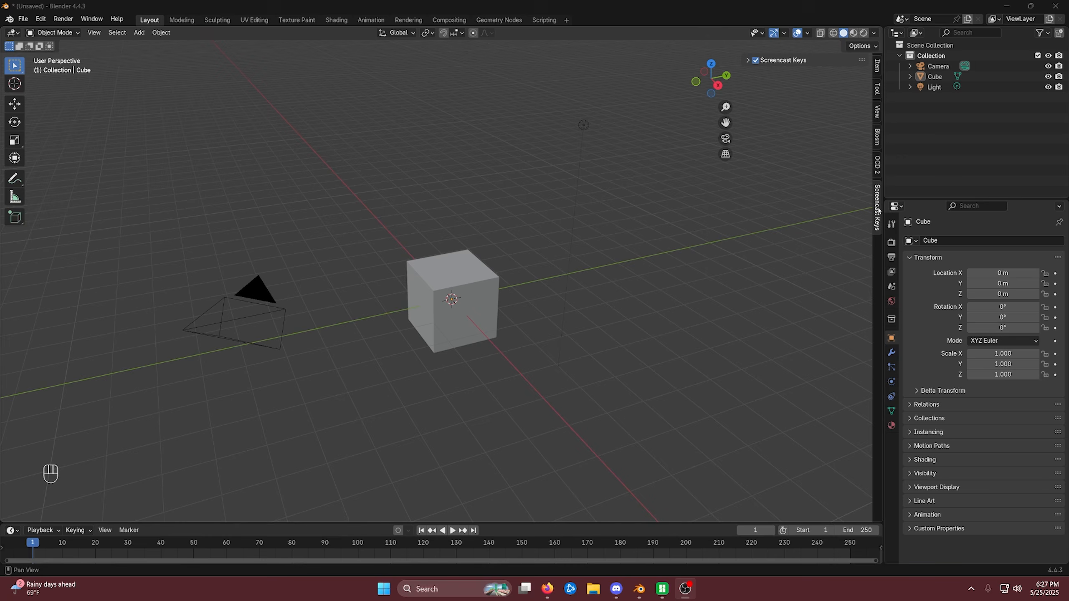
Show the Blosm sidebar controls and open the Get Extensions preferences with the options for installing add-ons
{"action": "left_click", "coordinate": [877, 137]}
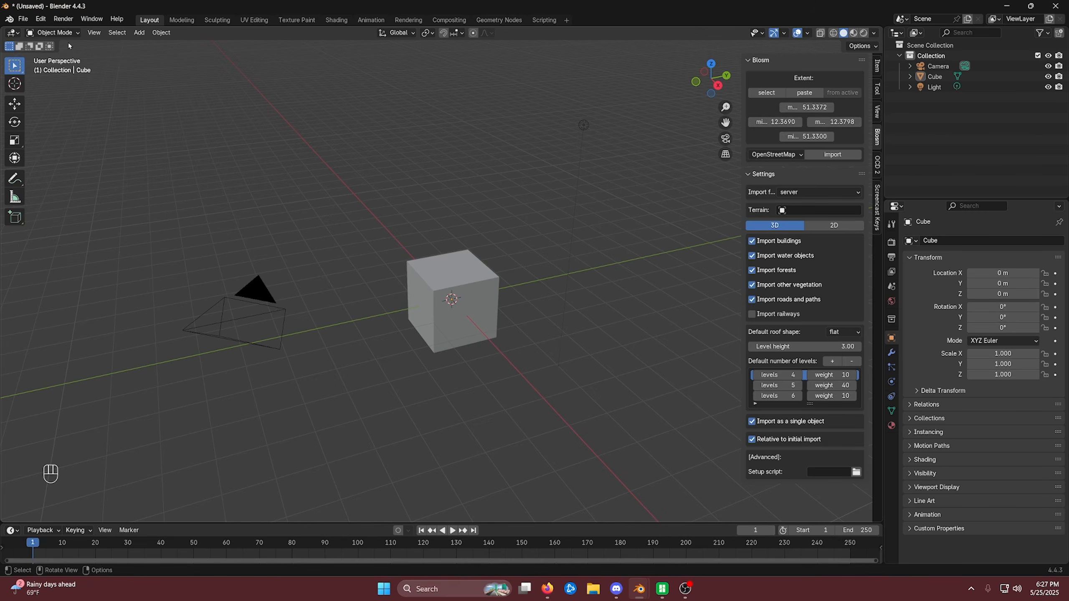
{"action": "left_click", "coordinate": [41, 19]}
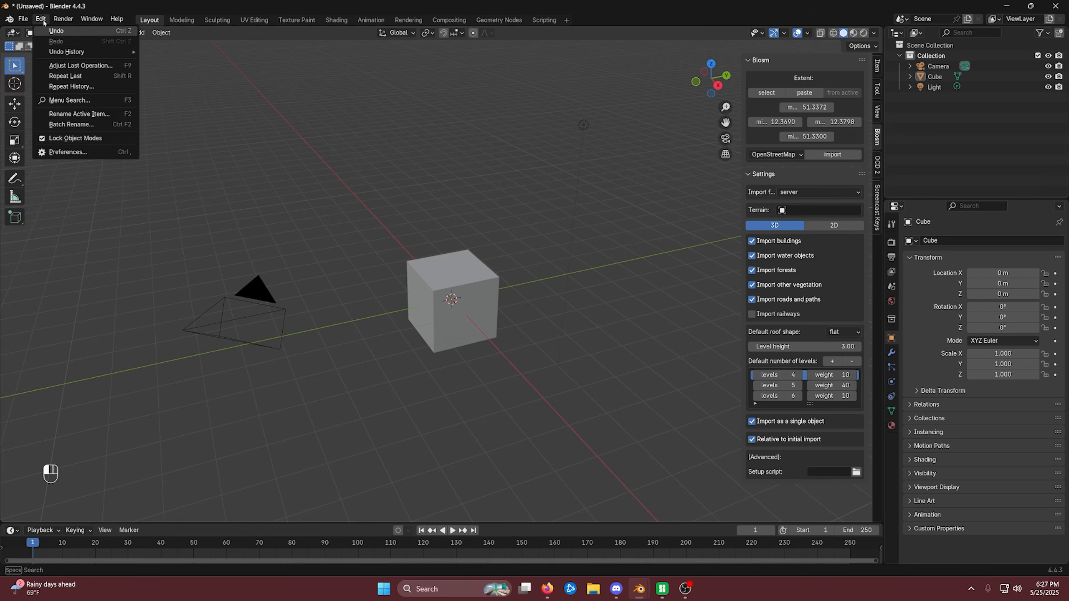
{"action": "left_click", "coordinate": [63, 153]}
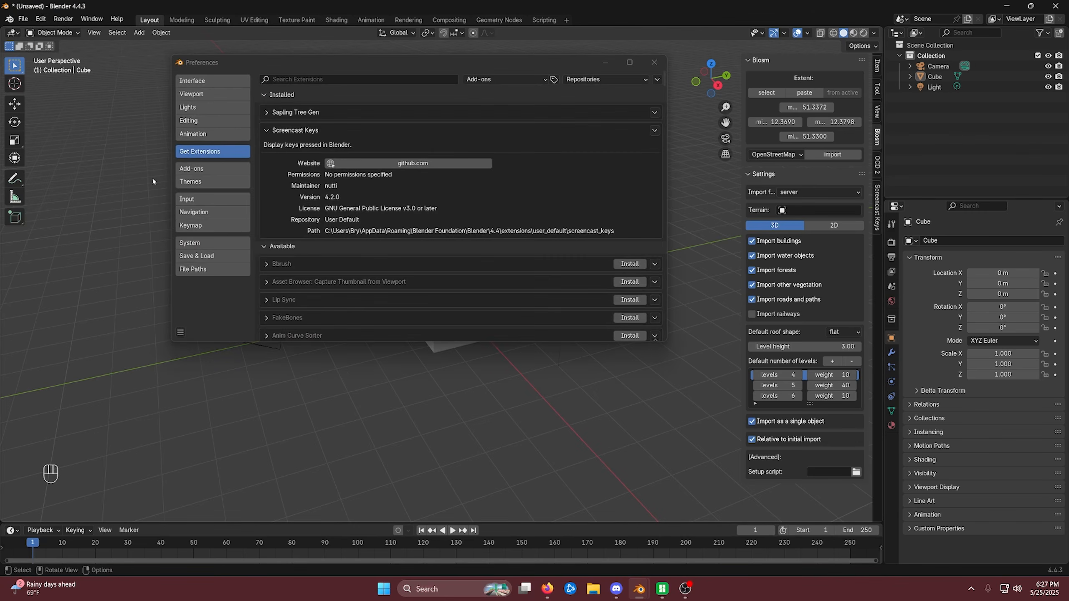
{"action": "left_click", "coordinate": [657, 79]}
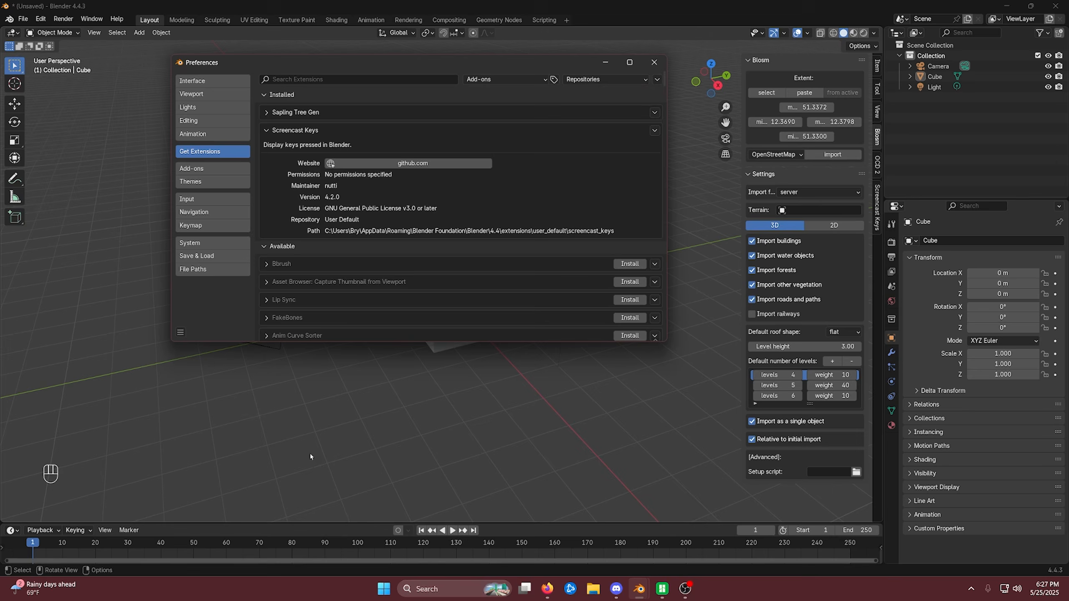
Switch to Firefox and examine the Blosm for Blender download page's title and the blosm_2.7.14 ZIP file entry
{"action": "left_click", "coordinate": [547, 588]}
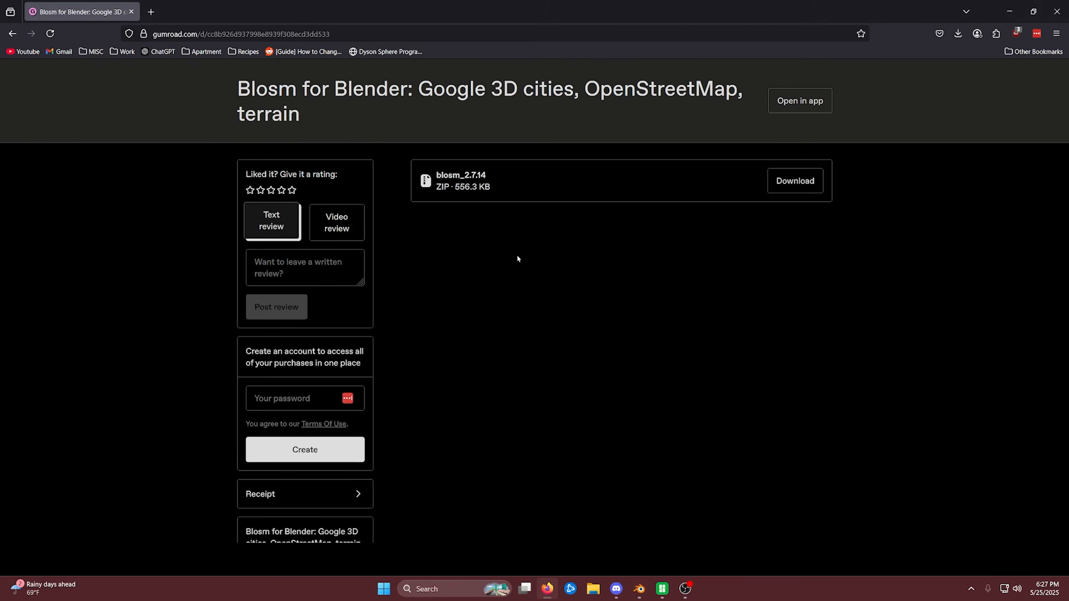
{"action": "left_click_drag", "start_coordinate": [240, 86], "coordinate": [405, 90]}
{"action": "left_click", "coordinate": [406, 89]}
{"action": "left_click_drag", "start_coordinate": [437, 175], "coordinate": [521, 179]}
{"action": "left_click", "coordinate": [523, 181]}
Return to the Blosm product page, set the price to 0 and proceed to checkout with a tip of 0
{"action": "left_click", "coordinate": [13, 34]}
{"action": "left_click", "coordinate": [12, 34]}
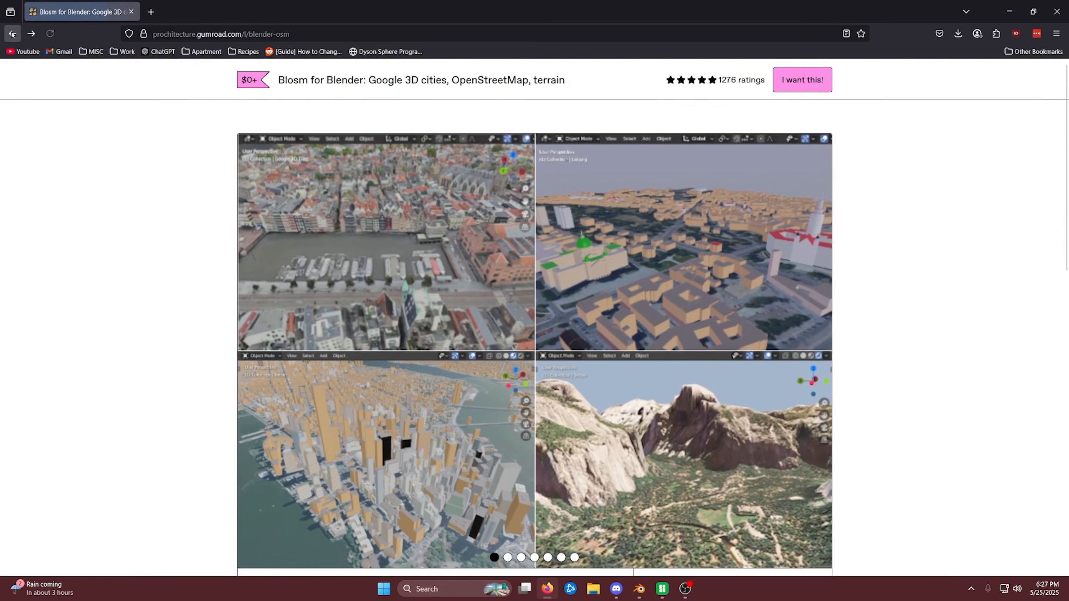
{"action": "scroll", "coordinate": [811, 350], "scroll_direction": "down", "scroll_amount": 5}
{"action": "left_click", "coordinate": [757, 328]}
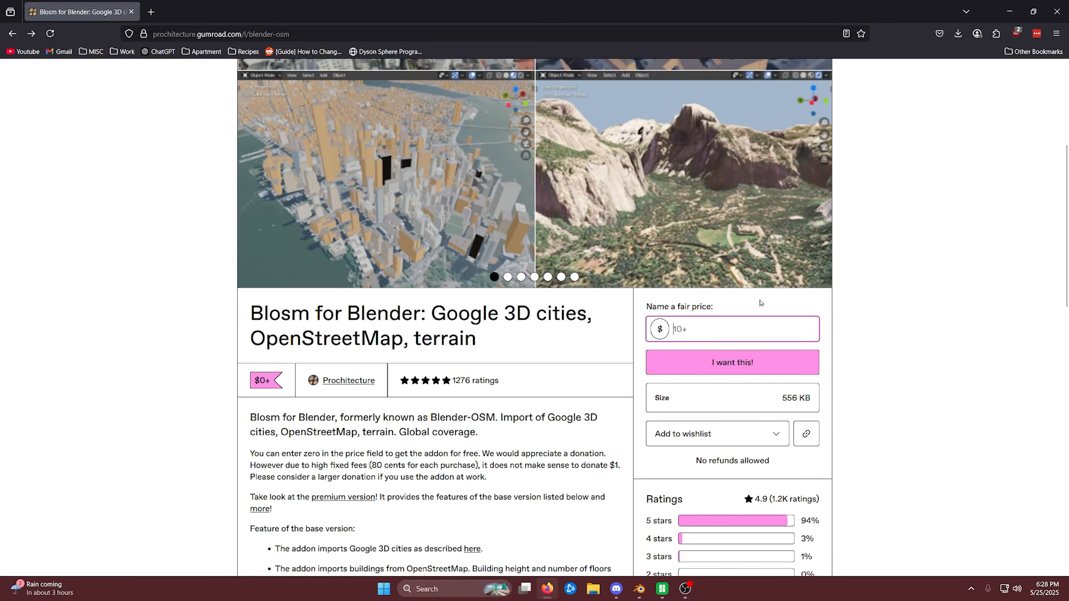
{"action": "scroll", "coordinate": [822, 303], "scroll_direction": "down", "scroll_amount": 2}
{"action": "type", "text": "0"}
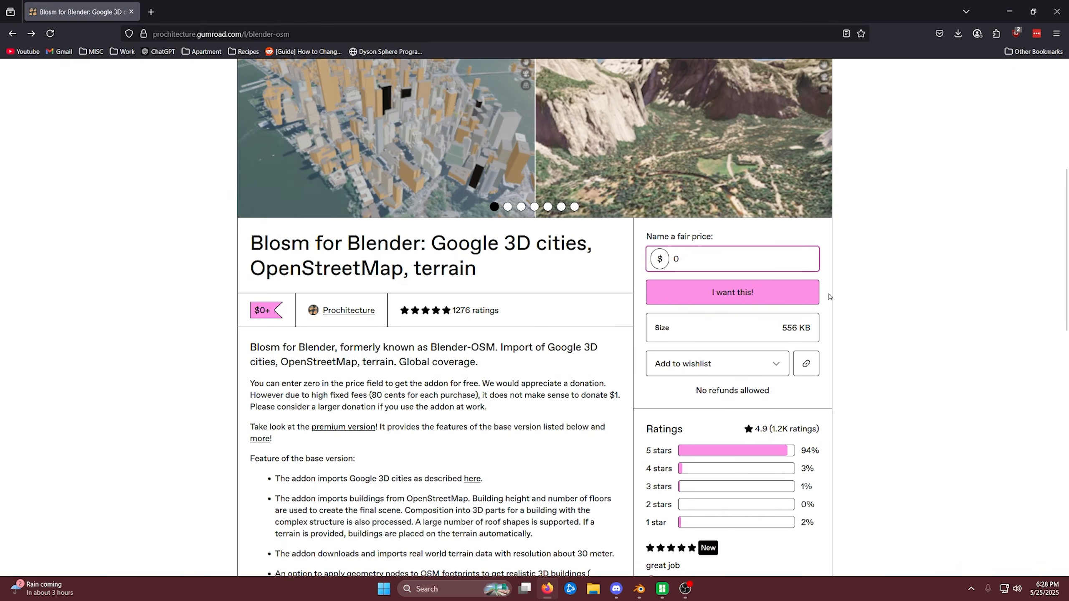
{"action": "left_click", "coordinate": [728, 293]}
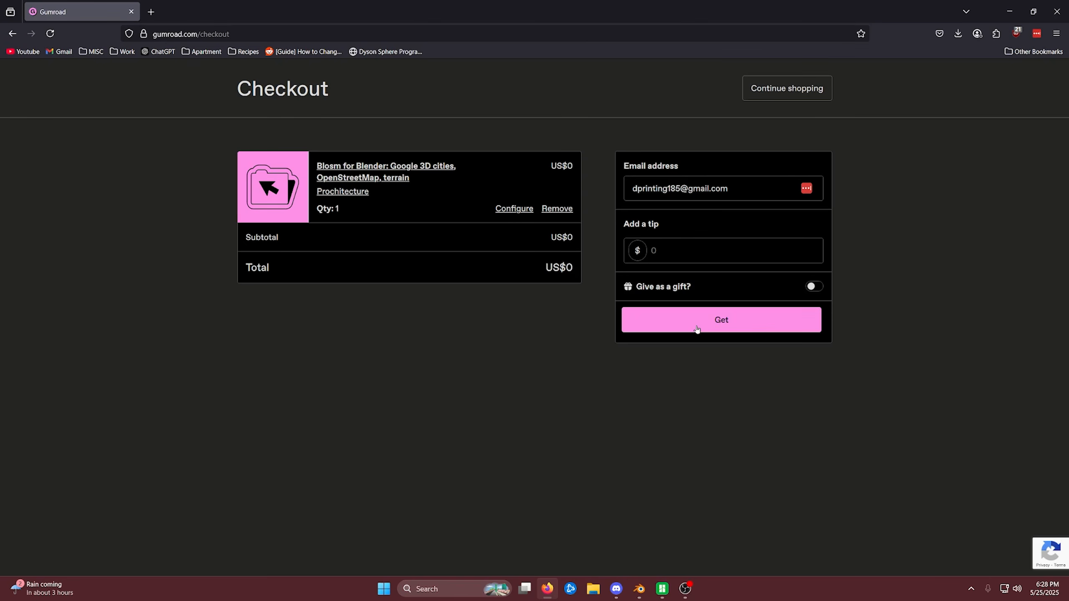
{"action": "left_click", "coordinate": [655, 251]}
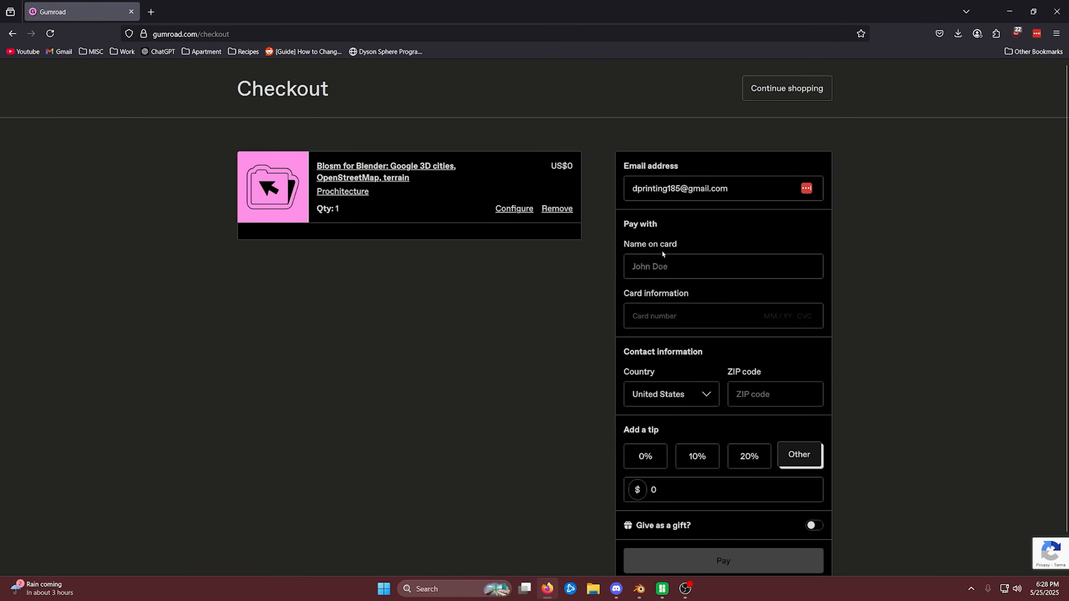
{"action": "left_click", "coordinate": [680, 332]}
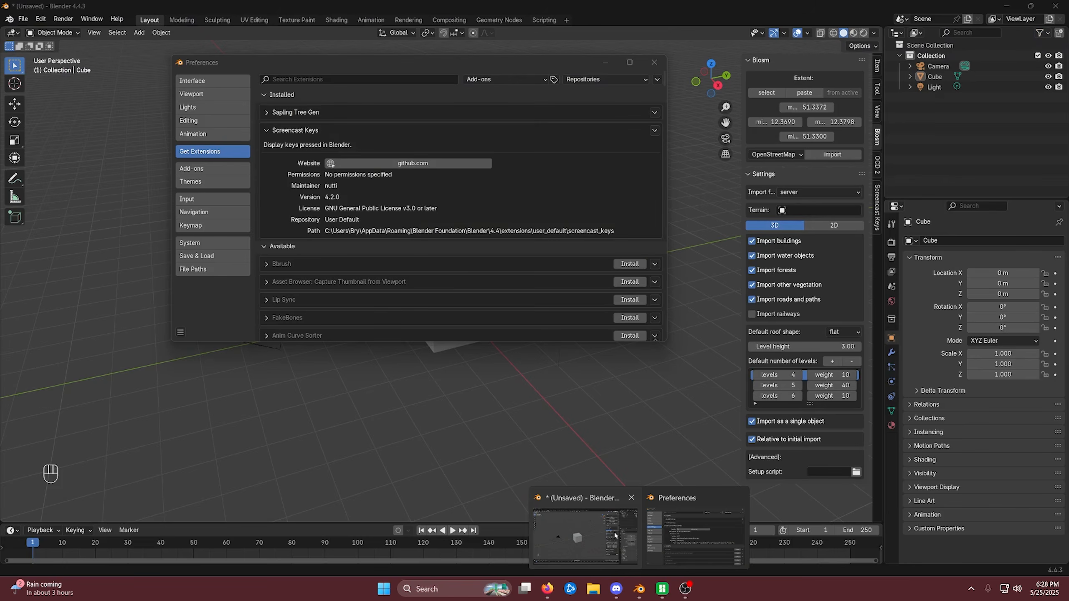
Switch back to Blender's Preferences and install an add-on archive from disk out of the BlenderAddons folder
{"action": "left_click", "coordinate": [699, 544]}
{"action": "left_click", "coordinate": [659, 82]}
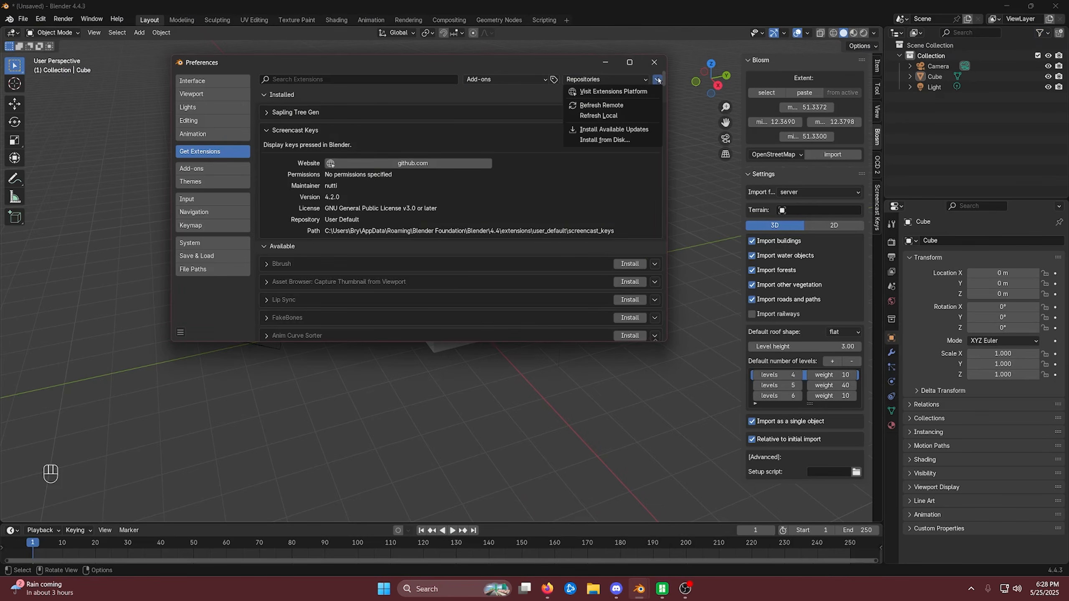
{"action": "left_click", "coordinate": [599, 140]}
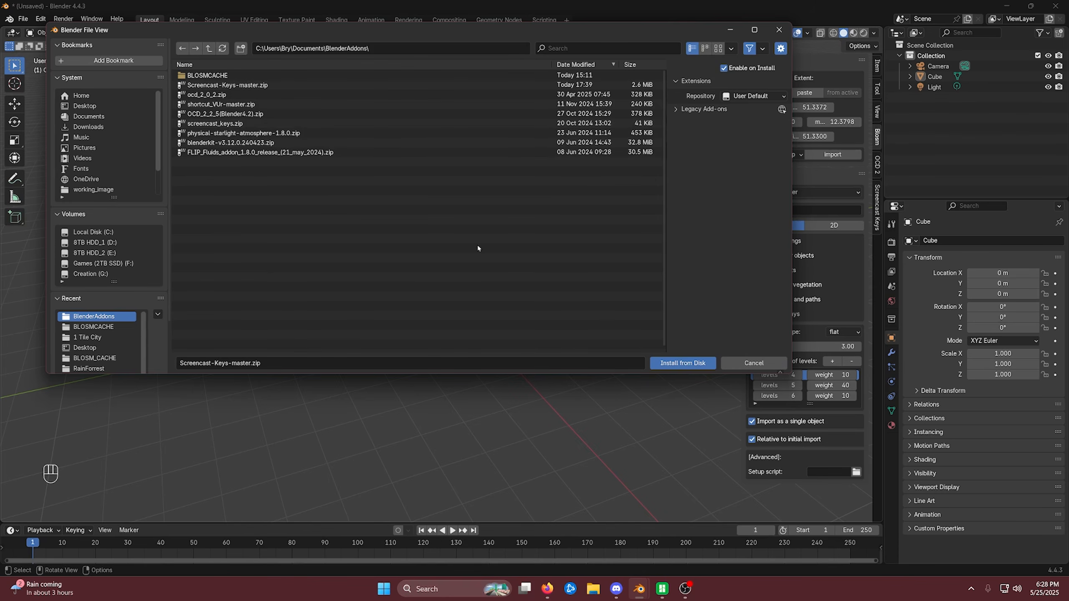
{"action": "left_click", "coordinate": [683, 363]}
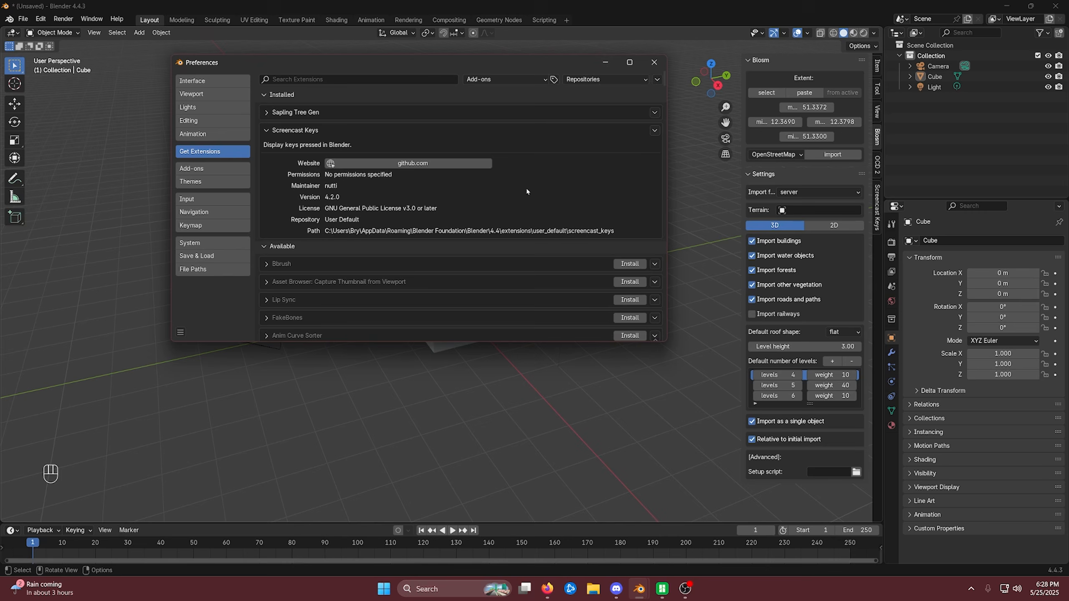
Display the Blosm add-on's details and preferences, and enlarge the Preferences window to show all its settings
{"action": "left_click", "coordinate": [190, 169]}
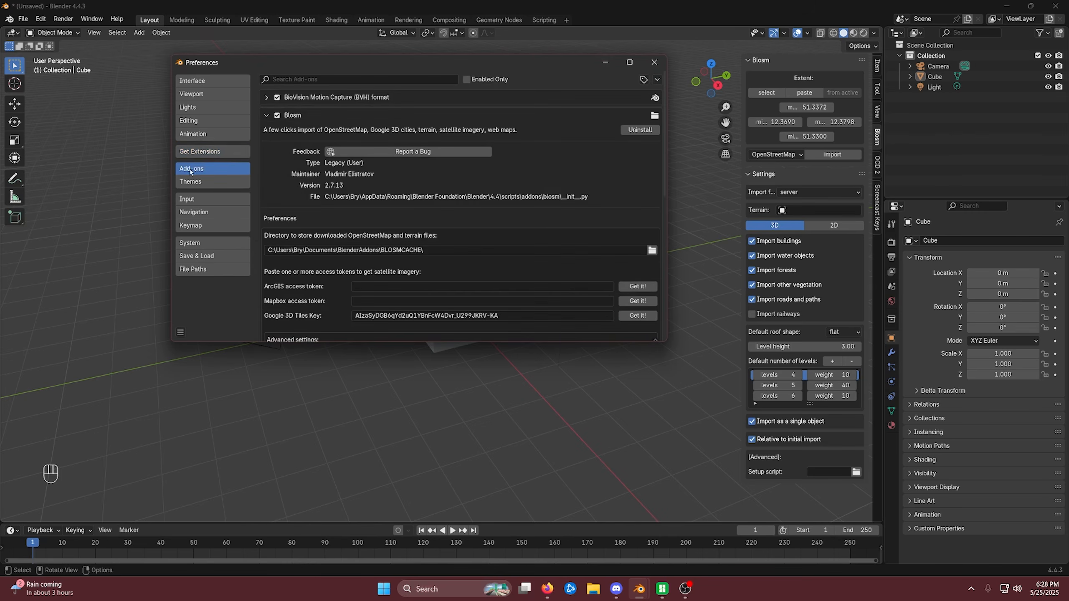
{"action": "left_click", "coordinate": [266, 115]}
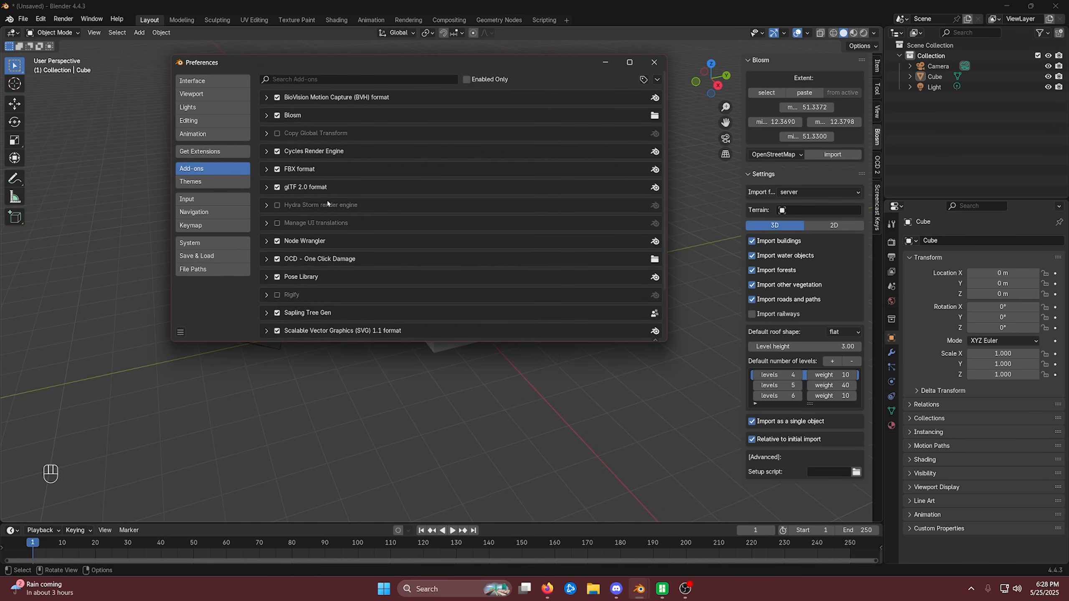
{"action": "left_click", "coordinate": [266, 114]}
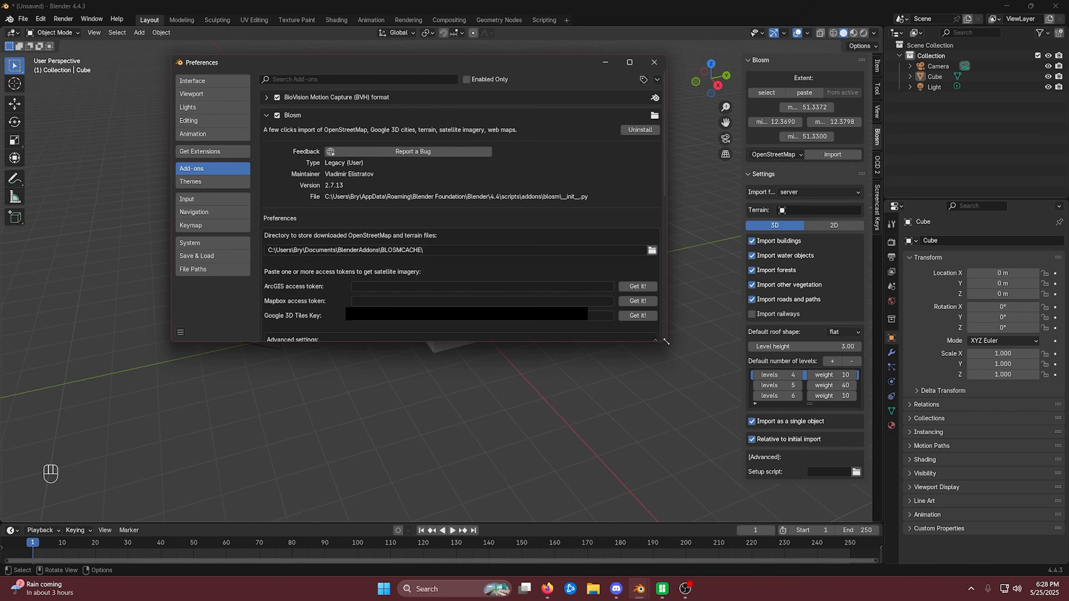
{"action": "left_click_drag", "start_coordinate": [666, 341], "coordinate": [786, 480]}
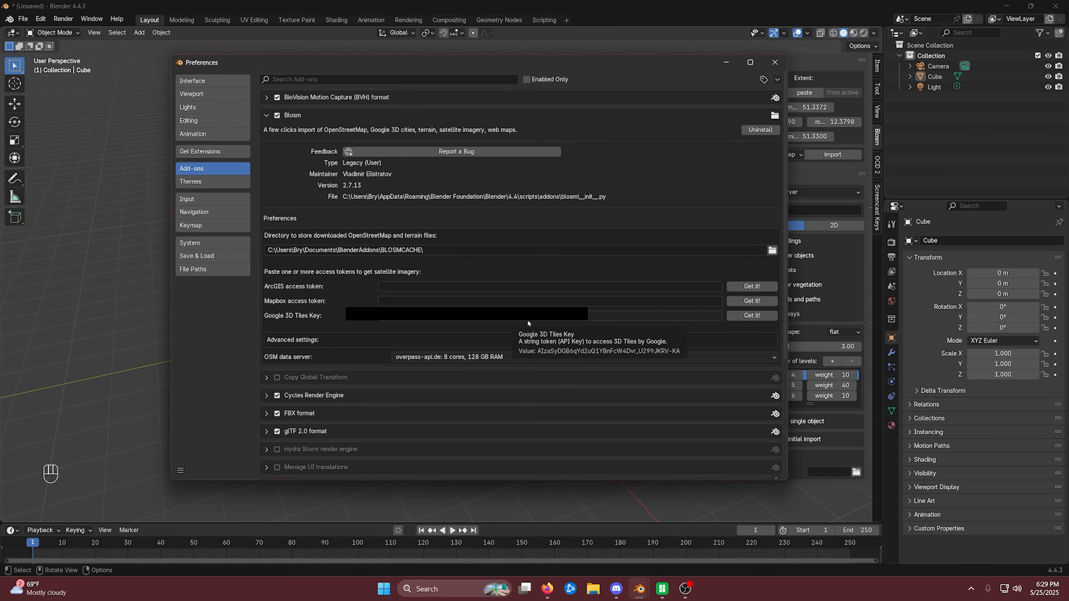
Open Google's Map Tiles API key guide from Blosm's Google 3D Tiles Key setting and continue to the Credentials page
{"action": "left_click", "coordinate": [752, 317]}
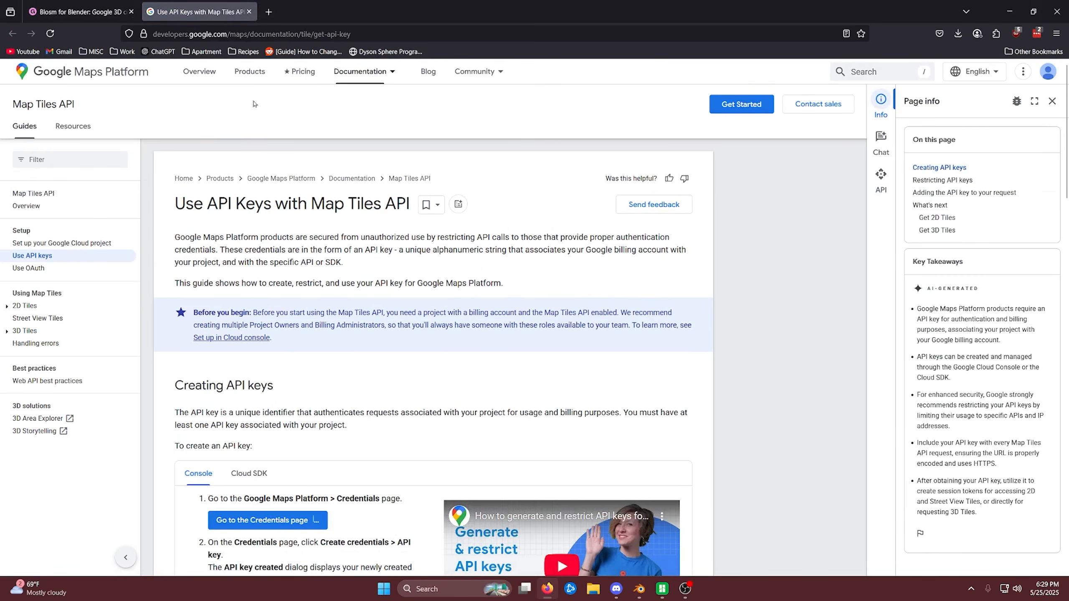
{"action": "left_click_drag", "start_coordinate": [174, 204], "coordinate": [393, 205]}
{"action": "left_click", "coordinate": [252, 308]}
{"action": "scroll", "coordinate": [252, 308], "scroll_direction": "down", "scroll_amount": 1}
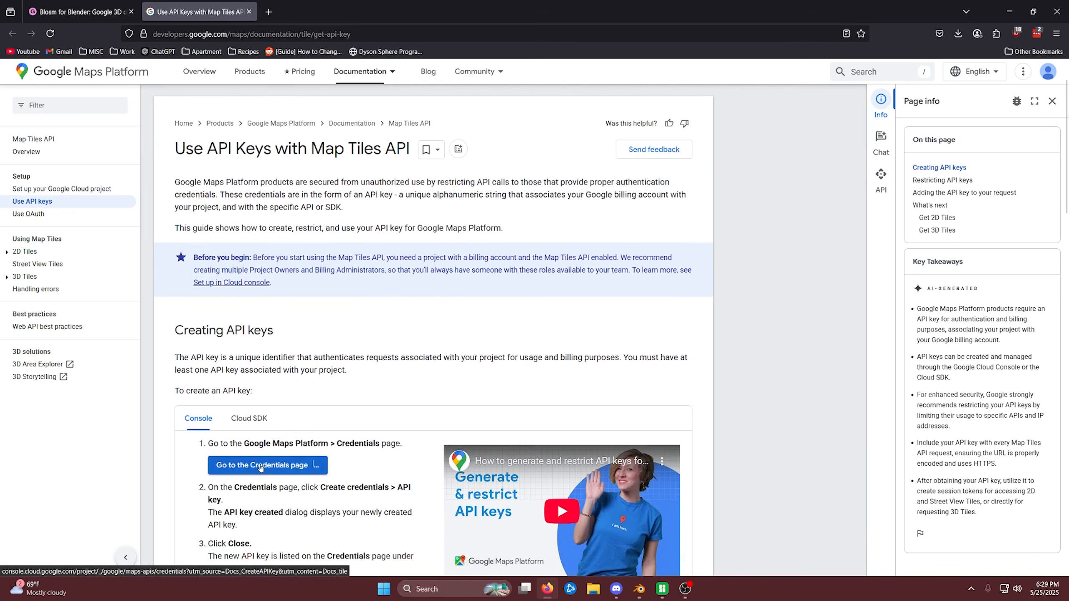
{"action": "left_click", "coordinate": [284, 471]}
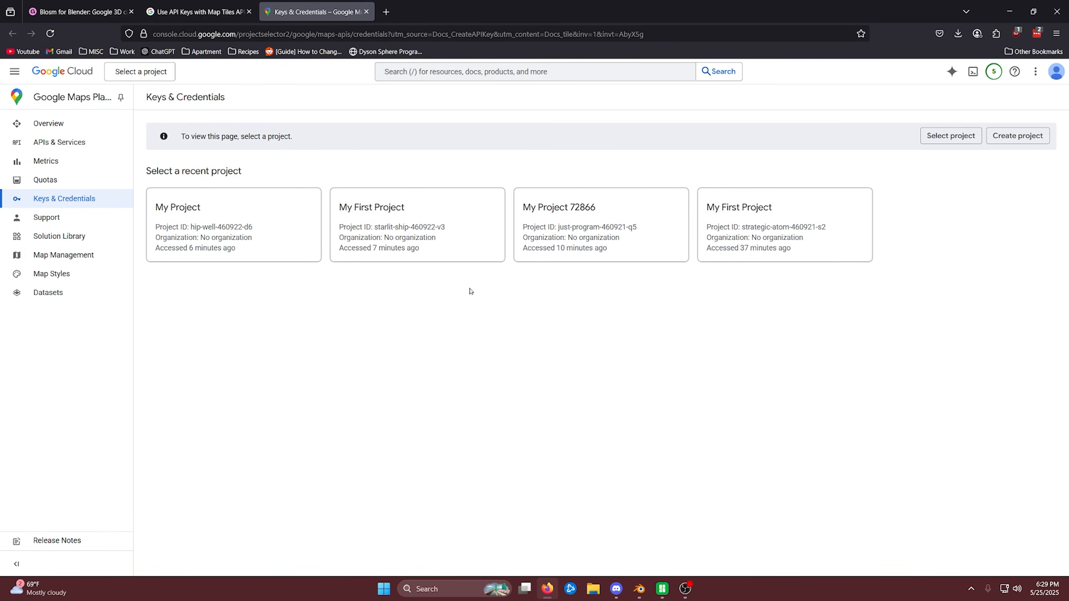
Select the recent project "My Project", enable all Google Maps APIs for it and postpone restricting the API key
{"action": "left_click", "coordinate": [262, 208]}
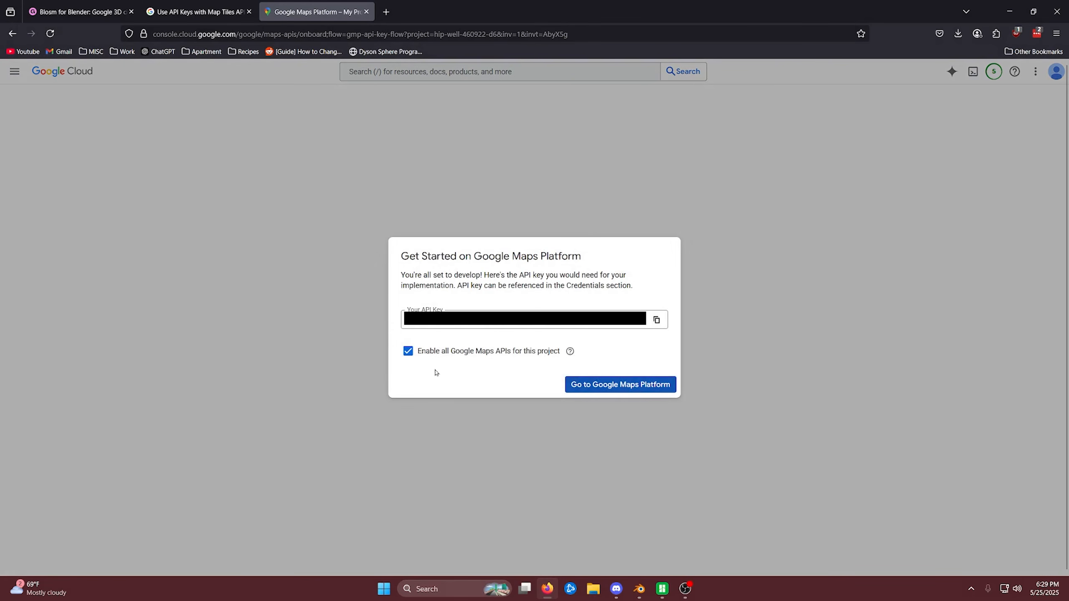
{"action": "left_click", "coordinate": [612, 385]}
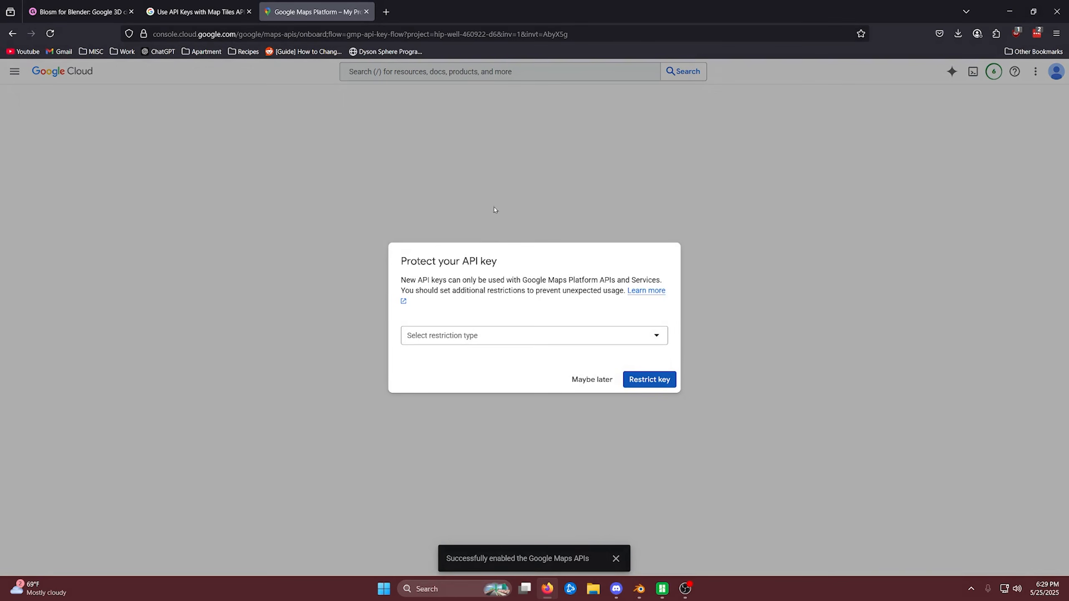
{"action": "left_click", "coordinate": [575, 379]}
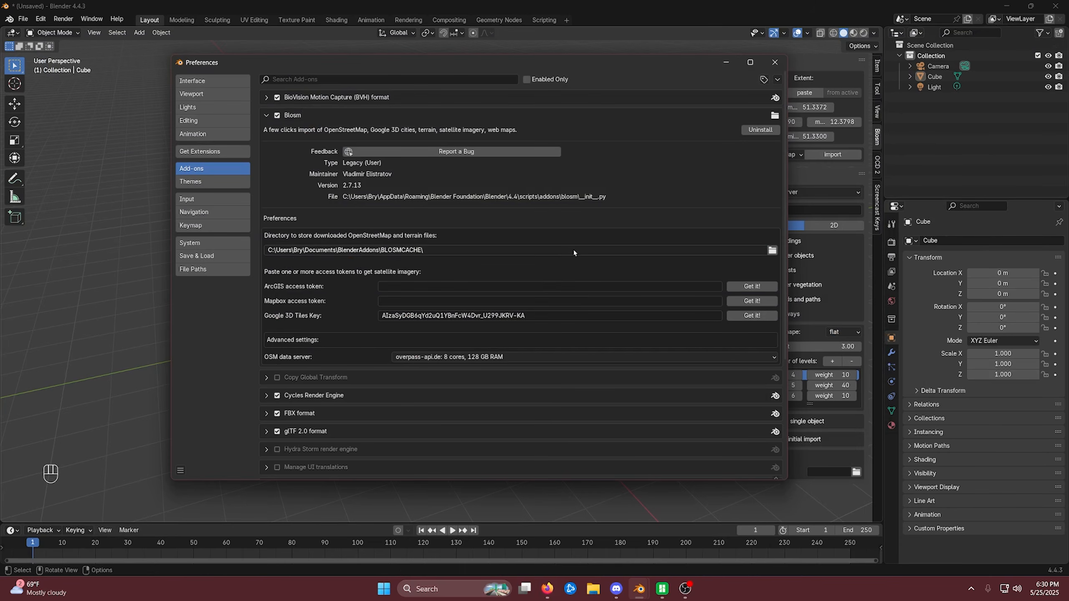
Minimize Blender's Preferences and show Blosm's Extent controls in the sidebar with its Settings section collapsed
{"action": "left_click", "coordinate": [725, 63]}
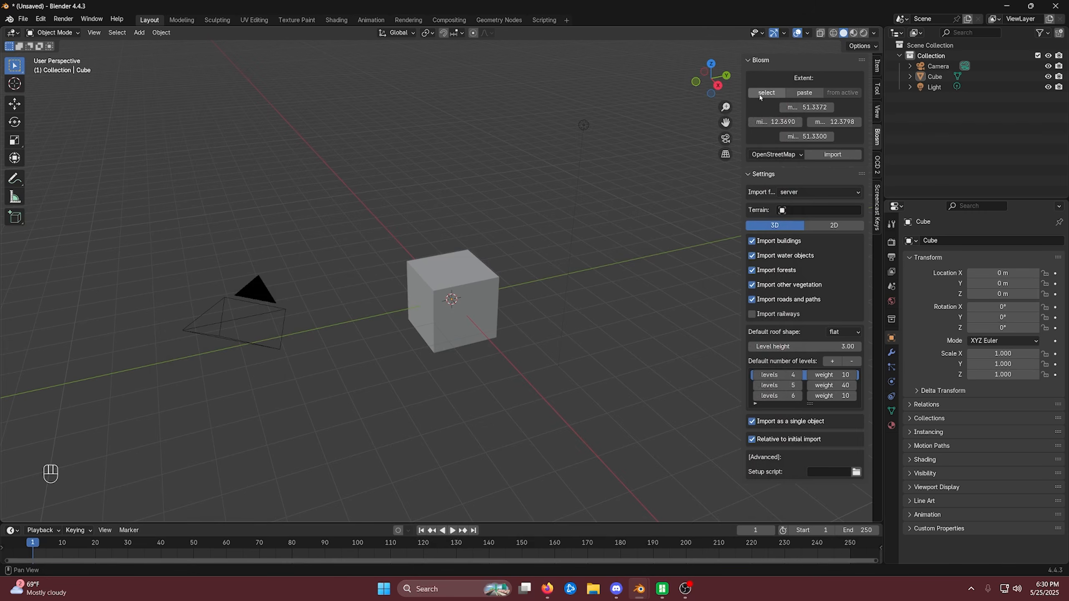
{"action": "left_click", "coordinate": [781, 61]}
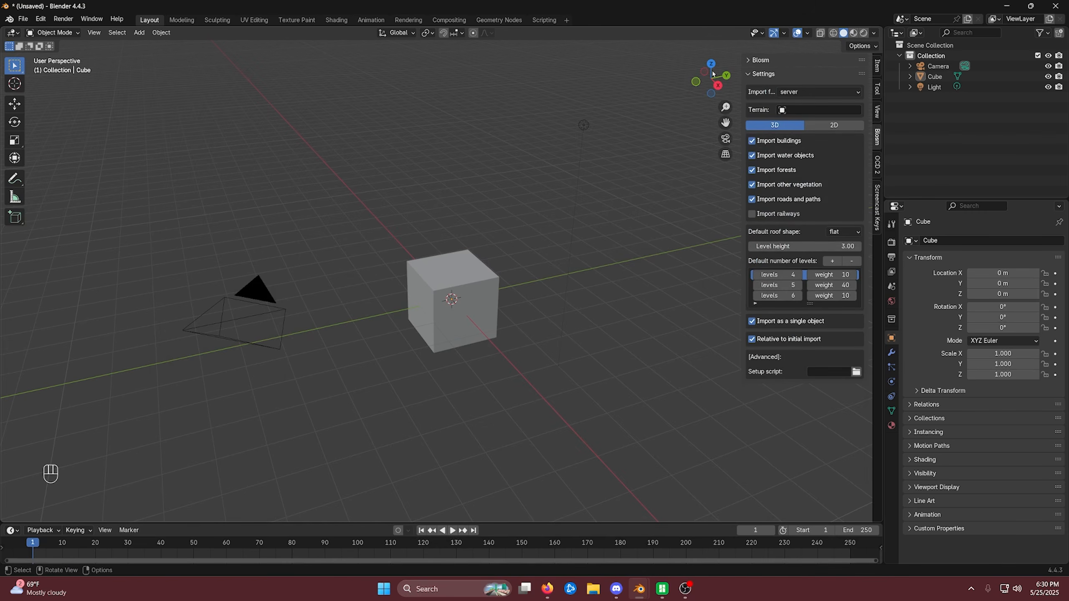
{"action": "left_click", "coordinate": [763, 74]}
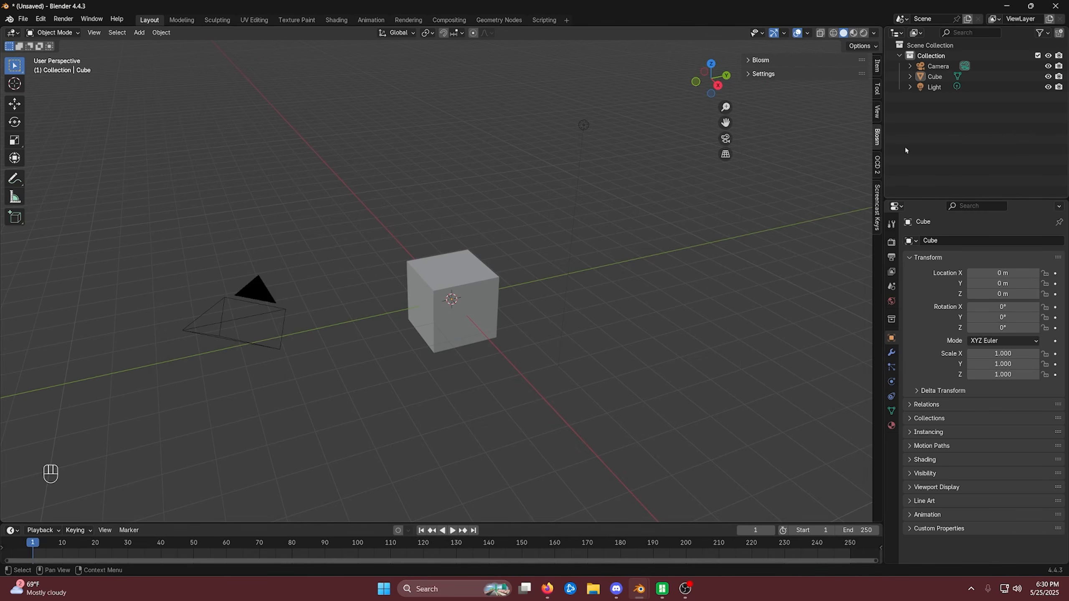
{"action": "left_click", "coordinate": [878, 64]}
{"action": "left_click", "coordinate": [878, 136]}
{"action": "left_click", "coordinate": [878, 66]}
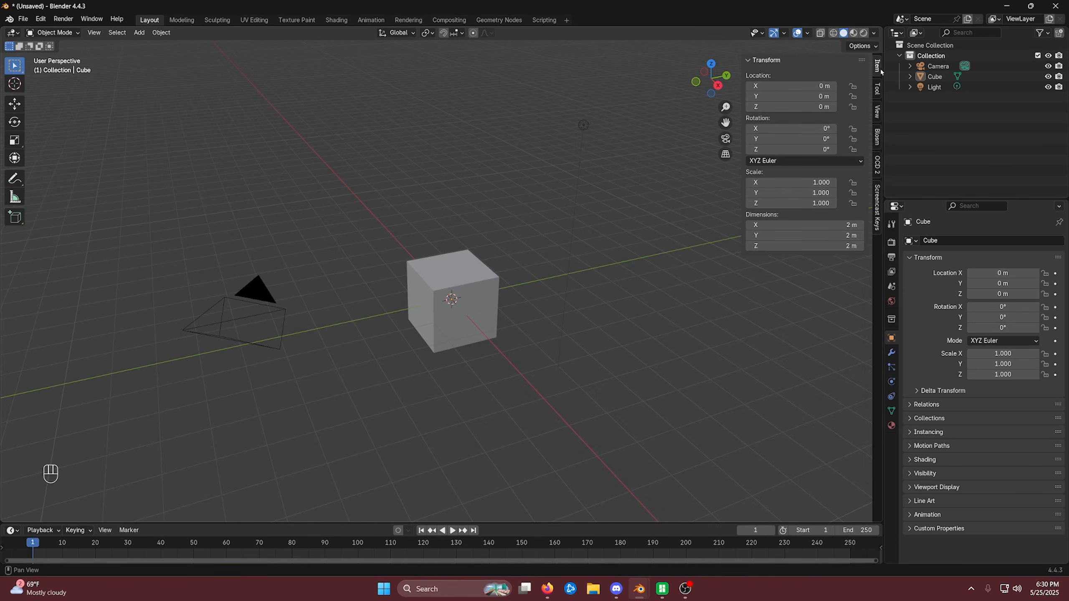
{"action": "left_click", "coordinate": [879, 134]}
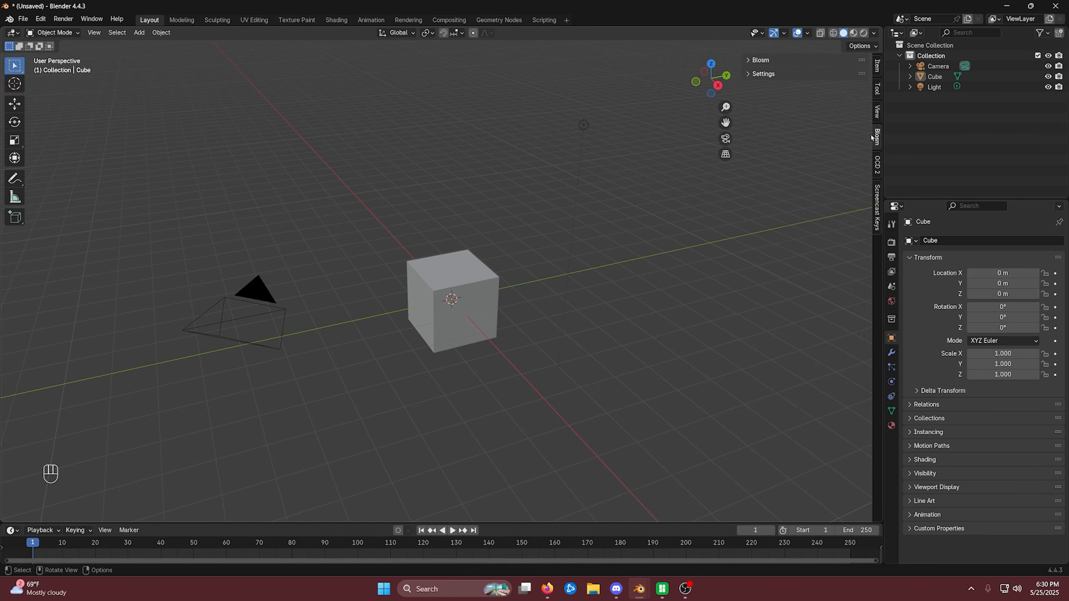
{"action": "left_click", "coordinate": [770, 60]}
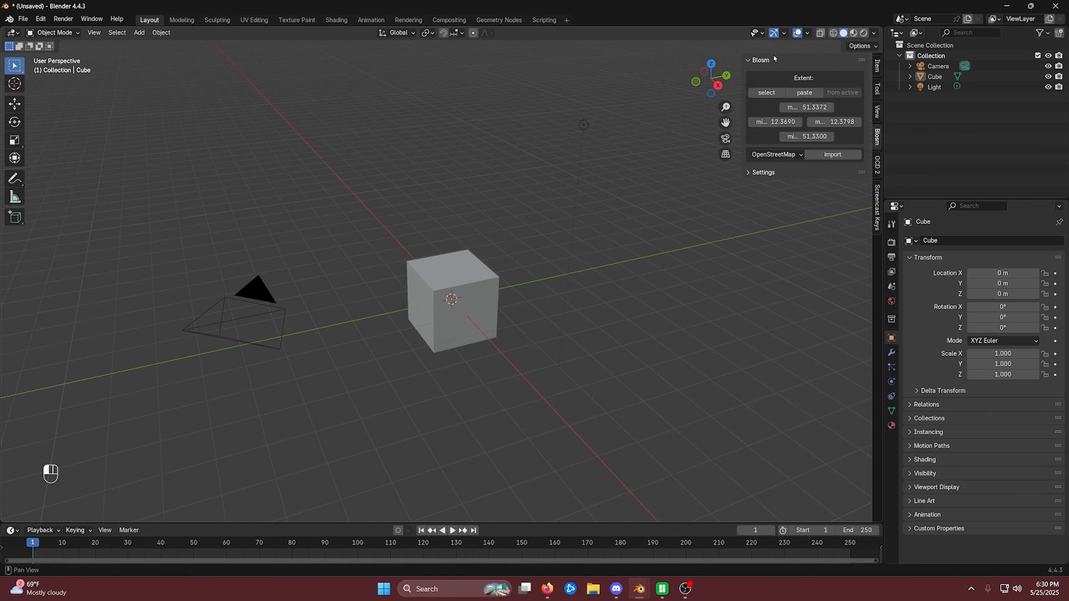
Open Blosm's map extent selector in the browser and find the Reston area west of Washington
{"action": "left_click", "coordinate": [767, 94]}
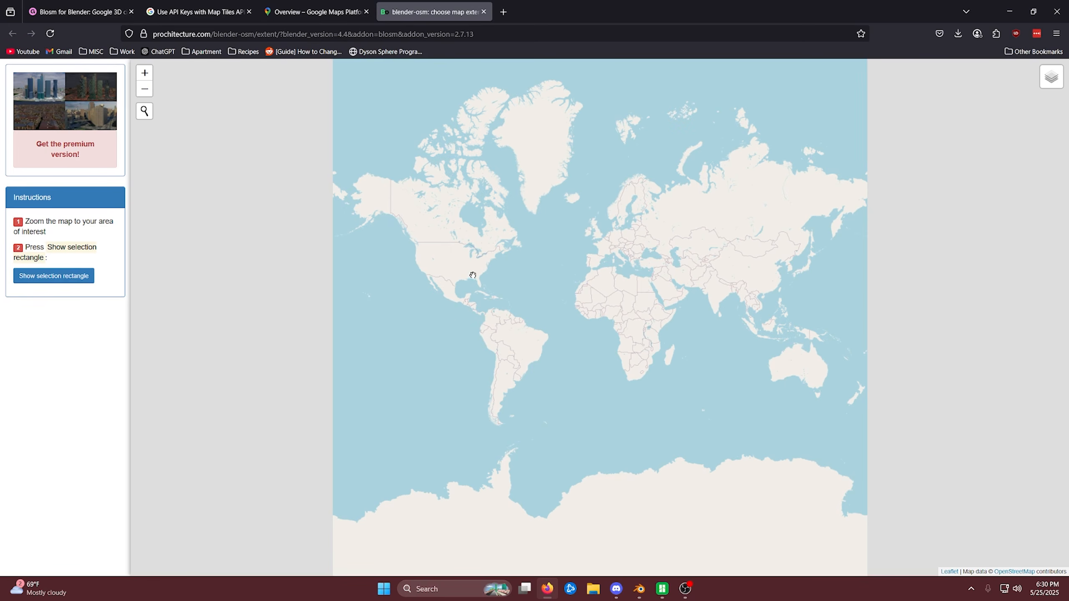
{"action": "scroll", "coordinate": [483, 268], "scroll_direction": "up", "scroll_amount": 2}
{"action": "scroll", "coordinate": [545, 241], "scroll_direction": "up", "scroll_amount": 5}
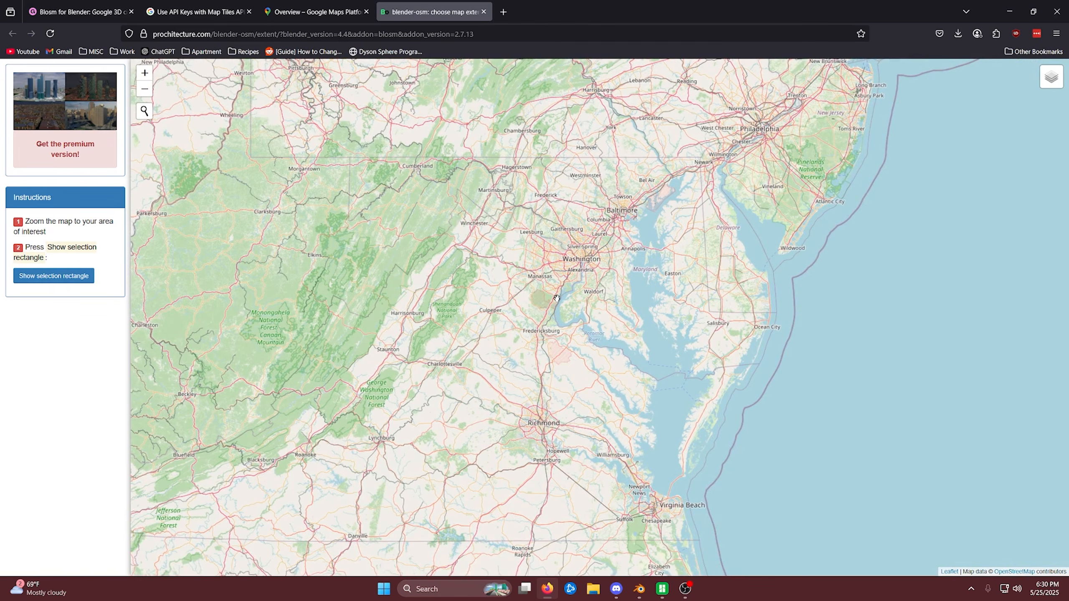
{"action": "scroll", "coordinate": [554, 299], "scroll_direction": "up", "scroll_amount": 2}
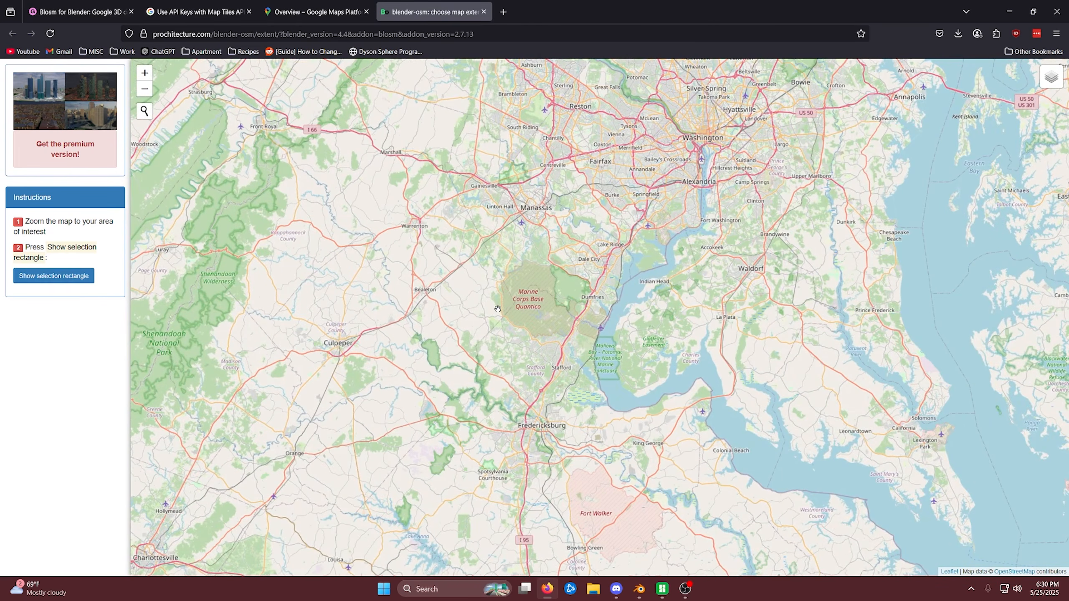
{"action": "scroll", "coordinate": [518, 285], "scroll_direction": "down", "scroll_amount": 3}
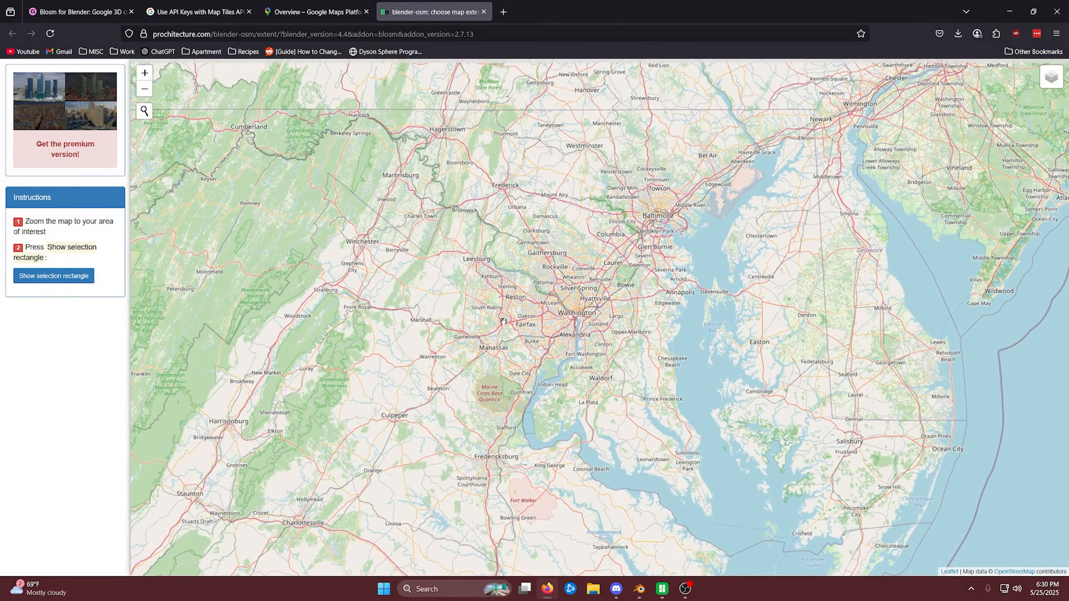
{"action": "scroll", "coordinate": [489, 291], "scroll_direction": "up", "scroll_amount": 3}
{"action": "scroll", "coordinate": [482, 295], "scroll_direction": "up", "scroll_amount": 1}
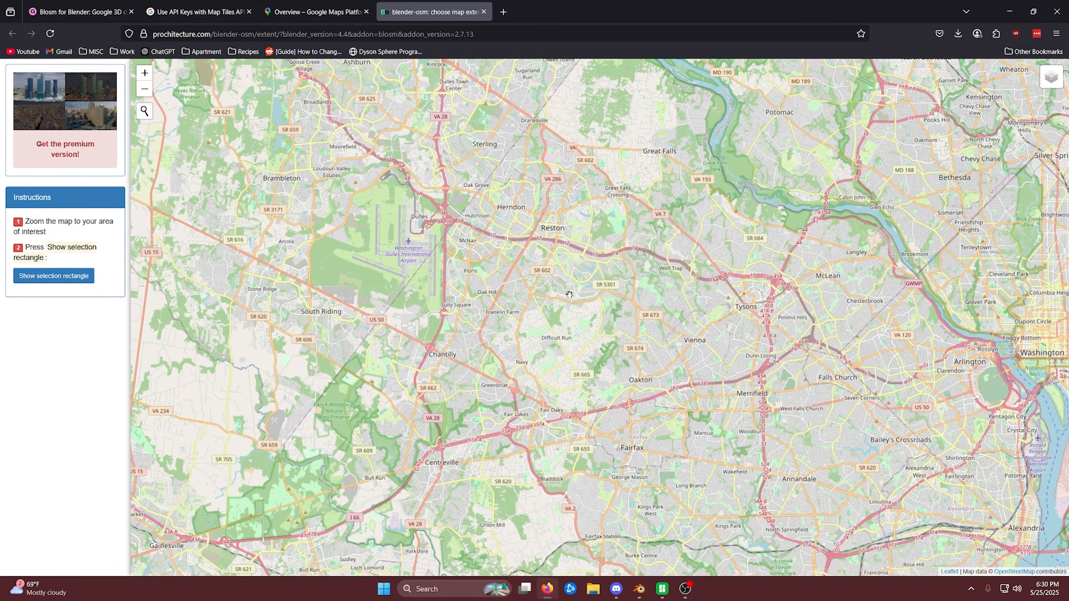
{"action": "scroll", "coordinate": [533, 381], "scroll_direction": "up", "scroll_amount": 1}
{"action": "scroll", "coordinate": [606, 307], "scroll_direction": "down", "scroll_amount": 2}
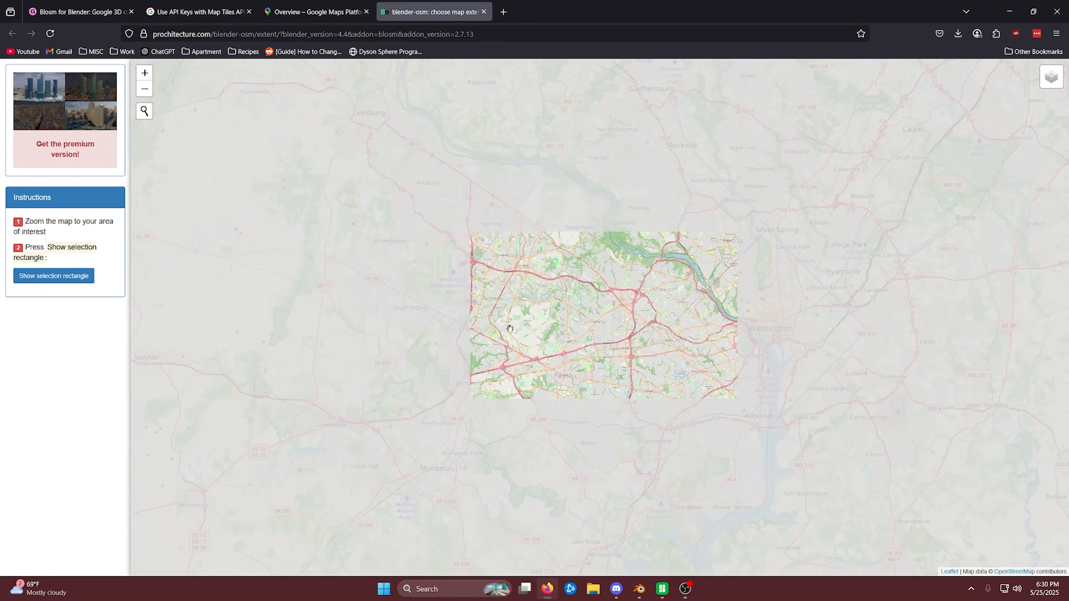
Bring South Lakes High School and its surrounding neighbourhood into view on the map
{"action": "scroll", "coordinate": [590, 291], "scroll_direction": "up", "scroll_amount": 2}
{"action": "left_click_drag", "start_coordinate": [589, 291], "coordinate": [530, 363]}
{"action": "scroll", "coordinate": [530, 363], "scroll_direction": "up", "scroll_amount": 5}
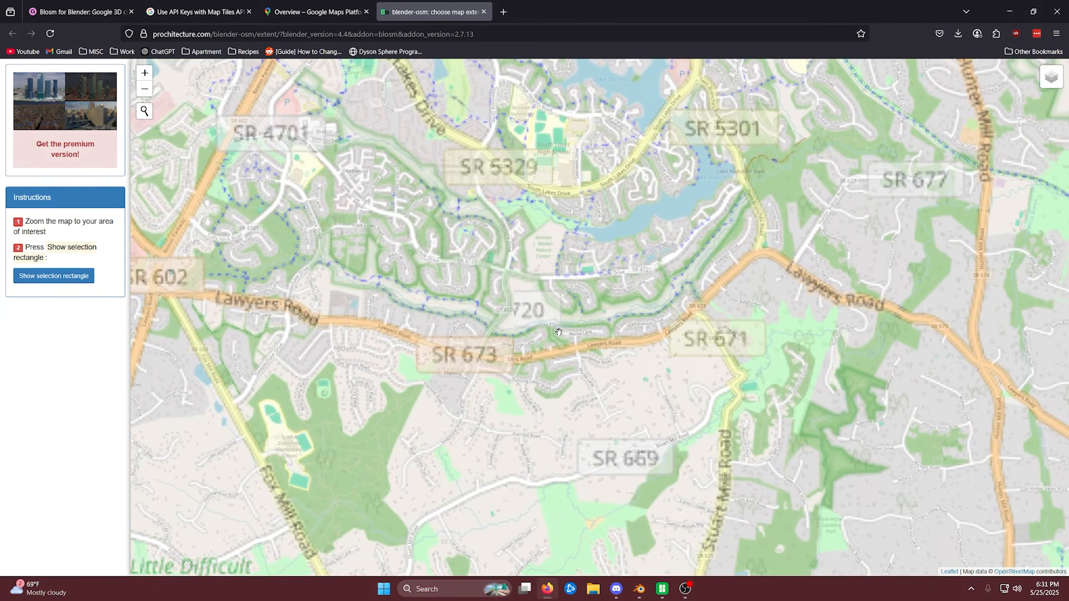
{"action": "scroll", "coordinate": [445, 313], "scroll_direction": "up", "scroll_amount": 2}
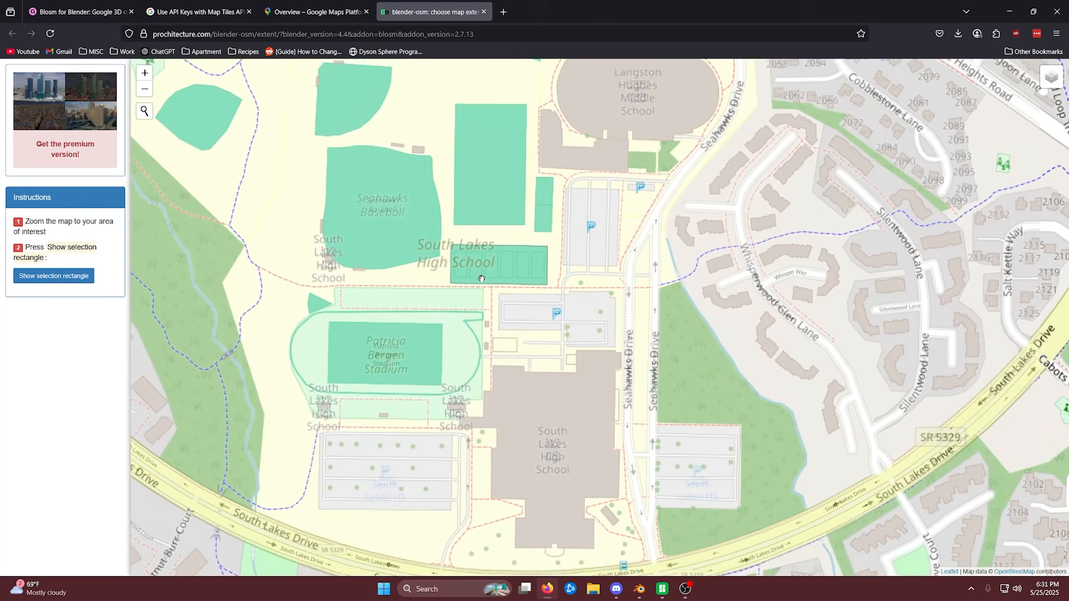
{"action": "scroll", "coordinate": [450, 295], "scroll_direction": "down", "scroll_amount": 2}
{"action": "scroll", "coordinate": [460, 256], "scroll_direction": "up", "scroll_amount": 1}
{"action": "left_click_drag", "start_coordinate": [460, 256], "coordinate": [464, 296]}
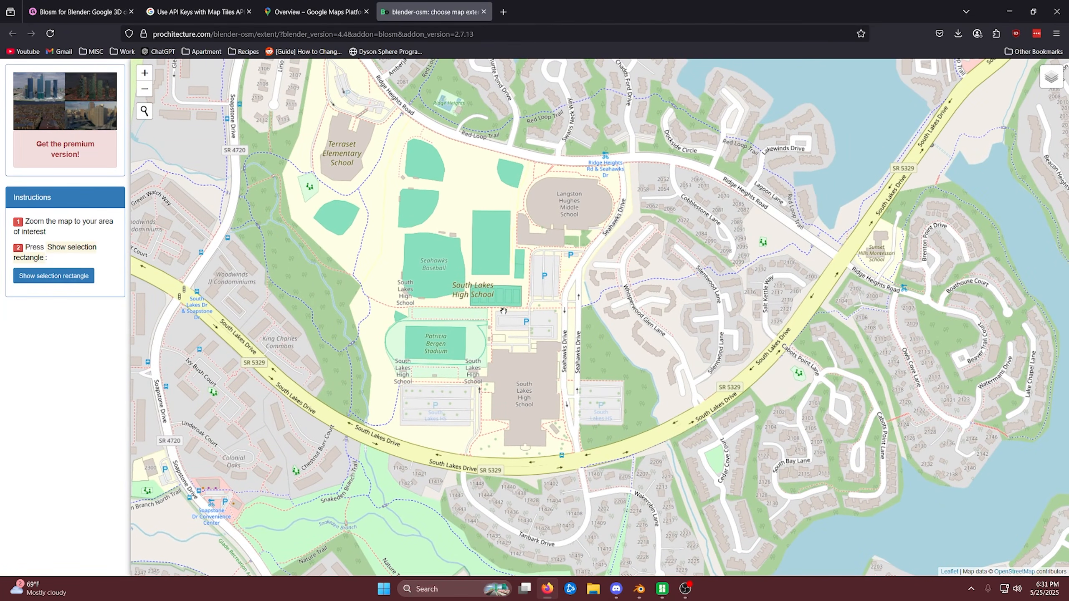
Show the selection rectangle over South Lakes High School and resize it southward to about 1.0 x 1.0 km
{"action": "left_click", "coordinate": [65, 277]}
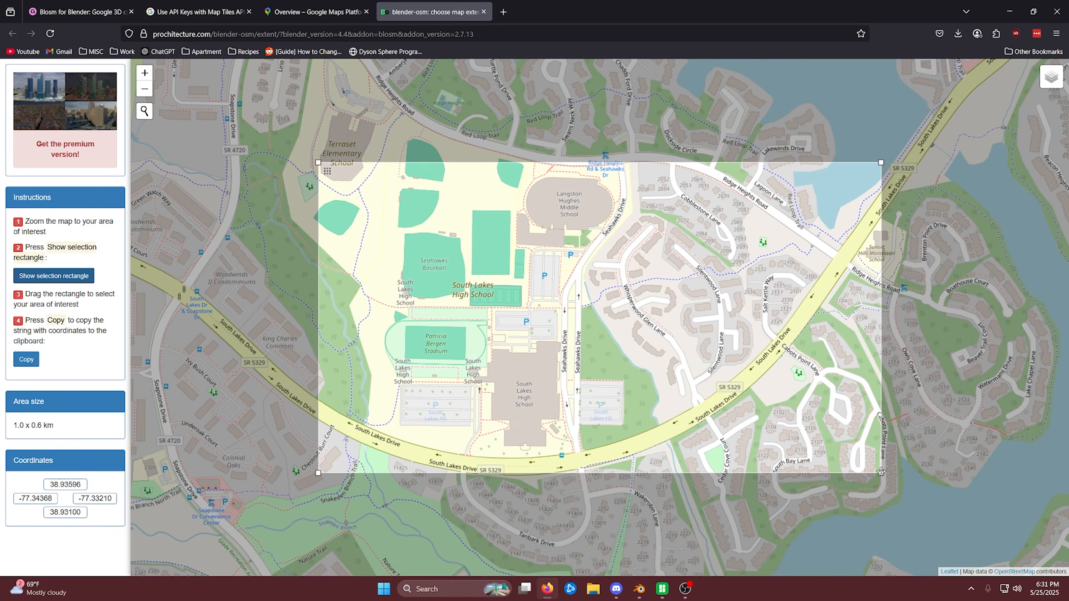
{"action": "left_click_drag", "start_coordinate": [881, 472], "coordinate": [773, 569]}
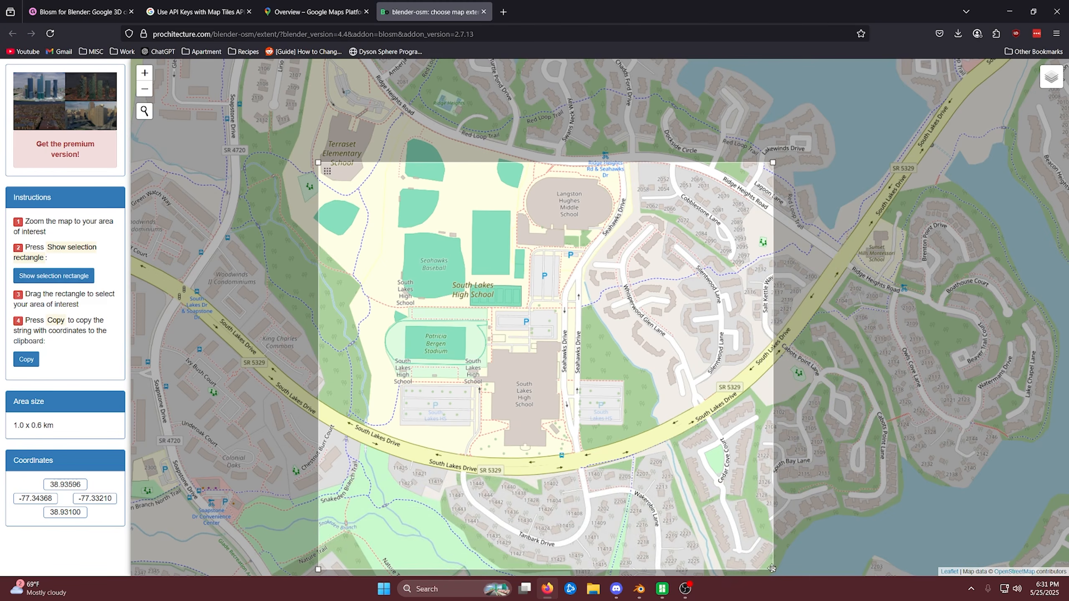
{"action": "scroll", "coordinate": [790, 502], "scroll_direction": "down", "scroll_amount": 2}
{"action": "left_click_drag", "start_coordinate": [831, 524], "coordinate": [718, 388]}
{"action": "scroll", "coordinate": [724, 423], "scroll_direction": "up", "scroll_amount": 1}
{"action": "left_click_drag", "start_coordinate": [658, 420], "coordinate": [723, 491]}
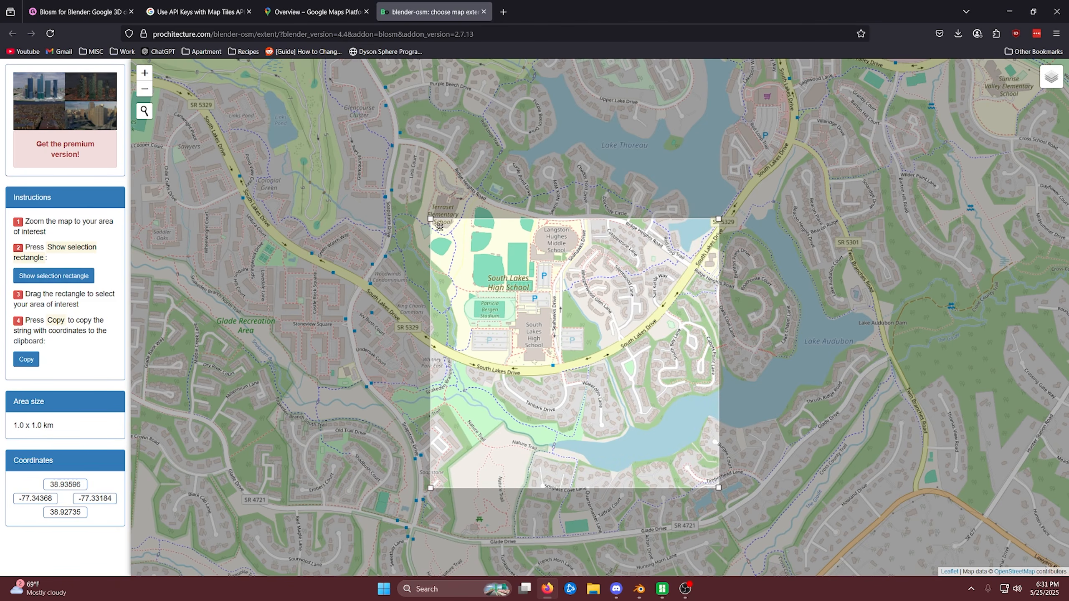
Move the rectangle north-east to span latitudes 38.92913 to 38.93774 and longitudes -77.34304 to -77.33120, and copy its coordinates
{"action": "left_click_drag", "start_coordinate": [439, 227], "coordinate": [459, 175]}
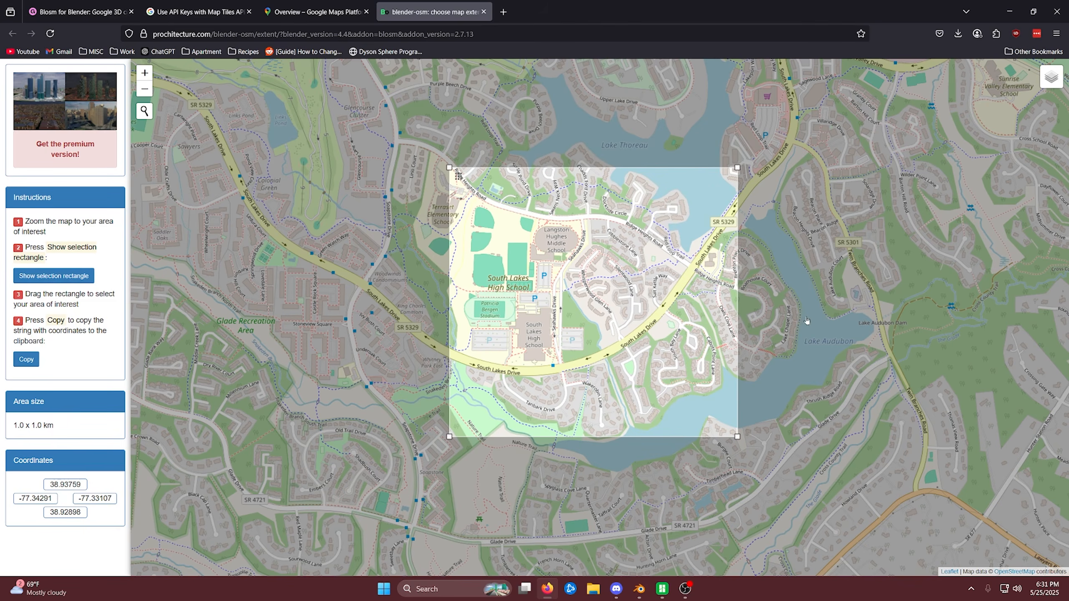
{"action": "left_click_drag", "start_coordinate": [807, 321], "coordinate": [795, 342]}
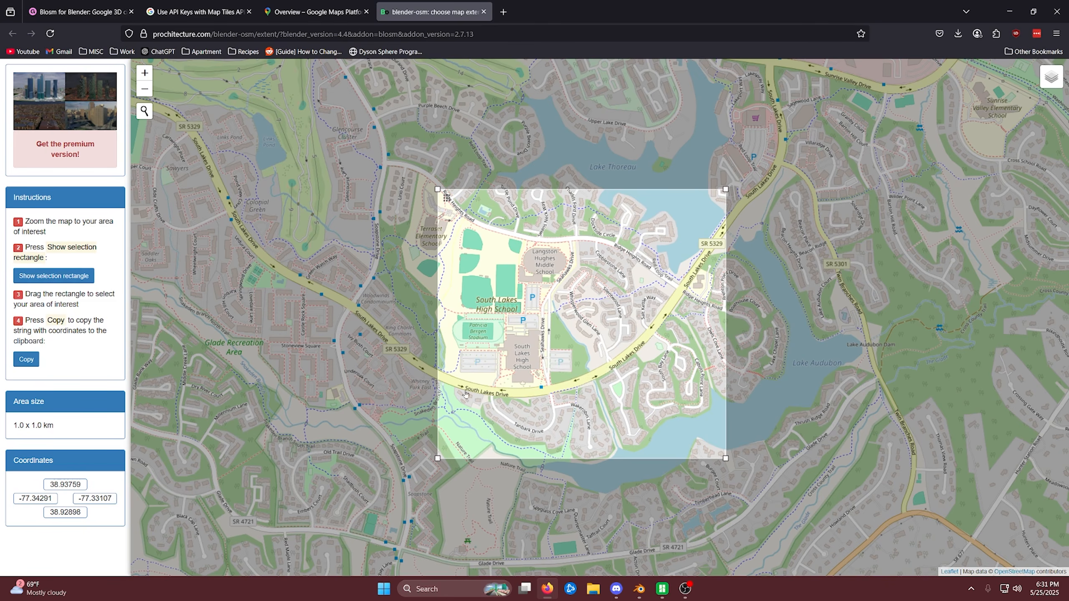
{"action": "scroll", "coordinate": [674, 215], "scroll_direction": "up", "scroll_amount": 1}
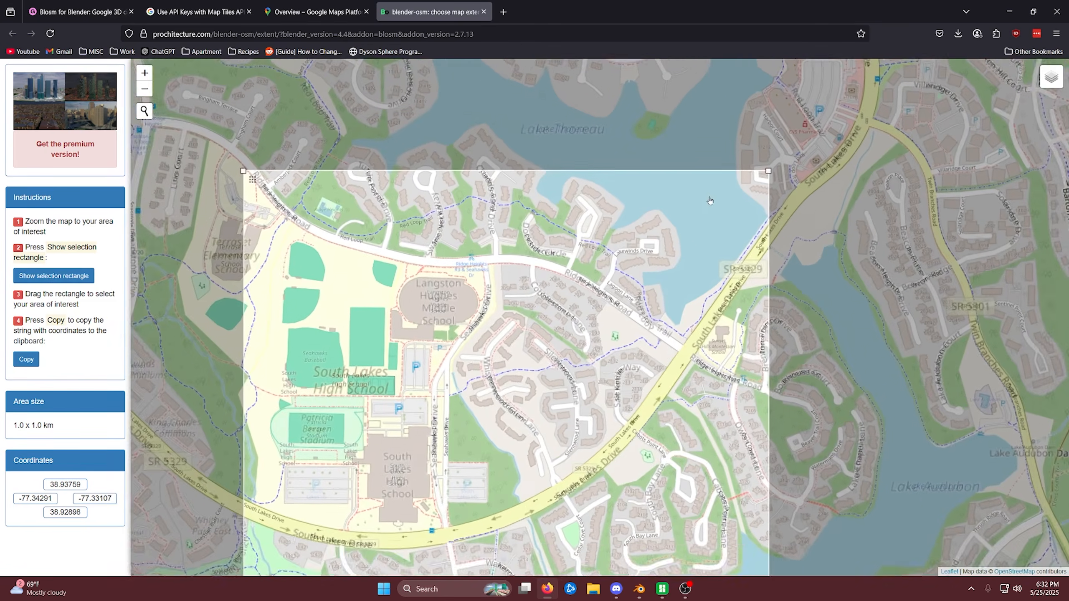
{"action": "scroll", "coordinate": [687, 236], "scroll_direction": "down", "scroll_amount": 1}
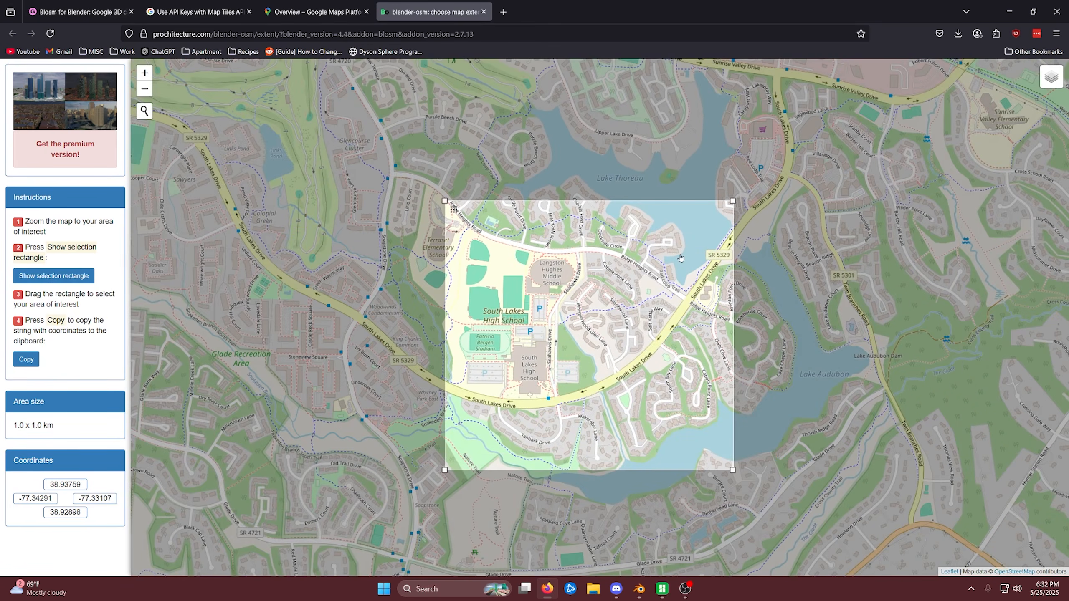
{"action": "scroll", "coordinate": [677, 340], "scroll_direction": "up", "scroll_amount": 1}
{"action": "scroll", "coordinate": [688, 322], "scroll_direction": "down", "scroll_amount": 1}
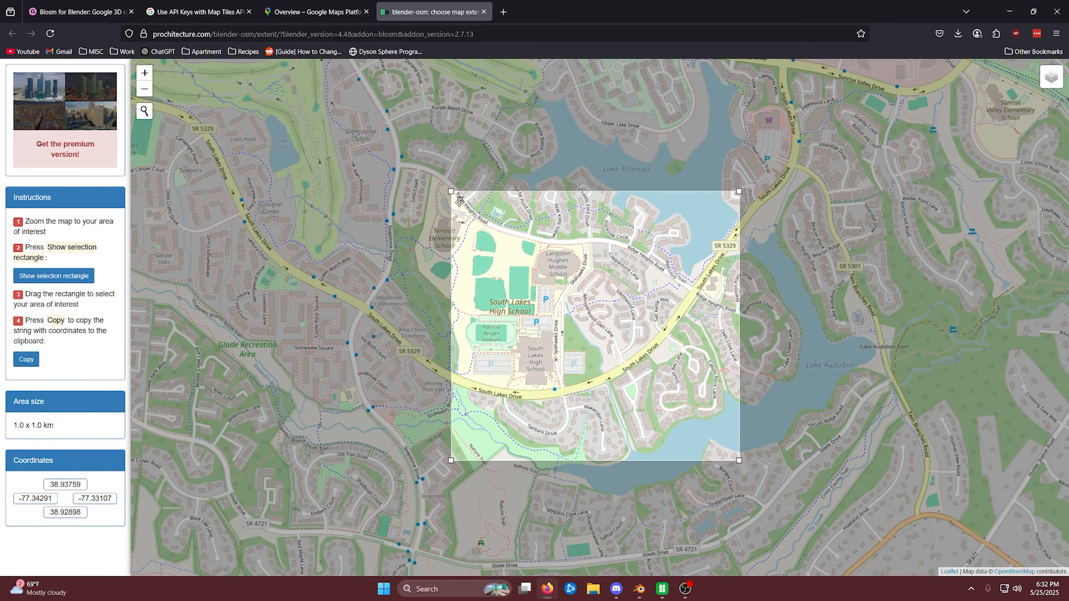
{"action": "mouse_move", "coordinate": [460, 200]}
{"action": "left_mouse_down"}
{"action": "mouse_move", "coordinate": [400, 186]}
{"action": "mouse_move", "coordinate": [465, 231]}
{"action": "mouse_move", "coordinate": [409, 208]}
{"action": "mouse_move", "coordinate": [371, 229]}
{"action": "mouse_move", "coordinate": [484, 220]}
{"action": "mouse_move", "coordinate": [377, 130]}
{"action": "mouse_move", "coordinate": [458, 196]}
{"action": "left_mouse_up"}
{"action": "left_click", "coordinate": [26, 359]}
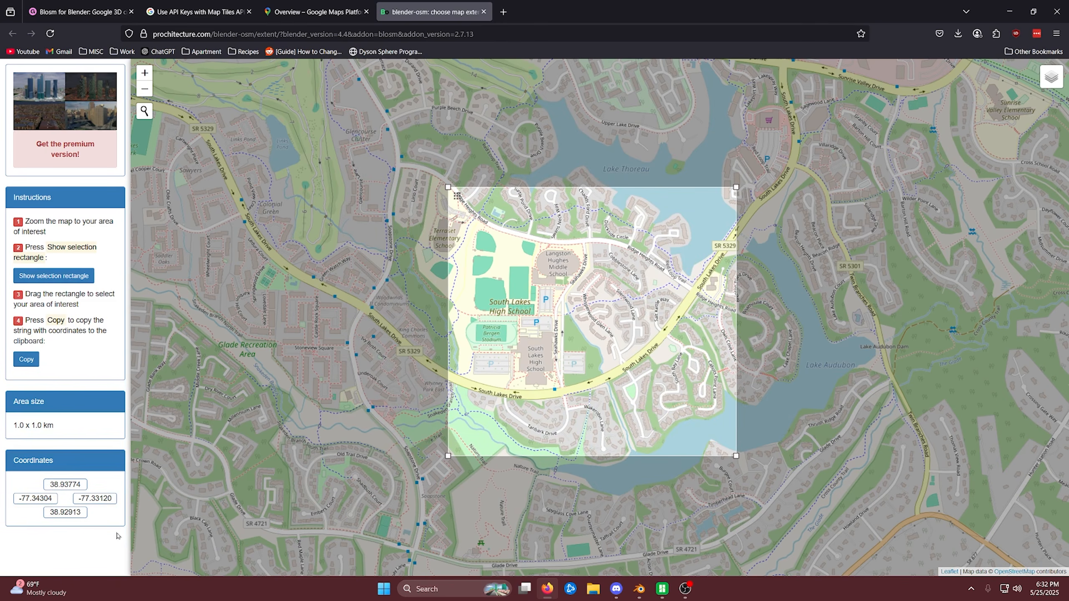
Switch back to Blender's main window and paste the copied coordinates into Blosm's Extent, keeping OpenStreetMap as the data type
{"action": "mouse_move", "coordinate": [639, 589]}
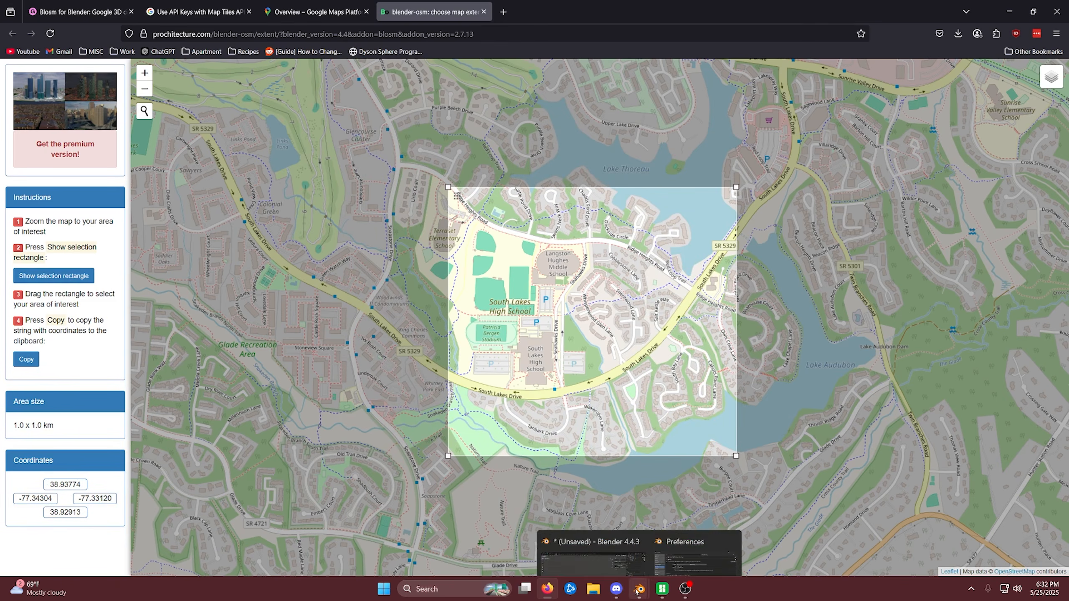
{"action": "left_click", "coordinate": [590, 544]}
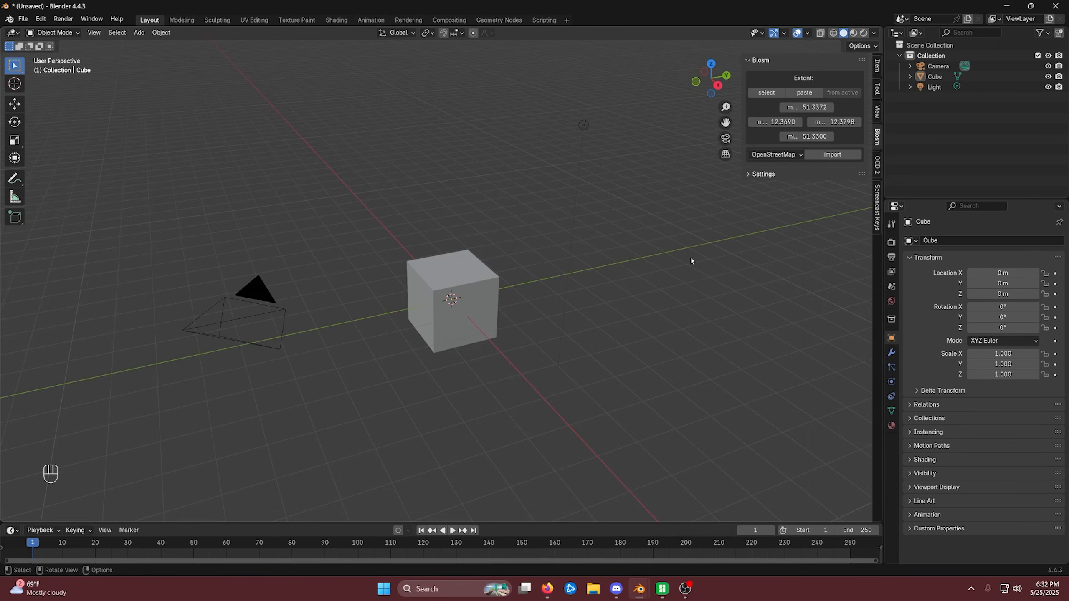
{"action": "left_click", "coordinate": [804, 92]}
{"action": "left_click", "coordinate": [779, 154]}
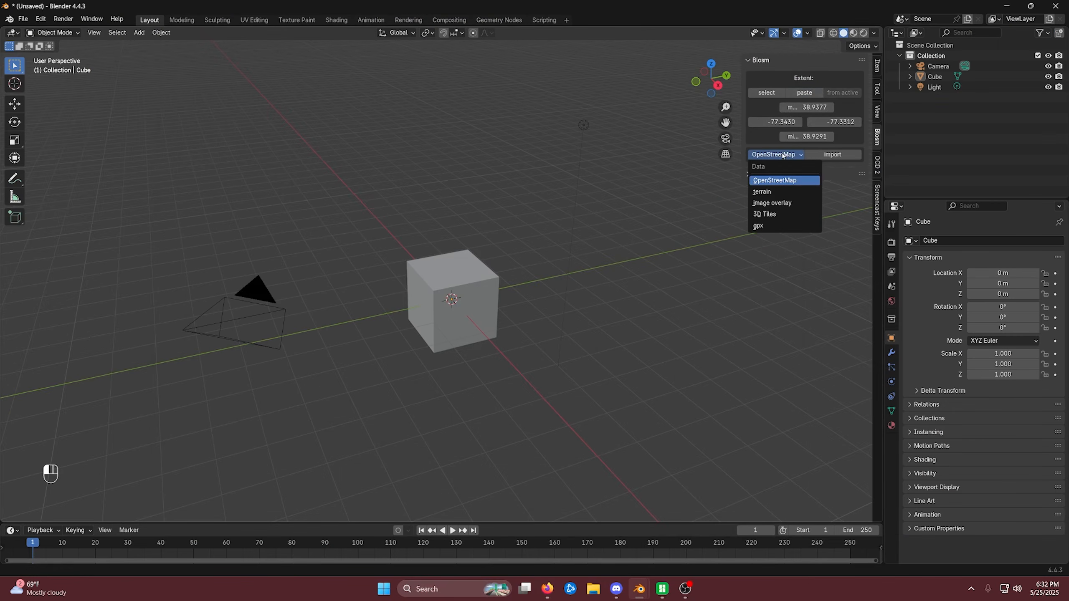
{"action": "left_click", "coordinate": [783, 155]}
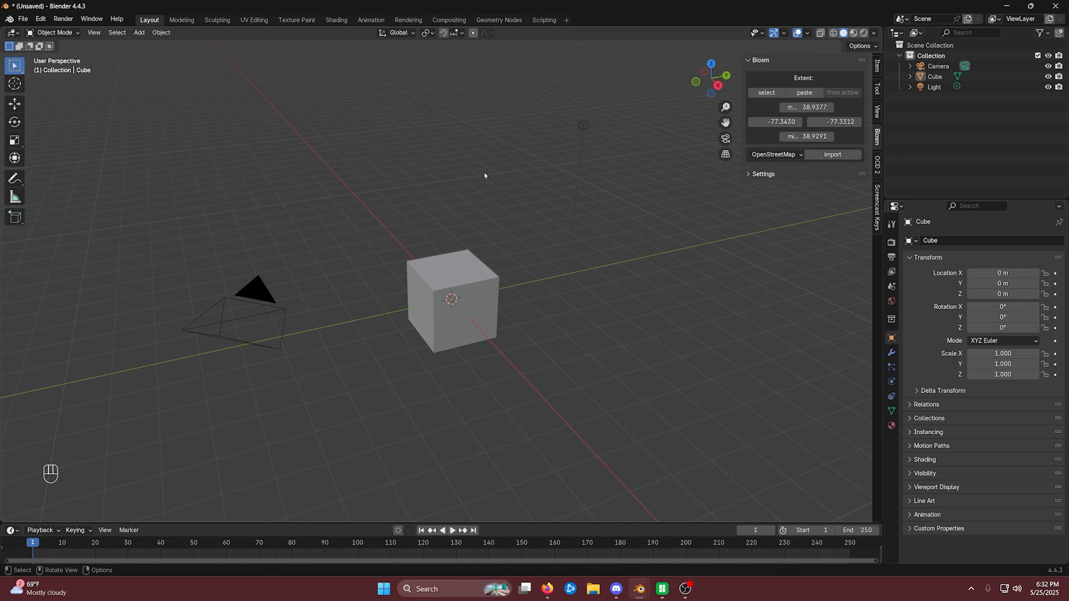
Delete the default camera, cube and light from the scene
{"action": "scroll", "coordinate": [505, 210], "scroll_direction": "down", "scroll_amount": 3}
{"action": "mouse_move", "coordinate": [276, 194]}
{"action": "left_mouse_down"}
{"action": "mouse_move", "coordinate": [660, 407]}
{"action": "mouse_move", "coordinate": [284, 202]}
{"action": "left_mouse_up"}
{"action": "key", "text": "a"}
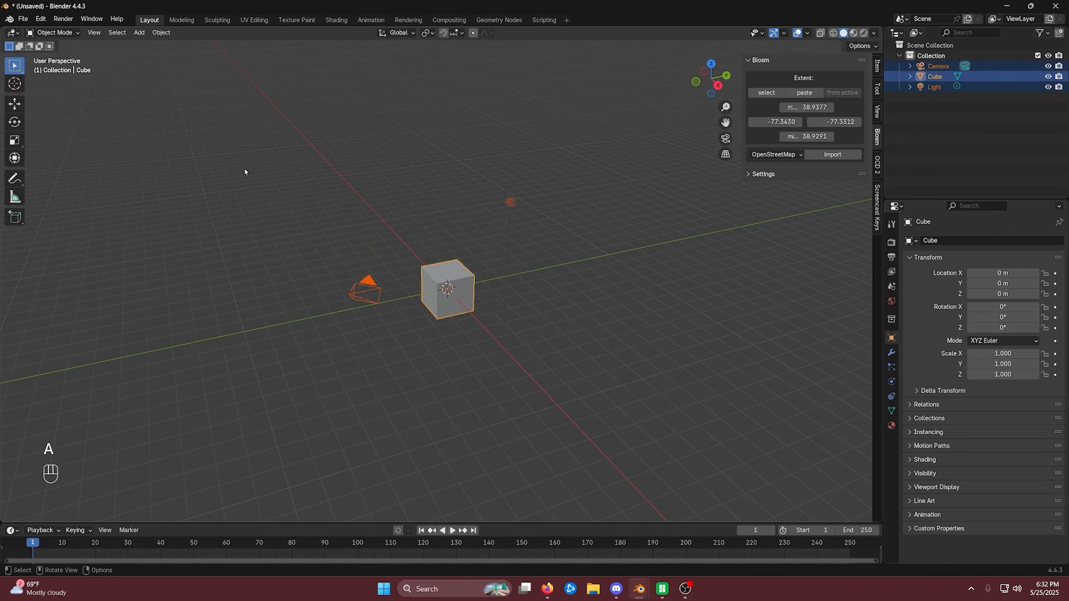
{"action": "left_click", "coordinate": [234, 140]}
{"action": "left_click_drag", "start_coordinate": [234, 141], "coordinate": [637, 411]}
{"action": "key", "text": "x"}
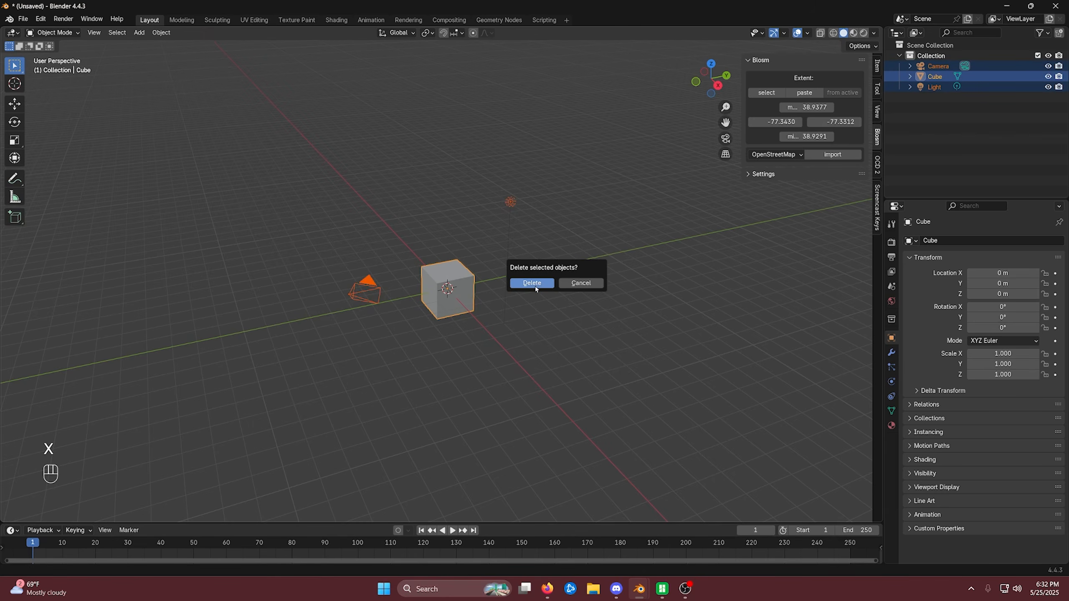
{"action": "left_click", "coordinate": [533, 283]}
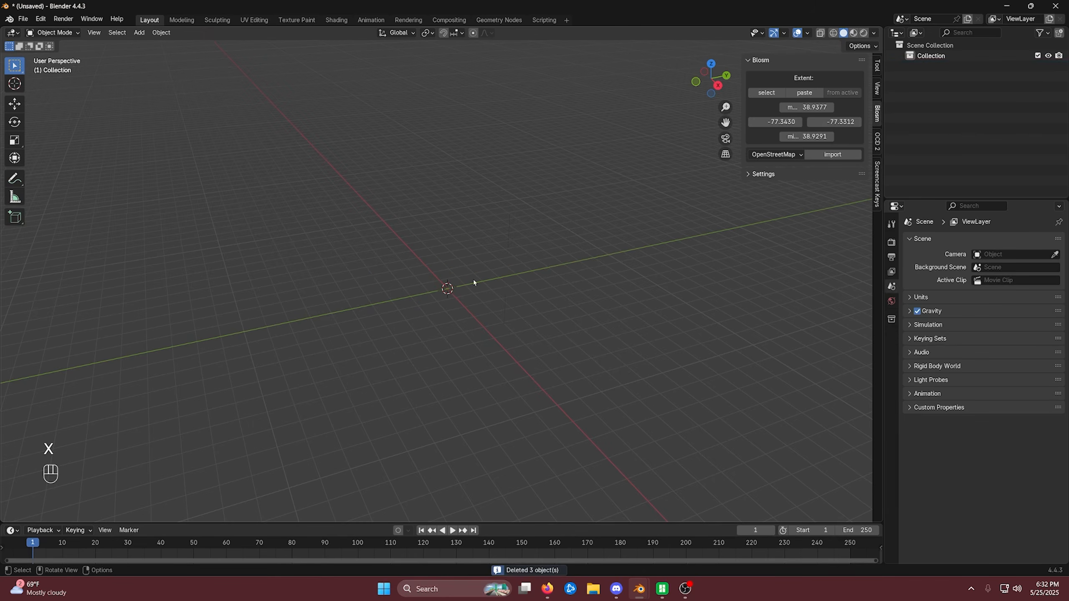
Import the OpenStreetMap data for the pasted extent and inspect the buildings and roads
{"action": "left_click", "coordinate": [828, 155]}
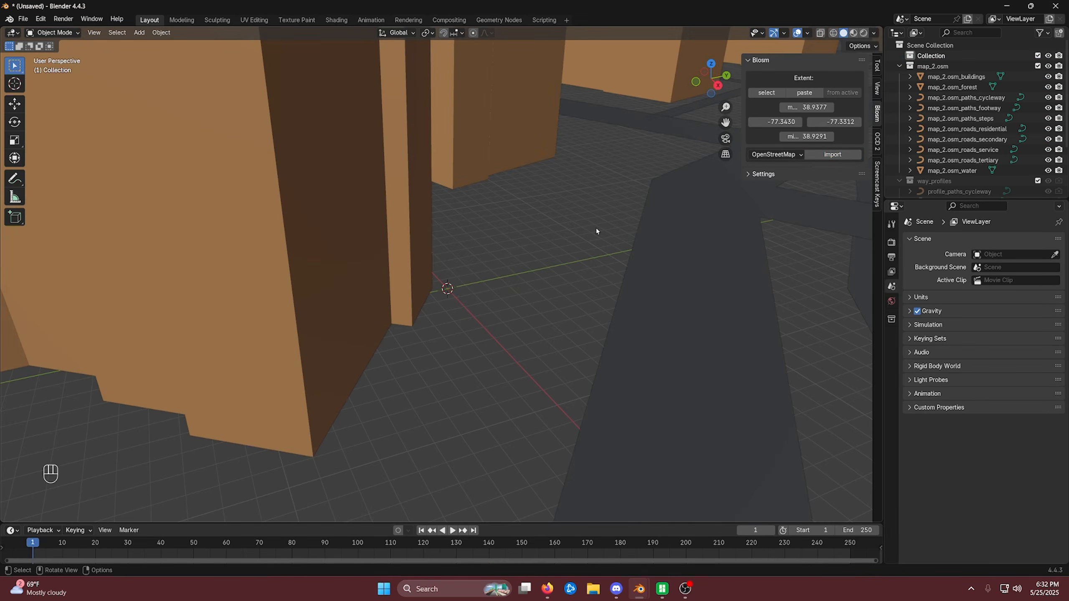
{"action": "scroll", "coordinate": [583, 222], "scroll_direction": "down", "scroll_amount": 10}
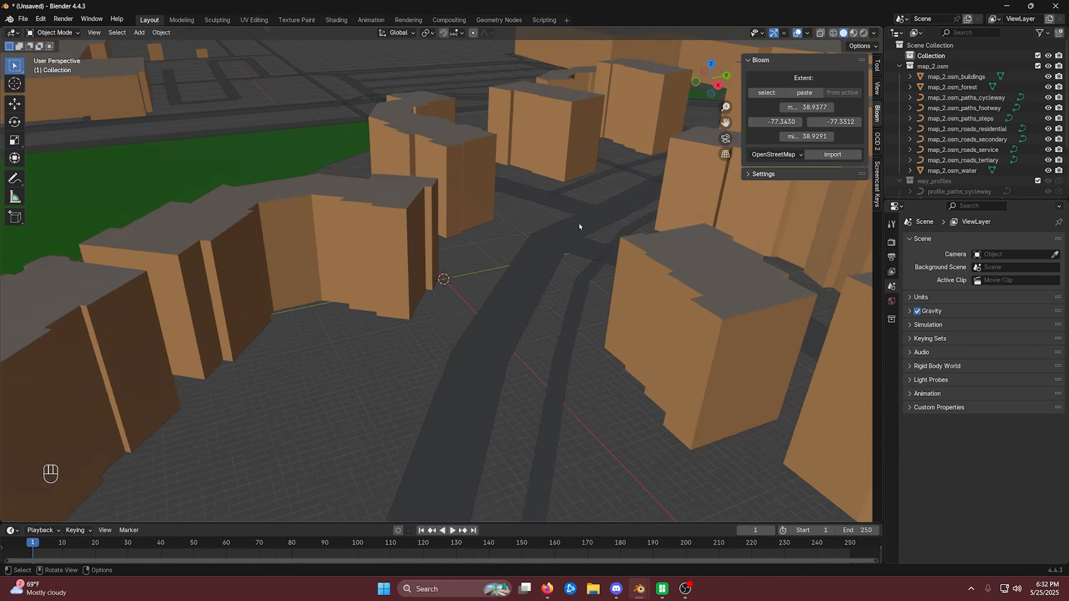
{"action": "scroll", "coordinate": [545, 277], "scroll_direction": "down", "scroll_amount": 3}
{"action": "scroll", "coordinate": [534, 283], "scroll_direction": "up", "scroll_amount": 12}
{"action": "middle_click_drag", "start_coordinate": [519, 249], "coordinate": [637, 139]}
{"action": "middle_click_drag", "start_coordinate": [609, 64], "coordinate": [836, 134]}
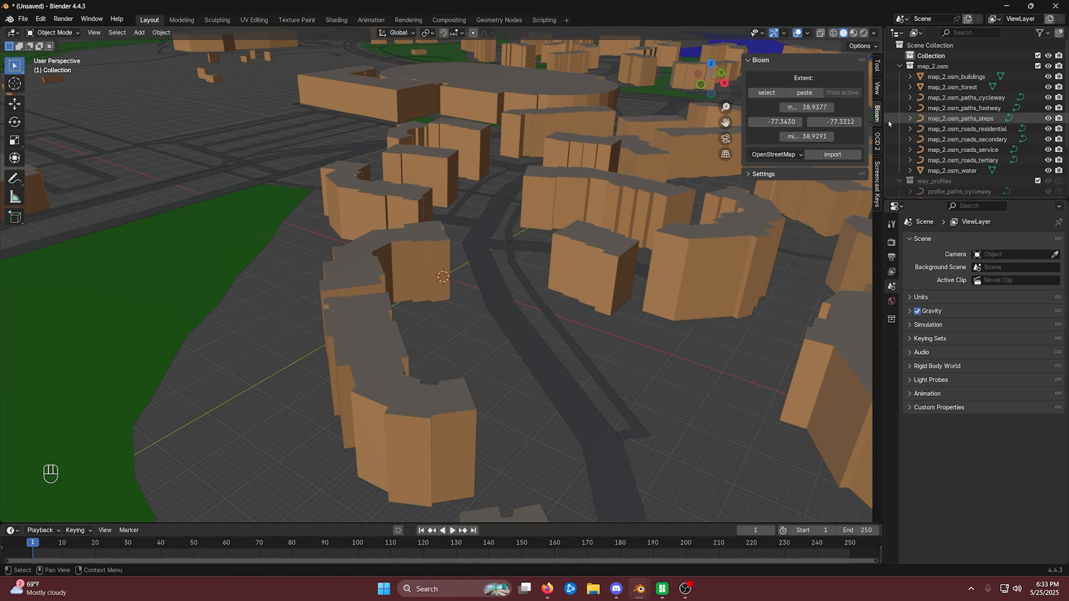
Set the viewport's clip End distance to 100000 m and check the distant parts of the map
{"action": "left_click", "coordinate": [878, 89]}
{"action": "left_click", "coordinate": [828, 97]}
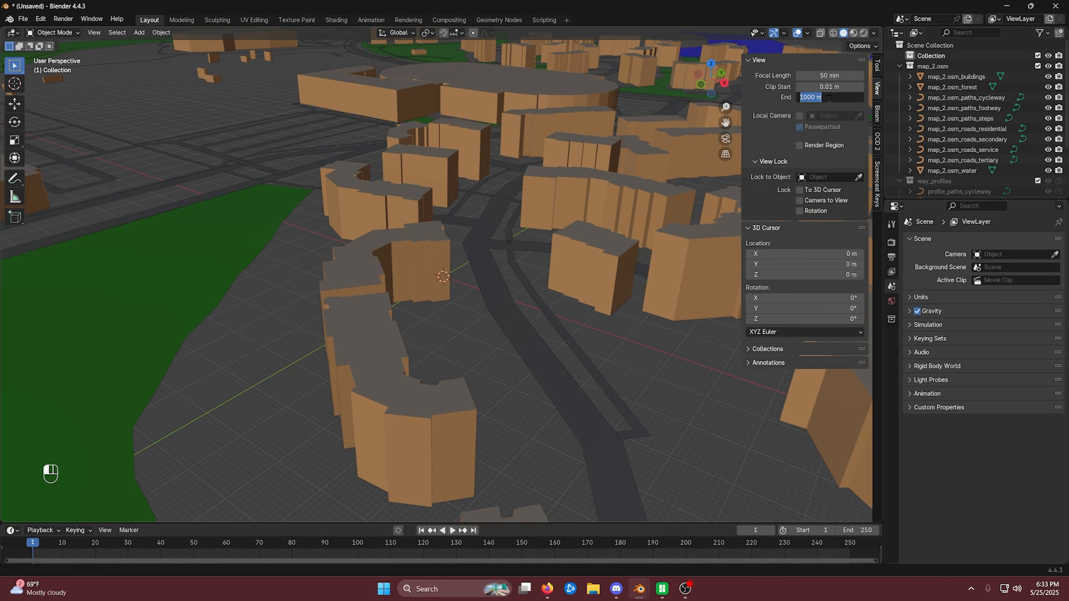
{"action": "type", "text": "100000"}
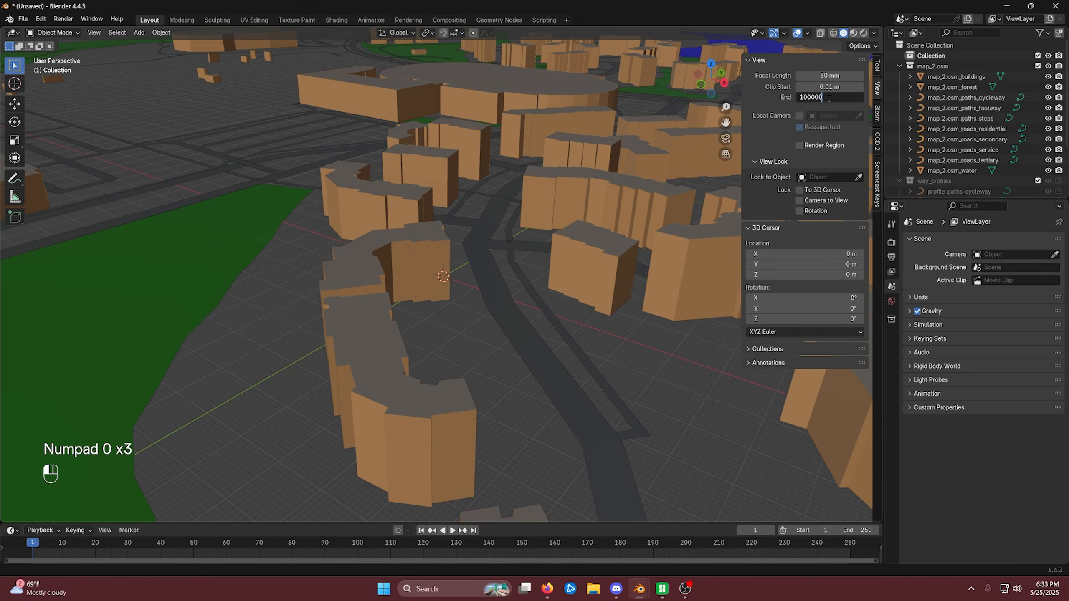
{"action": "scroll", "coordinate": [598, 238], "scroll_direction": "down", "scroll_amount": 10}
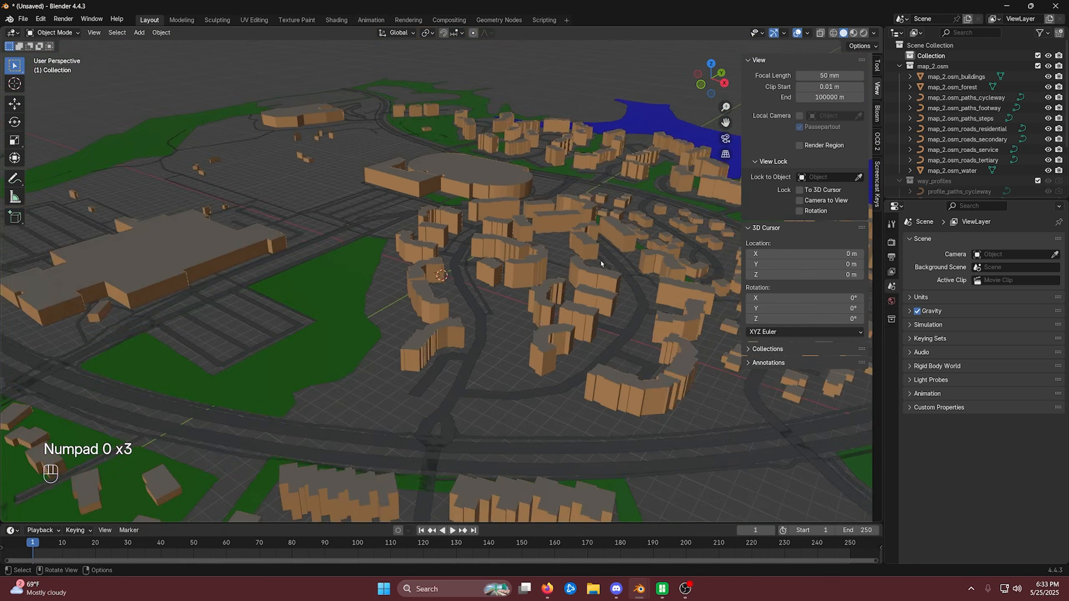
{"action": "scroll", "coordinate": [586, 263], "scroll_direction": "up", "scroll_amount": 6}
Set the viewport's clip End distance to 1000 m and check how the map is clipped
{"action": "left_click", "coordinate": [836, 97]}
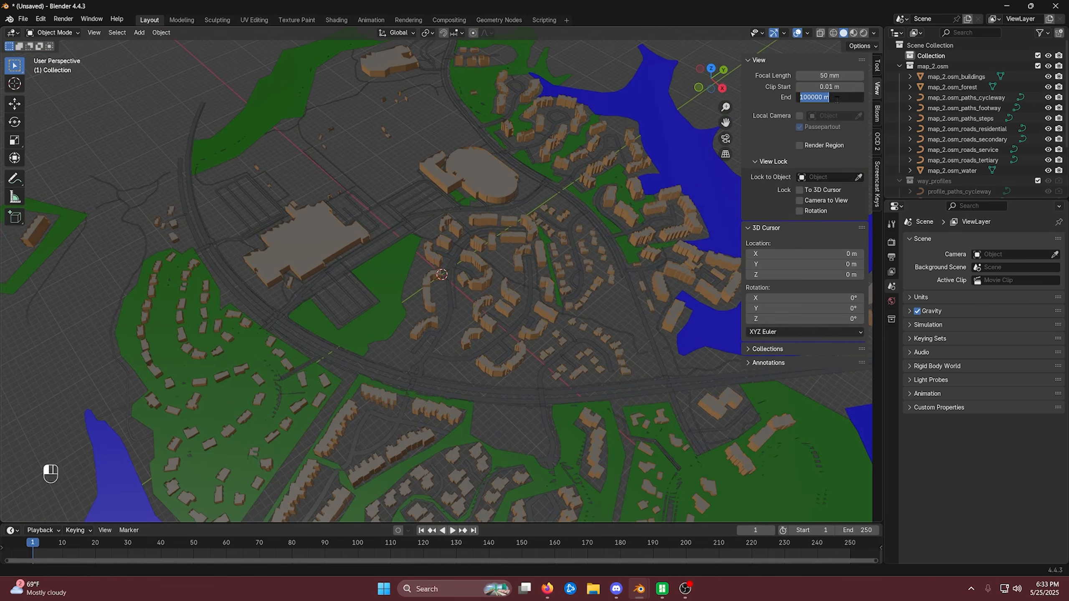
{"action": "type", "text": "1000"}
{"action": "key", "text": "Return"}
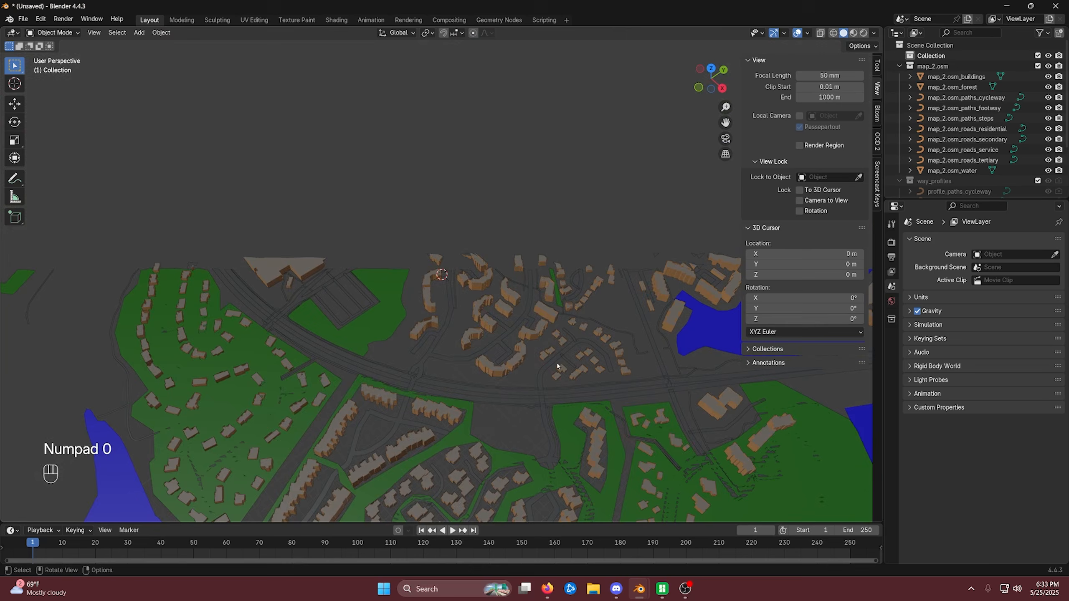
{"action": "scroll", "coordinate": [538, 385], "scroll_direction": "up", "scroll_amount": 5}
{"action": "middle_click_drag", "start_coordinate": [535, 382], "coordinate": [498, 436]}
{"action": "scroll", "coordinate": [540, 361], "scroll_direction": "down", "scroll_amount": 5}
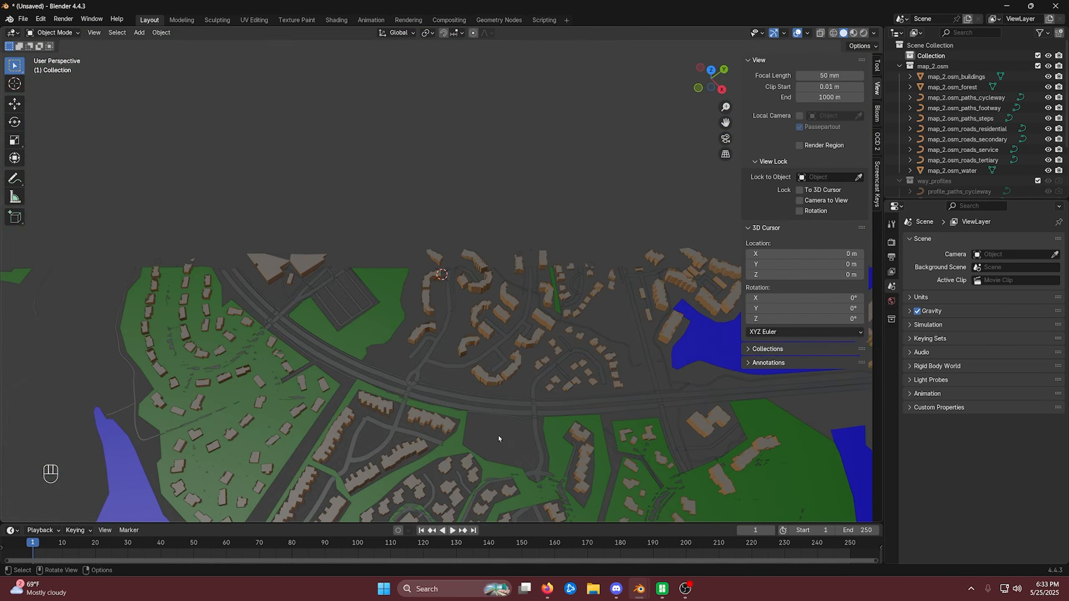
Set the viewport's clip End distance to 10000 m
{"action": "scroll", "coordinate": [498, 429], "scroll_direction": "down", "scroll_amount": 5}
{"action": "left_click", "coordinate": [810, 96]}
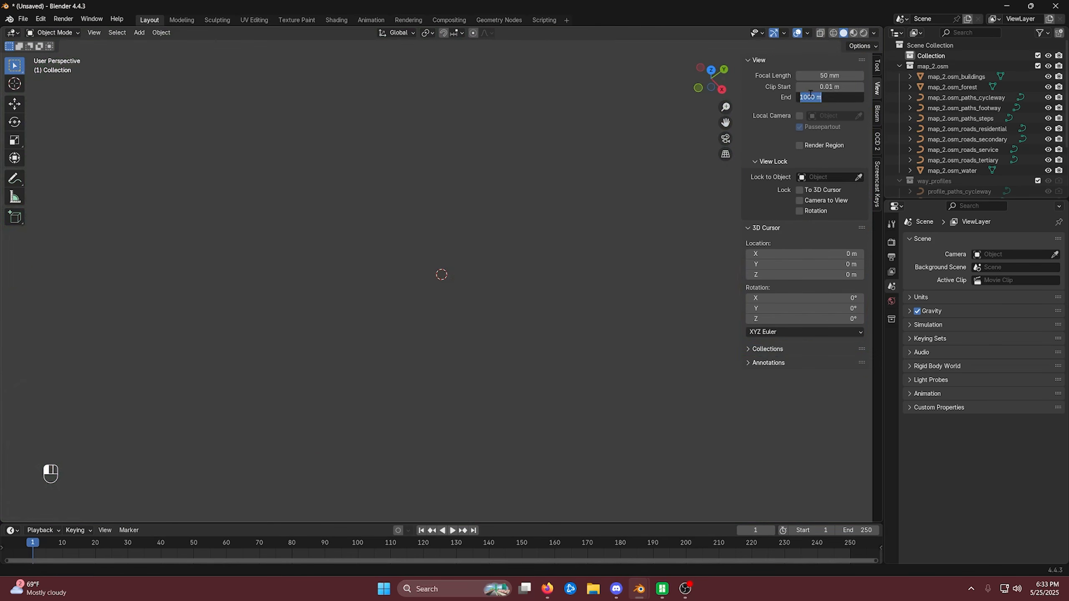
{"action": "type", "text": "10000"}
{"action": "key", "text": "Return"}
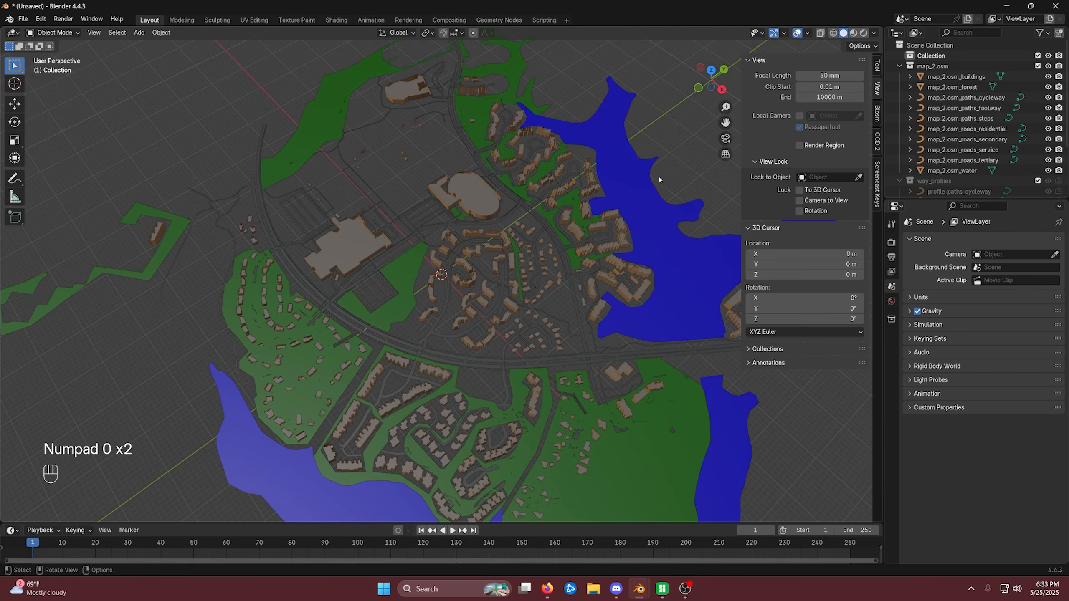
Inspect the whole imported map from several distances and angles
{"action": "scroll", "coordinate": [658, 177], "scroll_direction": "down", "scroll_amount": 5}
{"action": "middle_click_drag", "start_coordinate": [659, 177], "coordinate": [607, 374]}
{"action": "scroll", "coordinate": [590, 303], "scroll_direction": "up", "scroll_amount": 8}
{"action": "scroll", "coordinate": [563, 265], "scroll_direction": "down", "scroll_amount": 5}
{"action": "scroll", "coordinate": [568, 277], "scroll_direction": "up", "scroll_amount": 3}
{"action": "middle_click_drag", "start_coordinate": [629, 352], "coordinate": [622, 284]}
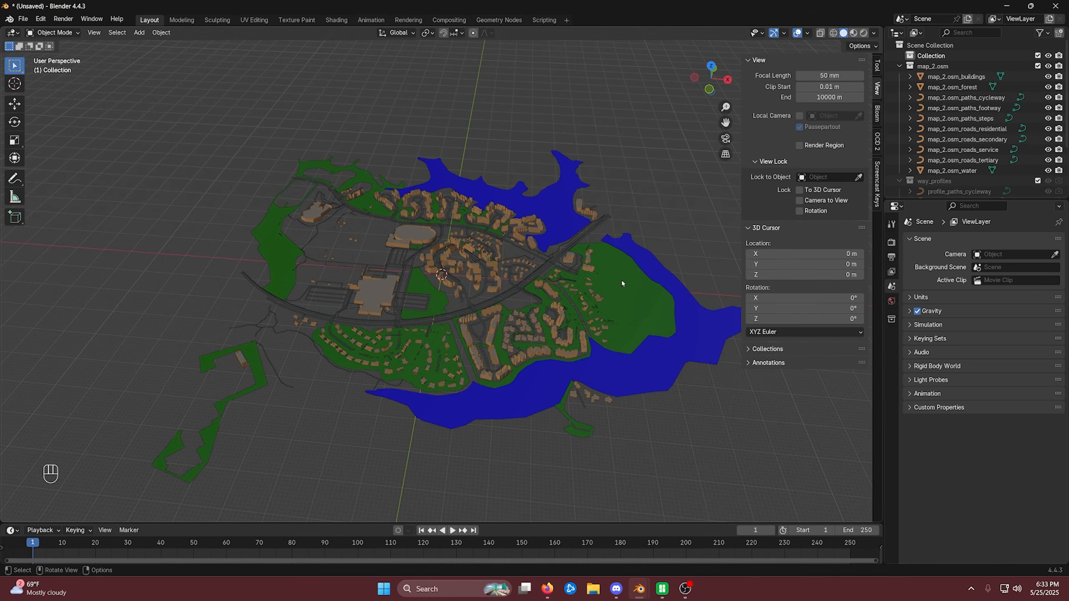
{"action": "middle_click_drag", "start_coordinate": [605, 280], "coordinate": [597, 315]}
{"action": "right_click", "coordinate": [596, 314]}
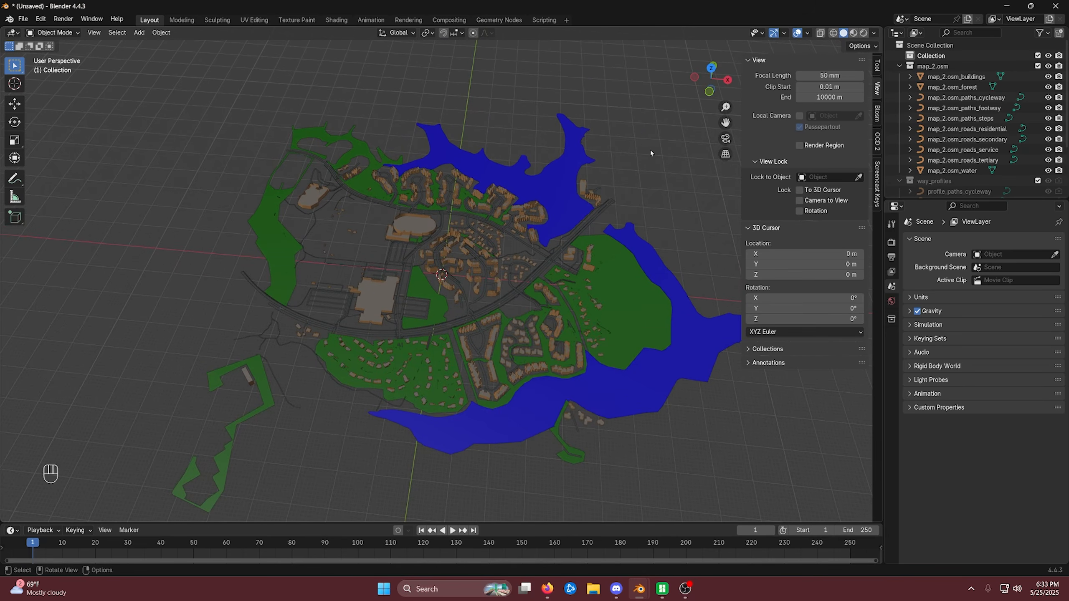
Select the map's water object and check its dimensions
{"action": "left_click", "coordinate": [762, 61]}
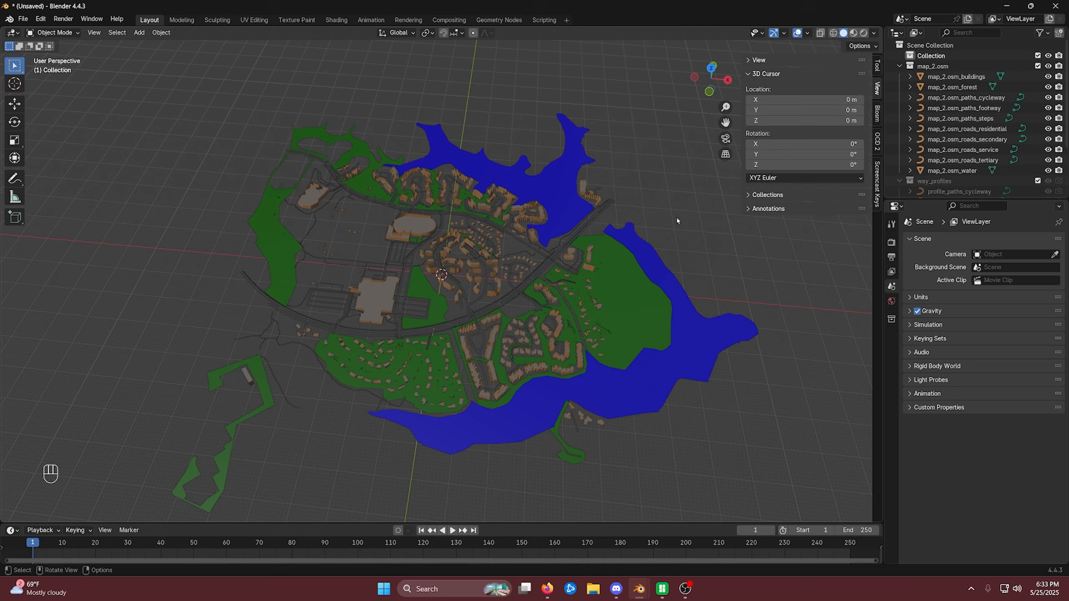
{"action": "left_click", "coordinate": [690, 294]}
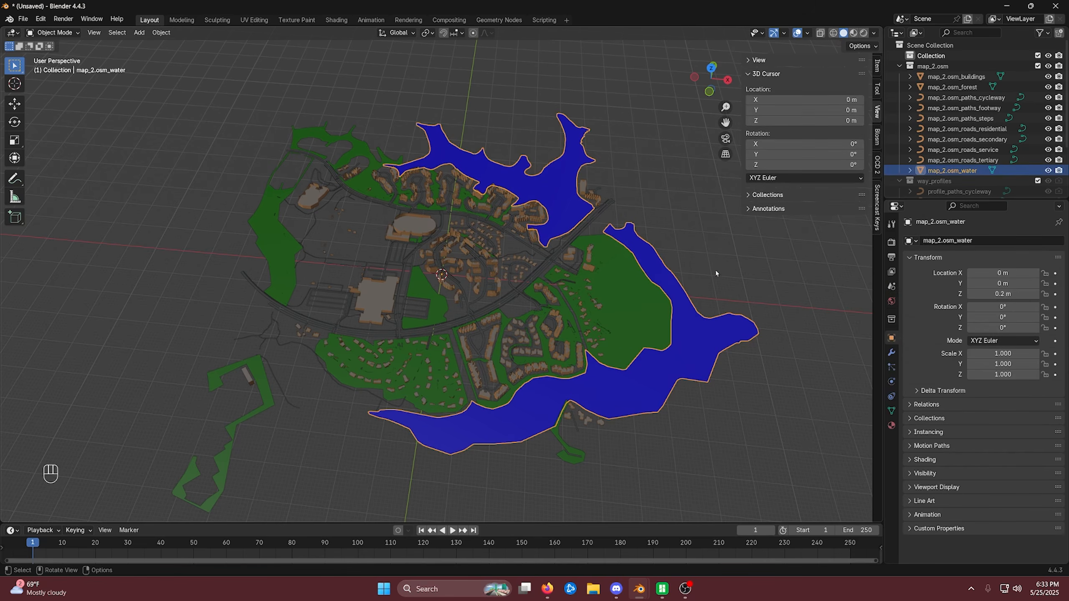
{"action": "left_click", "coordinate": [875, 66]}
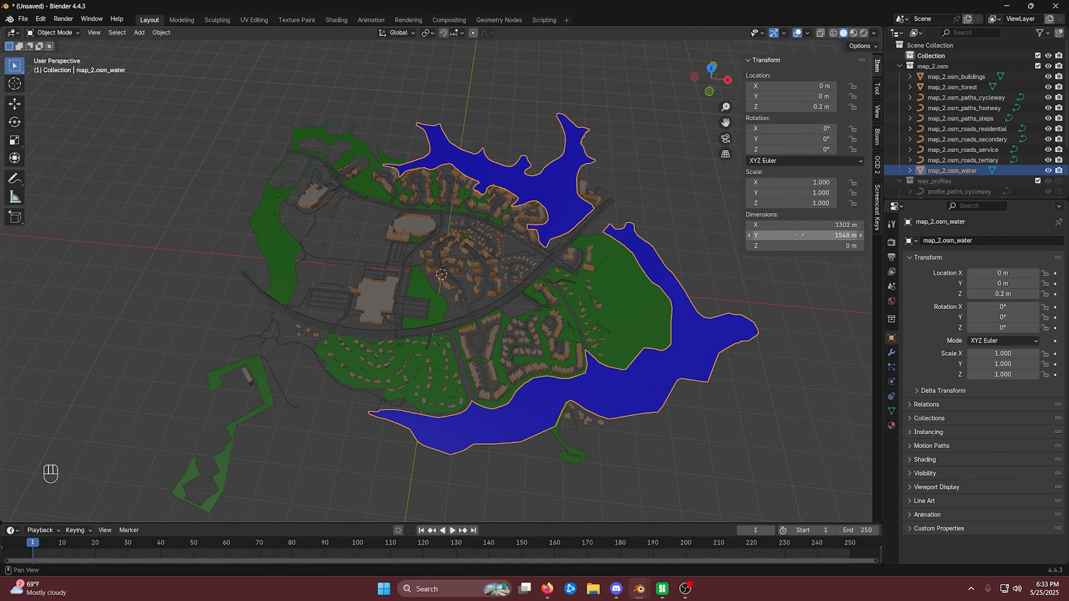
Examine the imported map's overall shape in a top orthographic view
{"action": "key", "text": "KP_7"}
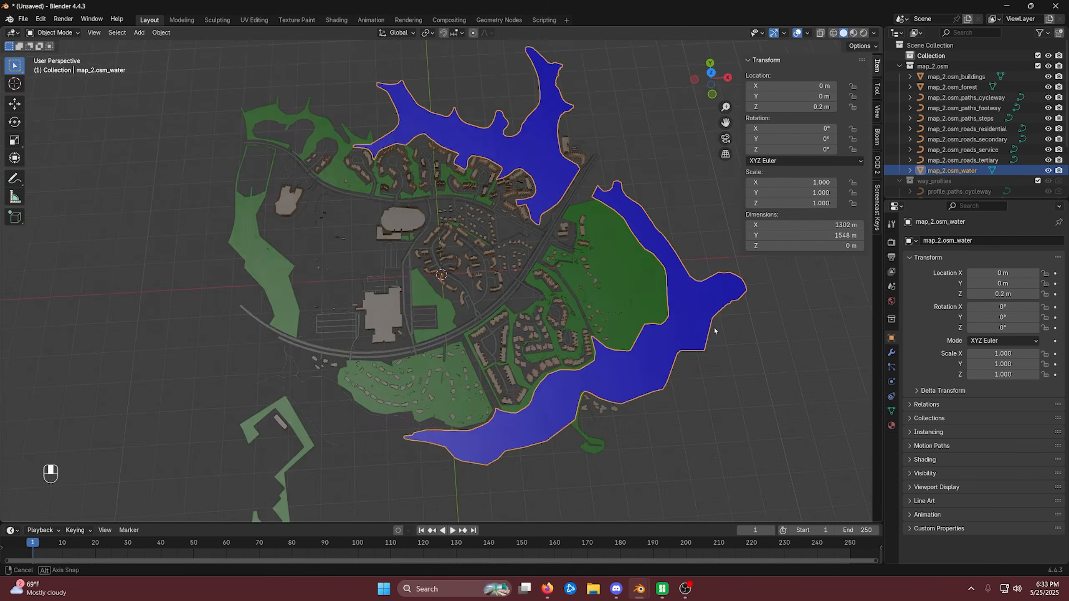
{"action": "scroll", "coordinate": [639, 289], "scroll_direction": "down", "scroll_amount": 1}
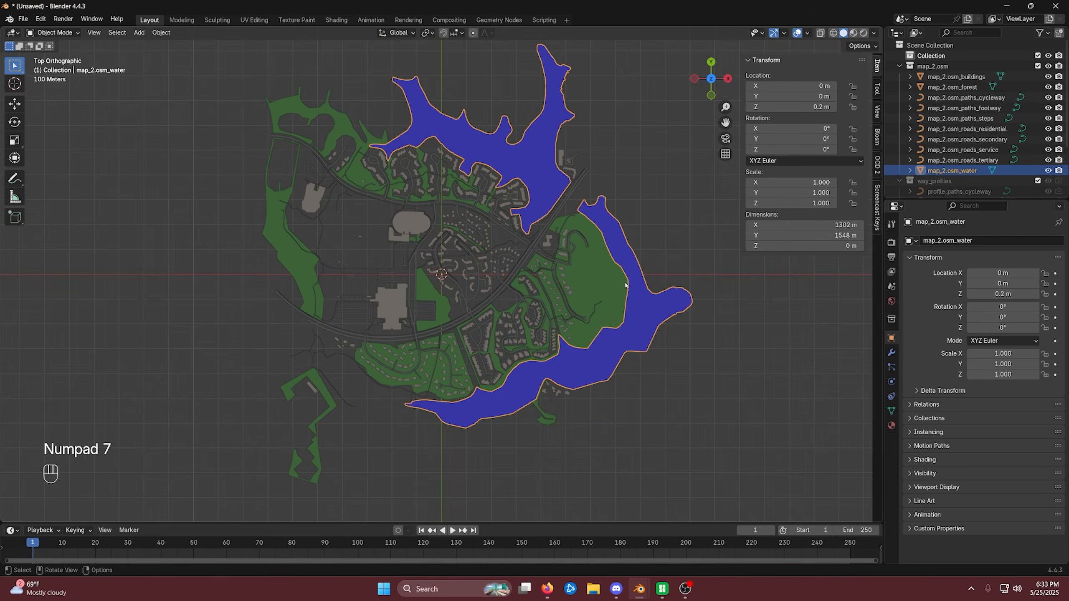
{"action": "middle_click_drag", "start_coordinate": [622, 290], "coordinate": [598, 290], "text": "shift"}
{"action": "middle_click_drag", "start_coordinate": [576, 223], "coordinate": [645, 104]}
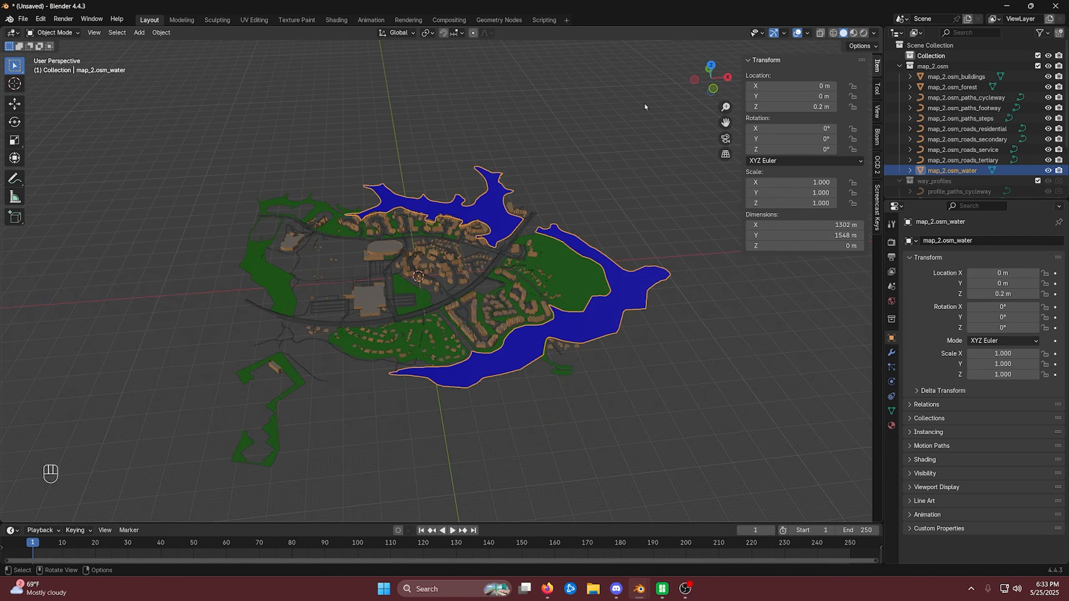
{"action": "left_click", "coordinate": [712, 68]}
{"action": "left_click", "coordinate": [719, 64]}
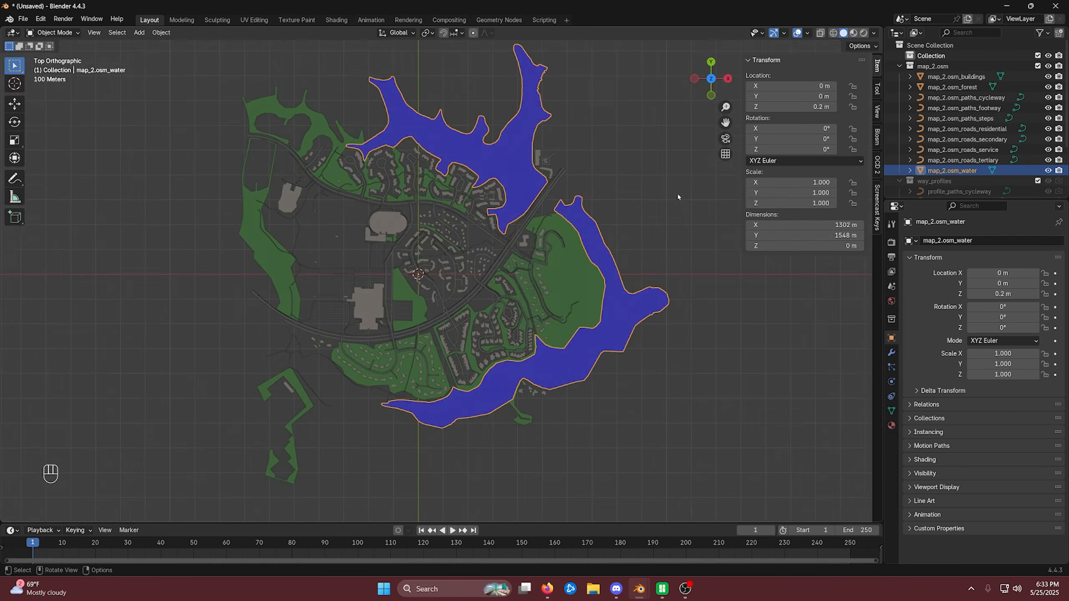
Switch to the browser's map extent page and place it side by side with Blender
{"action": "left_click", "coordinate": [547, 589]}
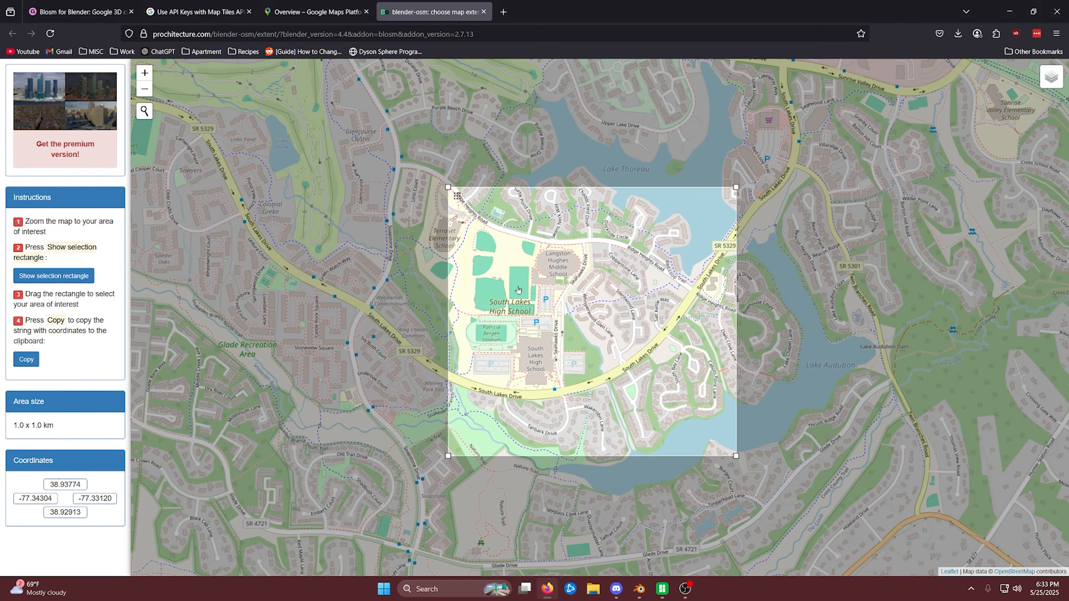
{"action": "left_click_drag", "start_coordinate": [728, 15], "coordinate": [3, 286]}
{"action": "left_click_drag", "start_coordinate": [666, 12], "coordinate": [1059, 251]}
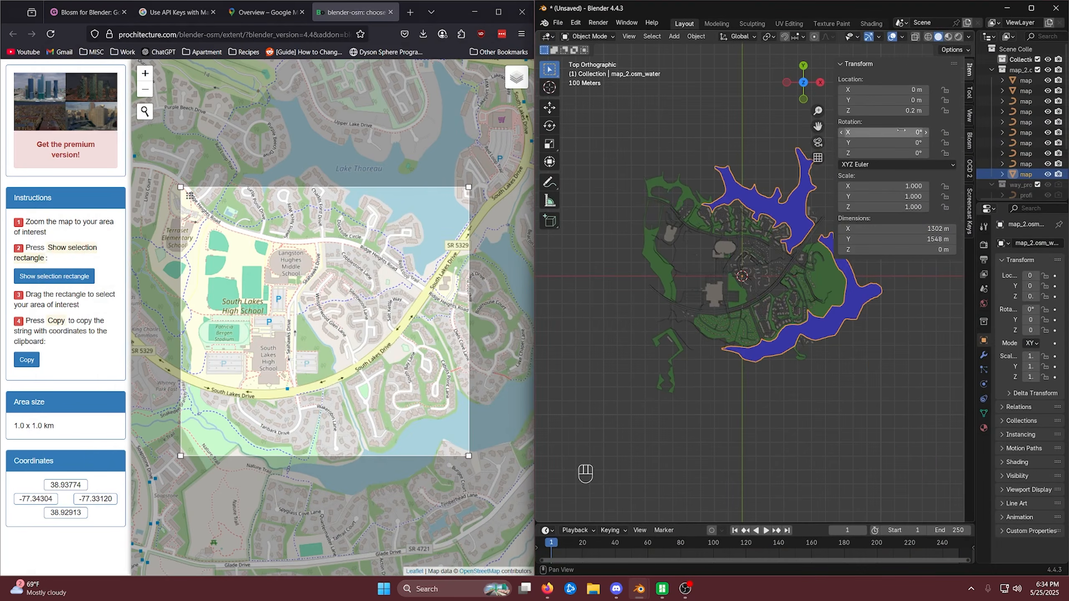
Compare the selected extent and its surroundings on the web map with the imported map in Blender
{"action": "left_click", "coordinate": [859, 63]}
{"action": "scroll", "coordinate": [420, 255], "scroll_direction": "down", "scroll_amount": 1}
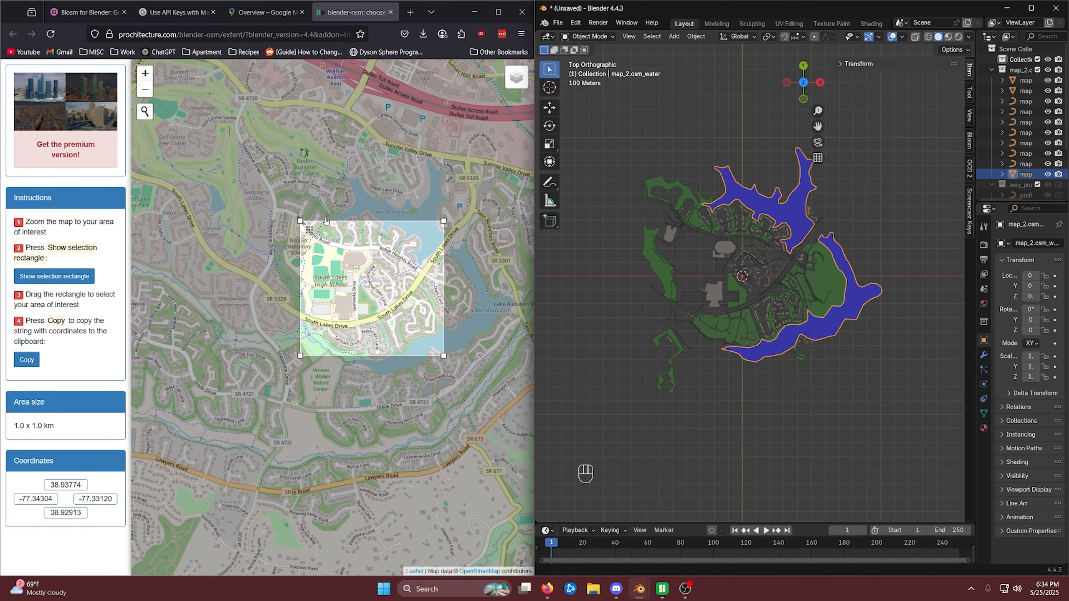
{"action": "scroll", "coordinate": [335, 238], "scroll_direction": "up", "scroll_amount": 1}
{"action": "scroll", "coordinate": [335, 239], "scroll_direction": "down", "scroll_amount": 1}
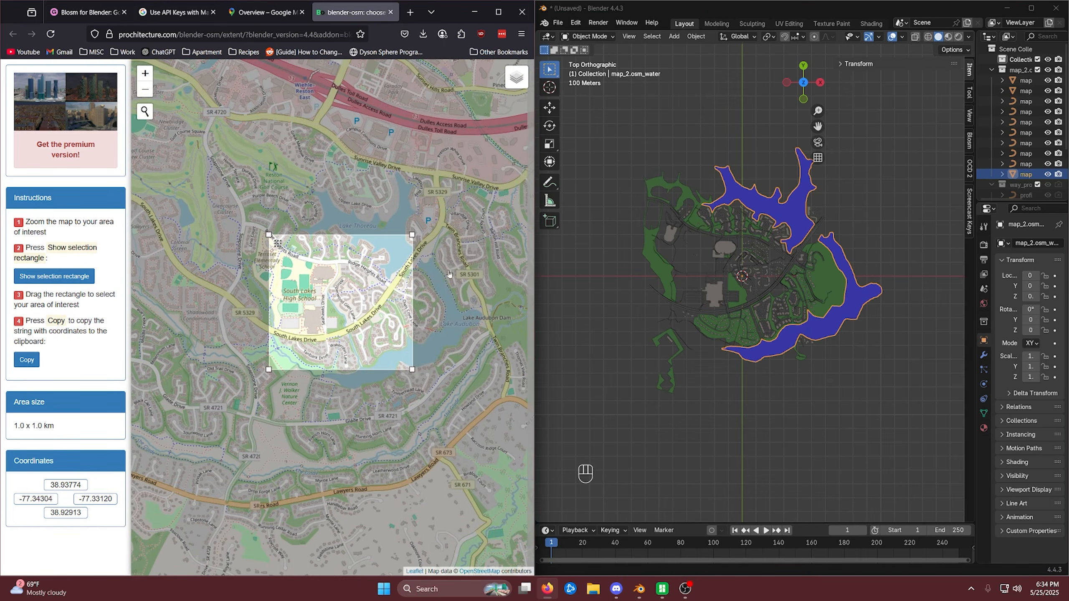
{"action": "scroll", "coordinate": [467, 253], "scroll_direction": "up", "scroll_amount": 2}
{"action": "left_click_drag", "start_coordinate": [433, 269], "coordinate": [503, 275]}
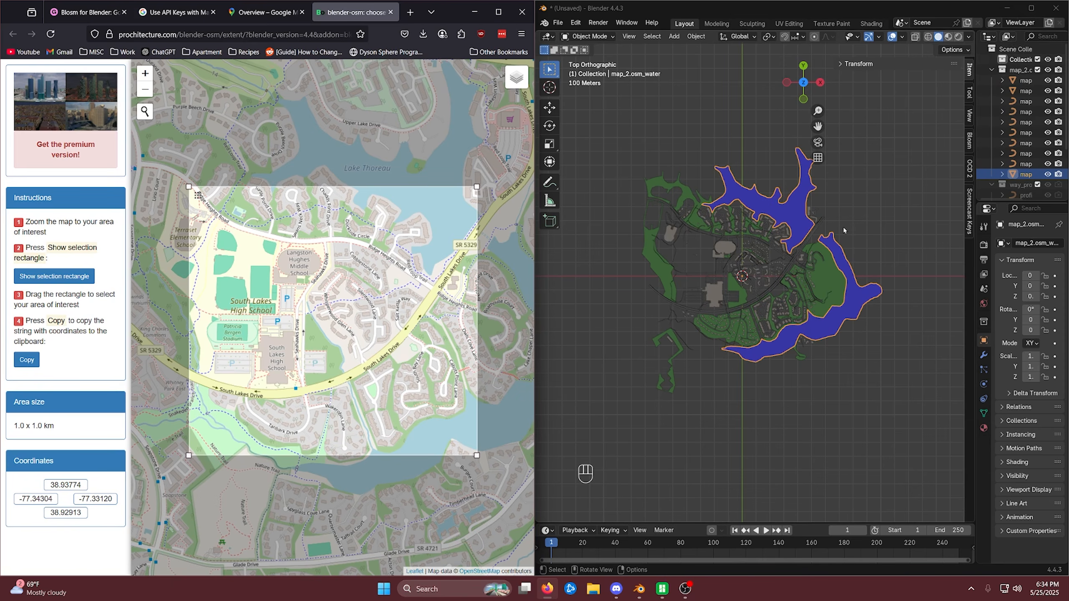
Maximize the Blender window again and deselect the water object
{"action": "left_click", "coordinate": [1032, 8]}
{"action": "middle_click_drag", "start_coordinate": [743, 222], "coordinate": [697, 267]}
{"action": "left_click", "coordinate": [695, 249]}
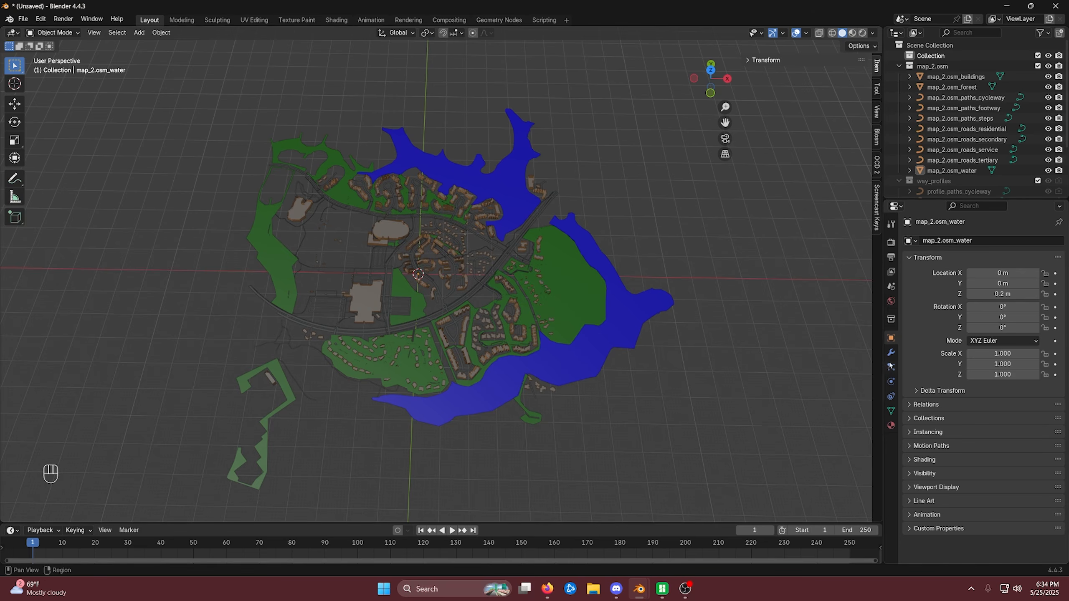
Set the scene's unit system to Imperial with length in Inches, and check the water object's dimensions
{"action": "left_click", "coordinate": [891, 287]}
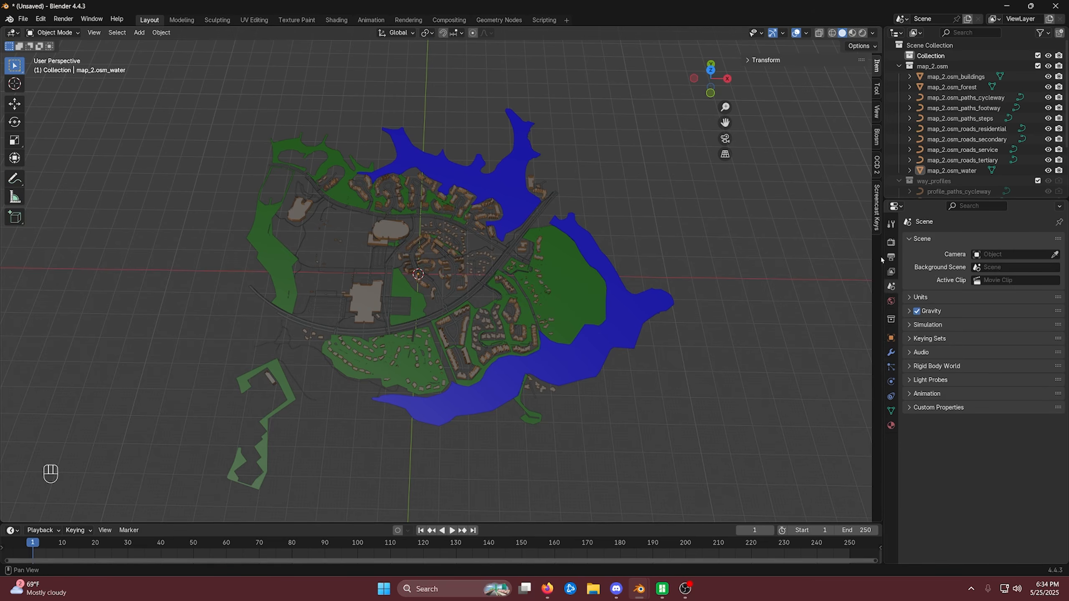
{"action": "left_click_drag", "start_coordinate": [884, 291], "coordinate": [817, 295]}
{"action": "left_click", "coordinate": [839, 298]}
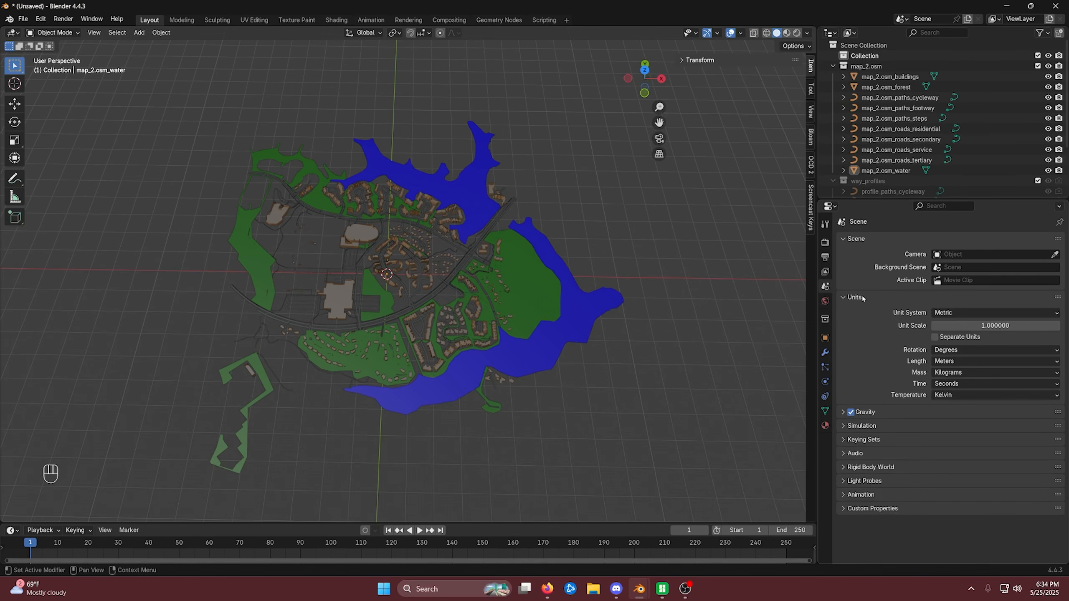
{"action": "left_click", "coordinate": [975, 312]}
{"action": "left_click", "coordinate": [954, 348]}
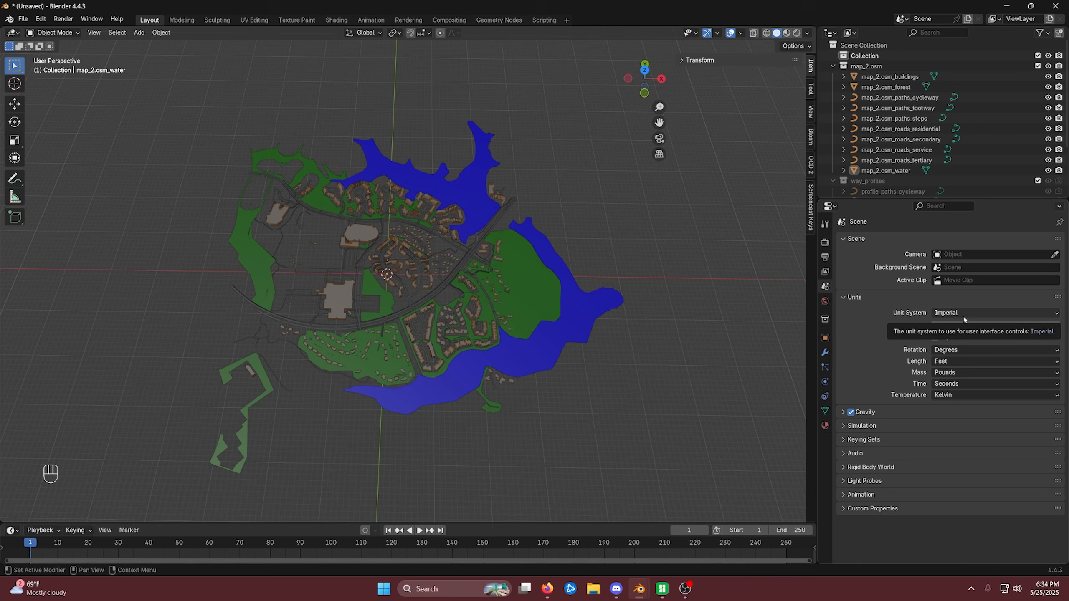
{"action": "left_click", "coordinate": [966, 361]}
{"action": "left_click", "coordinate": [952, 408]}
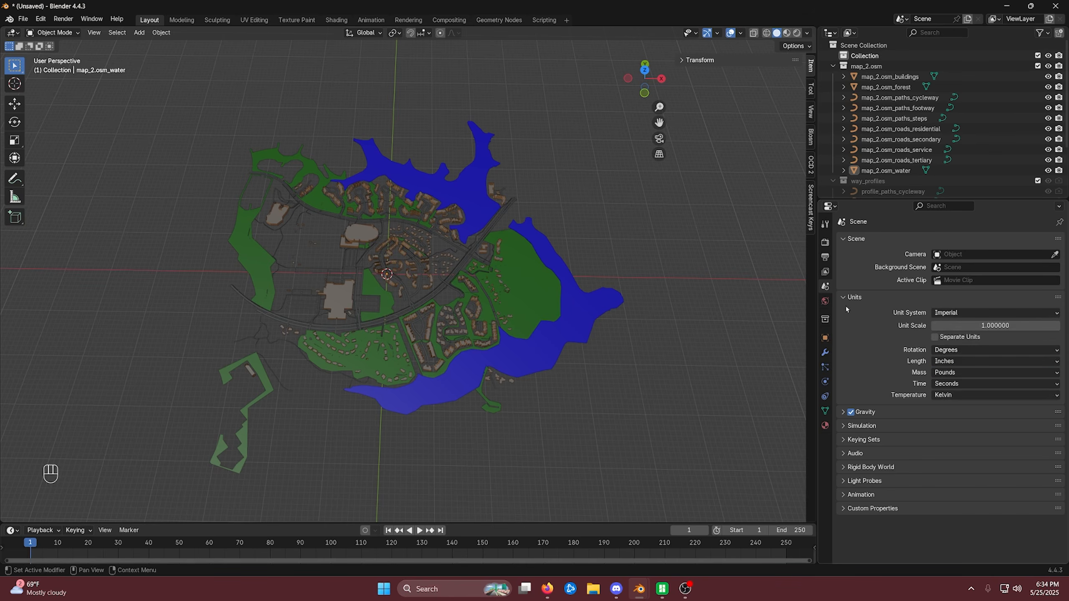
{"action": "left_click", "coordinate": [774, 61]}
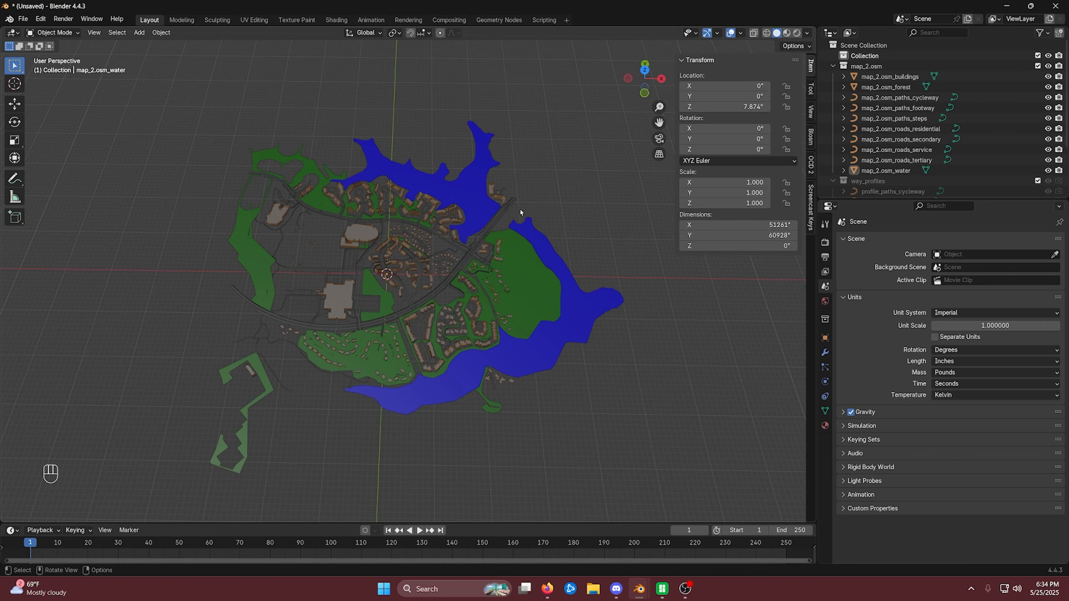
{"action": "left_click", "coordinate": [721, 61]}
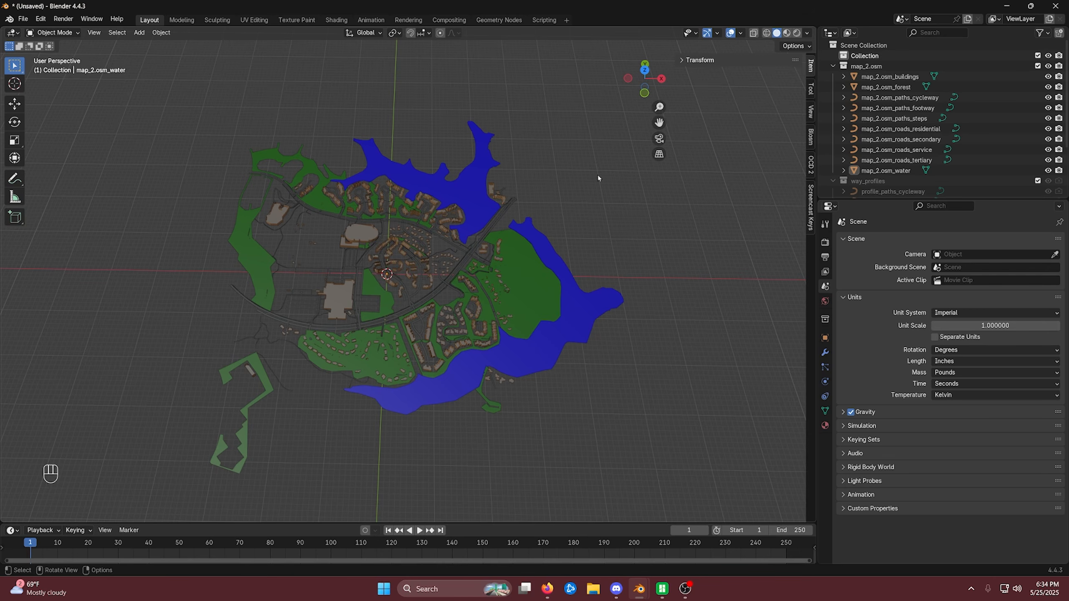
Add a cube mesh at the center of the map
{"action": "key", "text": "shift+a"}
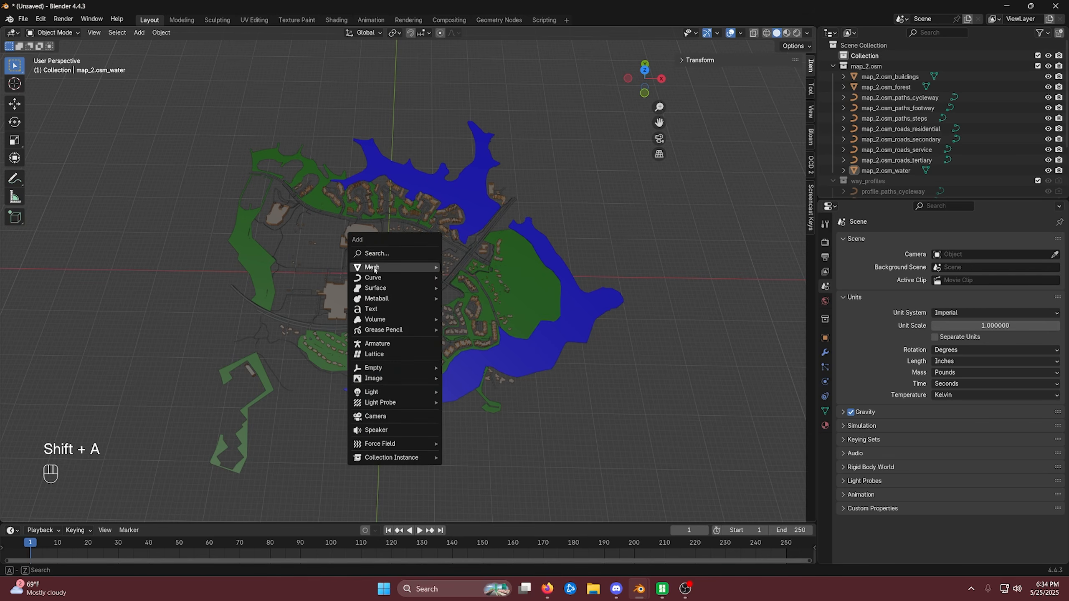
{"action": "mouse_move", "coordinate": [394, 267]}
{"action": "left_click", "coordinate": [471, 278]}
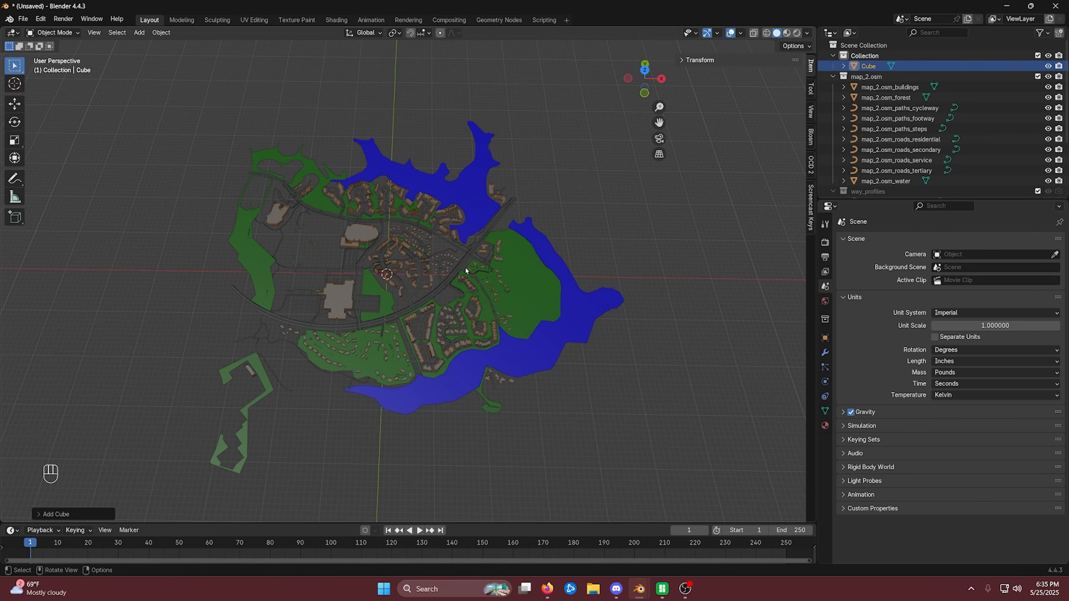
Set the cube's dimensions to 8 in for X, 8 in for Y and 0.1 in for Z
{"action": "left_click", "coordinate": [740, 57]}
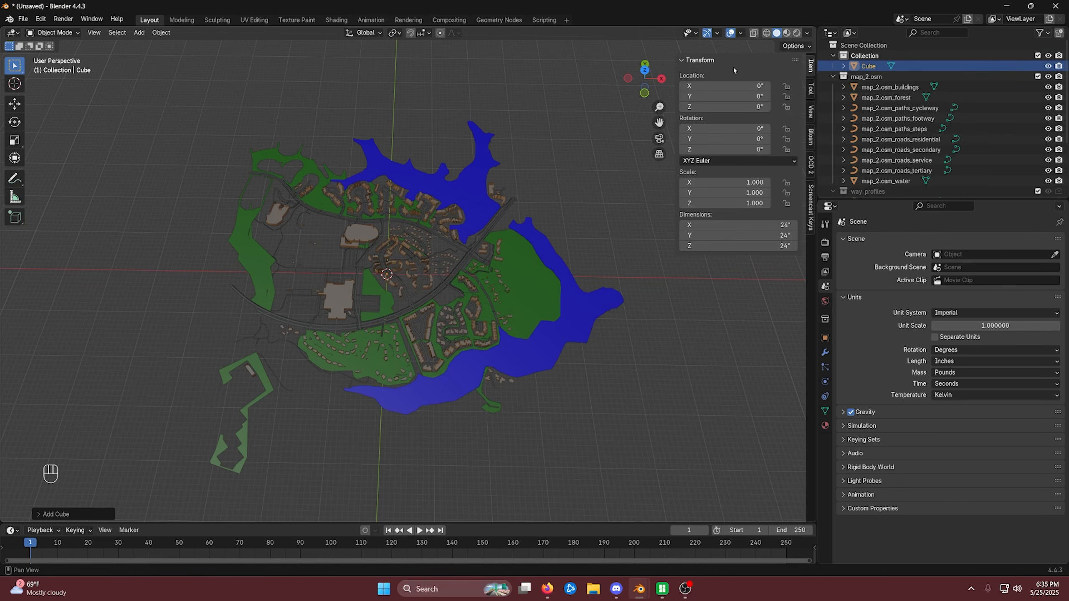
{"action": "left_click", "coordinate": [734, 225]}
{"action": "type", "text": "8"}
{"action": "key", "text": "Return"}
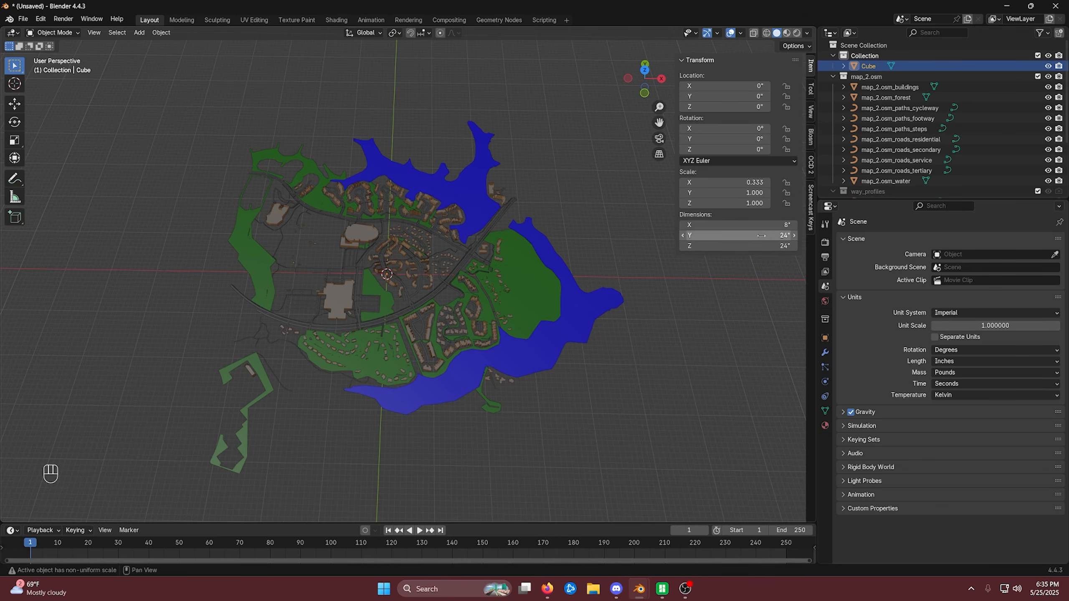
{"action": "left_click", "coordinate": [760, 236]}
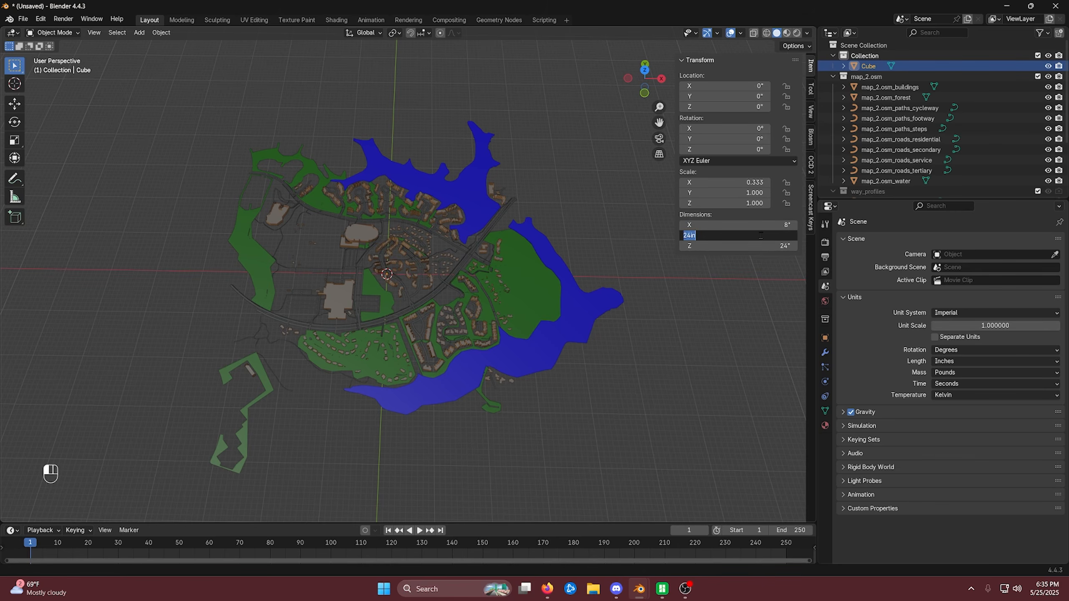
{"action": "type", "text": "8"}
{"action": "key", "text": "Tab"}
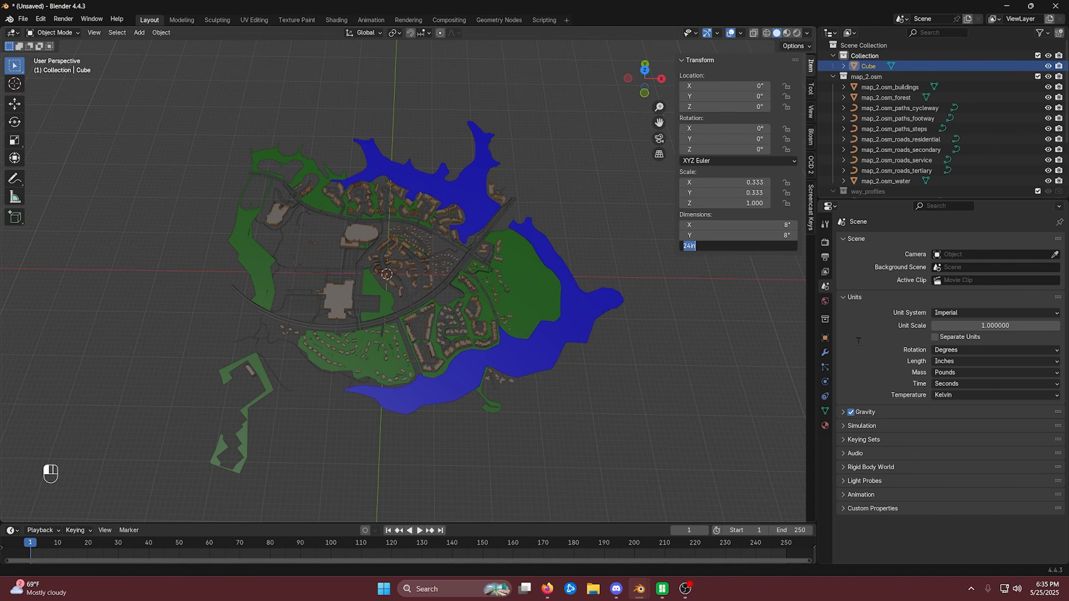
{"action": "key", "text": "BackSpace"}
{"action": "type", "text": ".1"}
{"action": "key", "text": "Return"}
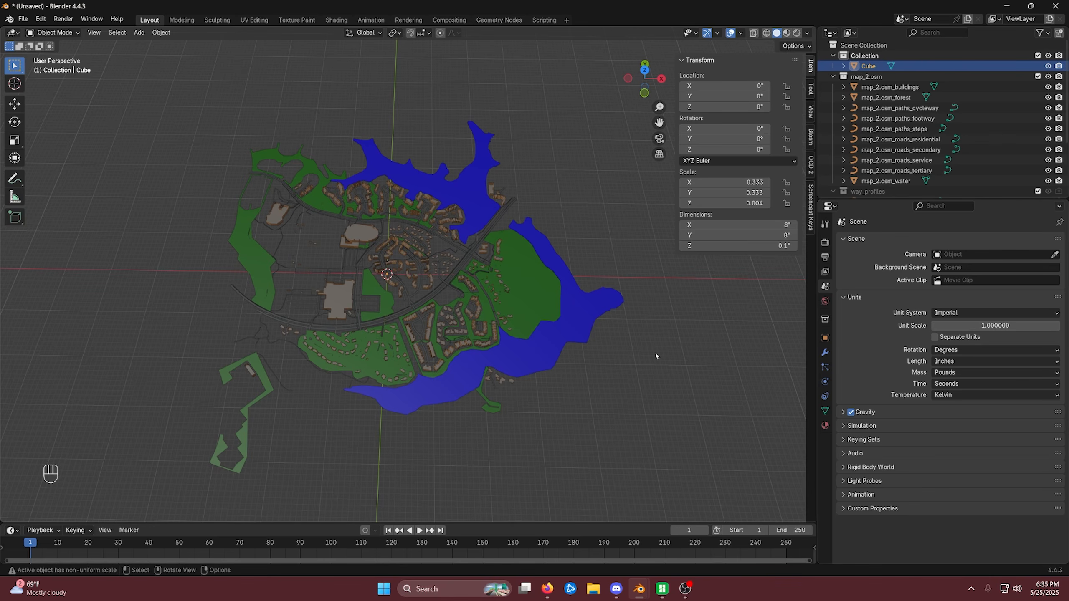
Locate the small flat cube among the buildings at the origin, select it and compare its size with the whole map
{"action": "scroll", "coordinate": [508, 349], "scroll_direction": "up", "scroll_amount": 6}
{"action": "middle_click_drag", "start_coordinate": [421, 337], "coordinate": [317, 331], "text": "shift"}
{"action": "scroll", "coordinate": [379, 353], "scroll_direction": "up", "scroll_amount": 4}
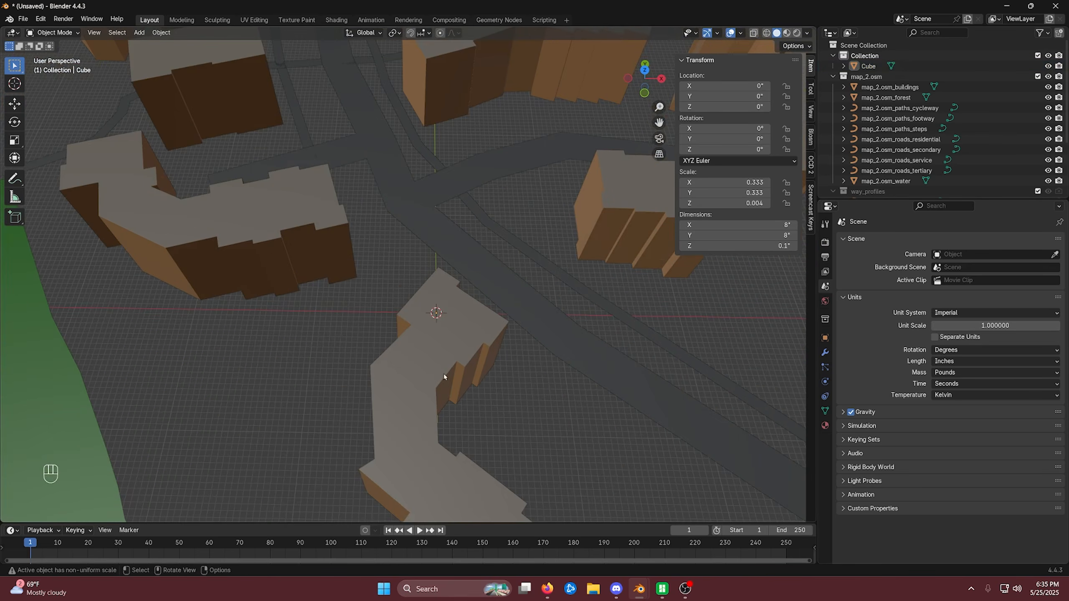
{"action": "middle_click_drag", "start_coordinate": [443, 374], "coordinate": [454, 330]}
{"action": "scroll", "coordinate": [453, 331], "scroll_direction": "down", "scroll_amount": 3}
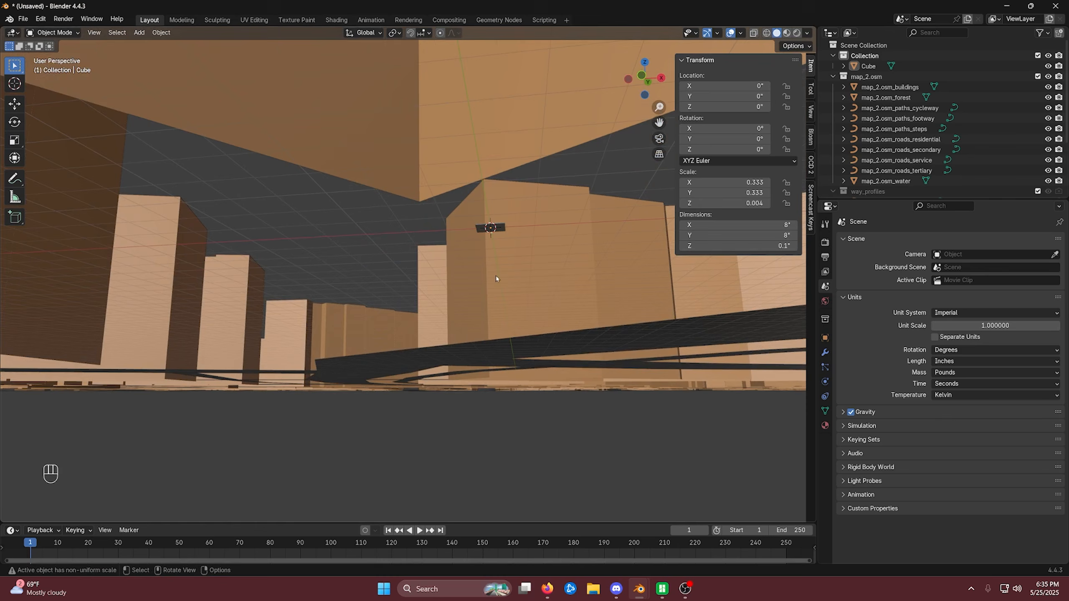
{"action": "middle_click_drag", "start_coordinate": [496, 276], "coordinate": [459, 338], "text": "shift"}
{"action": "left_click", "coordinate": [450, 186]}
{"action": "scroll", "coordinate": [453, 186], "scroll_direction": "down", "scroll_amount": 5}
{"action": "scroll", "coordinate": [467, 337], "scroll_direction": "down", "scroll_amount": 4}
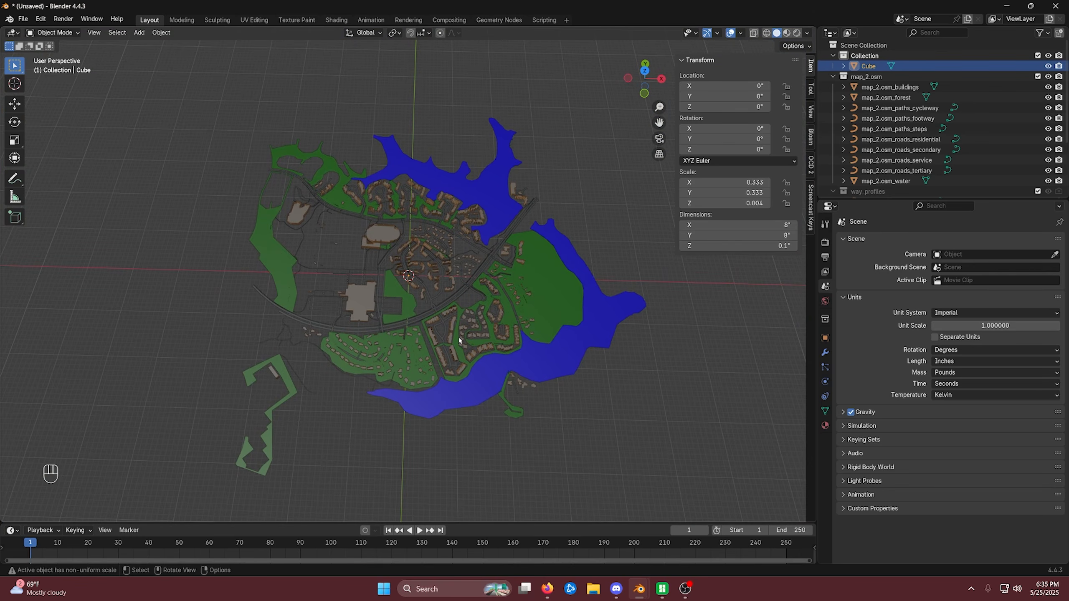
Show the selectability toggles in the outliner and make the cube unselectable
{"action": "left_click", "coordinate": [1044, 33]}
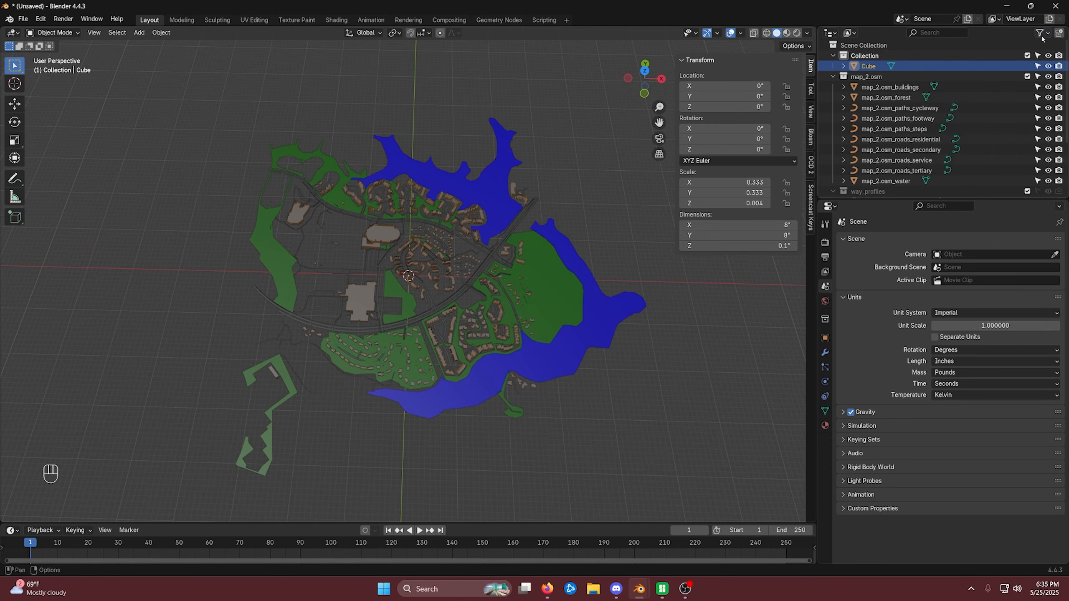
{"action": "left_click", "coordinate": [1038, 69]}
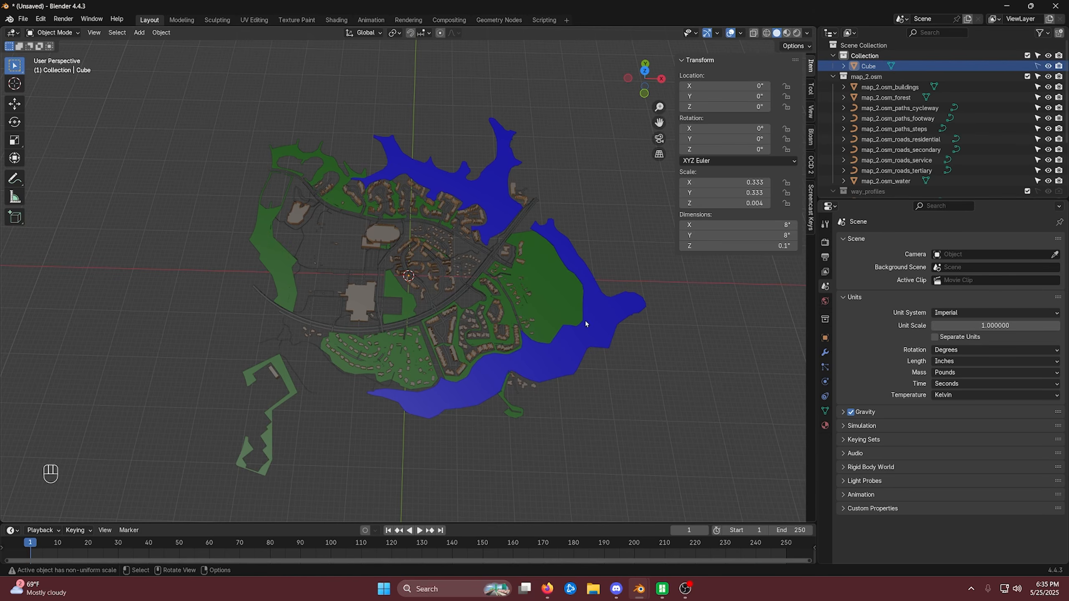
Select all the map objects in top view and scale them down uniformly to about 0.046 of their size
{"action": "scroll", "coordinate": [543, 323], "scroll_direction": "down", "scroll_amount": 1}
{"action": "middle_click_drag", "start_coordinate": [509, 240], "coordinate": [537, 266]}
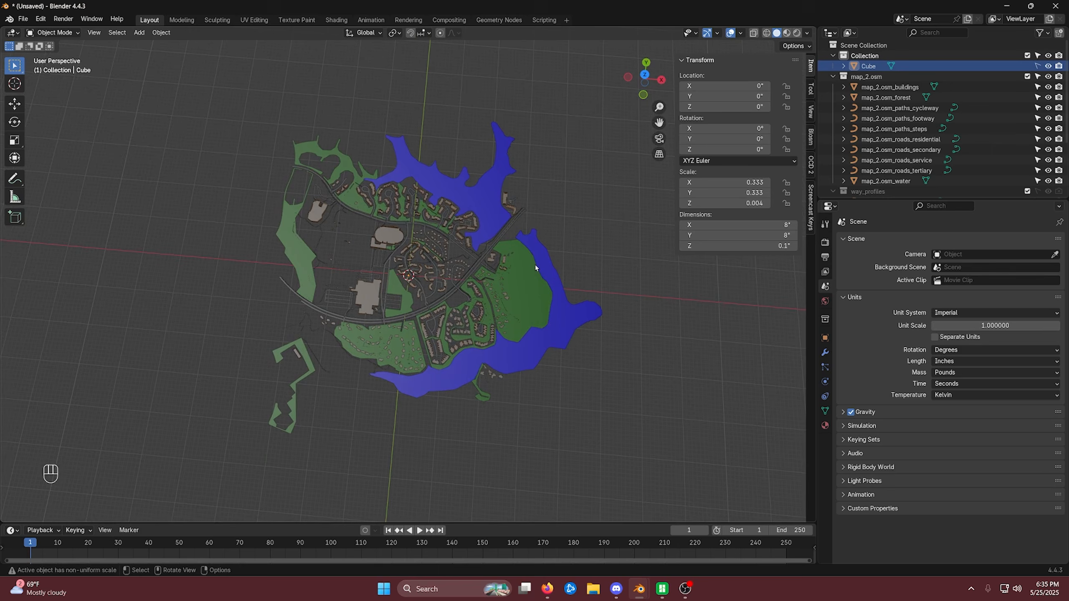
{"action": "key", "text": "KP_7"}
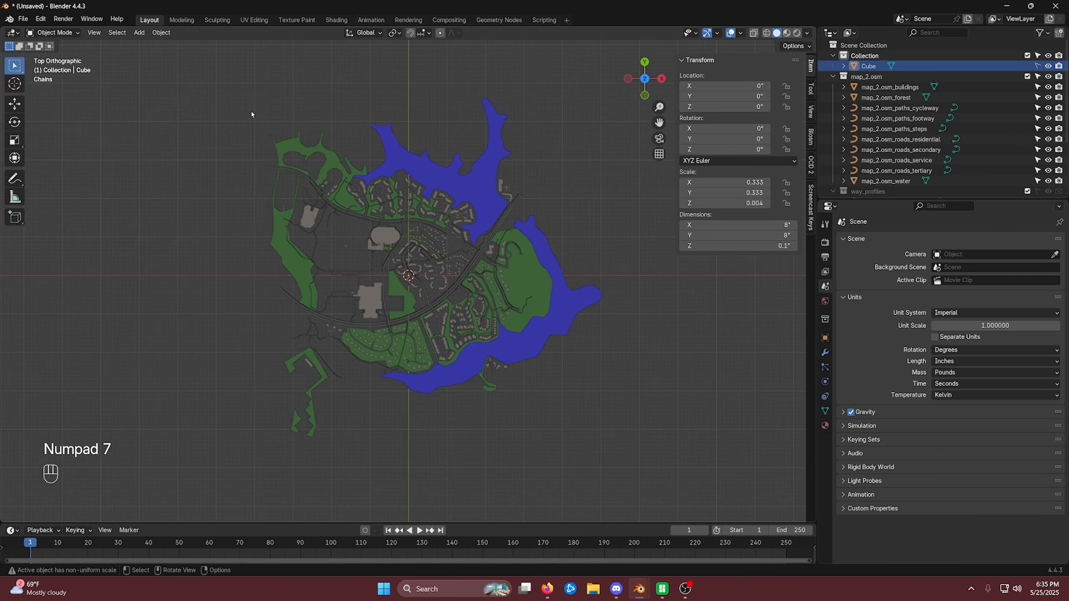
{"action": "left_click_drag", "start_coordinate": [200, 63], "coordinate": [633, 482]}
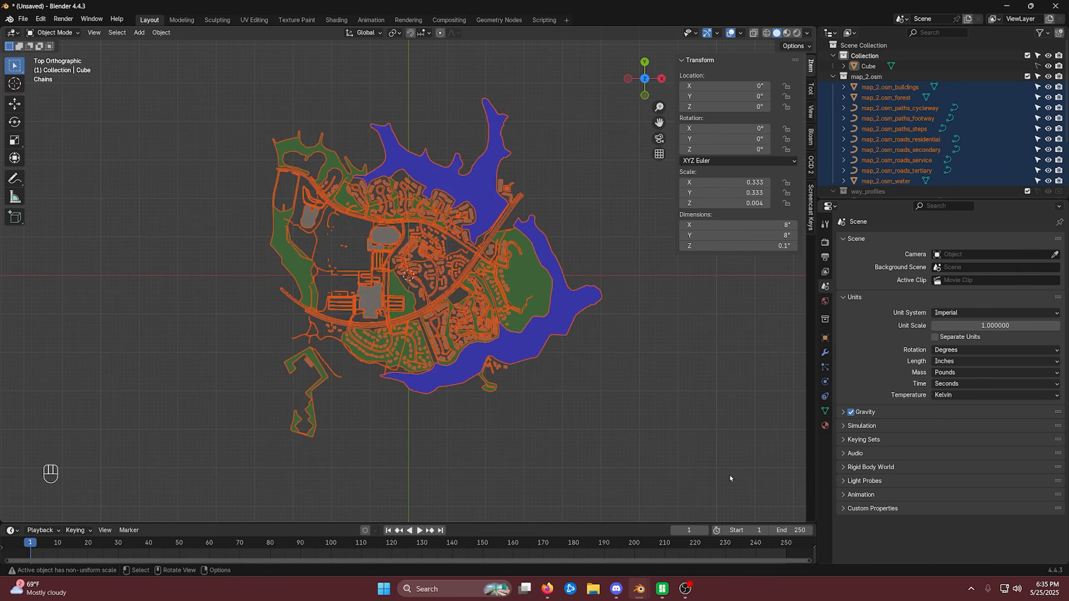
{"action": "key", "text": "s"}
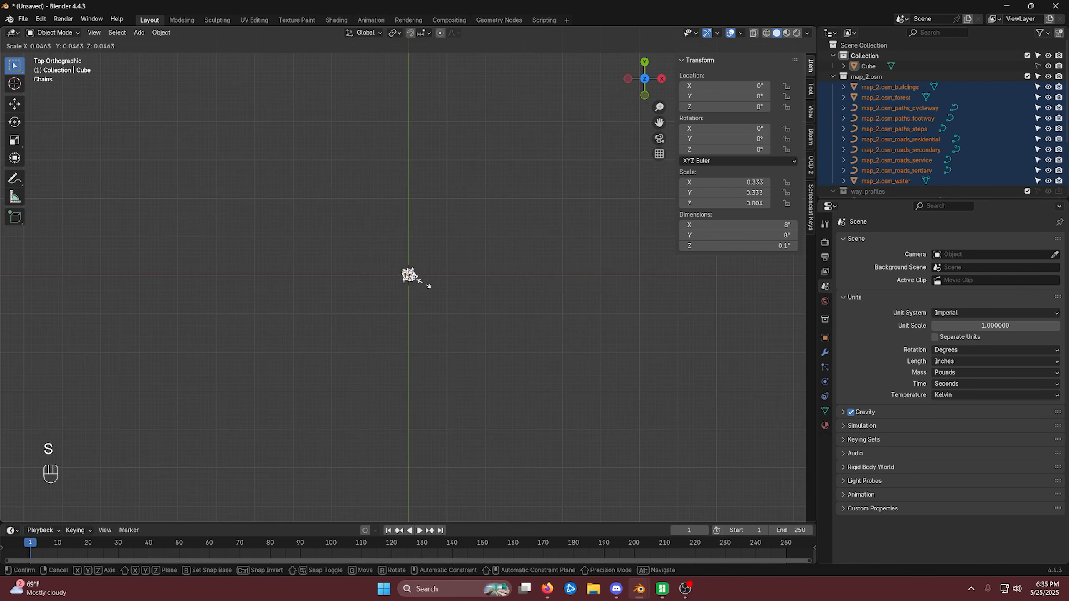
{"action": "left_click", "coordinate": [423, 281]}
{"action": "scroll", "coordinate": [394, 312], "scroll_direction": "up", "scroll_amount": 10}
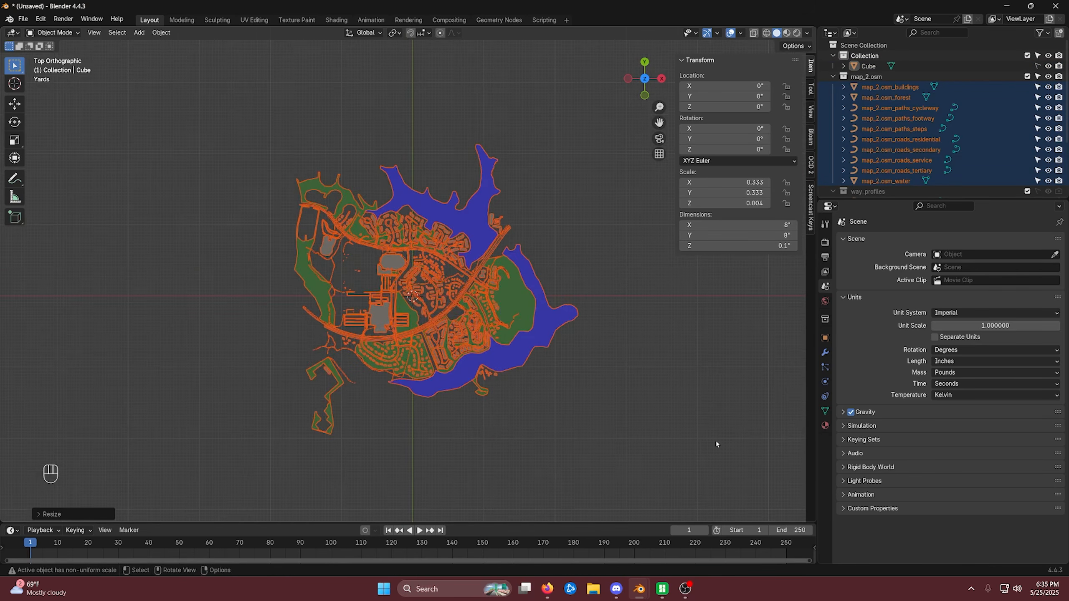
Keep shrinking the selected map uniformly until it is only slightly larger than the 8 in base plate
{"action": "key", "text": "s"}
{"action": "scroll", "coordinate": [491, 395], "scroll_direction": "up", "scroll_amount": 3, "text": "shift"}
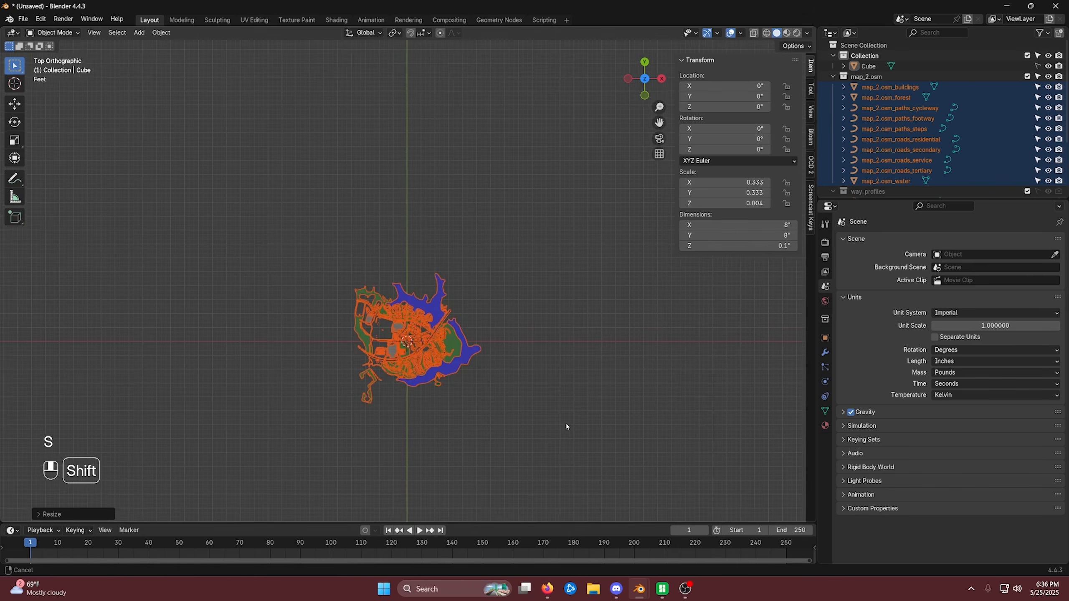
{"action": "scroll", "coordinate": [548, 342], "scroll_direction": "up", "scroll_amount": 3}
{"action": "key", "text": "s"}
{"action": "left_click", "coordinate": [396, 320]}
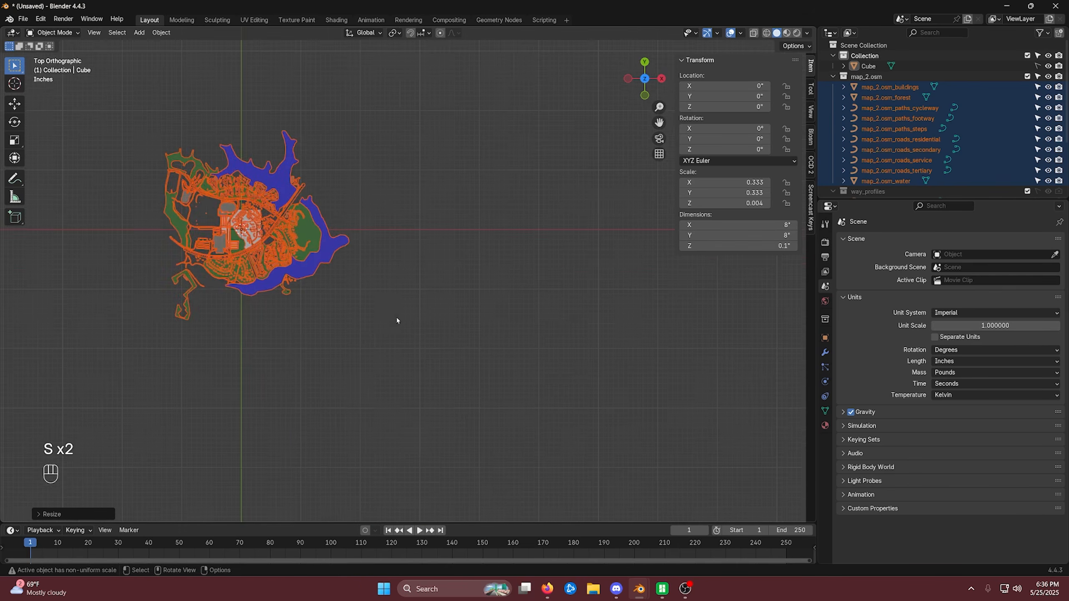
{"action": "middle_click_drag", "start_coordinate": [396, 321], "coordinate": [560, 400], "text": "shift"}
{"action": "key", "text": "s"}
{"action": "left_click", "coordinate": [599, 378]}
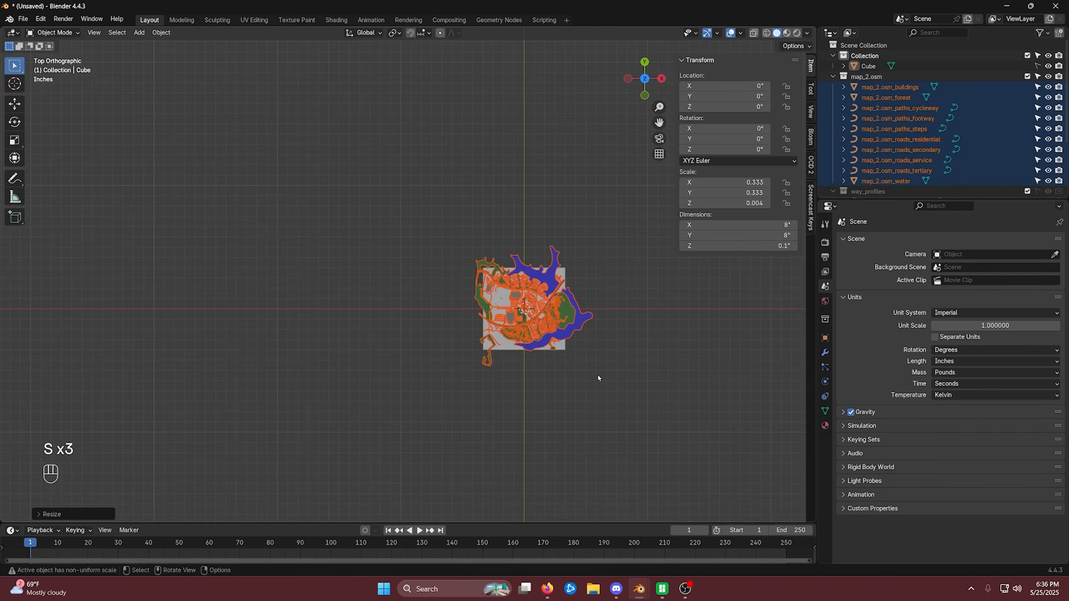
Scale the map up slightly about the plate's center so its built-up area fills most of the square plate
{"action": "key", "text": "s"}
{"action": "scroll", "coordinate": [598, 378], "scroll_direction": "up", "scroll_amount": 5, "text": "shift"}
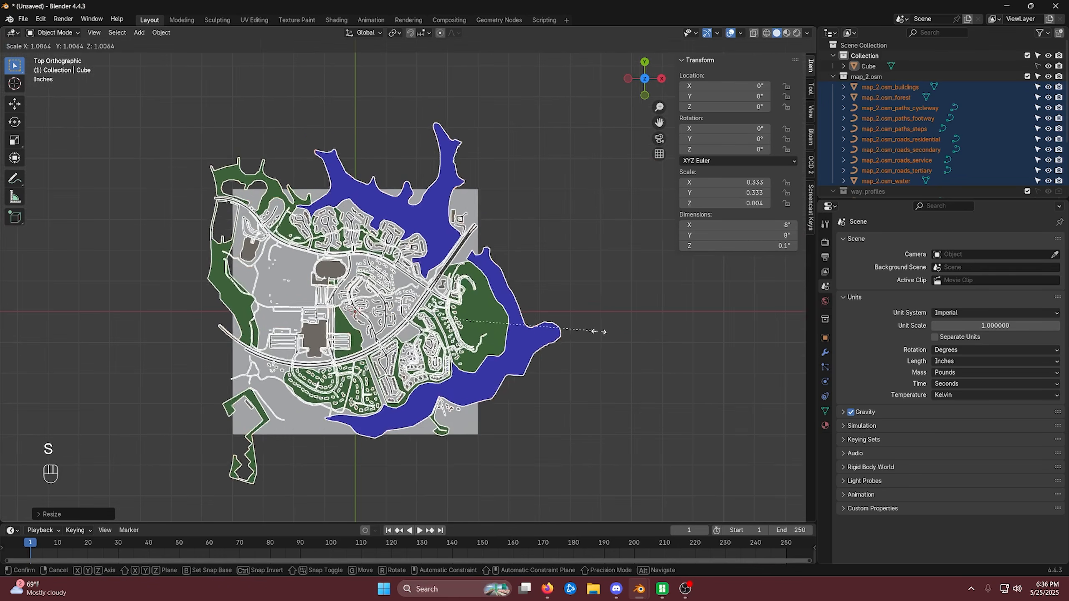
{"action": "left_click", "coordinate": [639, 341]}
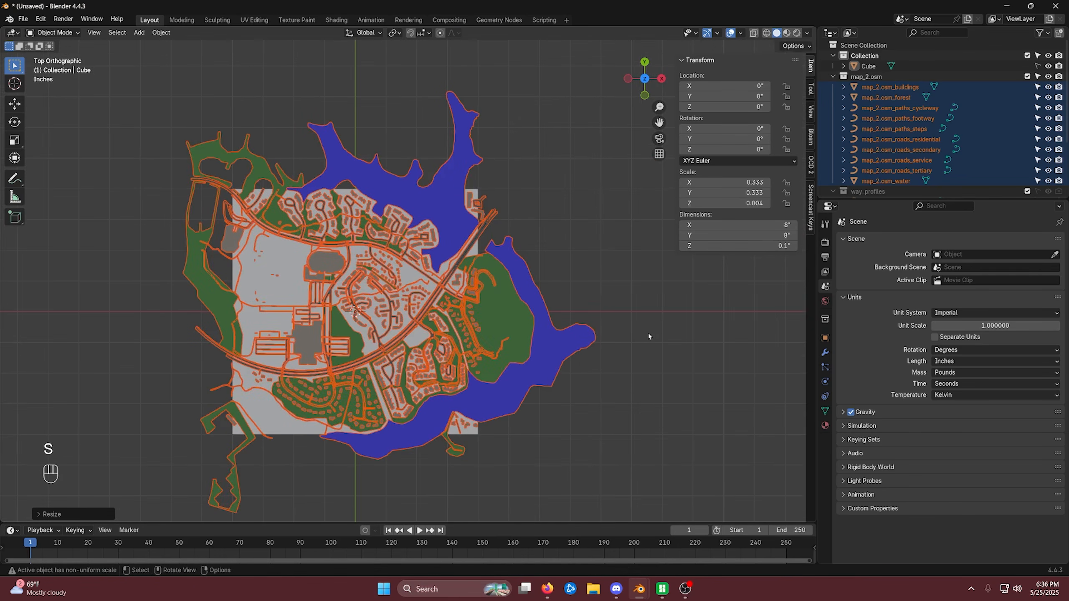
{"action": "key", "text": "s"}
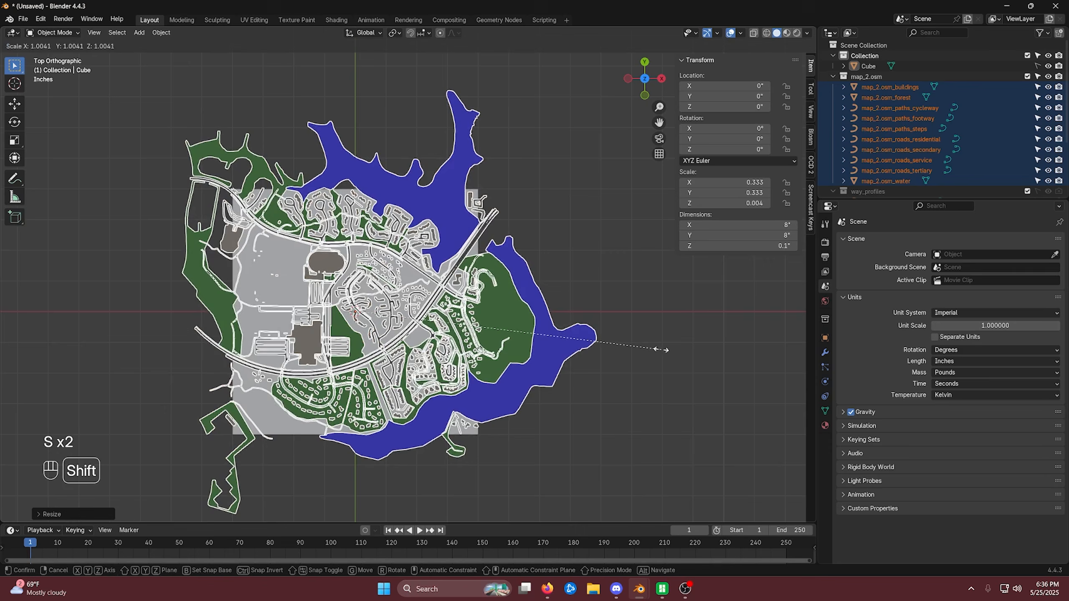
{"action": "scroll", "coordinate": [657, 350], "scroll_direction": "down", "scroll_amount": 2}
{"action": "right_click", "coordinate": [686, 371]}
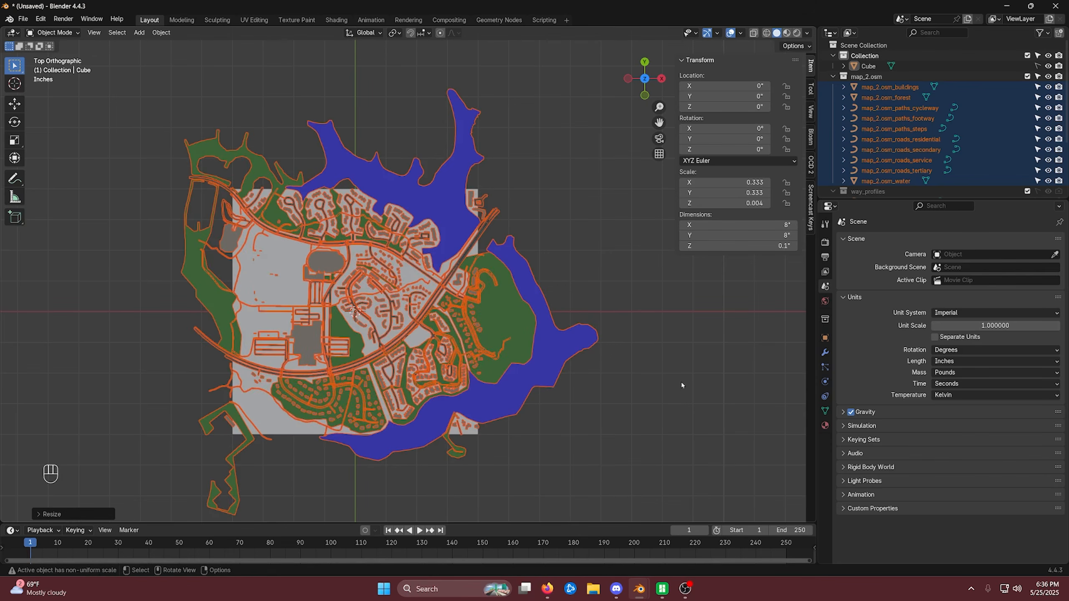
Apply the scale of all selected map objects and make the water object the active one
{"action": "mouse_move", "coordinate": [642, 371]}
{"action": "middle_mouse_down"}
{"action": "mouse_move", "coordinate": [627, 326]}
{"action": "mouse_move", "coordinate": [637, 351]}
{"action": "middle_mouse_up"}
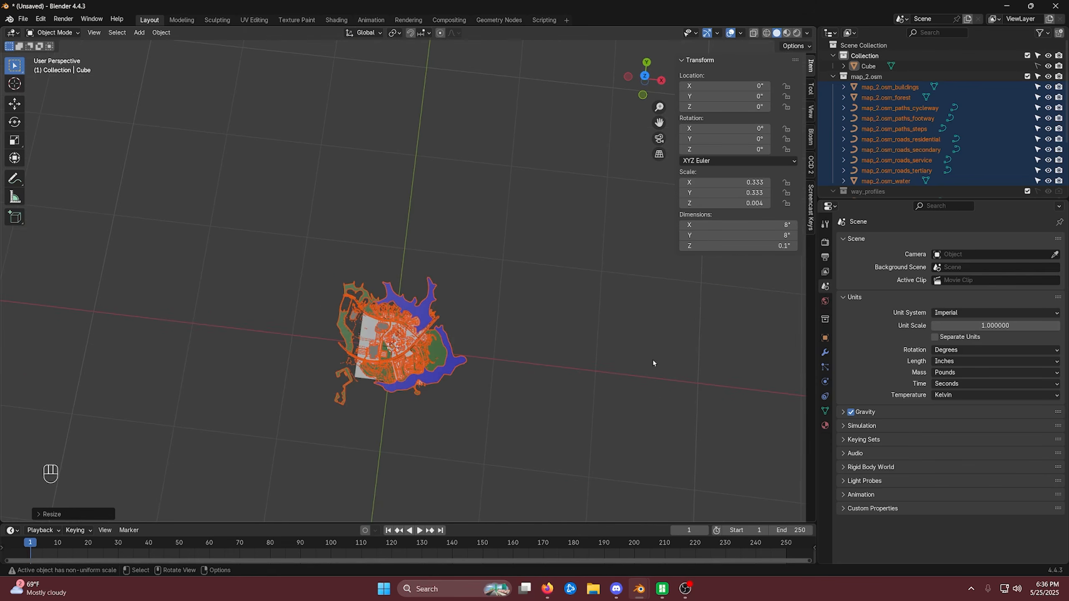
{"action": "key", "text": "KP_7"}
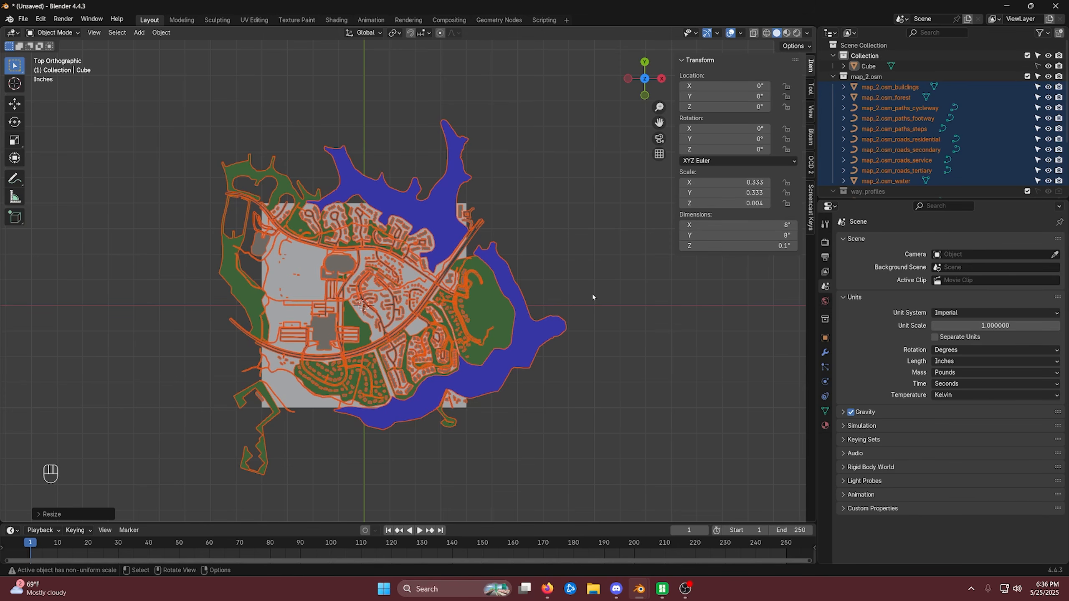
{"action": "key", "text": "ctrl+a"}
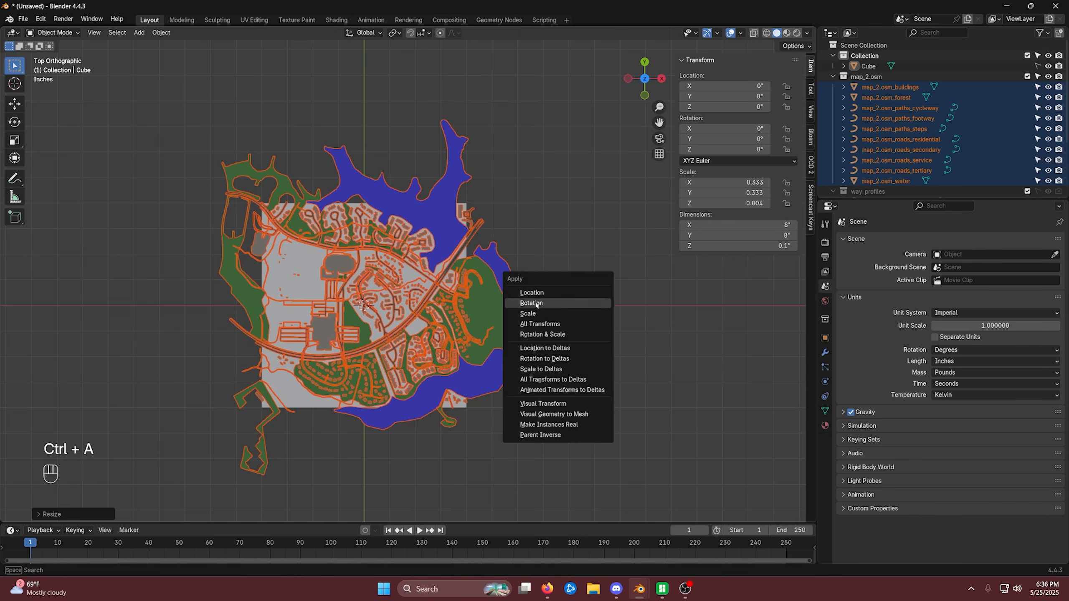
{"action": "left_click", "coordinate": [530, 316]}
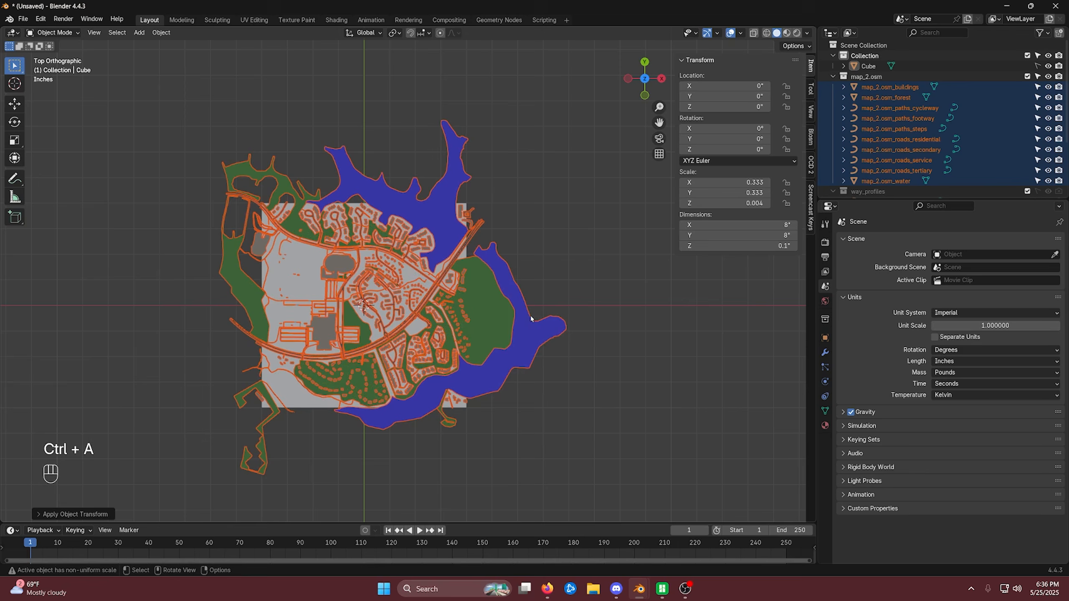
{"action": "left_click", "coordinate": [506, 278], "text": "shift"}
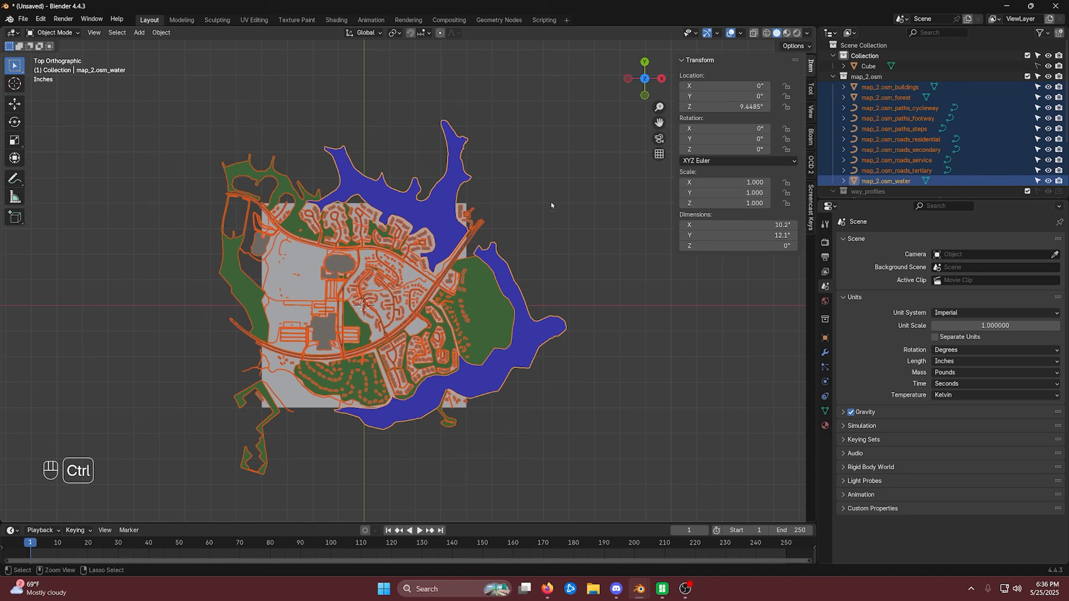
{"action": "key", "text": "ctrl+a"}
{"action": "left_click", "coordinate": [528, 202]}
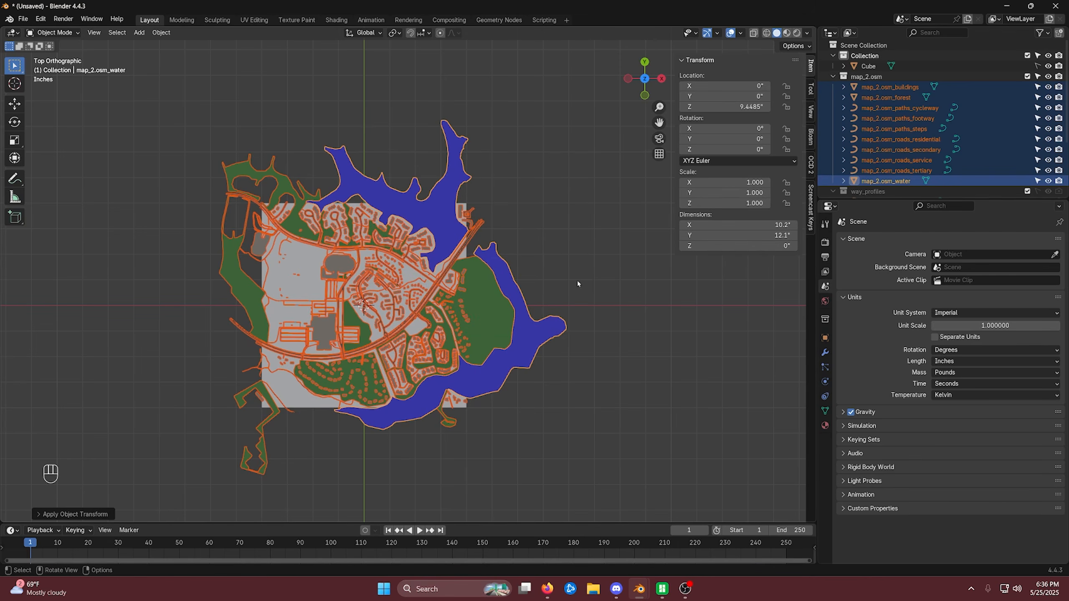
Collapse the Transform section, reset the 3D cursor to the world origin and examine the map's height above the plate
{"action": "middle_click_drag", "start_coordinate": [578, 283], "coordinate": [498, 353]}
{"action": "key", "text": "ctrl+a"}
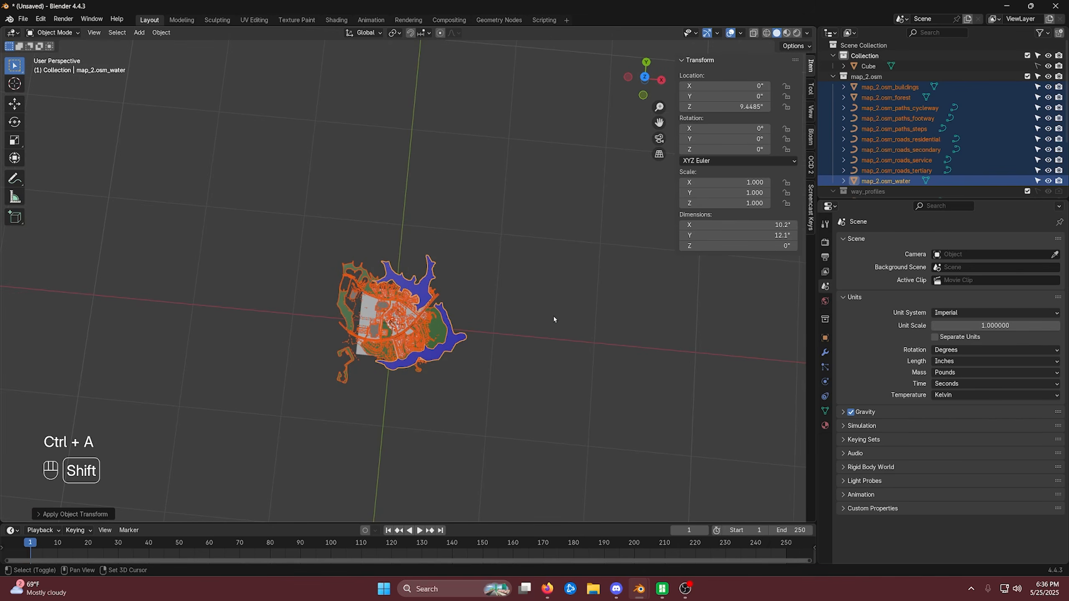
{"action": "key", "text": "shift+c"}
{"action": "middle_click_drag", "start_coordinate": [553, 316], "coordinate": [603, 310]}
{"action": "scroll", "coordinate": [602, 287], "scroll_direction": "down", "scroll_amount": 3}
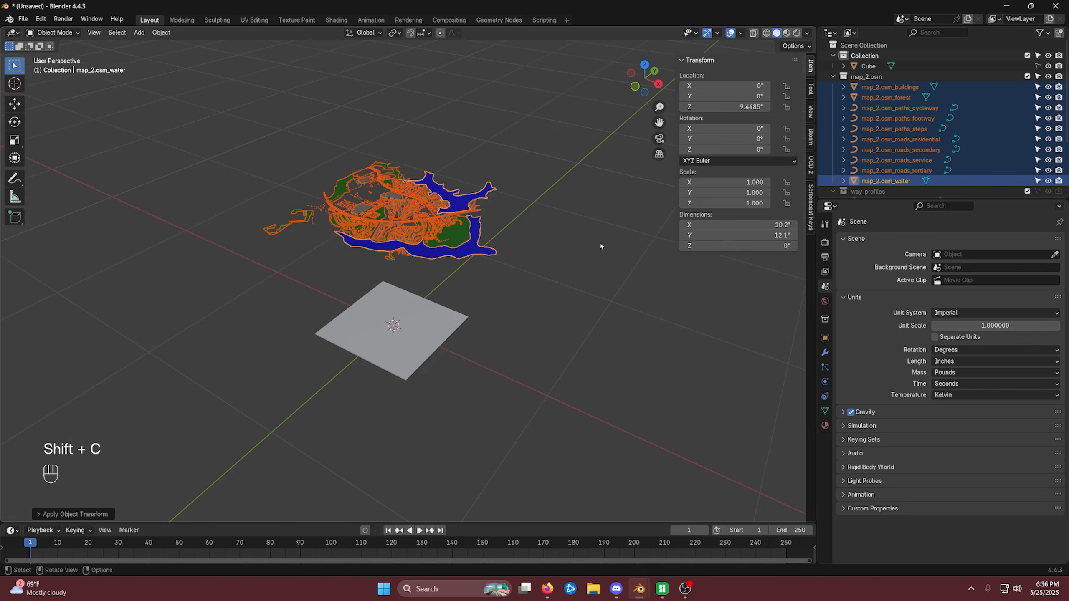
{"action": "left_click", "coordinate": [722, 62]}
{"action": "middle_click_drag", "start_coordinate": [591, 272], "coordinate": [434, 346]}
{"action": "key", "text": "shift+c"}
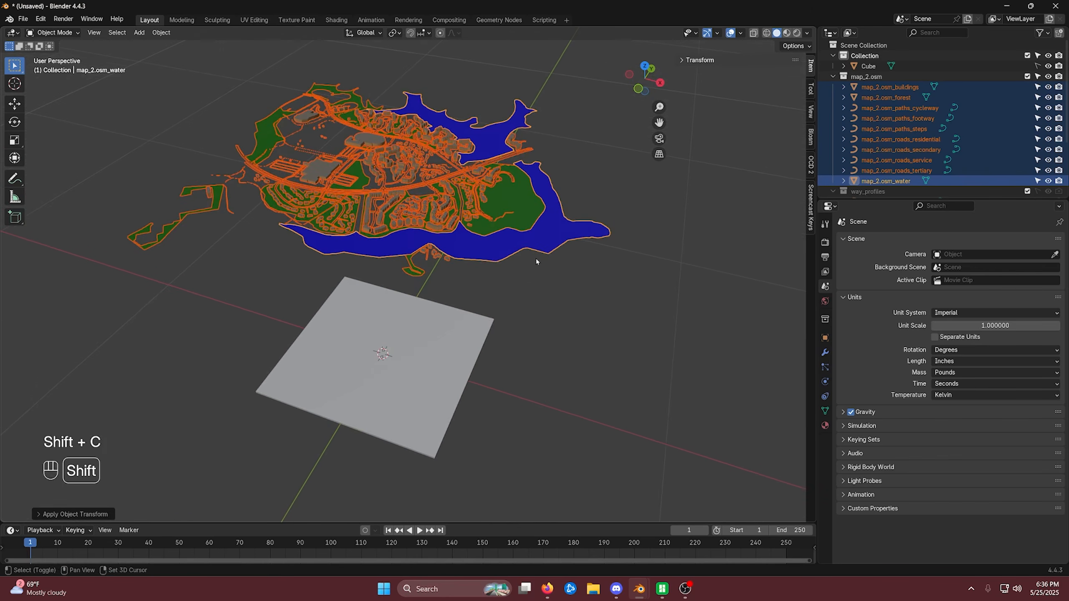
{"action": "middle_click_drag", "start_coordinate": [536, 258], "coordinate": [535, 295]}
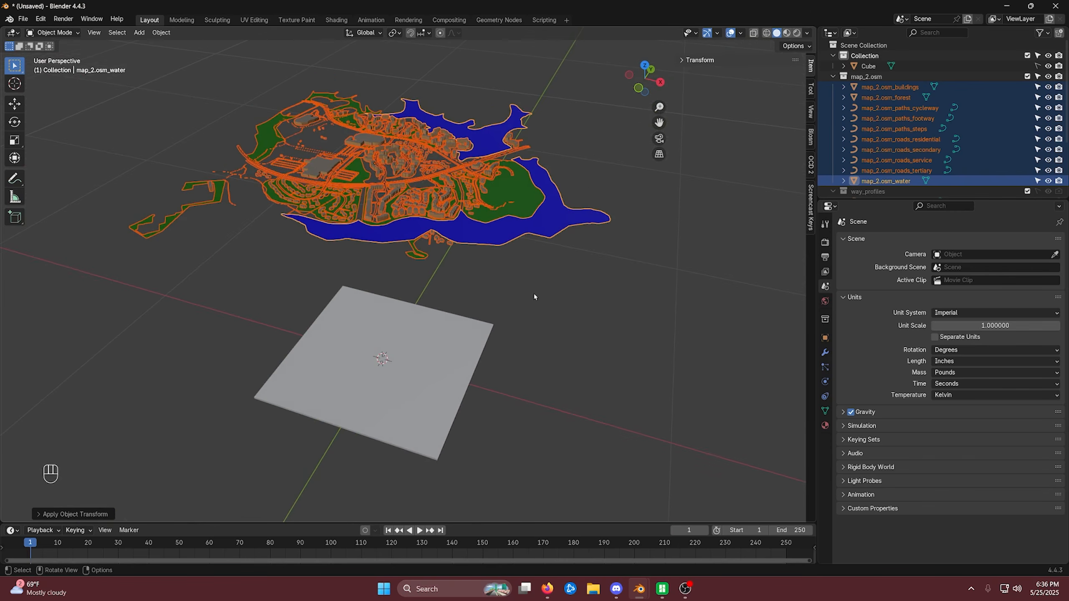
{"action": "middle_click_drag", "start_coordinate": [464, 306], "coordinate": [431, 320]}
Deselect the map, make the flat cube selectable again and rename it Baseplate
{"action": "left_click", "coordinate": [592, 303]}
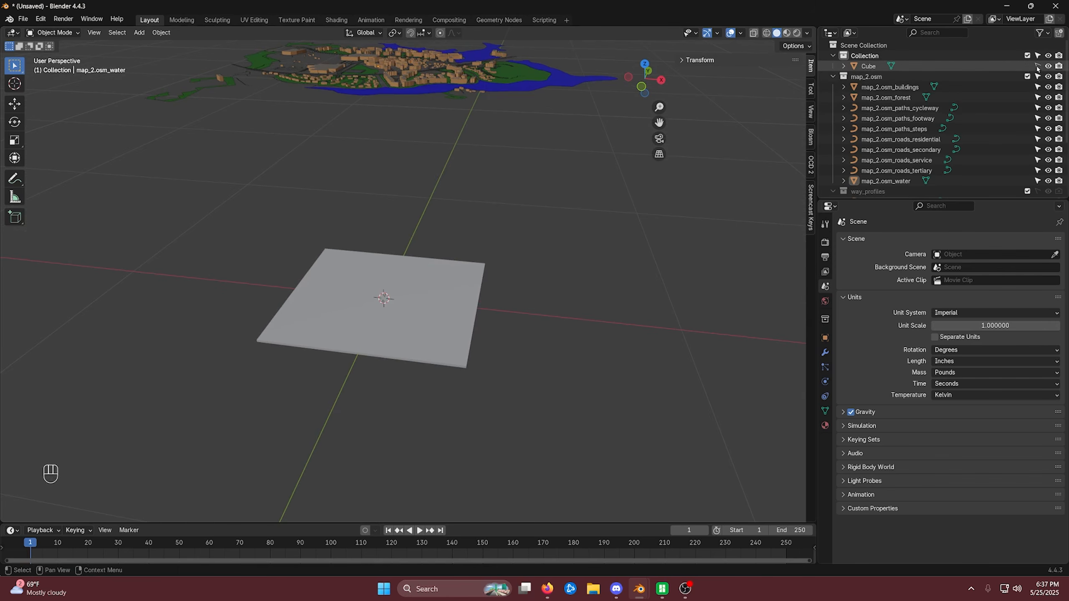
{"action": "double_click", "coordinate": [868, 66]}
{"action": "type", "text": "Baseplate"}
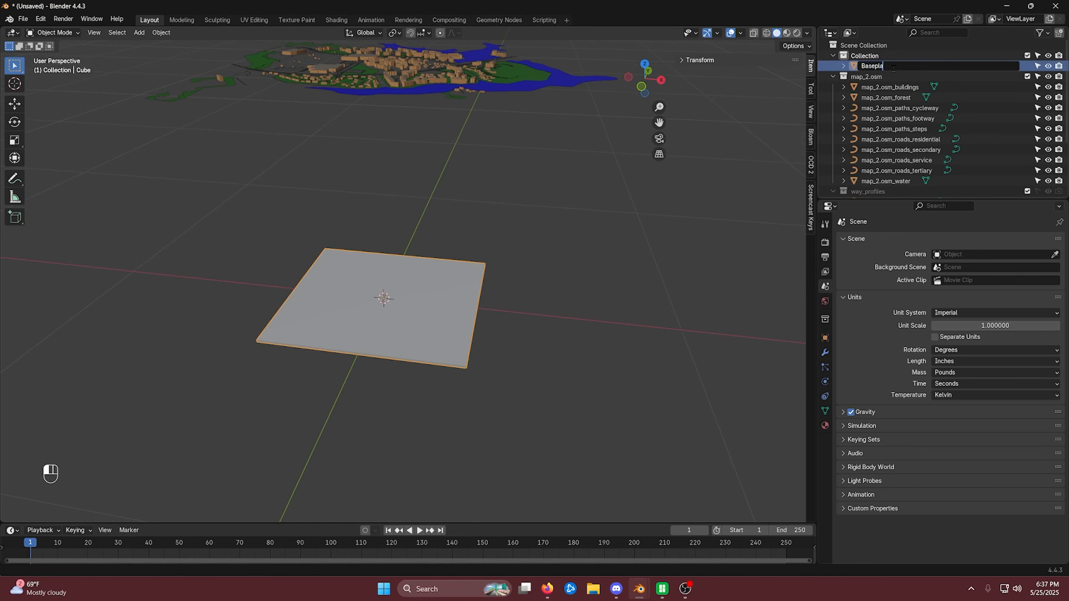
{"action": "key", "text": "Return"}
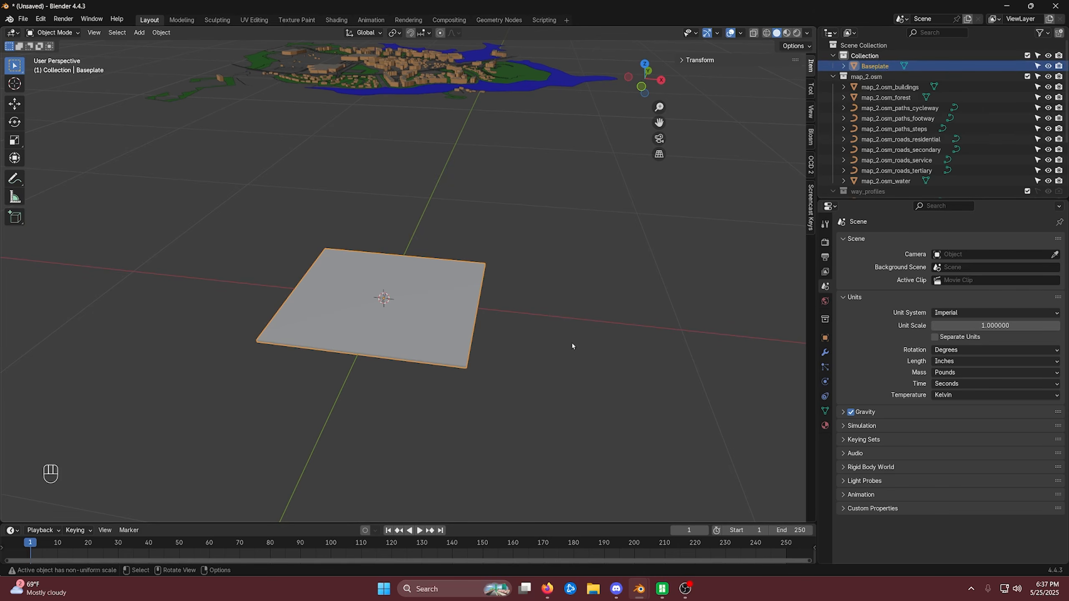
{"action": "key", "text": "F2"}
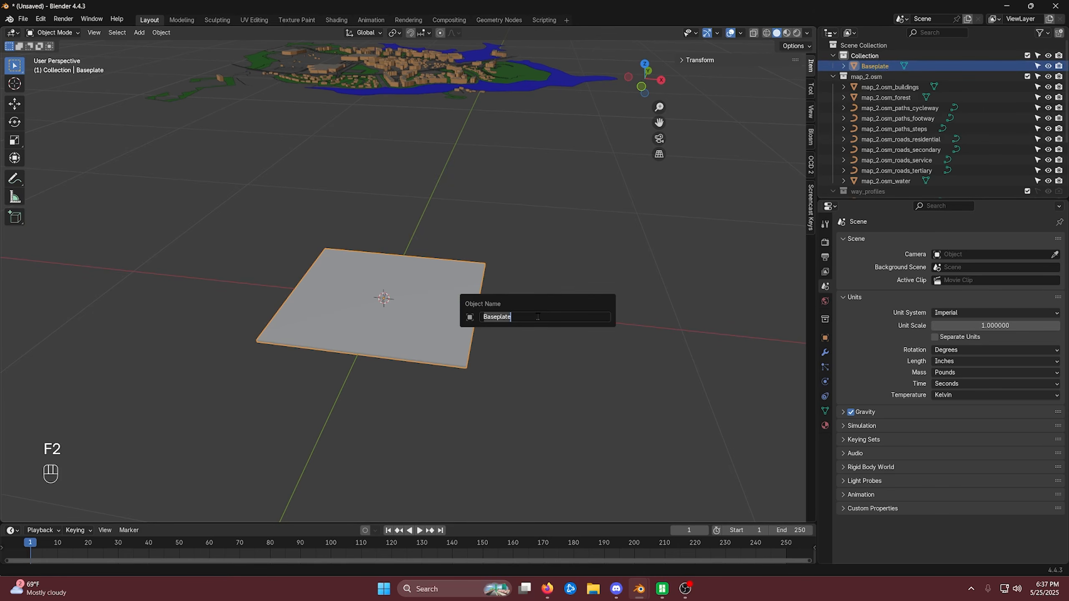
{"action": "key", "text": "Return"}
Edit the Baseplate mesh with face selection and snap the 3D cursor to the center of its top face
{"action": "scroll", "coordinate": [507, 333], "scroll_direction": "up", "scroll_amount": 2}
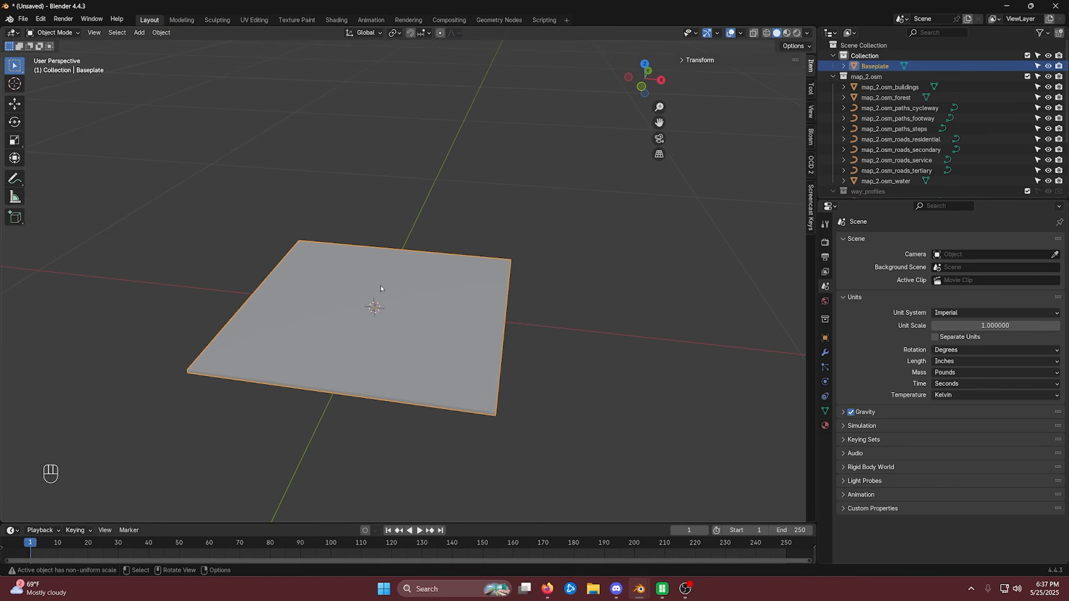
{"action": "scroll", "coordinate": [381, 289], "scroll_direction": "down", "scroll_amount": 2}
{"action": "left_click", "coordinate": [52, 33]}
{"action": "left_click", "coordinate": [51, 57]}
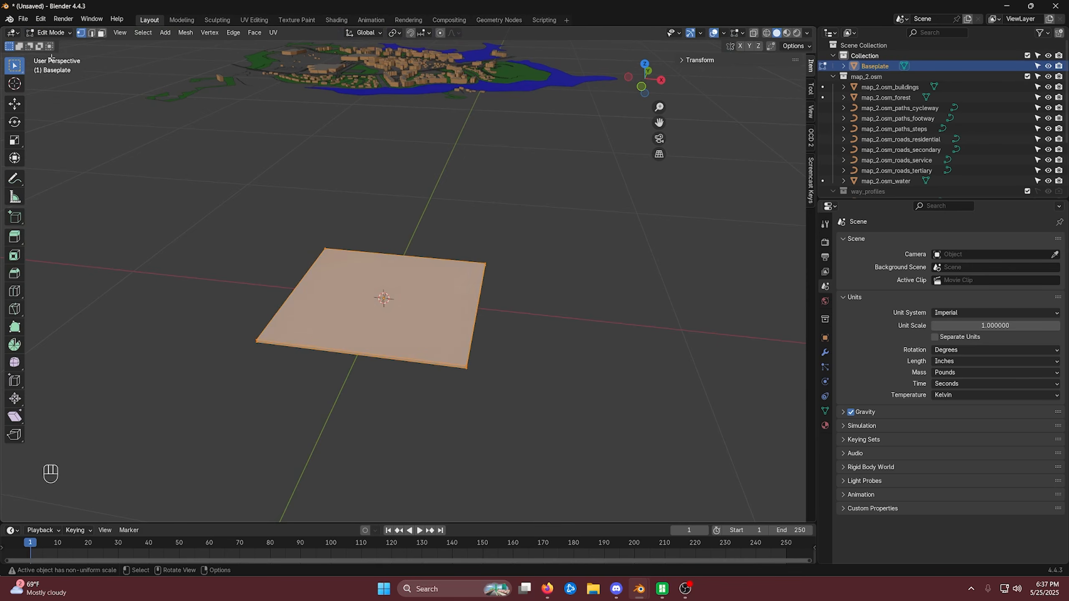
{"action": "left_click", "coordinate": [101, 32]}
{"action": "left_click", "coordinate": [584, 351]}
{"action": "middle_click_drag", "start_coordinate": [584, 351], "coordinate": [543, 386]}
{"action": "scroll", "coordinate": [491, 327], "scroll_direction": "up", "scroll_amount": 4}
{"action": "scroll", "coordinate": [503, 328], "scroll_direction": "down", "scroll_amount": 2}
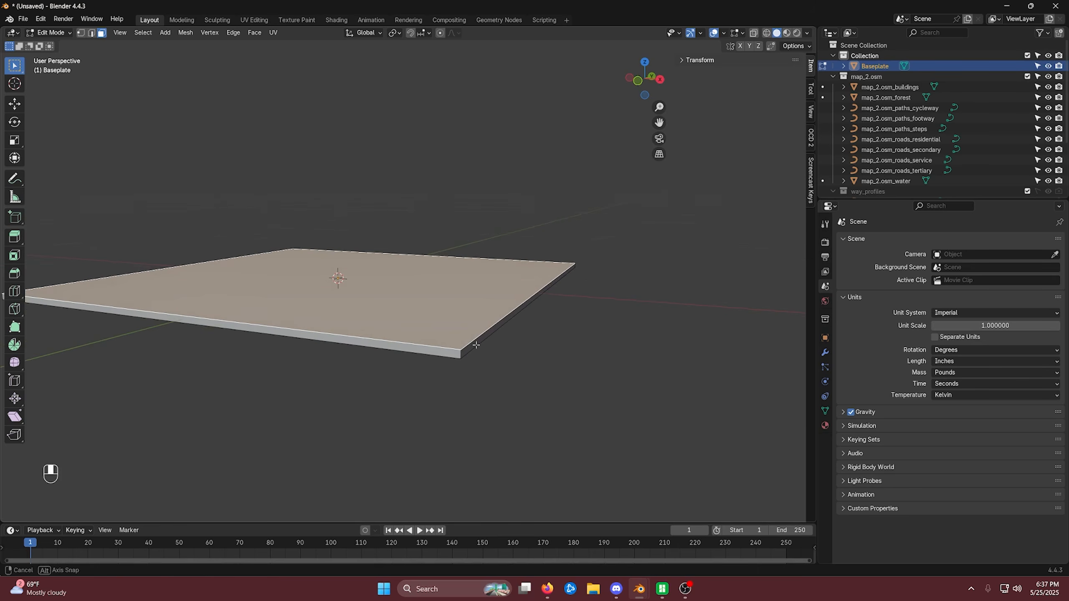
{"action": "key", "text": "shift+s"}
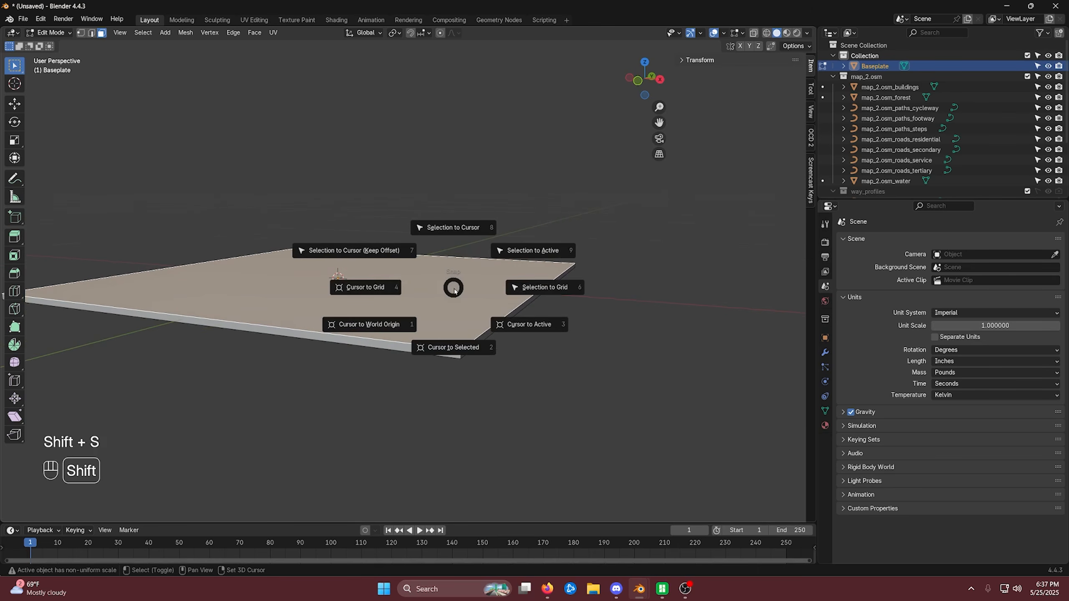
{"action": "left_click", "coordinate": [450, 350]}
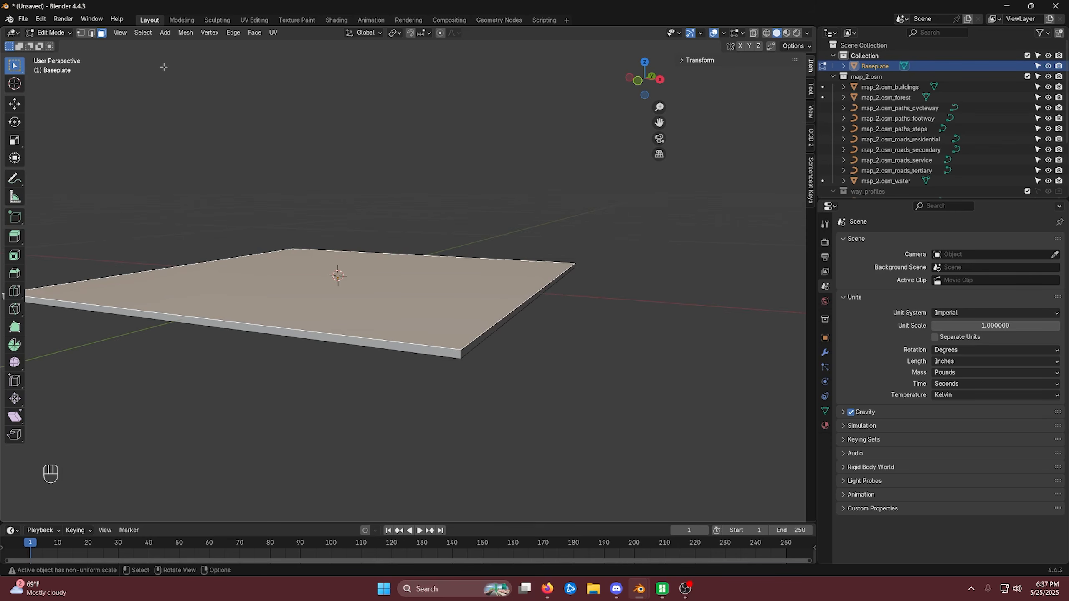
Return to Object Mode, set the Baseplate's origin to the 3D cursor and check it in front view
{"action": "key", "text": "Tab"}
{"action": "left_click", "coordinate": [49, 33]}
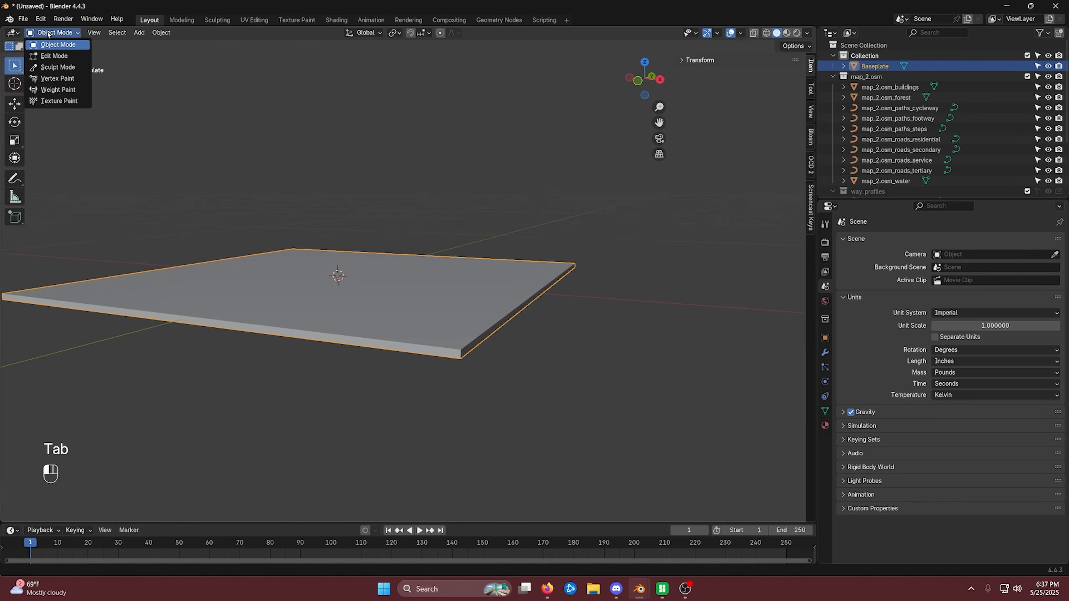
{"action": "middle_click_drag", "start_coordinate": [261, 87], "coordinate": [235, 78]}
{"action": "left_click", "coordinate": [160, 33]}
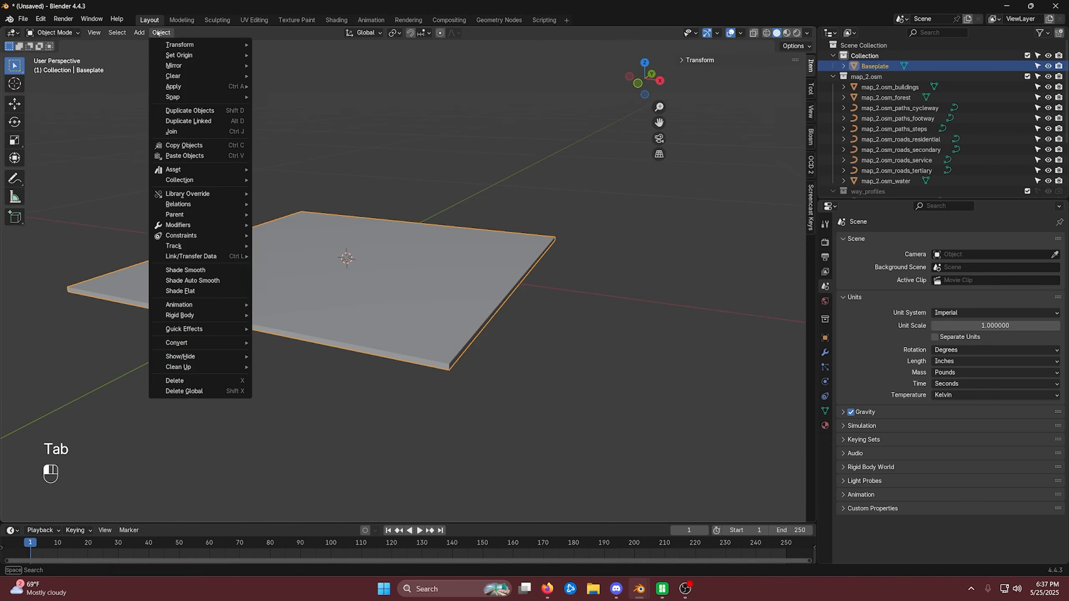
{"action": "mouse_move", "coordinate": [190, 55]}
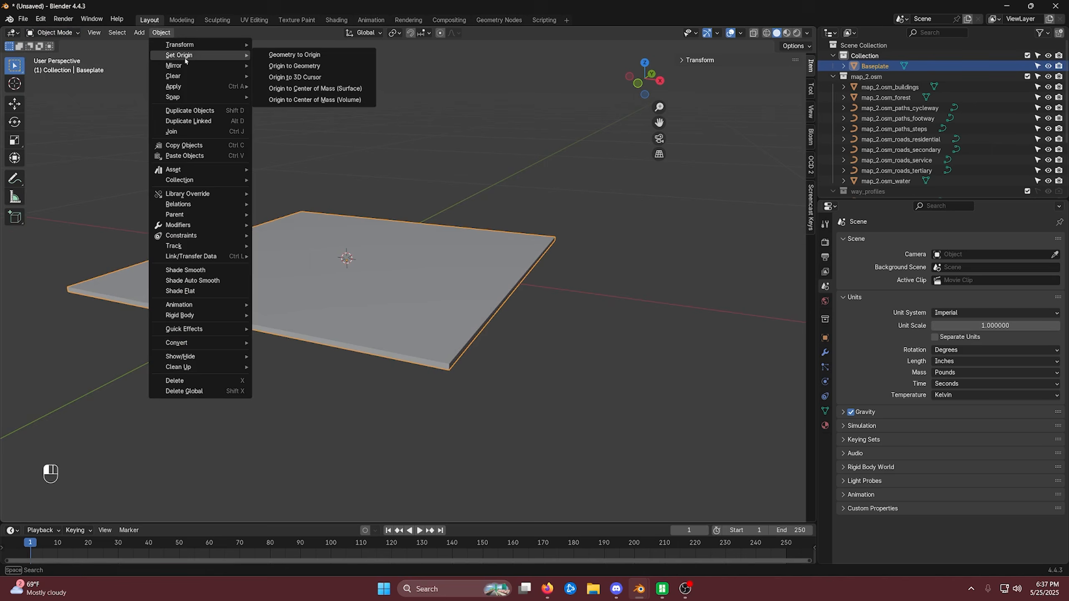
{"action": "left_click", "coordinate": [310, 77]}
{"action": "key", "text": "KP_1"}
{"action": "scroll", "coordinate": [381, 264], "scroll_direction": "up", "scroll_amount": 5}
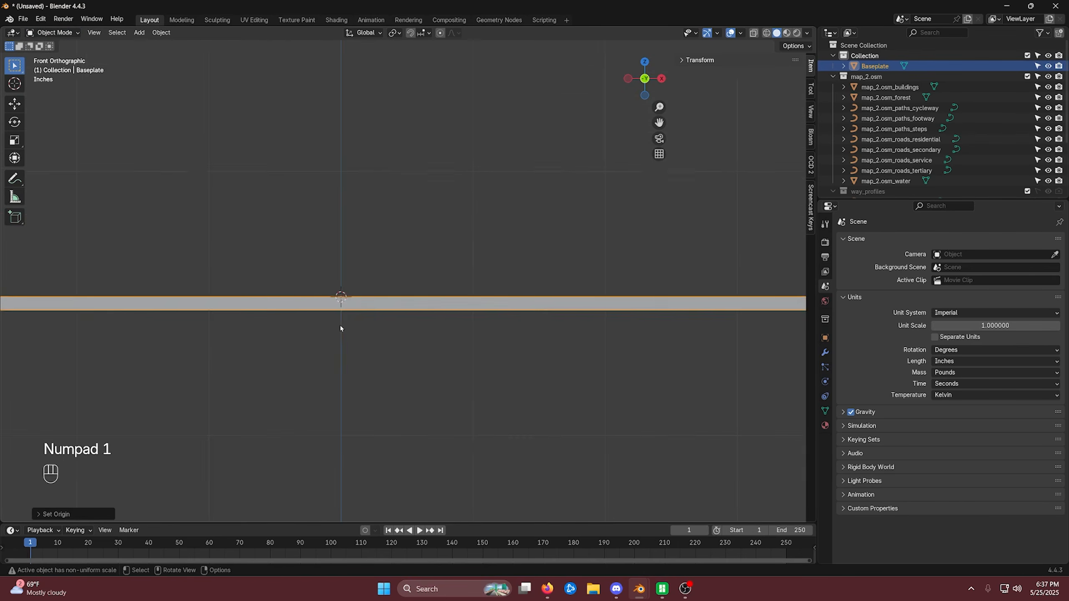
Set the Baseplate's Z location to 0 inches
{"action": "scroll", "coordinate": [349, 322], "scroll_direction": "up", "scroll_amount": 4}
{"action": "middle_click_drag", "start_coordinate": [317, 343], "coordinate": [378, 324], "text": "shift"}
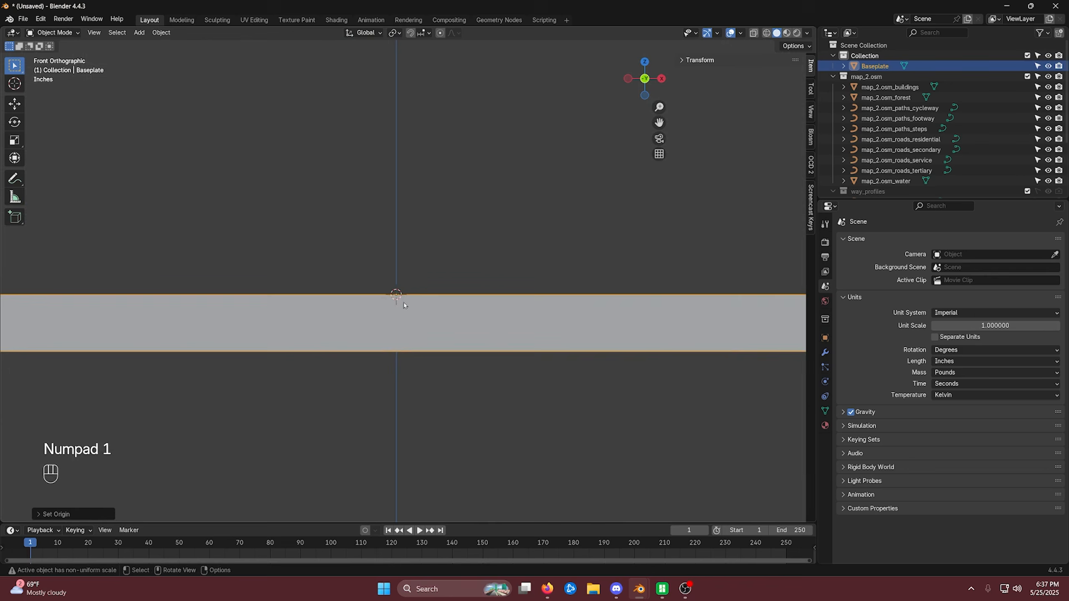
{"action": "scroll", "coordinate": [405, 293], "scroll_direction": "down", "scroll_amount": 9}
{"action": "scroll", "coordinate": [409, 282], "scroll_direction": "up", "scroll_amount": 1}
{"action": "middle_click_drag", "start_coordinate": [409, 282], "coordinate": [710, 61]}
{"action": "left_click", "coordinate": [710, 61]}
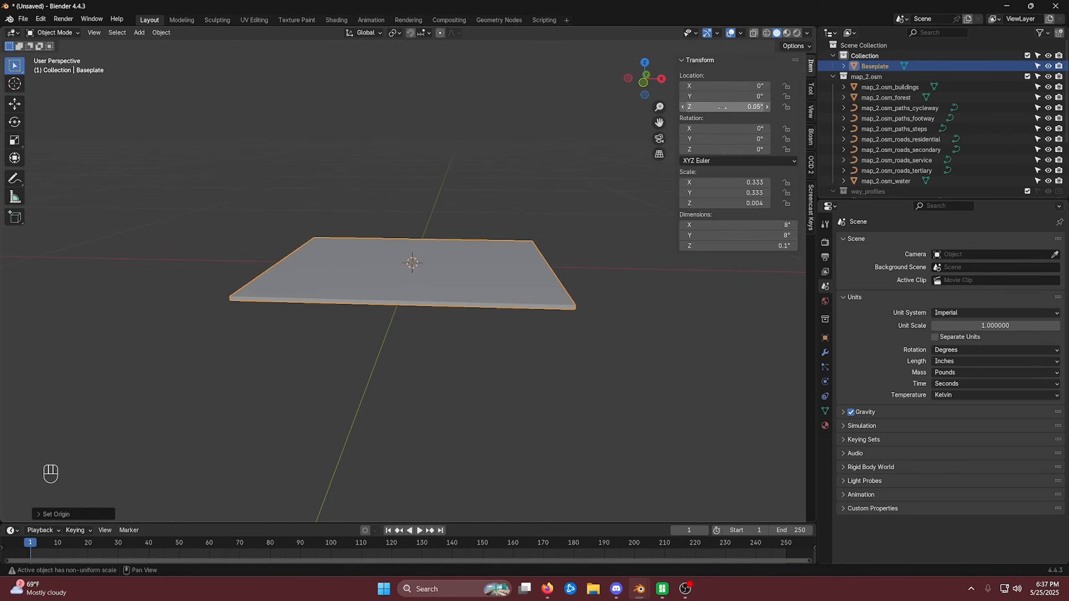
{"action": "left_click", "coordinate": [723, 107]}
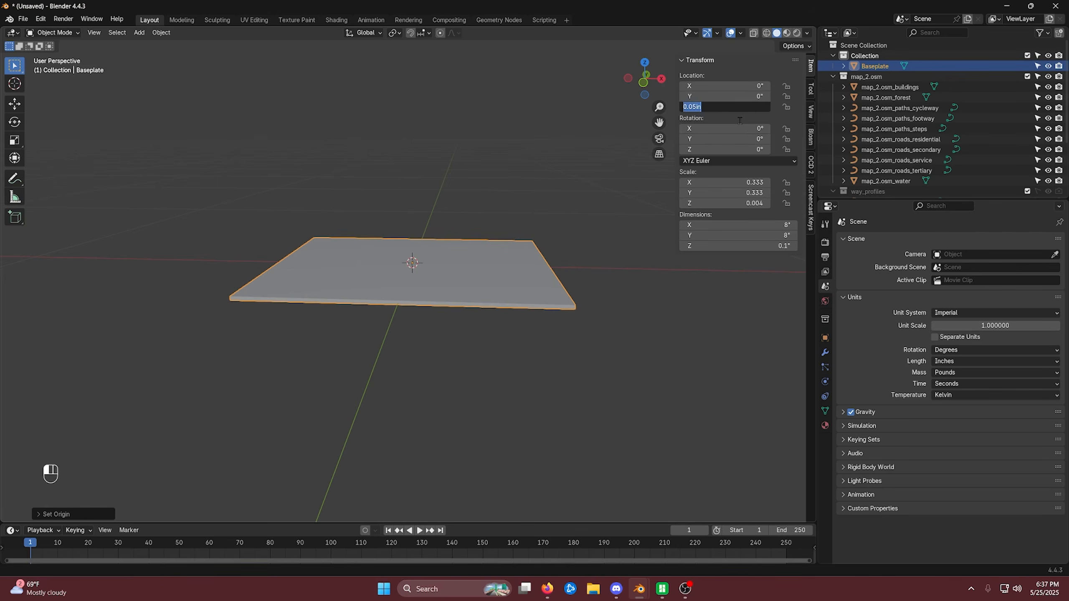
{"action": "type", "text": "0"}
{"action": "key", "text": "Return"}
Examine the Baseplate's top edge against the world X axis in front view and compare the map's height above it
{"action": "key", "text": "KP_1"}
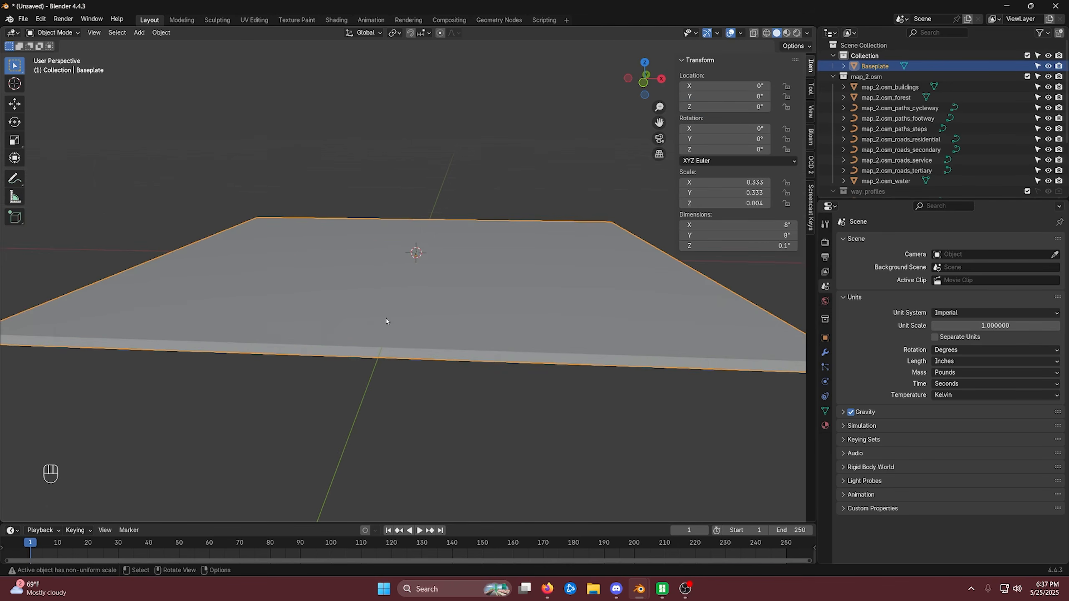
{"action": "scroll", "coordinate": [412, 300], "scroll_direction": "up", "scroll_amount": 5}
{"action": "middle_click_drag", "start_coordinate": [293, 382], "coordinate": [313, 306], "text": "shift"}
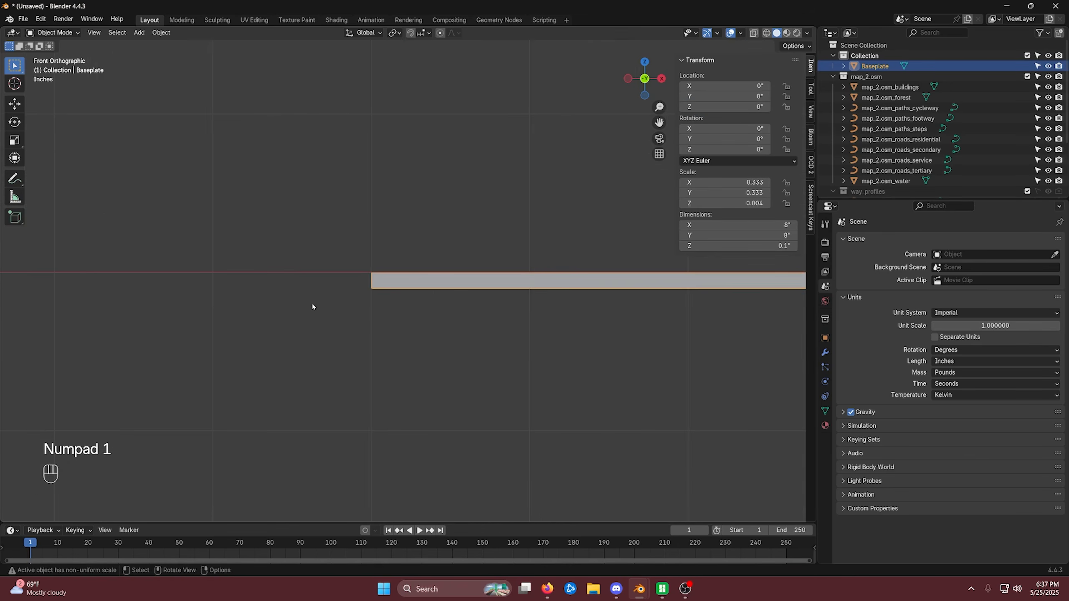
{"action": "scroll", "coordinate": [313, 306], "scroll_direction": "up", "scroll_amount": 6}
{"action": "scroll", "coordinate": [399, 320], "scroll_direction": "up", "scroll_amount": 4}
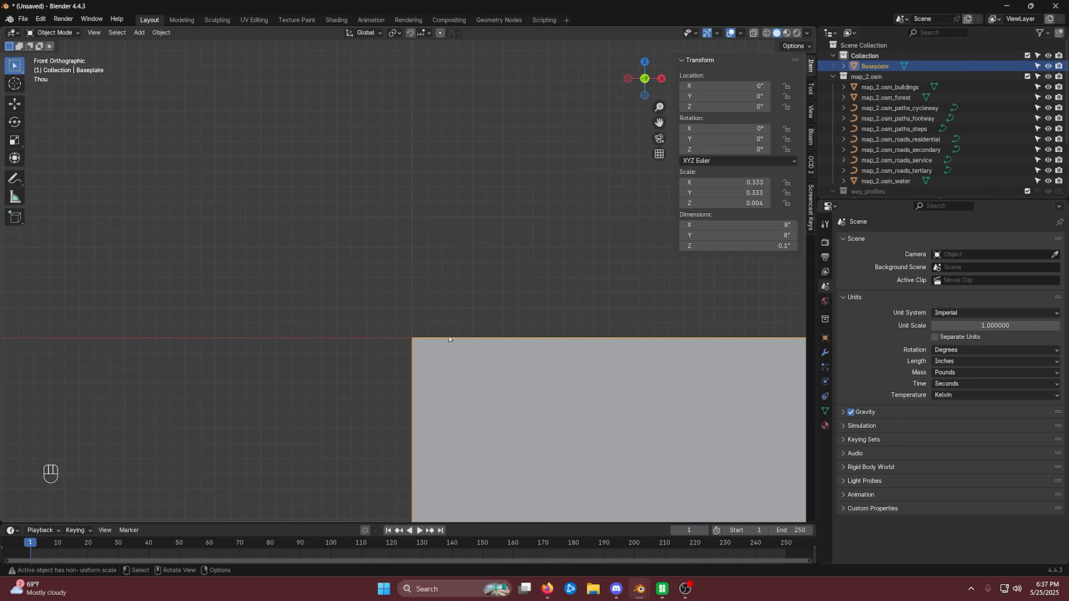
{"action": "scroll", "coordinate": [364, 350], "scroll_direction": "down", "scroll_amount": 10}
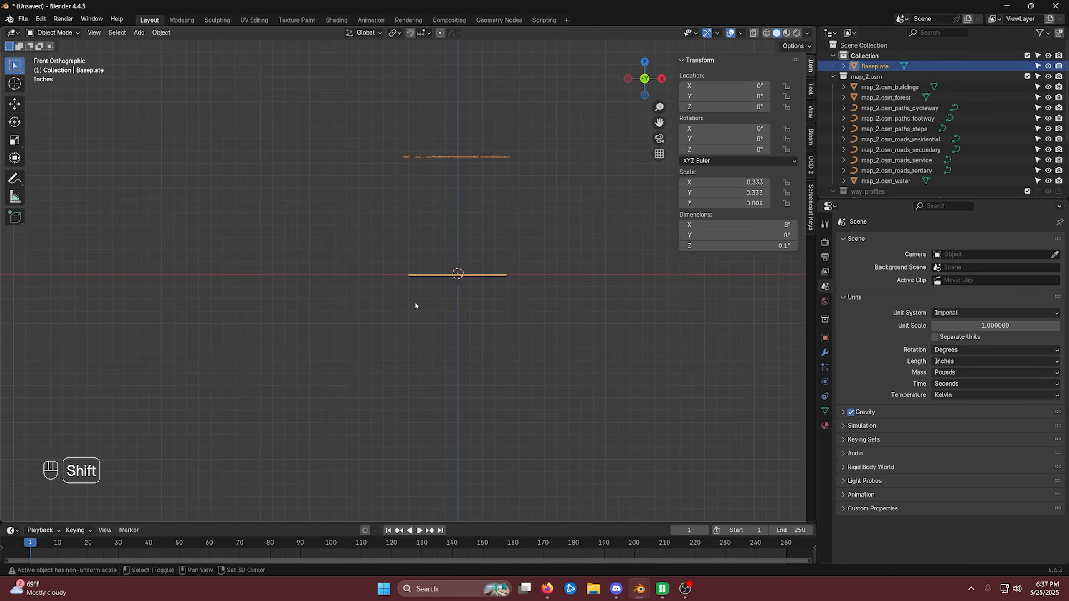
{"action": "middle_click_drag", "start_coordinate": [415, 303], "coordinate": [442, 303], "text": "shift"}
Make the Baseplate unselectable in the viewport and try a box selection over the map
{"action": "left_click", "coordinate": [551, 323]}
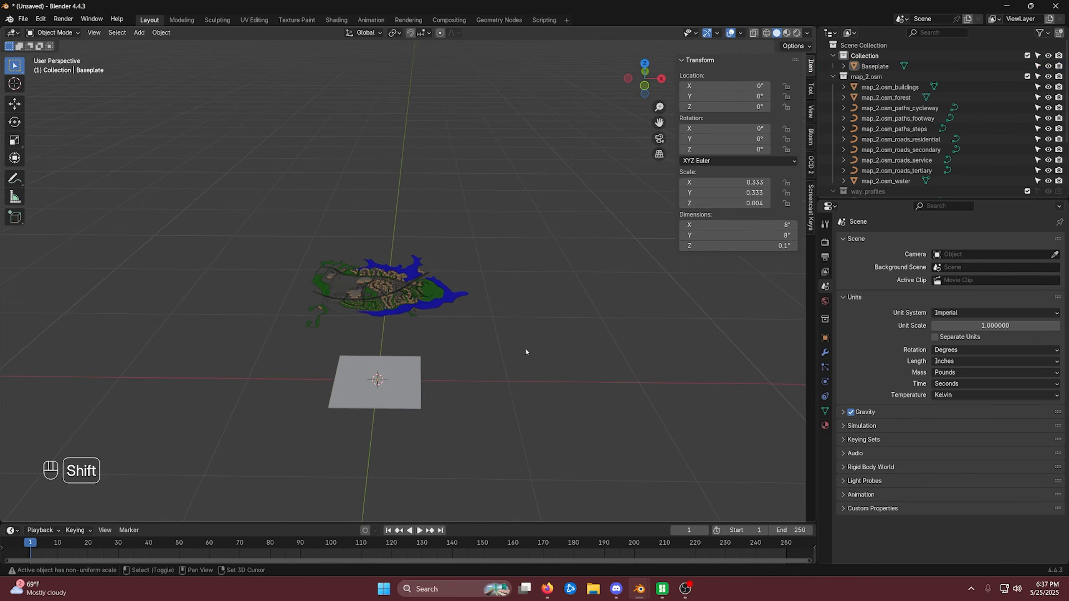
{"action": "middle_click_drag", "start_coordinate": [552, 323], "coordinate": [419, 355]}
{"action": "left_click", "coordinate": [419, 355]}
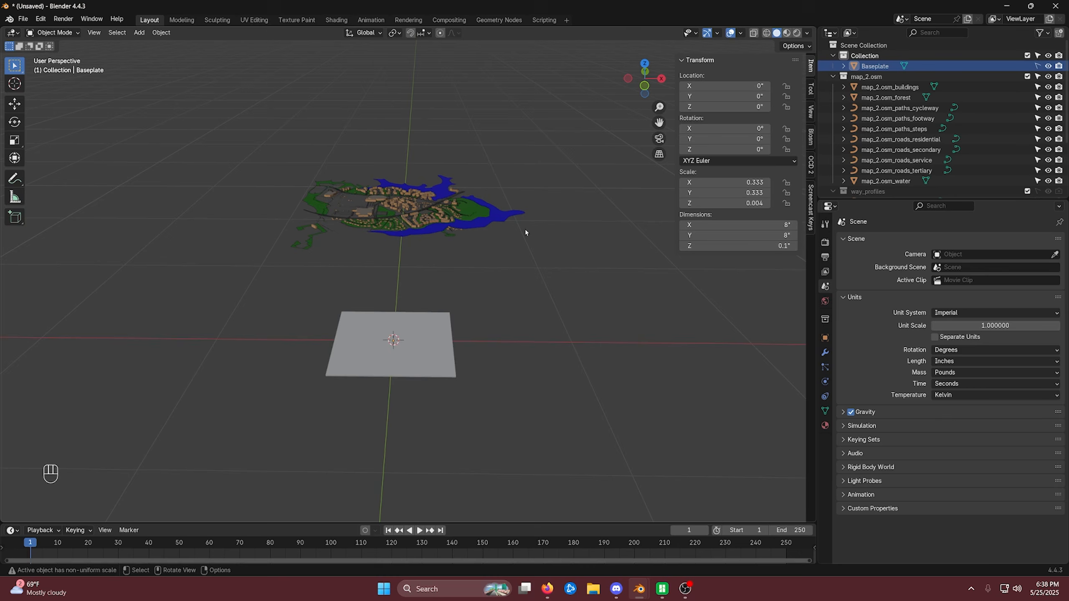
{"action": "middle_click_drag", "start_coordinate": [525, 232], "coordinate": [561, 239]}
{"action": "left_click_drag", "start_coordinate": [245, 147], "coordinate": [557, 266]}
Hide the map's buildings, forest and water objects so only roads and paths remain with the Baseplate
{"action": "middle_click_drag", "start_coordinate": [576, 216], "coordinate": [570, 261]}
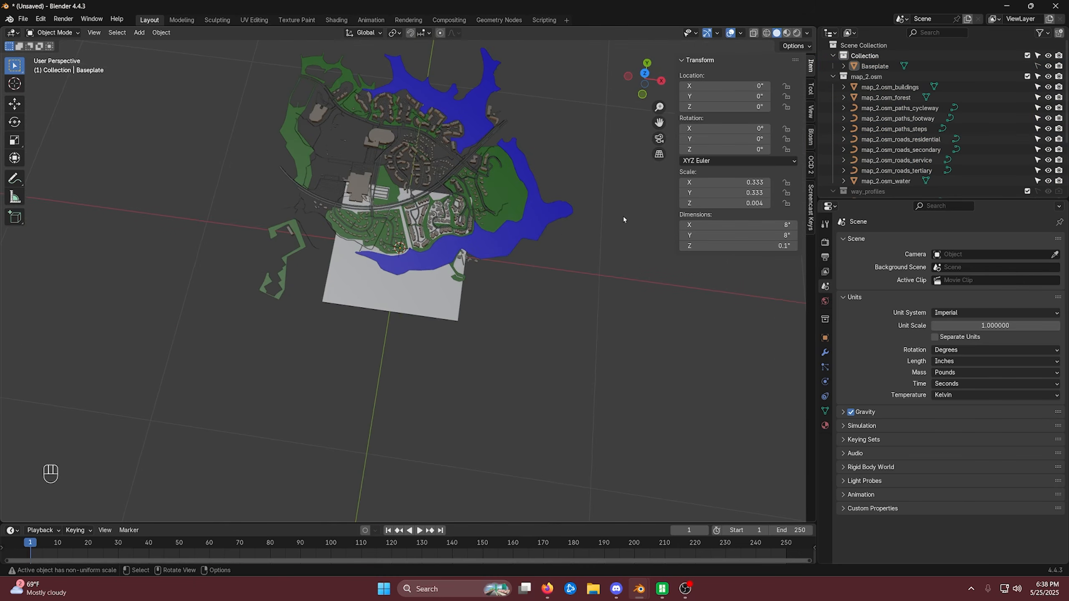
{"action": "middle_click_drag", "start_coordinate": [605, 202], "coordinate": [647, 278], "text": "shift"}
{"action": "scroll", "coordinate": [610, 343], "scroll_direction": "up", "scroll_amount": 3}
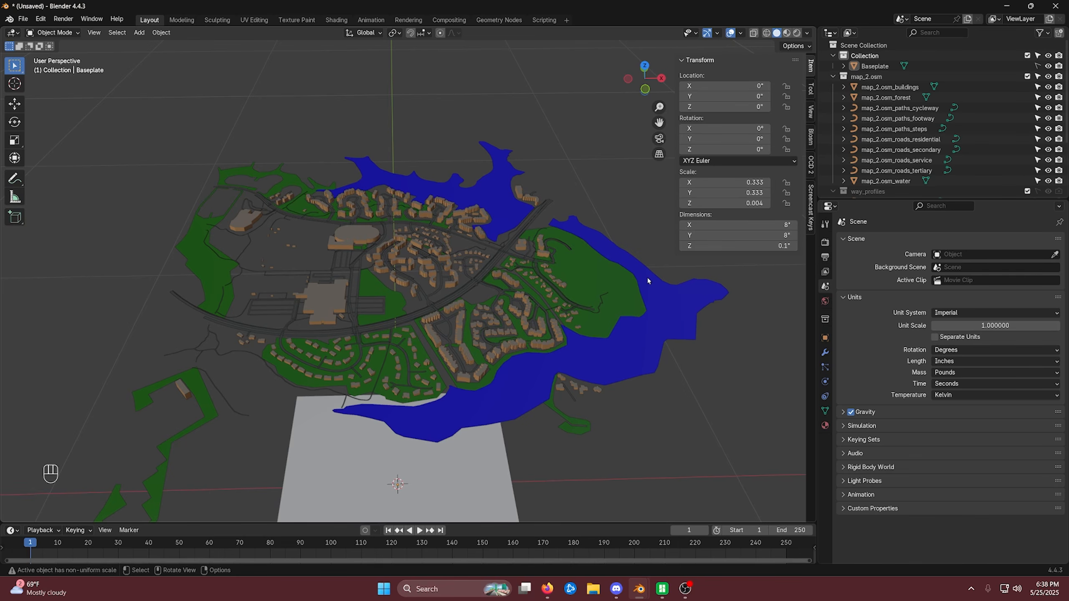
{"action": "left_click", "coordinate": [1049, 87]}
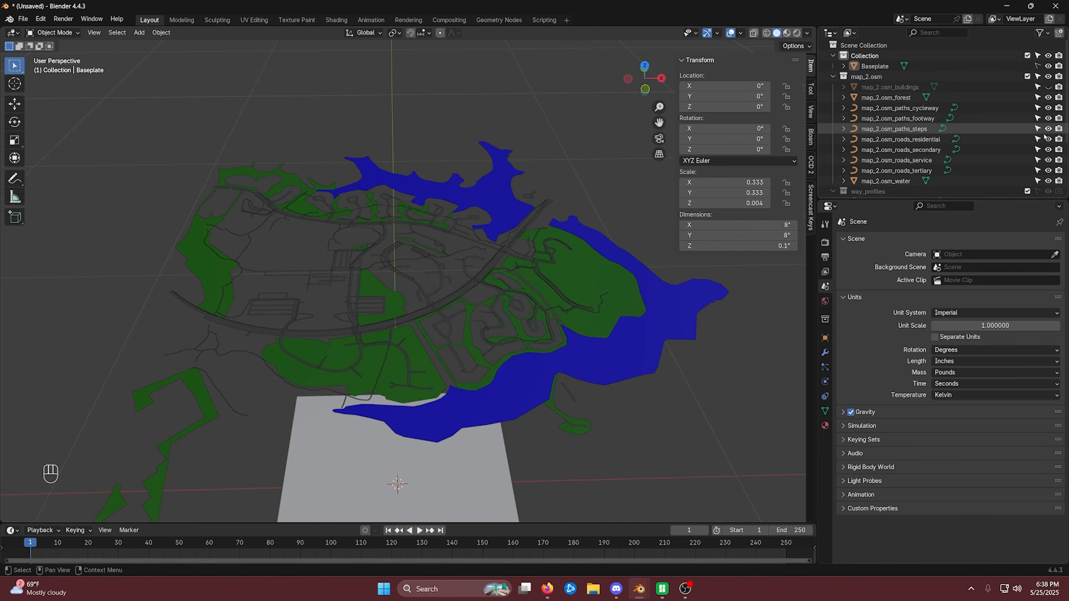
{"action": "left_click", "coordinate": [1048, 98]}
{"action": "left_click", "coordinate": [1049, 181]}
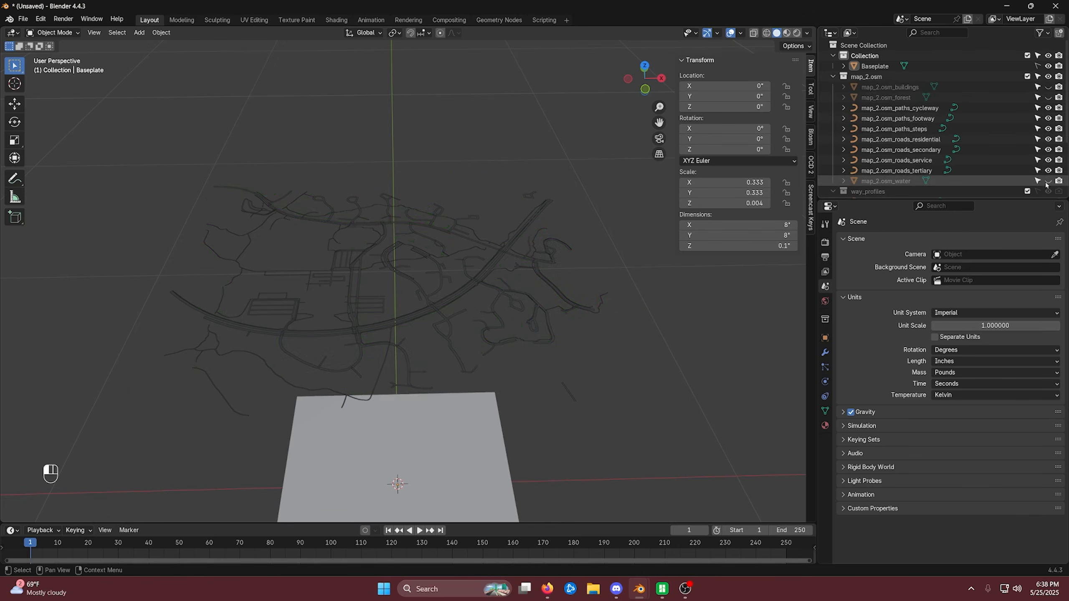
Examine the roads and paths over the Baseplate in top view
{"action": "scroll", "coordinate": [550, 294], "scroll_direction": "up", "scroll_amount": 2}
{"action": "middle_click_drag", "start_coordinate": [550, 294], "coordinate": [540, 333]}
{"action": "key", "text": "KP_7"}
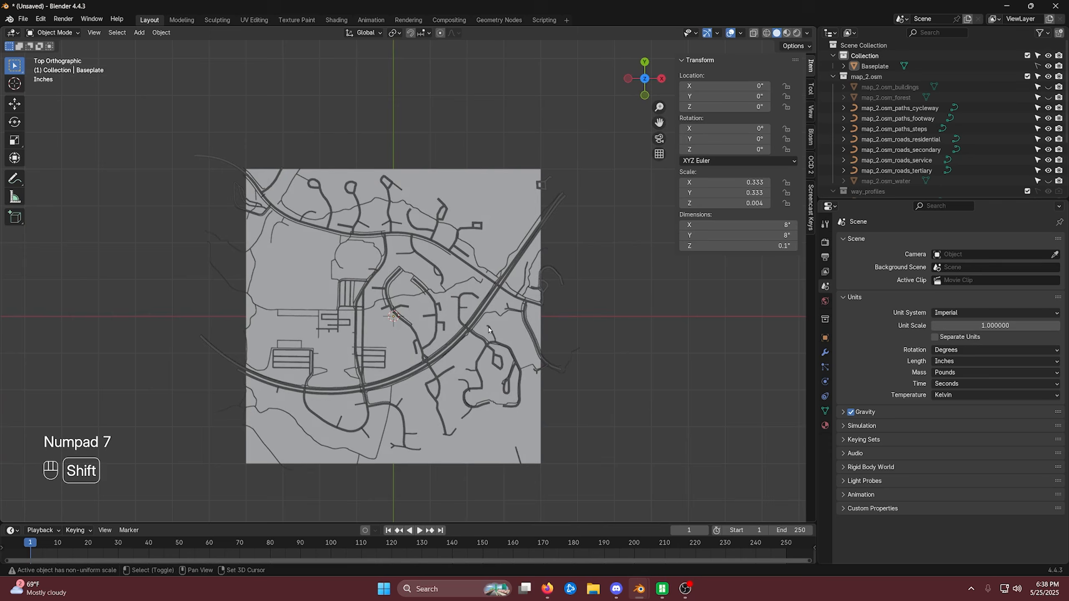
{"action": "middle_click_drag", "start_coordinate": [448, 332], "coordinate": [424, 342], "text": "shift"}
{"action": "scroll", "coordinate": [415, 331], "scroll_direction": "up", "scroll_amount": 3}
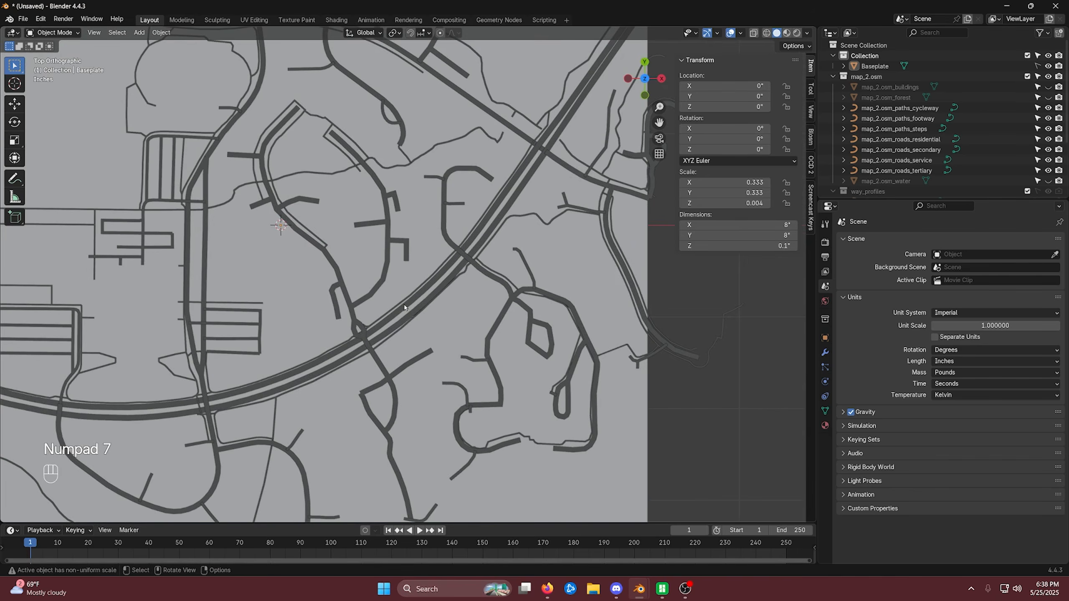
{"action": "scroll", "coordinate": [405, 304], "scroll_direction": "down", "scroll_amount": 2}
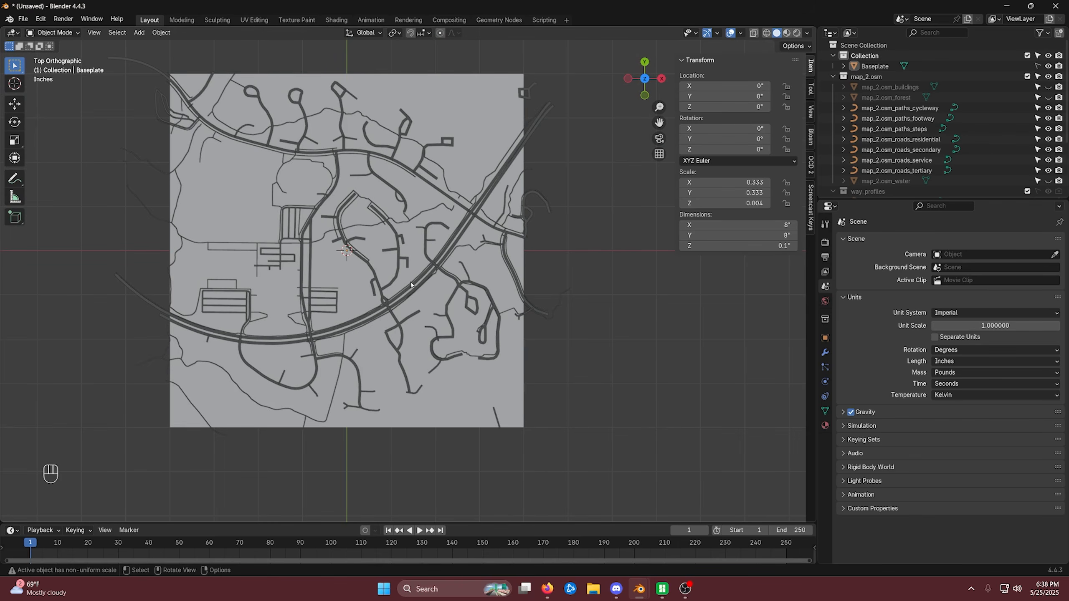
{"action": "scroll", "coordinate": [514, 269], "scroll_direction": "up", "scroll_amount": 1}
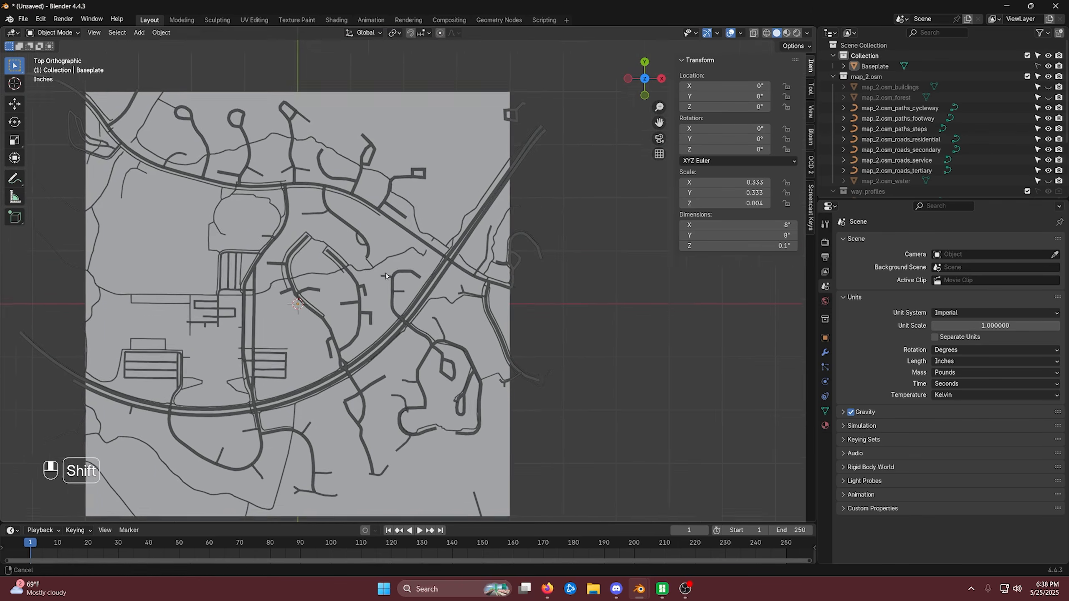
Select the map's cycleway curve and examine its course across the Baseplate
{"action": "scroll", "coordinate": [425, 270], "scroll_direction": "up", "scroll_amount": 6}
{"action": "scroll", "coordinate": [456, 256], "scroll_direction": "up", "scroll_amount": 3}
{"action": "left_click", "coordinate": [463, 253]}
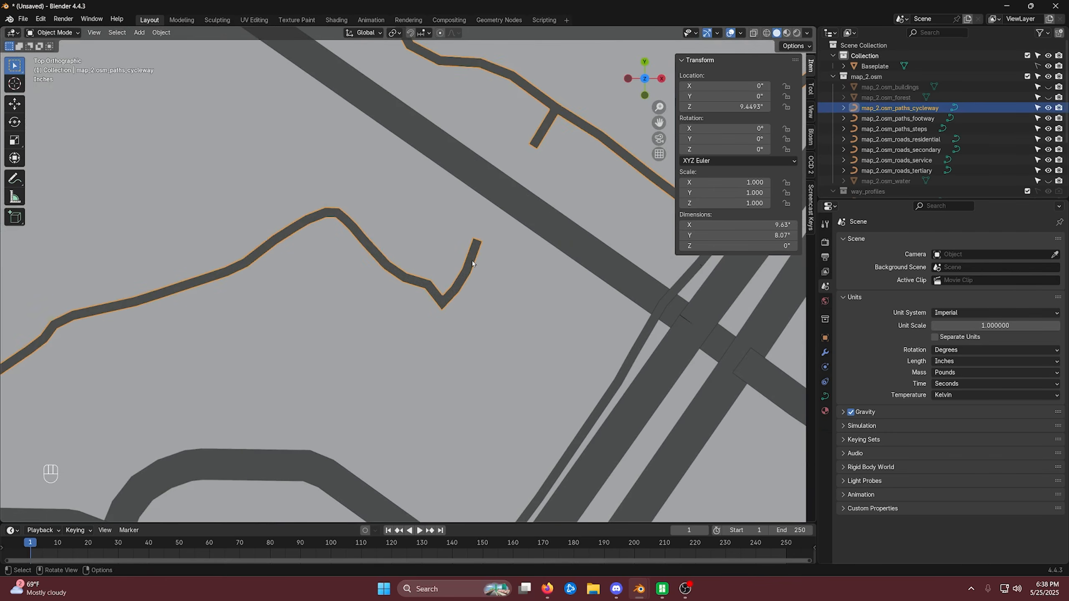
{"action": "scroll", "coordinate": [465, 230], "scroll_direction": "down", "scroll_amount": 8}
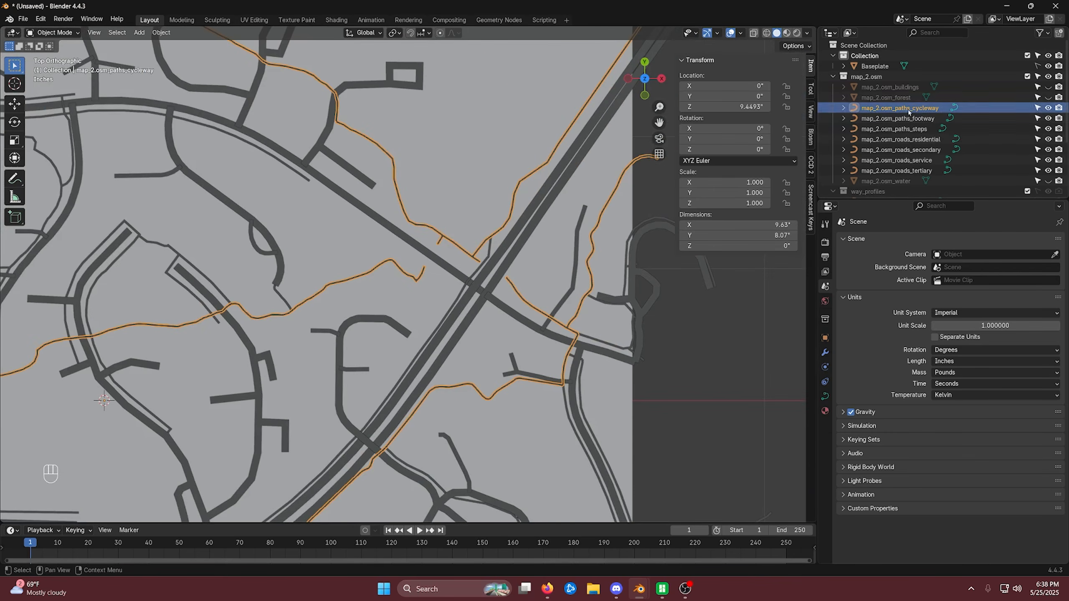
{"action": "scroll", "coordinate": [464, 230], "scroll_direction": "down", "scroll_amount": 7}
{"action": "scroll", "coordinate": [411, 343], "scroll_direction": "down", "scroll_amount": 2, "text": "shift"}
{"action": "scroll", "coordinate": [411, 343], "scroll_direction": "up", "scroll_amount": 3}
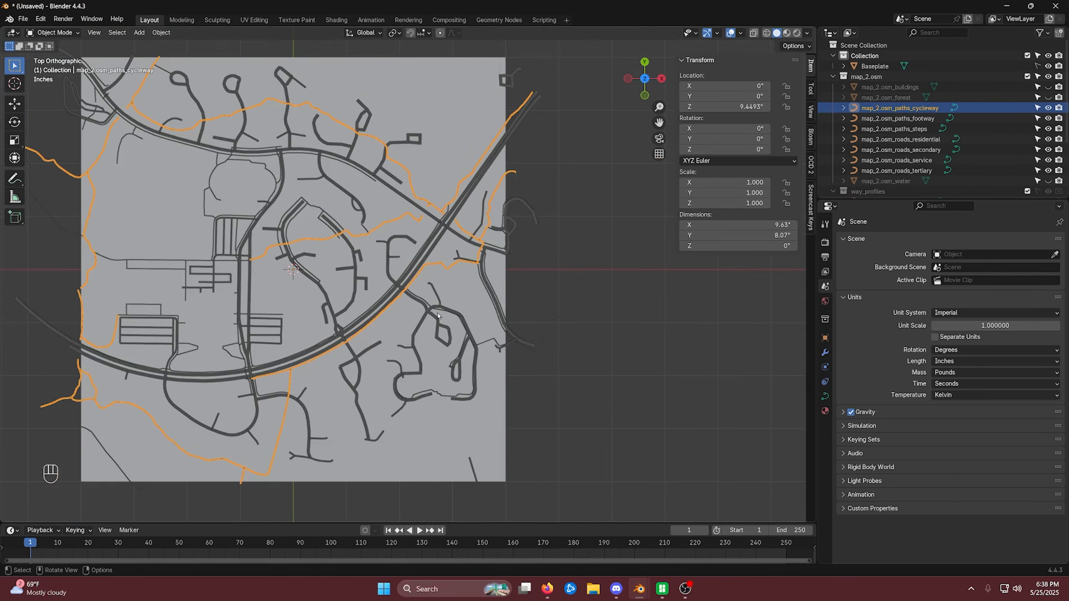
{"action": "scroll", "coordinate": [420, 301], "scroll_direction": "up", "scroll_amount": 2}
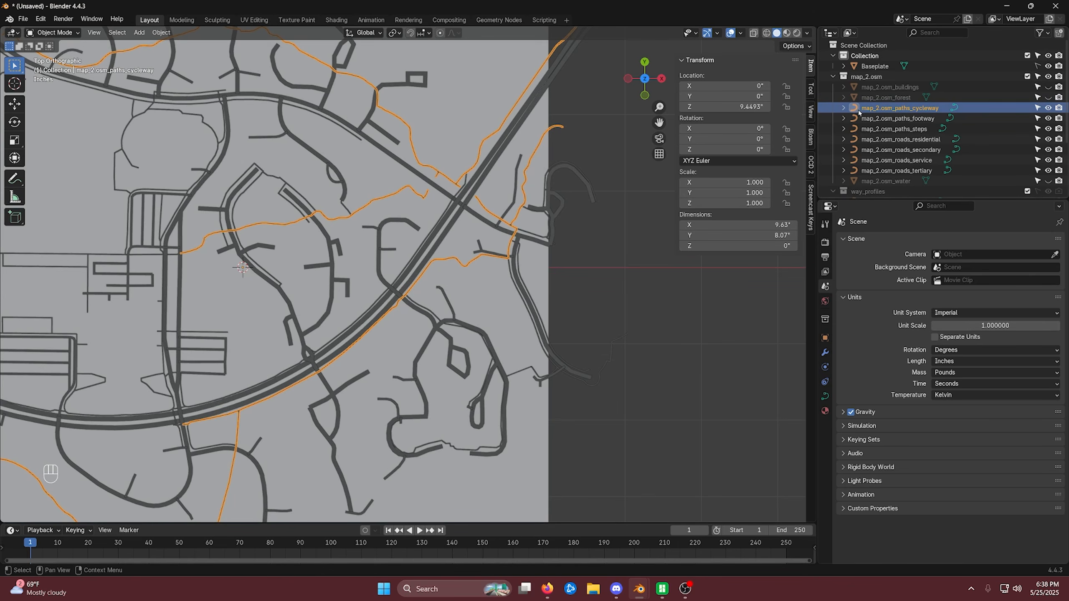
{"action": "scroll", "coordinate": [457, 404], "scroll_direction": "up", "scroll_amount": 4}
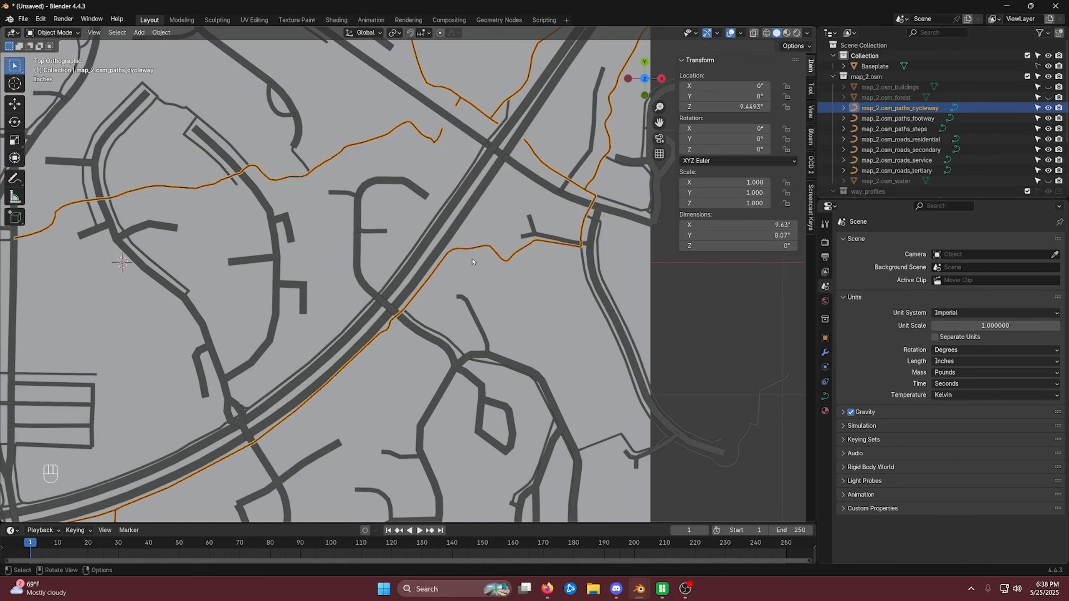
Try moving one control point of the cycleway curve in Edit Mode and return to Object Mode
{"action": "key", "text": "Tab"}
{"action": "scroll", "coordinate": [457, 404], "scroll_direction": "up", "scroll_amount": 5}
{"action": "scroll", "coordinate": [457, 403], "scroll_direction": "up", "scroll_amount": 3}
{"action": "left_click", "coordinate": [458, 296]}
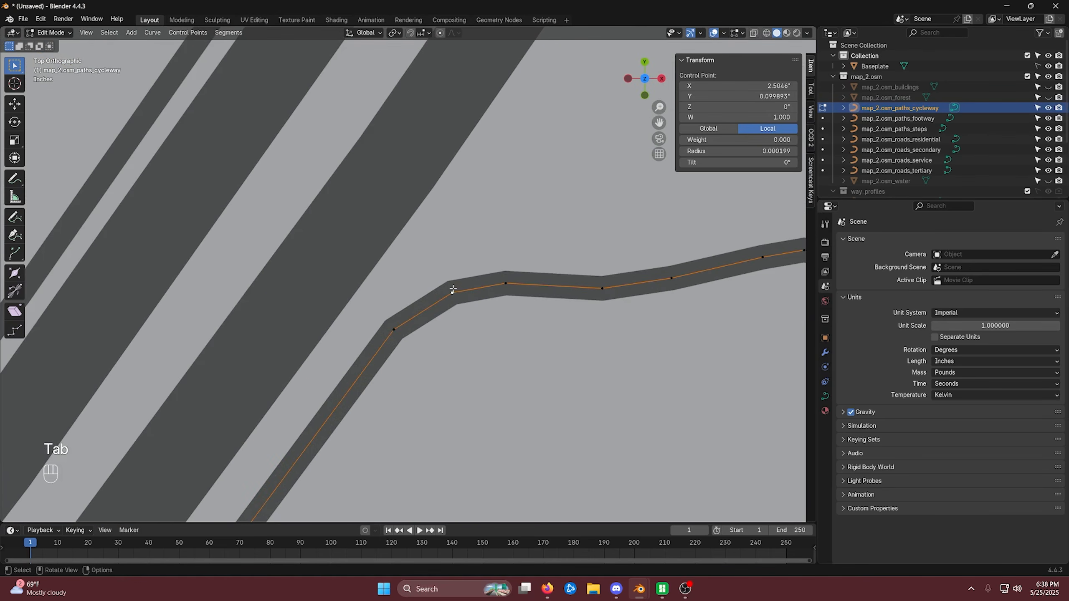
{"action": "key", "text": "g"}
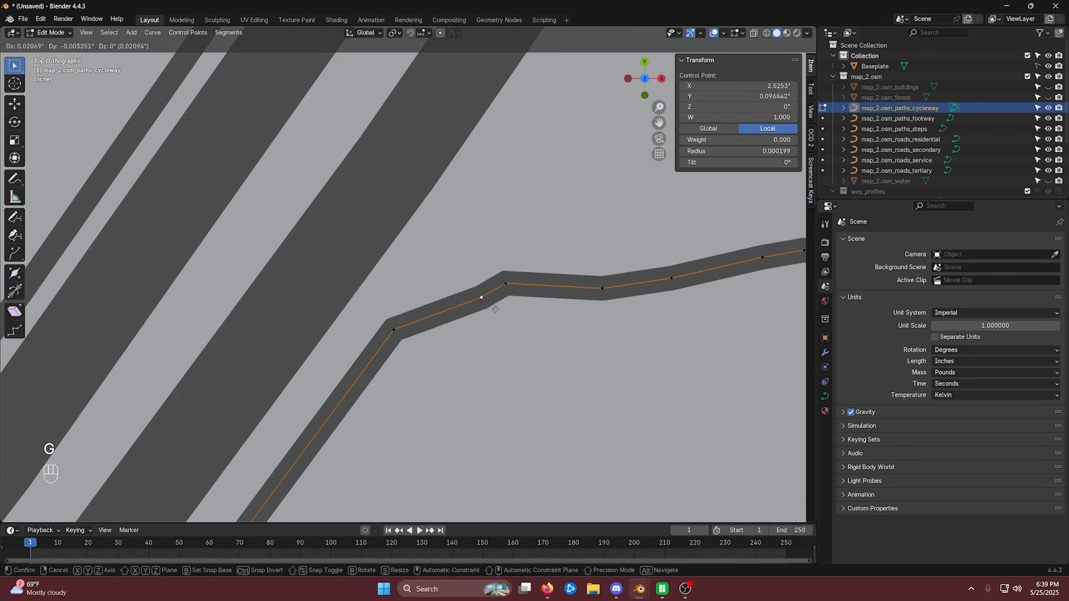
{"action": "left_click", "coordinate": [467, 295]}
{"action": "scroll", "coordinate": [468, 295], "scroll_direction": "down", "scroll_amount": 8}
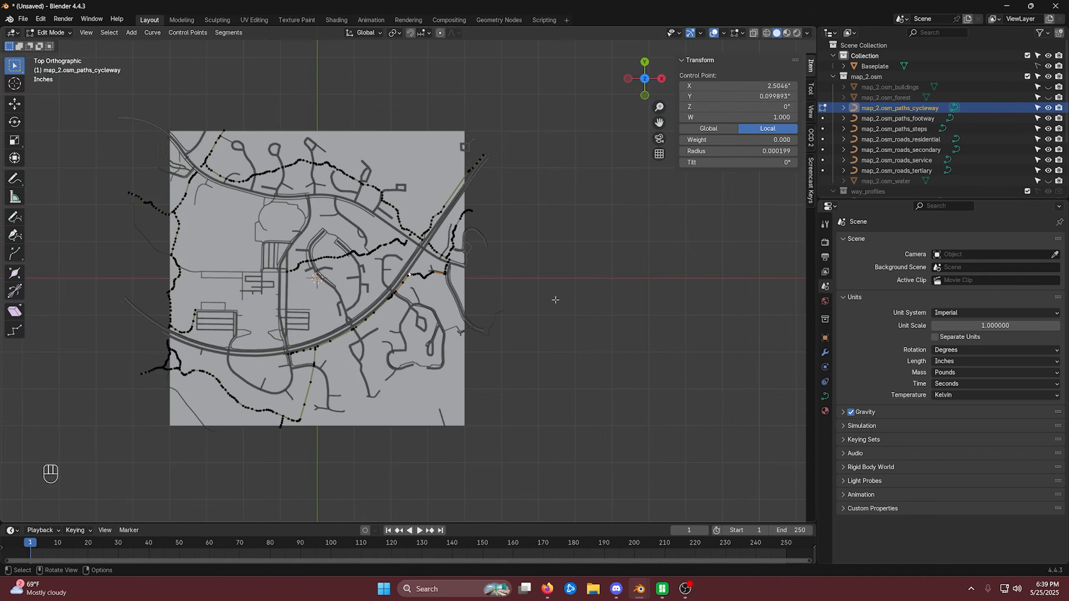
{"action": "key", "text": "Tab"}
Enlarge the Outliner to show the full way_profiles collection and select profile_paths_cycleway
{"action": "scroll", "coordinate": [518, 288], "scroll_direction": "up", "scroll_amount": 4}
{"action": "scroll", "coordinate": [405, 262], "scroll_direction": "down", "scroll_amount": 2}
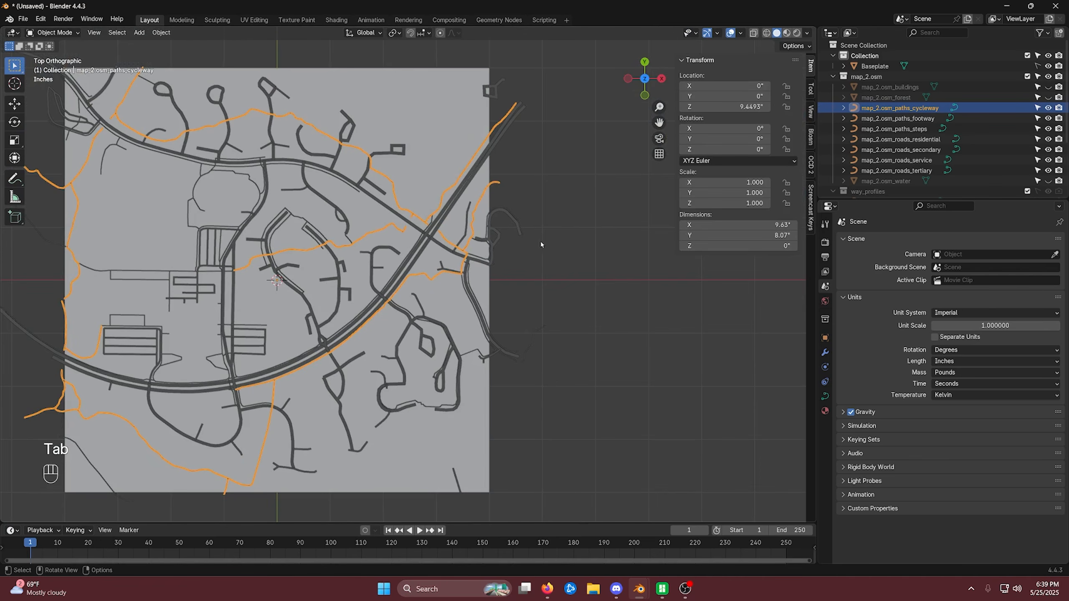
{"action": "scroll", "coordinate": [859, 72], "scroll_direction": "down", "scroll_amount": 4}
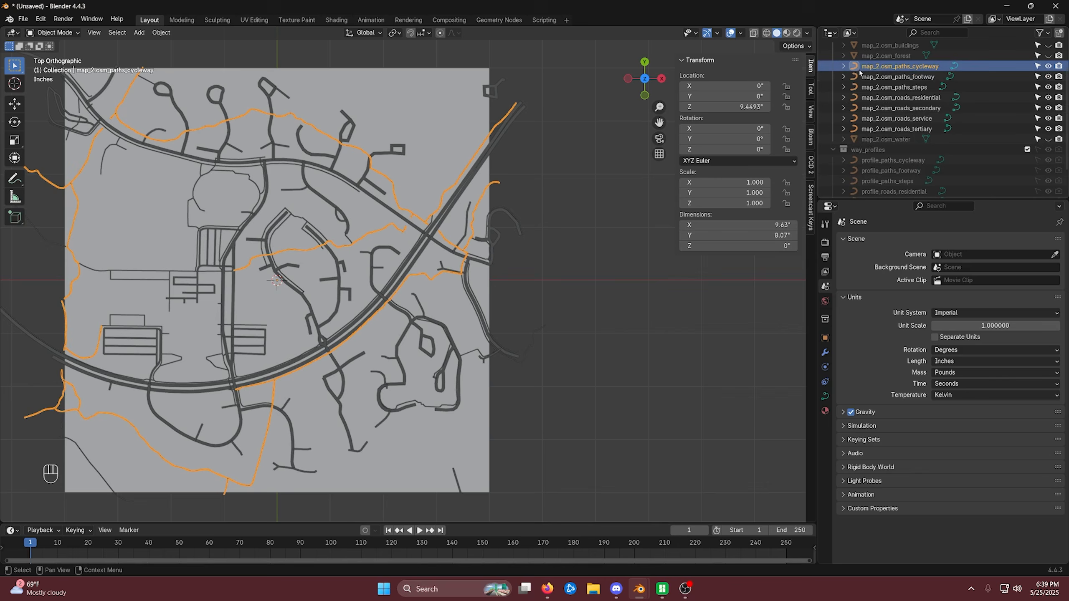
{"action": "left_click_drag", "start_coordinate": [859, 199], "coordinate": [858, 347]}
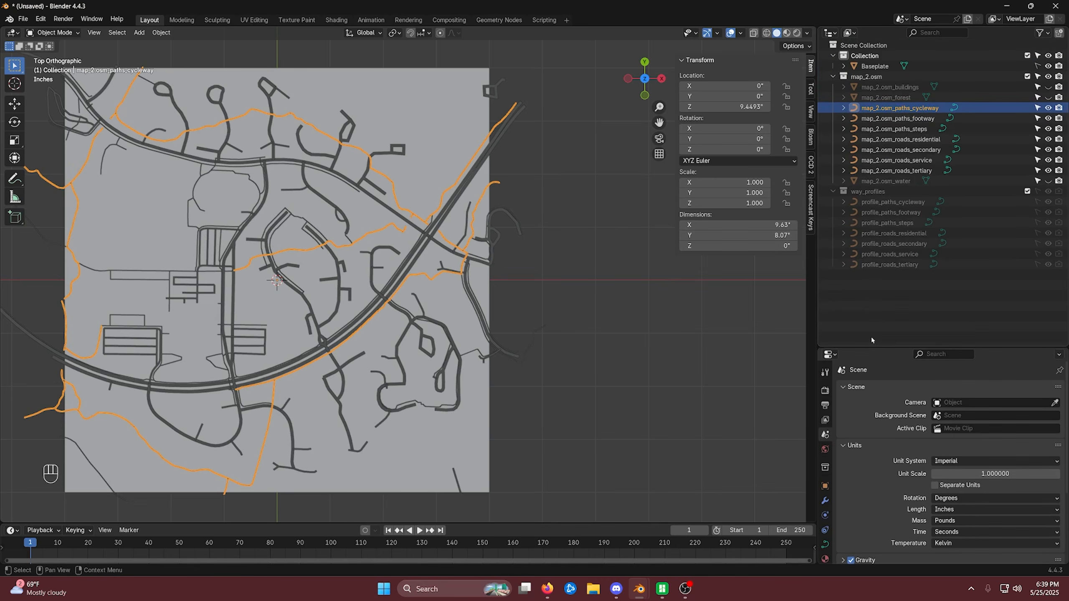
{"action": "left_click", "coordinate": [861, 193]}
{"action": "left_click", "coordinate": [863, 202]}
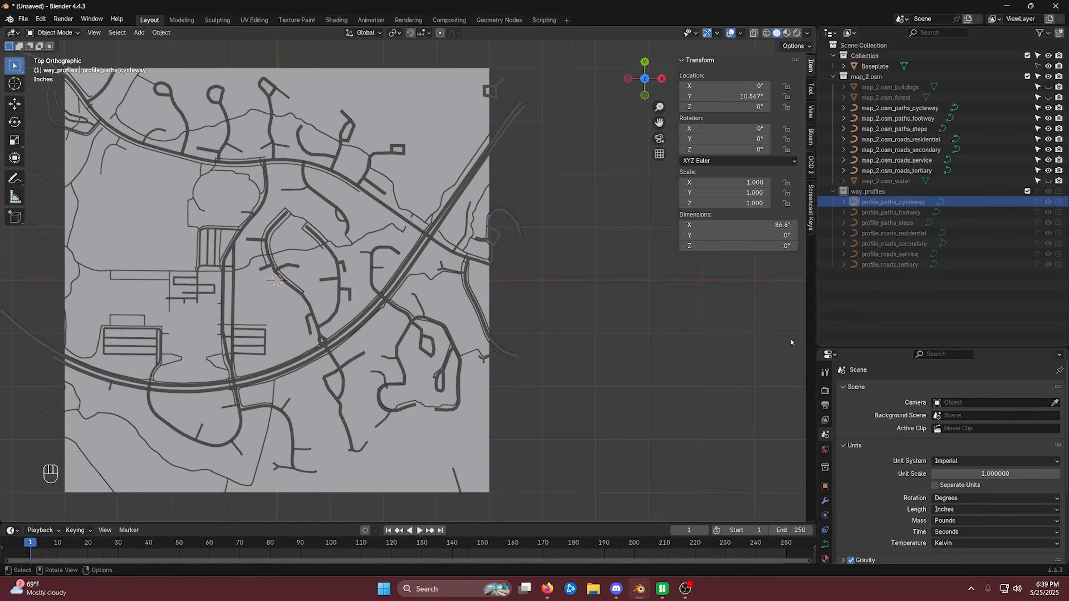
Select the secondary roads curve on the map and its matching profile_roads_secondary to compare their dimensions
{"action": "scroll", "coordinate": [621, 294], "scroll_direction": "up", "scroll_amount": 4}
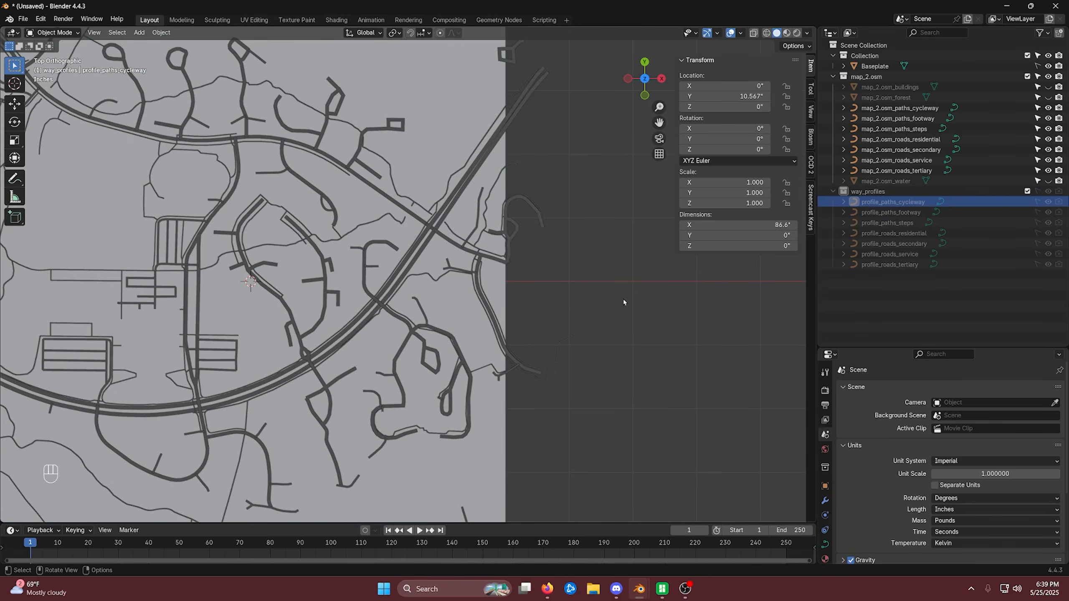
{"action": "middle_click_drag", "start_coordinate": [623, 299], "coordinate": [430, 363], "text": "shift"}
{"action": "scroll", "coordinate": [408, 267], "scroll_direction": "up", "scroll_amount": 3}
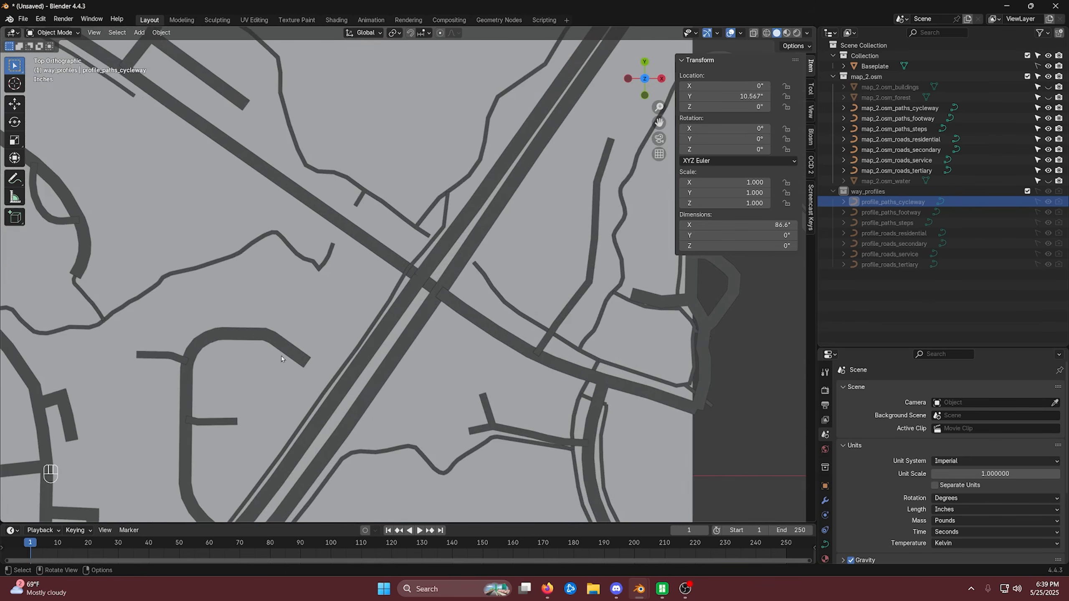
{"action": "left_click", "coordinate": [282, 359]}
{"action": "left_click", "coordinate": [397, 262]}
{"action": "left_click", "coordinate": [430, 265]}
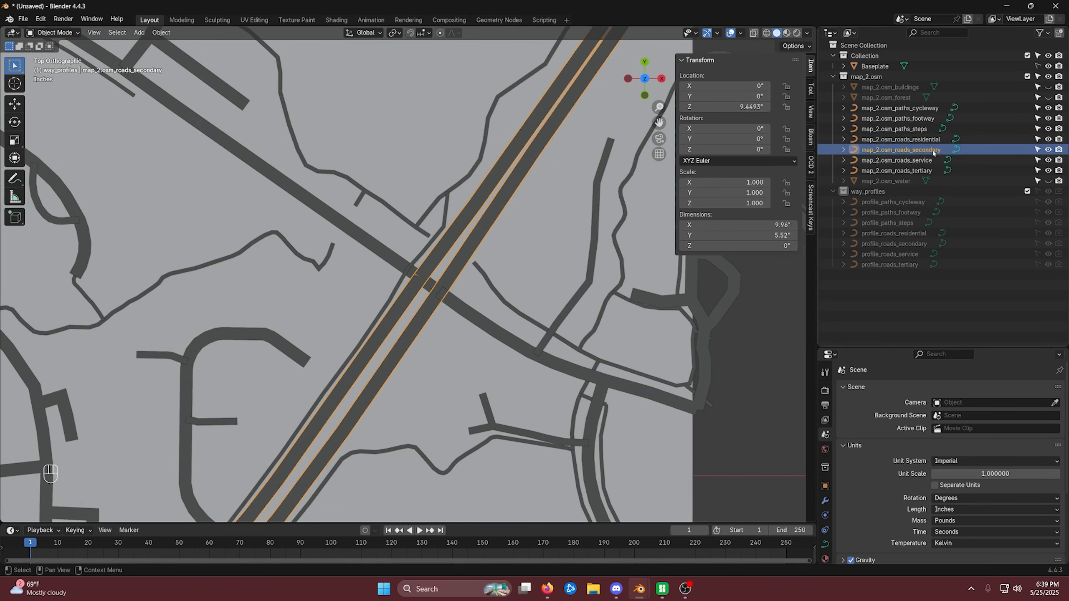
{"action": "left_click", "coordinate": [901, 244]}
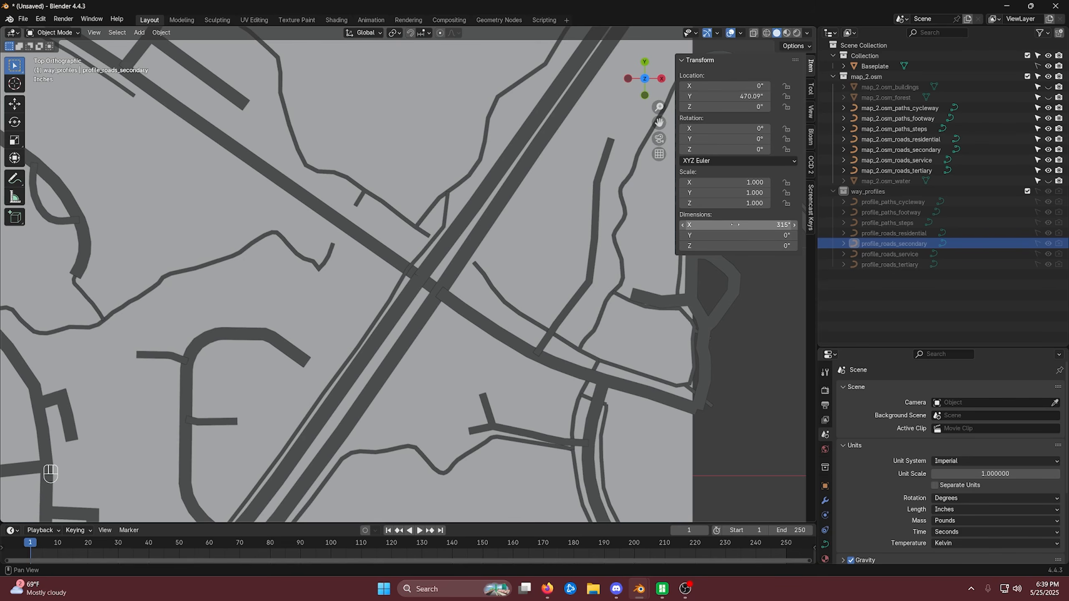
Set the X dimension of profile_paths_cycleway to 200 inches to widen the map's cycleways
{"action": "left_click", "coordinate": [894, 202]}
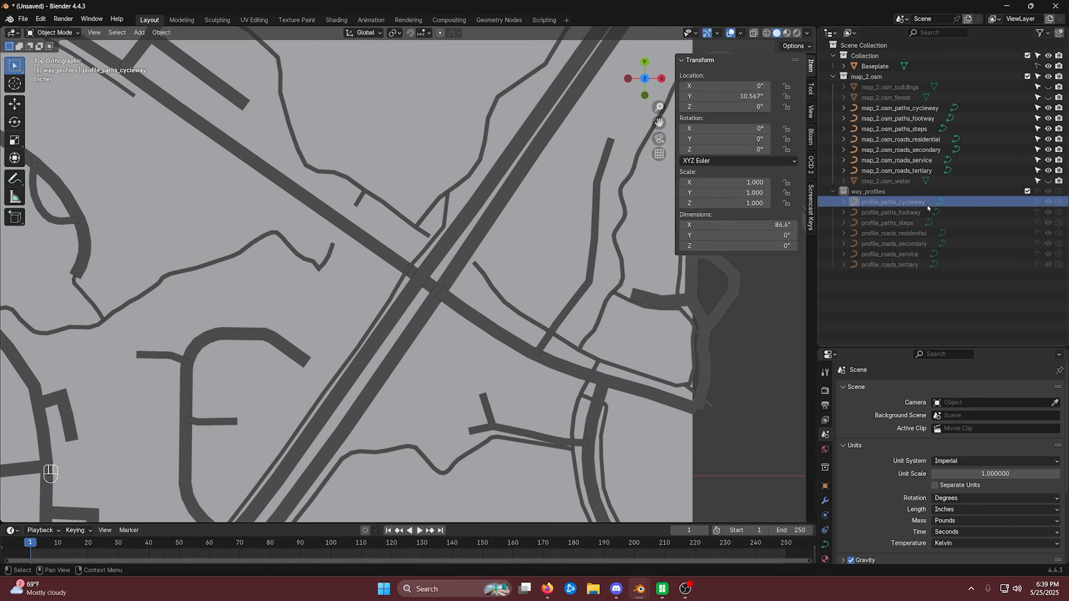
{"action": "left_click", "coordinate": [737, 224]}
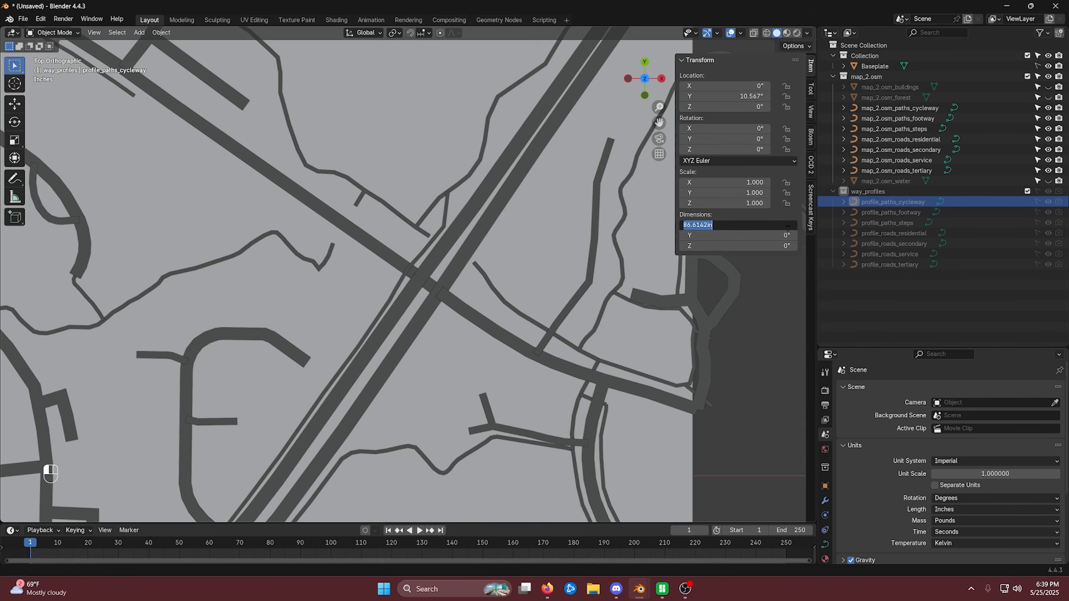
{"action": "type", "text": "200"}
{"action": "key", "text": "Return"}
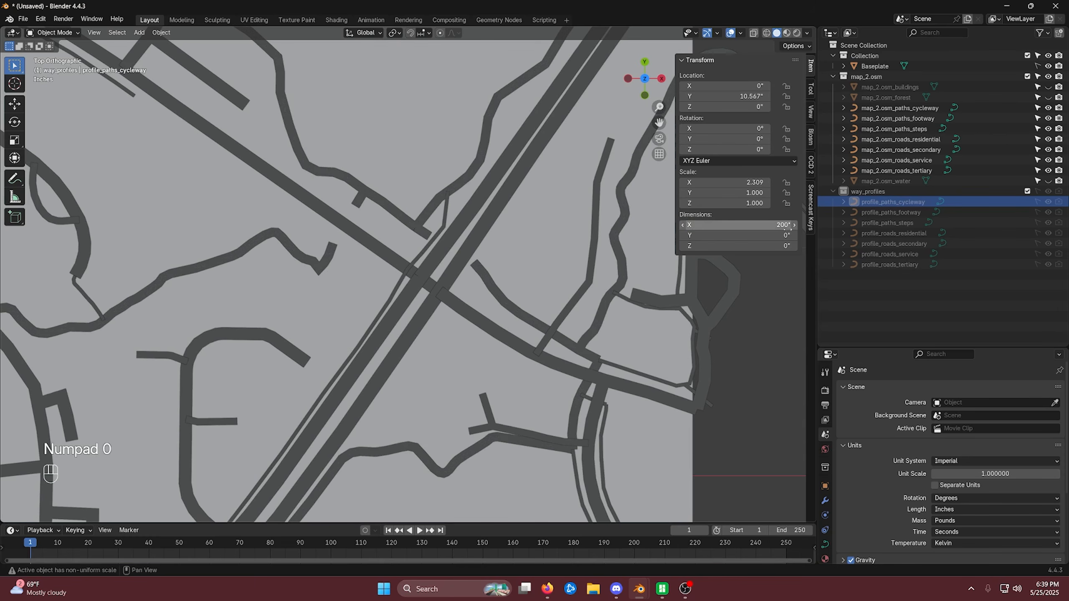
Undo and redo the cycleway width change repeatedly to compare the path widths, leaving the wider version applied
{"action": "key", "text": "ctrl+z"}
{"action": "key", "text": "ctrl+shift+z"}
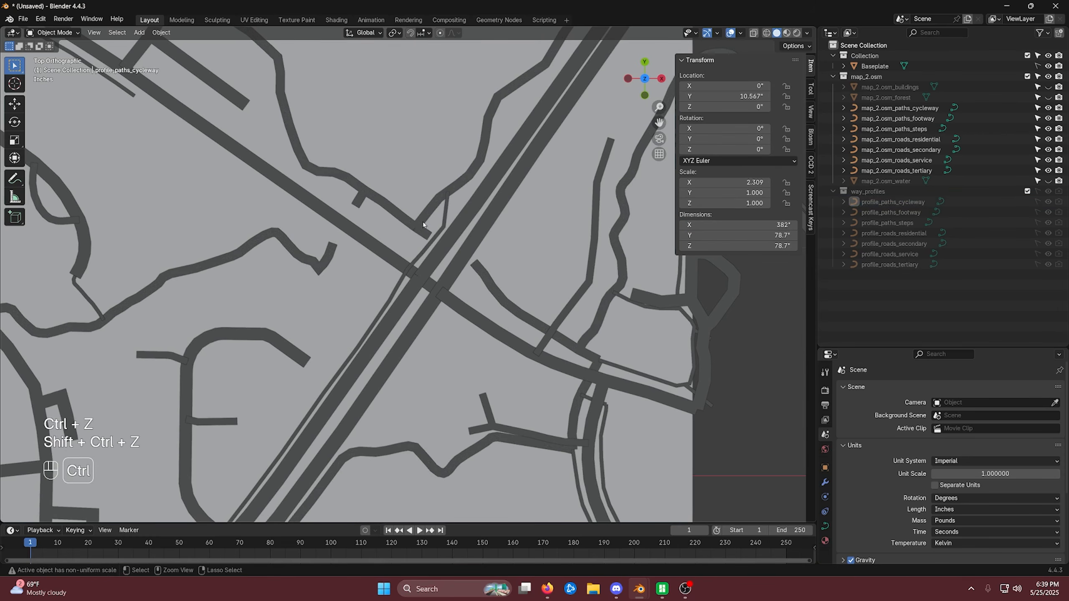
{"action": "key", "text": "ctrl+z"}
{"action": "key", "text": "ctrl+shift+z"}
{"action": "key", "text": "ctrl+z"}
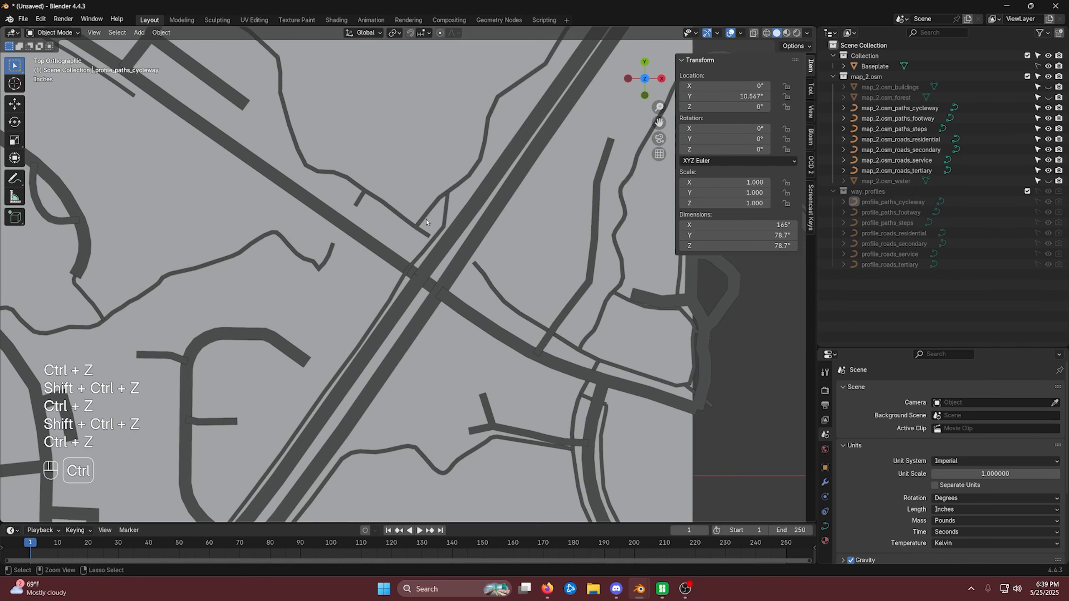
{"action": "key", "text": "ctrl+shift+z"}
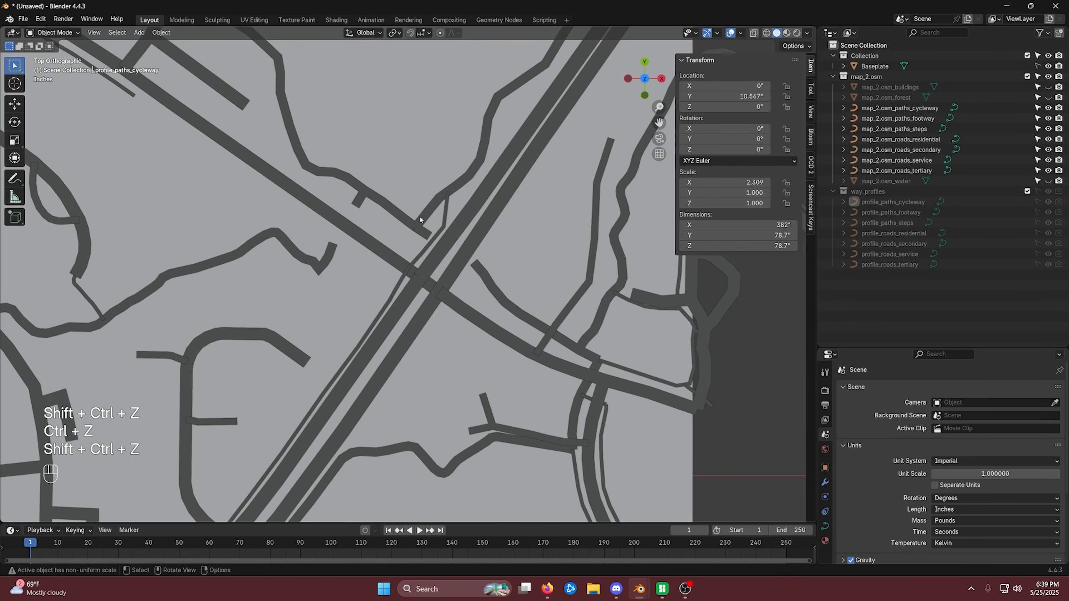
Set the X dimensions of profile_paths_footway and profile_paths_steps to 200 inches each
{"action": "left_click", "coordinate": [892, 212]}
{"action": "double_click", "coordinate": [753, 223]}
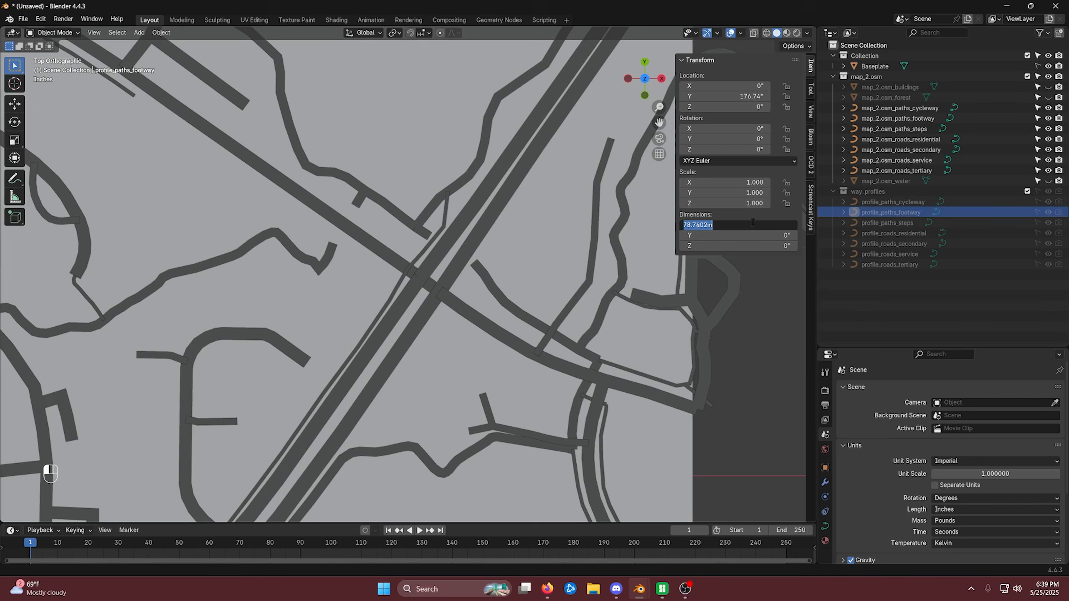
{"action": "type", "text": "100"}
{"action": "key", "text": "Return"}
{"action": "left_click", "coordinate": [885, 223]}
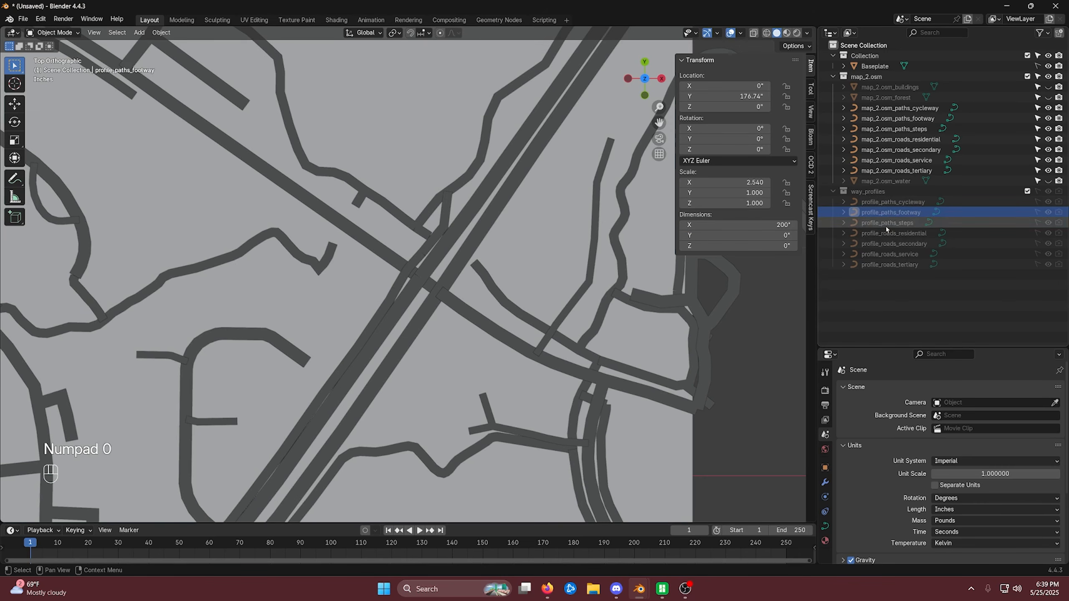
{"action": "double_click", "coordinate": [743, 227]}
{"action": "type", "text": "200"}
{"action": "key", "text": "Return"}
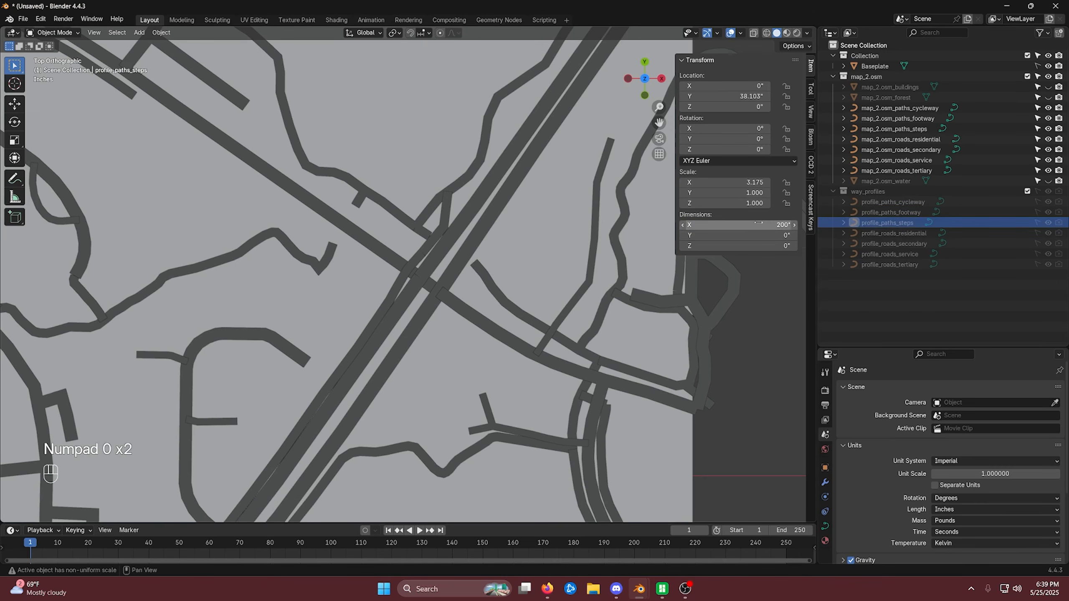
Check the X dimensions of profile_roads_residential and profile_roads_secondary without changing them
{"action": "left_click", "coordinate": [872, 232]}
{"action": "double_click", "coordinate": [741, 226]}
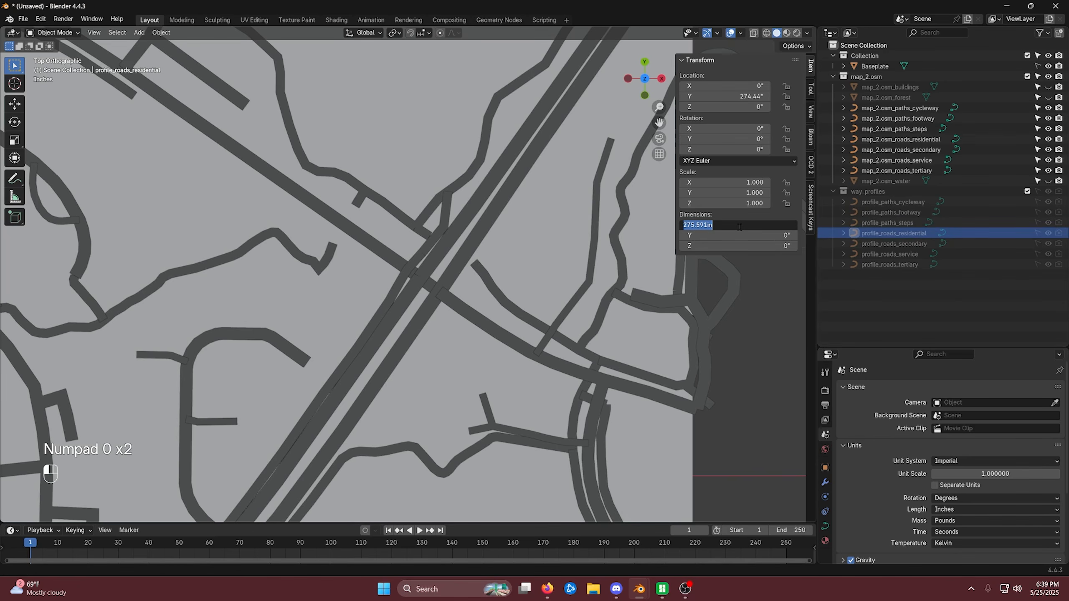
{"action": "key", "text": "Escape"}
{"action": "left_click", "coordinate": [905, 245]}
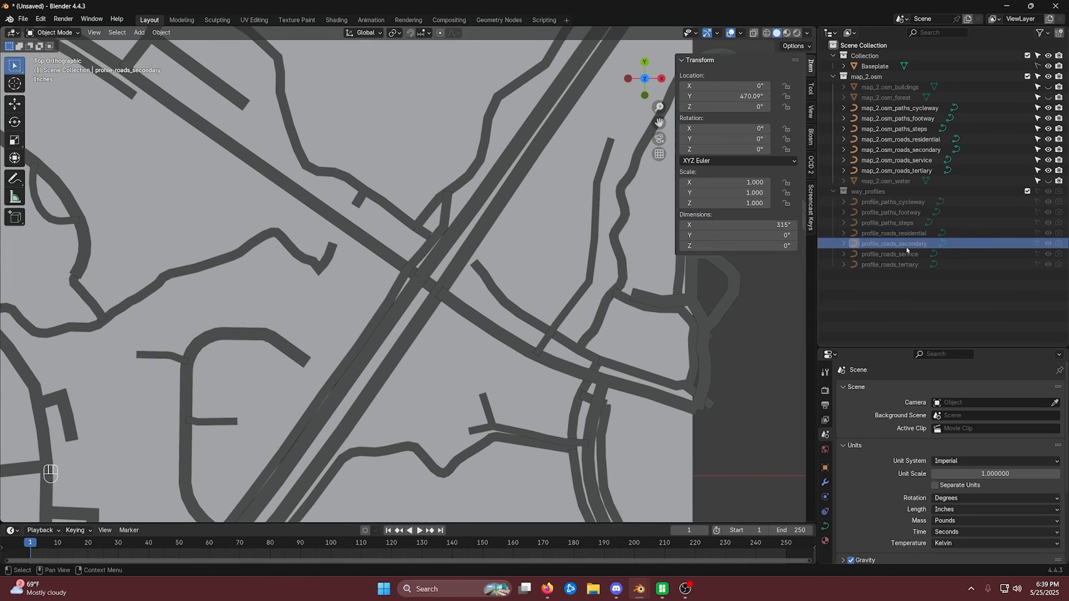
Enter a new X dimension for profile_roads_service and check the width of profile_roads_tertiary
{"action": "left_click", "coordinate": [890, 254]}
{"action": "double_click", "coordinate": [760, 223]}
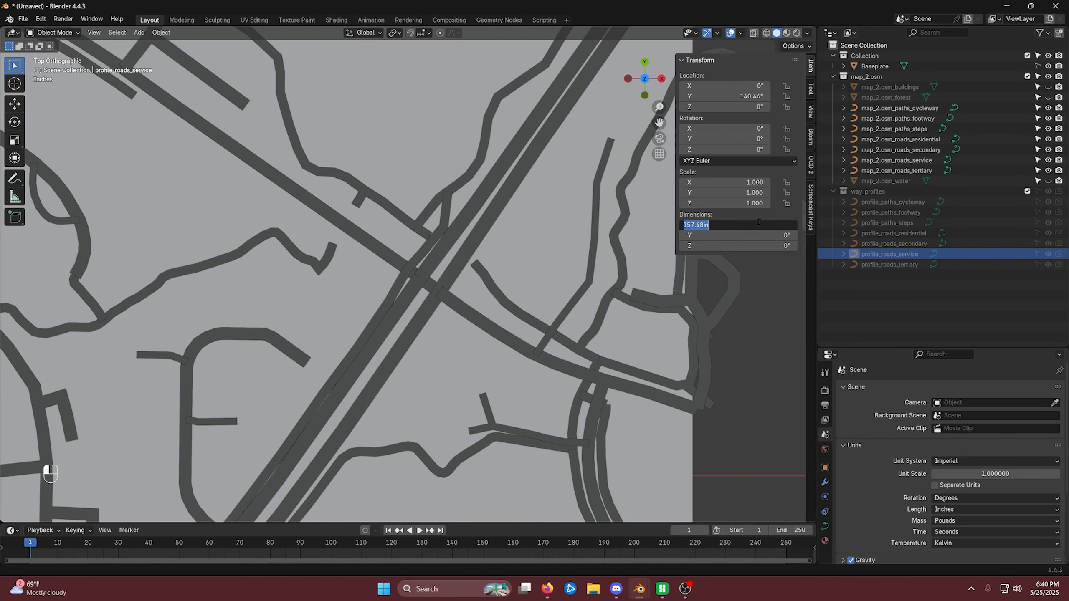
{"action": "type", "text": "00\""}
{"action": "left_click", "coordinate": [889, 264]}
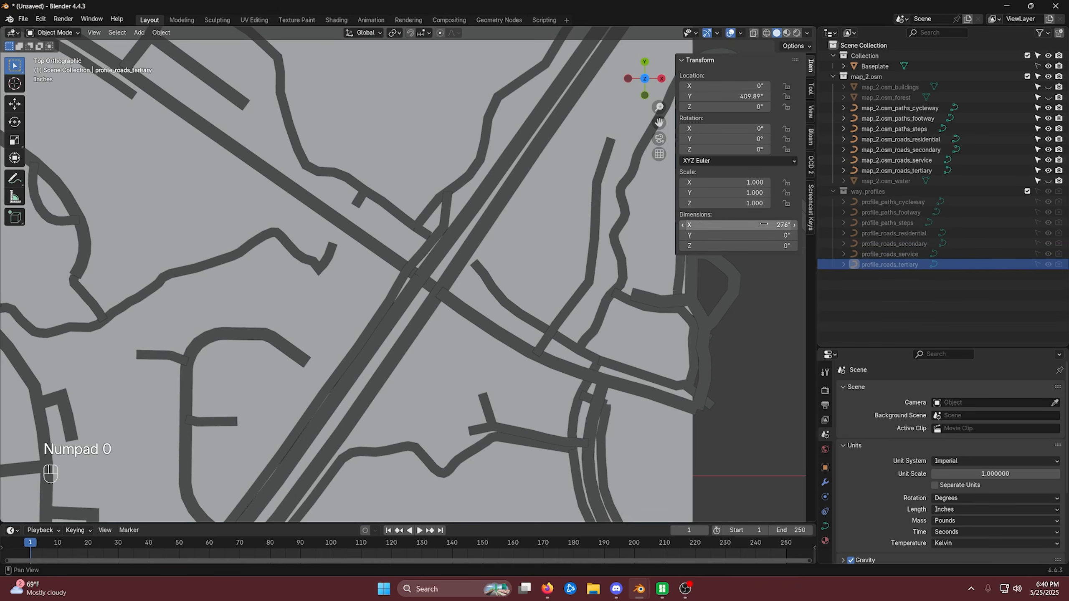
Change the scene's unit system to Metric and its length unit to Millimeters
{"action": "scroll", "coordinate": [543, 300], "scroll_direction": "down", "scroll_amount": 8}
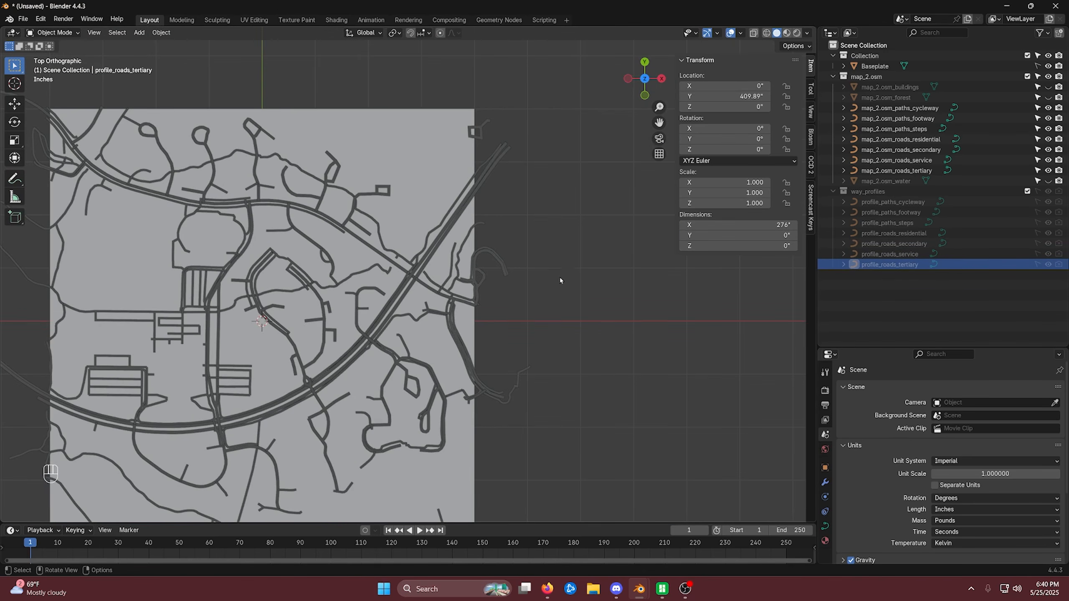
{"action": "middle_click_drag", "start_coordinate": [537, 309], "coordinate": [640, 276], "text": "shift"}
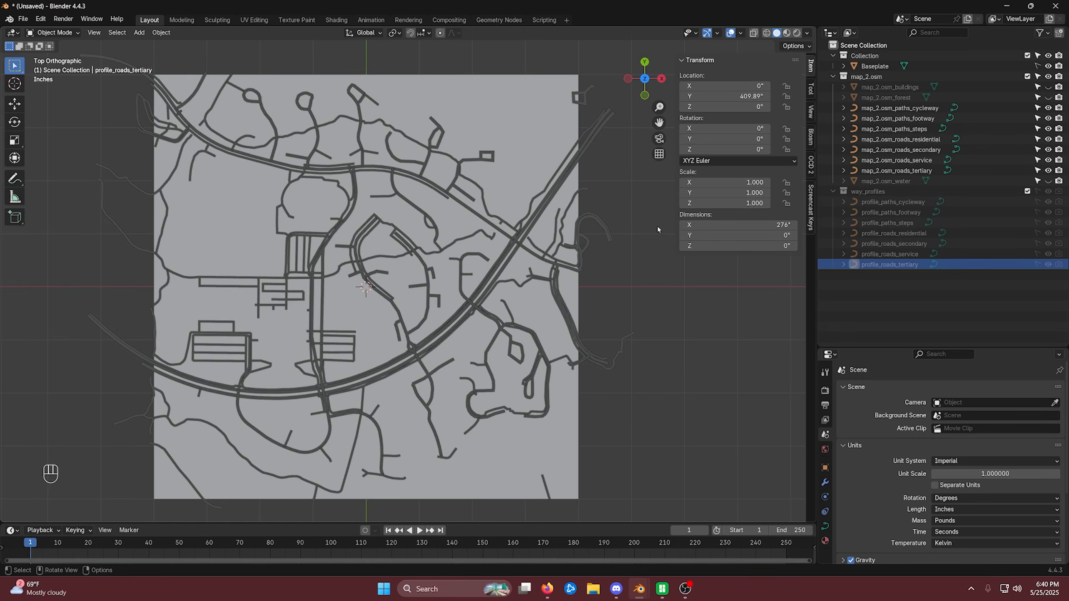
{"action": "middle_click_drag", "start_coordinate": [620, 267], "coordinate": [460, 284]}
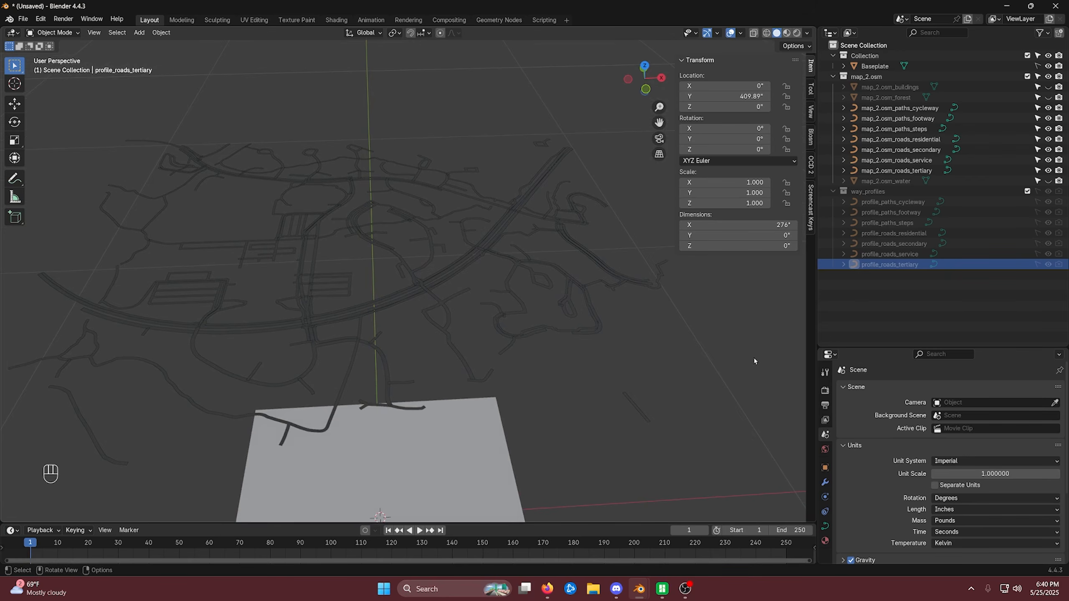
{"action": "left_click_drag", "start_coordinate": [826, 349], "coordinate": [825, 292]}
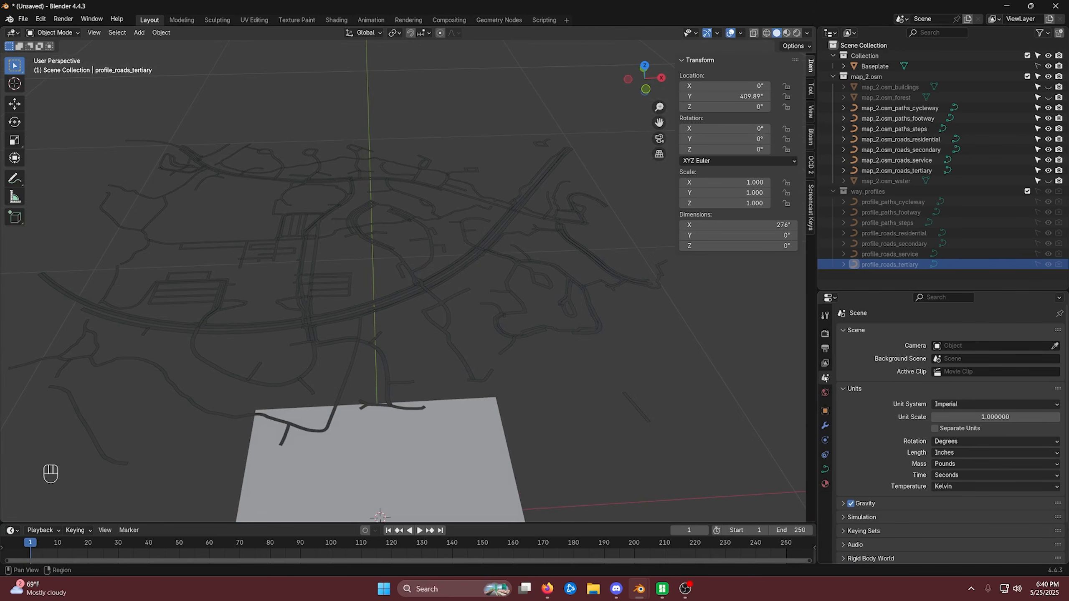
{"action": "left_click", "coordinate": [955, 406]}
{"action": "left_click", "coordinate": [964, 428]}
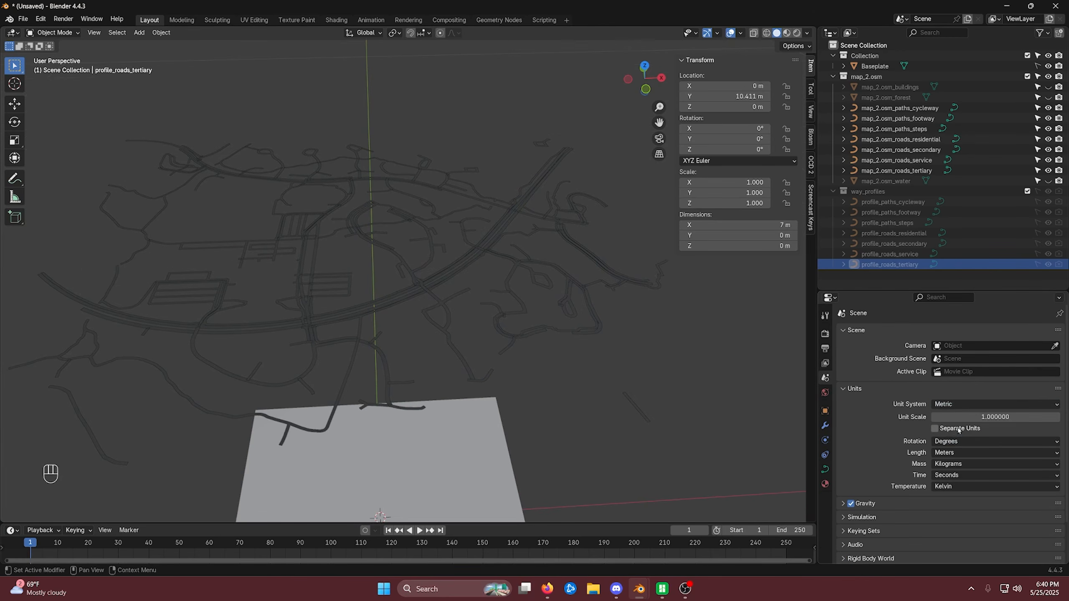
{"action": "left_click", "coordinate": [969, 452]}
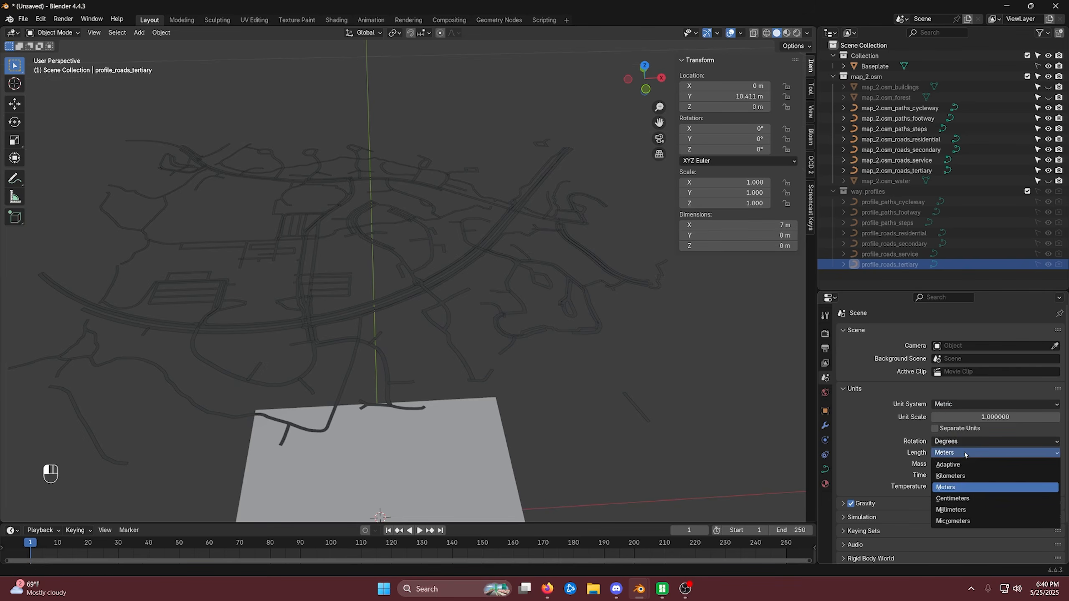
{"action": "left_click", "coordinate": [964, 501]}
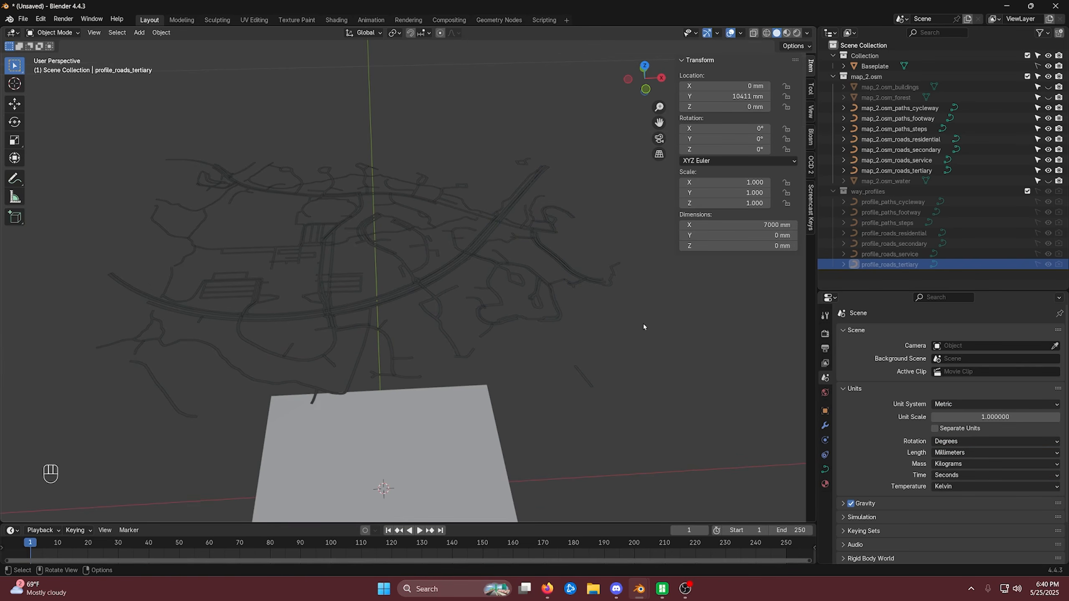
Select all the map's visible road and path curves and convert them to meshes
{"action": "middle_click_drag", "start_coordinate": [644, 323], "coordinate": [612, 286]}
{"action": "key", "text": "KP_7"}
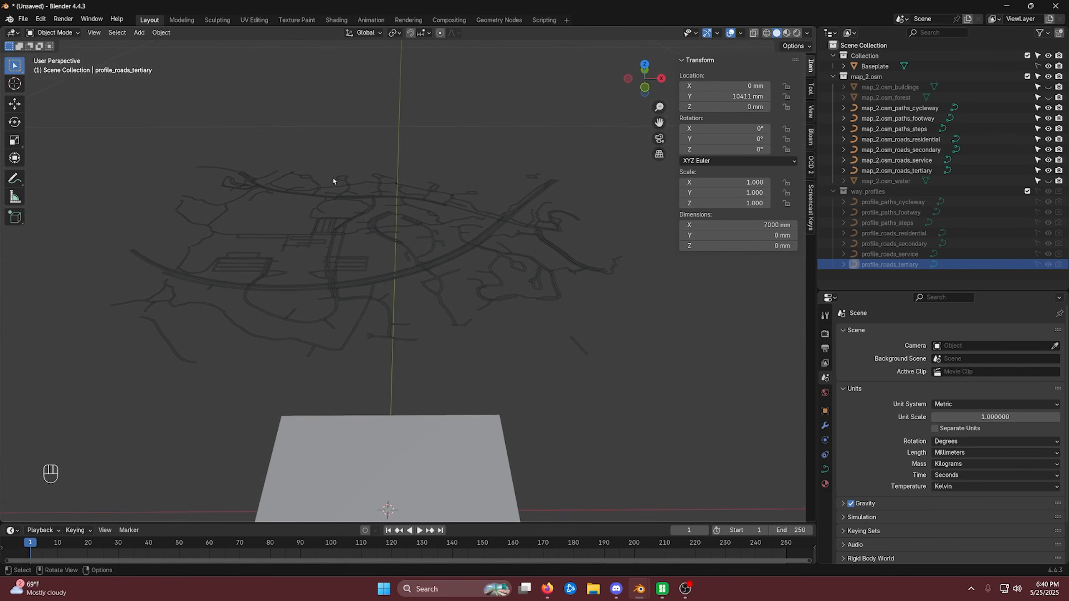
{"action": "left_click_drag", "start_coordinate": [112, 140], "coordinate": [657, 389]}
{"action": "middle_click_drag", "start_coordinate": [657, 388], "coordinate": [644, 359]}
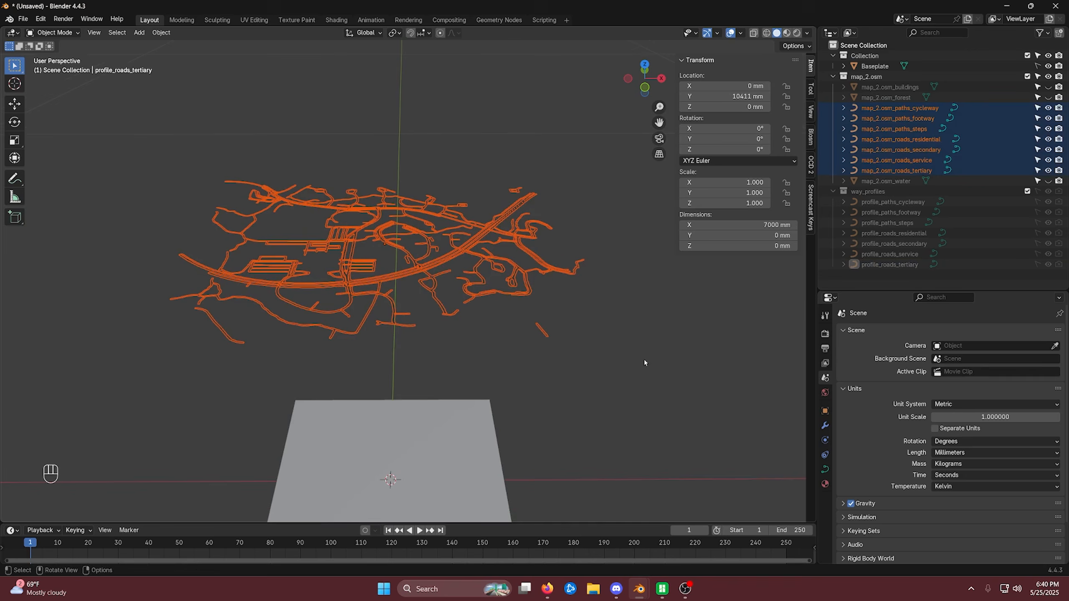
{"action": "left_click", "coordinate": [161, 33]}
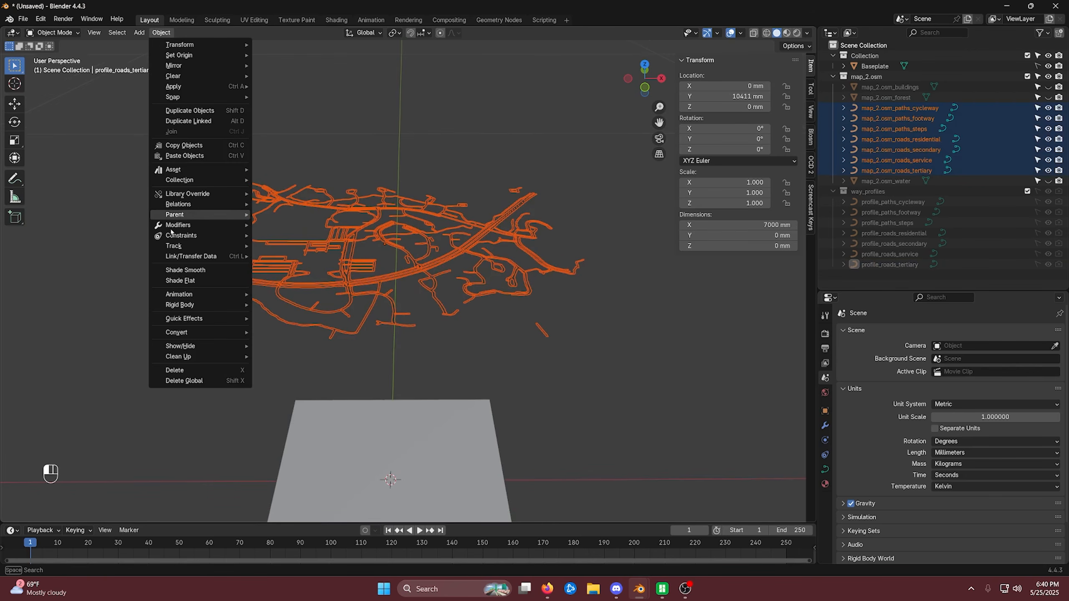
{"action": "mouse_move", "coordinate": [197, 335]}
{"action": "left_click", "coordinate": [286, 332]}
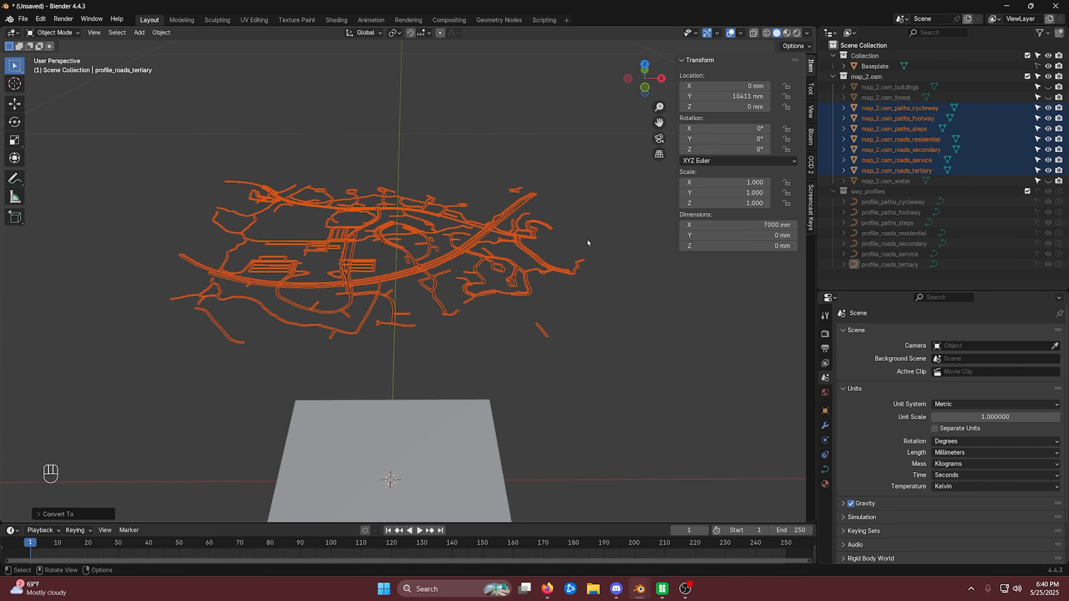
Delete all profile curves from profile_paths_cycleway to profile_roads_tertiary, along with the way_profiles collection
{"action": "left_click", "coordinate": [889, 201]}
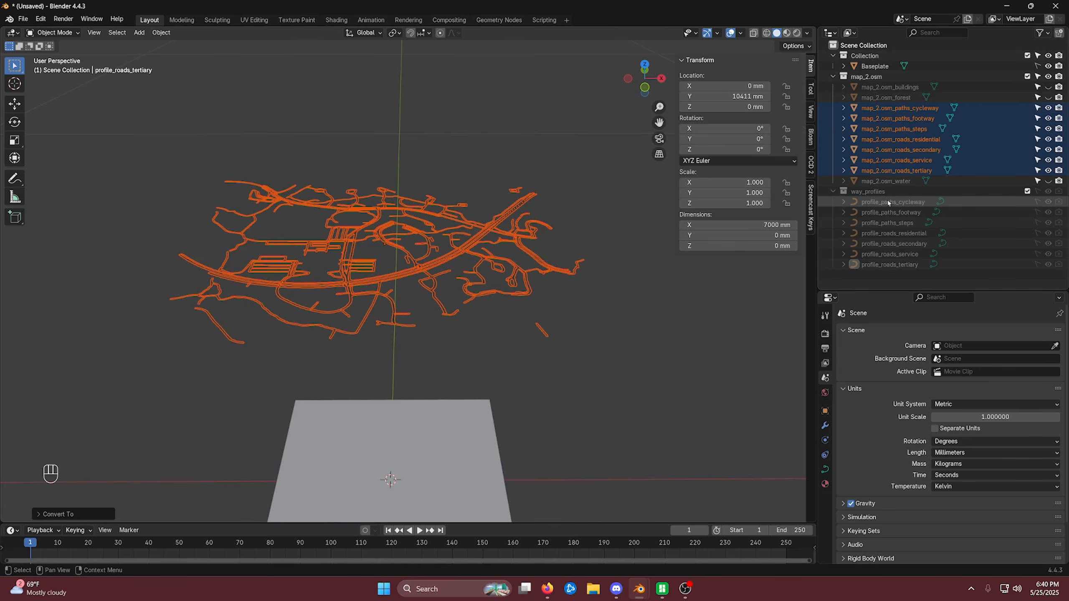
{"action": "left_click", "coordinate": [878, 266], "text": "shift"}
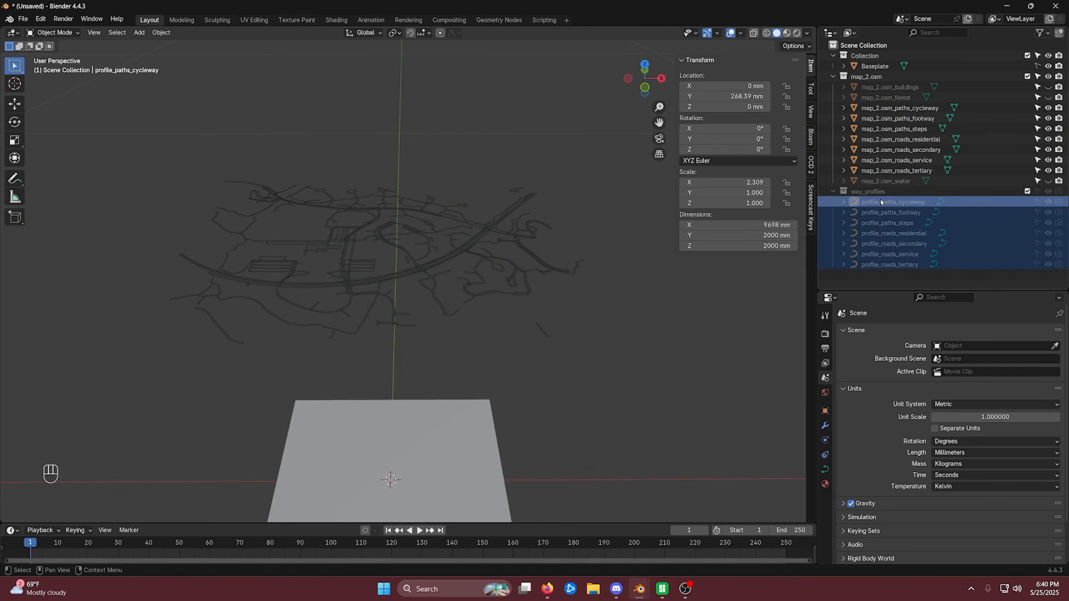
{"action": "right_click", "coordinate": [880, 212]}
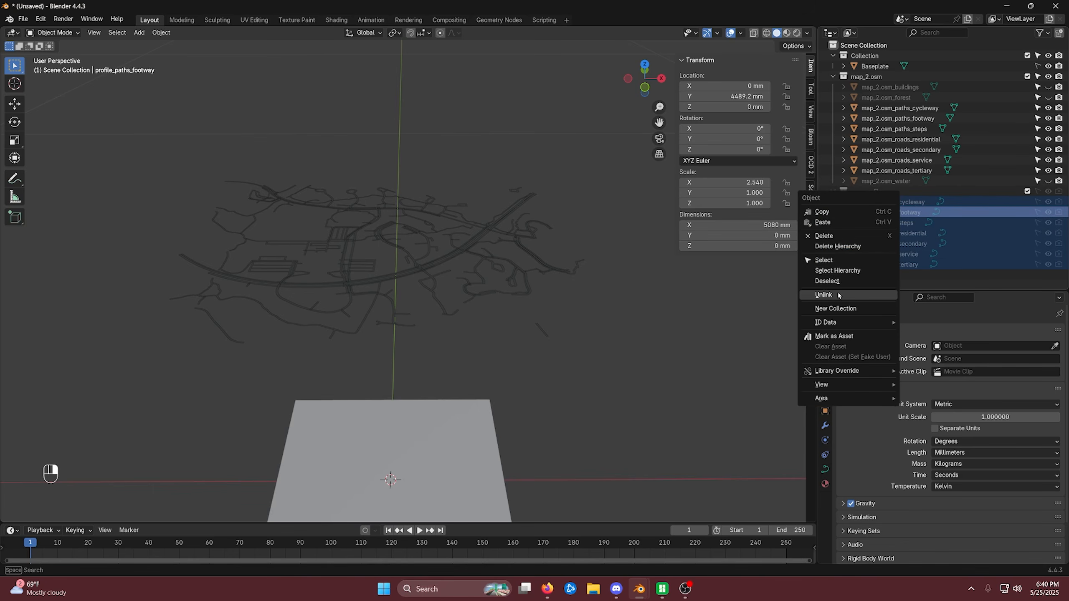
{"action": "left_click", "coordinate": [839, 240]}
{"action": "right_click", "coordinate": [877, 190]}
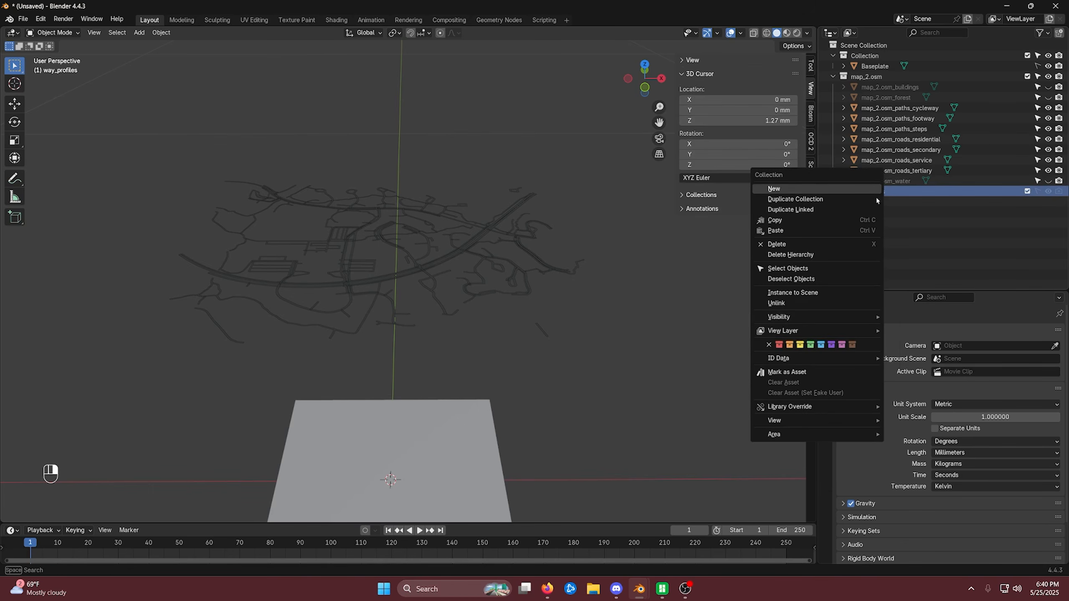
{"action": "left_click", "coordinate": [800, 248]}
Examine the converted road meshes above the Baseplate, selecting map_2.osm_roads_secondary to check its dimensions
{"action": "scroll", "coordinate": [619, 241], "scroll_direction": "up", "scroll_amount": 5}
{"action": "middle_click_drag", "start_coordinate": [618, 241], "coordinate": [601, 260]}
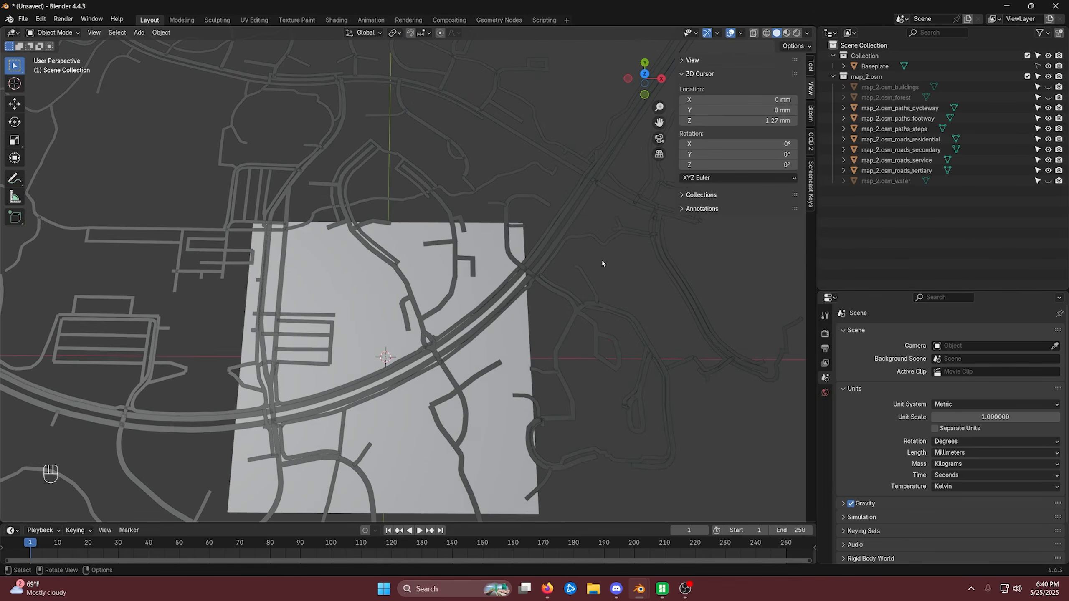
{"action": "scroll", "coordinate": [602, 270], "scroll_direction": "up", "scroll_amount": 2}
{"action": "left_click", "coordinate": [590, 322]}
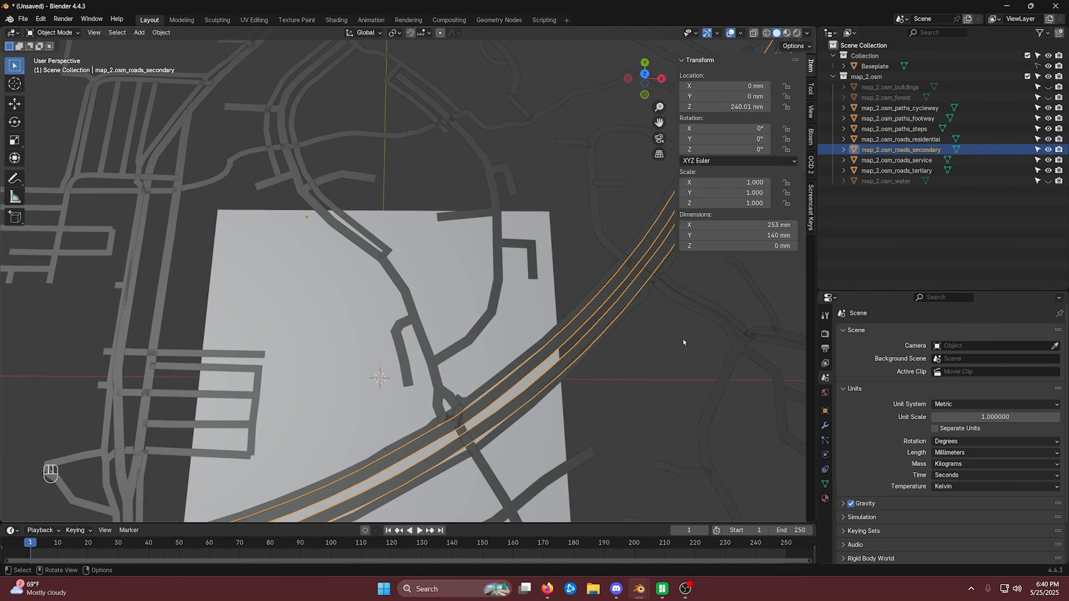
{"action": "left_click", "coordinate": [665, 342]}
{"action": "scroll", "coordinate": [665, 342], "scroll_direction": "down", "scroll_amount": 2}
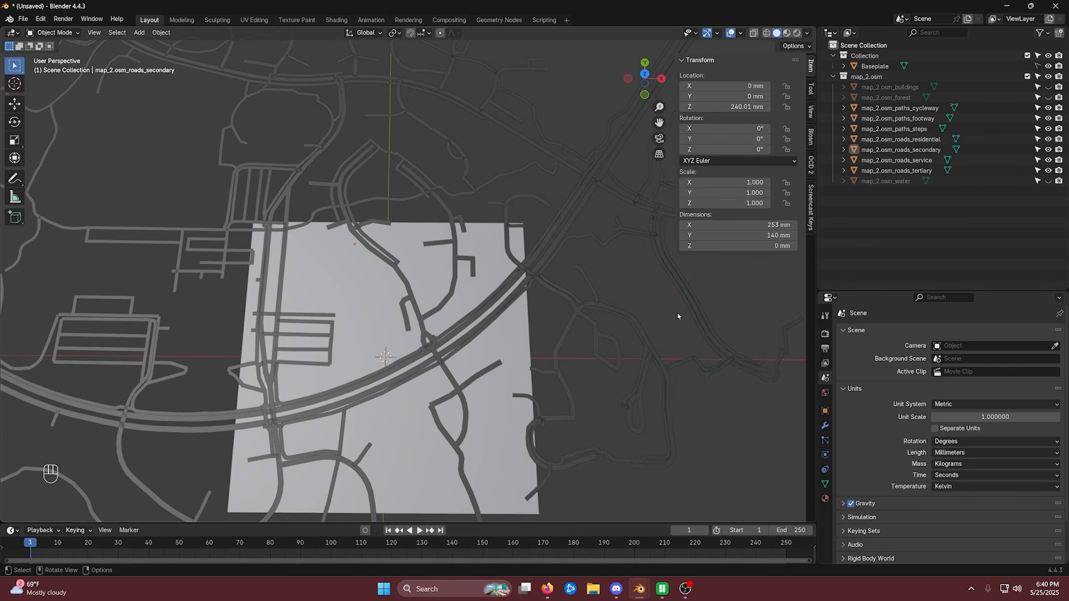
{"action": "scroll", "coordinate": [685, 303], "scroll_direction": "down", "scroll_amount": 1}
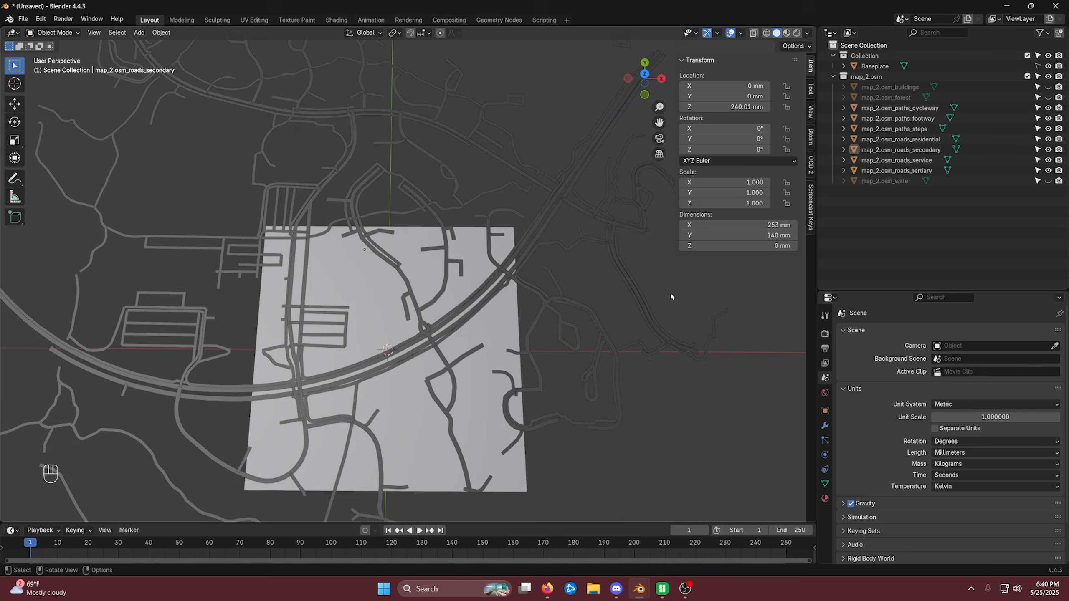
Select all the road and path meshes above the Baseplate and open them together in Edit Mode
{"action": "middle_click_drag", "start_coordinate": [671, 297], "coordinate": [601, 300]}
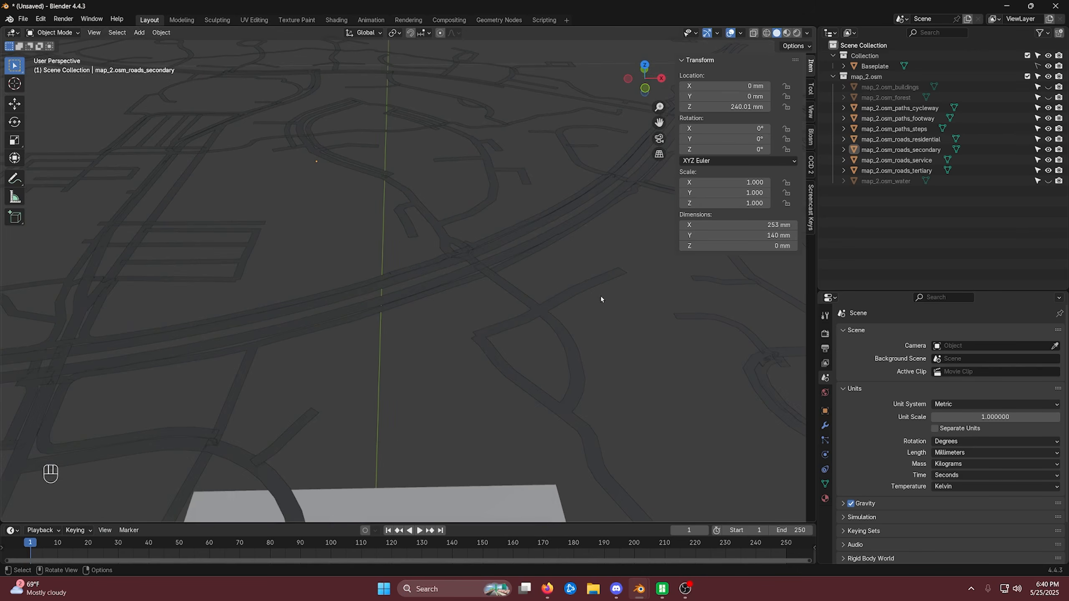
{"action": "key", "text": "KP_1"}
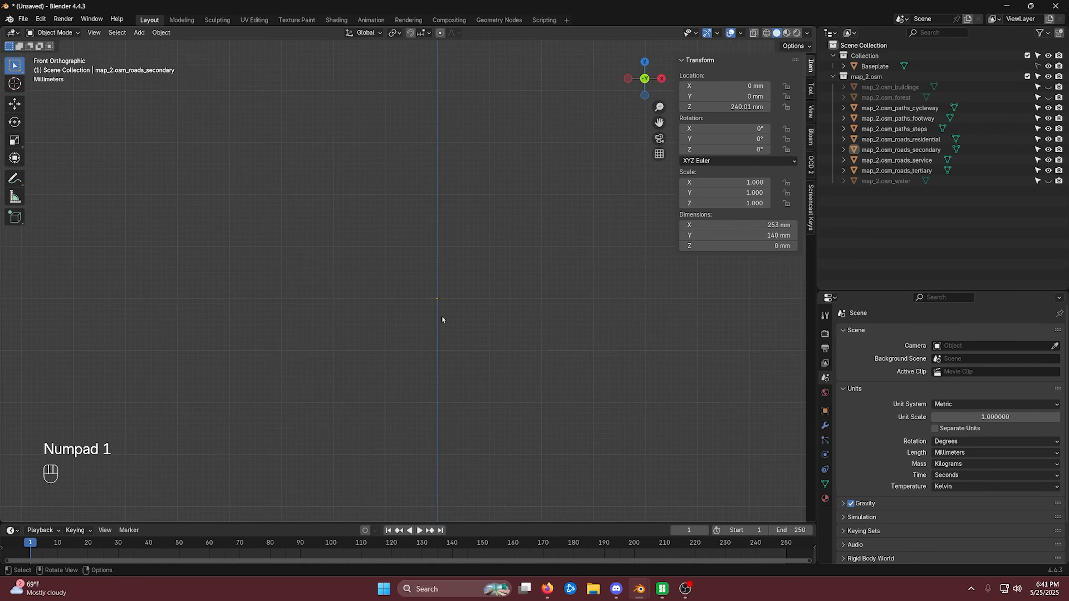
{"action": "middle_click_drag", "start_coordinate": [442, 318], "coordinate": [413, 267], "text": "shift"}
{"action": "left_click_drag", "start_coordinate": [120, 183], "coordinate": [645, 406]}
{"action": "middle_click_drag", "start_coordinate": [590, 379], "coordinate": [577, 358]}
{"action": "left_click", "coordinate": [53, 33]}
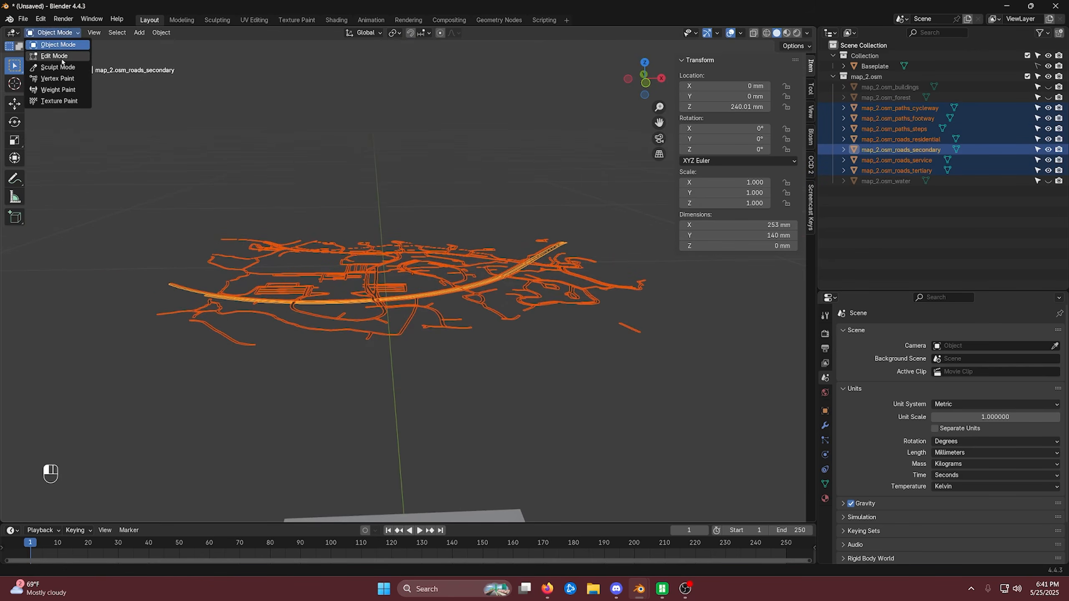
{"action": "left_click", "coordinate": [54, 55]}
Extrude all vertices of the road and path meshes 2 mm along the global Z axis
{"action": "scroll", "coordinate": [398, 292], "scroll_direction": "up", "scroll_amount": 10}
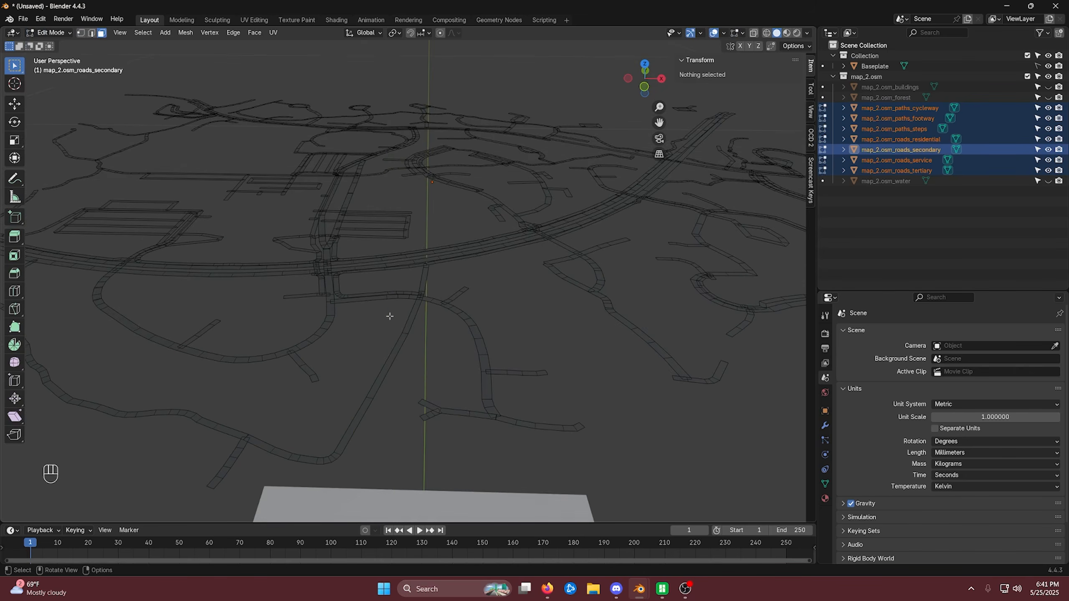
{"action": "key", "text": "1"}
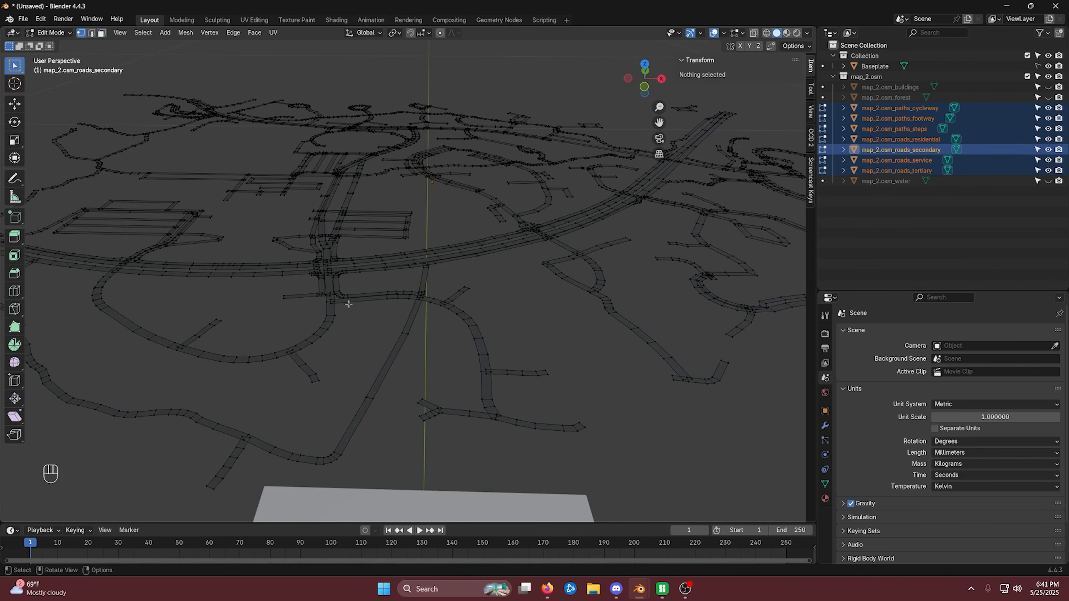
{"action": "scroll", "coordinate": [349, 304], "scroll_direction": "down", "scroll_amount": 3}
{"action": "key", "text": "a"}
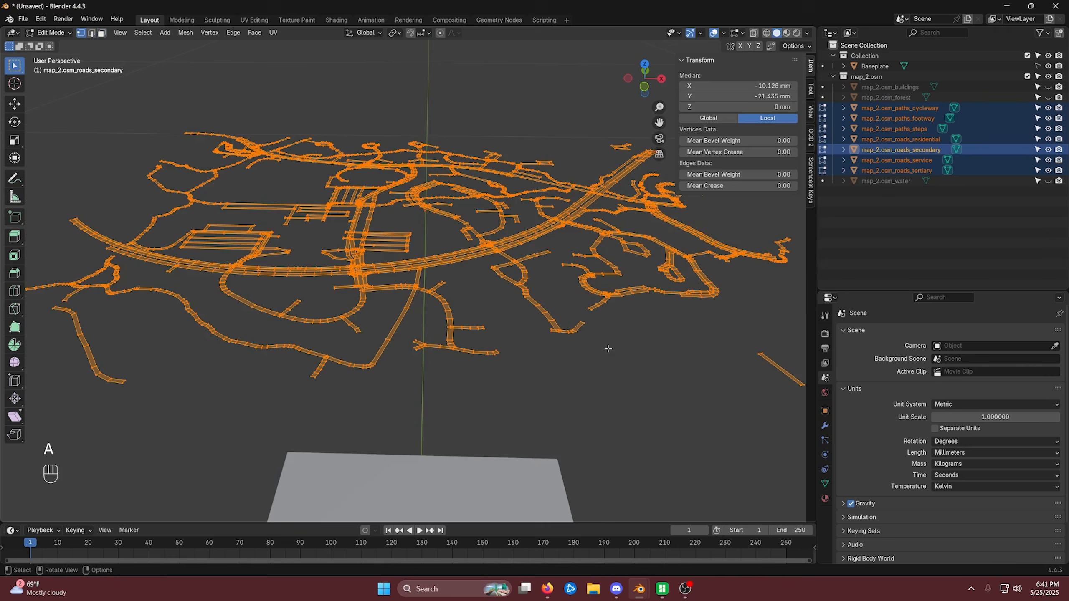
{"action": "key", "text": "e"}
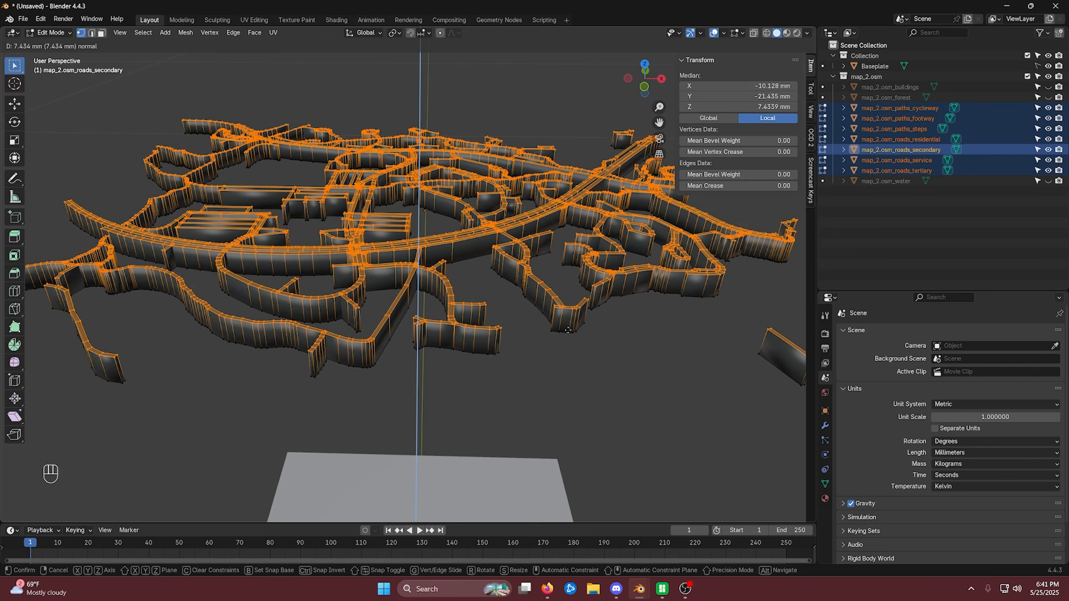
{"action": "key", "text": "z"}
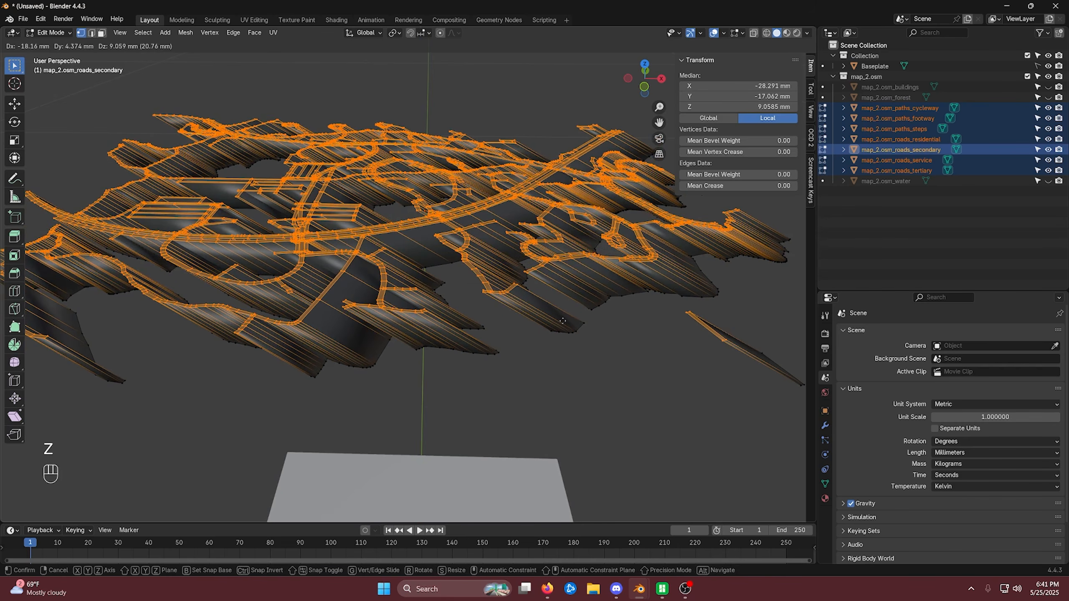
{"action": "key", "text": "z"}
{"action": "key", "text": "z"}
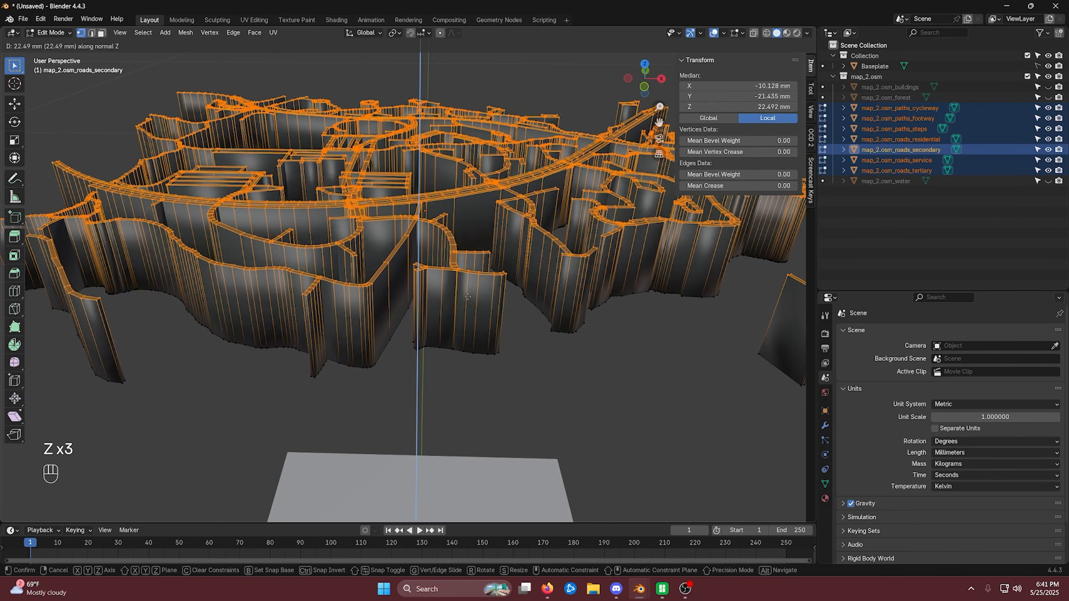
{"action": "key", "text": "z"}
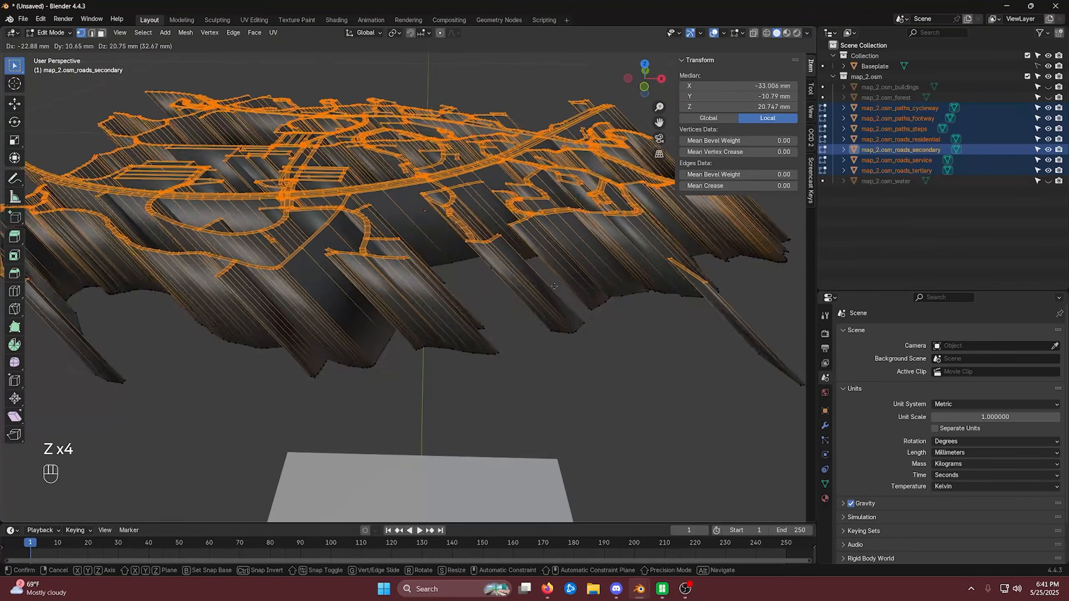
{"action": "key", "text": "z"}
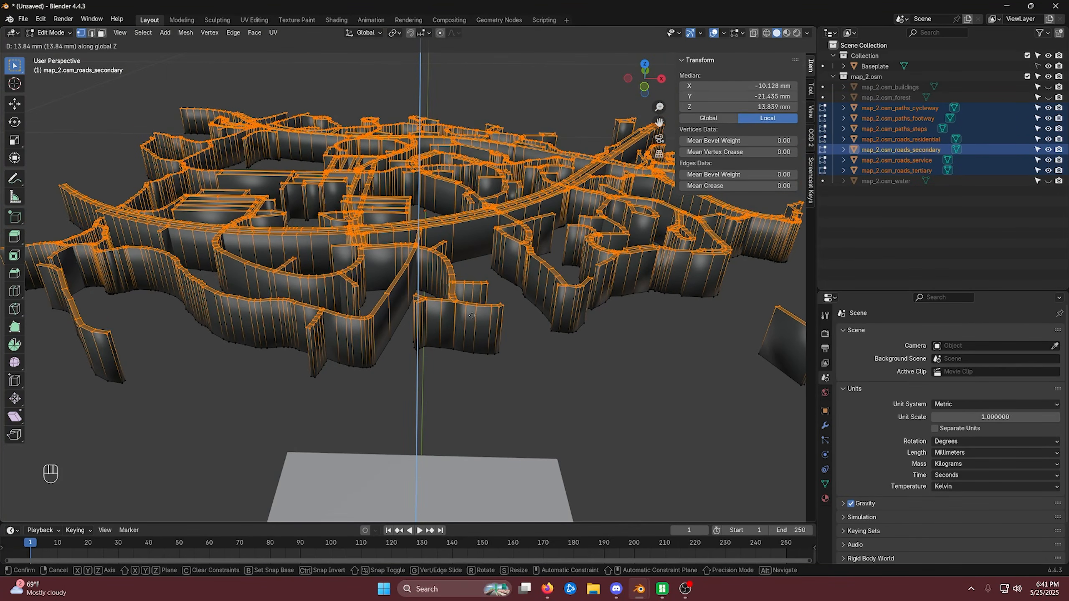
{"action": "key", "text": "KP_2"}
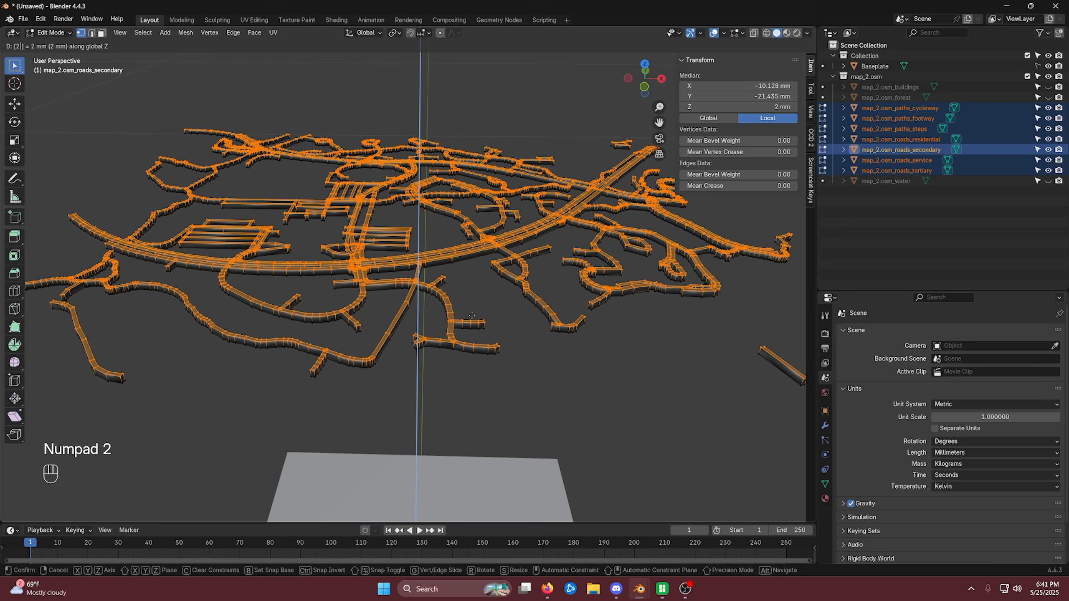
{"action": "key", "text": "KP_Enter"}
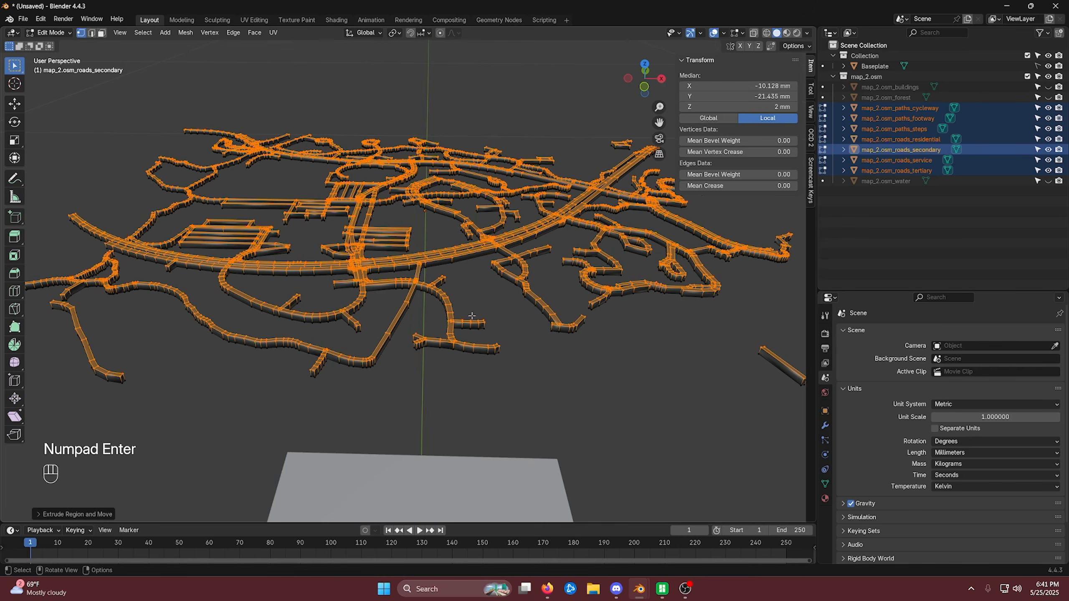
Return to Object Mode, shade the extruded road and path meshes flat and inspect the result up close
{"action": "scroll", "coordinate": [469, 284], "scroll_direction": "up", "scroll_amount": 3}
{"action": "scroll", "coordinate": [469, 283], "scroll_direction": "down", "scroll_amount": 3}
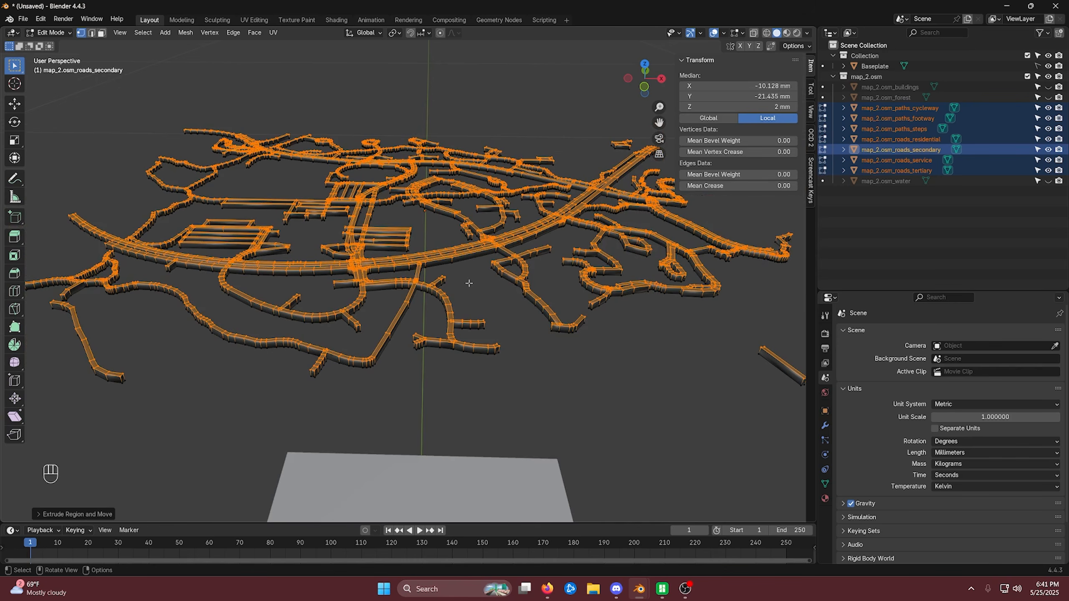
{"action": "left_click", "coordinate": [59, 33]}
{"action": "left_click", "coordinate": [55, 43]}
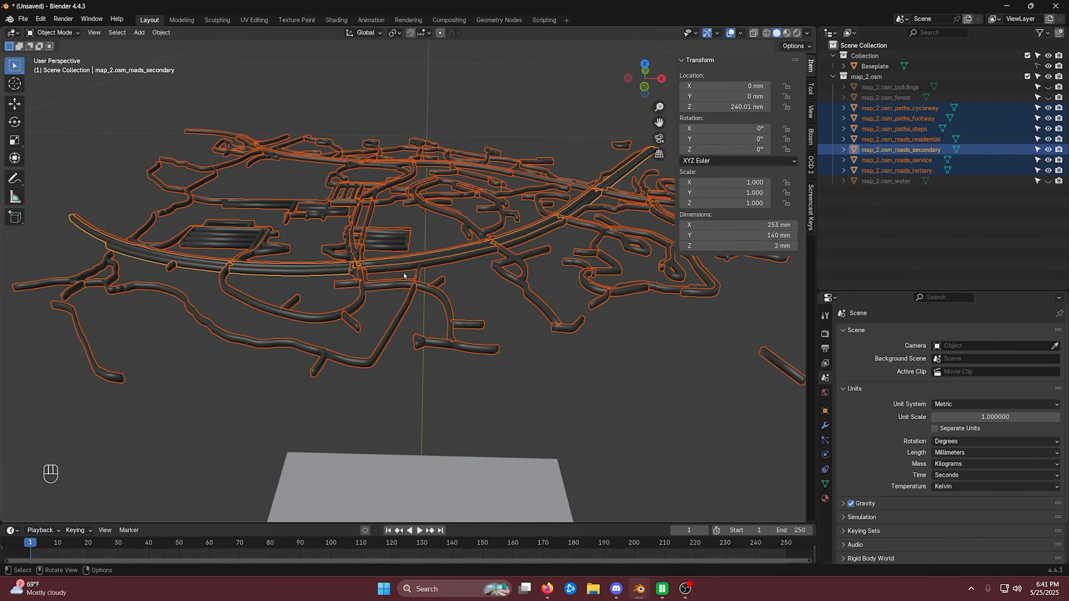
{"action": "right_click", "coordinate": [365, 270]}
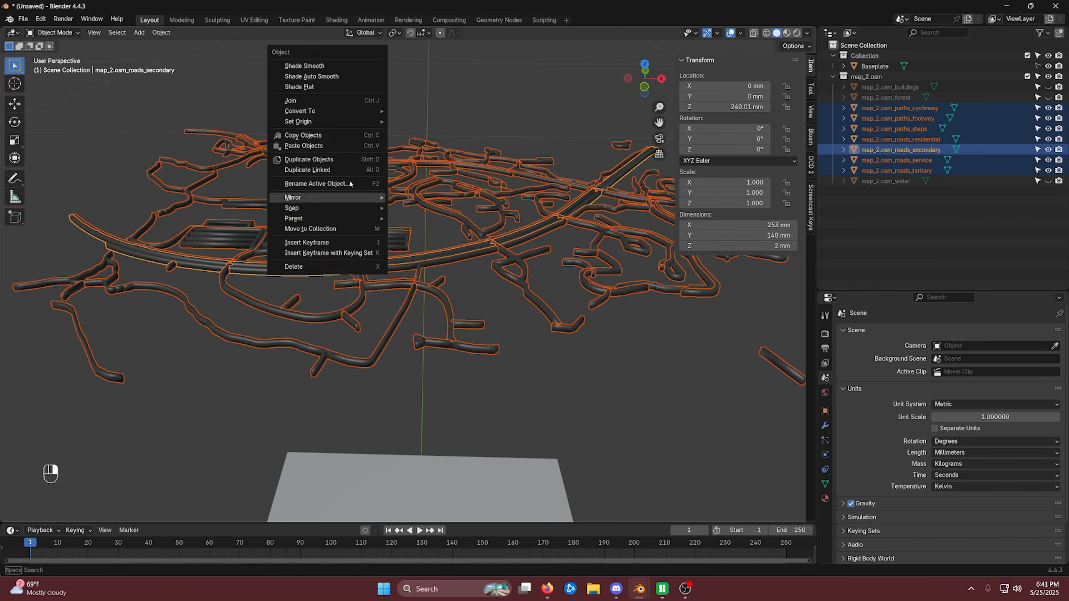
{"action": "left_click", "coordinate": [320, 87]}
{"action": "left_click", "coordinate": [489, 294]}
{"action": "scroll", "coordinate": [467, 303], "scroll_direction": "up", "scroll_amount": 4}
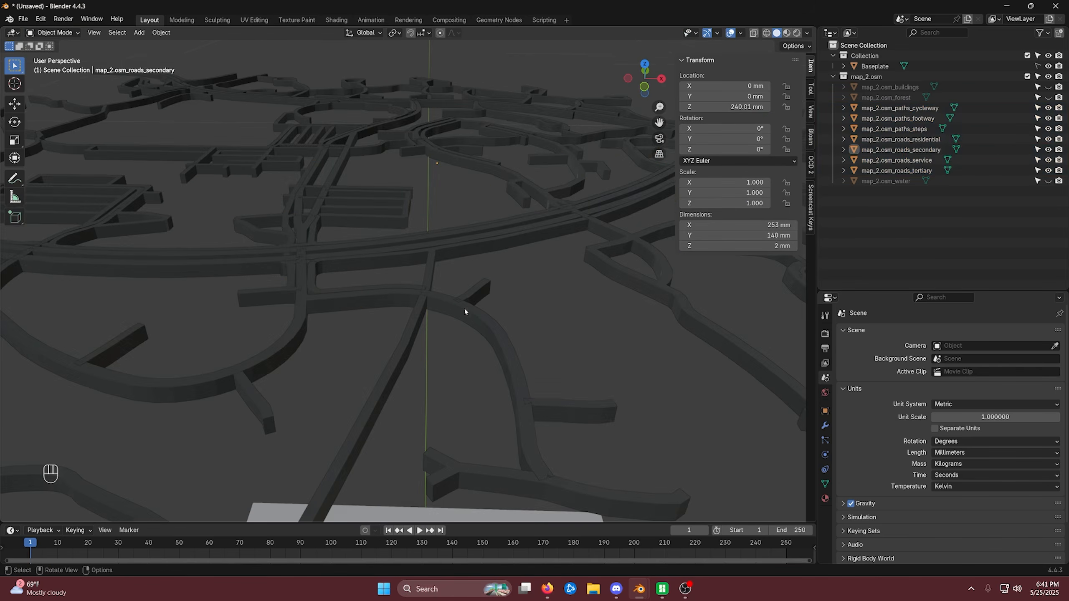
{"action": "left_click", "coordinate": [428, 272]}
{"action": "left_click", "coordinate": [506, 283]}
{"action": "scroll", "coordinate": [497, 333], "scroll_direction": "up", "scroll_amount": 4}
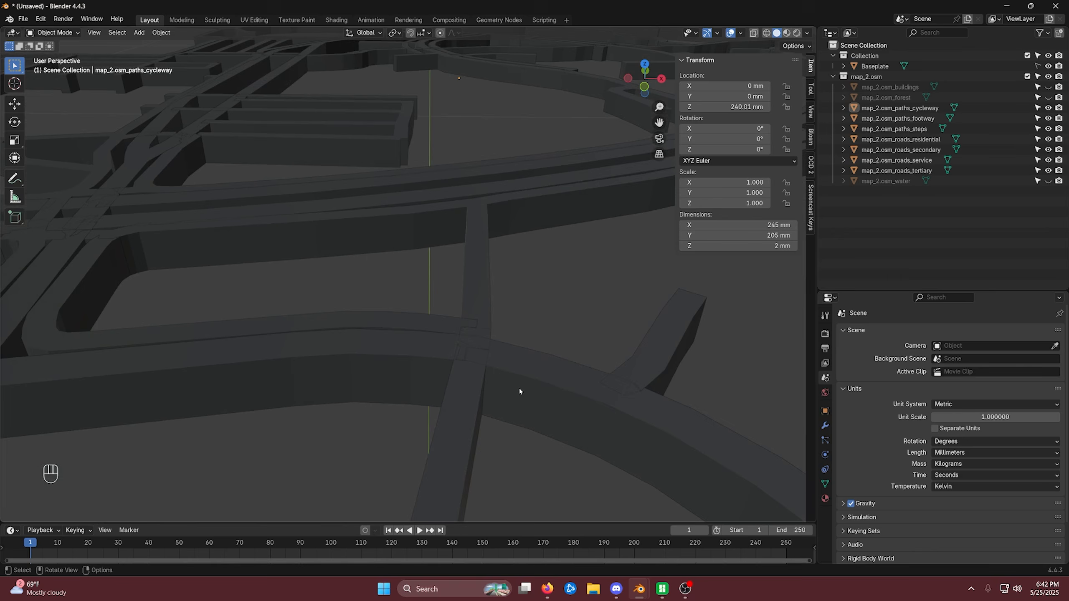
{"action": "scroll", "coordinate": [514, 379], "scroll_direction": "down", "scroll_amount": 8}
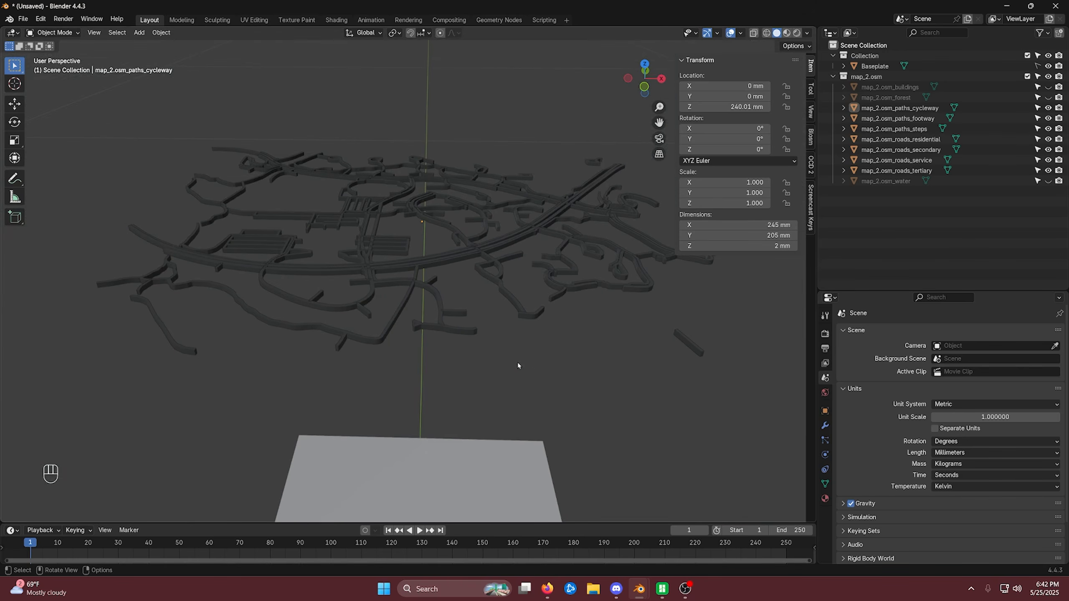
Unhide map_2.osm_forest, map_2.osm_buildings and map_2.osm_water in the viewport
{"action": "left_click", "coordinate": [1048, 97]}
{"action": "left_click", "coordinate": [1048, 87]}
{"action": "left_click", "coordinate": [1049, 181]}
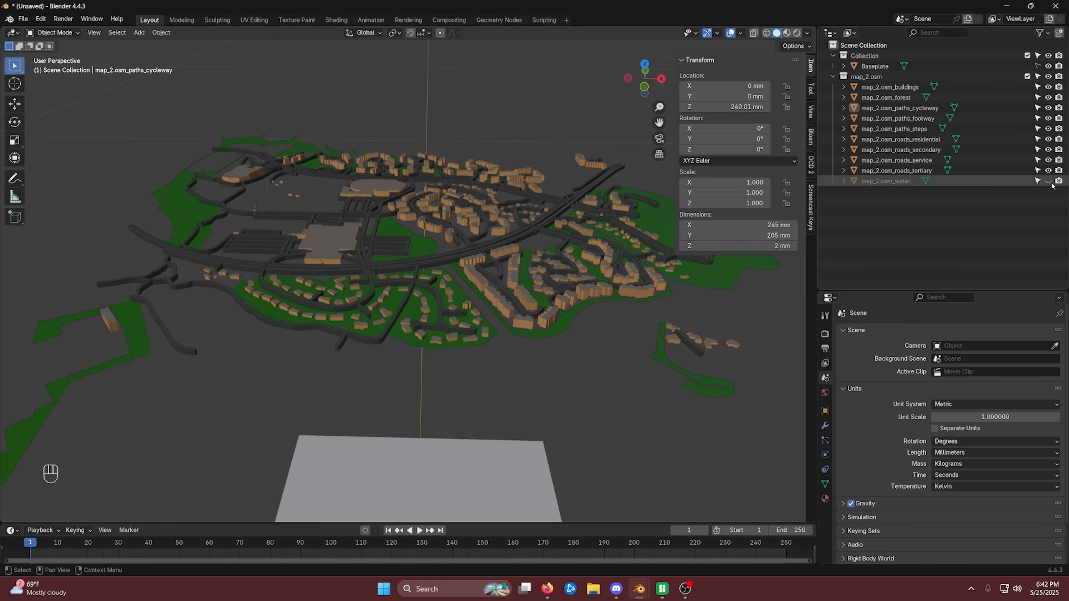
Examine the complete map above the Baseplate from several angles, selecting the water and forest meshes to check their dimensions
{"action": "scroll", "coordinate": [566, 368], "scroll_direction": "down", "scroll_amount": 3}
{"action": "middle_click_drag", "start_coordinate": [584, 359], "coordinate": [645, 406]}
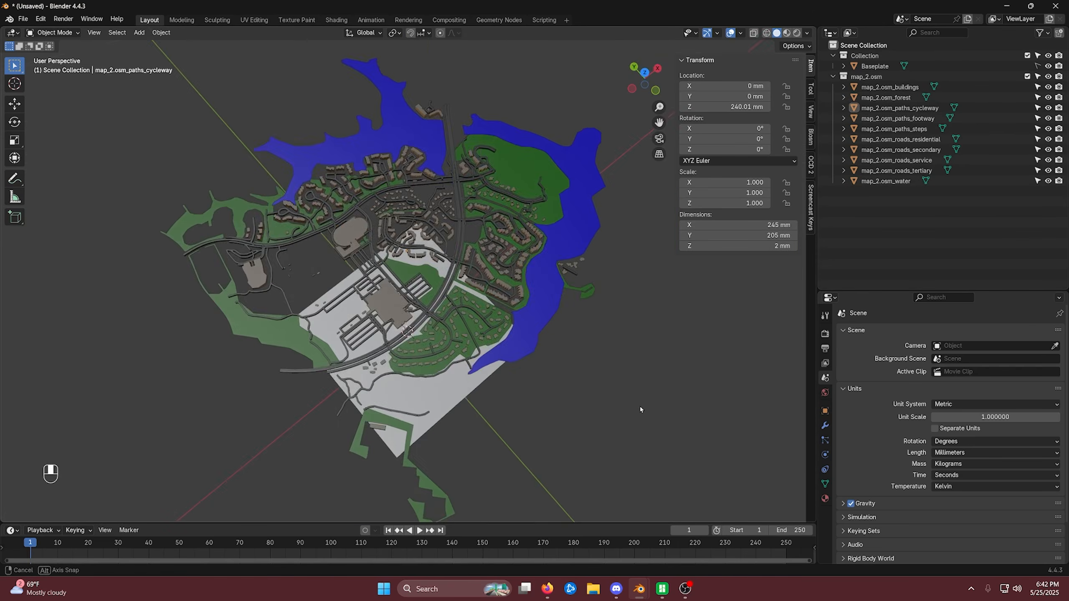
{"action": "scroll", "coordinate": [617, 382], "scroll_direction": "up", "scroll_amount": 6}
{"action": "scroll", "coordinate": [616, 382], "scroll_direction": "down", "scroll_amount": 5}
{"action": "middle_click_drag", "start_coordinate": [558, 363], "coordinate": [499, 398]}
{"action": "scroll", "coordinate": [484, 375], "scroll_direction": "up", "scroll_amount": 4}
{"action": "left_click", "coordinate": [666, 347]}
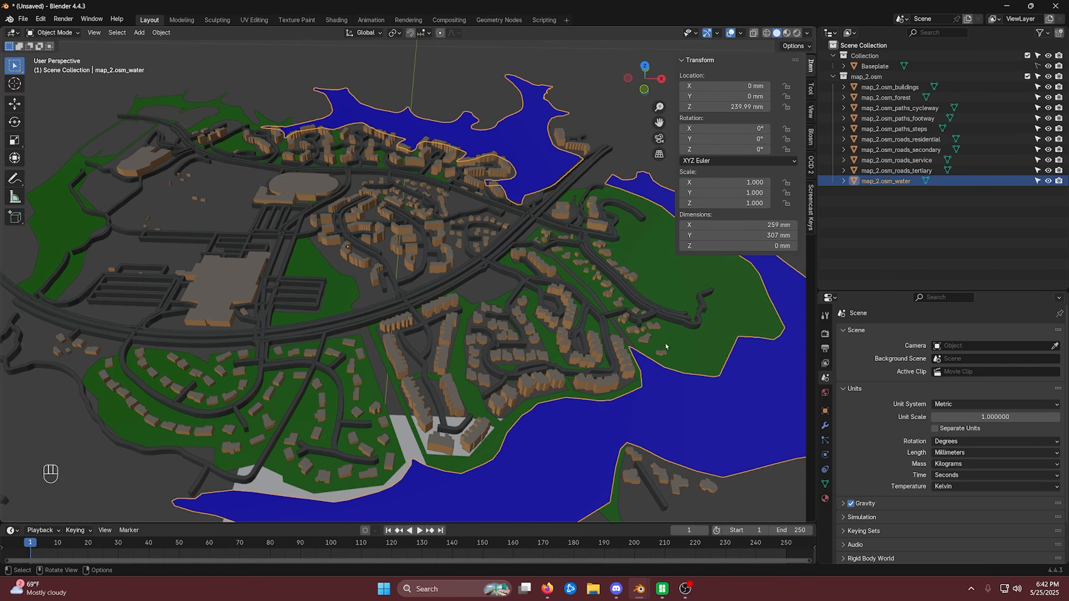
{"action": "left_click", "coordinate": [705, 348]}
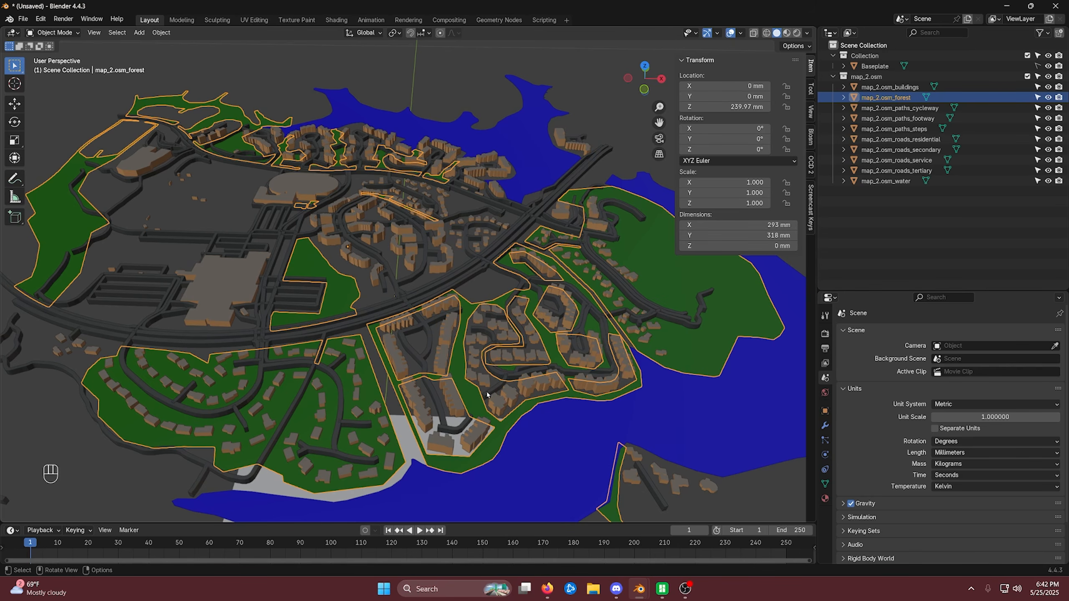
{"action": "scroll", "coordinate": [480, 404], "scroll_direction": "down", "scroll_amount": 2}
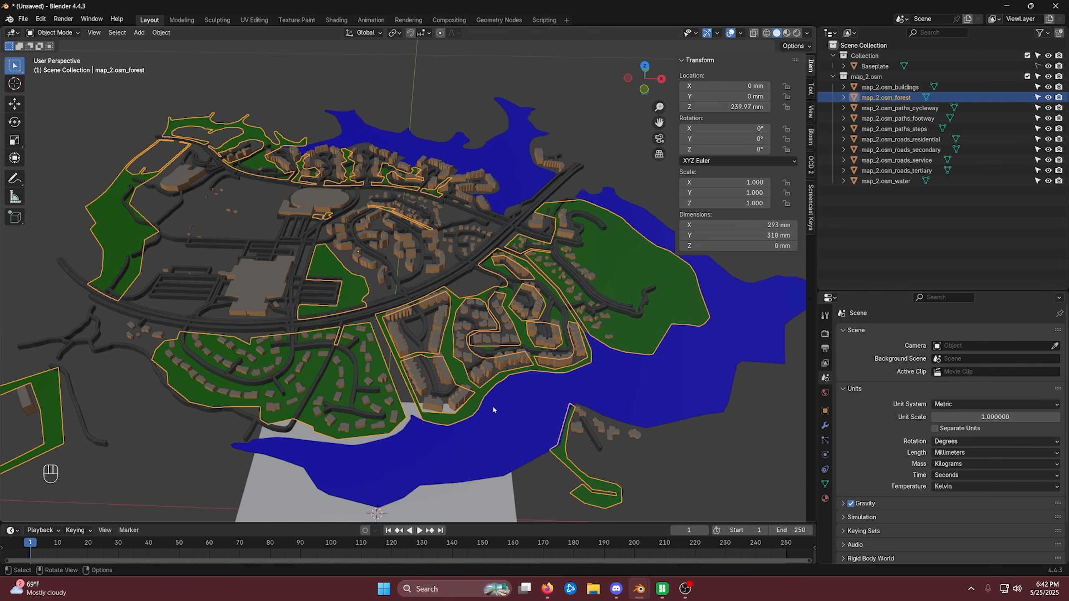
{"action": "scroll", "coordinate": [493, 410], "scroll_direction": "down", "scroll_amount": 5}
{"action": "left_click", "coordinate": [570, 229]}
{"action": "scroll", "coordinate": [564, 336], "scroll_direction": "up", "scroll_amount": 6}
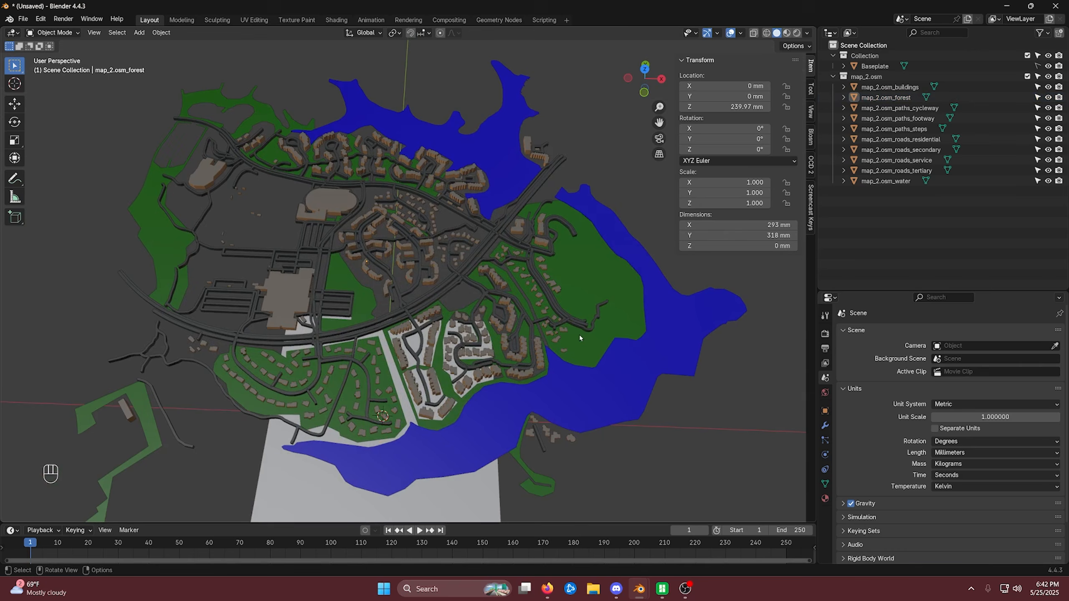
{"action": "scroll", "coordinate": [580, 334], "scroll_direction": "down", "scroll_amount": 3}
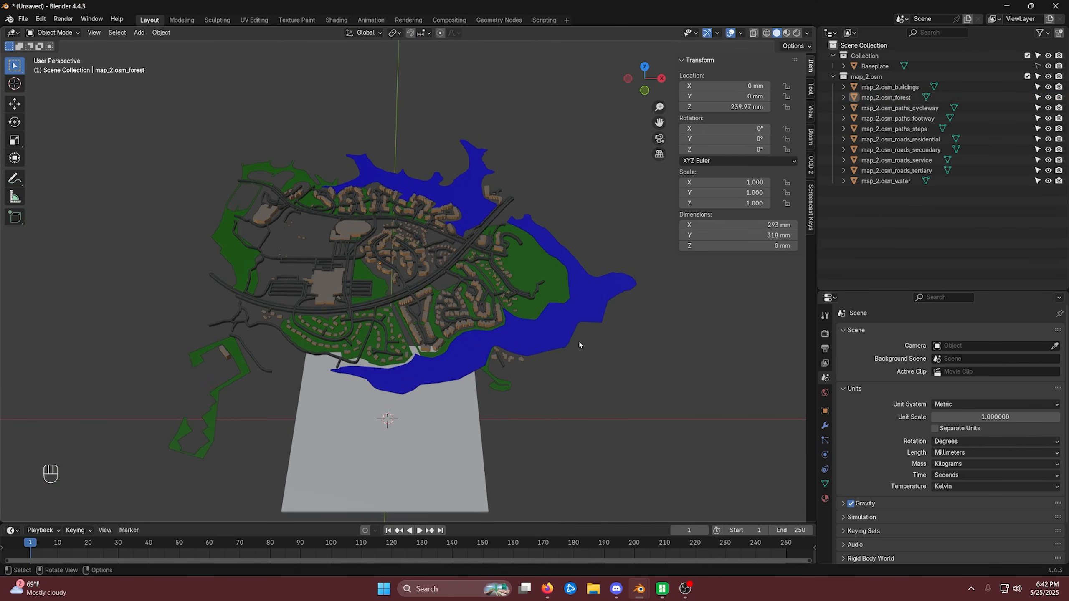
{"action": "scroll", "coordinate": [605, 353], "scroll_direction": "up", "scroll_amount": 5}
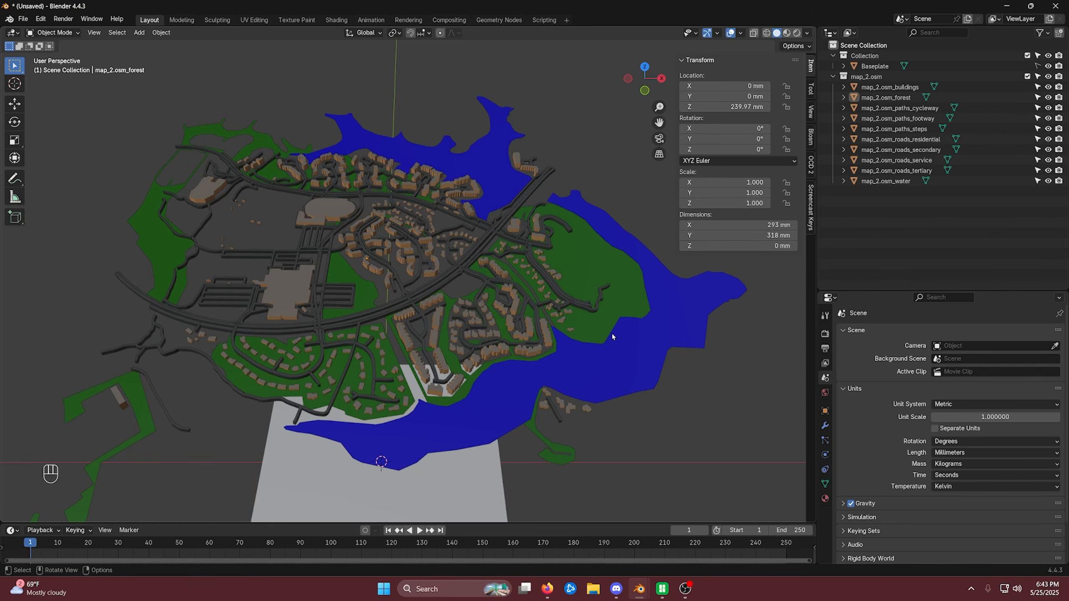
{"action": "scroll", "coordinate": [626, 305], "scroll_direction": "down", "scroll_amount": 1}
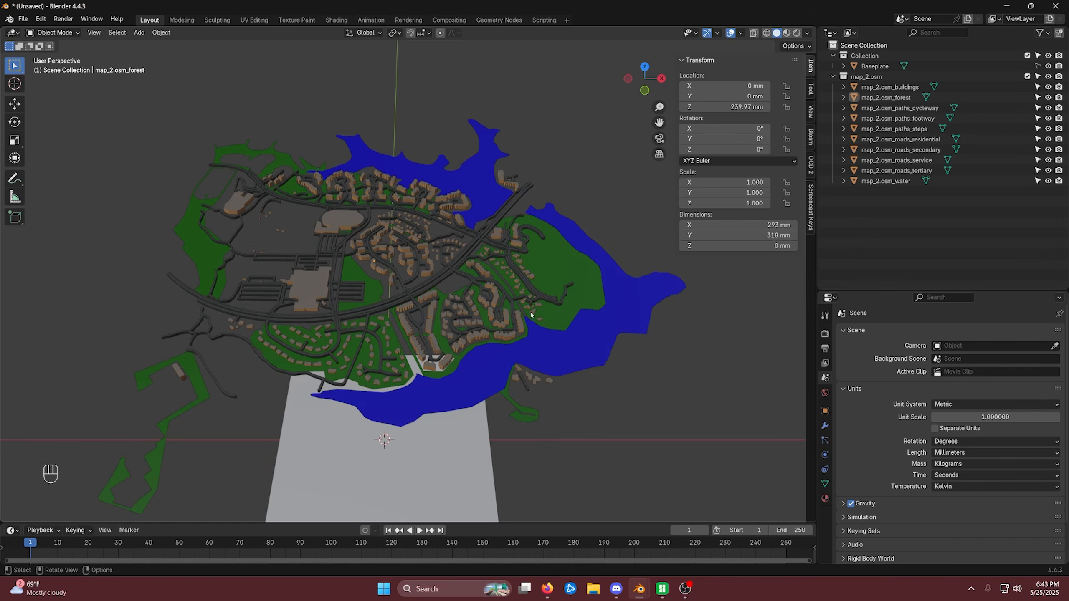
{"action": "scroll", "coordinate": [531, 315], "scroll_direction": "up", "scroll_amount": 3}
{"action": "middle_click_drag", "start_coordinate": [532, 315], "coordinate": [488, 325]}
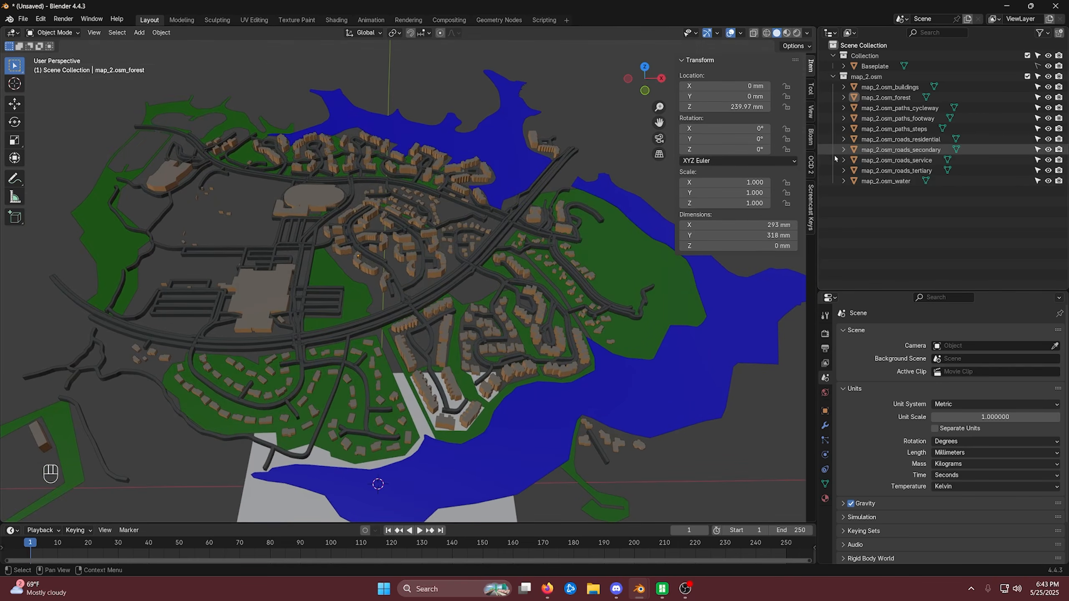
Select the buildings, forest and water meshes in turn to compare their dimensions and extents
{"action": "left_click", "coordinate": [275, 310]}
{"action": "middle_click_drag", "start_coordinate": [275, 310], "coordinate": [336, 295], "text": "shift"}
{"action": "left_click", "coordinate": [675, 443]}
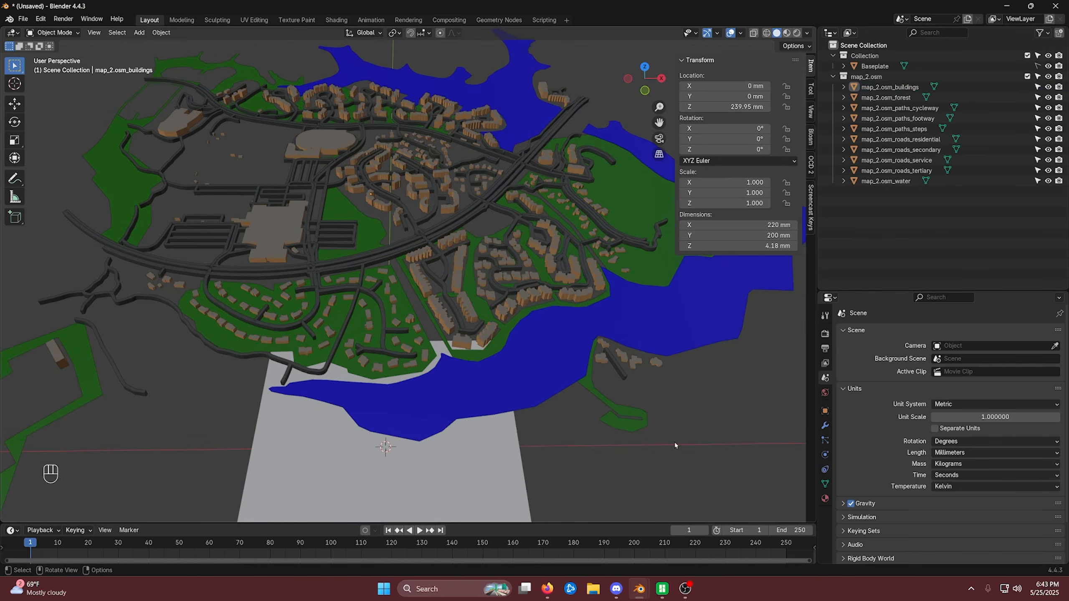
{"action": "middle_click_drag", "start_coordinate": [675, 443], "coordinate": [429, 353], "text": "shift"}
{"action": "scroll", "coordinate": [484, 311], "scroll_direction": "up", "scroll_amount": 2}
{"action": "left_click", "coordinate": [540, 268]}
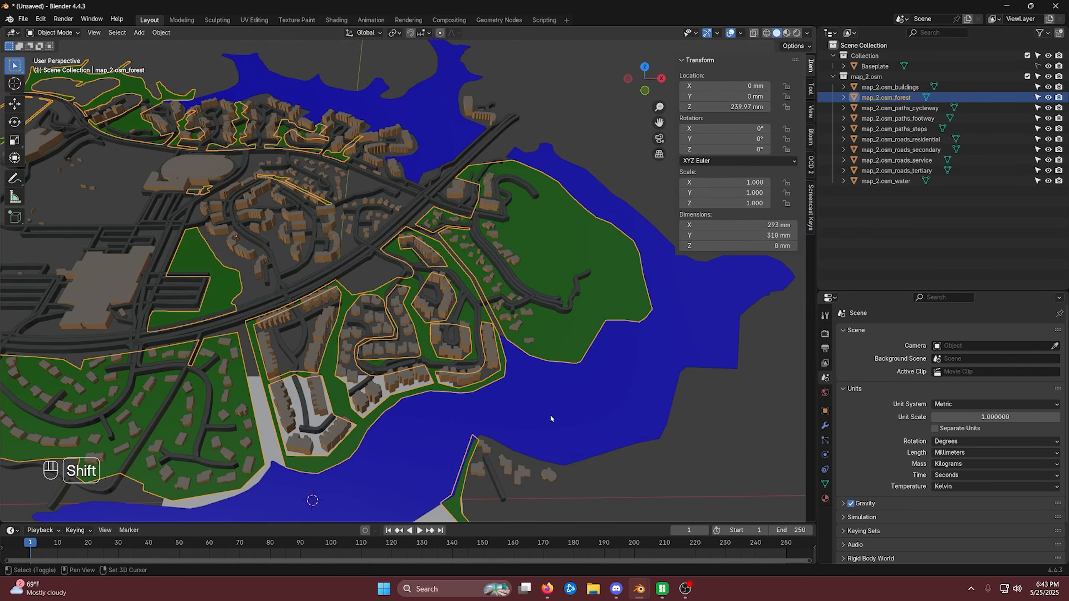
{"action": "left_click", "coordinate": [579, 269]}
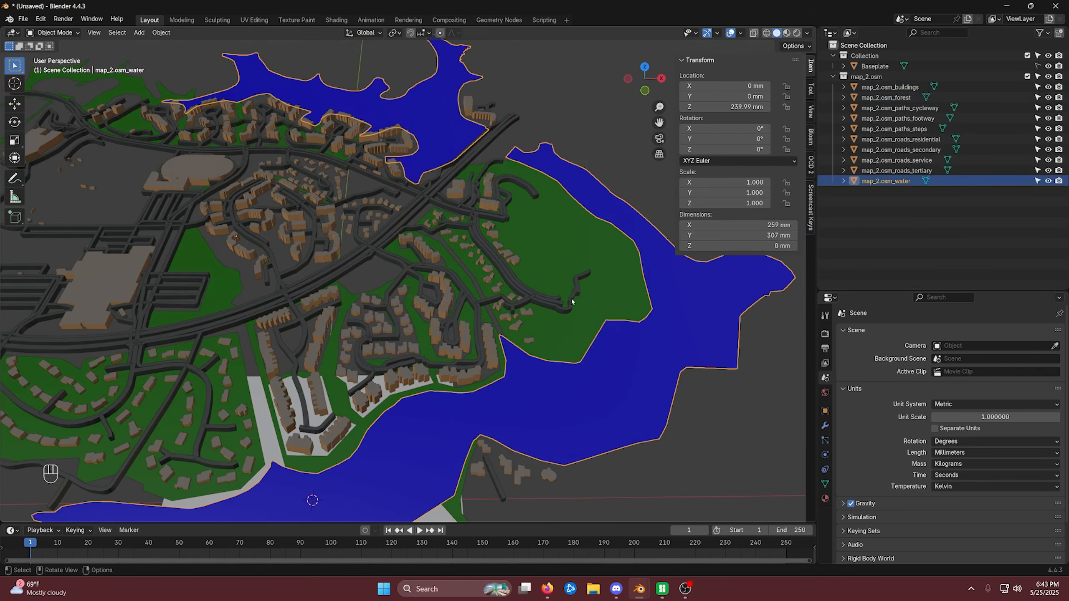
{"action": "left_click", "coordinate": [678, 483]}
{"action": "middle_click_drag", "start_coordinate": [678, 483], "coordinate": [562, 344], "text": "shift"}
Extrude the entire map_2.osm_forest mesh by 0.5 mm and return to Object Mode
{"action": "left_click", "coordinate": [352, 352]}
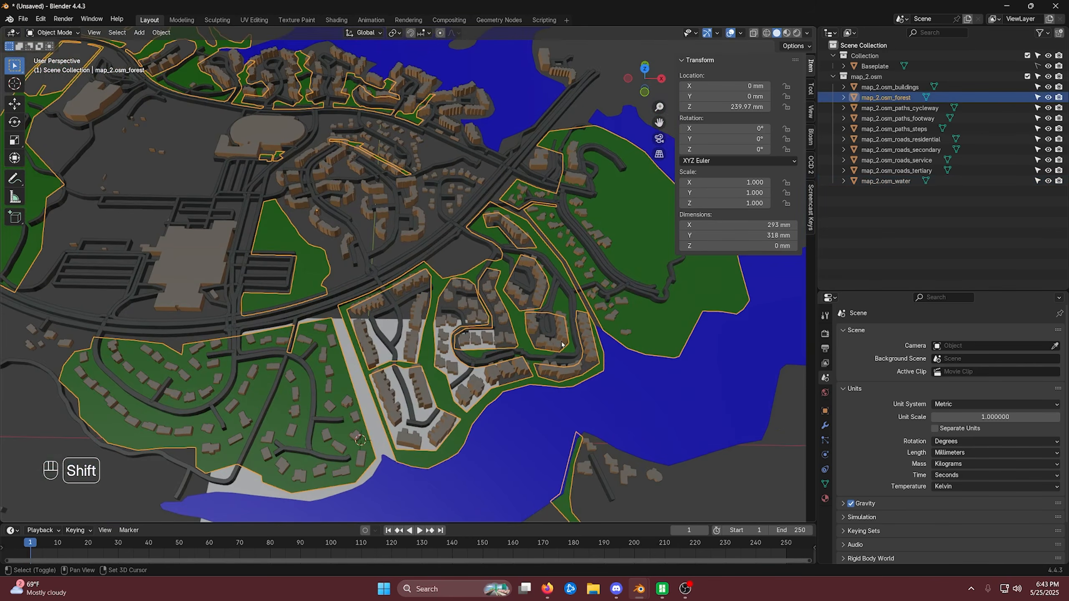
{"action": "scroll", "coordinate": [562, 344], "scroll_direction": "down", "scroll_amount": 3}
{"action": "key", "text": "Tab"}
{"action": "middle_click_drag", "start_coordinate": [567, 291], "coordinate": [589, 305], "text": "shift"}
{"action": "key", "text": "a"}
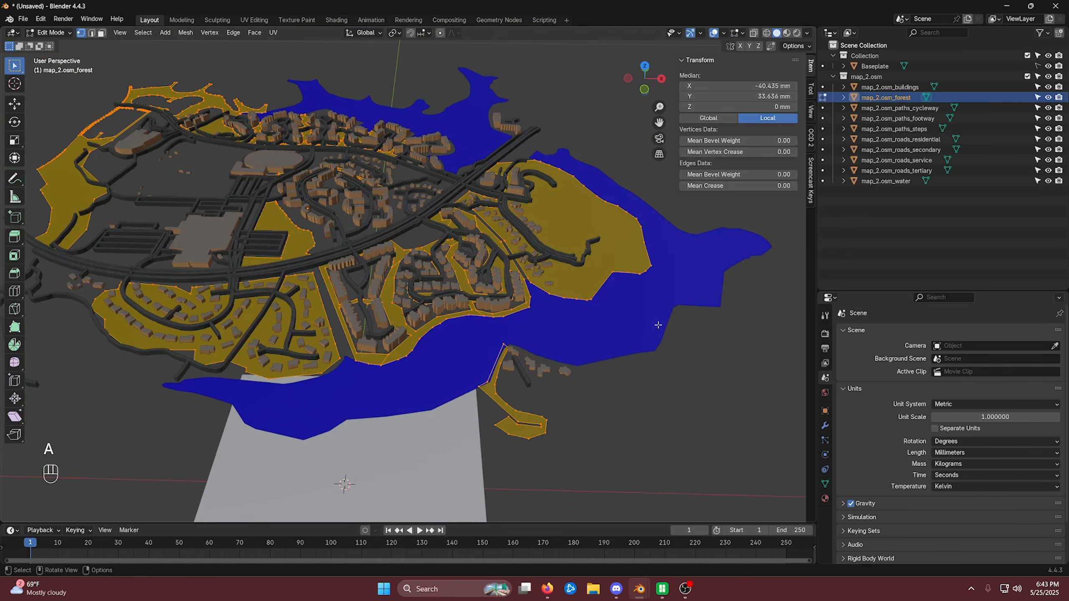
{"action": "key", "text": "e"}
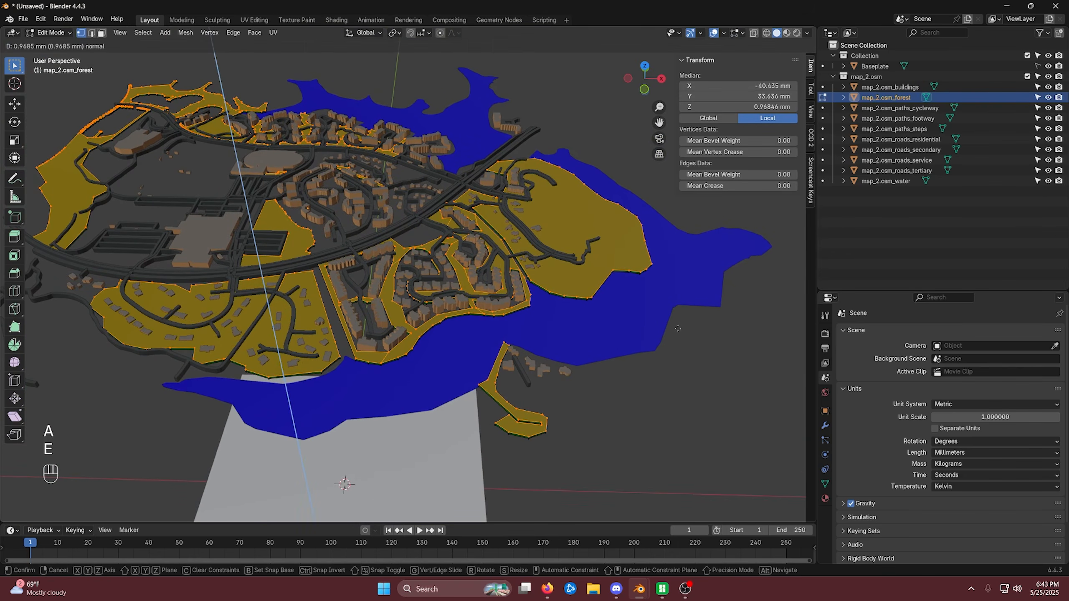
{"action": "type", "text": ".5"}
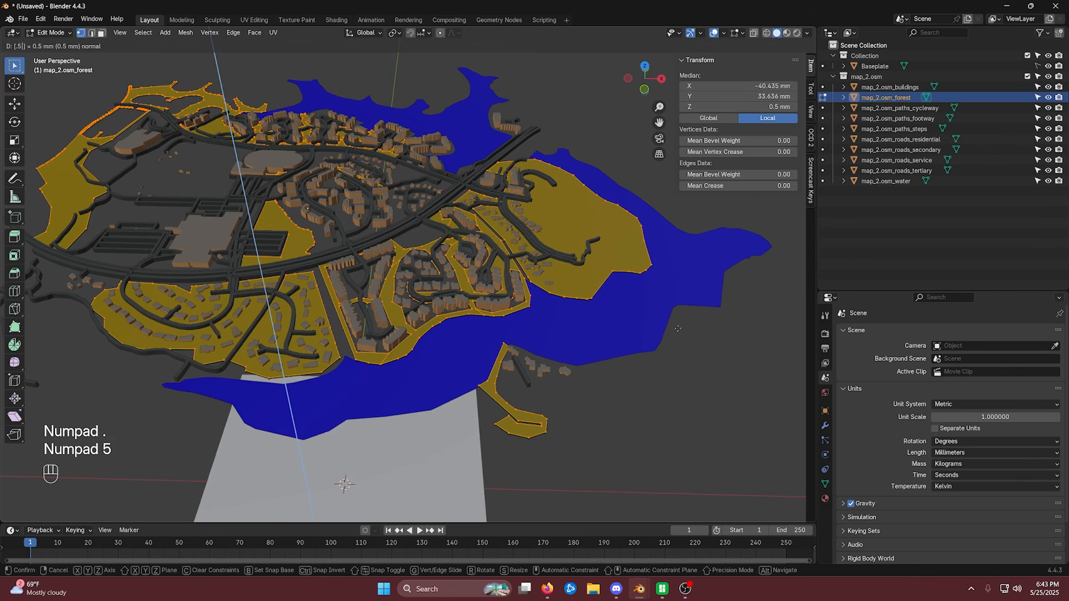
{"action": "key", "text": "KP_Enter"}
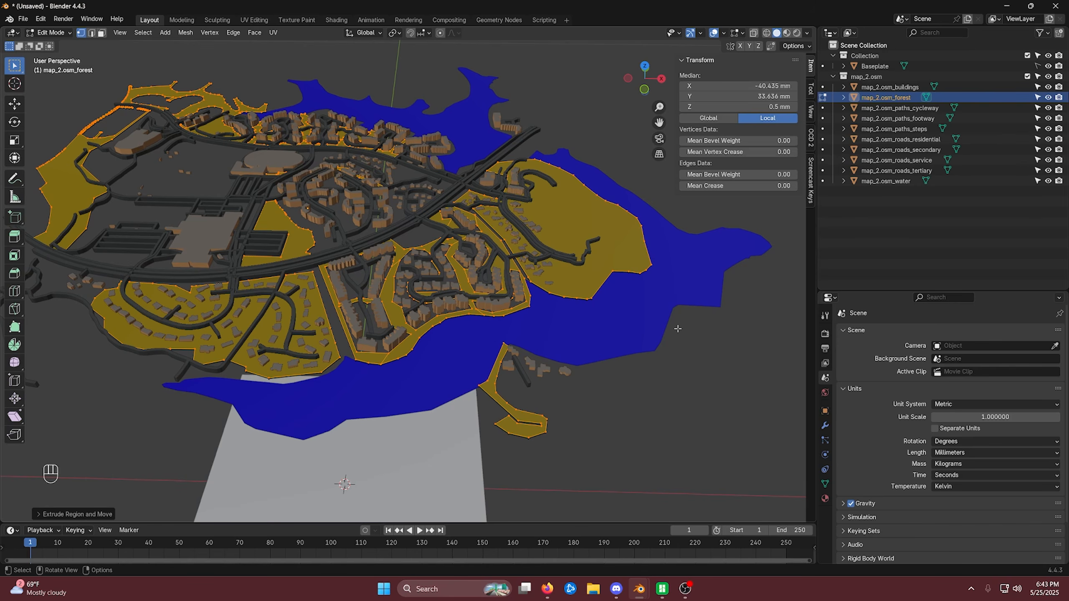
{"action": "key", "text": "Tab"}
Inspect the extruded forest up close, selecting the buildings and forest meshes to compare their thickness
{"action": "scroll", "coordinate": [348, 343], "scroll_direction": "up", "scroll_amount": 6}
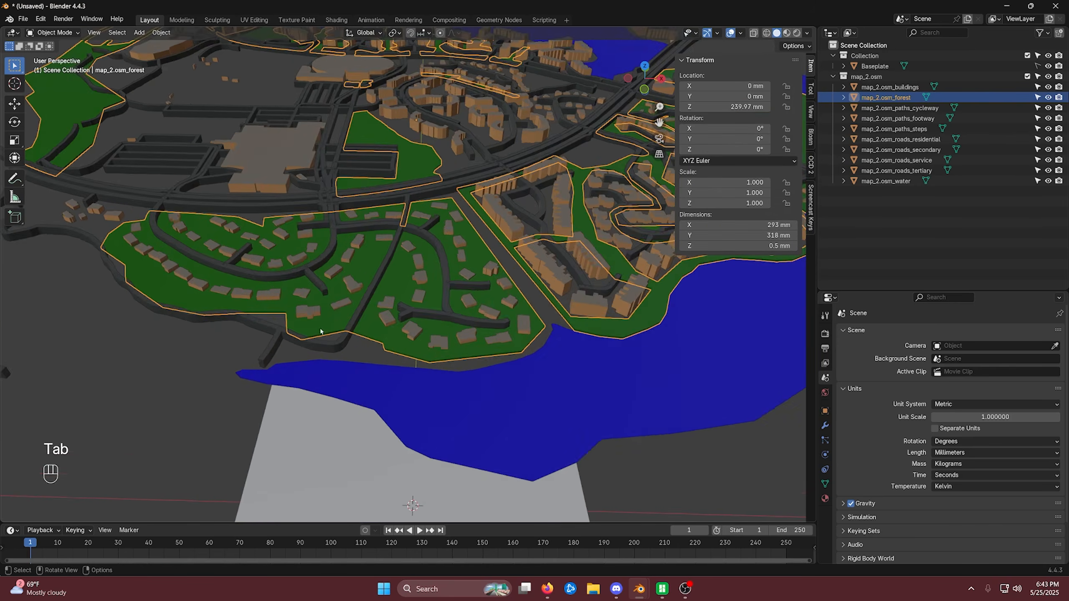
{"action": "middle_click_drag", "start_coordinate": [348, 343], "coordinate": [349, 335]}
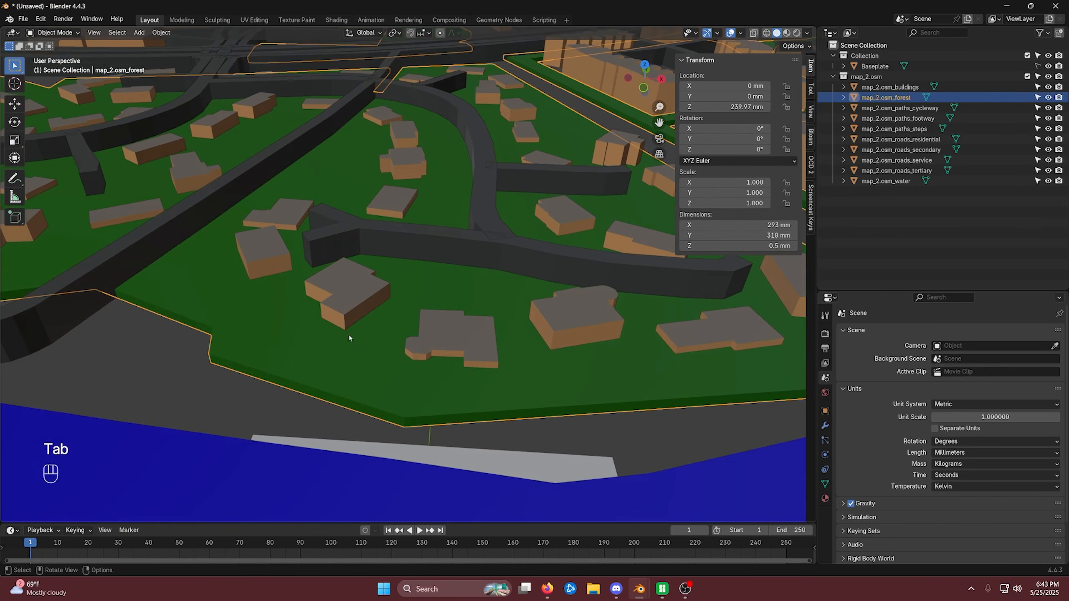
{"action": "left_click", "coordinate": [487, 344]}
{"action": "scroll", "coordinate": [481, 344], "scroll_direction": "down", "scroll_amount": 6}
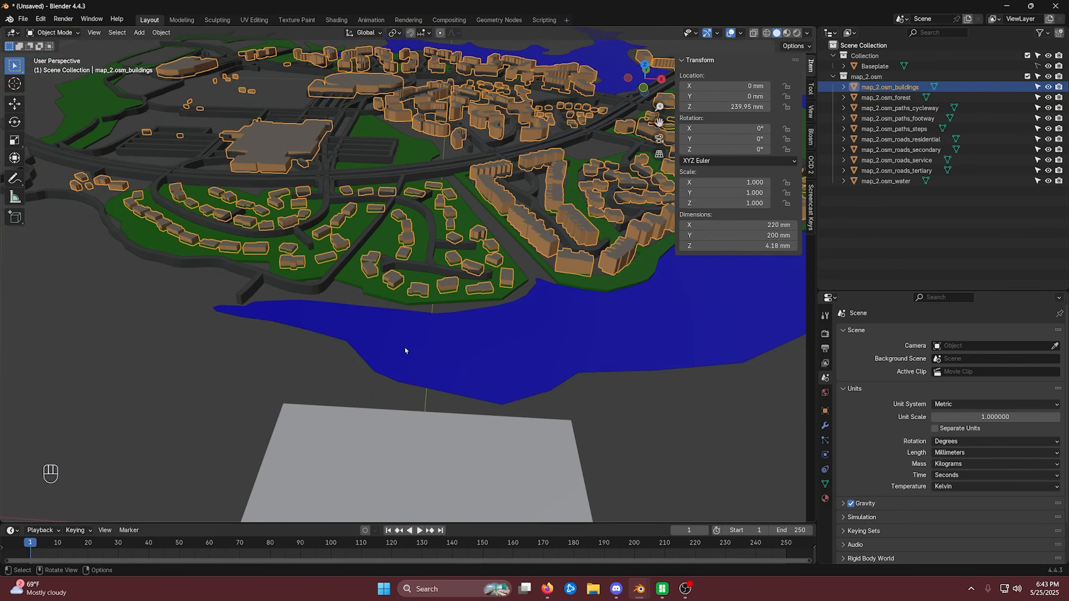
{"action": "left_click", "coordinate": [207, 391]}
{"action": "scroll", "coordinate": [482, 290], "scroll_direction": "down", "scroll_amount": 3}
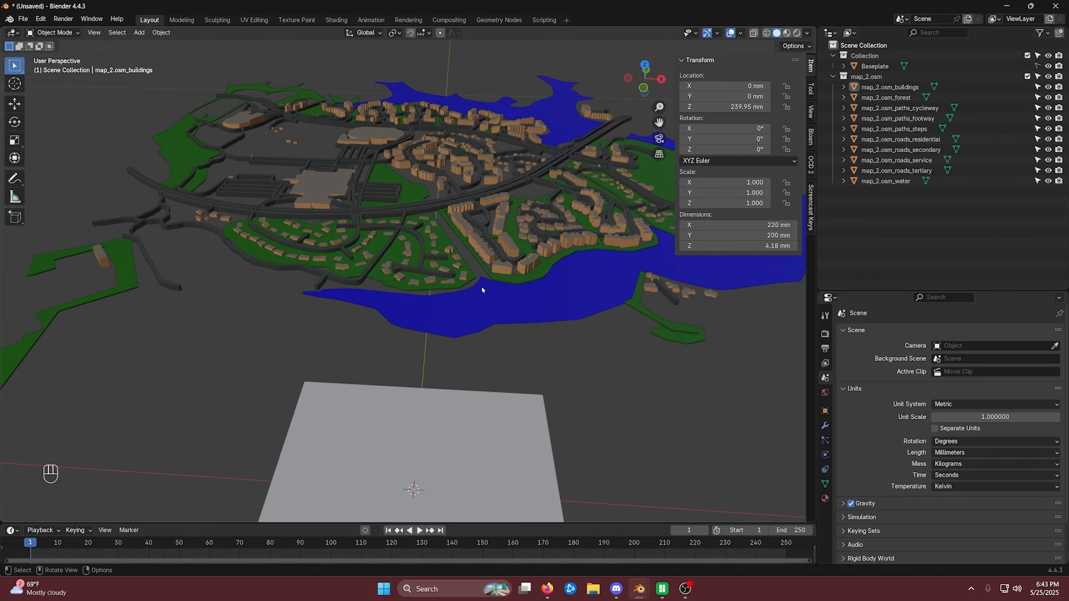
{"action": "left_click", "coordinate": [418, 239]}
{"action": "left_click", "coordinate": [381, 276]}
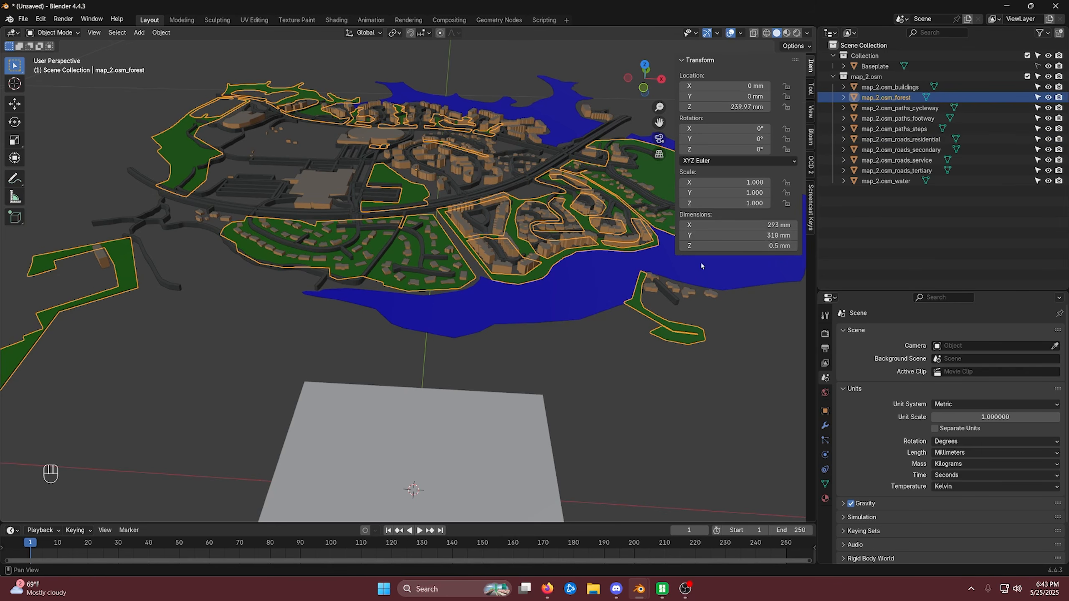
Extrude the entire map_2.osm_water mesh by 1 mm and return to Object Mode
{"action": "left_click", "coordinate": [593, 297]}
{"action": "middle_click_drag", "start_coordinate": [594, 297], "coordinate": [581, 311], "text": "shift"}
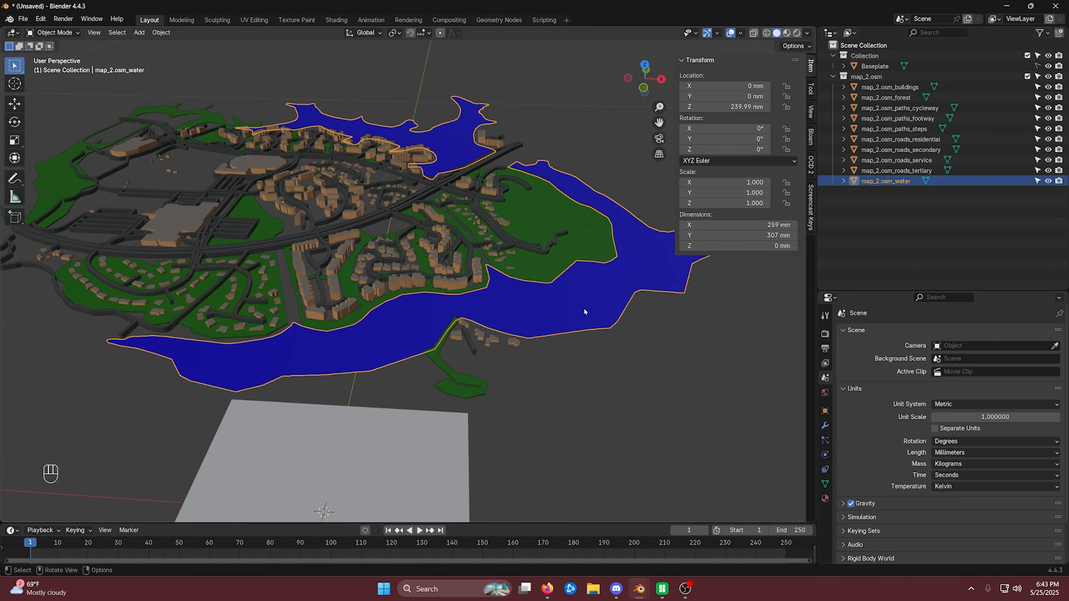
{"action": "key", "text": "Tab"}
{"action": "key", "text": "a"}
{"action": "key", "text": "e"}
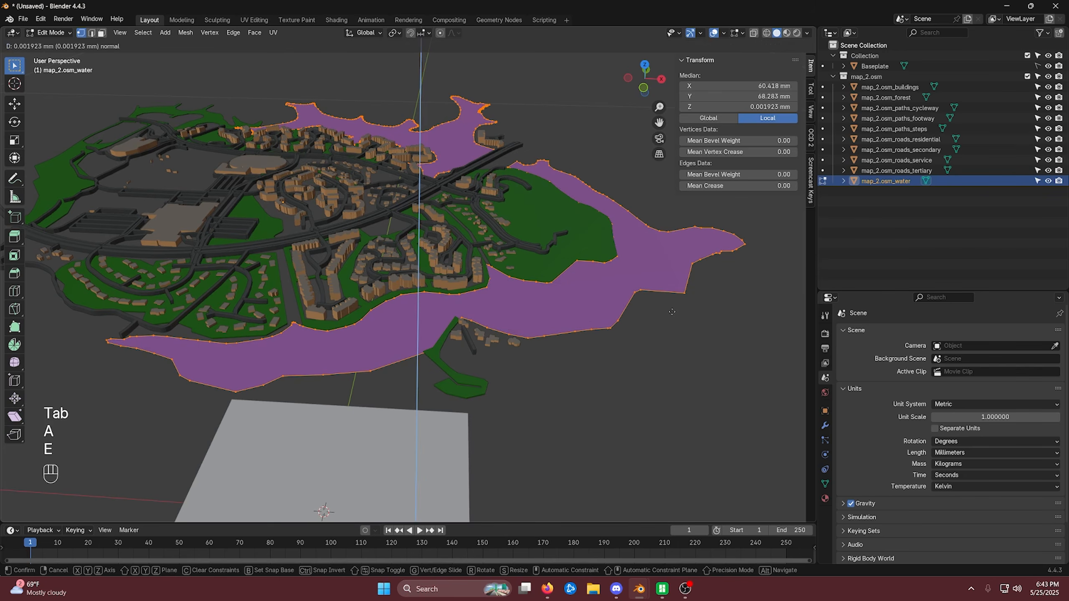
{"action": "key", "text": "KP_1"}
{"action": "key", "text": "KP_Enter"}
{"action": "key", "text": "Tab"}
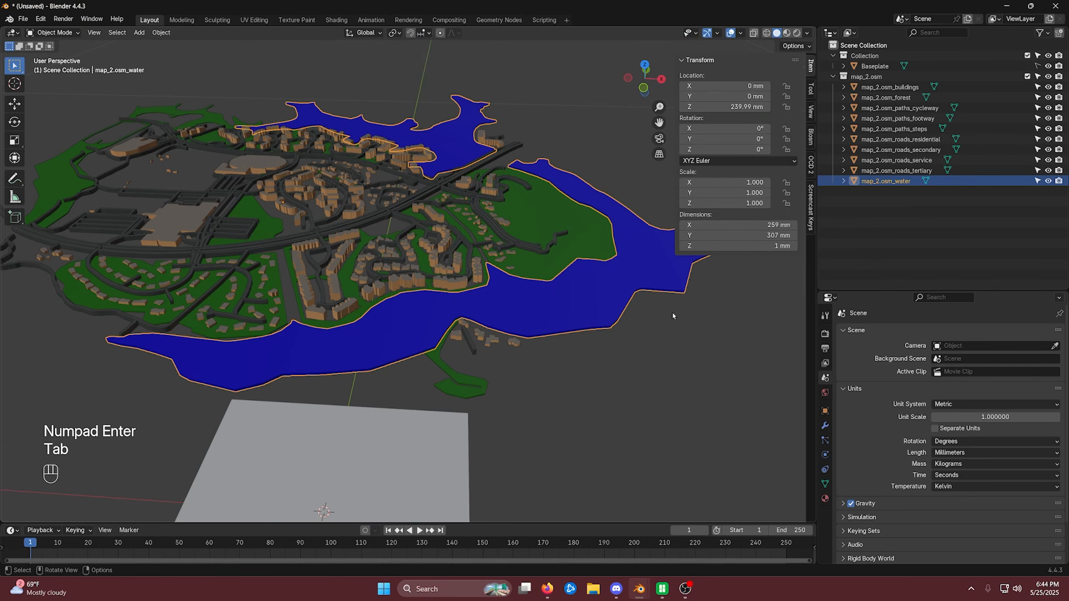
Examine the thickened map above the Baseplate from several angles and select all of the map_2.osm meshes
{"action": "left_click", "coordinate": [631, 360]}
{"action": "scroll", "coordinate": [652, 353], "scroll_direction": "up", "scroll_amount": 5}
{"action": "middle_click_drag", "start_coordinate": [439, 406], "coordinate": [518, 353]}
{"action": "scroll", "coordinate": [461, 391], "scroll_direction": "down", "scroll_amount": 6}
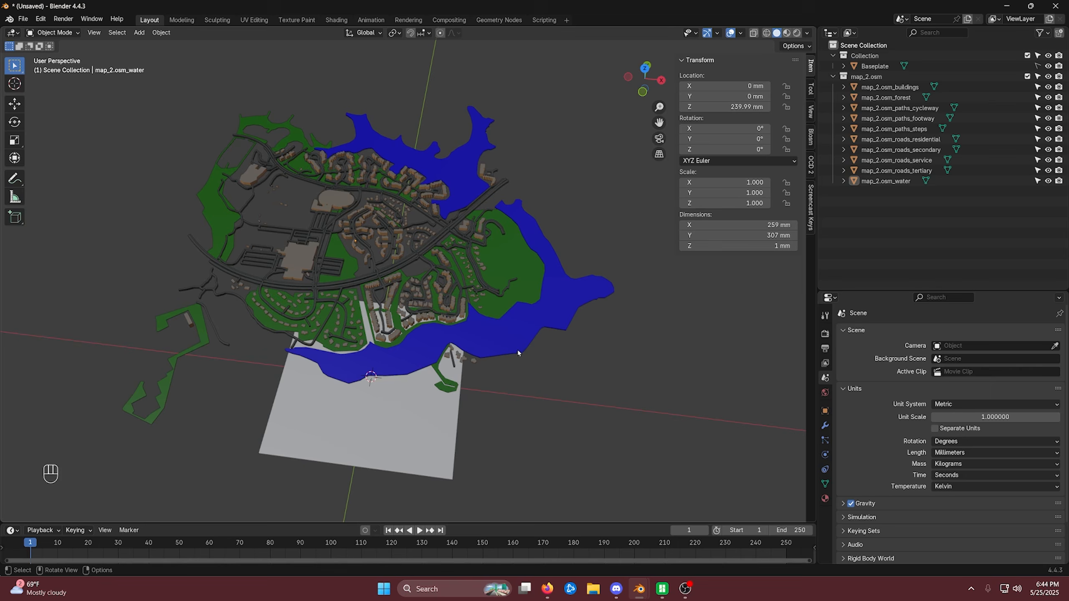
{"action": "mouse_move", "coordinate": [557, 314]}
{"action": "middle_mouse_down"}
{"action": "mouse_move", "coordinate": [568, 348]}
{"action": "mouse_move", "coordinate": [576, 300]}
{"action": "mouse_move", "coordinate": [573, 312]}
{"action": "middle_mouse_up"}
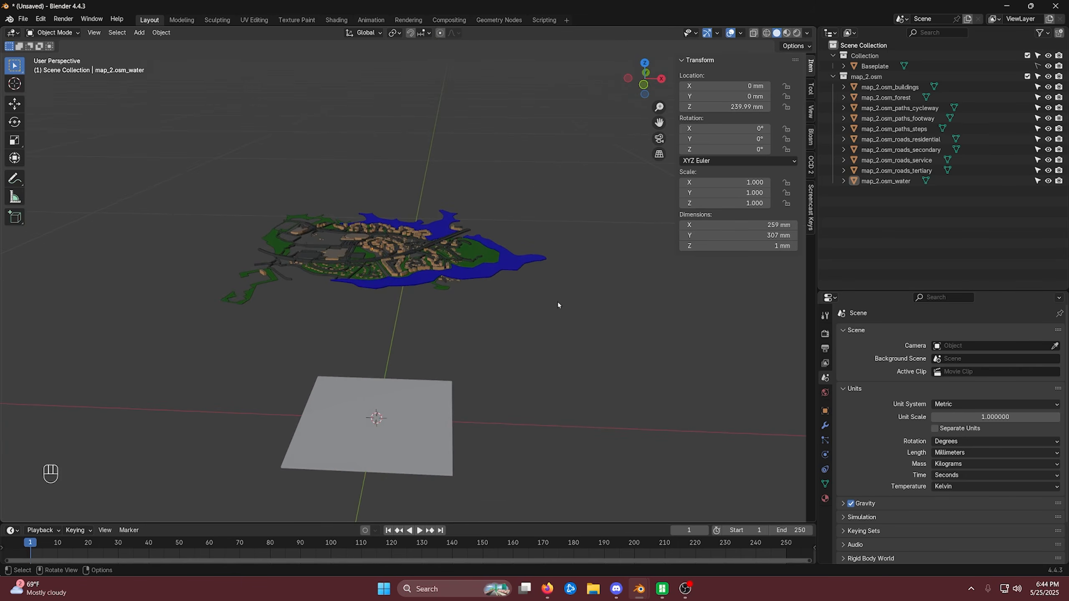
{"action": "middle_click_drag", "start_coordinate": [198, 169], "coordinate": [153, 182]}
{"action": "left_click_drag", "start_coordinate": [153, 183], "coordinate": [608, 278]}
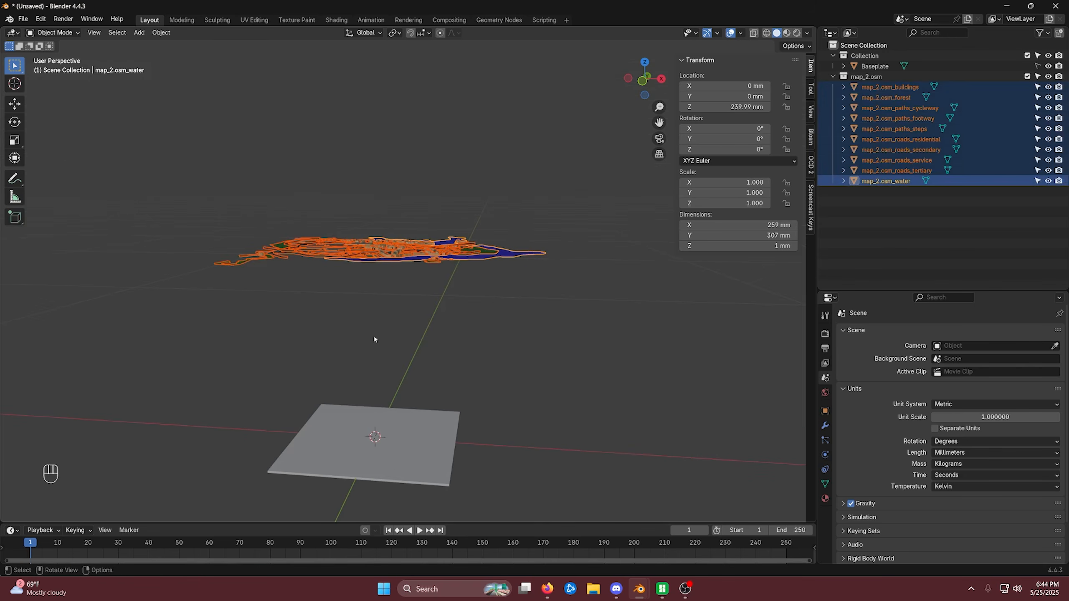
{"action": "middle_click_drag", "start_coordinate": [508, 291], "coordinate": [538, 343]}
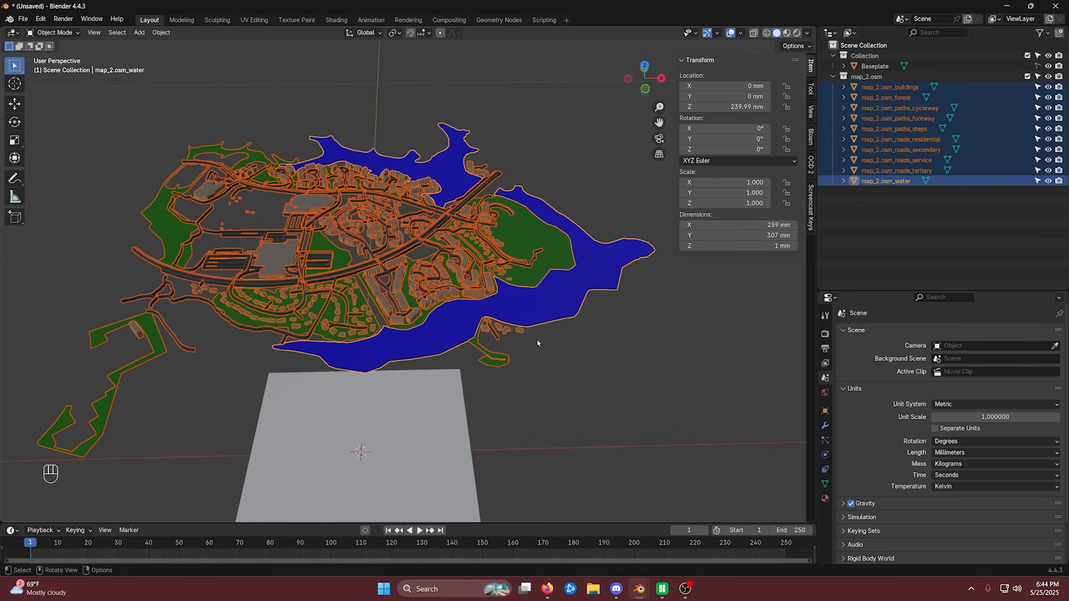
Examine the undersides of the selected map meshes close up in front orthographic view to compare their base heights
{"action": "key", "text": "KP_1"}
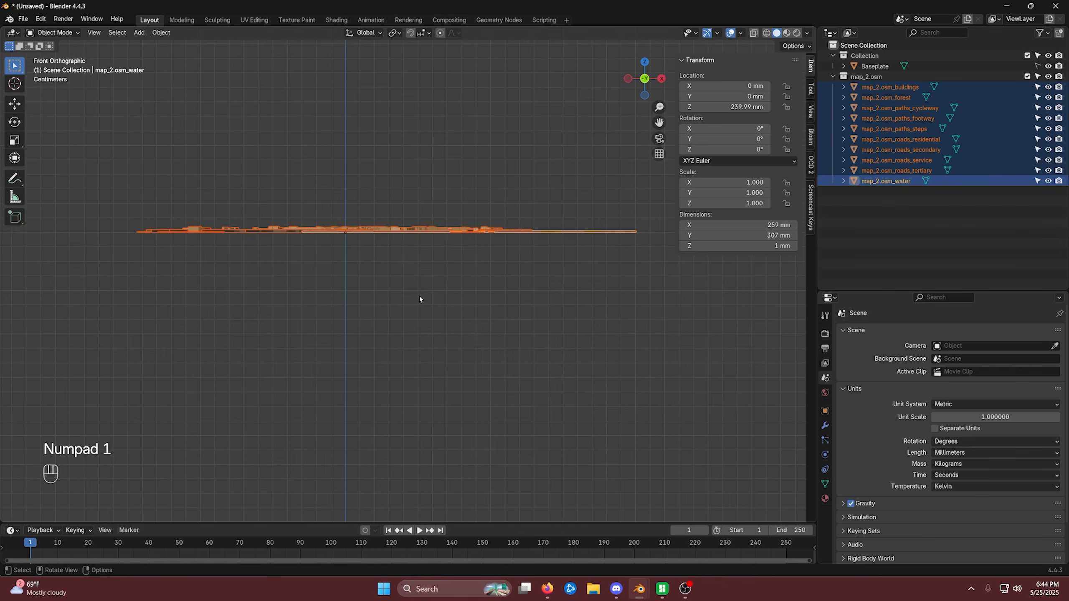
{"action": "key", "text": "KP_3"}
{"action": "key", "text": "KP_1"}
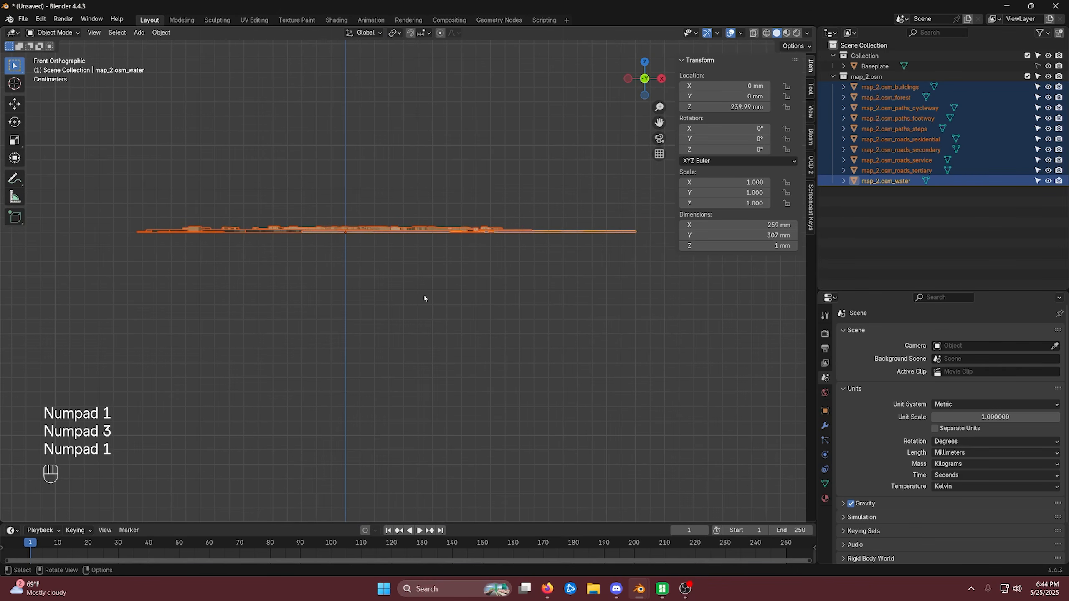
{"action": "middle_click_drag", "start_coordinate": [365, 233], "coordinate": [484, 180]}
{"action": "left_click", "coordinate": [639, 83]}
{"action": "scroll", "coordinate": [453, 207], "scroll_direction": "up", "scroll_amount": 3}
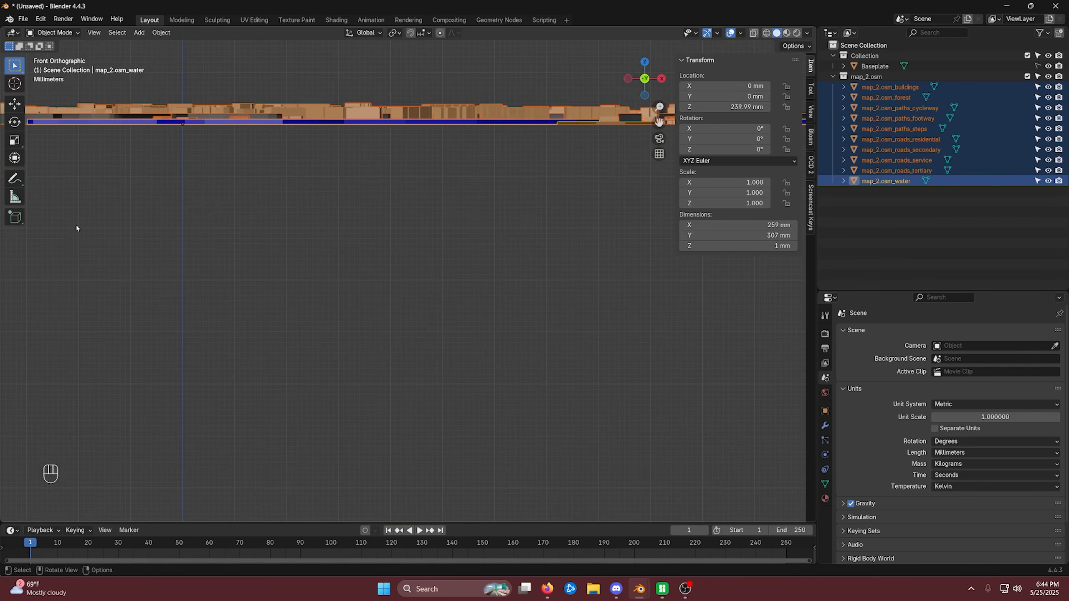
{"action": "middle_click_drag", "start_coordinate": [314, 168], "coordinate": [315, 277], "text": "shift"}
{"action": "scroll", "coordinate": [410, 299], "scroll_direction": "up", "scroll_amount": 5}
{"action": "middle_click_drag", "start_coordinate": [410, 298], "coordinate": [464, 317], "text": "shift"}
{"action": "scroll", "coordinate": [253, 294], "scroll_direction": "up", "scroll_amount": 4}
{"action": "scroll", "coordinate": [424, 322], "scroll_direction": "up", "scroll_amount": 4}
{"action": "scroll", "coordinate": [419, 320], "scroll_direction": "up", "scroll_amount": 2}
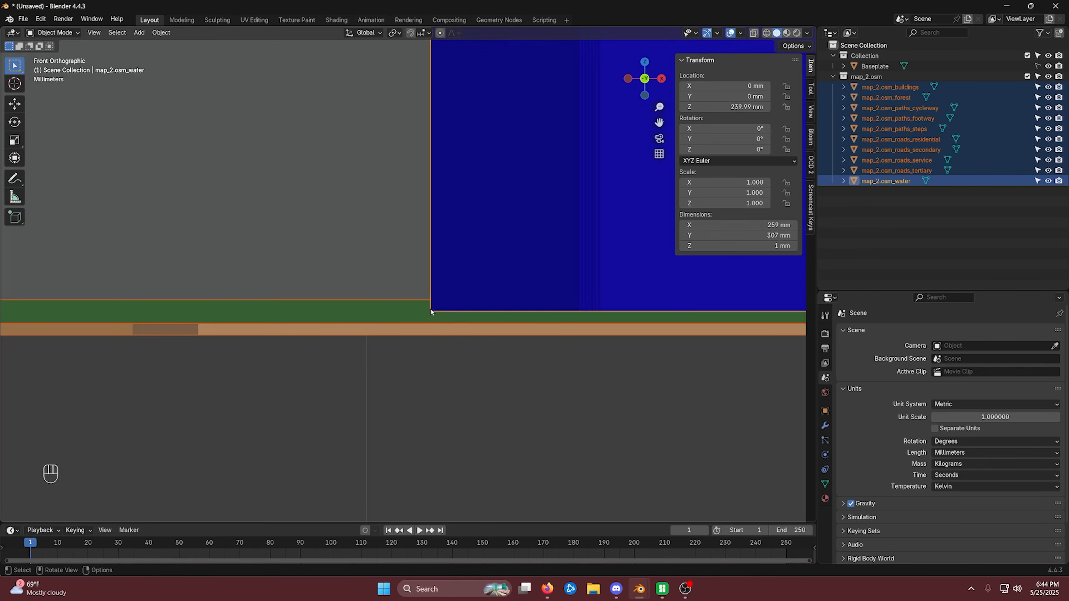
{"action": "scroll", "coordinate": [436, 307], "scroll_direction": "down", "scroll_amount": 2}
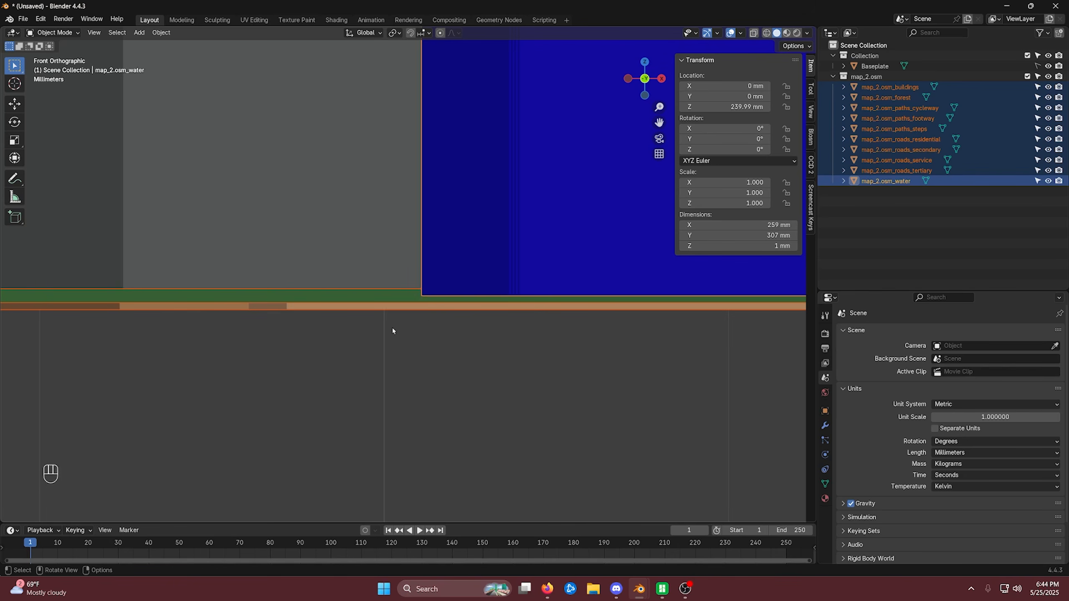
{"action": "scroll", "coordinate": [379, 333], "scroll_direction": "down", "scroll_amount": 1}
Select the forest and footway meshes in turn and examine how they lie on the map from above
{"action": "left_click", "coordinate": [397, 310]}
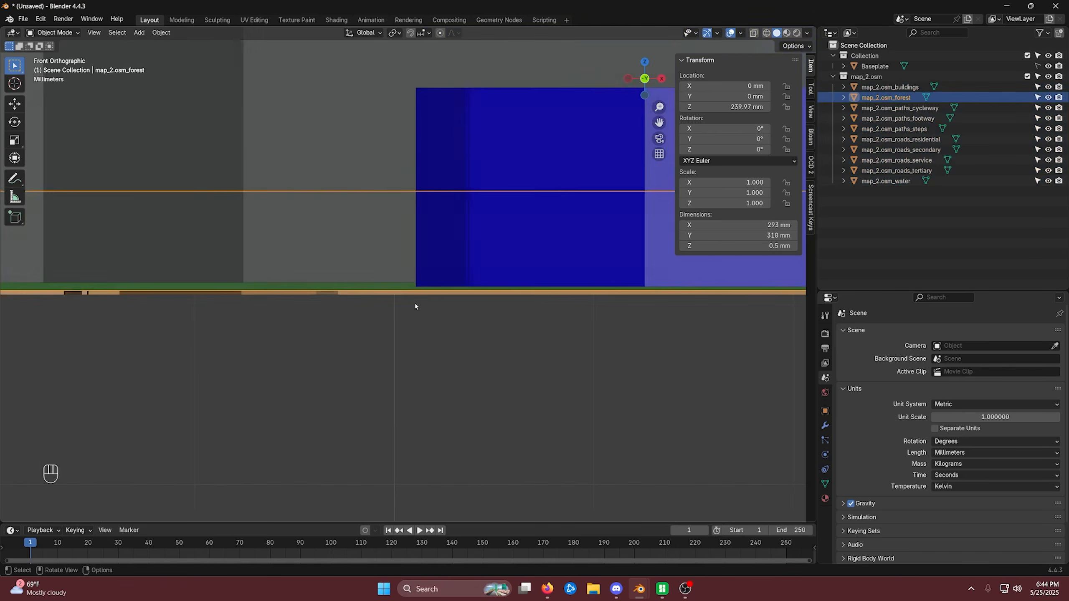
{"action": "scroll", "coordinate": [414, 302], "scroll_direction": "down", "scroll_amount": 6}
{"action": "middle_click_drag", "start_coordinate": [454, 306], "coordinate": [447, 369]}
{"action": "scroll", "coordinate": [447, 369], "scroll_direction": "down", "scroll_amount": 3}
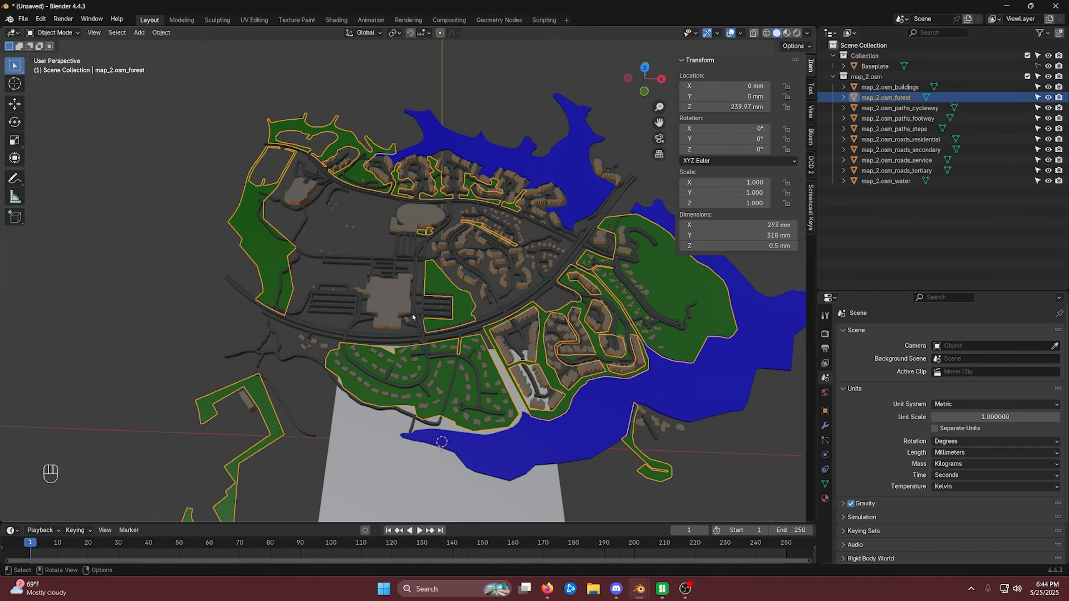
{"action": "left_click", "coordinate": [403, 263]}
{"action": "middle_click_drag", "start_coordinate": [467, 293], "coordinate": [490, 343]}
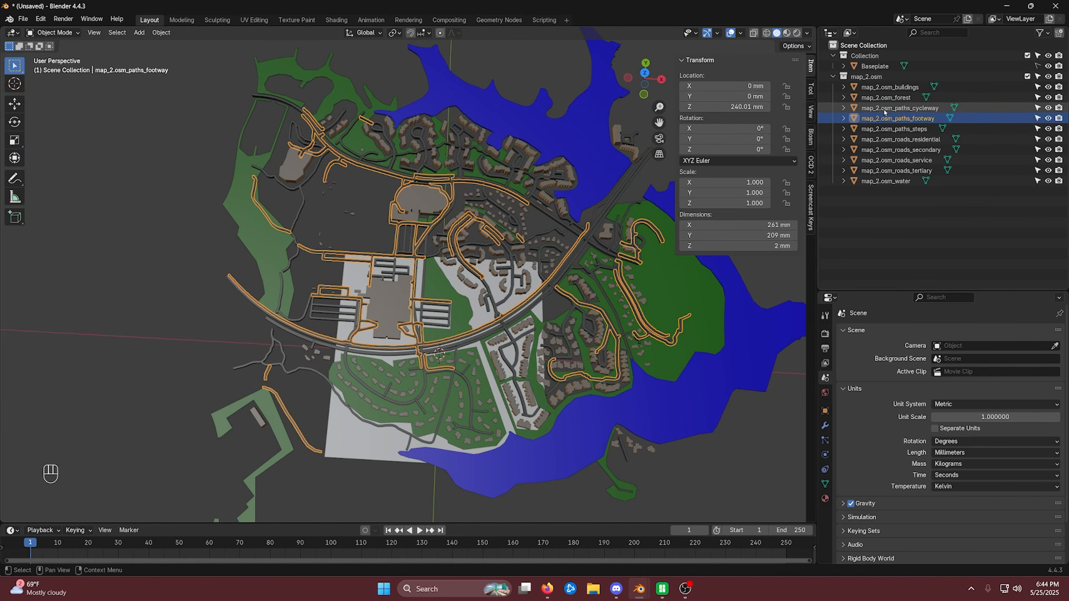
{"action": "middle_click_drag", "start_coordinate": [483, 324], "coordinate": [408, 341], "text": "shift"}
{"action": "scroll", "coordinate": [408, 341], "scroll_direction": "up", "scroll_amount": 3}
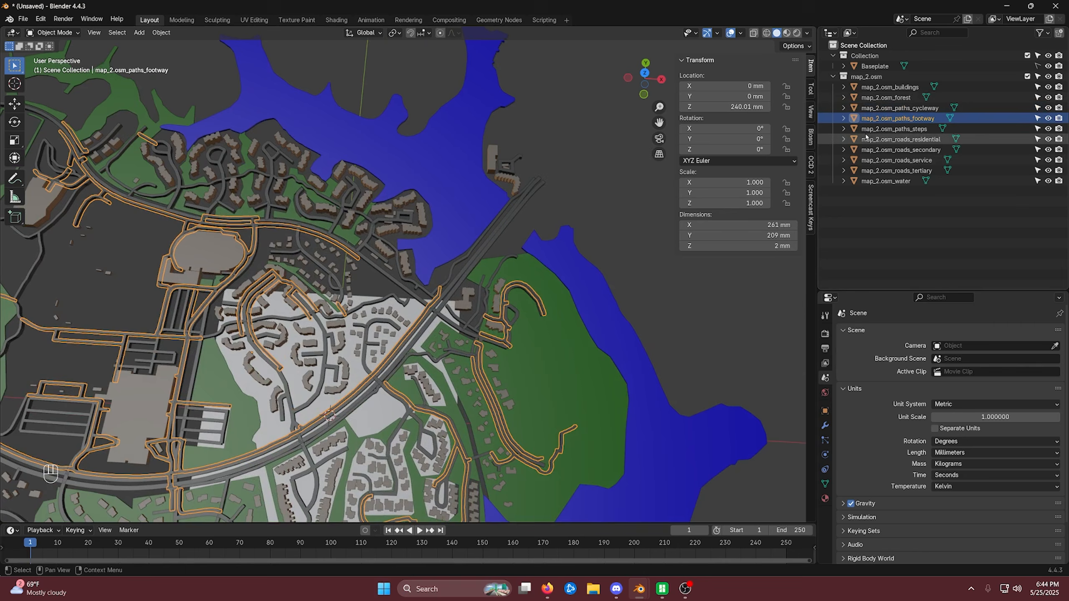
Join all path and road meshes, from footway through tertiary roads, into map_2.osm_paths_cycleway
{"action": "left_click", "coordinate": [889, 108]}
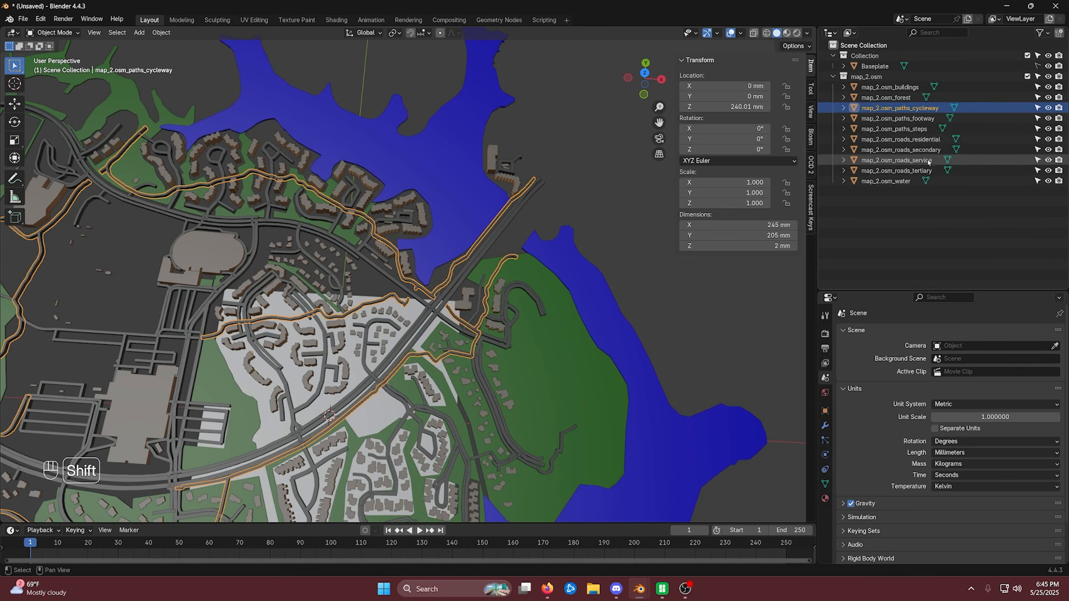
{"action": "left_click", "coordinate": [901, 170], "text": "shift"}
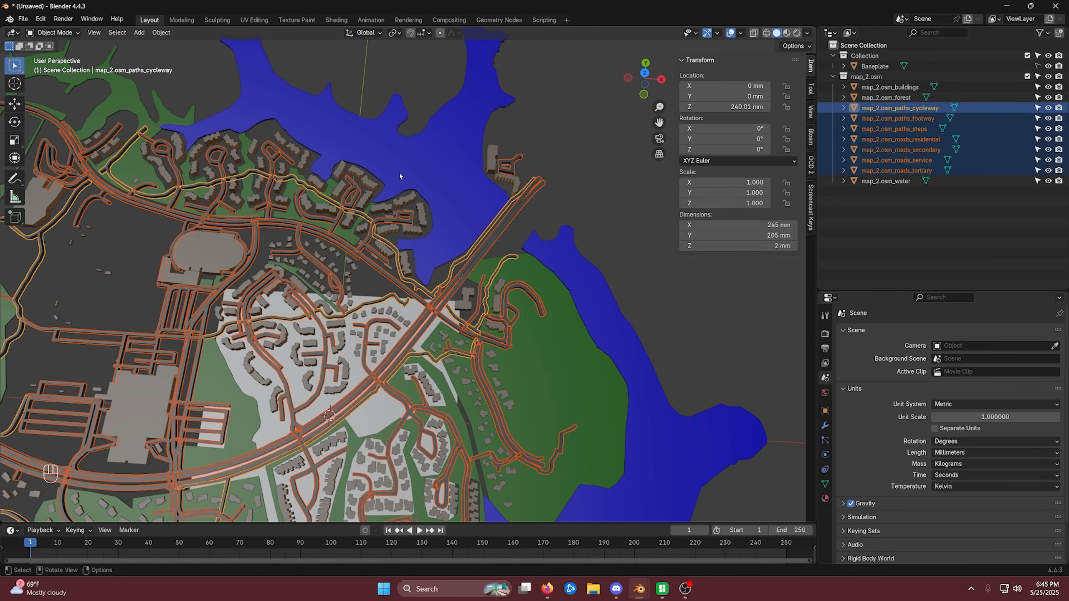
{"action": "scroll", "coordinate": [443, 276], "scroll_direction": "up", "scroll_amount": 5}
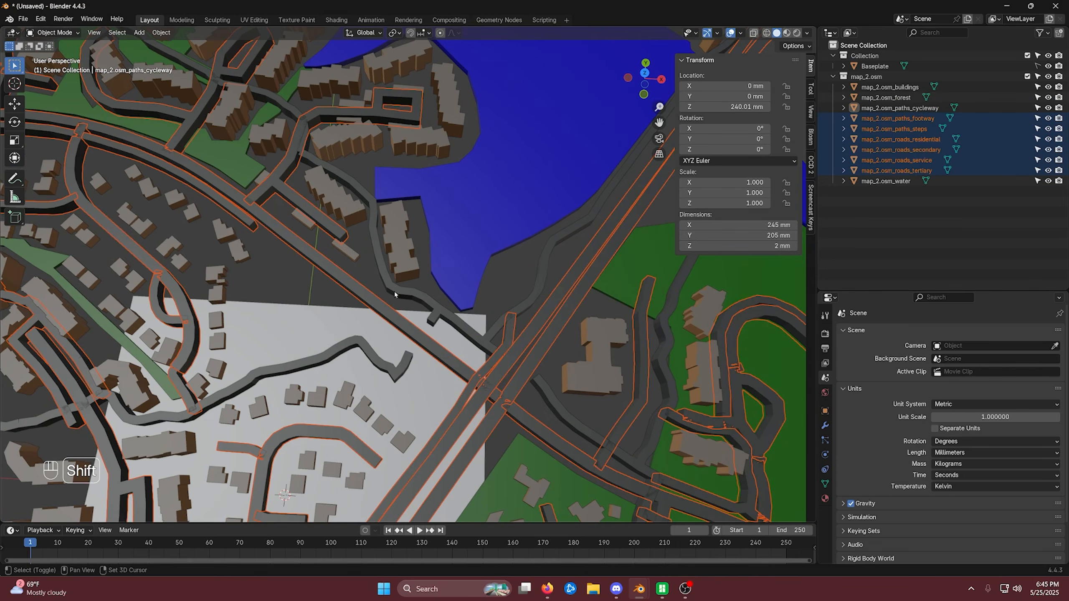
{"action": "scroll", "coordinate": [467, 337], "scroll_direction": "up", "scroll_amount": 4}
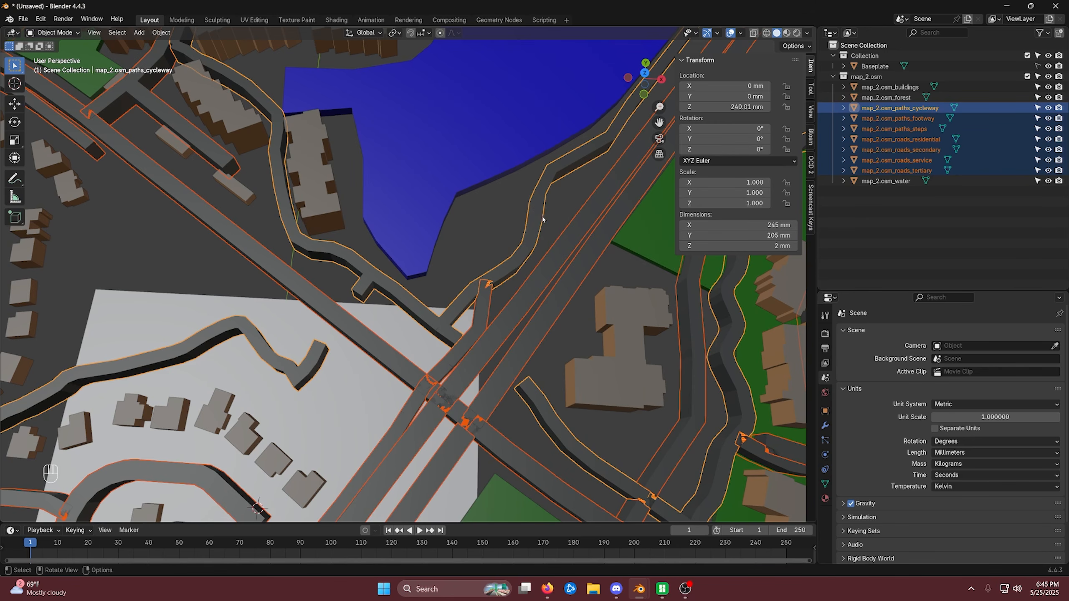
{"action": "scroll", "coordinate": [549, 224], "scroll_direction": "down", "scroll_amount": 6}
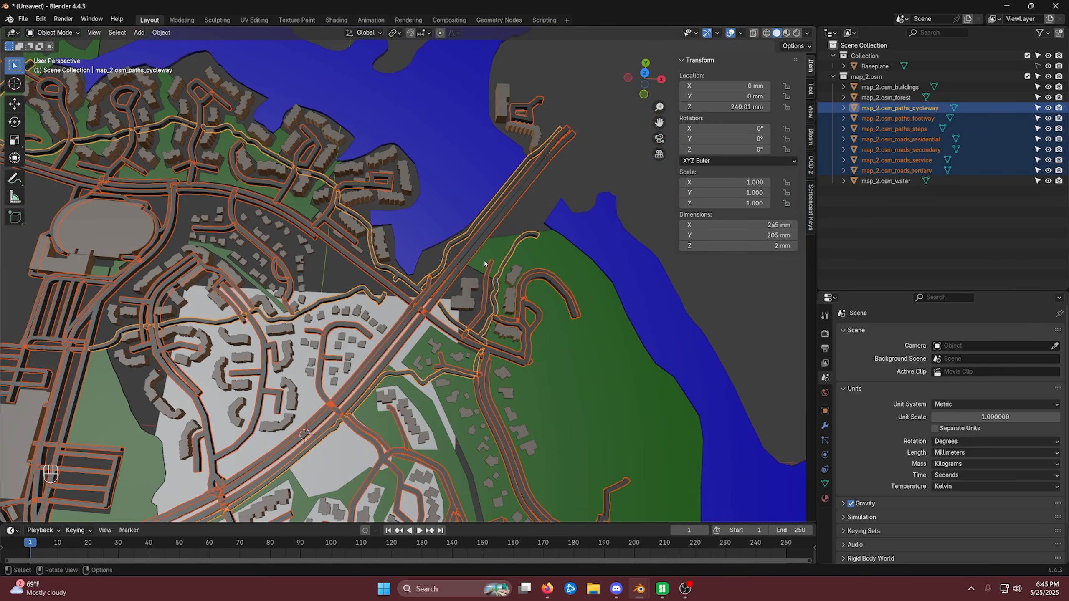
{"action": "key", "text": "ctrl+j"}
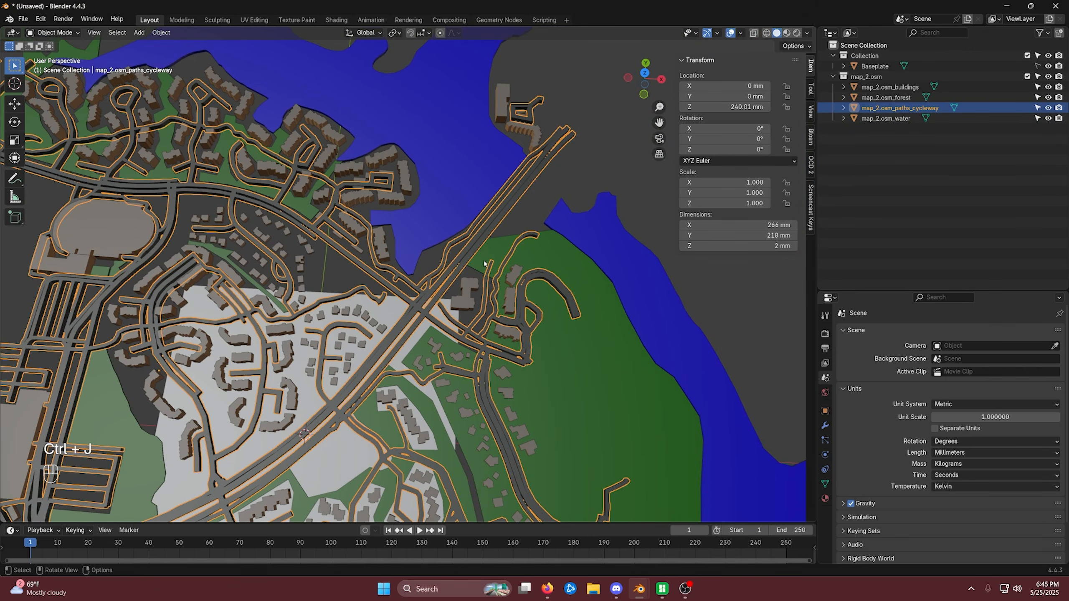
Snap the 3D cursor to a bottom corner vertex at the open end of a path in the joined road mesh
{"action": "scroll", "coordinate": [484, 264], "scroll_direction": "down", "scroll_amount": 5}
{"action": "key", "text": "KP_1"}
{"action": "middle_click_drag", "start_coordinate": [489, 246], "coordinate": [423, 254]}
{"action": "scroll", "coordinate": [409, 286], "scroll_direction": "up", "scroll_amount": 4}
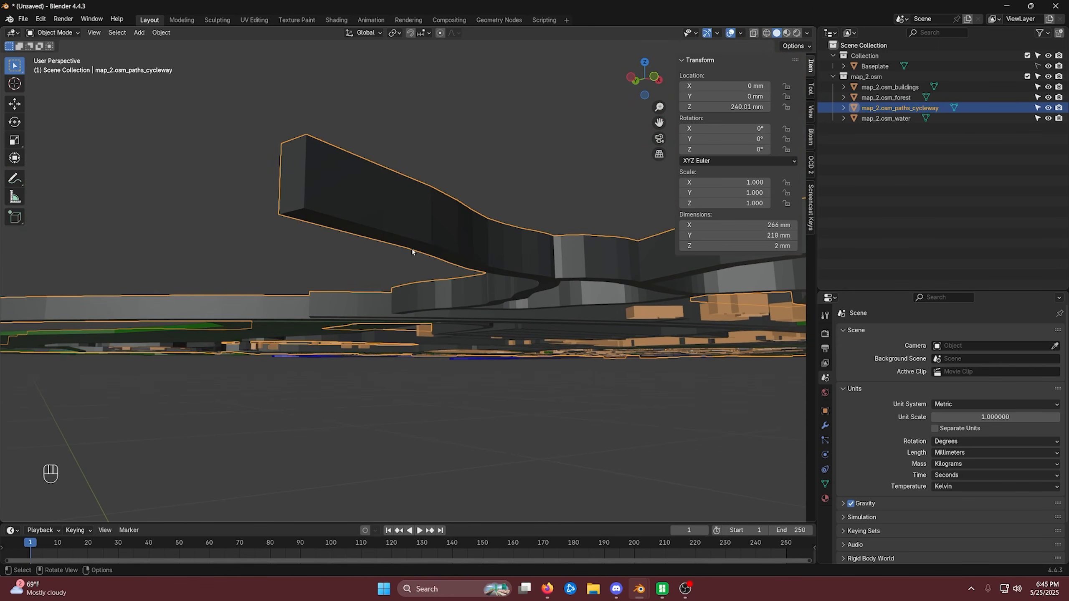
{"action": "key", "text": "Tab"}
{"action": "left_click", "coordinate": [305, 206]}
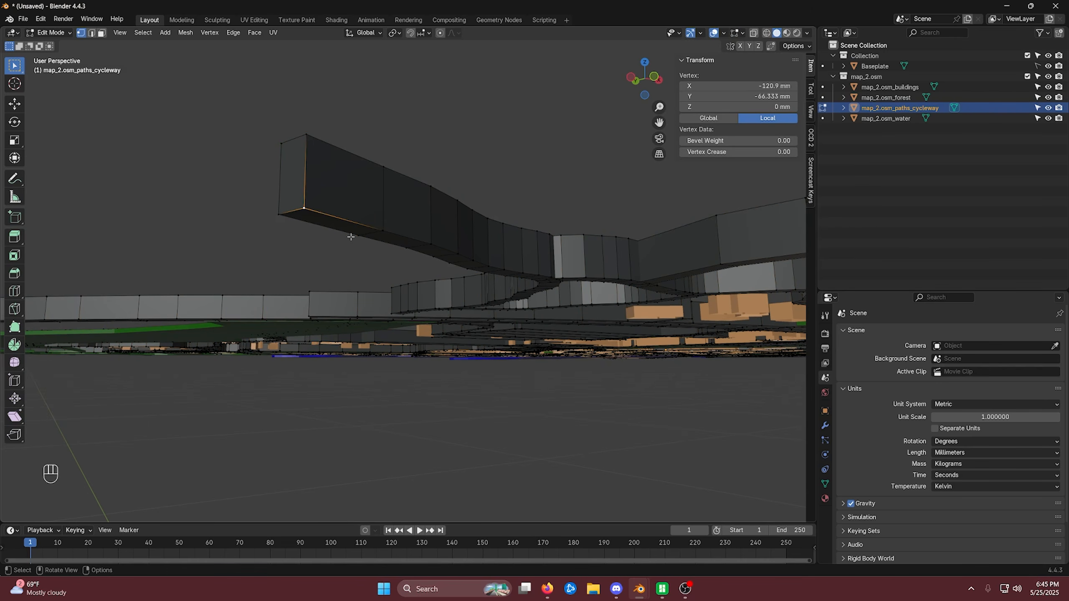
{"action": "key", "text": "shift+s"}
{"action": "left_click", "coordinate": [438, 300]}
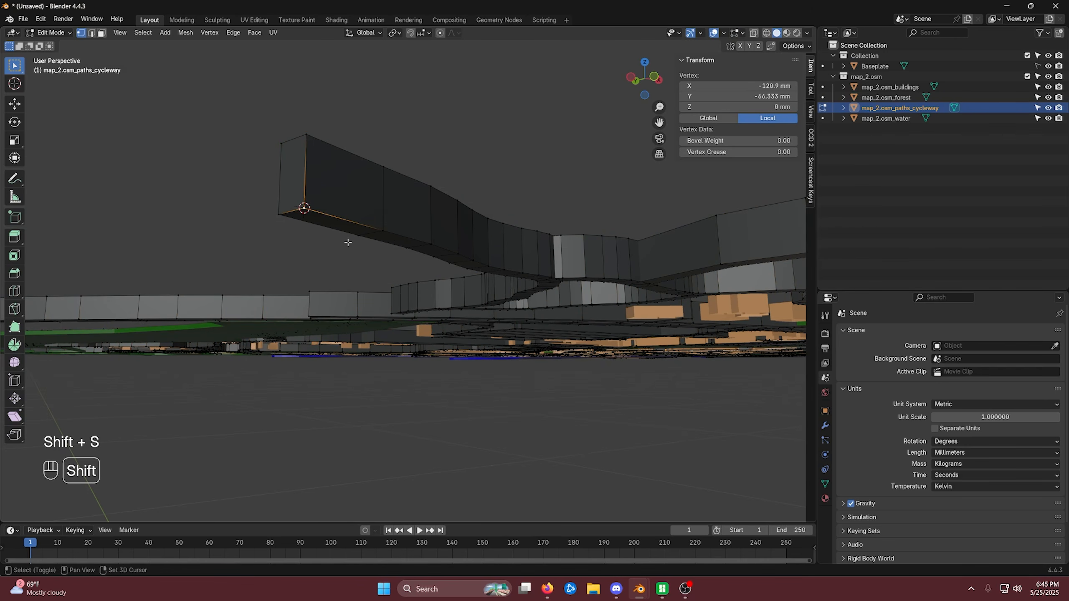
{"action": "middle_click_drag", "start_coordinate": [438, 299], "coordinate": [360, 244]}
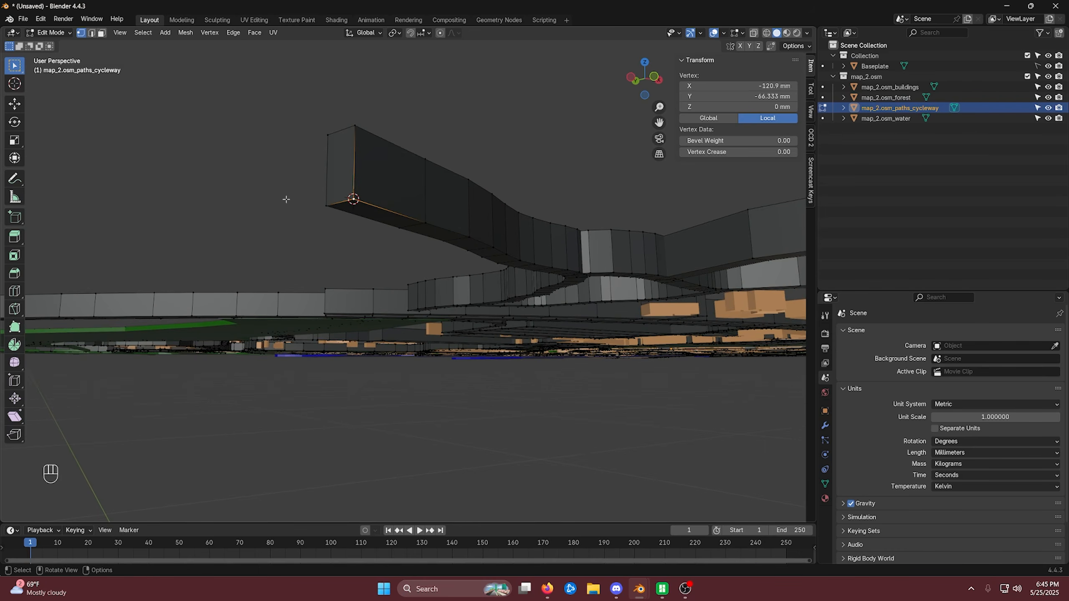
Leave mesh editing and set the cycleway paths object's origin to the 3D cursor at its bottom corner vertex
{"action": "key", "text": "Tab"}
{"action": "left_click", "coordinate": [160, 32]}
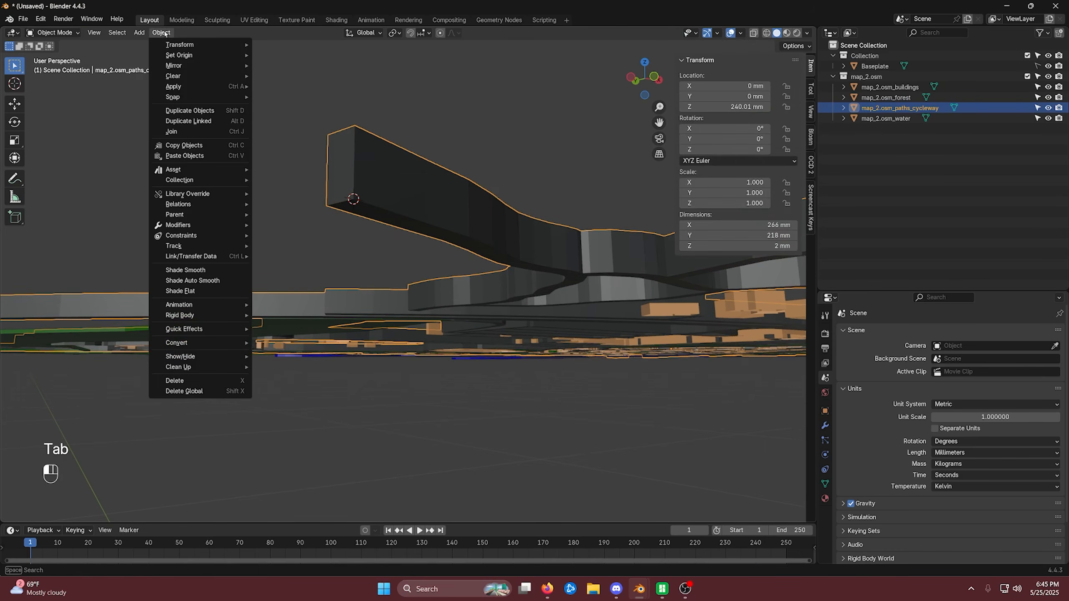
{"action": "mouse_move", "coordinate": [181, 56]}
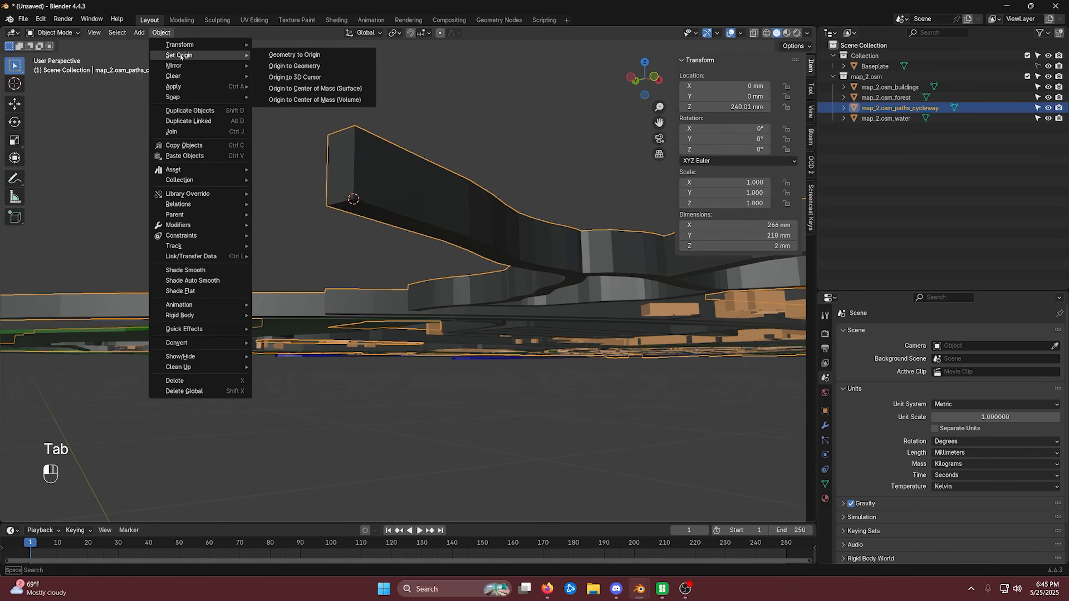
{"action": "left_click", "coordinate": [333, 78]}
Lower the cycleway paths onto the baseplate by setting their Z location to 0 mm
{"action": "scroll", "coordinate": [476, 265], "scroll_direction": "down", "scroll_amount": 5}
{"action": "middle_click_drag", "start_coordinate": [467, 270], "coordinate": [485, 345]}
{"action": "key", "text": "KP_1"}
{"action": "scroll", "coordinate": [464, 260], "scroll_direction": "up", "scroll_amount": 5}
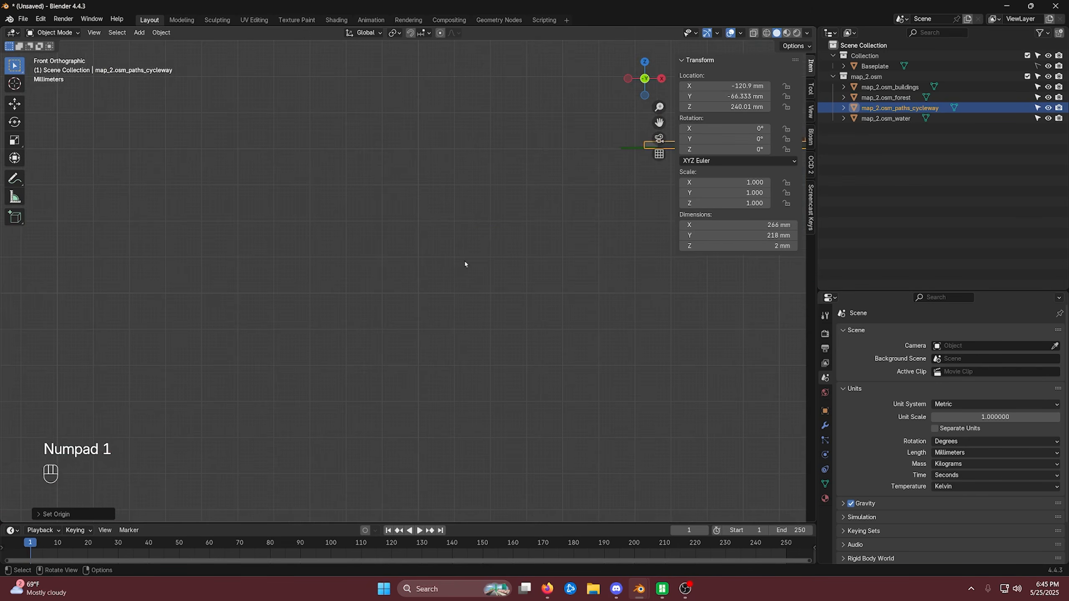
{"action": "middle_click_drag", "start_coordinate": [464, 260], "coordinate": [258, 239], "text": "shift"}
{"action": "scroll", "coordinate": [320, 263], "scroll_direction": "down", "scroll_amount": 4}
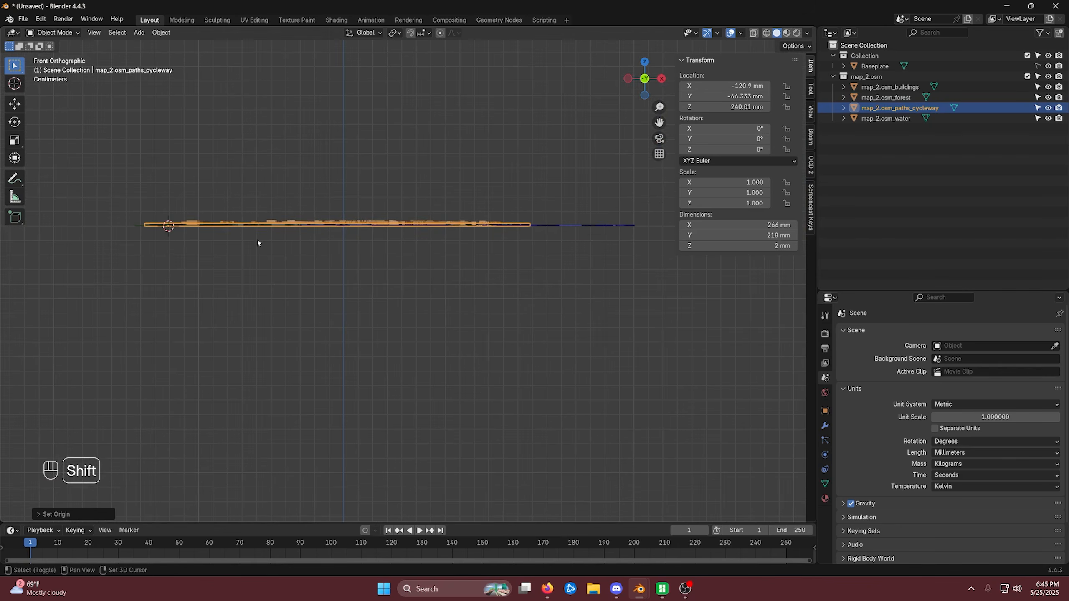
{"action": "scroll", "coordinate": [337, 303], "scroll_direction": "down", "scroll_amount": 2}
{"action": "middle_click_drag", "start_coordinate": [336, 303], "coordinate": [365, 255], "text": "shift"}
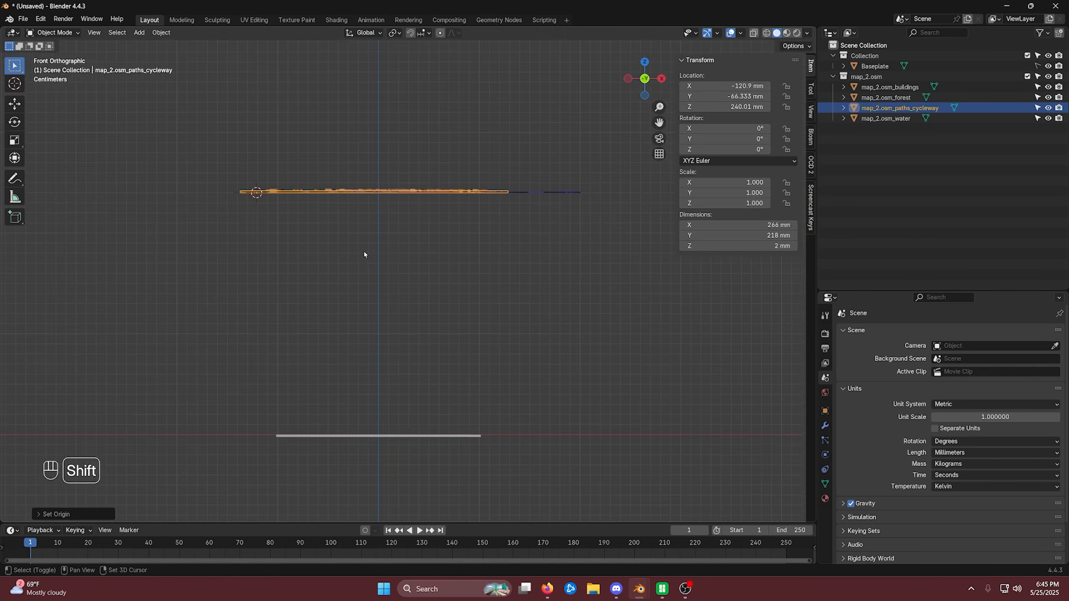
{"action": "left_click", "coordinate": [724, 107]}
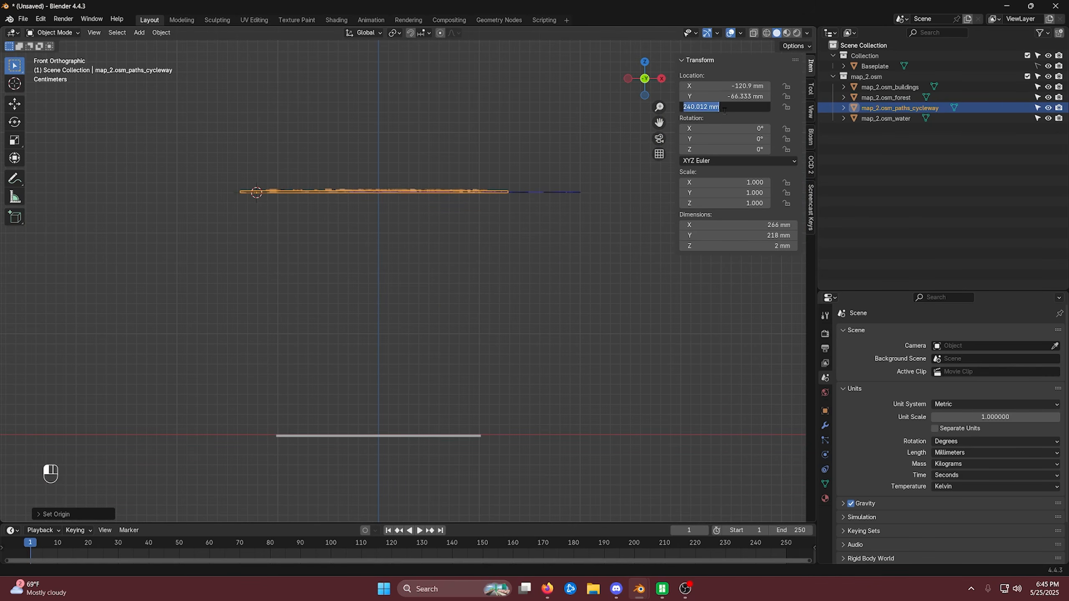
{"action": "type", "text": "0"}
{"action": "key", "text": "Return"}
{"action": "scroll", "coordinate": [451, 253], "scroll_direction": "down", "scroll_amount": 5, "text": "shift"}
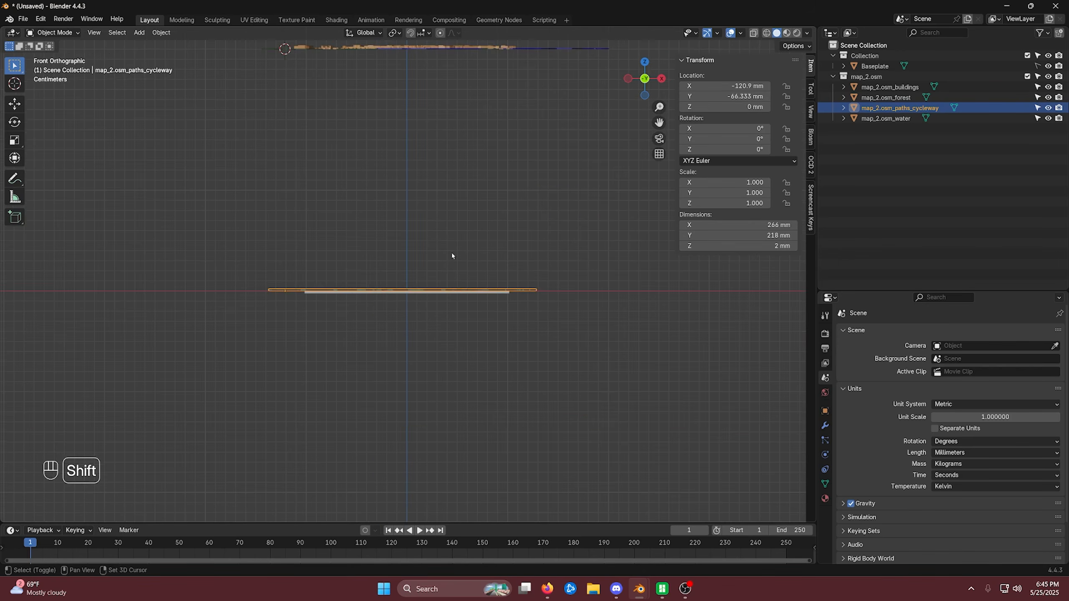
{"action": "scroll", "coordinate": [384, 310], "scroll_direction": "up", "scroll_amount": 5}
{"action": "scroll", "coordinate": [384, 313], "scroll_direction": "up", "scroll_amount": 7}
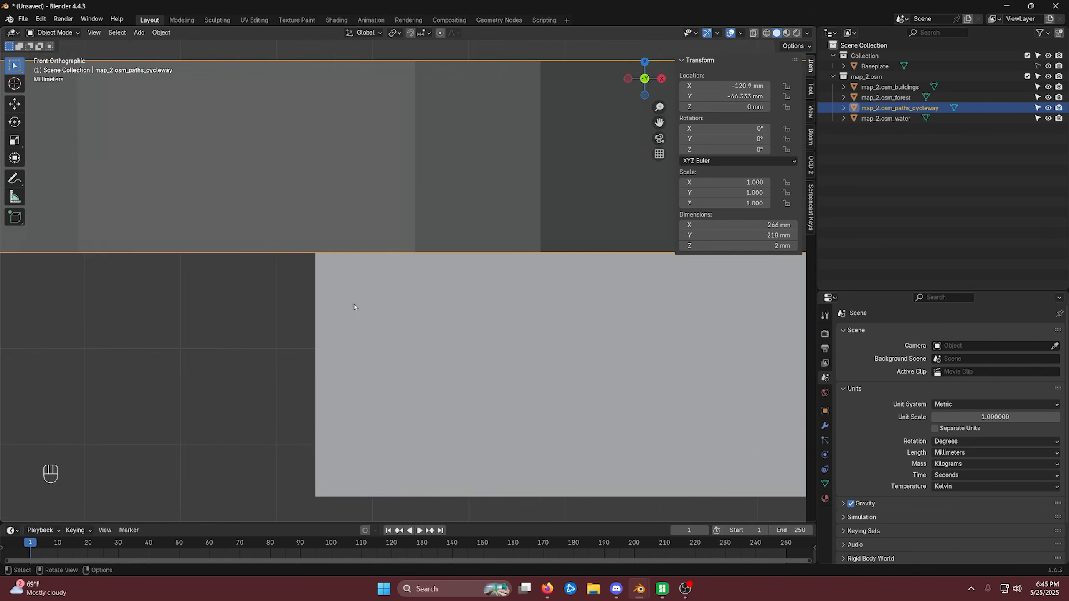
{"action": "middle_click_drag", "start_coordinate": [348, 278], "coordinate": [425, 365], "text": "shift"}
Snap the 3D cursor to a bottom corner vertex of one of the buildings in the map_2.osm_buildings mesh
{"action": "scroll", "coordinate": [419, 236], "scroll_direction": "down", "scroll_amount": 10}
{"action": "scroll", "coordinate": [459, 277], "scroll_direction": "up", "scroll_amount": 5}
{"action": "left_click", "coordinate": [358, 240]}
{"action": "key", "text": "KP_1"}
{"action": "scroll", "coordinate": [376, 258], "scroll_direction": "up", "scroll_amount": 6}
{"action": "scroll", "coordinate": [396, 328], "scroll_direction": "up", "scroll_amount": 4}
{"action": "middle_click_drag", "start_coordinate": [396, 327], "coordinate": [196, 377], "text": "shift"}
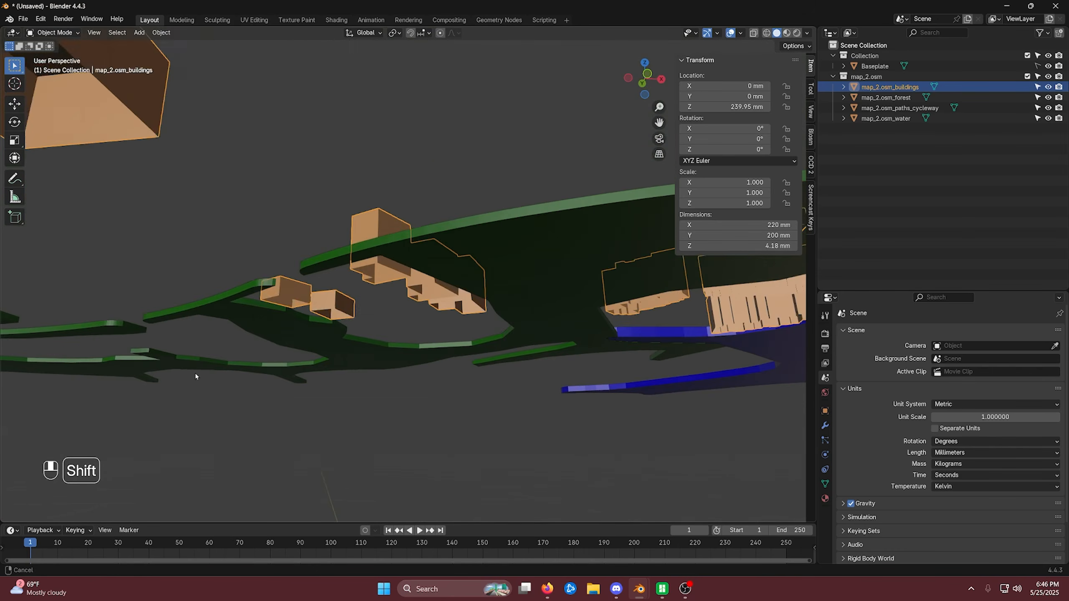
{"action": "scroll", "coordinate": [430, 331], "scroll_direction": "up", "scroll_amount": 3}
{"action": "key", "text": "Tab"}
{"action": "scroll", "coordinate": [440, 340], "scroll_direction": "up", "scroll_amount": 5}
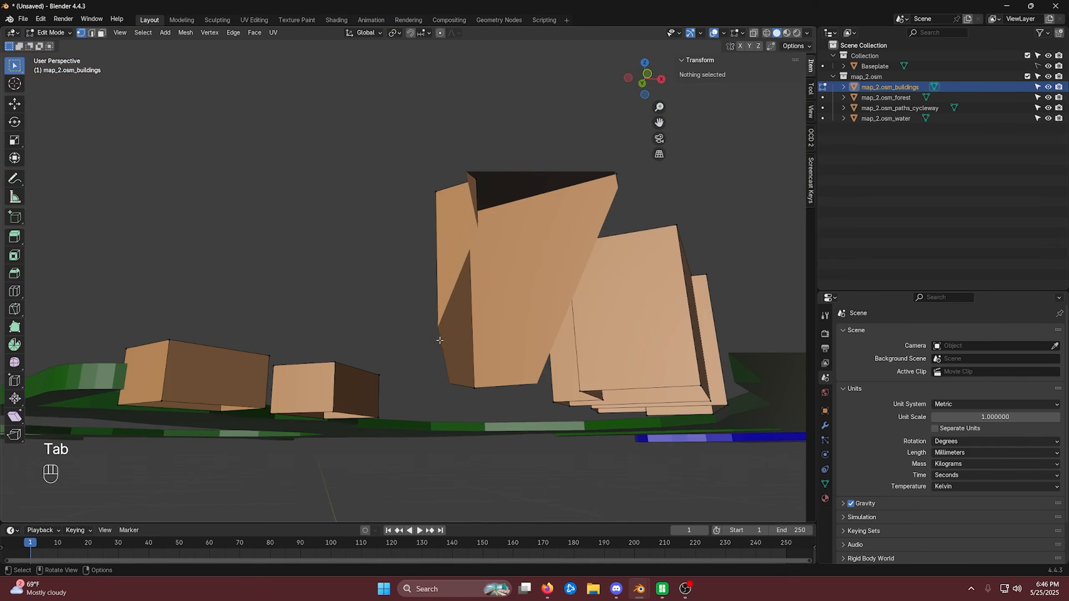
{"action": "scroll", "coordinate": [440, 340], "scroll_direction": "down", "scroll_amount": 5}
{"action": "left_click", "coordinate": [412, 312]}
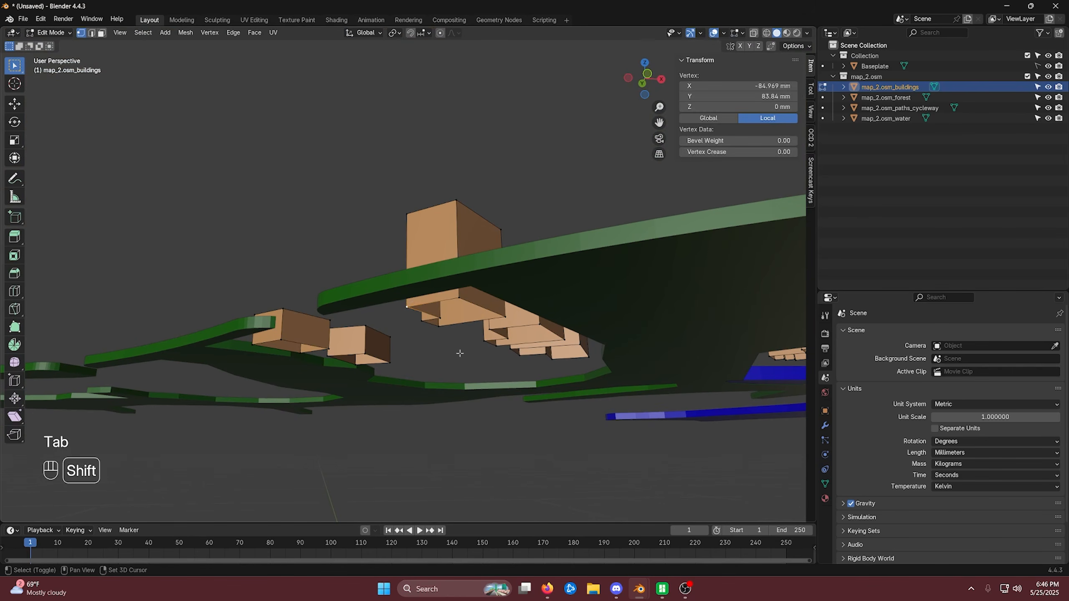
{"action": "key", "text": "shift+s"}
{"action": "left_click", "coordinate": [459, 412]}
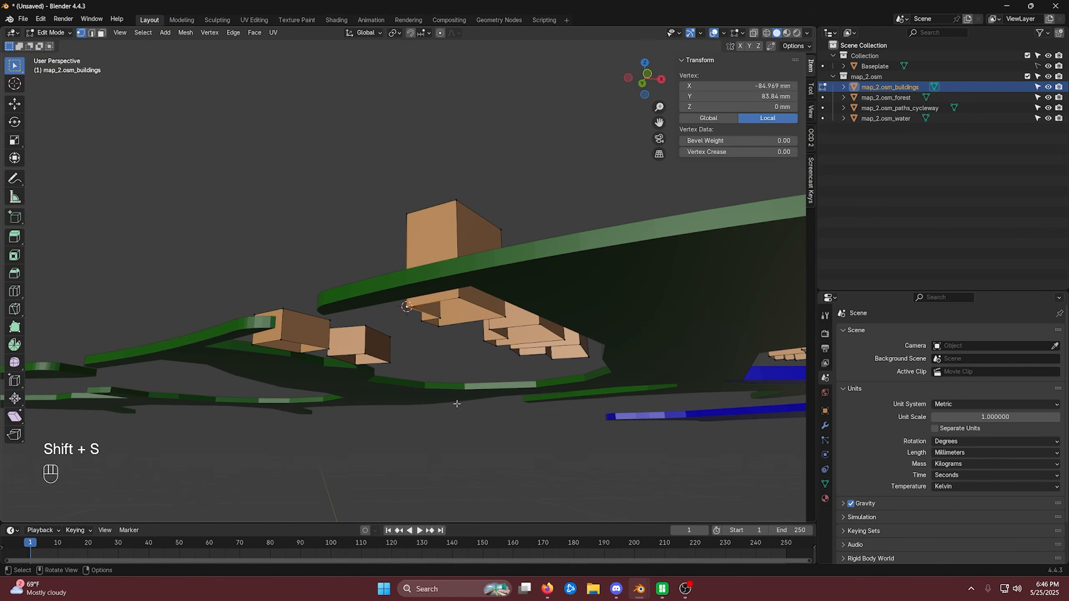
Set the buildings object's origin to the 3D cursor and its Z location to 0 mm
{"action": "key", "text": "Tab"}
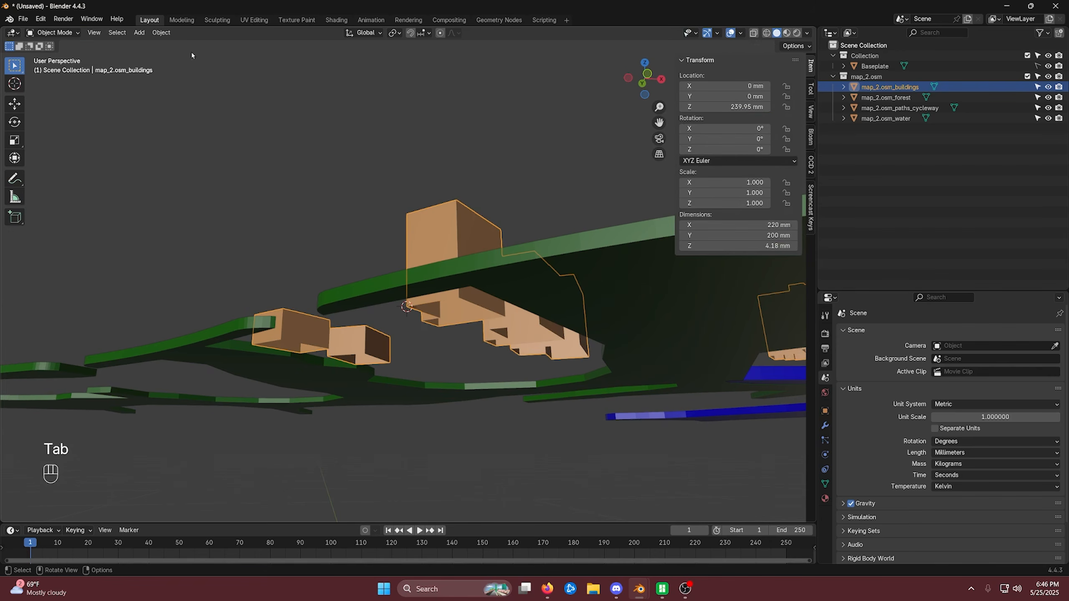
{"action": "left_click", "coordinate": [161, 32]}
{"action": "mouse_move", "coordinate": [202, 55]}
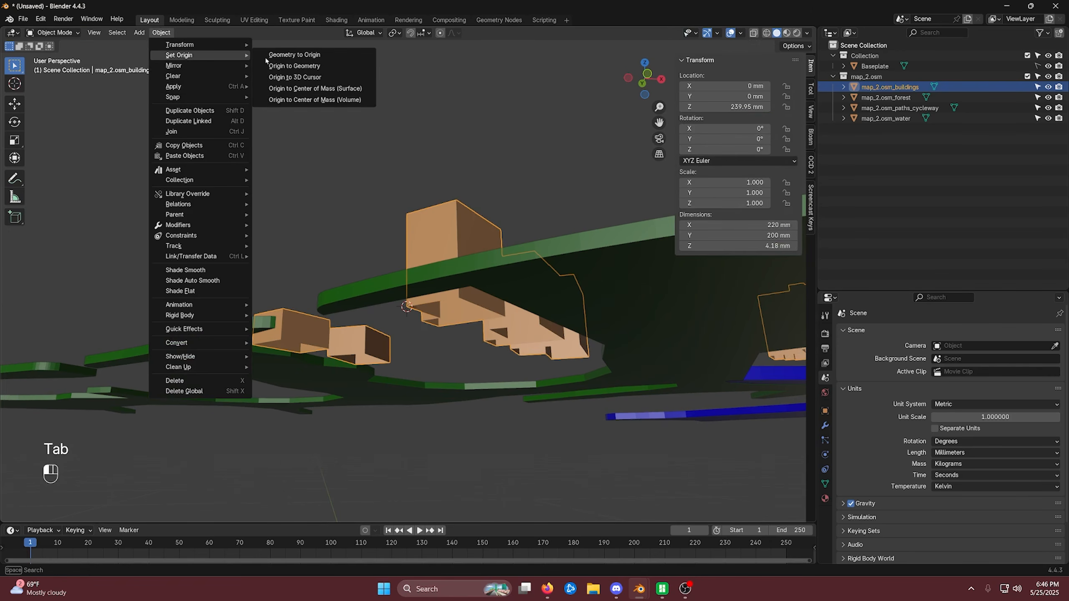
{"action": "left_click", "coordinate": [295, 77]}
{"action": "middle_click_drag", "start_coordinate": [484, 333], "coordinate": [501, 356]}
{"action": "key", "text": "Tab"}
{"action": "key", "text": "Tab"}
{"action": "left_click", "coordinate": [740, 107]}
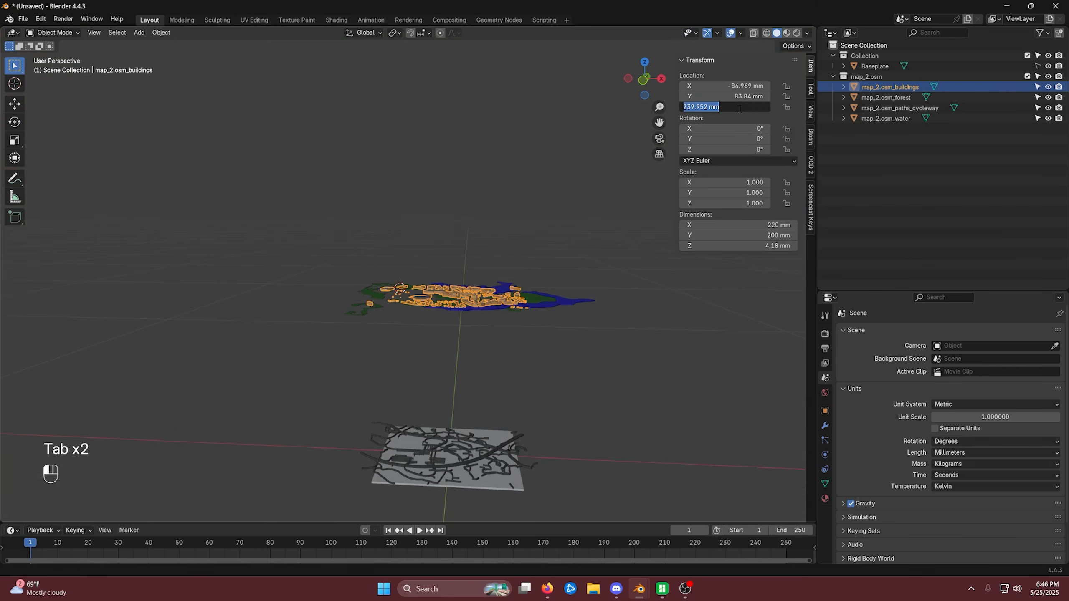
{"action": "type", "text": "0"}
{"action": "key", "text": "Return"}
Snap the 3D cursor to a bottom corner vertex of the map_2.osm_forest mesh
{"action": "scroll", "coordinate": [386, 304], "scroll_direction": "up", "scroll_amount": 8}
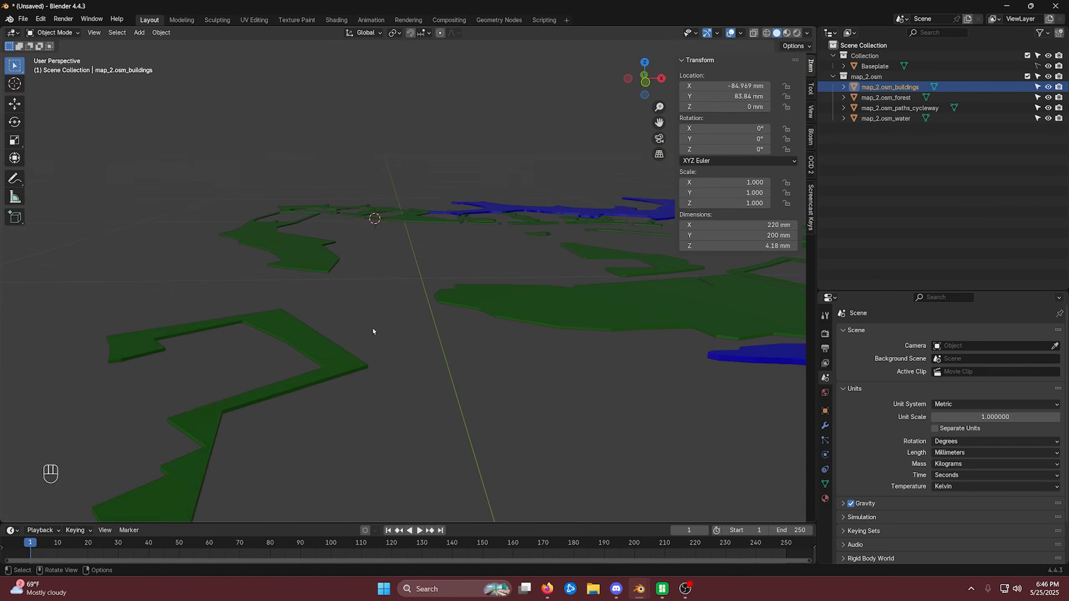
{"action": "left_click", "coordinate": [339, 356]}
{"action": "key", "text": "Tab"}
{"action": "middle_click_drag", "start_coordinate": [339, 356], "coordinate": [414, 269], "text": "shift"}
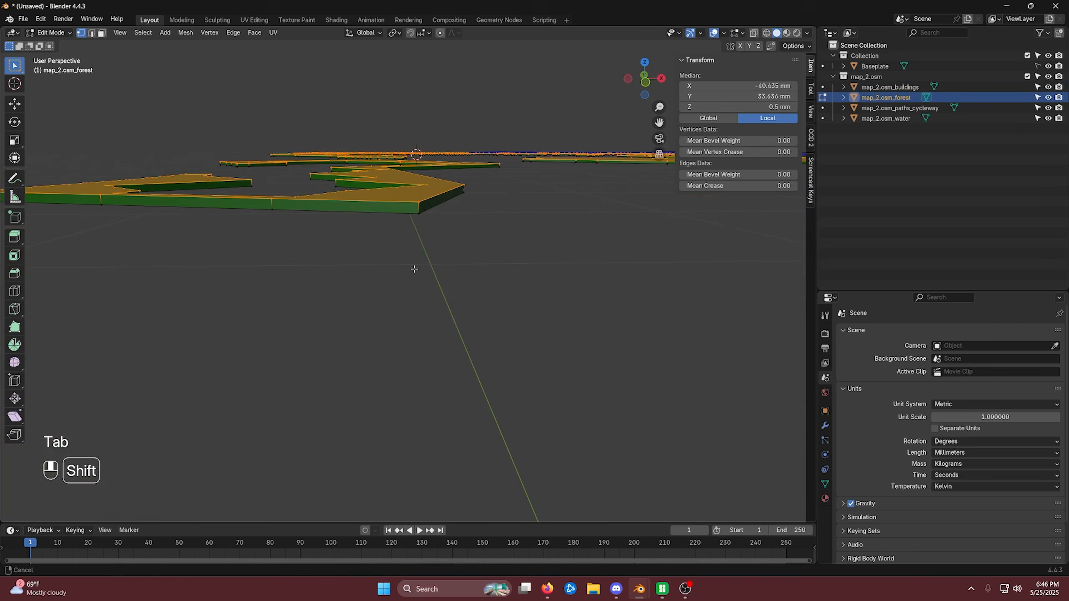
{"action": "left_click", "coordinate": [424, 220]}
{"action": "middle_click_drag", "start_coordinate": [424, 220], "coordinate": [539, 284], "text": "shift"}
{"action": "key", "text": "shift+s"}
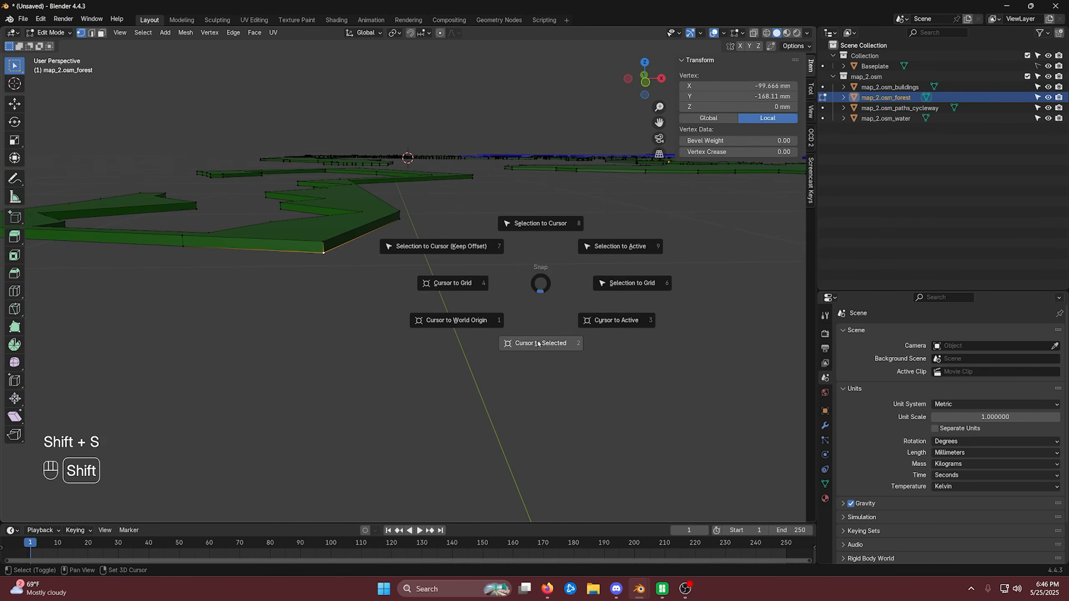
{"action": "left_click", "coordinate": [538, 343]}
Set the forest object's origin to the 3D cursor and its Z location to 0 mm
{"action": "key", "text": "Tab"}
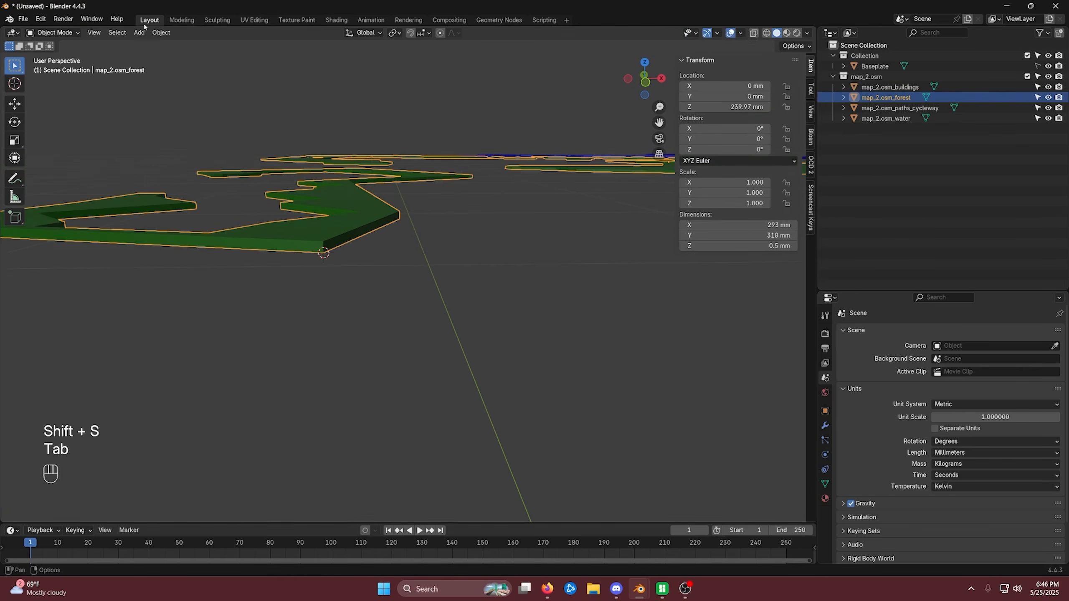
{"action": "left_click", "coordinate": [161, 32]}
{"action": "mouse_move", "coordinate": [181, 55]}
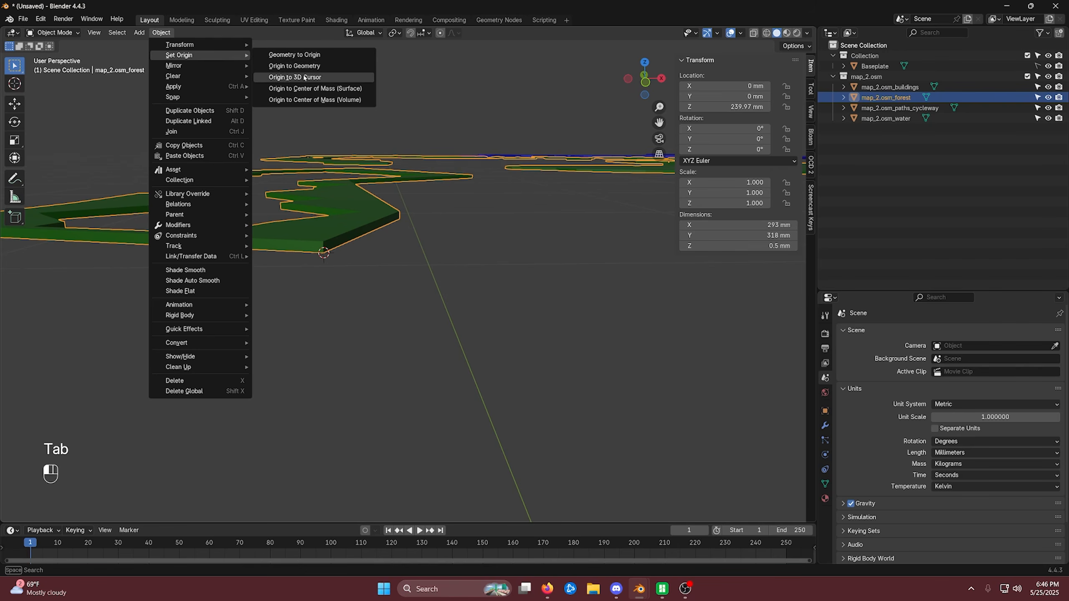
{"action": "left_click", "coordinate": [295, 76]}
{"action": "left_click", "coordinate": [732, 106]}
{"action": "type", "text": "0"}
{"action": "key", "text": "Return"}
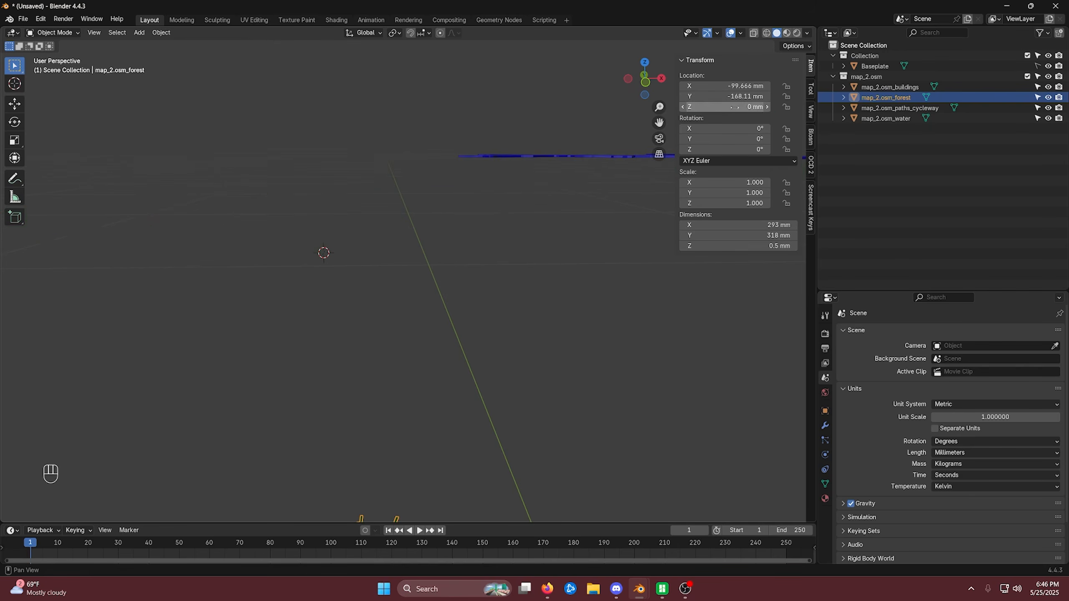
Snap the 3D cursor to a bottom edge vertex of the map_2.osm_water mesh
{"action": "middle_click_drag", "start_coordinate": [493, 177], "coordinate": [569, 197], "text": "shift"}
{"action": "scroll", "coordinate": [399, 296], "scroll_direction": "up", "scroll_amount": 5}
{"action": "left_click", "coordinate": [470, 339]}
{"action": "key", "text": "Tab"}
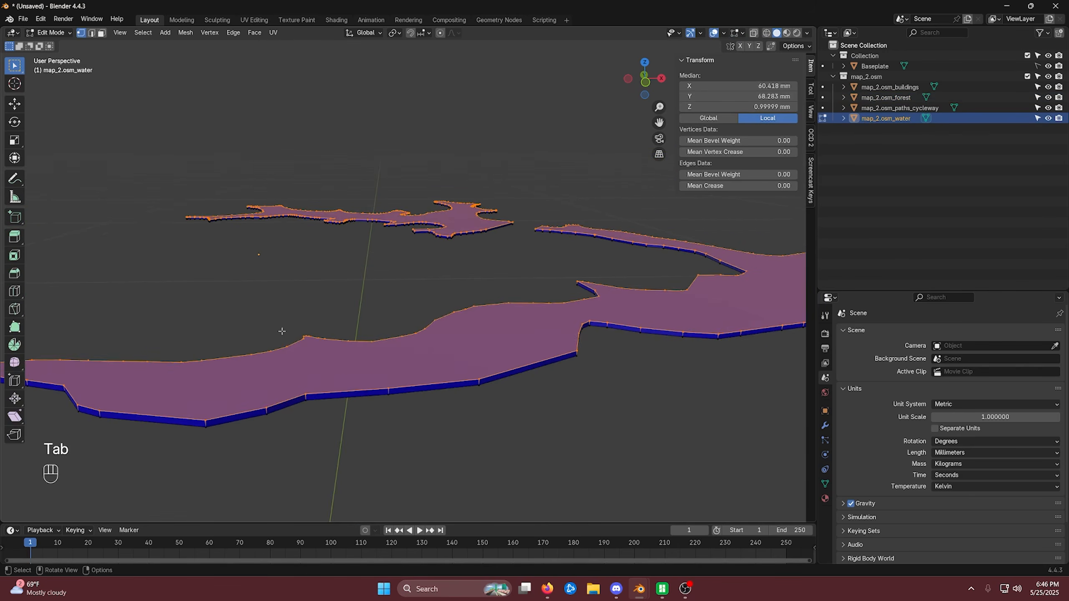
{"action": "middle_click_drag", "start_coordinate": [282, 329], "coordinate": [367, 270], "text": "shift"}
{"action": "left_click", "coordinate": [255, 154]}
{"action": "middle_click_drag", "start_coordinate": [255, 154], "coordinate": [546, 335], "text": "shift"}
{"action": "key", "text": "shift+s"}
{"action": "left_click", "coordinate": [548, 391]}
Set the water object's origin to the 3D cursor and its Z location to 0 mm
{"action": "key", "text": "Tab"}
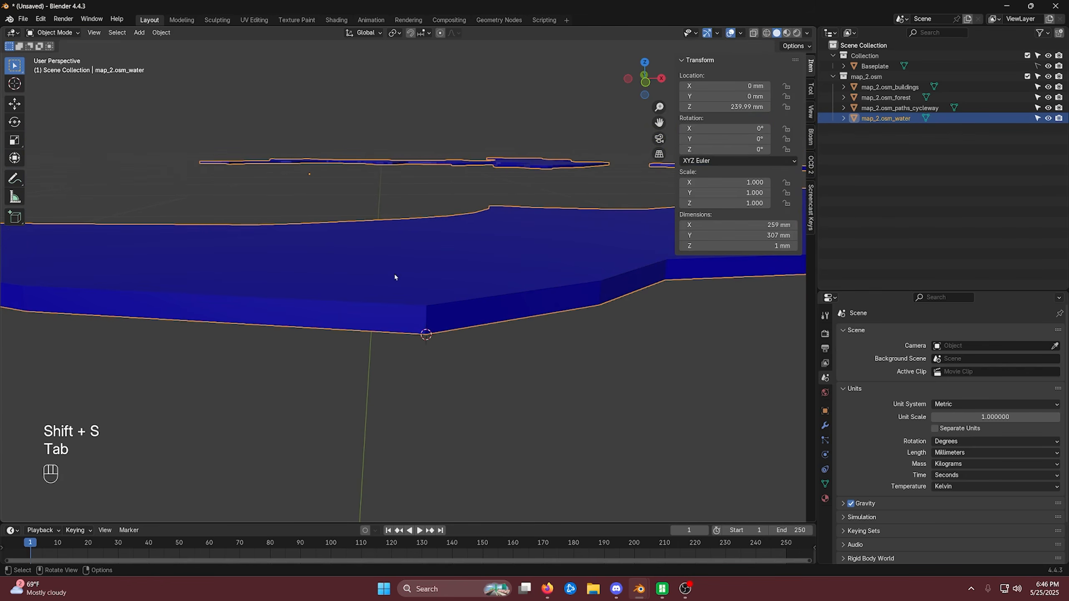
{"action": "left_click", "coordinate": [161, 33]}
{"action": "mouse_move", "coordinate": [202, 55]}
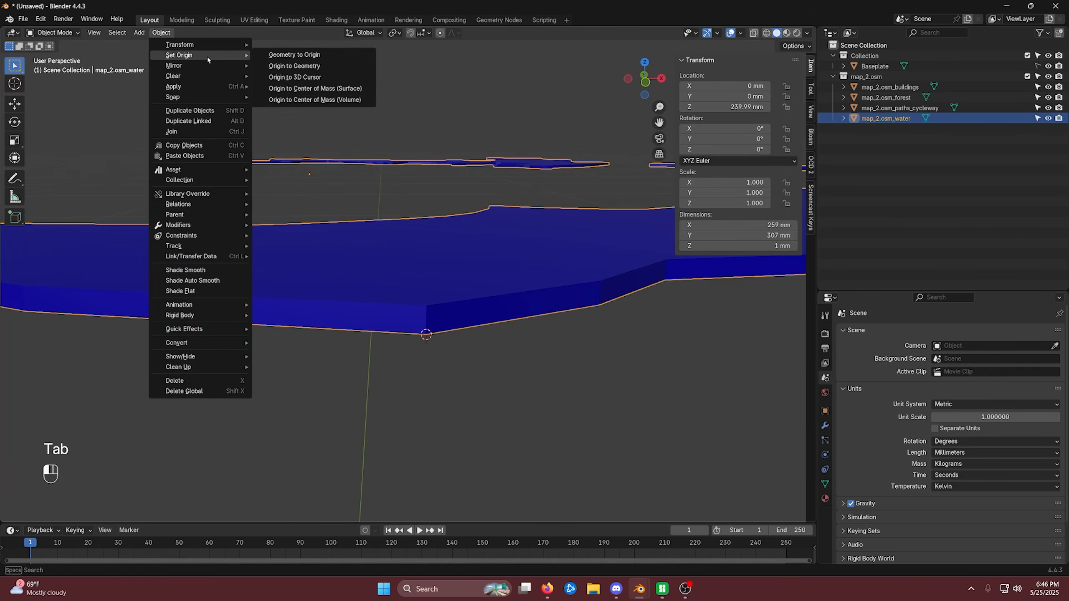
{"action": "left_click", "coordinate": [300, 78]}
{"action": "left_click", "coordinate": [741, 107]}
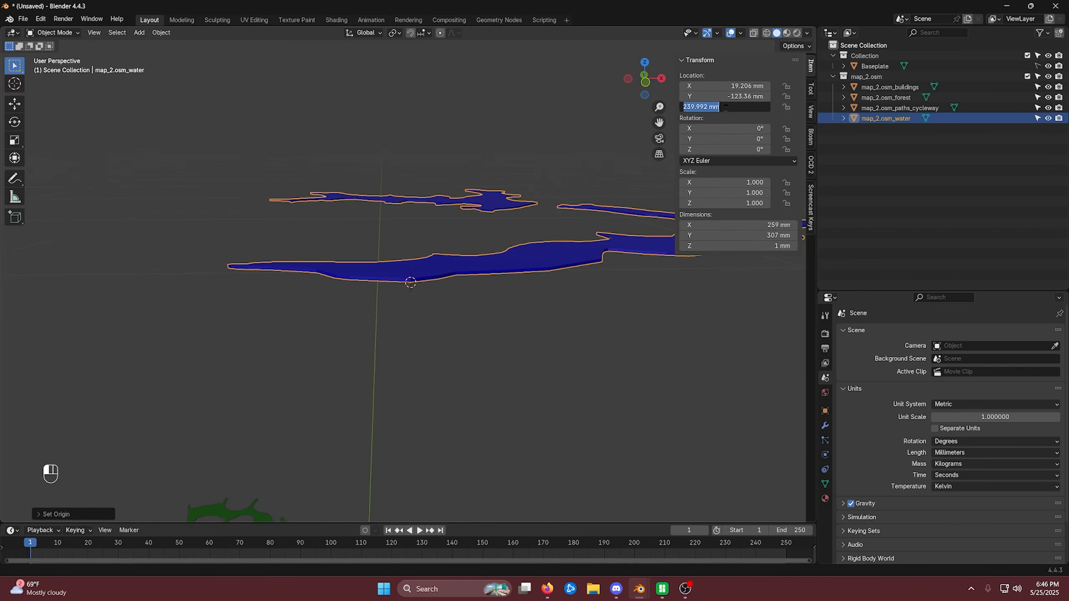
{"action": "type", "text": "0"}
{"action": "key", "text": "Return"}
Deselect the water and examine from above how the map layers sit on the baseplate
{"action": "middle_click_drag", "start_coordinate": [421, 294], "coordinate": [560, 183], "text": "shift"}
{"action": "left_click", "coordinate": [560, 183]}
{"action": "scroll", "coordinate": [568, 247], "scroll_direction": "up", "scroll_amount": 3}
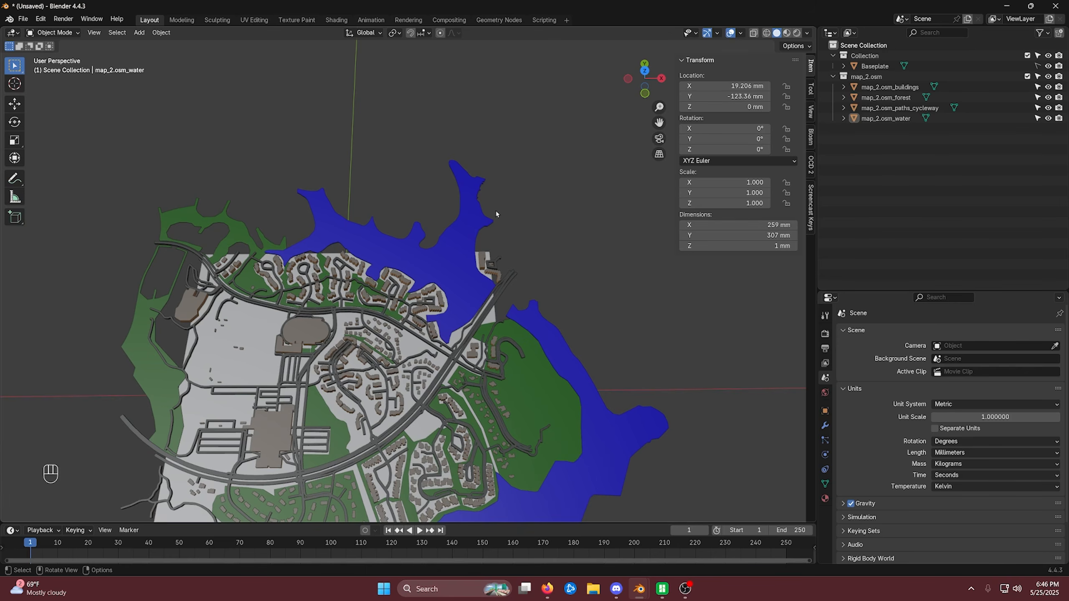
{"action": "middle_click_drag", "start_coordinate": [496, 210], "coordinate": [406, 361], "text": "shift"}
{"action": "middle_click_drag", "start_coordinate": [374, 301], "coordinate": [373, 341]}
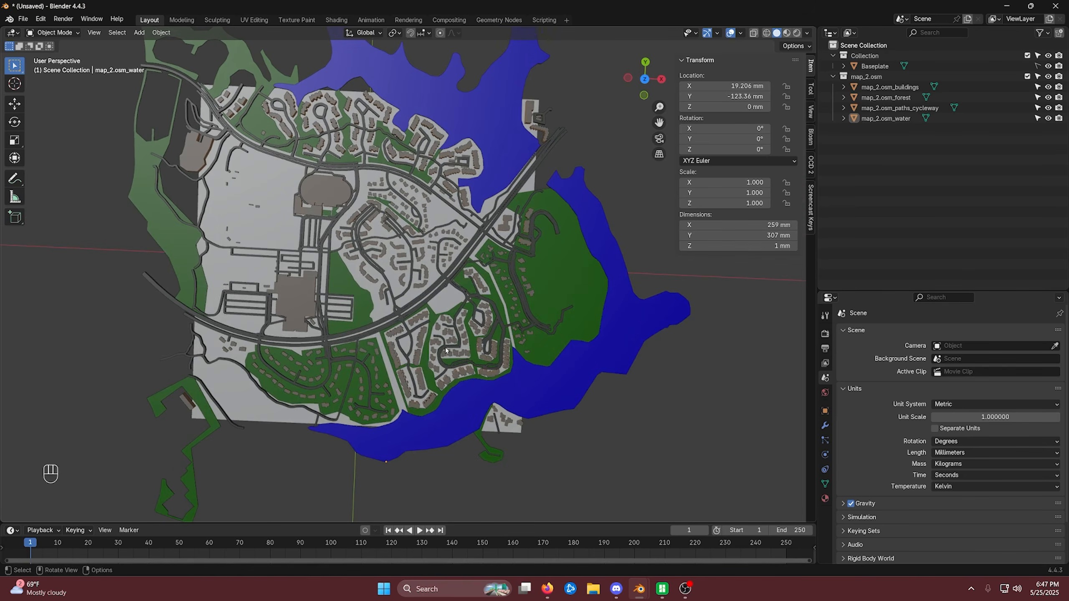
{"action": "key", "text": "KP_7"}
{"action": "middle_click_drag", "start_coordinate": [324, 291], "coordinate": [430, 228], "text": "shift"}
{"action": "scroll", "coordinate": [379, 344], "scroll_direction": "up", "scroll_amount": 1}
{"action": "scroll", "coordinate": [259, 322], "scroll_direction": "up", "scroll_amount": 3}
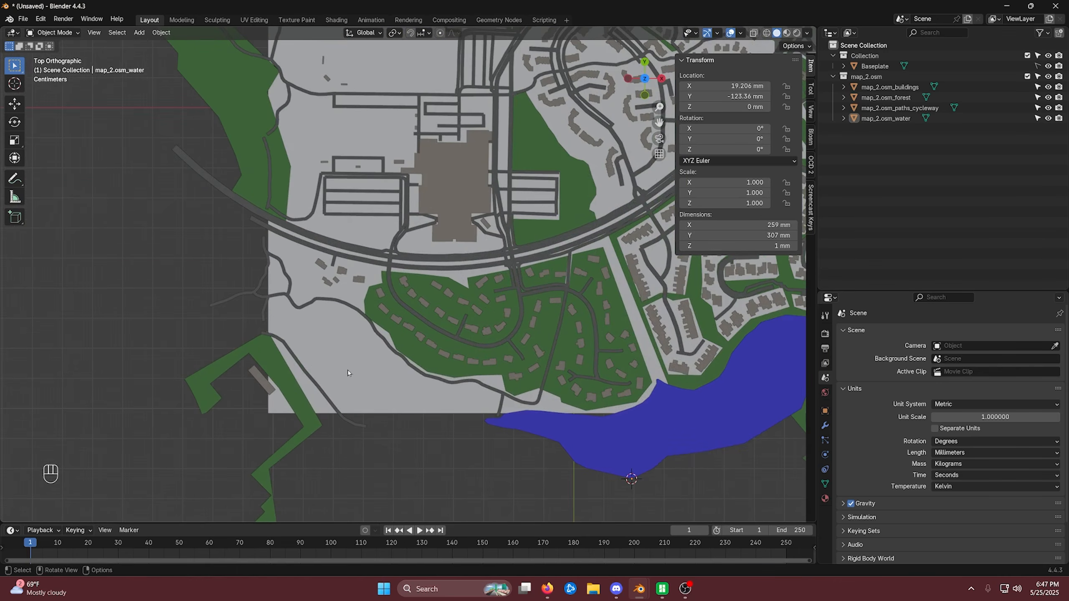
Switch to the browser and examine the selected blender-osm map area around South Lakes High School for comparison
{"action": "key", "text": "alt+Tab"}
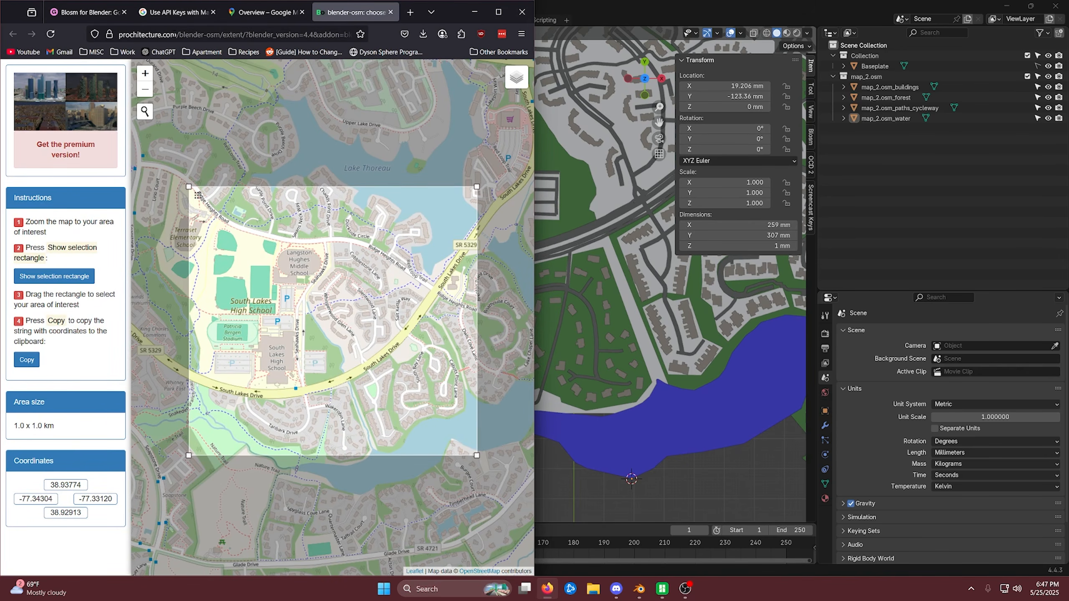
{"action": "scroll", "coordinate": [258, 453], "scroll_direction": "up", "scroll_amount": 1}
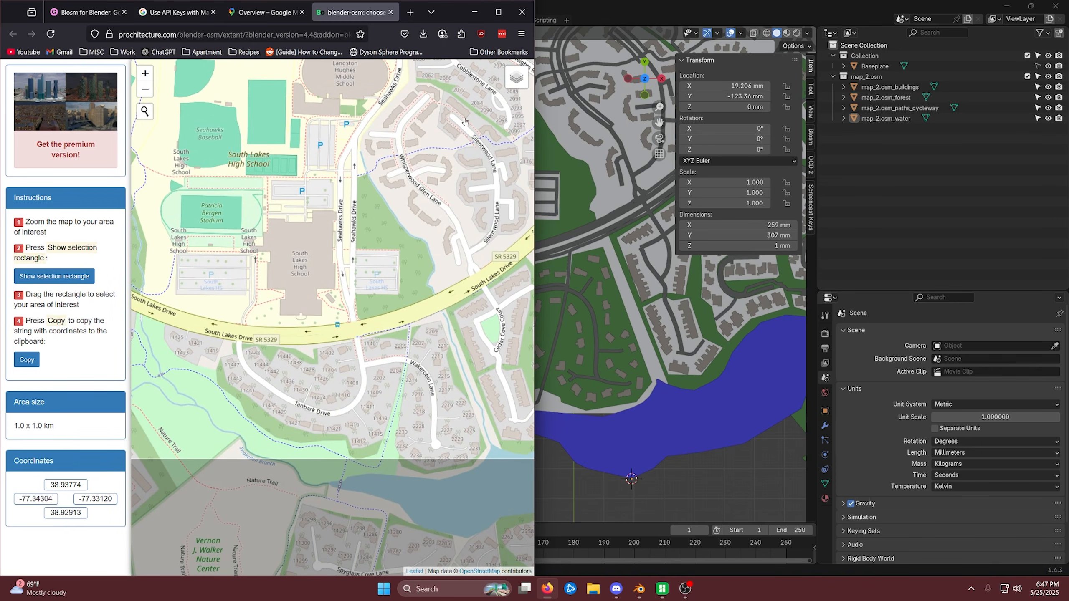
{"action": "left_click", "coordinate": [475, 12]}
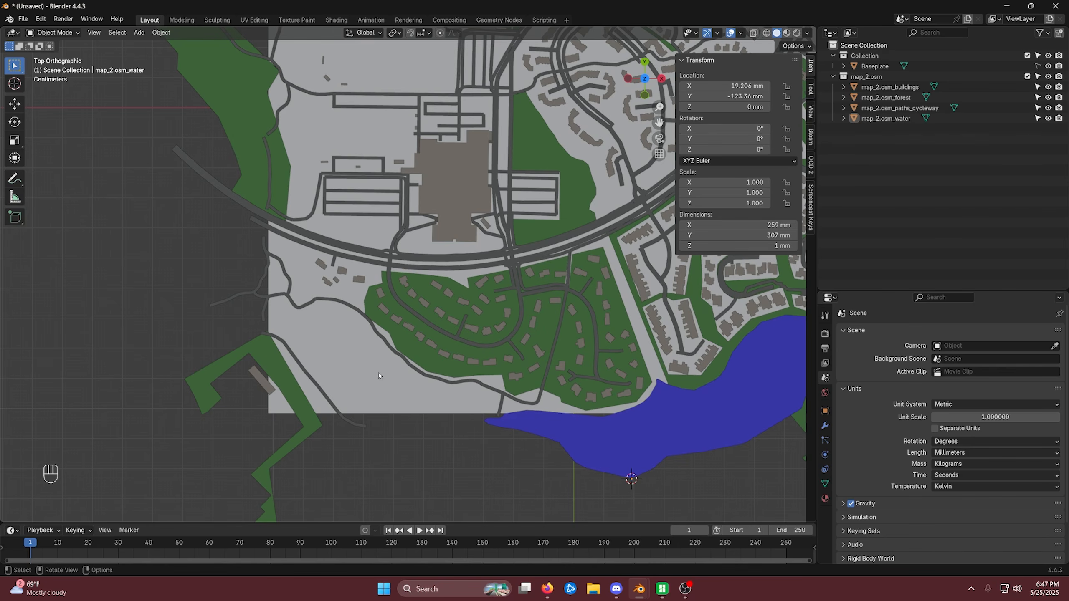
Examine the imported map from above, comparing the open grounds around the school with the reference map
{"action": "scroll", "coordinate": [386, 299], "scroll_direction": "up", "scroll_amount": 5, "text": "shift"}
{"action": "scroll", "coordinate": [394, 233], "scroll_direction": "up", "scroll_amount": 2}
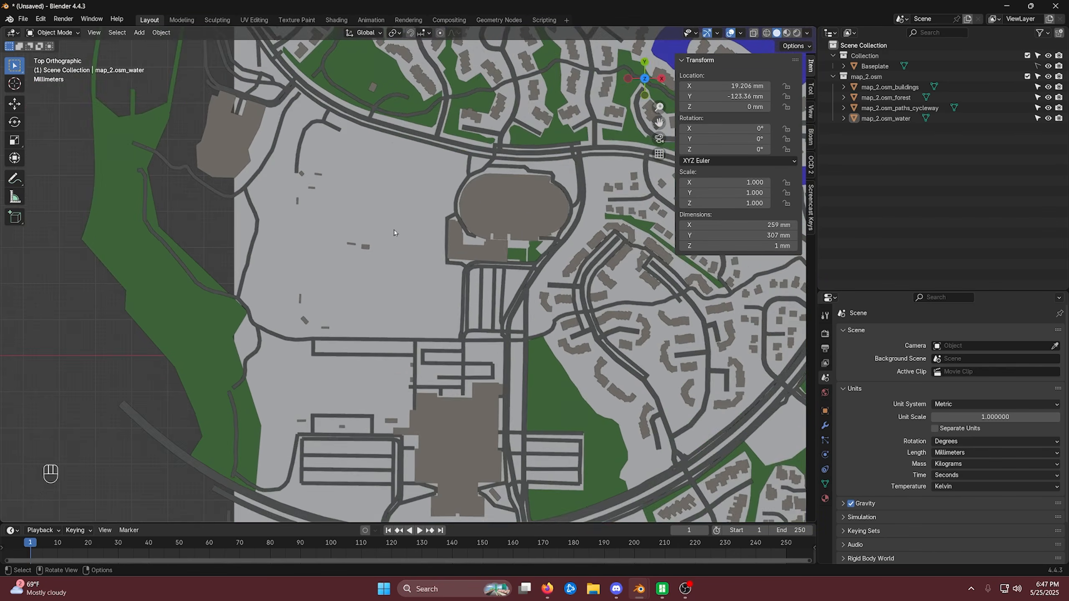
{"action": "scroll", "coordinate": [396, 235], "scroll_direction": "down", "scroll_amount": 2, "text": "shift"}
{"action": "scroll", "coordinate": [397, 239], "scroll_direction": "down", "scroll_amount": 6}
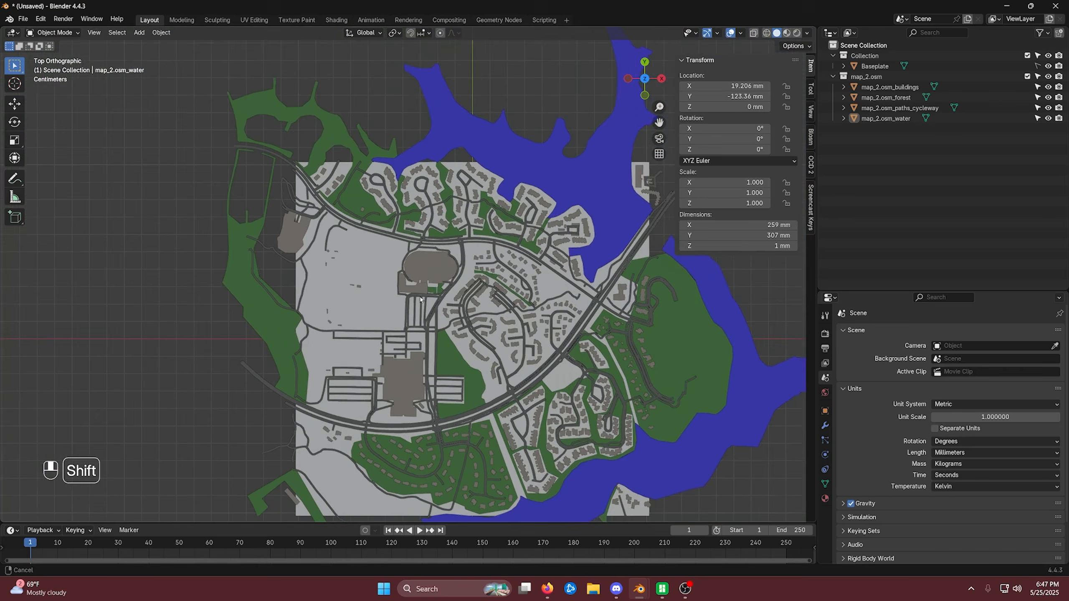
{"action": "middle_click_drag", "start_coordinate": [420, 299], "coordinate": [396, 288], "text": "shift"}
{"action": "scroll", "coordinate": [386, 282], "scroll_direction": "up", "scroll_amount": 3}
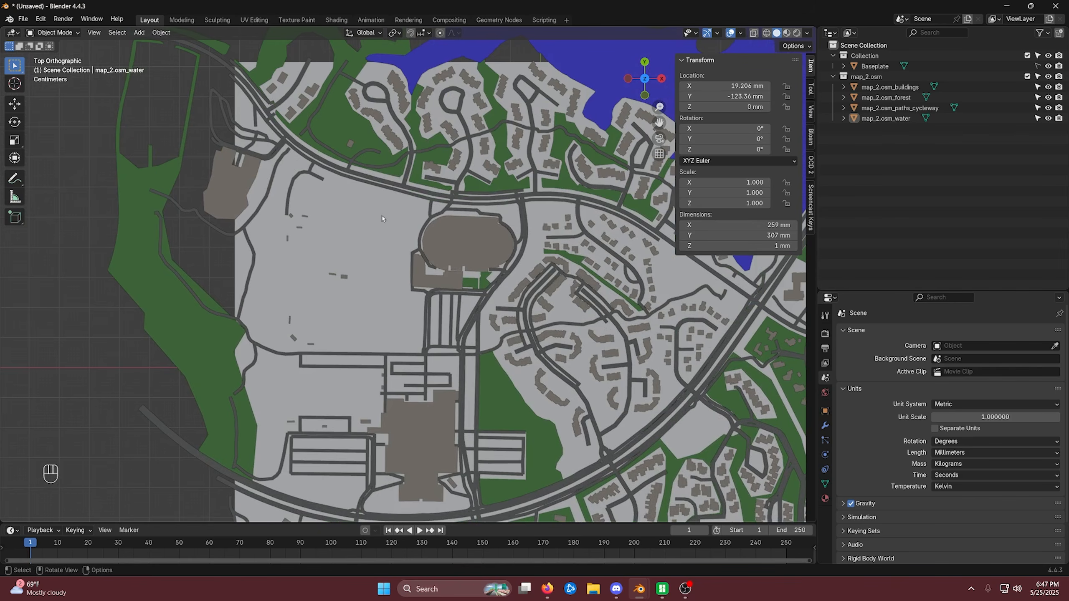
{"action": "scroll", "coordinate": [363, 230], "scroll_direction": "up", "scroll_amount": 1}
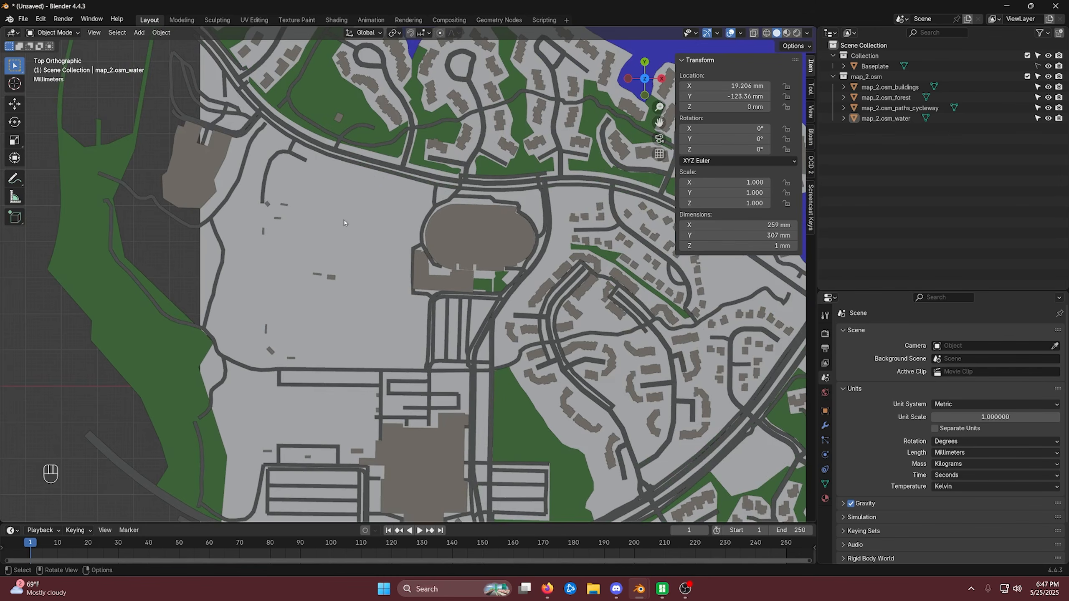
Switch to the browser and examine the sports fields around South Lakes High School on the reference map, comparing them with the Blender map
{"action": "middle_click_drag", "start_coordinate": [334, 234], "coordinate": [368, 305], "text": "shift"}
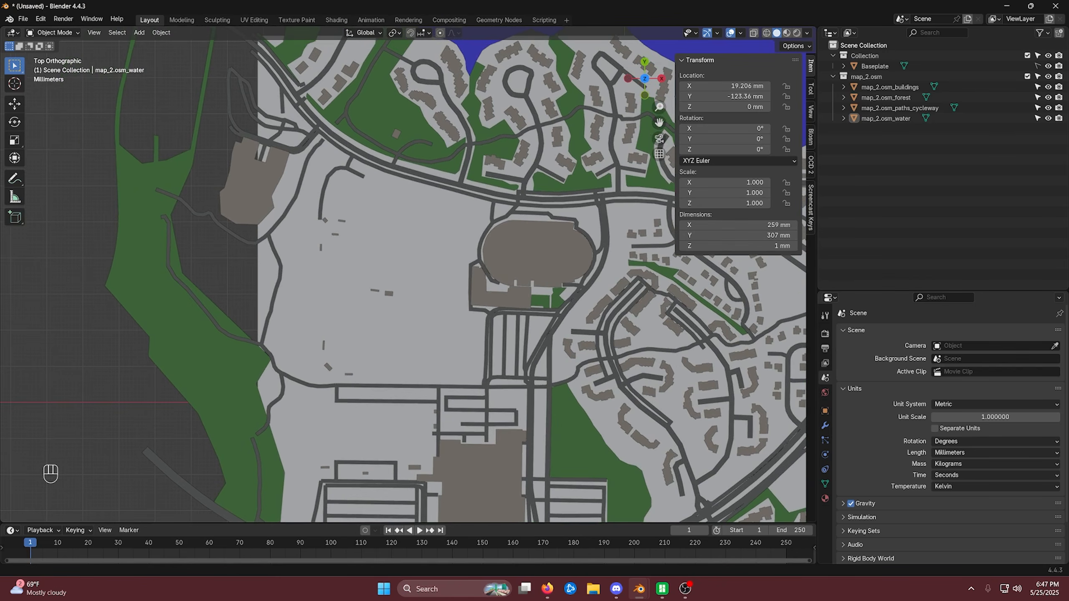
{"action": "left_click", "coordinate": [548, 588]}
{"action": "left_click_drag", "start_coordinate": [335, 222], "coordinate": [395, 374]}
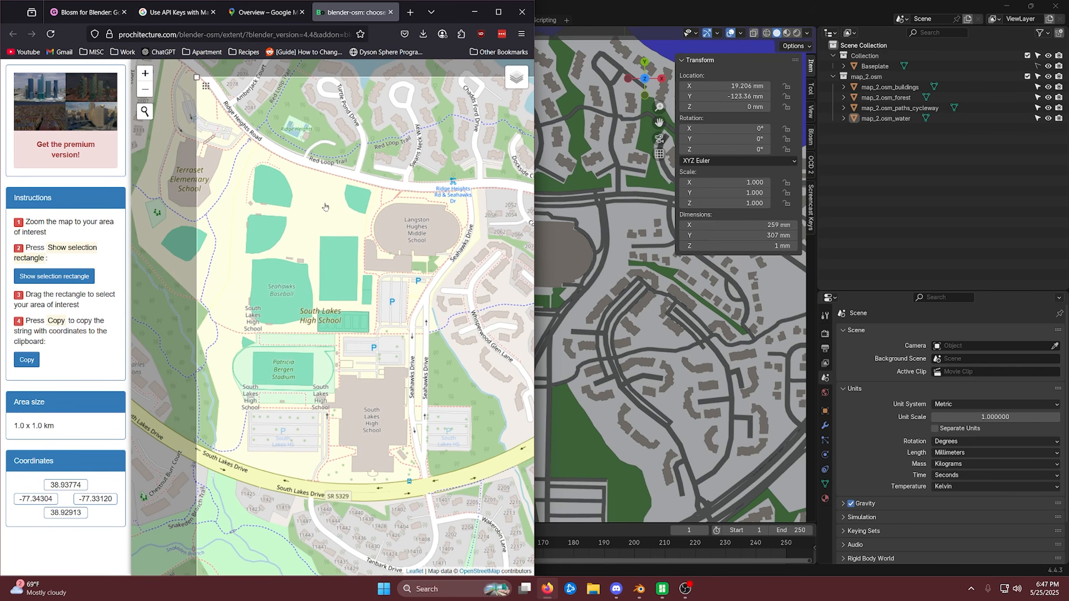
{"action": "left_click_drag", "start_coordinate": [462, 14], "coordinate": [789, 62]}
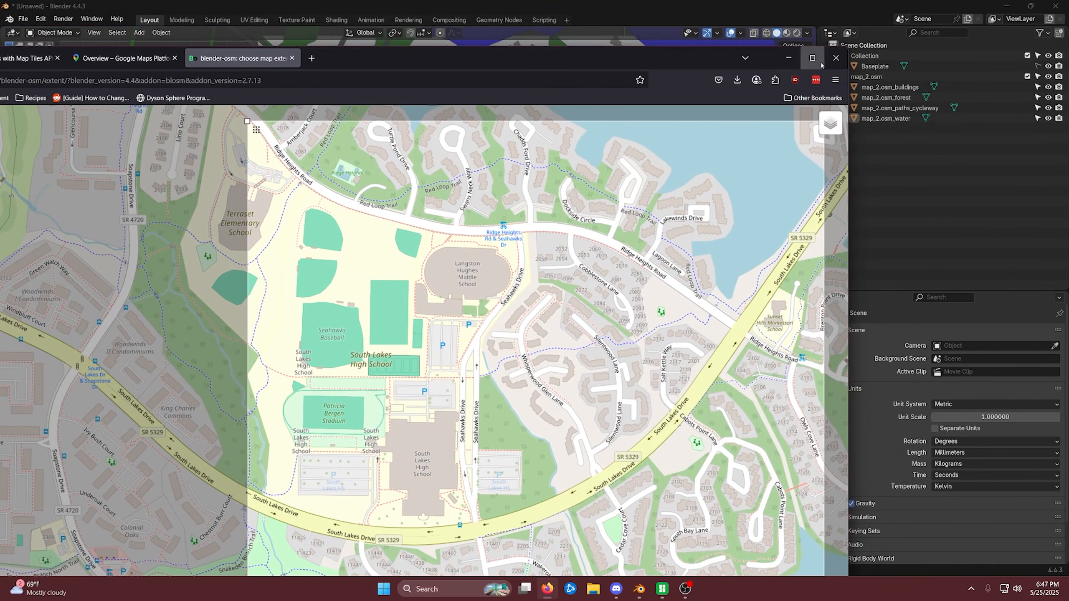
{"action": "left_click", "coordinate": [788, 61]}
{"action": "middle_click_drag", "start_coordinate": [363, 256], "coordinate": [425, 267], "text": "shift"}
{"action": "scroll", "coordinate": [385, 286], "scroll_direction": "down", "scroll_amount": 2}
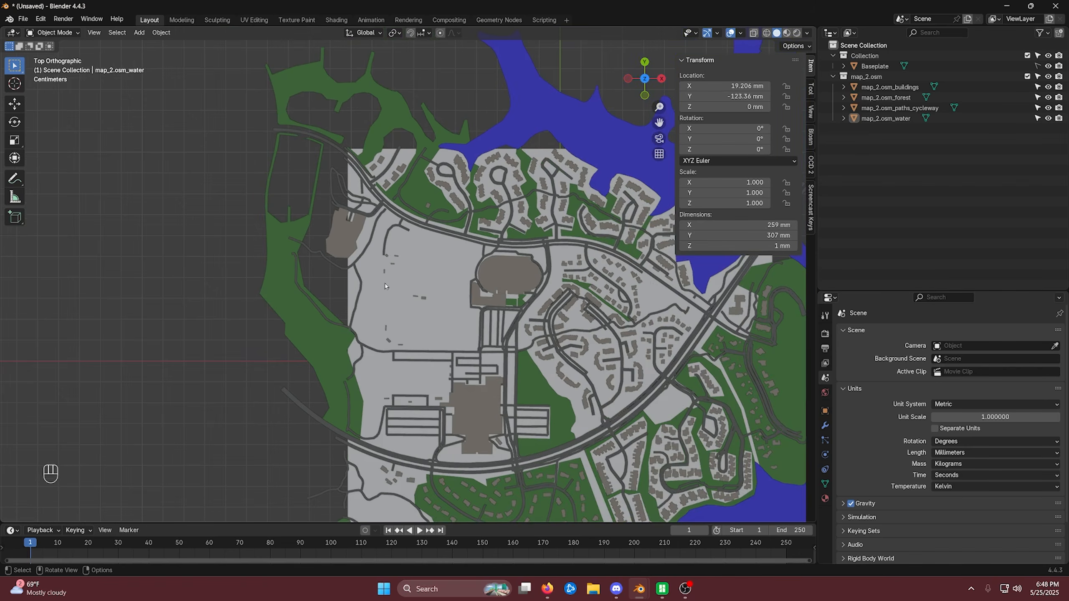
Add a mesh plane in top view and scale it down to about 173 mm square
{"action": "key", "text": "shift+a"}
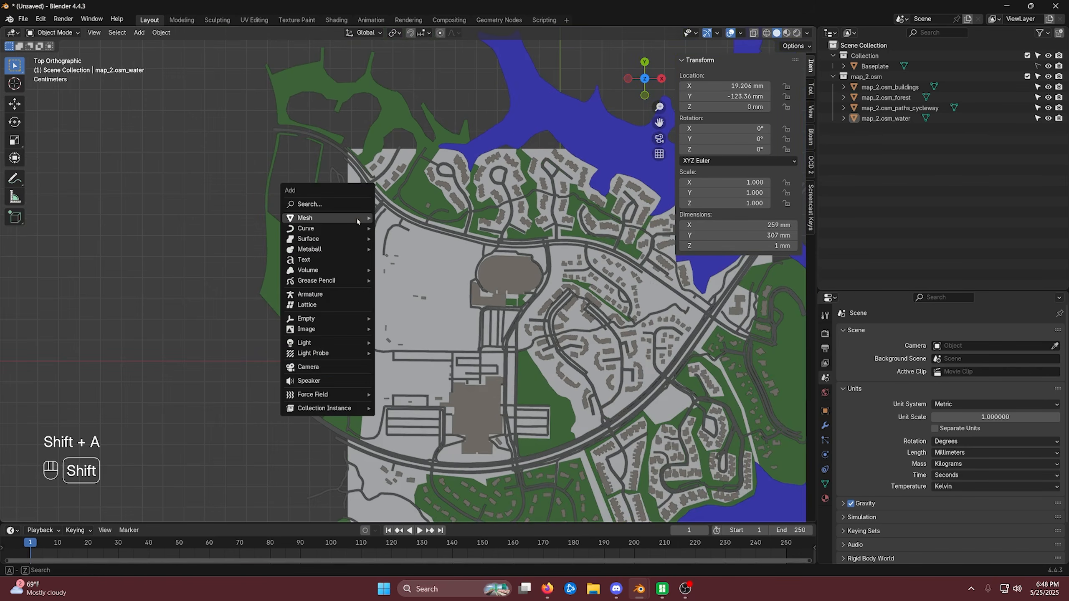
{"action": "mouse_move", "coordinate": [358, 219]}
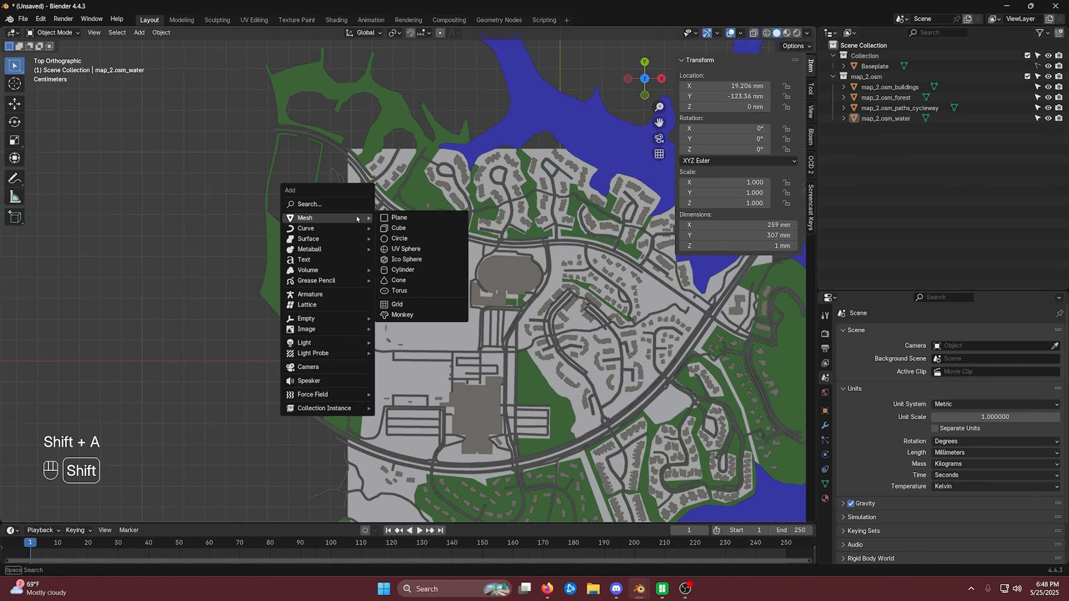
{"action": "left_click", "coordinate": [403, 219]}
{"action": "scroll", "coordinate": [529, 308], "scroll_direction": "down", "scroll_amount": 10}
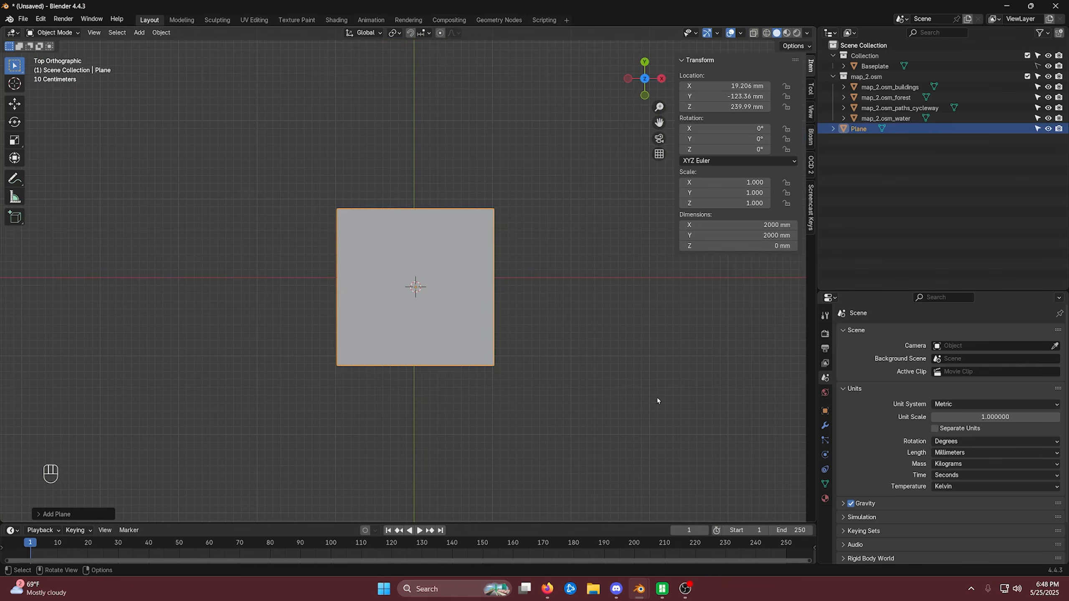
{"action": "key", "text": "s"}
{"action": "left_click", "coordinate": [469, 309]}
{"action": "scroll", "coordinate": [547, 337], "scroll_direction": "up", "scroll_amount": 8}
{"action": "right_click", "coordinate": [625, 369]}
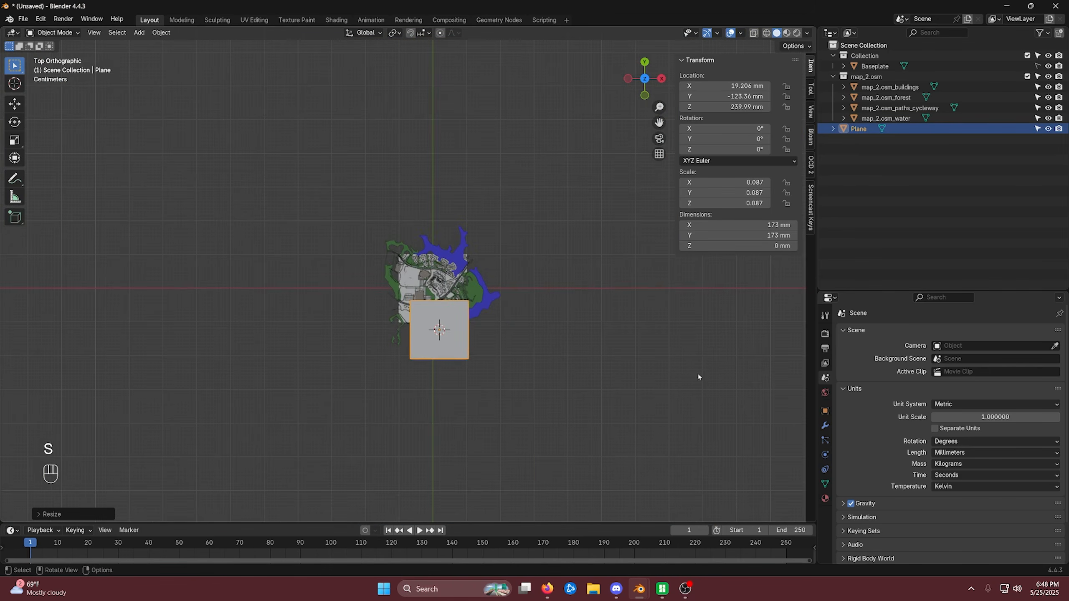
Scale the plane down to about 11.2 mm square and move it onto the open school grounds west of the oval building
{"action": "key", "text": "s"}
{"action": "left_click", "coordinate": [540, 386]}
{"action": "scroll", "coordinate": [539, 385], "scroll_direction": "up", "scroll_amount": 4}
{"action": "key", "text": "g"}
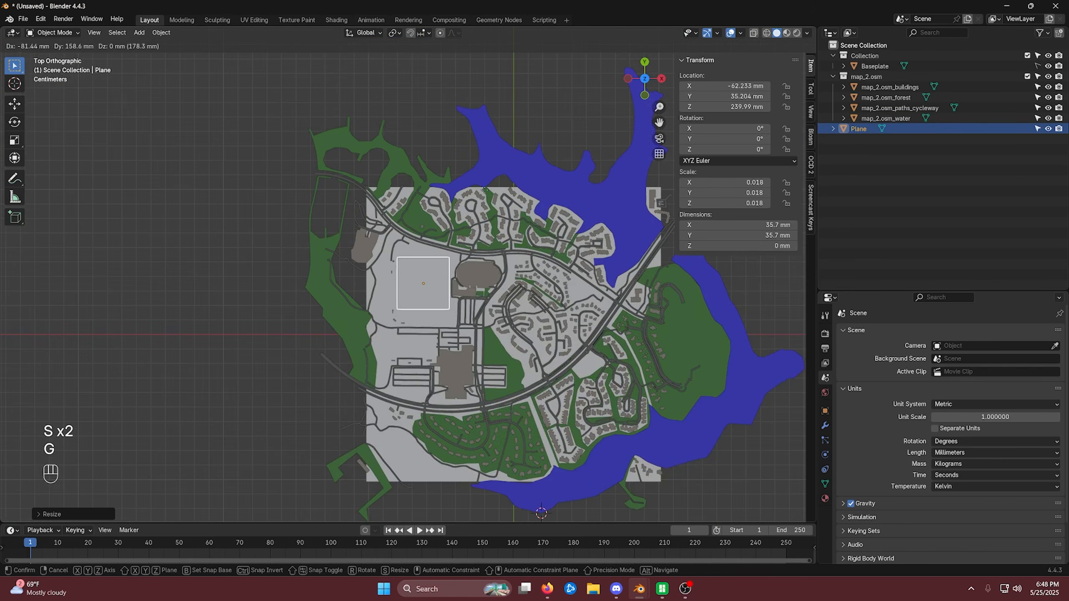
{"action": "left_click", "coordinate": [485, 190]}
{"action": "scroll", "coordinate": [463, 273], "scroll_direction": "up", "scroll_amount": 5}
{"action": "key", "text": "s"}
{"action": "left_click", "coordinate": [430, 295]}
{"action": "key", "text": "g"}
{"action": "left_click", "coordinate": [463, 287]}
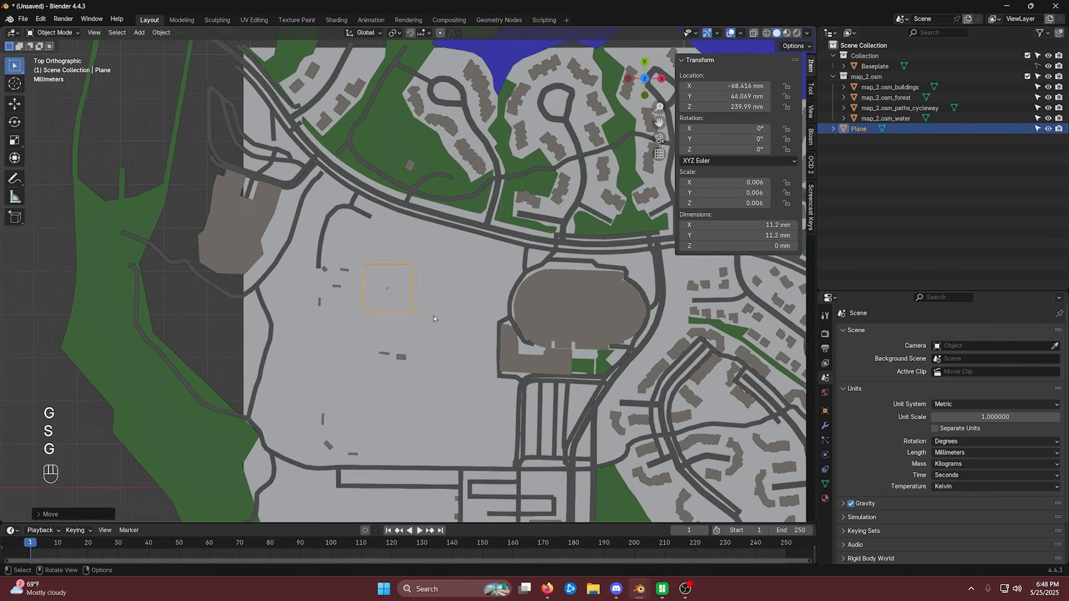
Enter Edit Mode on the plane and delete three of its four vertices, keeping only the upper-left one
{"action": "key", "text": "Tab"}
{"action": "scroll", "coordinate": [431, 296], "scroll_direction": "up", "scroll_amount": 5}
{"action": "scroll", "coordinate": [175, 205], "scroll_direction": "down", "scroll_amount": 1}
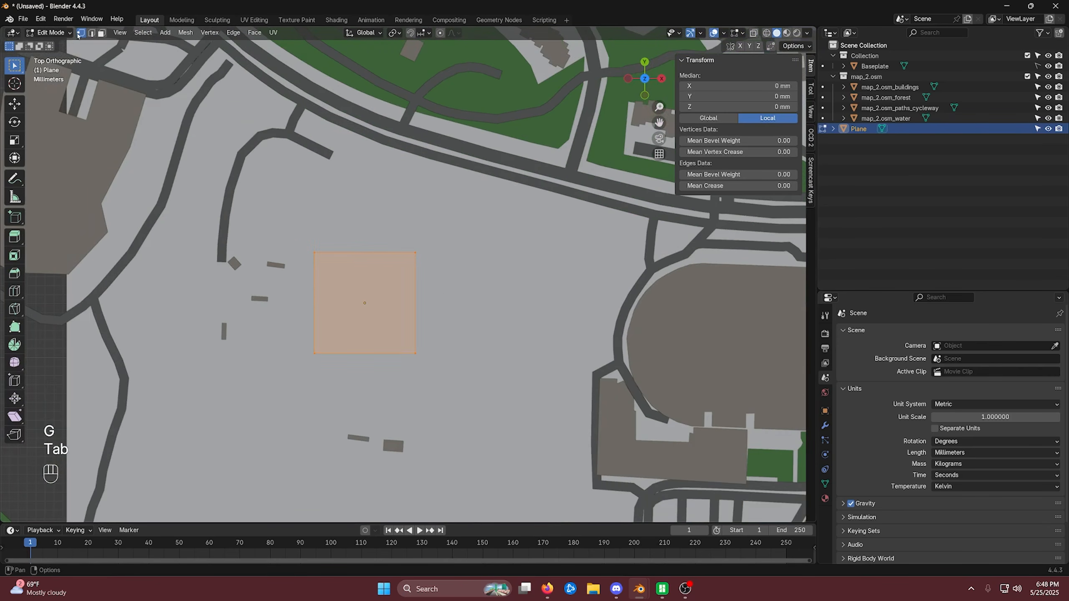
{"action": "left_click_drag", "start_coordinate": [378, 219], "coordinate": [437, 325]}
{"action": "left_click_drag", "start_coordinate": [248, 386], "coordinate": [460, 277], "text": "shift"}
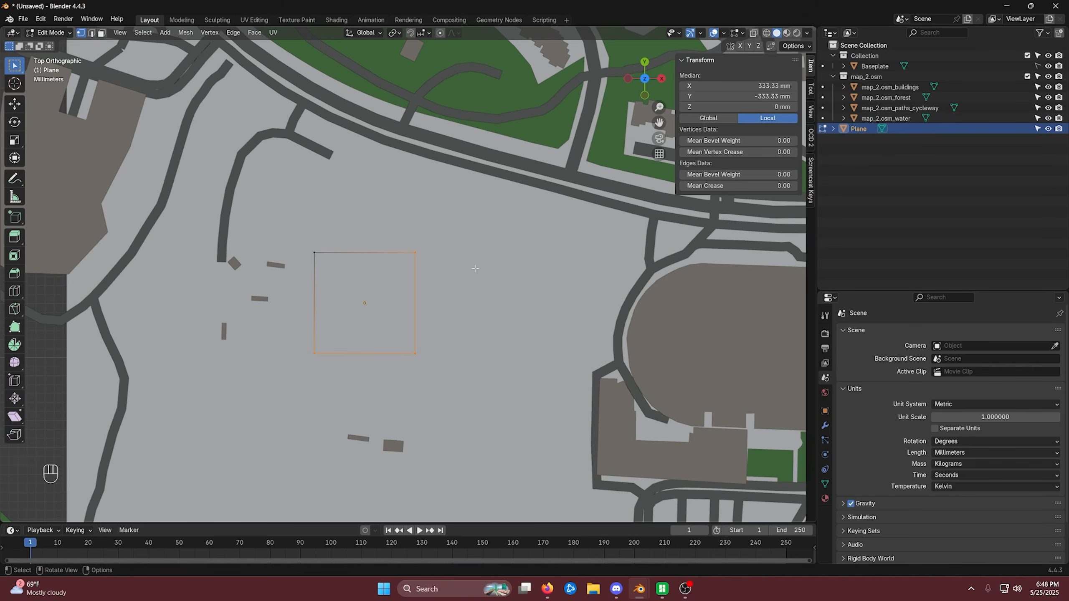
{"action": "key", "text": "x"}
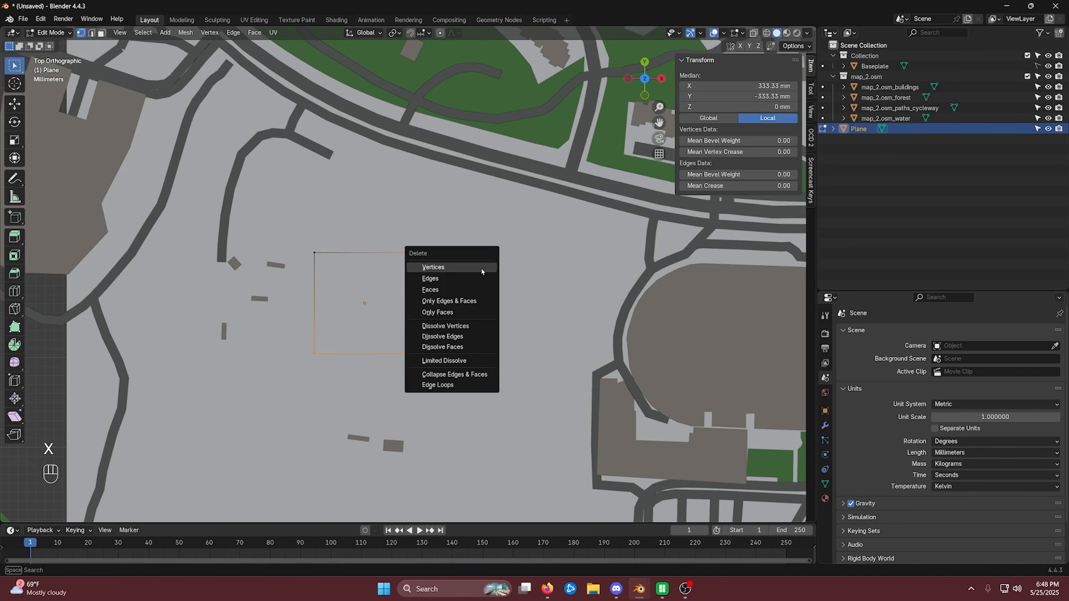
{"action": "left_click", "coordinate": [436, 270]}
Move the remaining vertex north of the plane's origin as the start of the upper baseball field outline
{"action": "left_click", "coordinate": [314, 252]}
{"action": "key", "text": "g"}
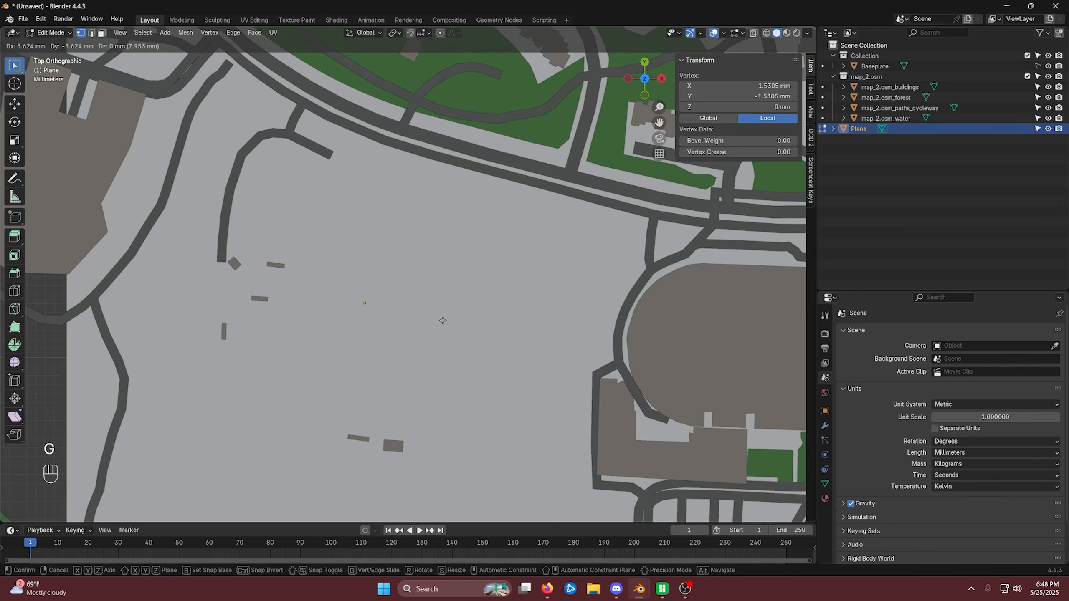
{"action": "left_click", "coordinate": [436, 262]}
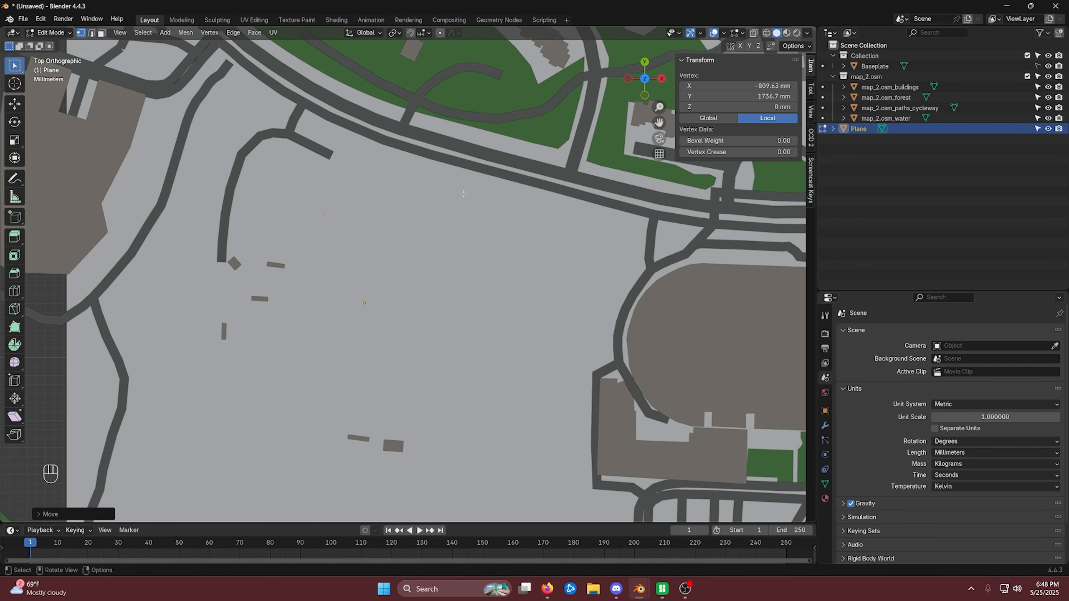
Extrude the vertex into a short diagonal corner edge followed by a long, nearly horizontal bottom edge of the field outline
{"action": "scroll", "coordinate": [368, 239], "scroll_direction": "up", "scroll_amount": 3}
{"action": "middle_click_drag", "start_coordinate": [443, 358], "coordinate": [425, 256], "text": "shift"}
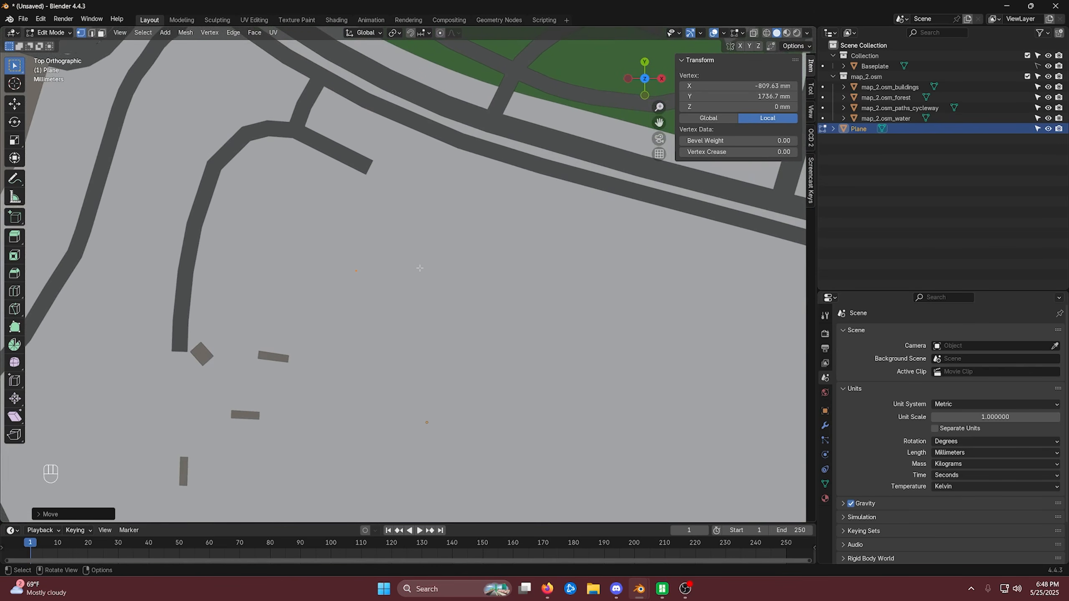
{"action": "key", "text": "e"}
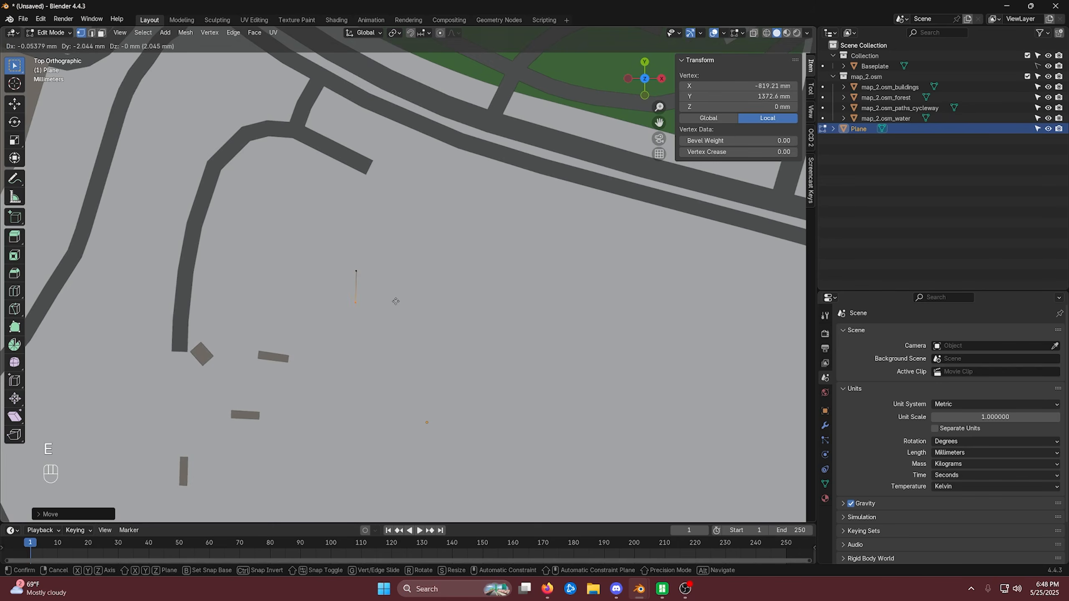
{"action": "left_click", "coordinate": [408, 292]}
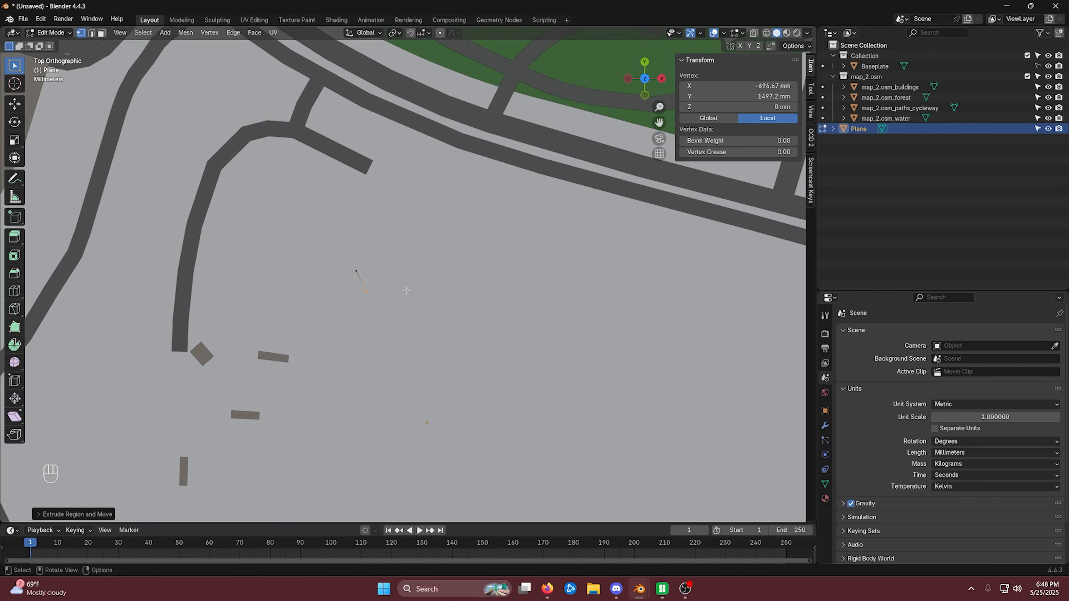
{"action": "key", "text": "e"}
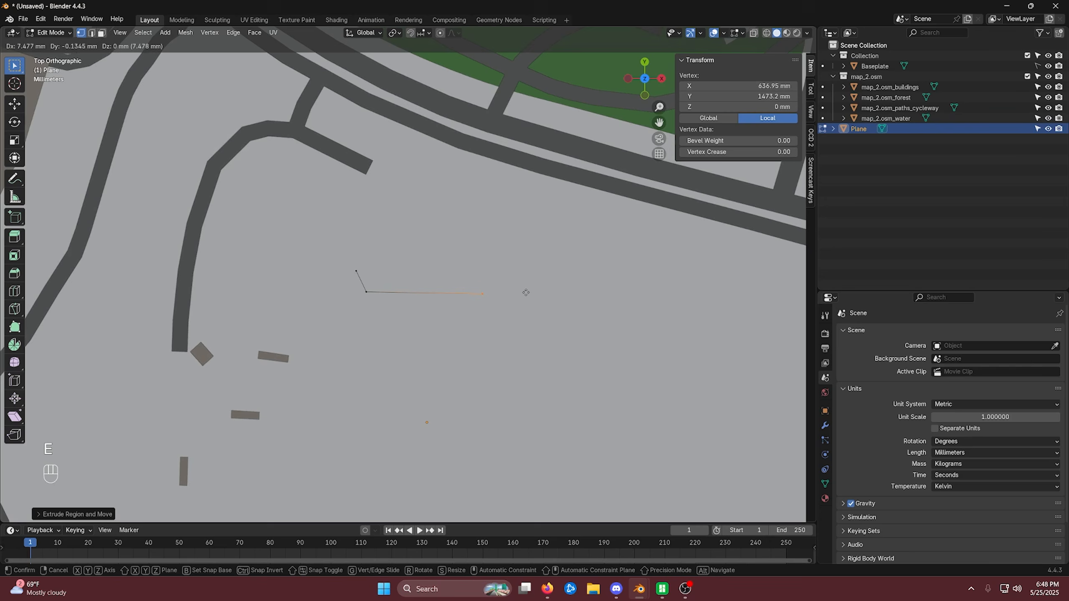
{"action": "left_click", "coordinate": [526, 293]}
Check the field shape on the browser's reference map and move the outline's starting vertex to reshape the diagonal corner
{"action": "left_click", "coordinate": [548, 589]}
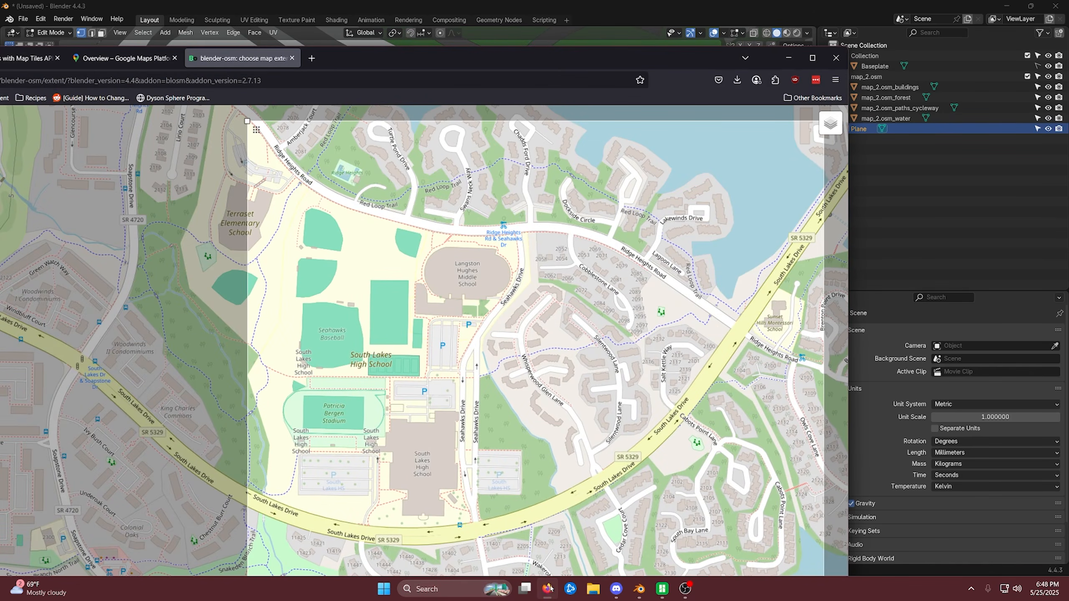
{"action": "left_click", "coordinate": [547, 589]}
{"action": "middle_click_drag", "start_coordinate": [375, 285], "coordinate": [338, 343], "text": "shift"}
{"action": "left_click_drag", "start_coordinate": [301, 320], "coordinate": [339, 344]}
{"action": "key", "text": "g"}
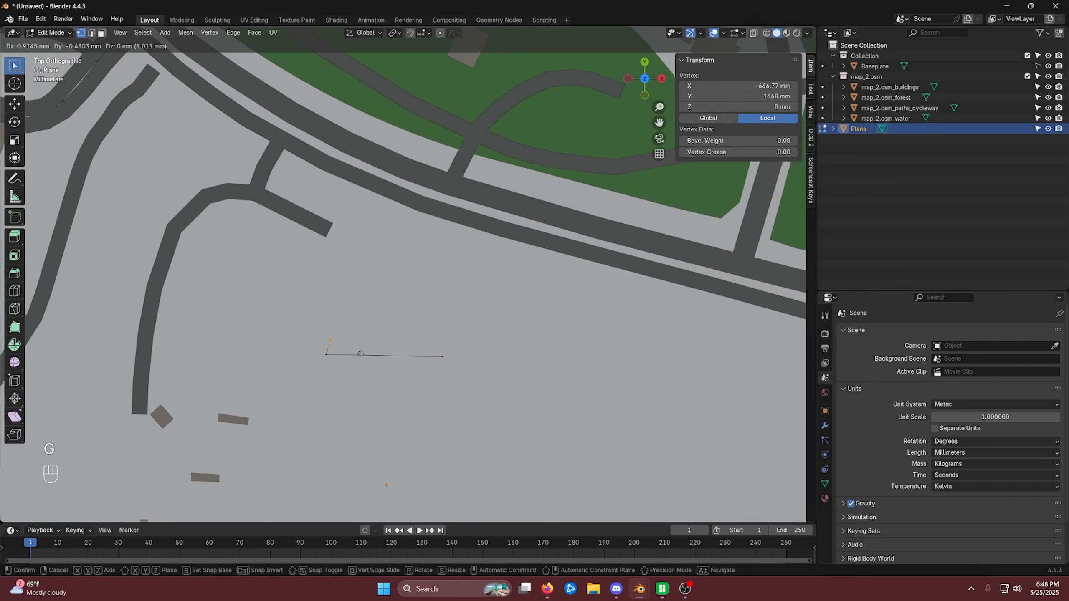
{"action": "left_click", "coordinate": [341, 351]}
Extrude the starting vertex straight up into the field's long left side and add a short horizontal edge along its top
{"action": "middle_click_drag", "start_coordinate": [379, 291], "coordinate": [385, 339], "text": "shift"}
{"action": "key", "text": "e"}
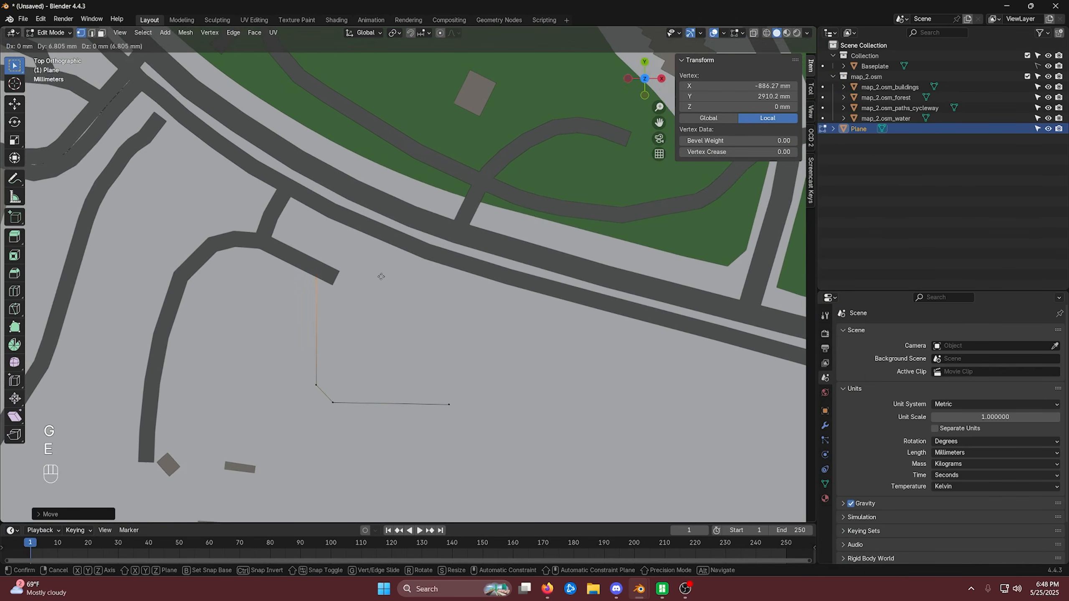
{"action": "left_click", "coordinate": [381, 251]}
{"action": "key", "text": "e"}
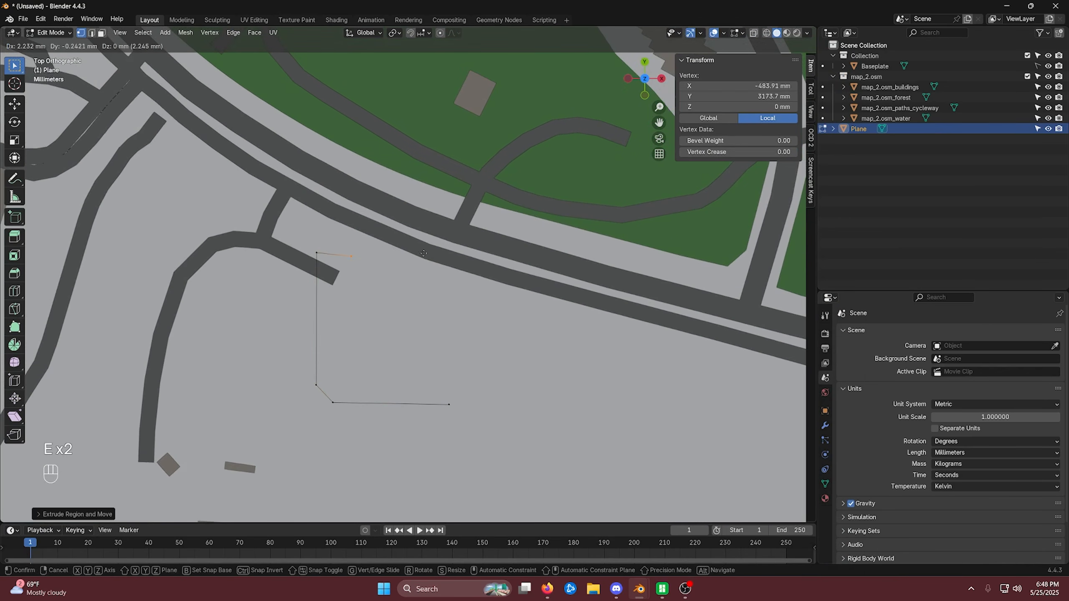
{"action": "left_click", "coordinate": [432, 248]}
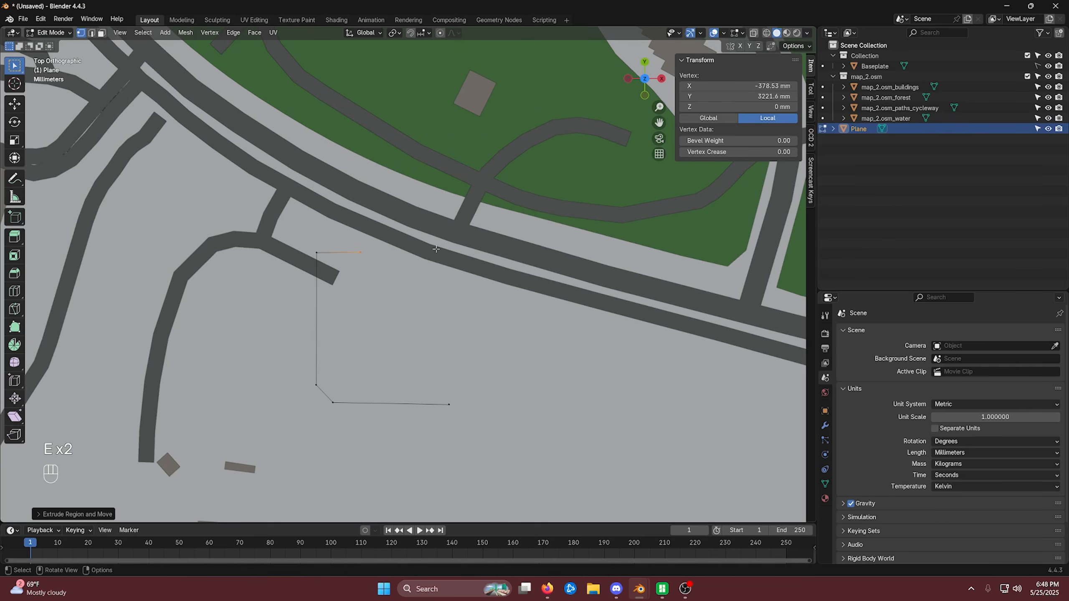
Extrude successive vertices to trace the field's curved upper-right side down to the level of the bottom edge
{"action": "key", "text": "e"}
{"action": "left_click", "coordinate": [471, 254]}
{"action": "key", "text": "e"}
{"action": "left_click", "coordinate": [501, 267]}
{"action": "key", "text": "e"}
{"action": "left_click", "coordinate": [522, 282]}
{"action": "key", "text": "e"}
{"action": "left_click", "coordinate": [539, 300]}
{"action": "key", "text": "e"}
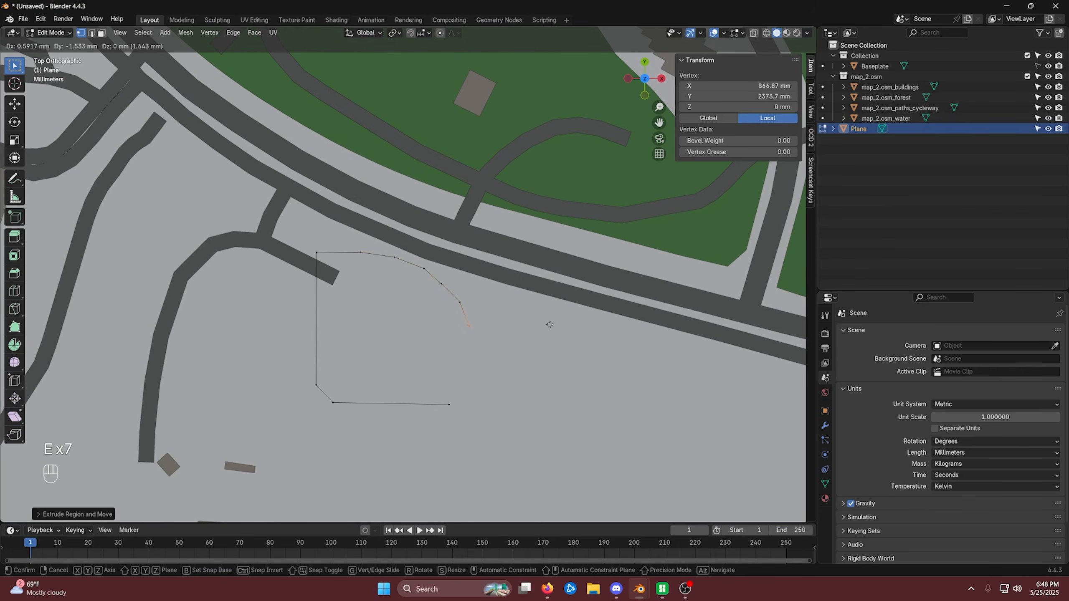
{"action": "left_click", "coordinate": [551, 328]}
{"action": "key", "text": "e"}
{"action": "left_click", "coordinate": [552, 355]}
{"action": "key", "text": "e"}
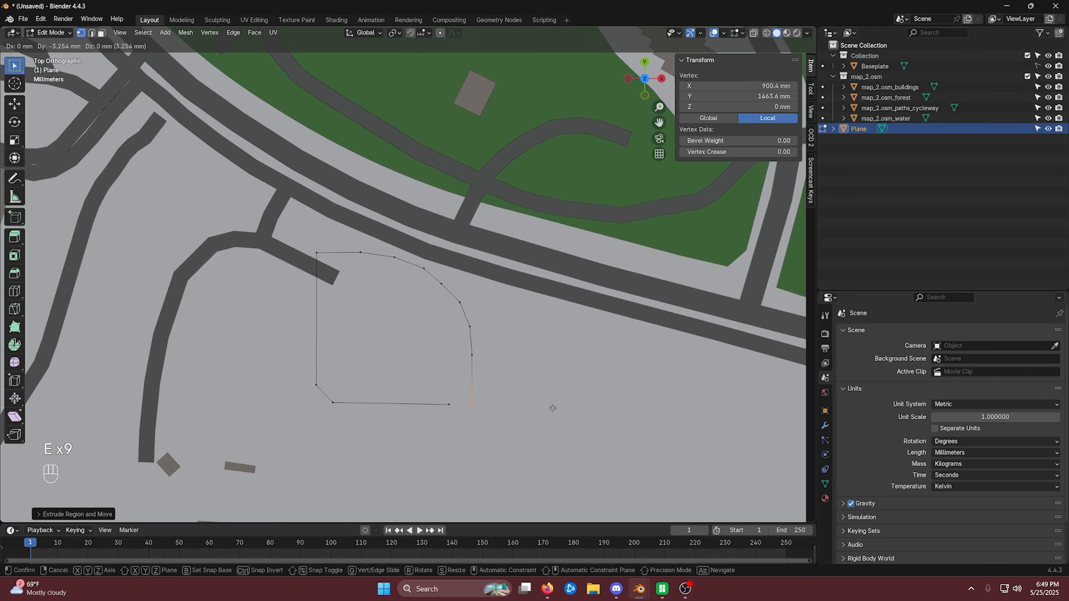
{"action": "left_click", "coordinate": [549, 406]}
Move the bottom edge's open end vertex onto the last vertex of the curved side to close the gap
{"action": "left_click", "coordinate": [450, 405]}
{"action": "key", "text": "g"}
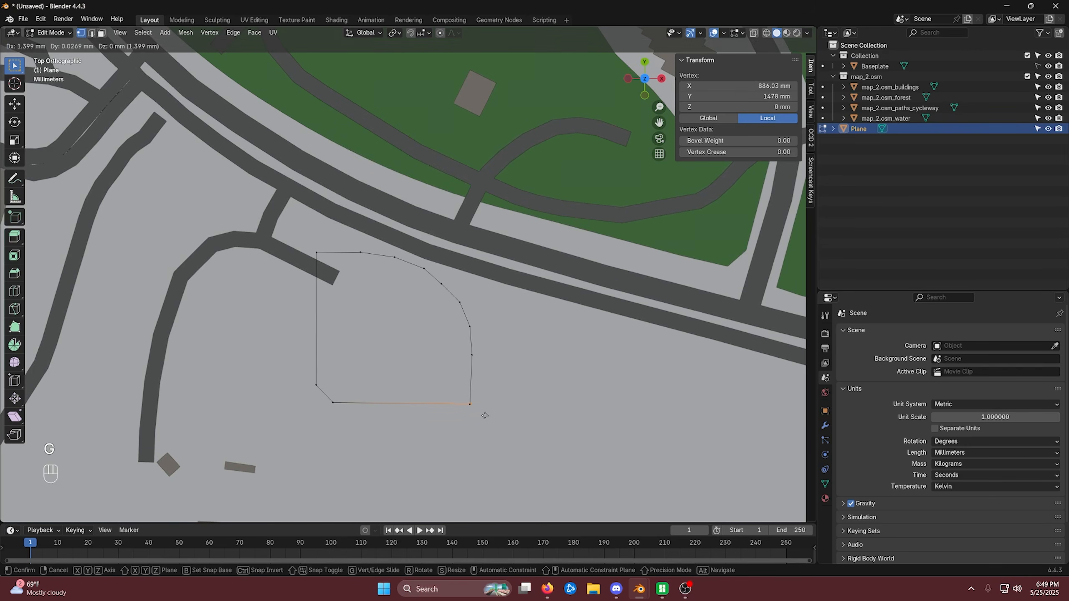
{"action": "left_click", "coordinate": [484, 416]}
{"action": "middle_click_drag", "start_coordinate": [433, 387], "coordinate": [422, 316], "text": "shift"}
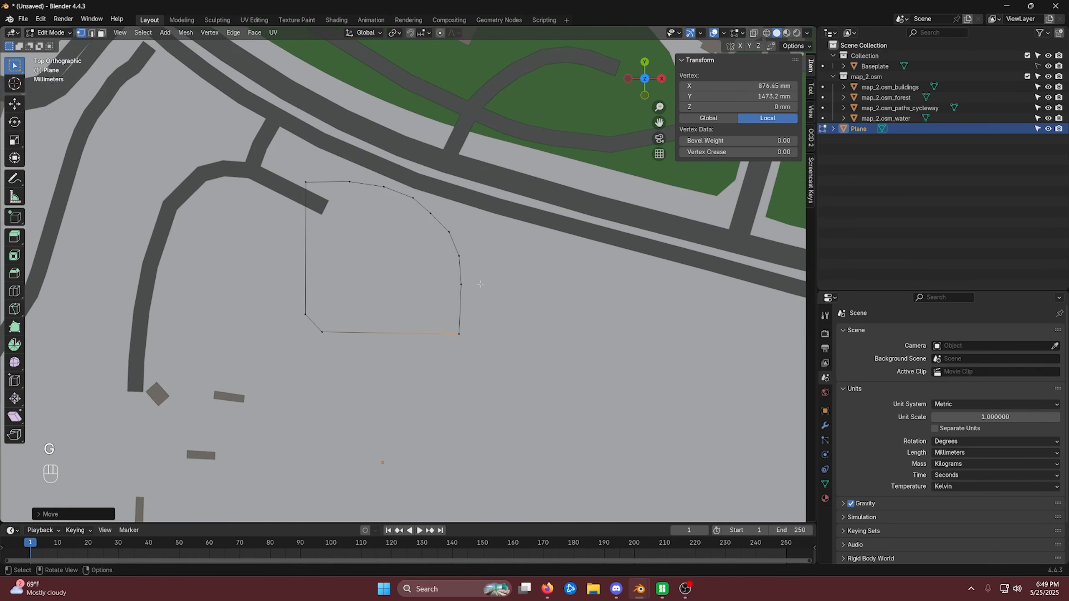
Box-select the outline's lower-right corner and scale the selection to 0 with the Z axis locked
{"action": "left_click_drag", "start_coordinate": [431, 314], "coordinate": [502, 396]}
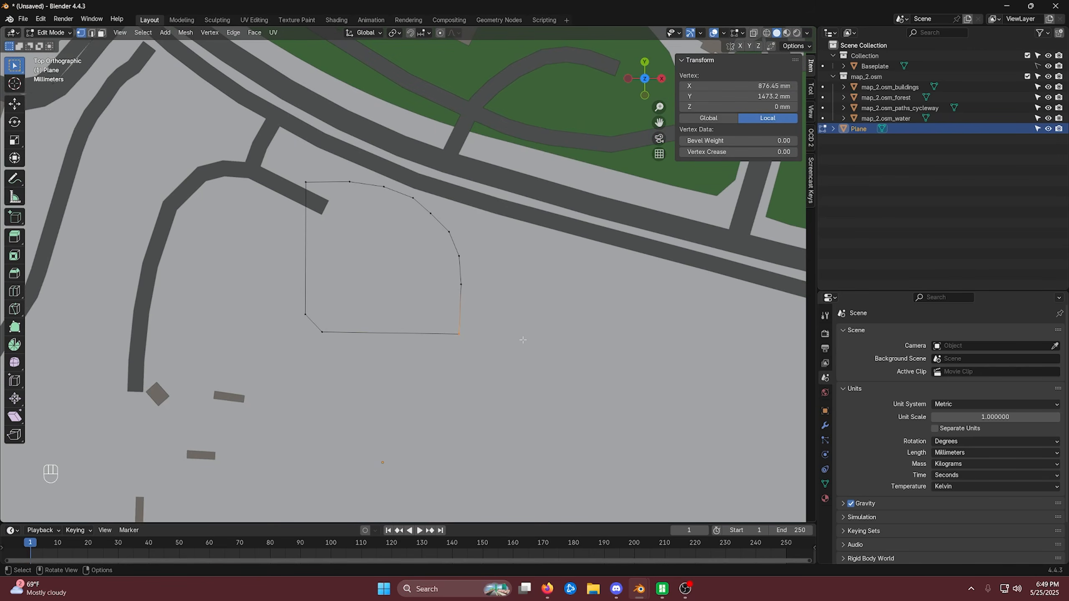
{"action": "key", "text": "s"}
{"action": "key", "text": "shift+z"}
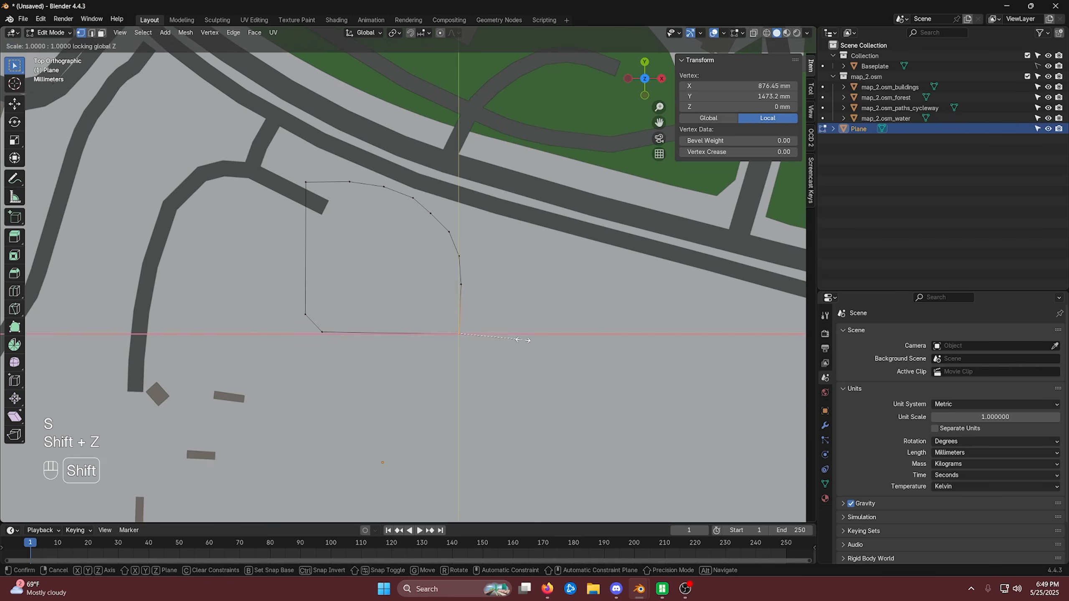
{"action": "key", "text": "KP_0"}
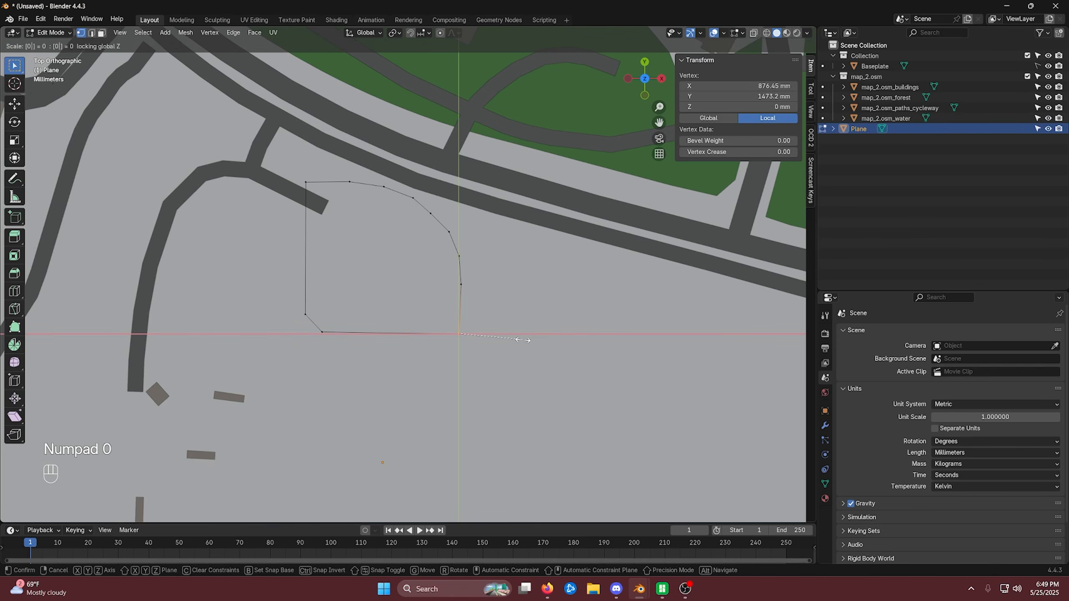
{"action": "key", "text": "KP_Enter"}
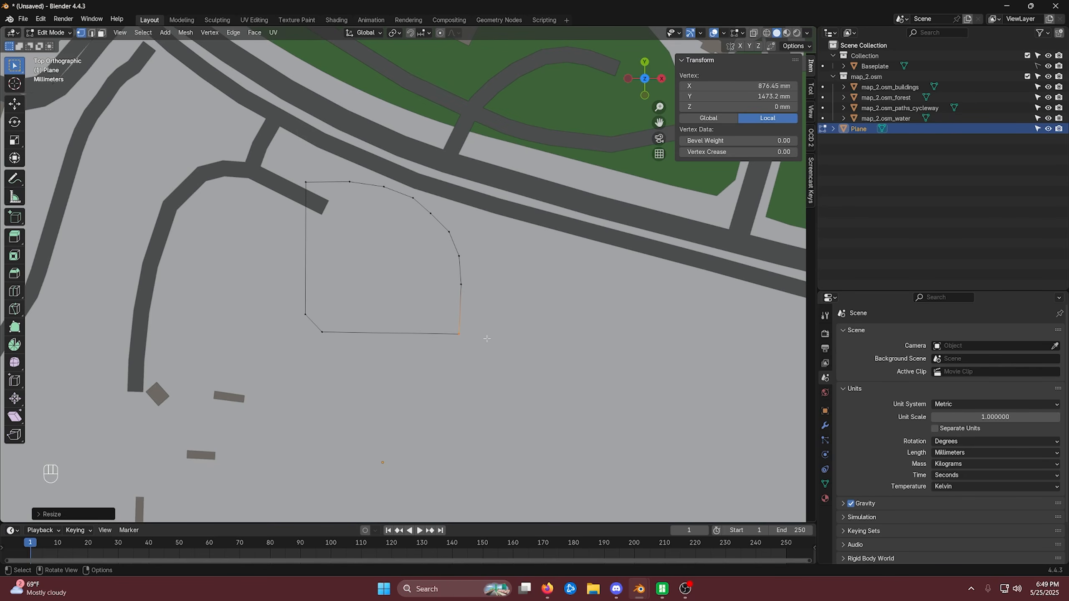
Try to merge the overlapping vertices at the outline's lower-right corner with Merge by Distance
{"action": "key", "text": "F3"}
{"action": "type", "text": "Merge"}
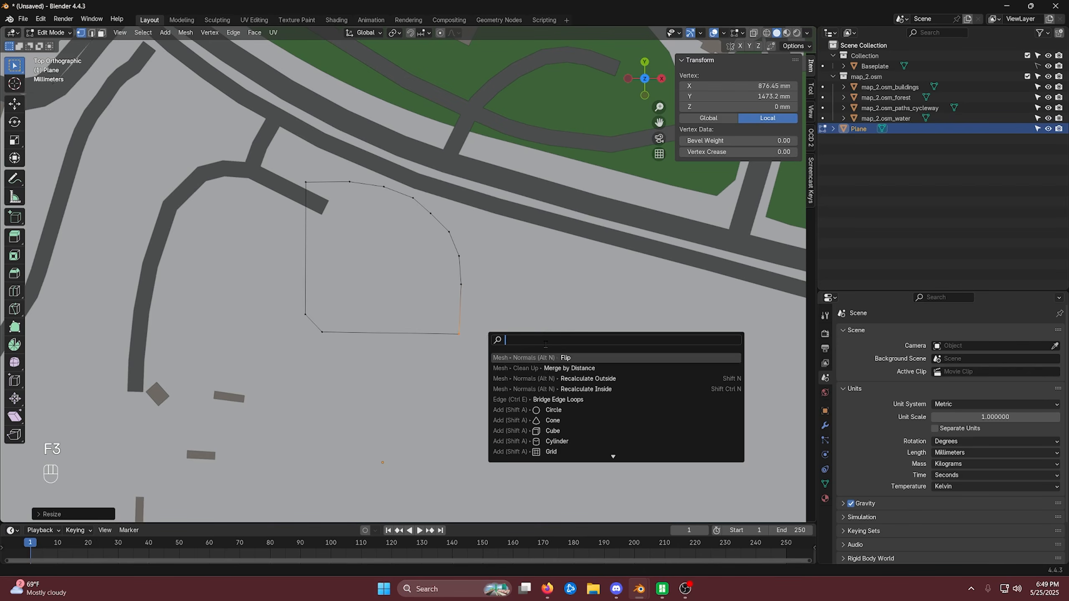
{"action": "key", "text": "Down"}
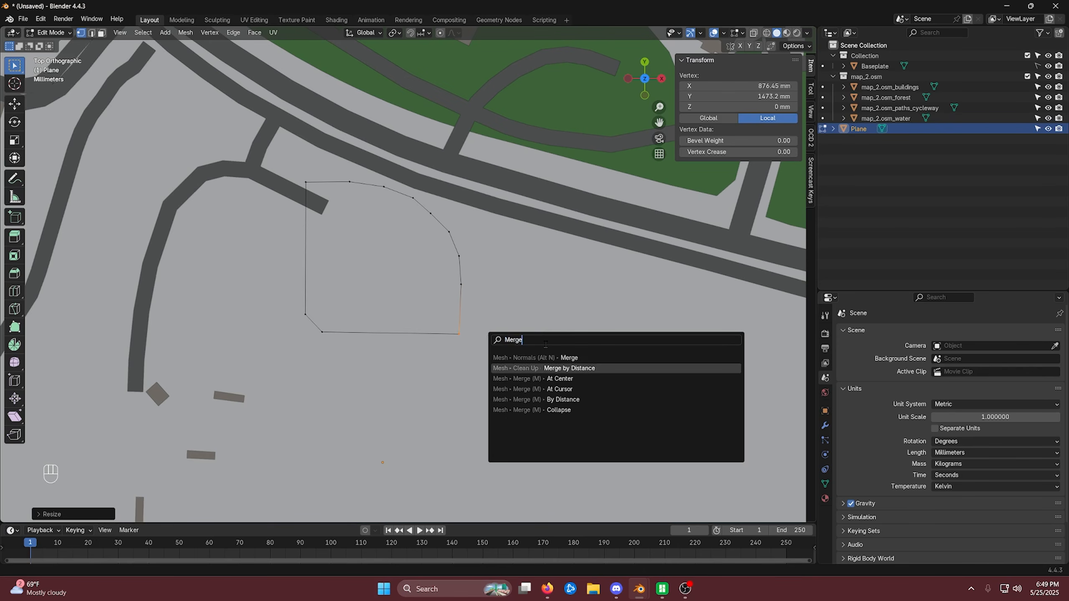
{"action": "key", "text": "Return"}
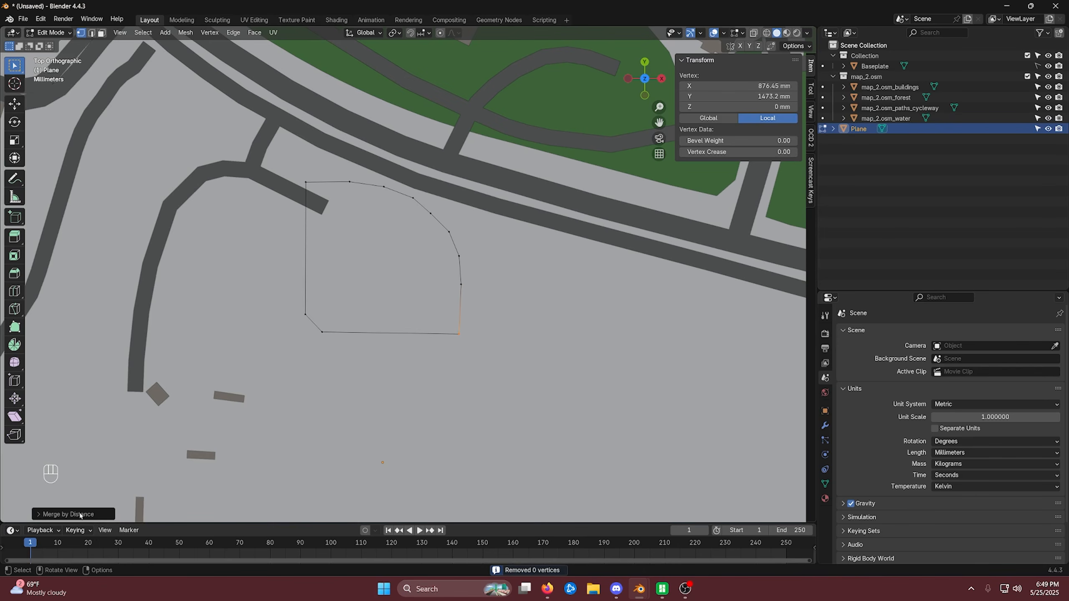
Examine the field outline's height above the map from the front and in perspective, and return to the top view
{"action": "middle_click_drag", "start_coordinate": [79, 516], "coordinate": [421, 316]}
{"action": "key", "text": "KP_1"}
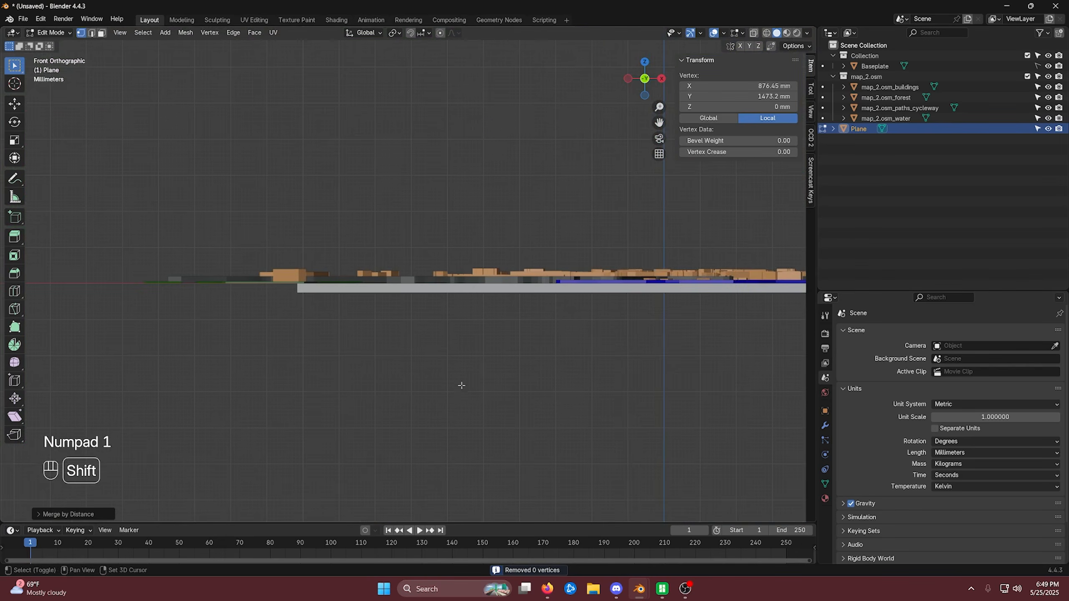
{"action": "middle_click_drag", "start_coordinate": [462, 386], "coordinate": [492, 295]}
{"action": "key", "text": "KP_1"}
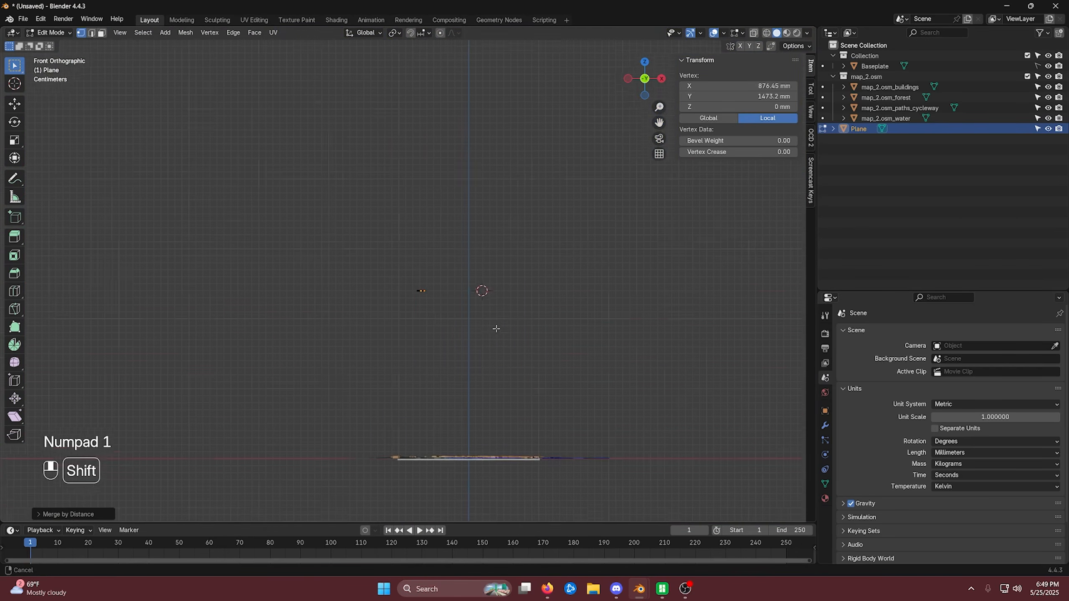
{"action": "scroll", "coordinate": [496, 329], "scroll_direction": "up", "scroll_amount": 3}
{"action": "middle_click_drag", "start_coordinate": [501, 358], "coordinate": [419, 391], "text": "shift"}
{"action": "scroll", "coordinate": [382, 255], "scroll_direction": "up", "scroll_amount": 3}
{"action": "scroll", "coordinate": [383, 284], "scroll_direction": "up", "scroll_amount": 2}
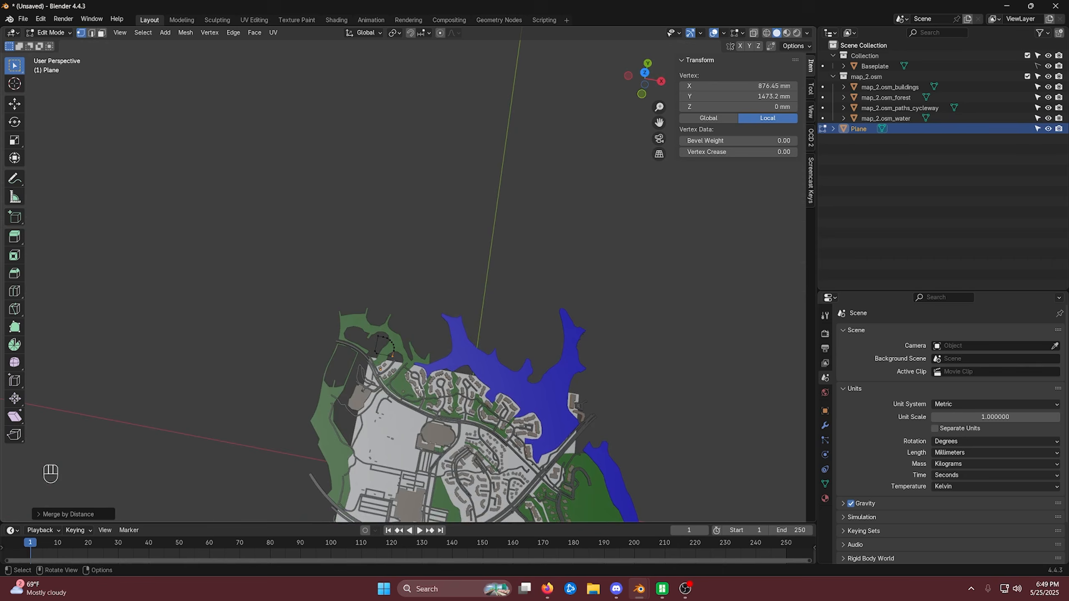
{"action": "key", "text": "KP_7"}
{"action": "scroll", "coordinate": [468, 384], "scroll_direction": "up", "scroll_amount": 8}
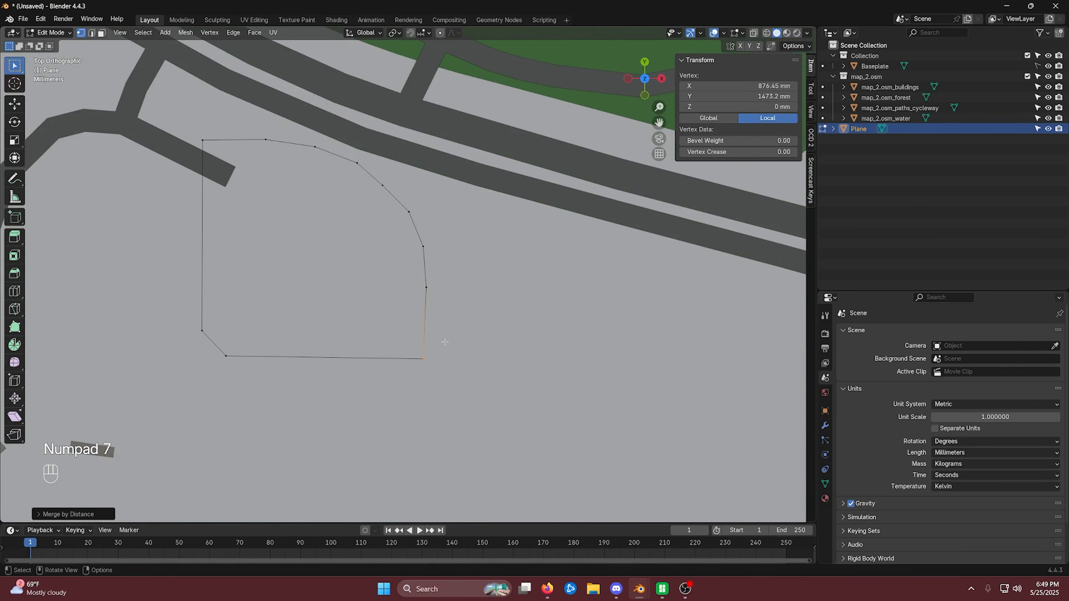
Select both overlapping vertices at the outline's lower-right corner, scale them to 0 and merge them by distance
{"action": "key", "text": "g"}
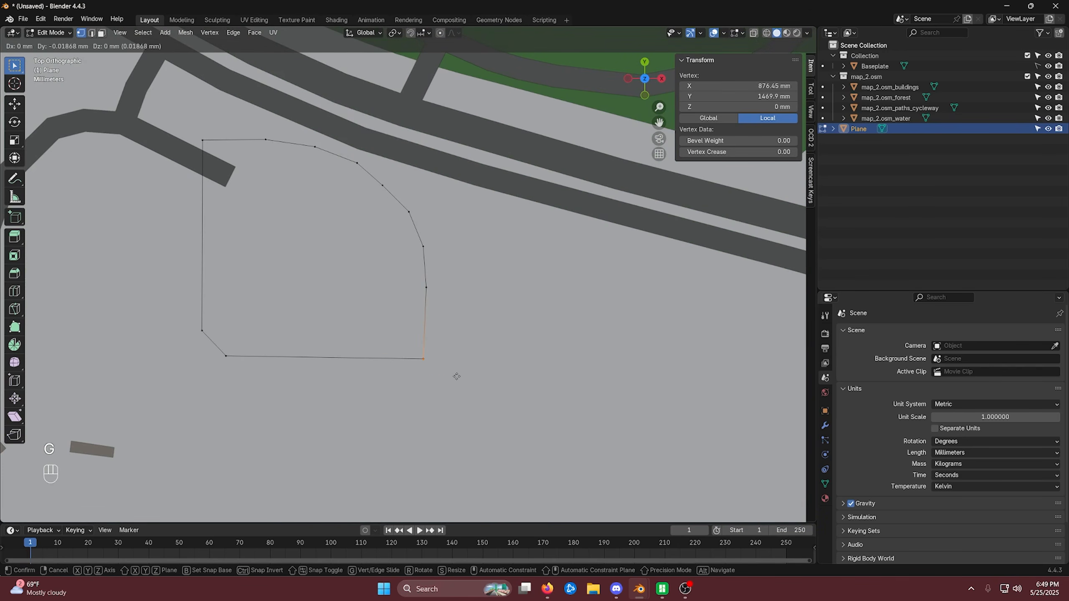
{"action": "left_click", "coordinate": [401, 343]}
{"action": "left_click", "coordinate": [423, 359], "text": "shift"}
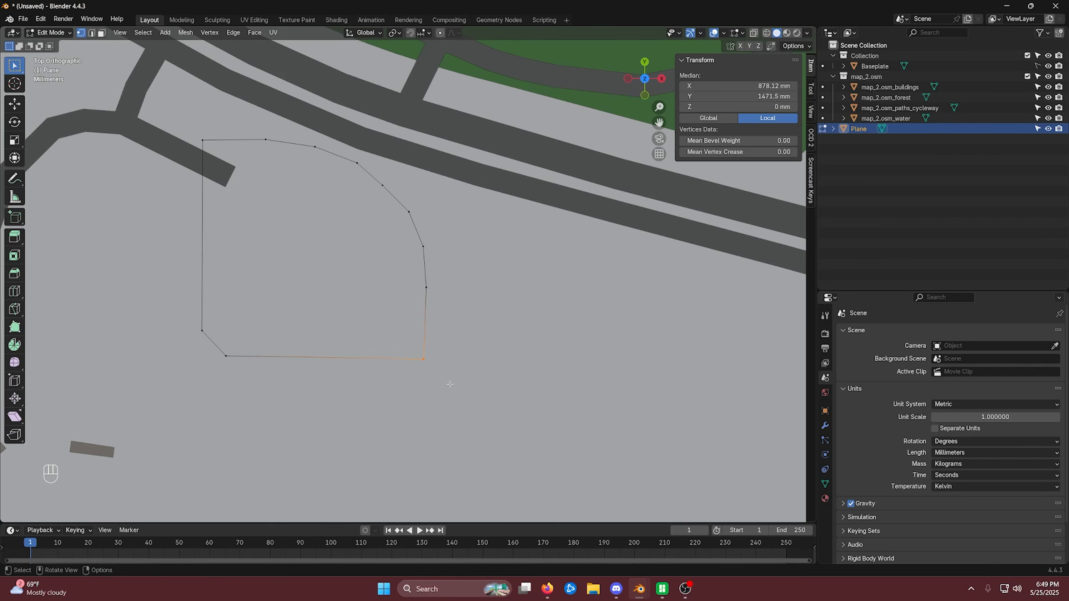
{"action": "key", "text": "s"}
{"action": "key", "text": "KP_0"}
{"action": "key", "text": "KP_Enter"}
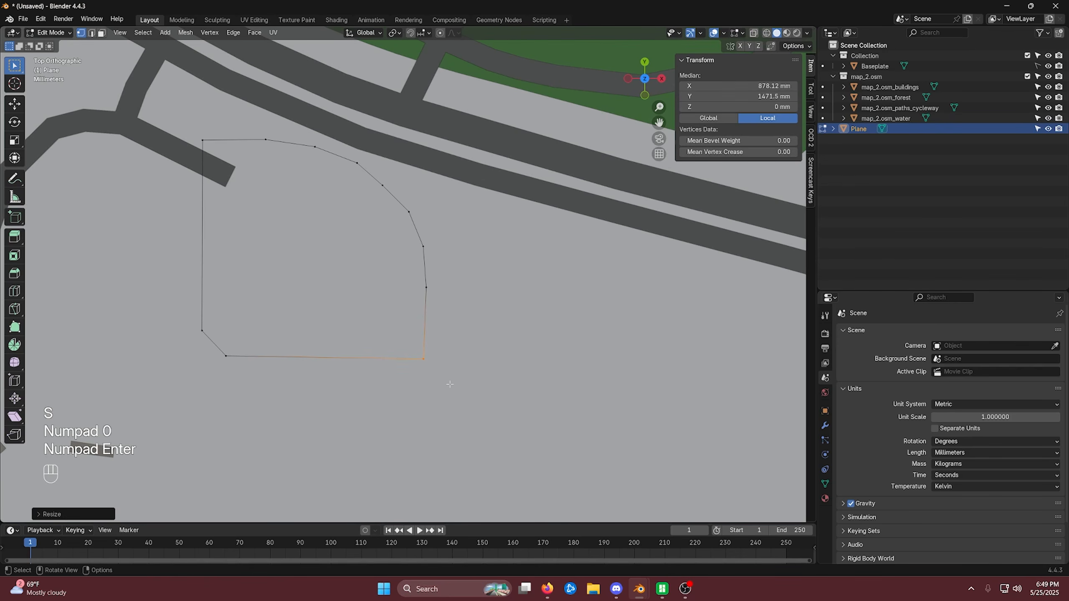
{"action": "key", "text": "F3"}
{"action": "key", "text": "Return"}
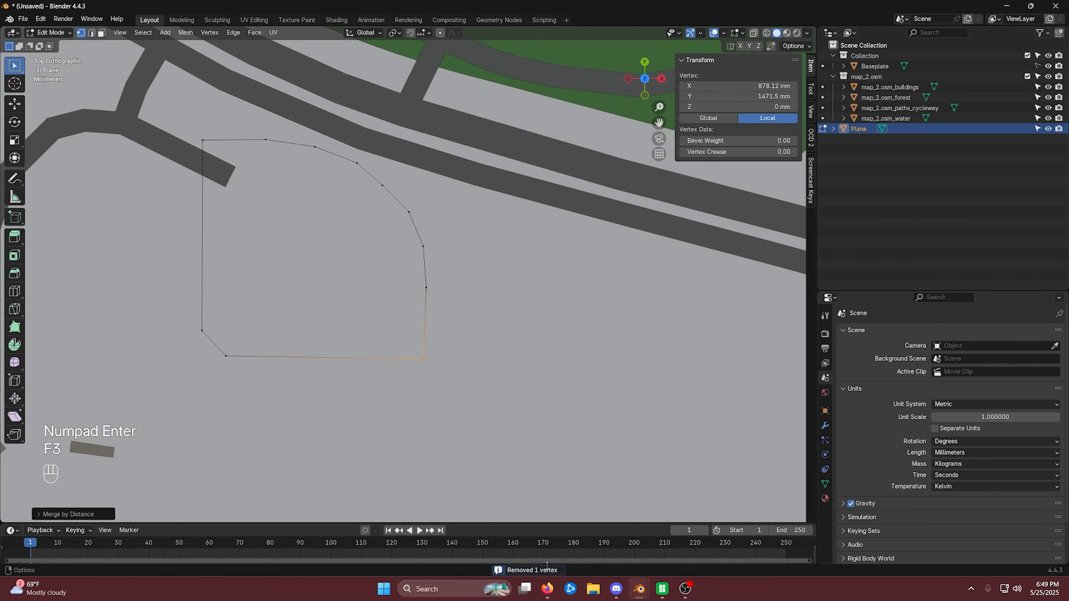
Select the whole field outline and flatten it by scaling it to 0 along the Z axis
{"action": "scroll", "coordinate": [470, 341], "scroll_direction": "down", "scroll_amount": 8}
{"action": "middle_click_drag", "start_coordinate": [470, 342], "coordinate": [358, 232]}
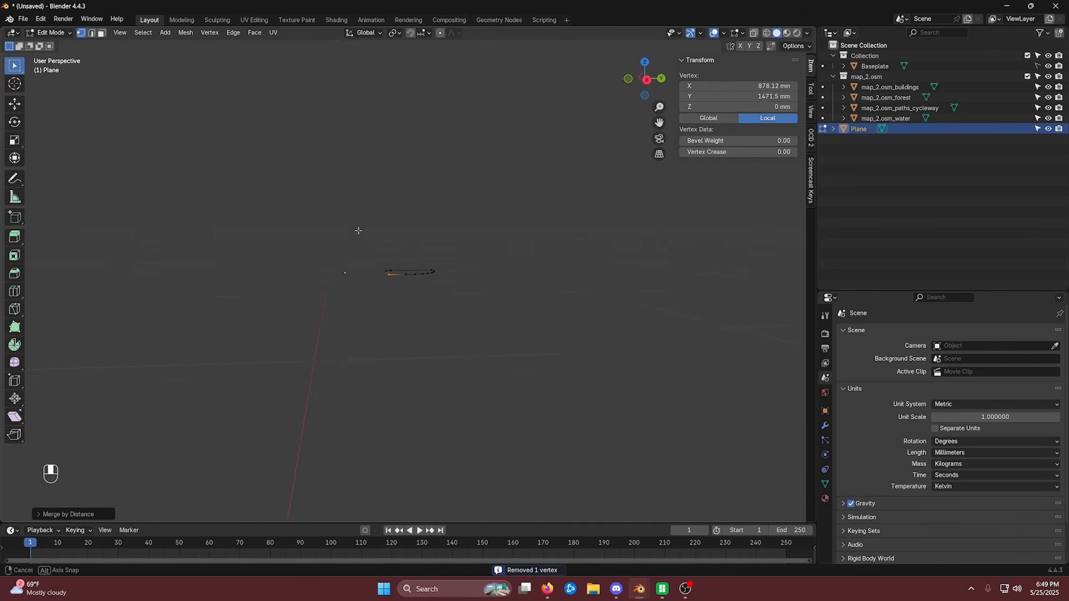
{"action": "left_click_drag", "start_coordinate": [315, 234], "coordinate": [530, 323]}
{"action": "mouse_move", "coordinate": [530, 323]}
{"action": "middle_mouse_down"}
{"action": "mouse_move", "coordinate": [514, 332]}
{"action": "mouse_move", "coordinate": [546, 341]}
{"action": "middle_mouse_up"}
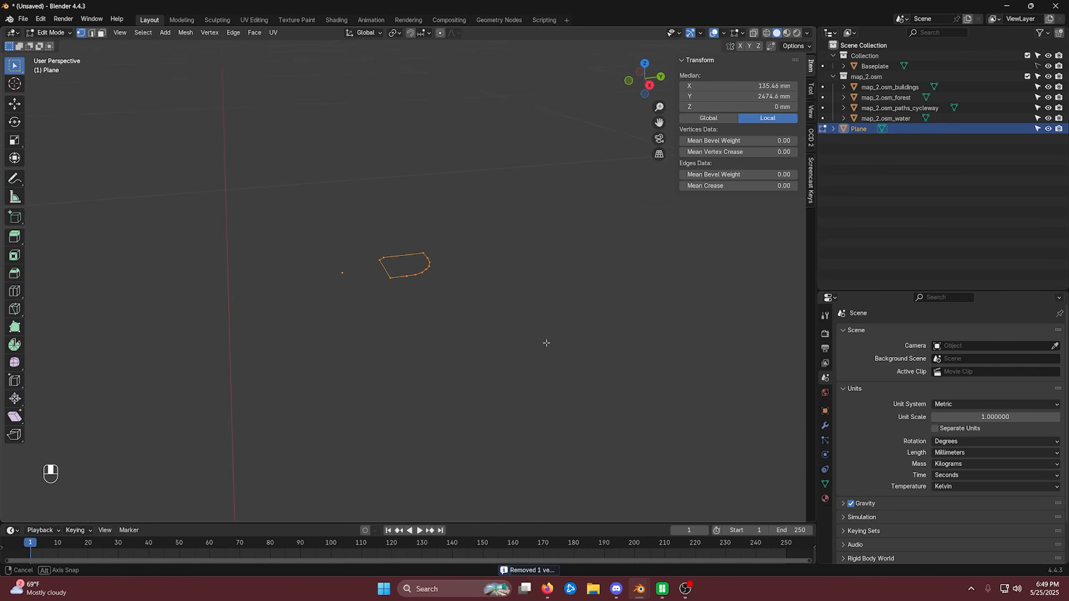
{"action": "left_click_drag", "start_coordinate": [289, 196], "coordinate": [606, 358]}
{"action": "left_click_drag", "start_coordinate": [303, 240], "coordinate": [539, 324]}
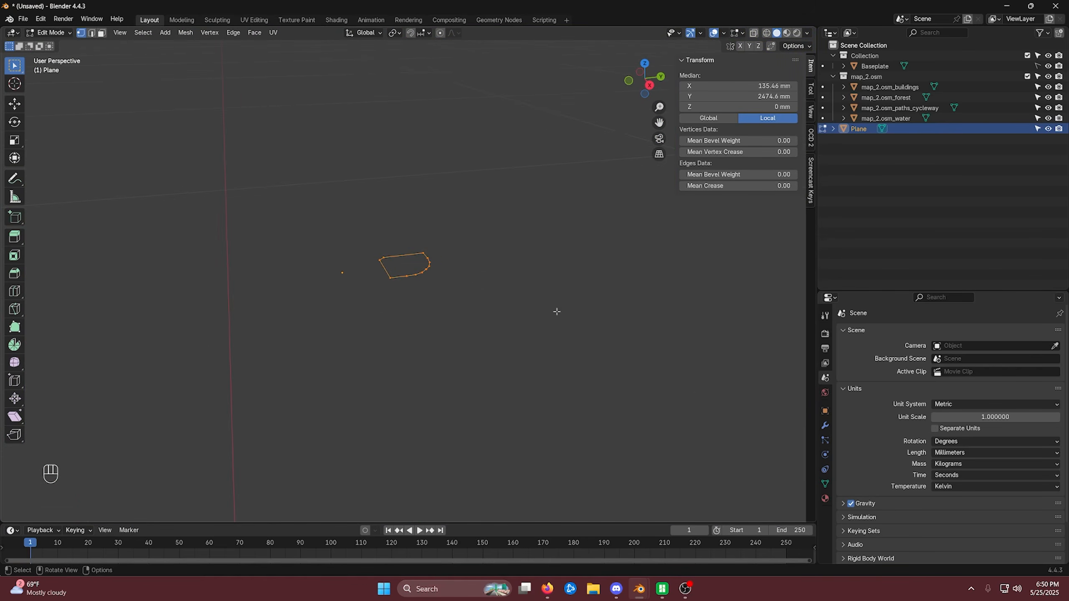
{"action": "key", "text": "s"}
{"action": "key", "text": "z"}
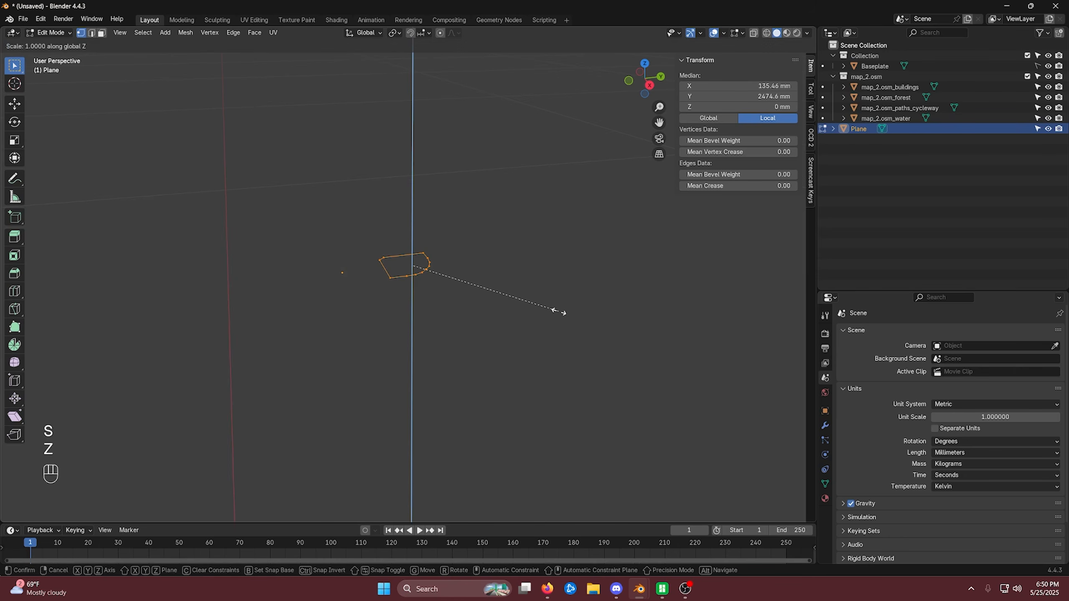
{"action": "key", "text": "KP_0"}
{"action": "key", "text": "KP_Enter"}
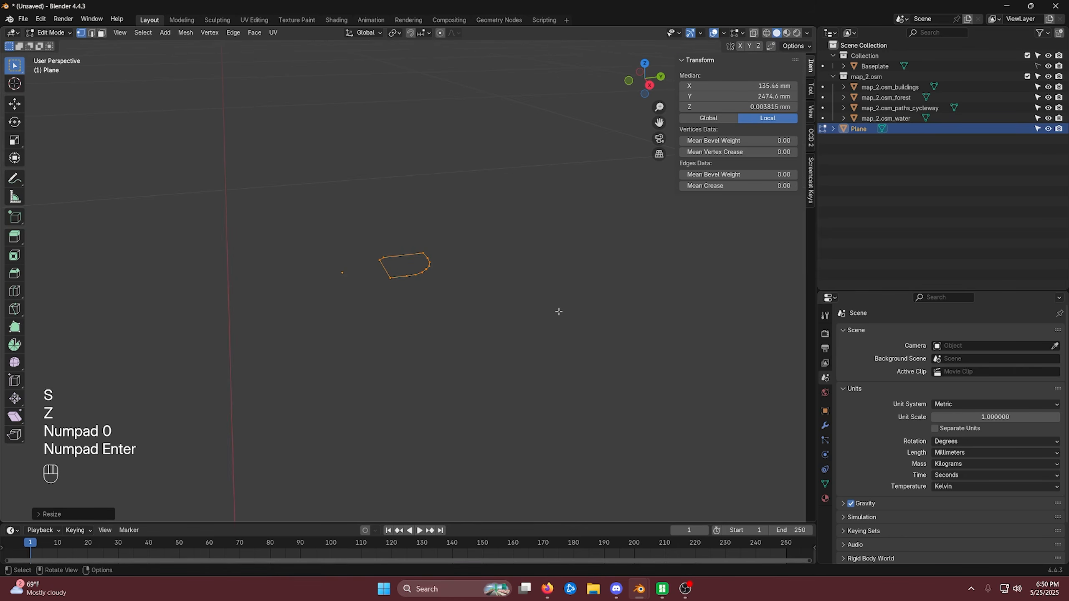
Fill the closed field outline with a single face and return to Object Mode
{"action": "key", "text": "Tab"}
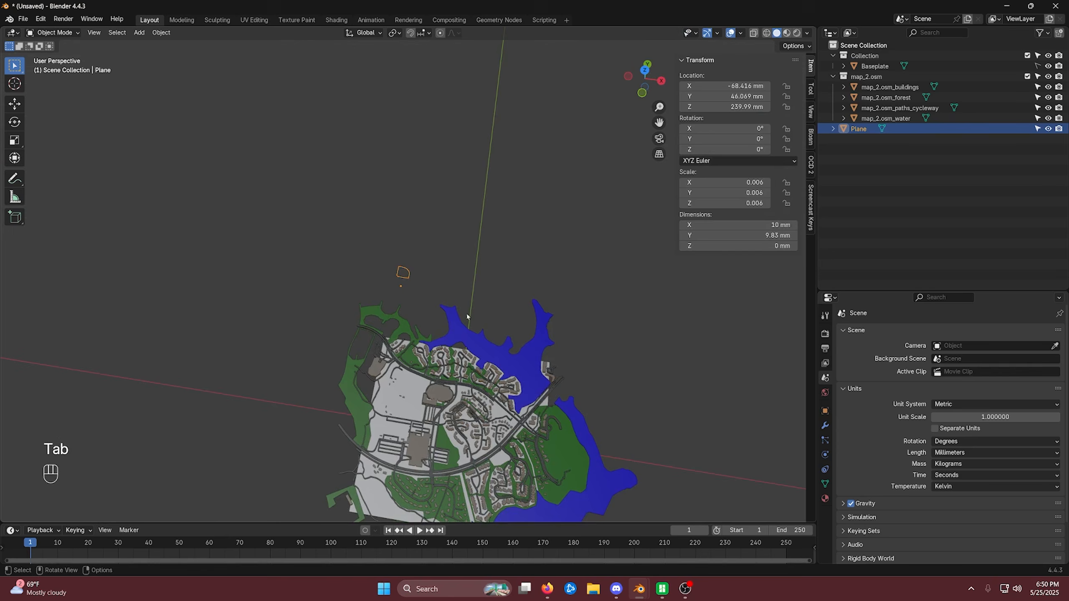
{"action": "middle_click_drag", "start_coordinate": [509, 320], "coordinate": [473, 346]}
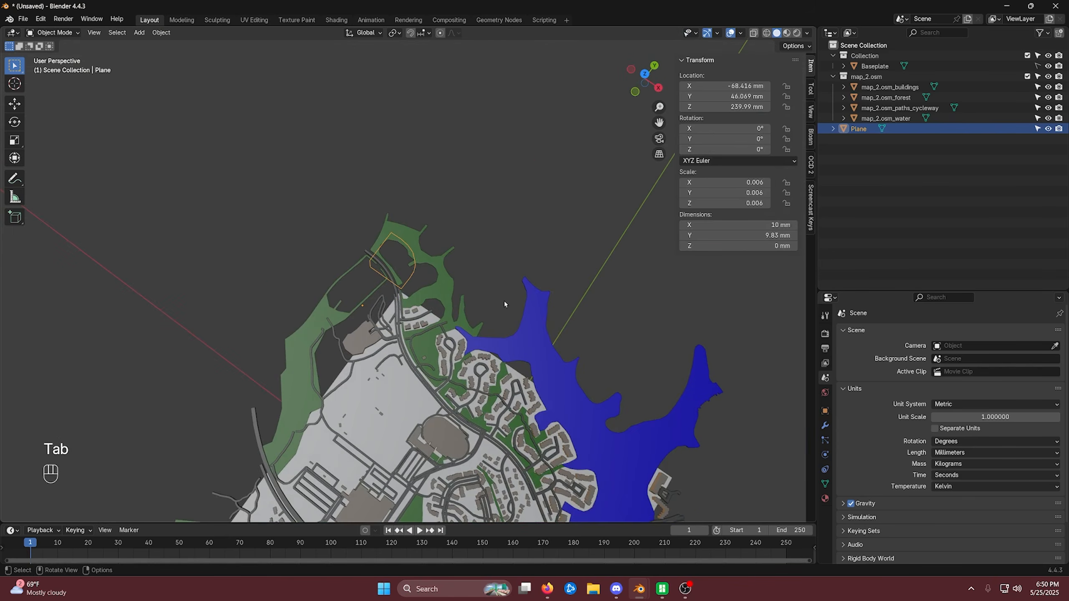
{"action": "key", "text": "Tab"}
{"action": "middle_click_drag", "start_coordinate": [505, 301], "coordinate": [486, 260]}
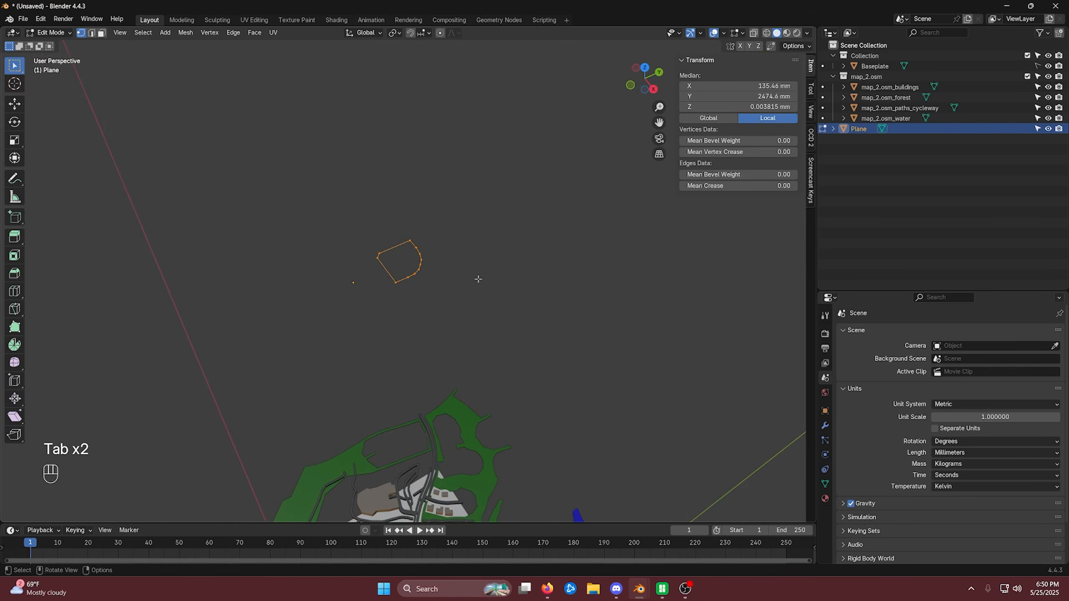
{"action": "scroll", "coordinate": [404, 270], "scroll_direction": "up", "scroll_amount": 4}
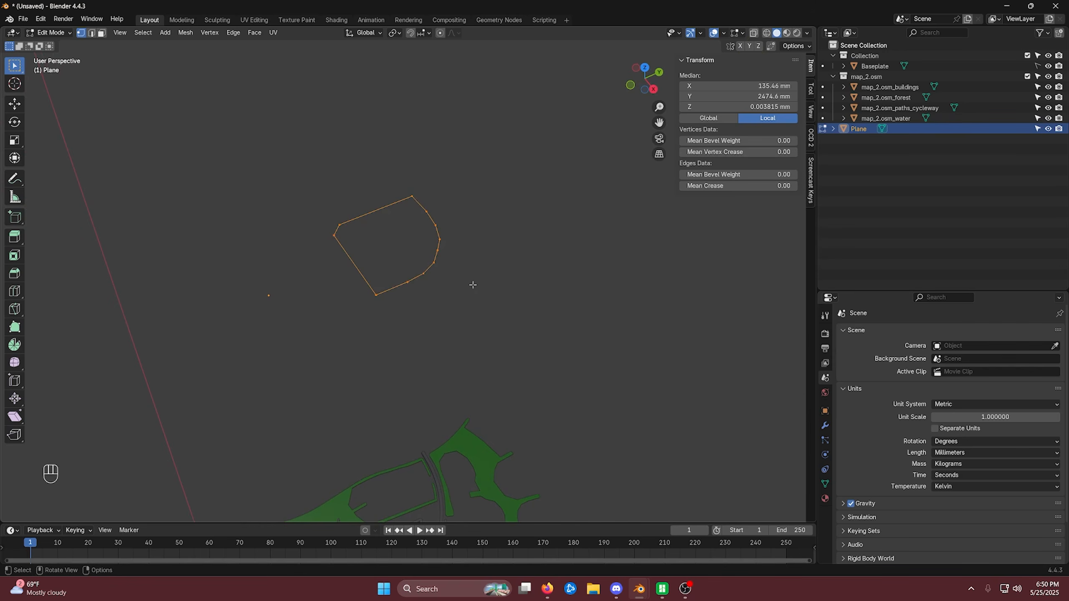
{"action": "key", "text": "f"}
{"action": "key", "text": "Tab"}
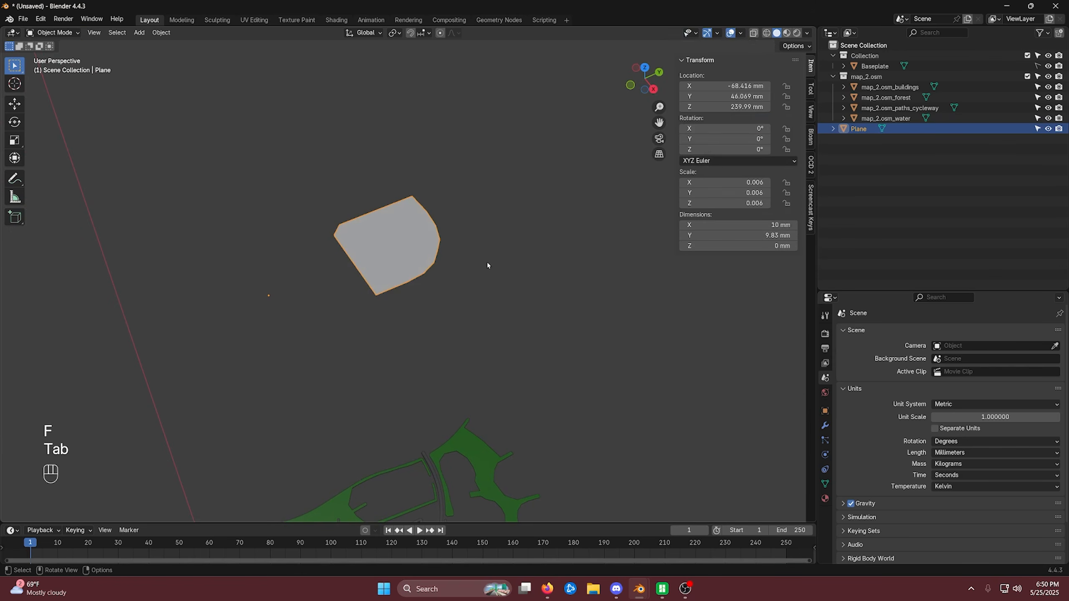
Select the map's forest layer to check its thickness
{"action": "key", "text": "Tab"}
{"action": "mouse_move", "coordinate": [494, 248]}
{"action": "middle_mouse_down"}
{"action": "mouse_move", "coordinate": [482, 300]}
{"action": "mouse_move", "coordinate": [463, 258]}
{"action": "mouse_move", "coordinate": [495, 263]}
{"action": "middle_mouse_up"}
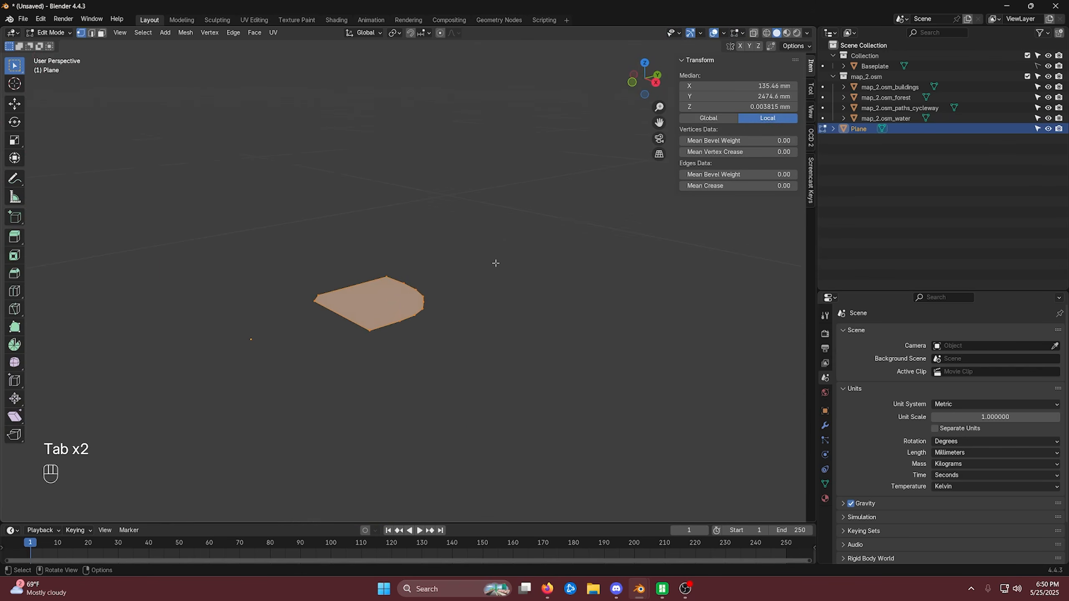
{"action": "scroll", "coordinate": [495, 263], "scroll_direction": "down", "scroll_amount": 4}
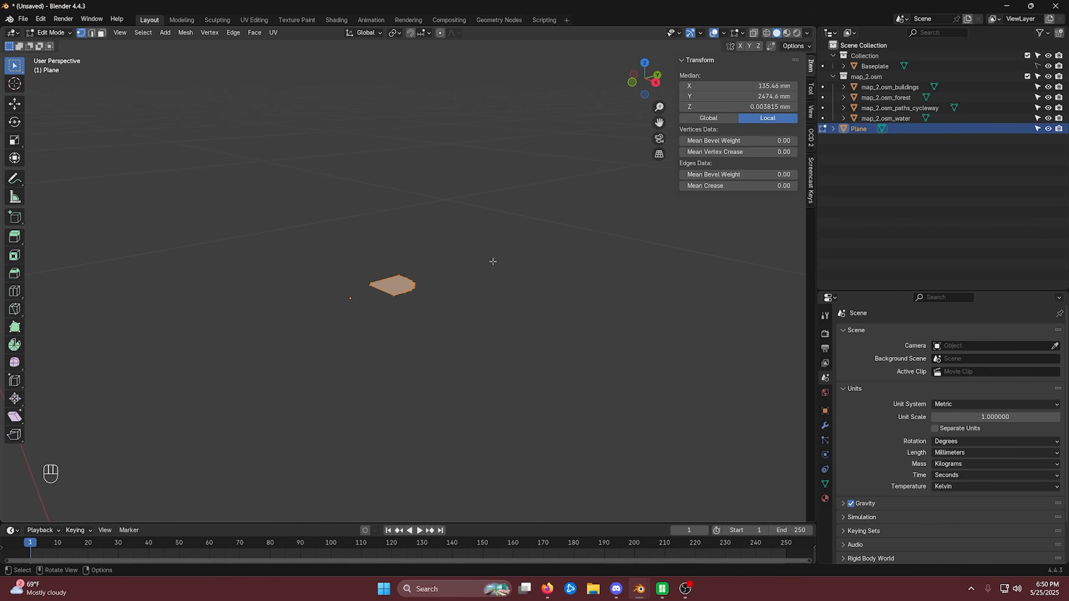
{"action": "key", "text": "Tab"}
{"action": "middle_click_drag", "start_coordinate": [495, 256], "coordinate": [408, 217], "text": "shift"}
{"action": "left_click", "coordinate": [386, 325]}
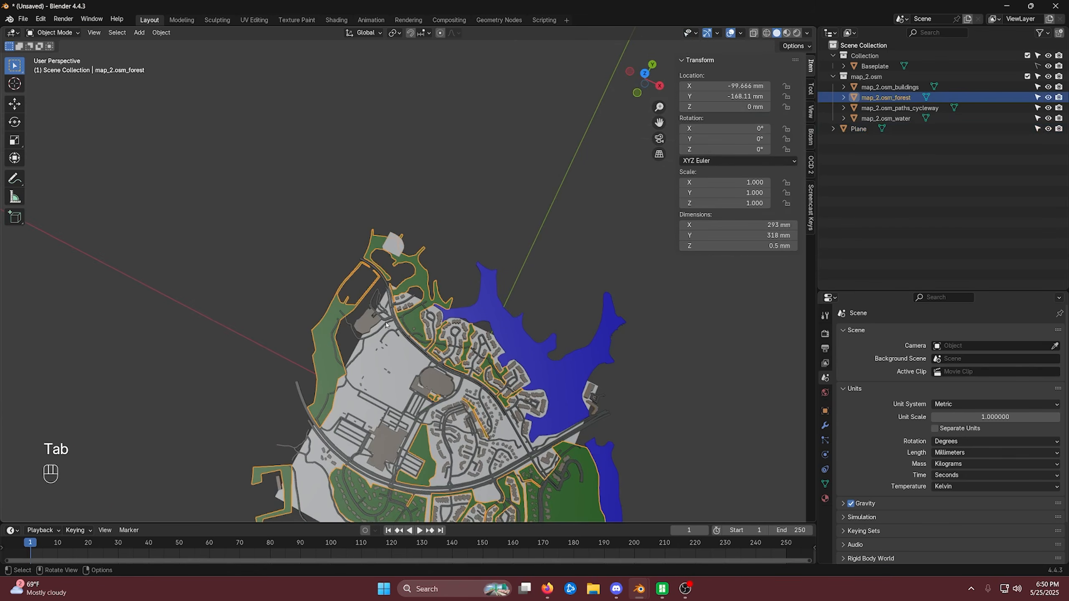
{"action": "scroll", "coordinate": [387, 324], "scroll_direction": "up", "scroll_amount": 3}
Select the field plane and extrude its face by -0.5 mm along its normal in Edit Mode
{"action": "left_click", "coordinate": [384, 205]}
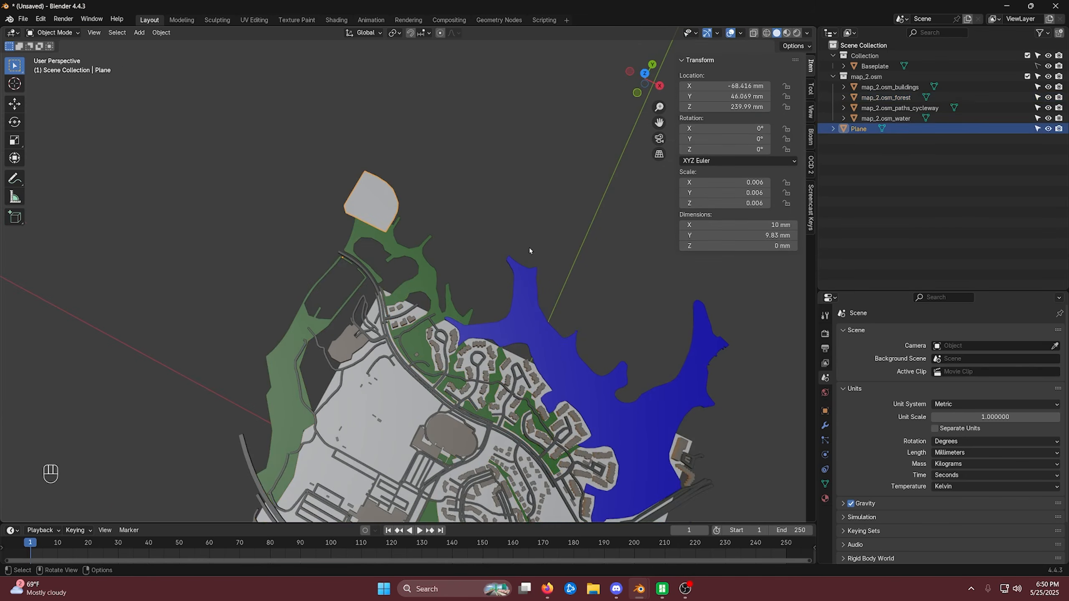
{"action": "middle_click_drag", "start_coordinate": [529, 247], "coordinate": [508, 267]}
{"action": "key", "text": "Tab"}
{"action": "type", "text": "e"}
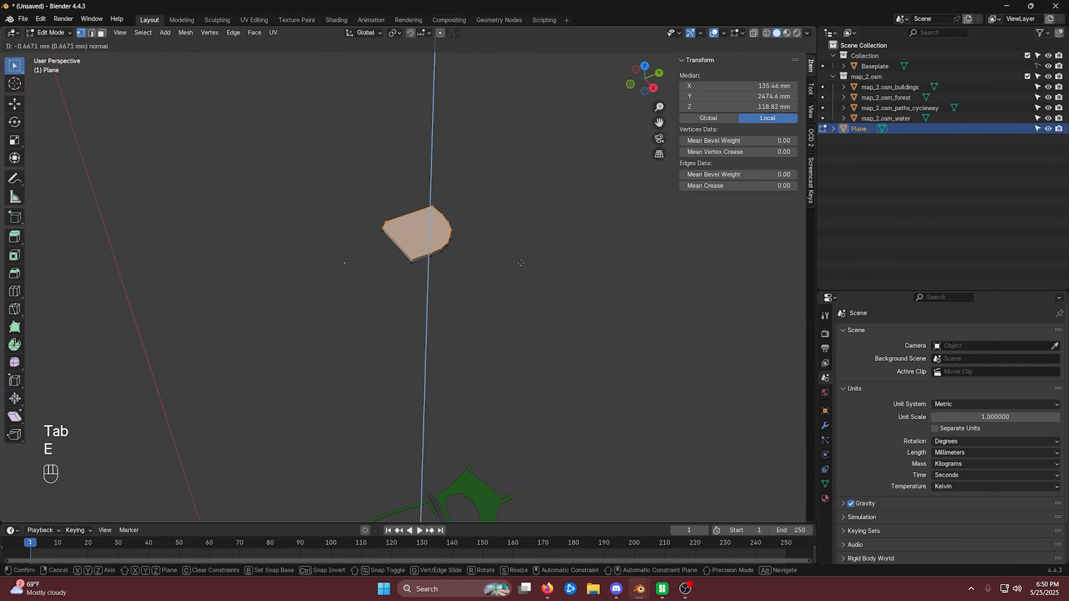
{"action": "type", "text": ".5"}
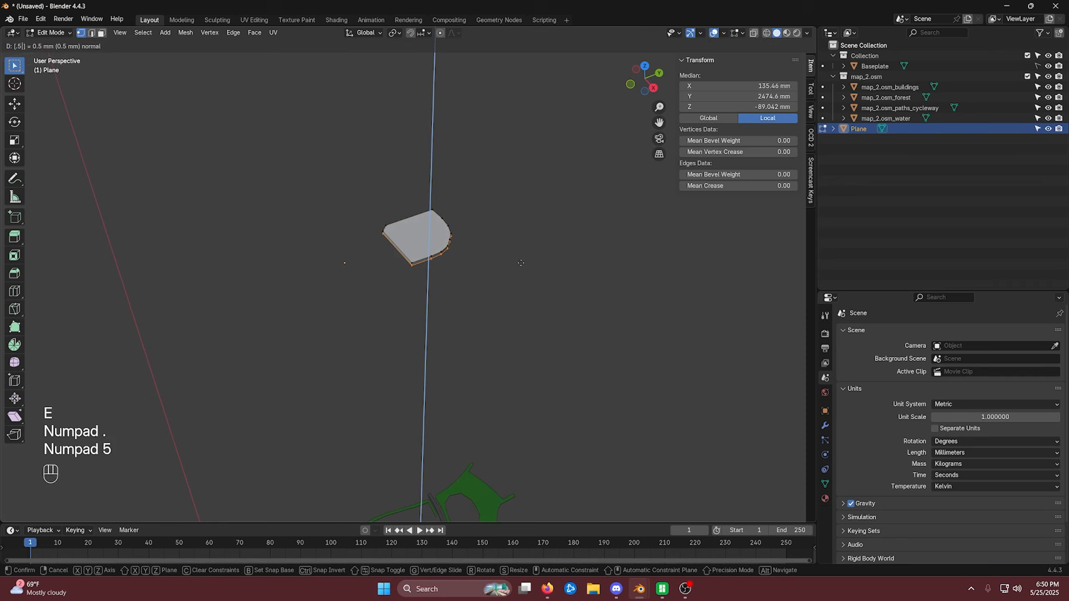
{"action": "key", "text": "KP_Subtract"}
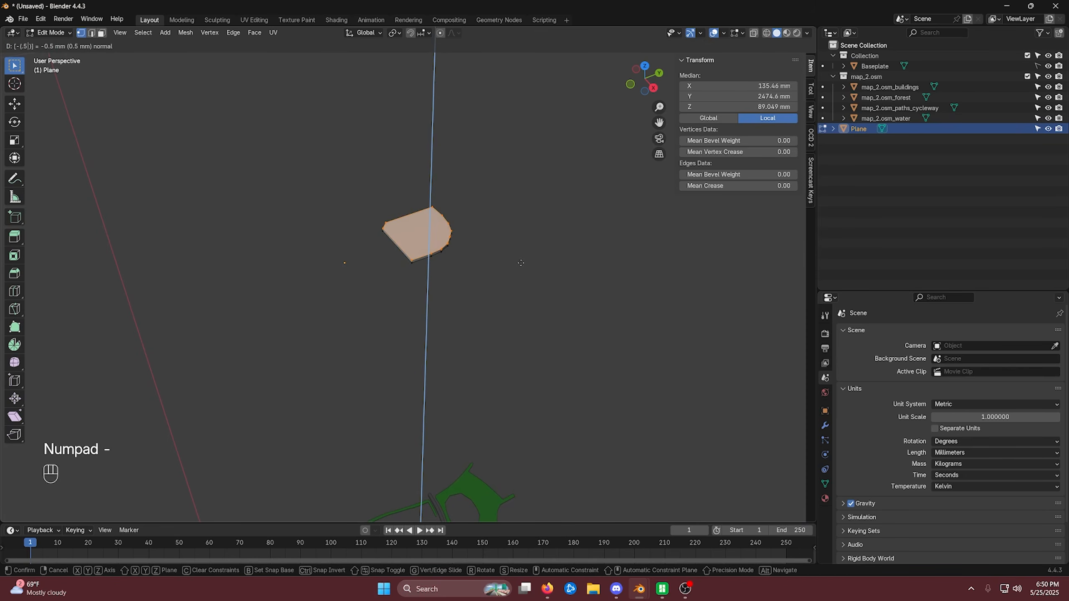
{"action": "key", "text": "KP_Enter"}
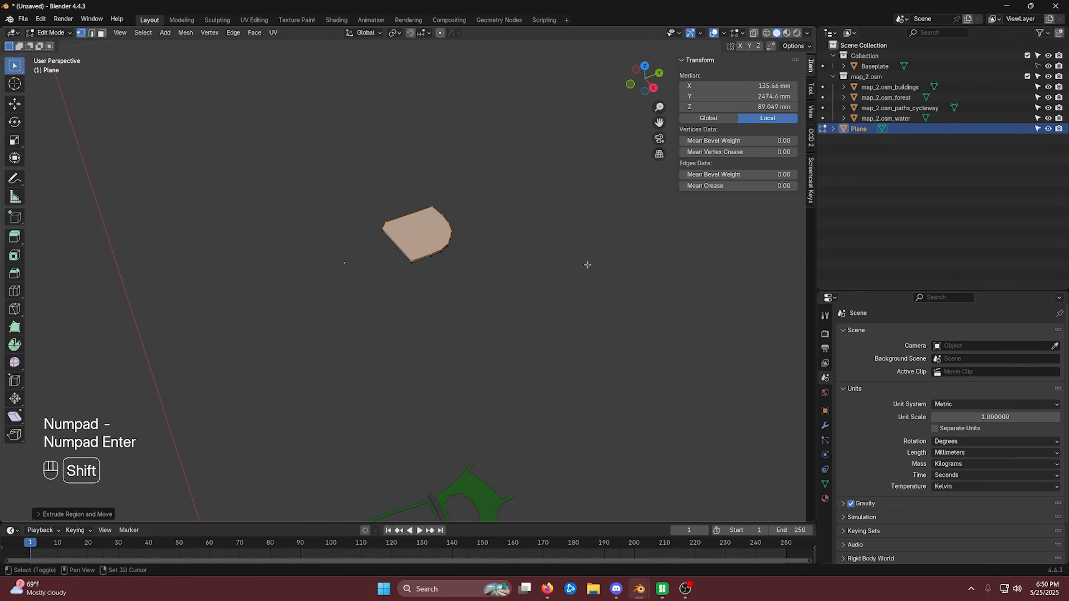
{"action": "middle_click_drag", "start_coordinate": [587, 265], "coordinate": [538, 306], "text": "shift"}
{"action": "key", "text": "Tab"}
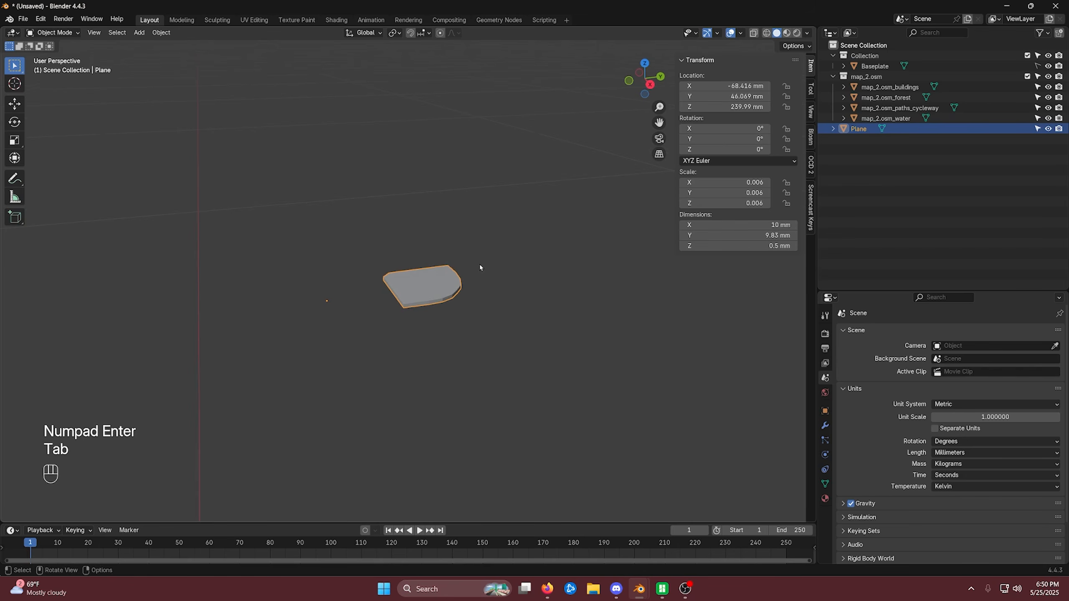
Turn on the Face Orientation overlay, inspect the field slab's faces and open the slab in Edit Mode
{"action": "middle_click_drag", "start_coordinate": [479, 264], "coordinate": [529, 277], "text": "shift"}
{"action": "scroll", "coordinate": [398, 263], "scroll_direction": "up", "scroll_amount": 3}
{"action": "key", "text": "Tab"}
{"action": "key", "text": "Tab"}
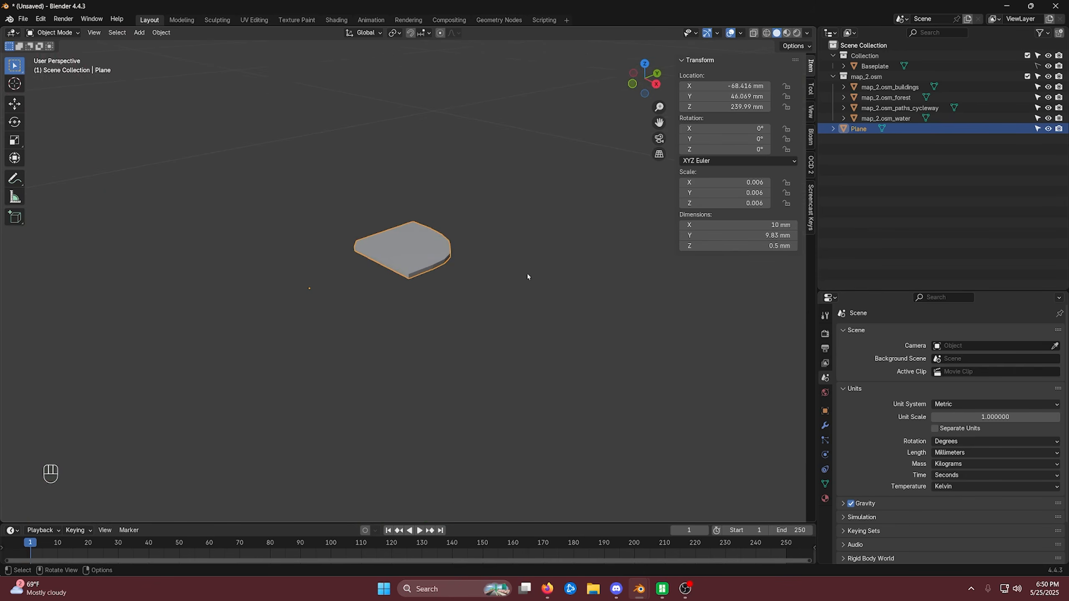
{"action": "left_click", "coordinate": [742, 33]}
{"action": "left_click", "coordinate": [676, 219]}
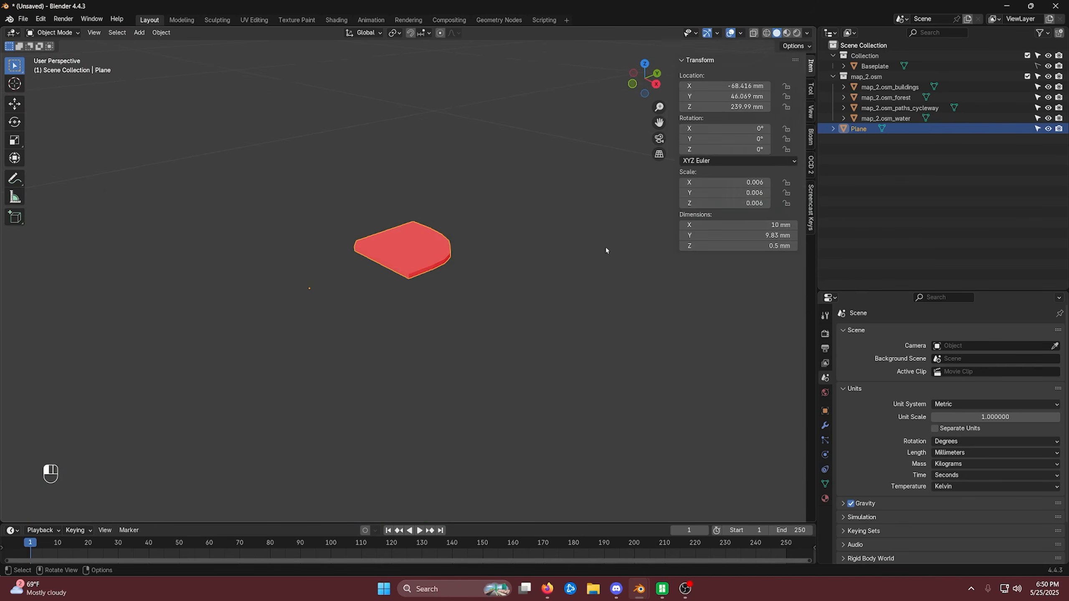
{"action": "scroll", "coordinate": [548, 278], "scroll_direction": "down", "scroll_amount": 5}
{"action": "scroll", "coordinate": [501, 312], "scroll_direction": "up", "scroll_amount": 6}
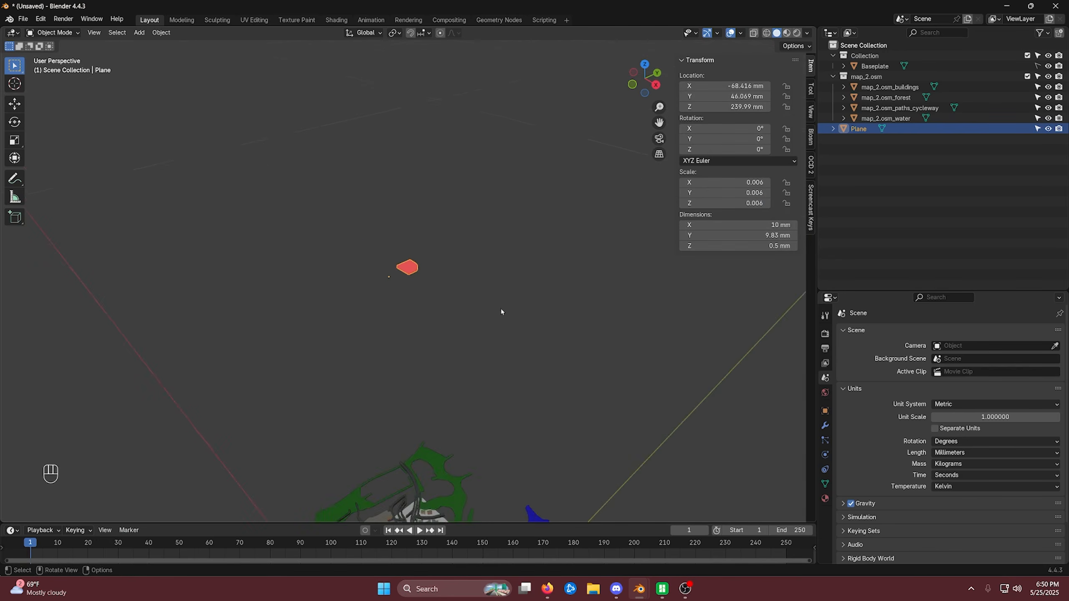
{"action": "middle_click_drag", "start_coordinate": [478, 289], "coordinate": [512, 281]}
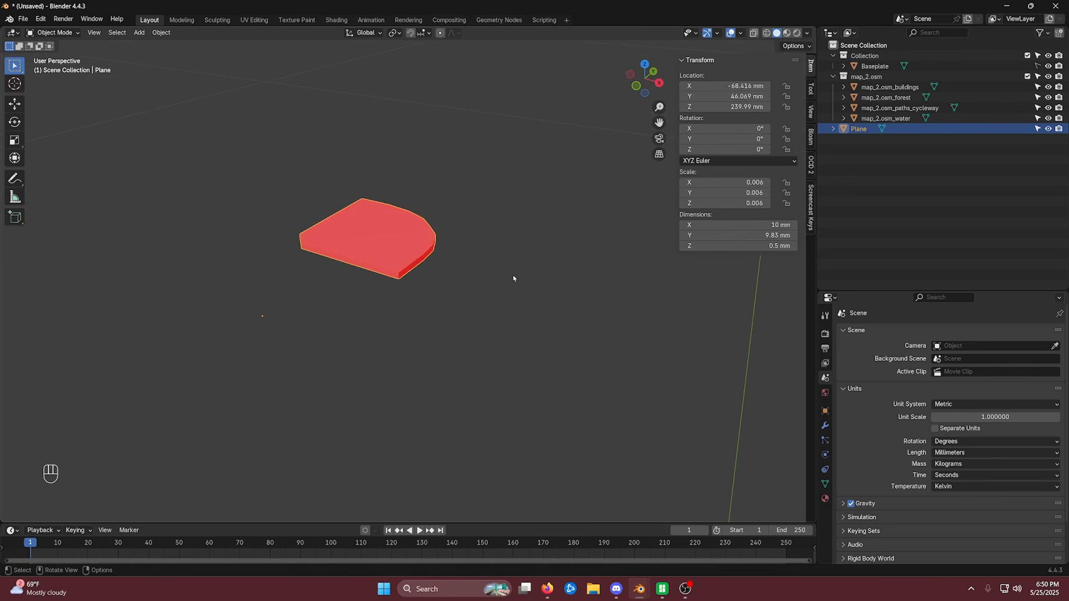
{"action": "key", "text": "Tab"}
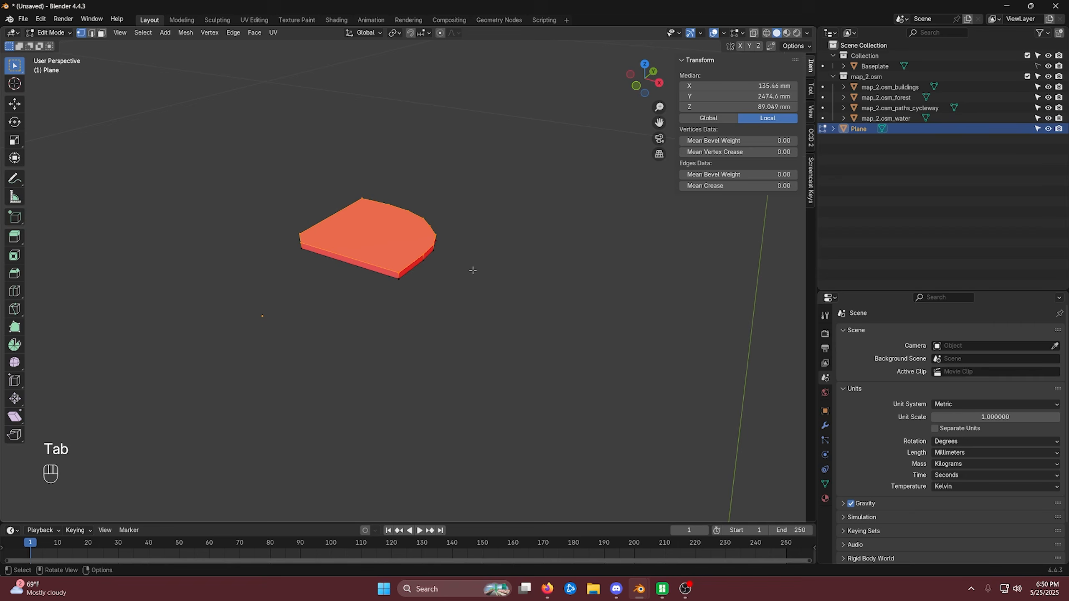
Flip the normals of all the field slab's faces in Edit Mode, return to Object Mode and inspect the slab
{"action": "key", "text": "a"}
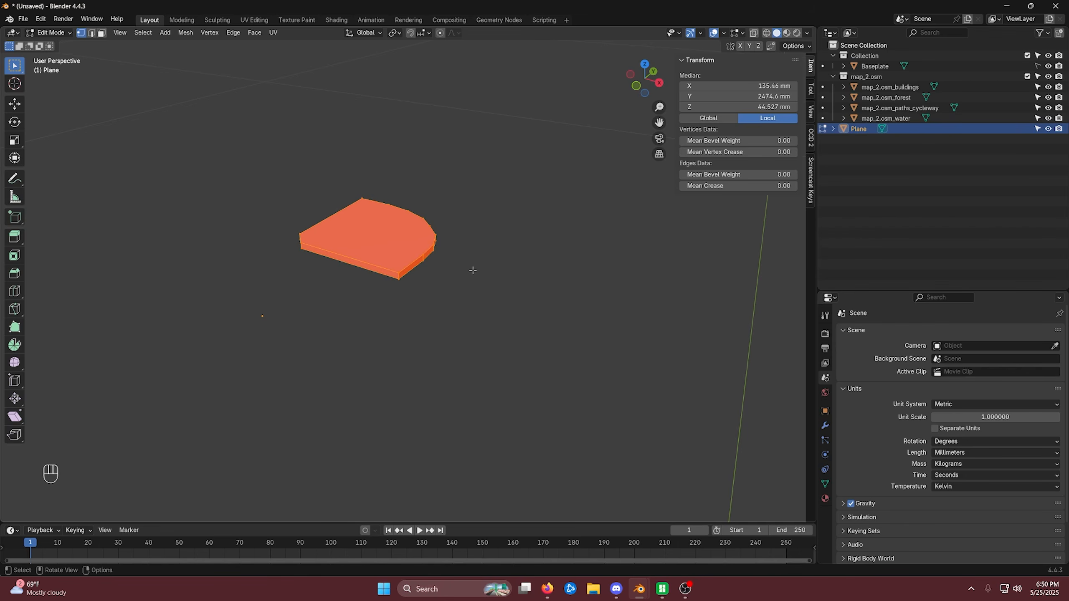
{"action": "key", "text": "F3"}
{"action": "key", "text": "Down"}
{"action": "key", "text": "Down"}
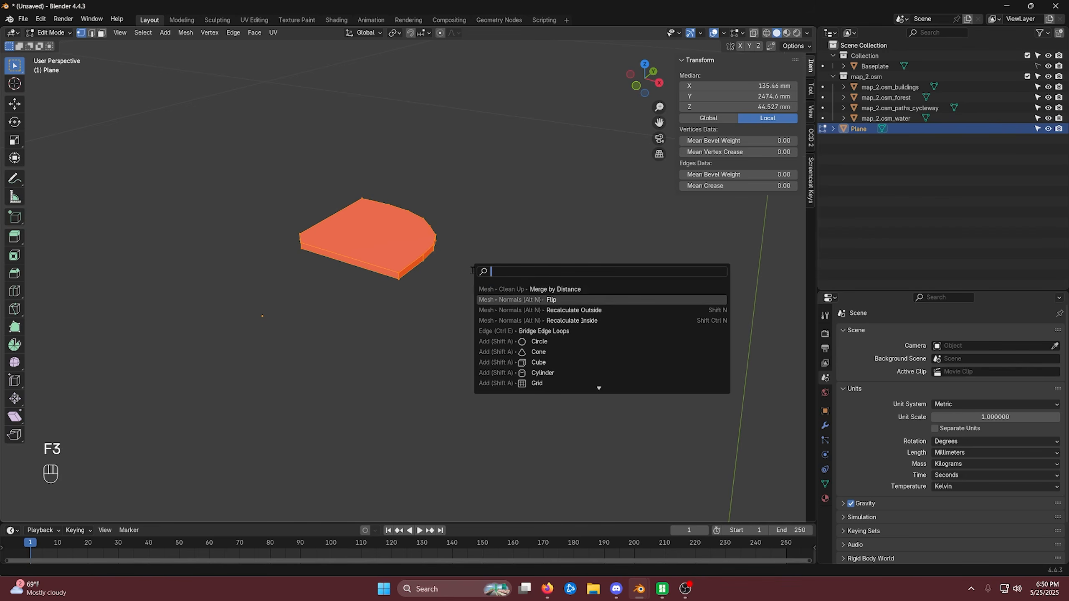
{"action": "key", "text": "Return"}
{"action": "key", "text": "Tab"}
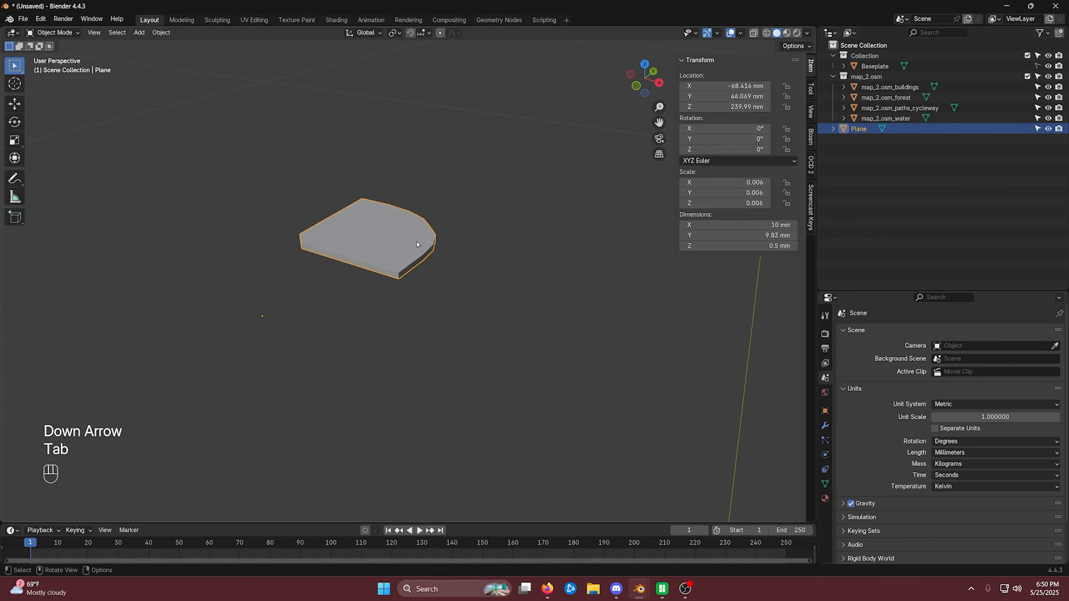
{"action": "left_click", "coordinate": [439, 259]}
{"action": "left_click", "coordinate": [375, 235]}
{"action": "left_click", "coordinate": [491, 264]}
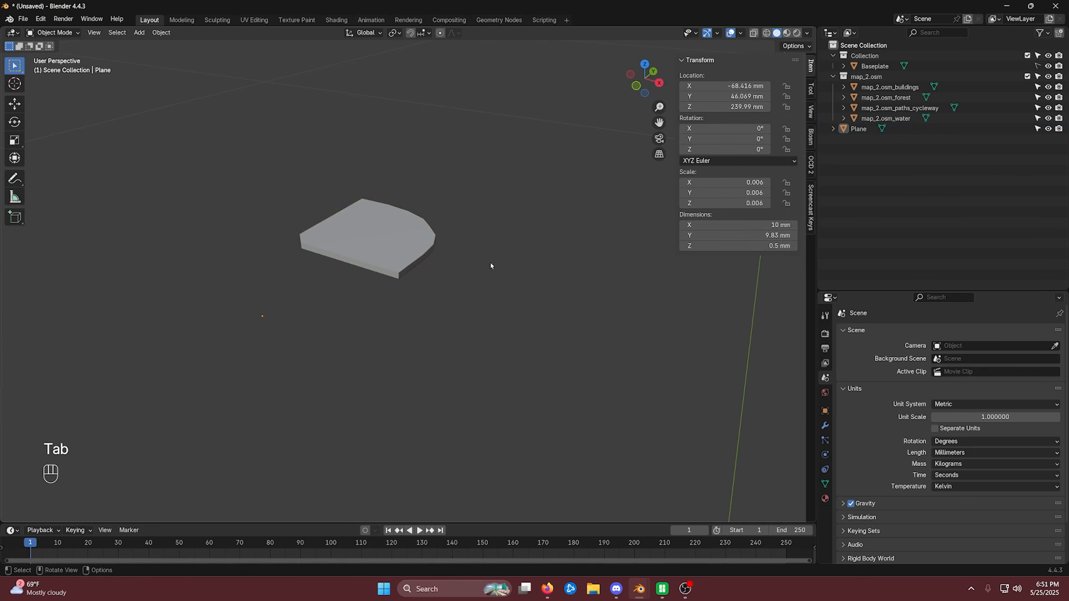
Move the field slab onto the school grounds in top view and enlarge it to about 20.8 mm wide
{"action": "scroll", "coordinate": [471, 278], "scroll_direction": "down", "scroll_amount": 1}
{"action": "scroll", "coordinate": [438, 295], "scroll_direction": "down", "scroll_amount": 3}
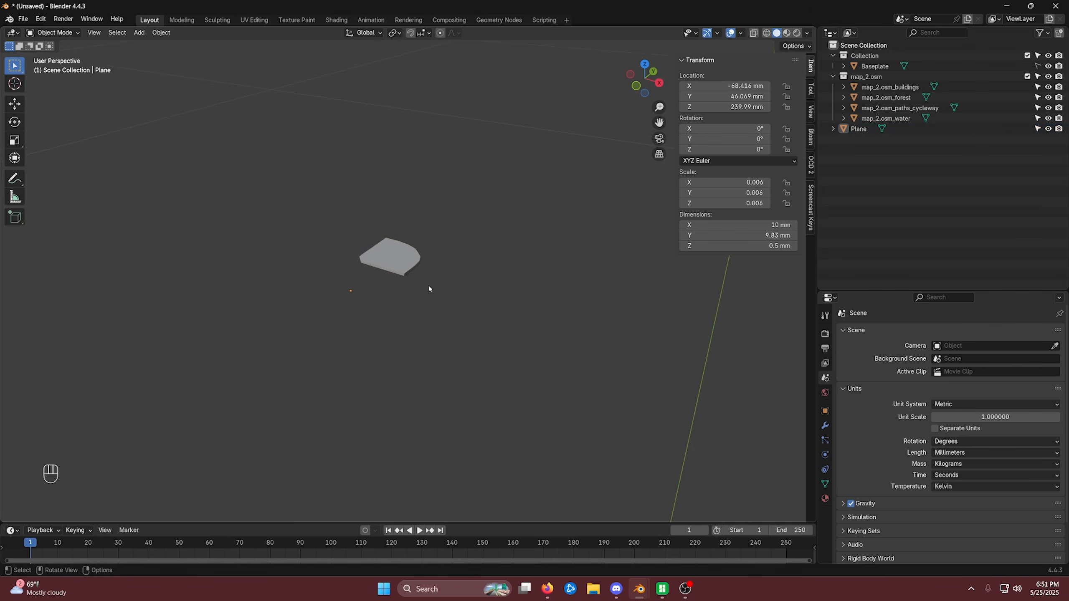
{"action": "left_click", "coordinate": [396, 268]}
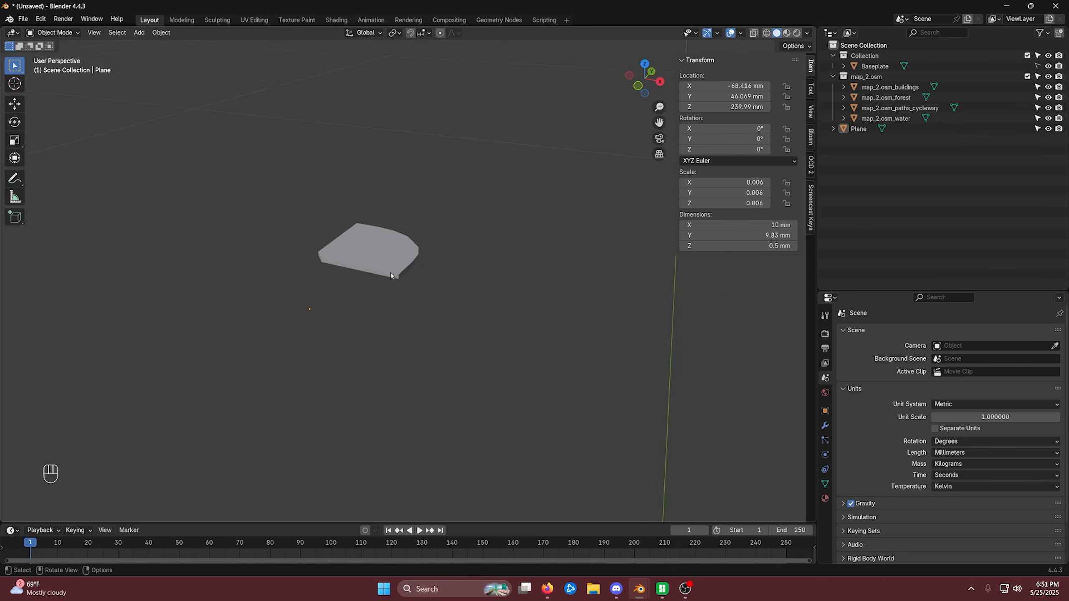
{"action": "middle_click_drag", "start_coordinate": [428, 264], "coordinate": [433, 311]}
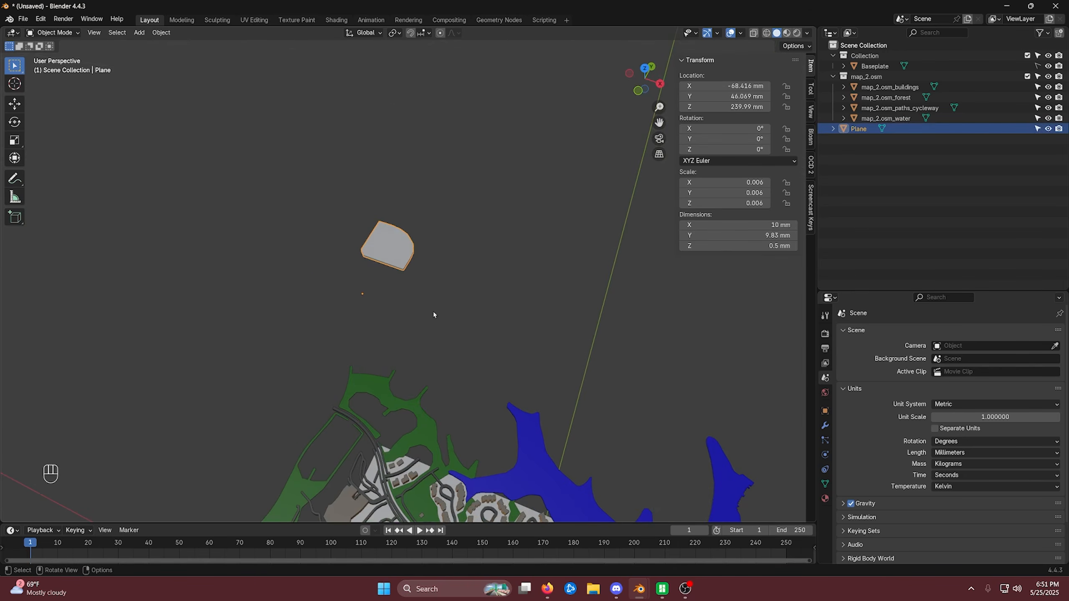
{"action": "key", "text": "KP_7"}
{"action": "key", "text": "g"}
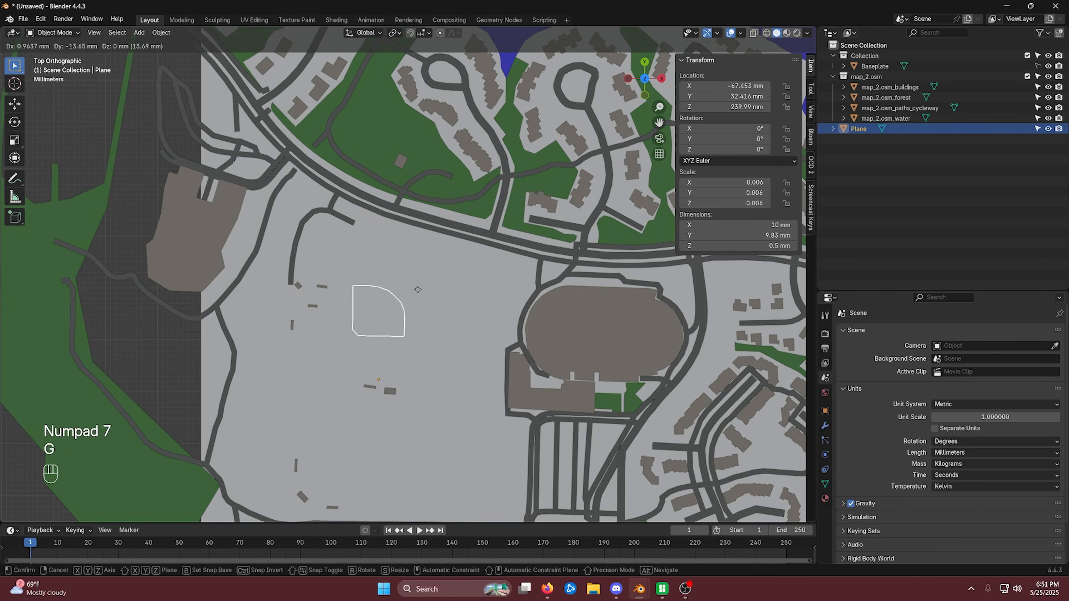
{"action": "left_click", "coordinate": [453, 342]}
{"action": "key", "text": "s"}
{"action": "left_click", "coordinate": [505, 269]}
{"action": "key", "text": "g"}
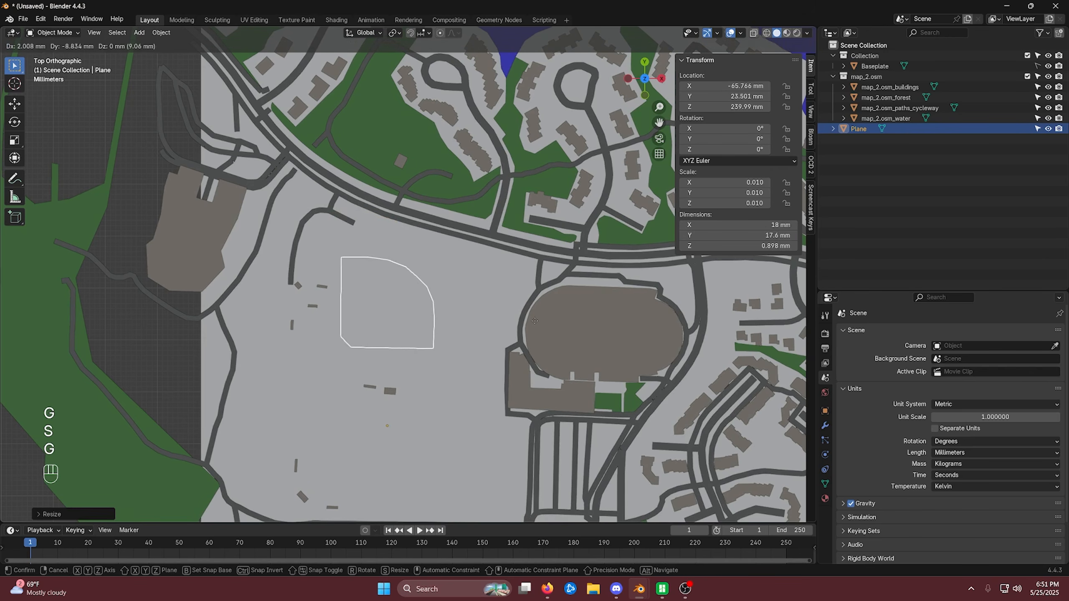
{"action": "left_click", "coordinate": [462, 295]}
{"action": "key", "text": "s"}
{"action": "left_click", "coordinate": [468, 277]}
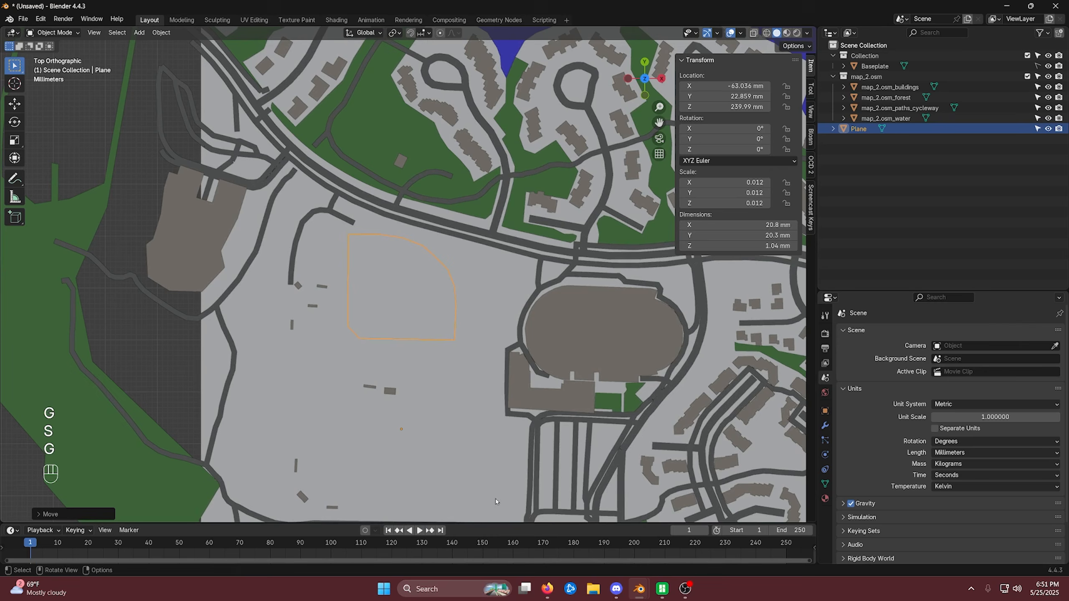
Check the browser's reference map, then resize the field to about 11.2 mm wide and place it in the school grounds' north
{"action": "left_click", "coordinate": [547, 588]}
{"action": "left_click", "coordinate": [547, 588]}
{"action": "key", "text": "s"}
{"action": "left_click", "coordinate": [422, 310]}
{"action": "key", "text": "g"}
{"action": "left_click", "coordinate": [408, 271]}
{"action": "key", "text": "s"}
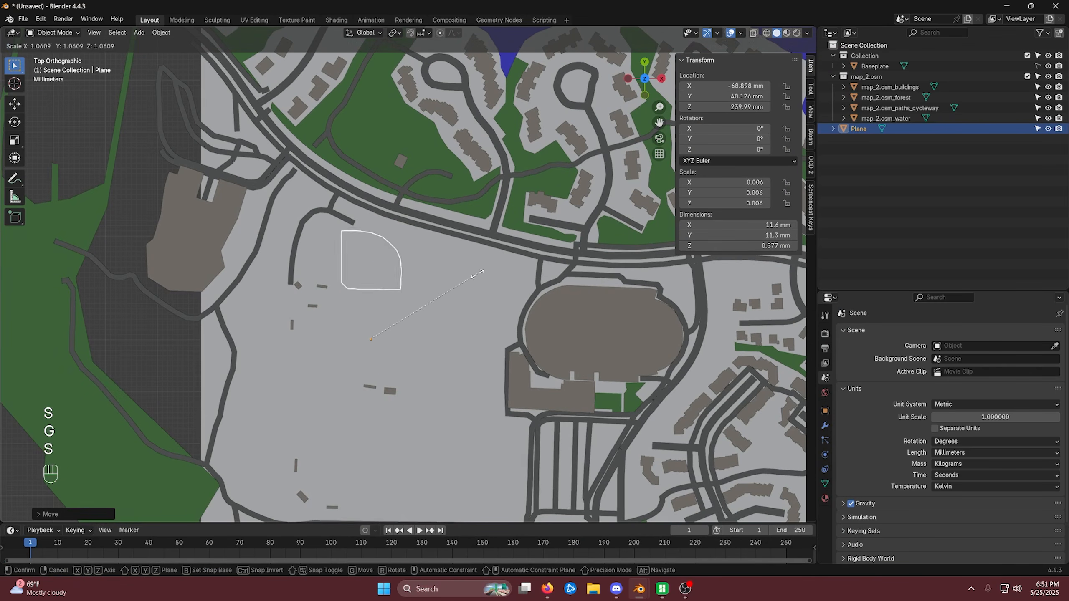
{"action": "left_click", "coordinate": [475, 281]}
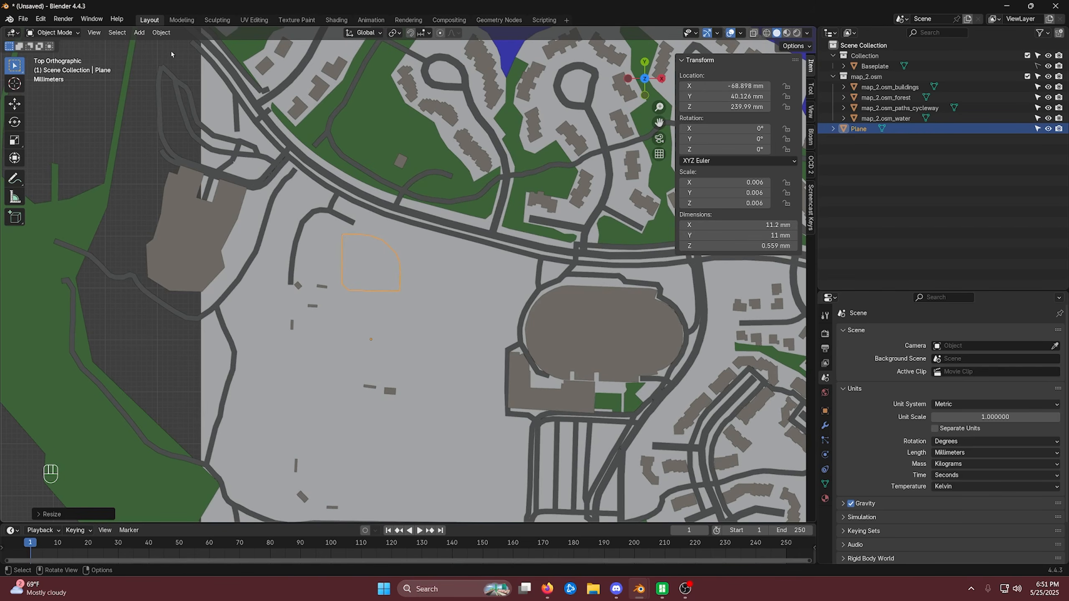
Set the field's origin to its center of mass (volume)
{"action": "left_click", "coordinate": [158, 34]}
{"action": "mouse_move", "coordinate": [198, 55]}
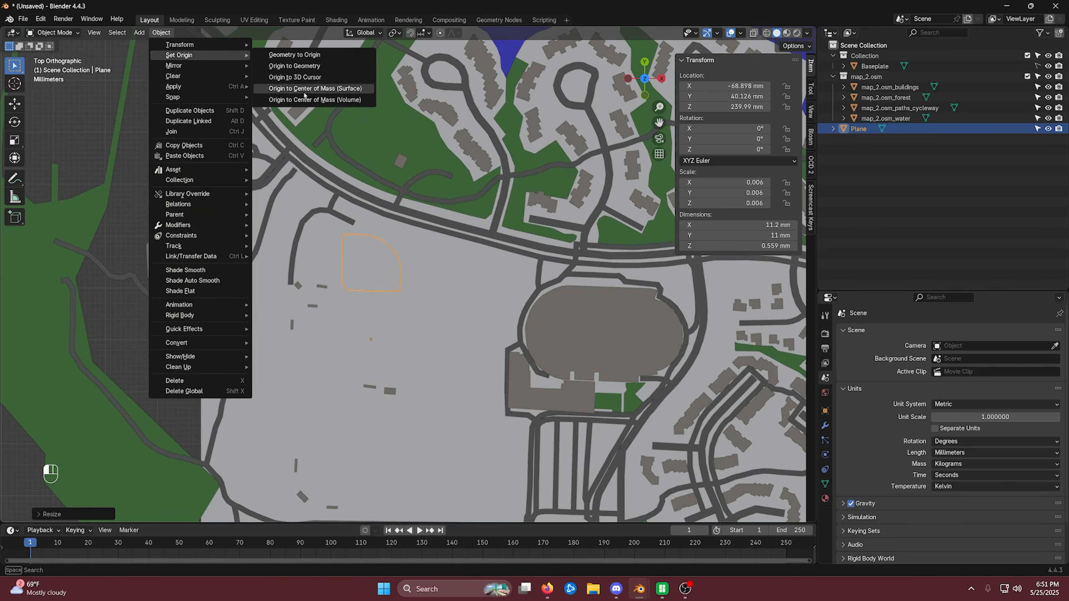
{"action": "left_click", "coordinate": [344, 100]}
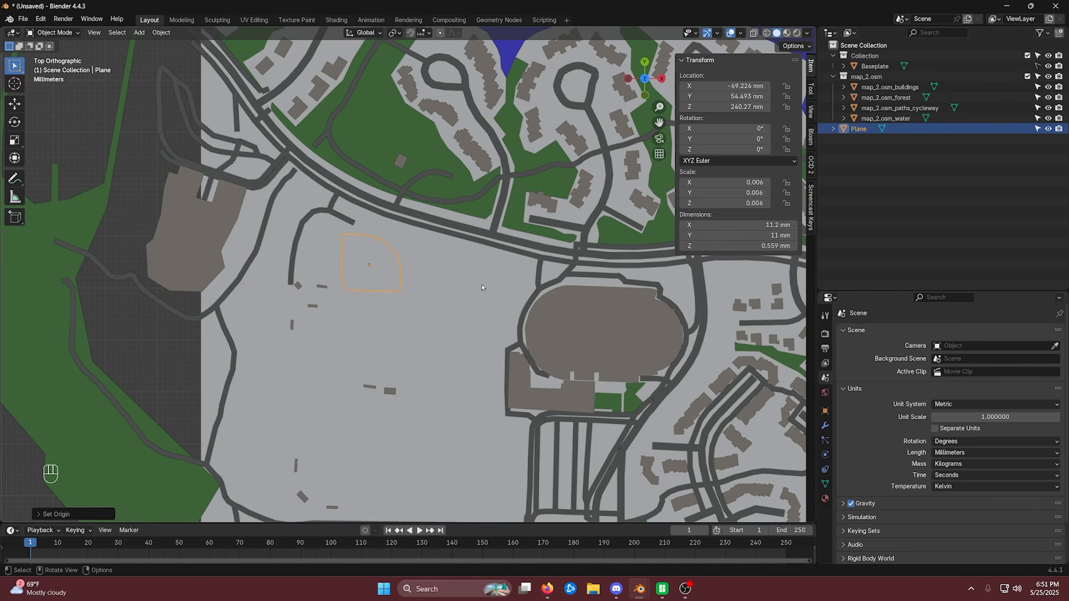
Duplicate the field, place the copy just south of the first and rotate it to about -91° around Z
{"action": "key", "text": "shift+d"}
{"action": "left_click", "coordinate": [465, 339]}
{"action": "key", "text": "r"}
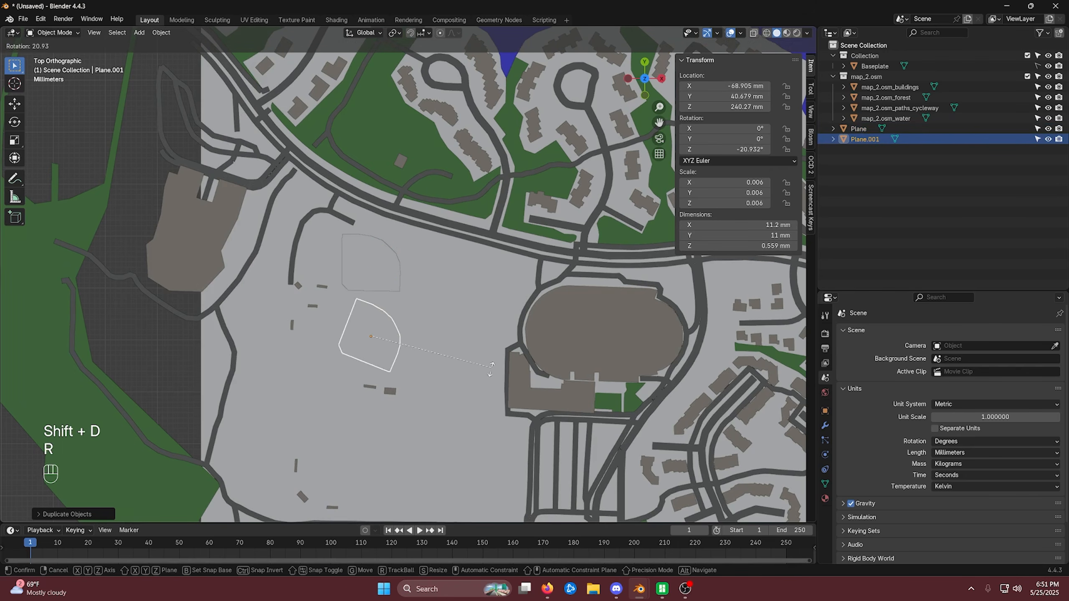
{"action": "left_click", "coordinate": [372, 426]}
{"action": "key", "text": "g"}
{"action": "left_click", "coordinate": [395, 428]}
{"action": "key", "text": "r"}
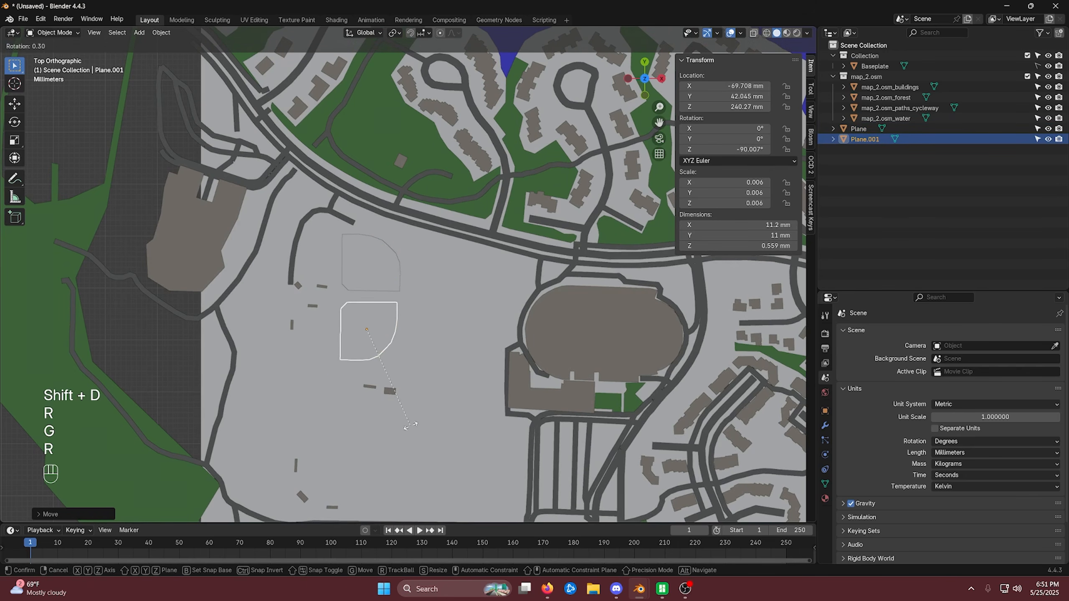
{"action": "left_click", "coordinate": [410, 430]}
{"action": "key", "text": "g"}
{"action": "left_click", "coordinate": [412, 433]}
{"action": "middle_click_drag", "start_coordinate": [412, 434], "coordinate": [440, 358], "text": "shift"}
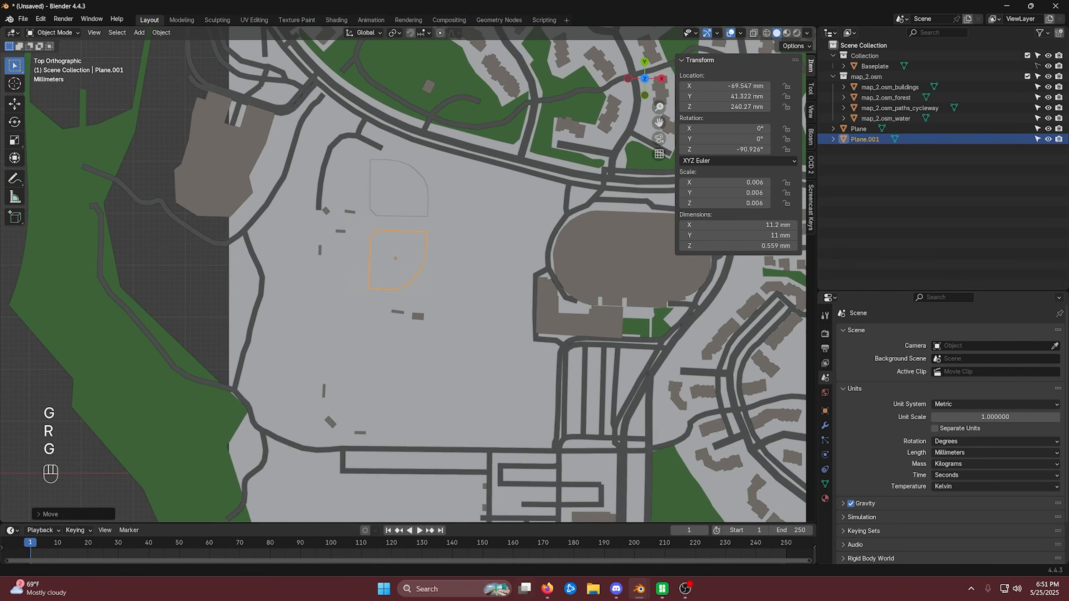
Duplicate the second field as the Seahawks Baseball field to its south, about 21.8 mm wide and rotated to about -181°, using the reference map
{"action": "left_click", "coordinate": [552, 591]}
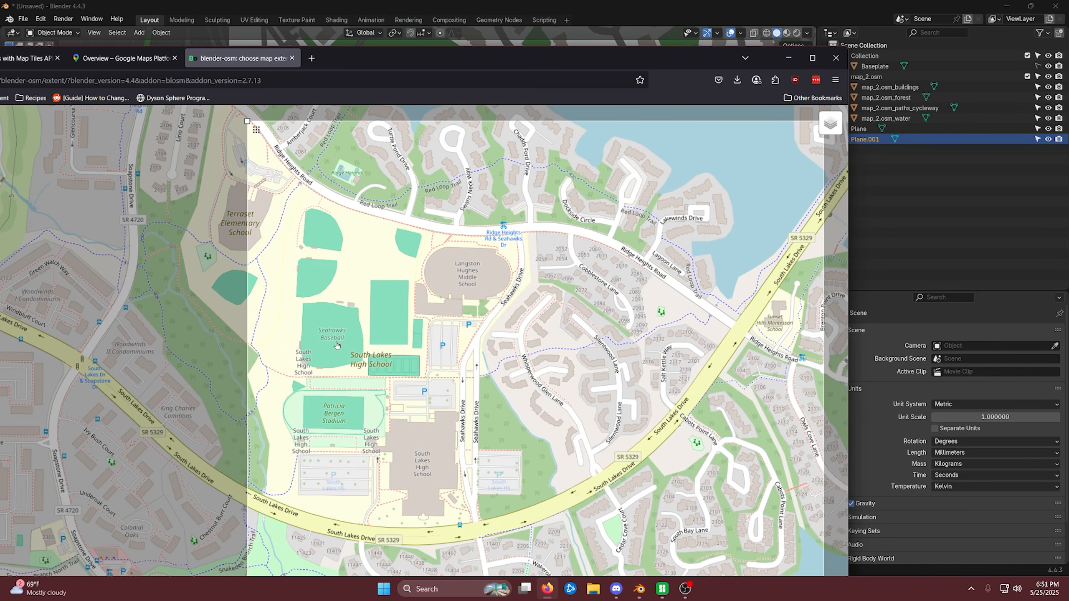
{"action": "left_click", "coordinate": [789, 58]}
{"action": "key", "text": "shift+d"}
{"action": "left_click", "coordinate": [430, 382]}
{"action": "key", "text": "s"}
{"action": "key", "text": "d"}
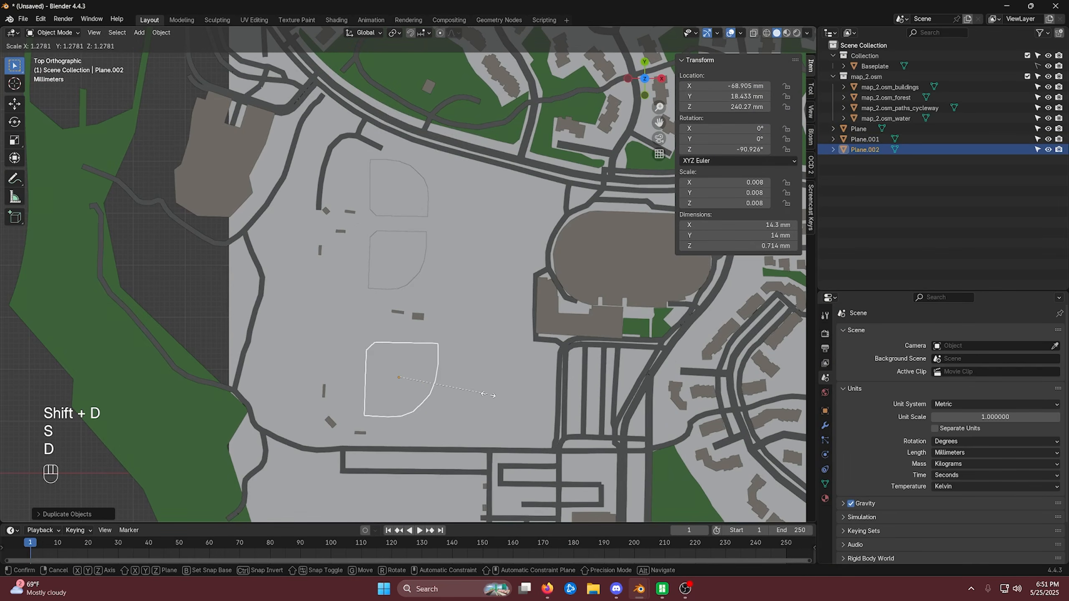
{"action": "left_click", "coordinate": [467, 393]}
{"action": "key", "text": "r"}
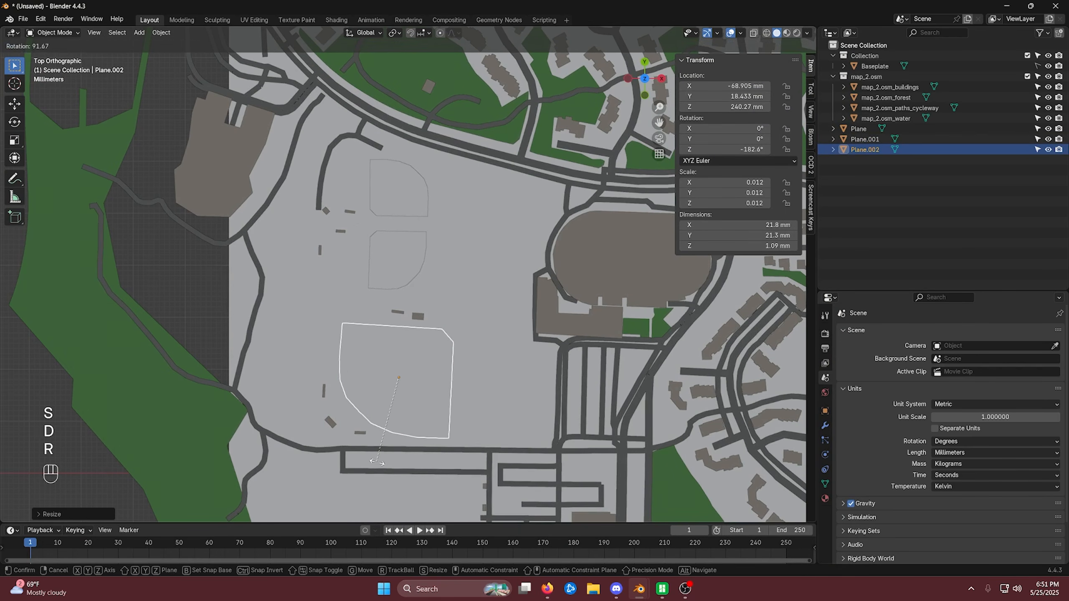
{"action": "left_click", "coordinate": [378, 463]}
{"action": "key", "text": "g"}
{"action": "left_click", "coordinate": [377, 462]}
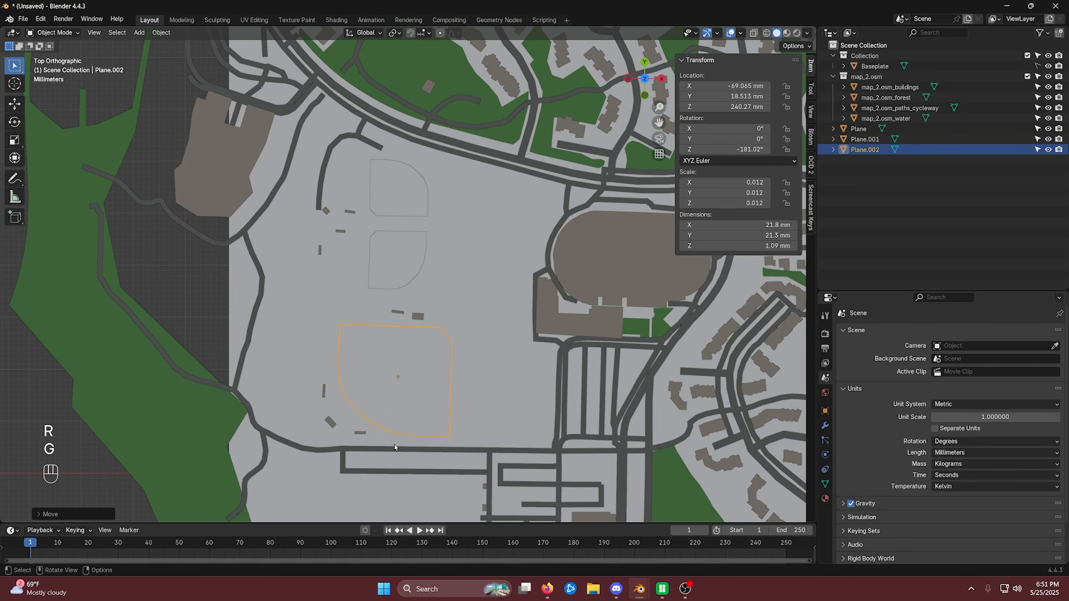
Fine-tune the large baseball field's position, rotate it to about -179.2° and resize it to about 21.1 mm wide
{"action": "left_click", "coordinate": [506, 362]}
{"action": "scroll", "coordinate": [230, 369], "scroll_direction": "down", "scroll_amount": 2}
{"action": "scroll", "coordinate": [252, 364], "scroll_direction": "down", "scroll_amount": 1}
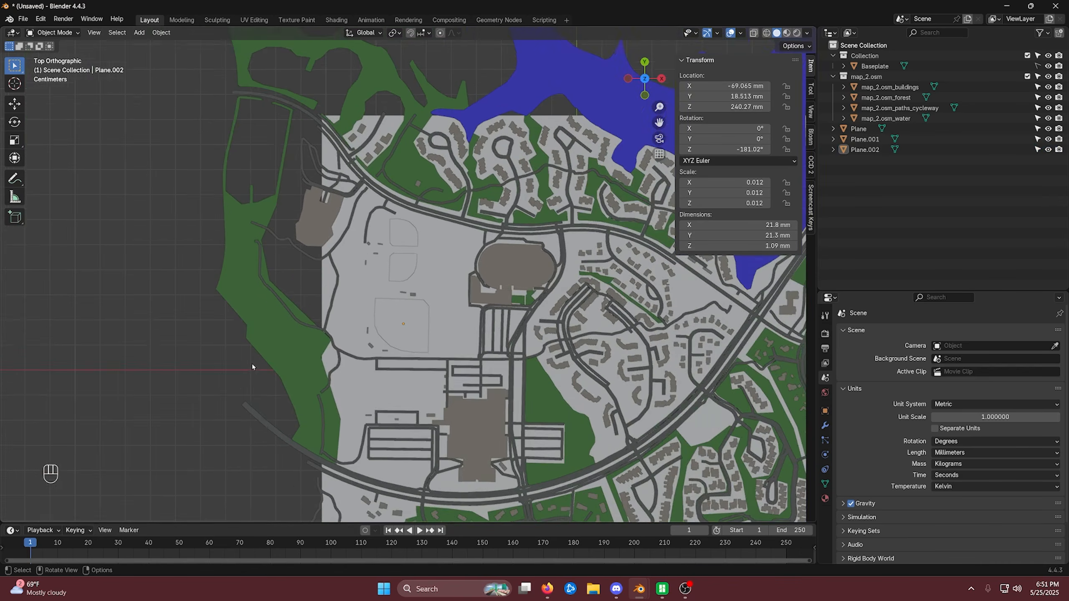
{"action": "scroll", "coordinate": [431, 365], "scroll_direction": "up", "scroll_amount": 2}
{"action": "left_click", "coordinate": [429, 339]}
{"action": "key", "text": "g"}
{"action": "left_click", "coordinate": [434, 340]}
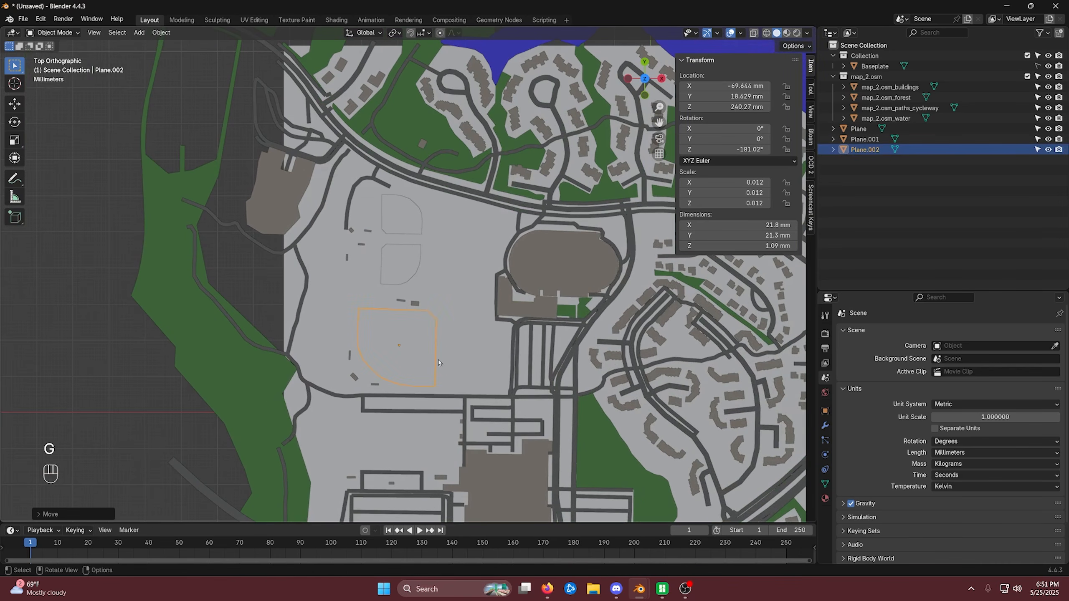
{"action": "key", "text": "r"}
{"action": "key", "text": "shift"}
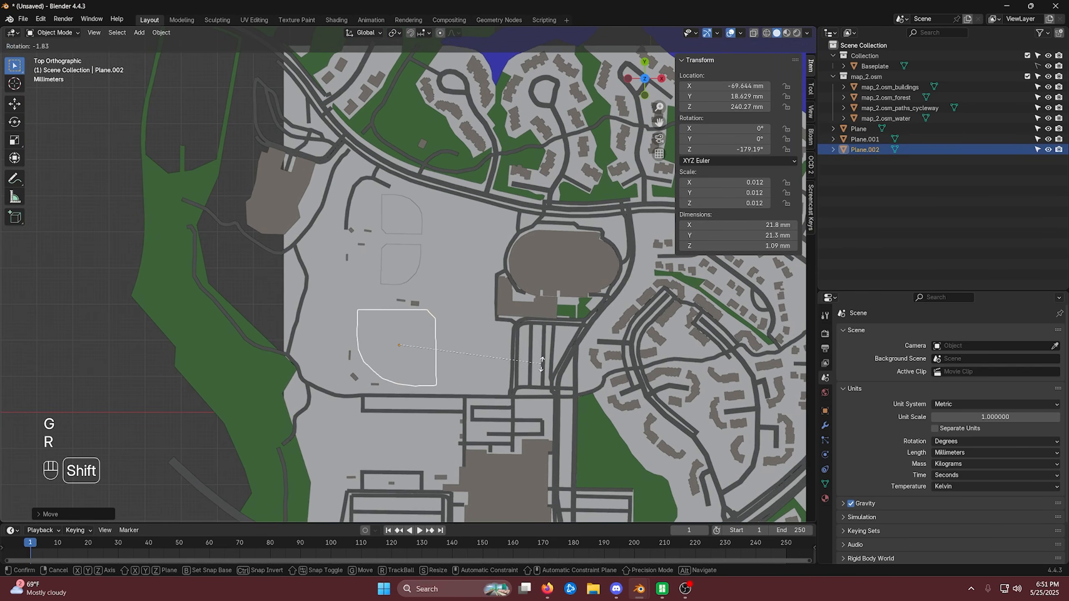
{"action": "left_click", "coordinate": [542, 363]}
{"action": "key", "text": "s"}
{"action": "key", "text": "shift"}
{"action": "left_click", "coordinate": [504, 368]}
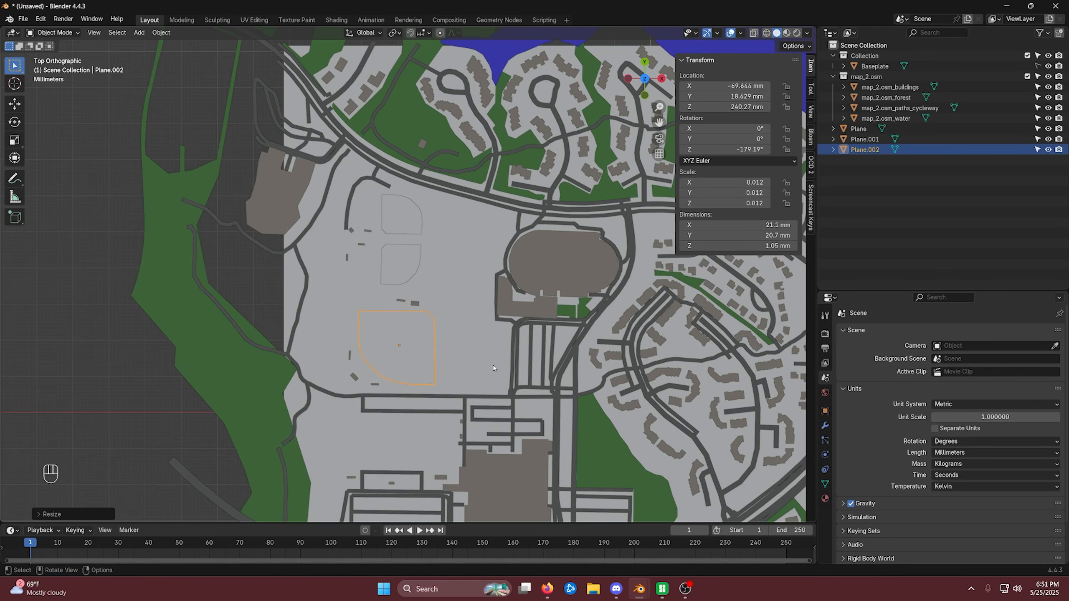
Snap the 3D cursor to the large baseball field and add a mesh plane there
{"action": "scroll", "coordinate": [489, 282], "scroll_direction": "down", "scroll_amount": 2}
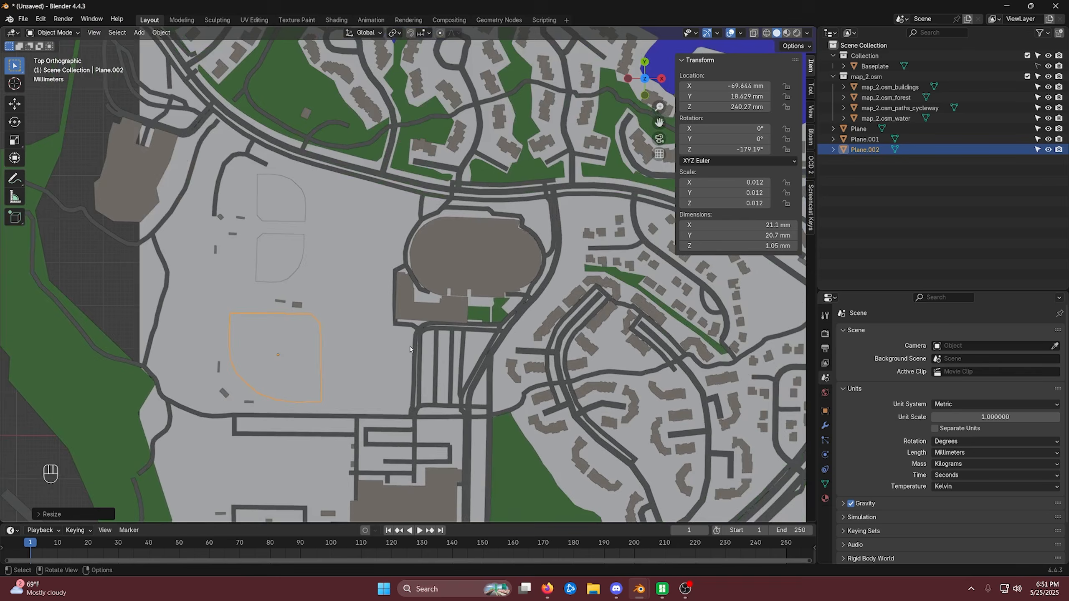
{"action": "middle_click_drag", "start_coordinate": [455, 295], "coordinate": [490, 300], "text": "shift"}
{"action": "scroll", "coordinate": [414, 330], "scroll_direction": "up", "scroll_amount": 3}
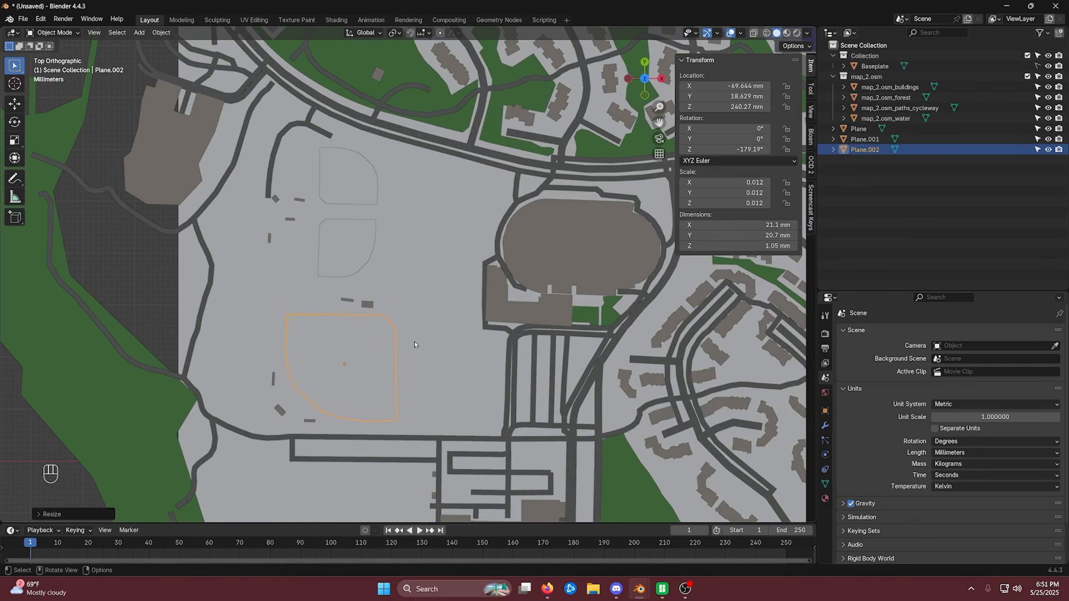
{"action": "key", "text": "shift+s"}
{"action": "left_click", "coordinate": [437, 421]}
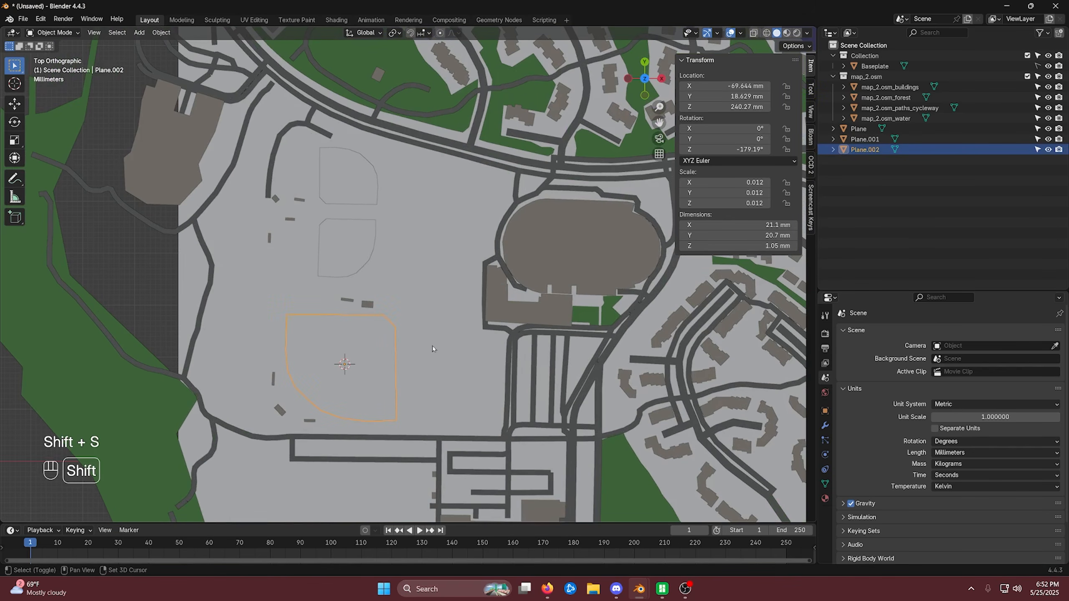
{"action": "key", "text": "shift+a"}
{"action": "mouse_move", "coordinate": [418, 342]}
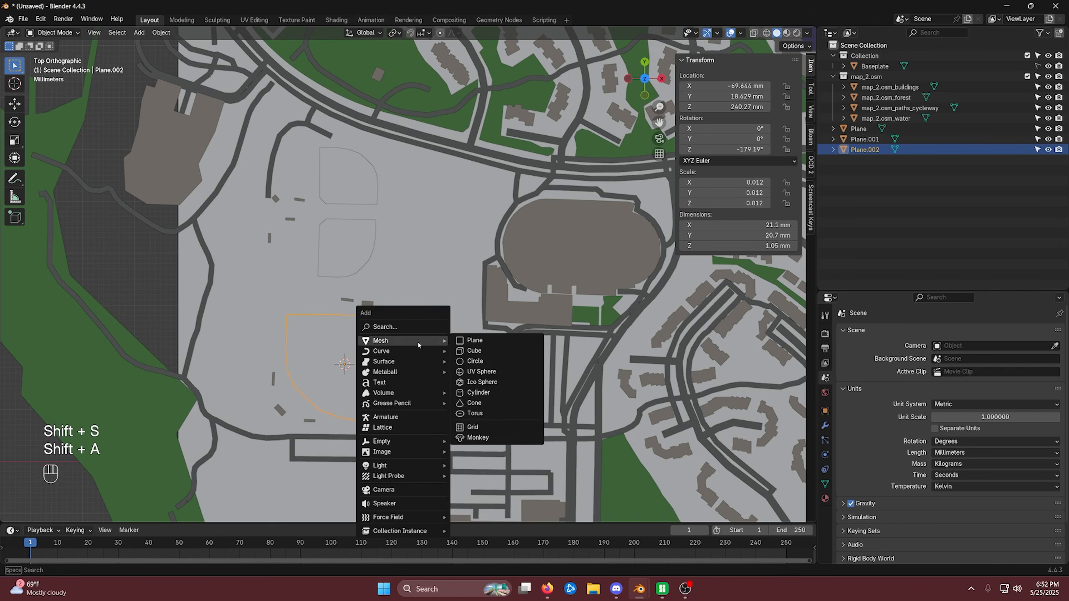
{"action": "left_click", "coordinate": [473, 342]}
Scale the new plane down to about 18.1 mm square and move it just east of the large baseball field
{"action": "key", "text": "s"}
{"action": "key", "text": "s"}
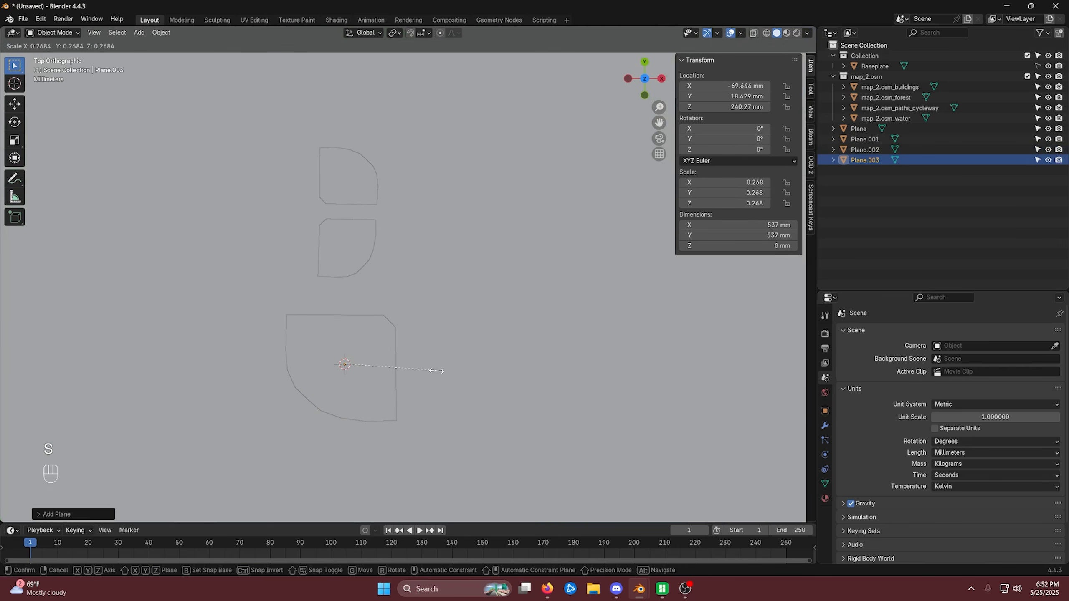
{"action": "left_click", "coordinate": [634, 384]}
{"action": "key", "text": "s"}
{"action": "key", "text": "s"}
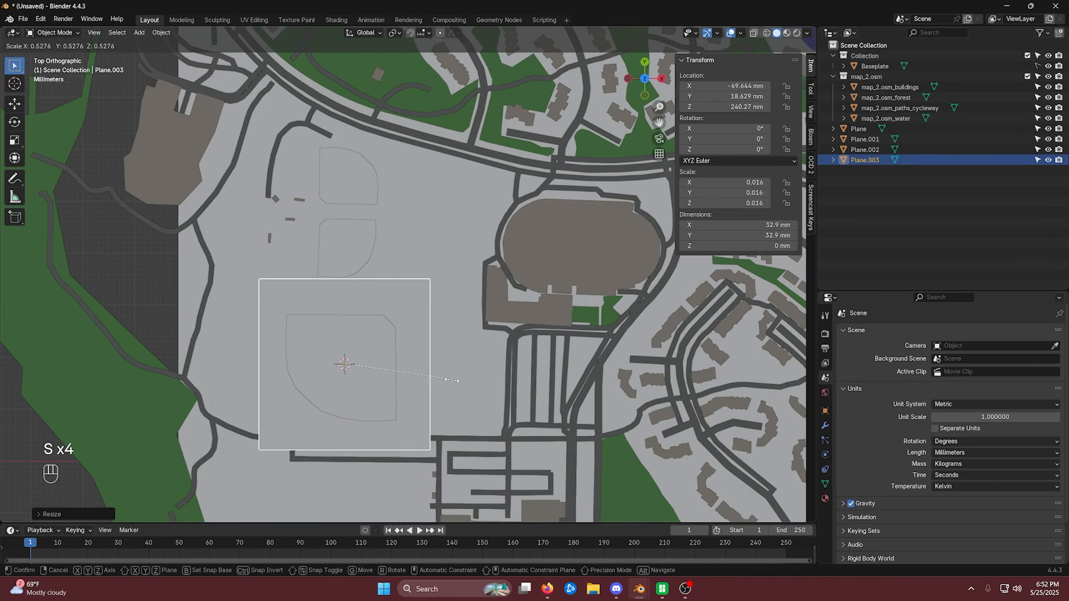
{"action": "left_click", "coordinate": [404, 383]}
{"action": "key", "text": "g"}
{"action": "left_click", "coordinate": [504, 393]}
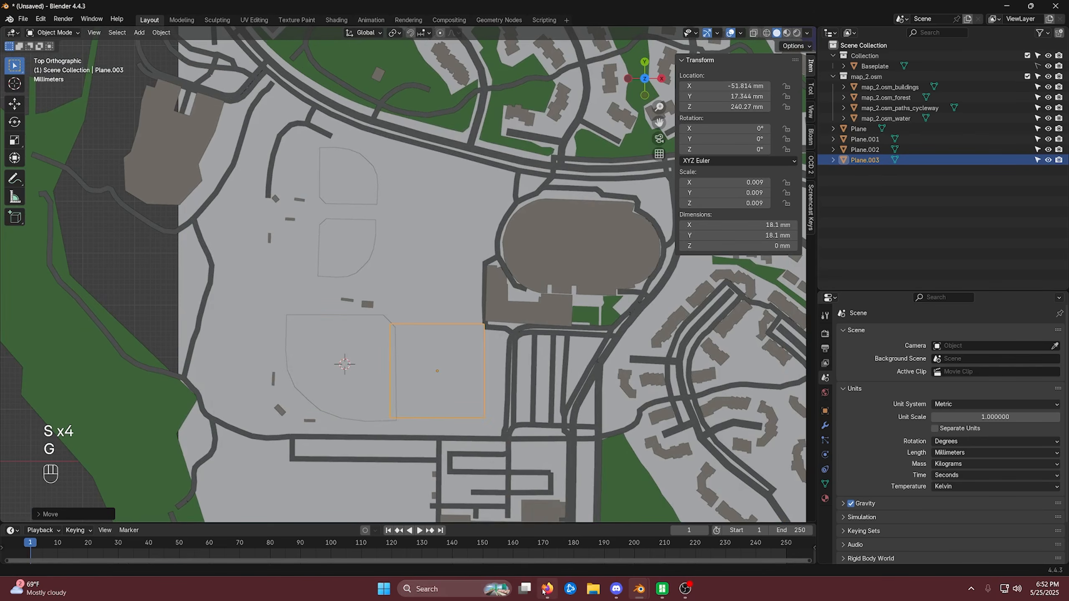
Using the reference map, shrink and flatten the new plane to about 8.3 by 3.5 mm and move it slightly southeast
{"action": "left_click", "coordinate": [544, 590]}
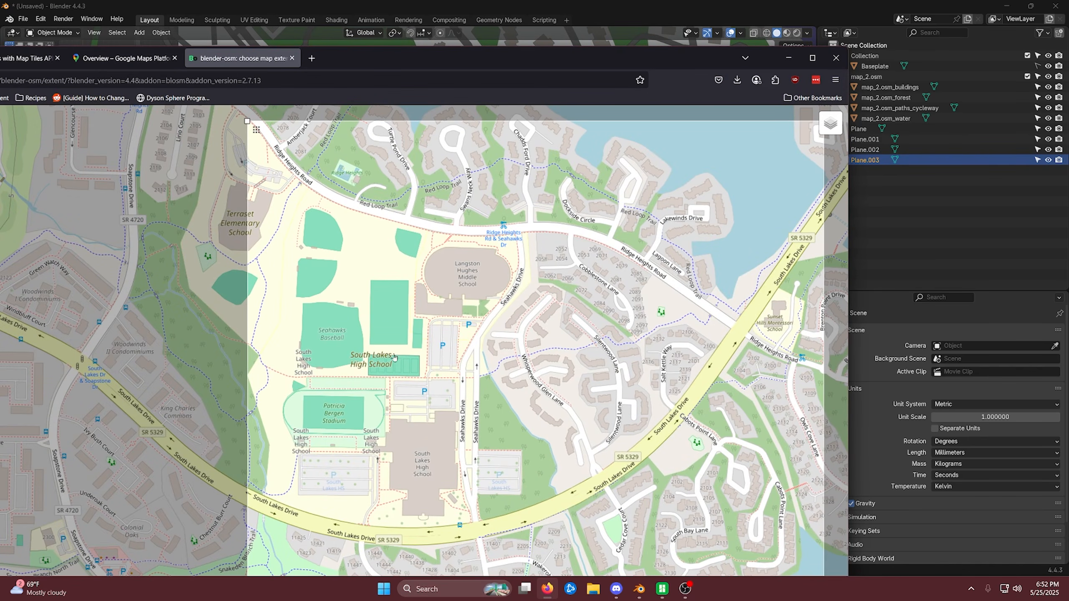
{"action": "left_click", "coordinate": [794, 58]}
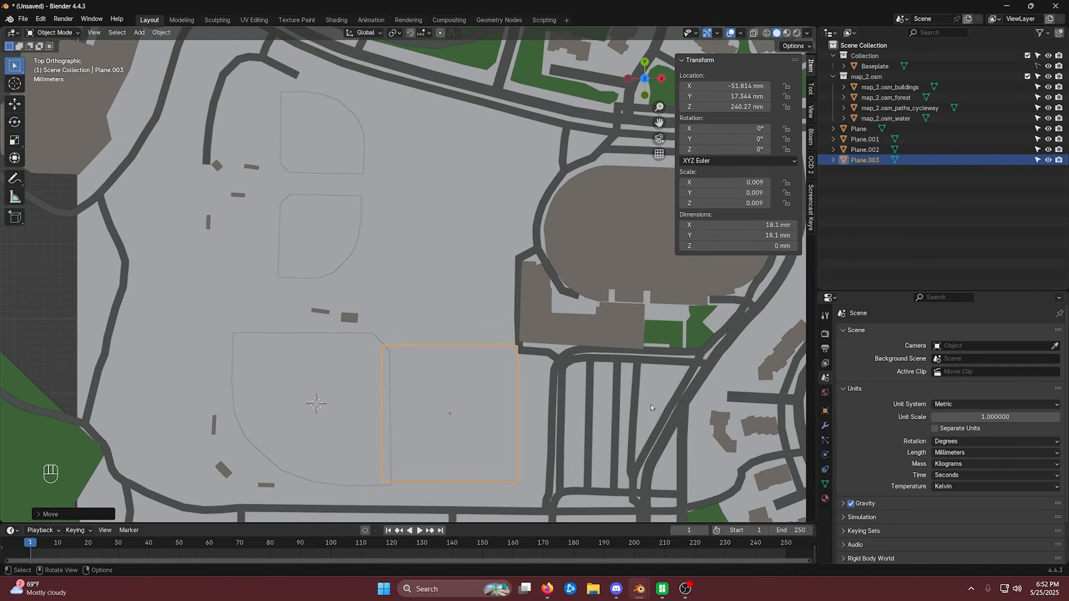
{"action": "key", "text": "s"}
{"action": "left_click", "coordinate": [594, 406]}
{"action": "key", "text": "s"}
{"action": "key", "text": "t"}
{"action": "key", "text": "y"}
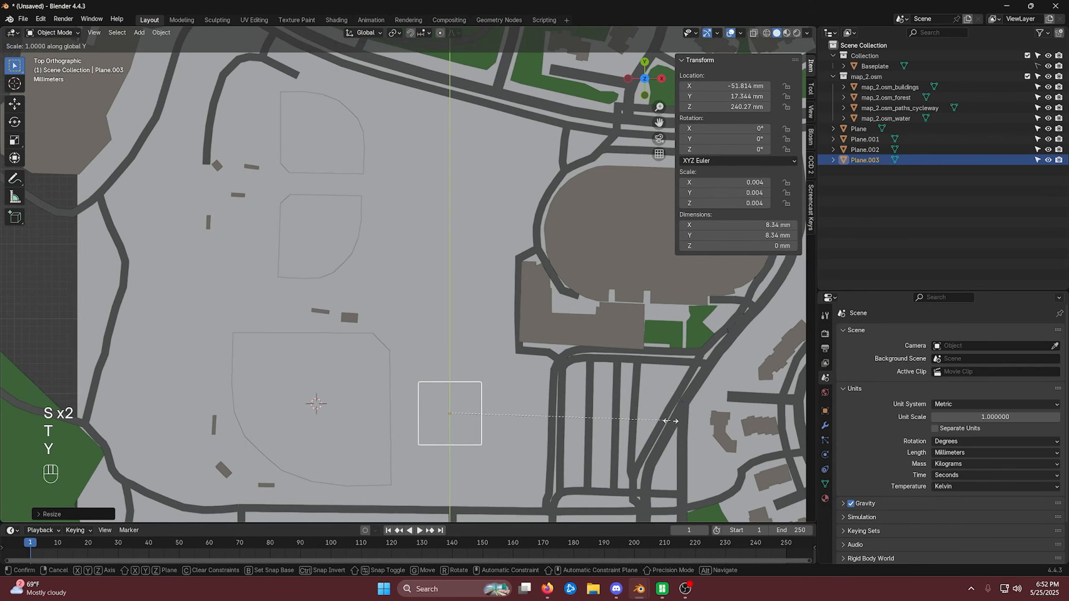
{"action": "left_click", "coordinate": [548, 423]}
{"action": "key", "text": "g"}
{"action": "left_click", "coordinate": [556, 447]}
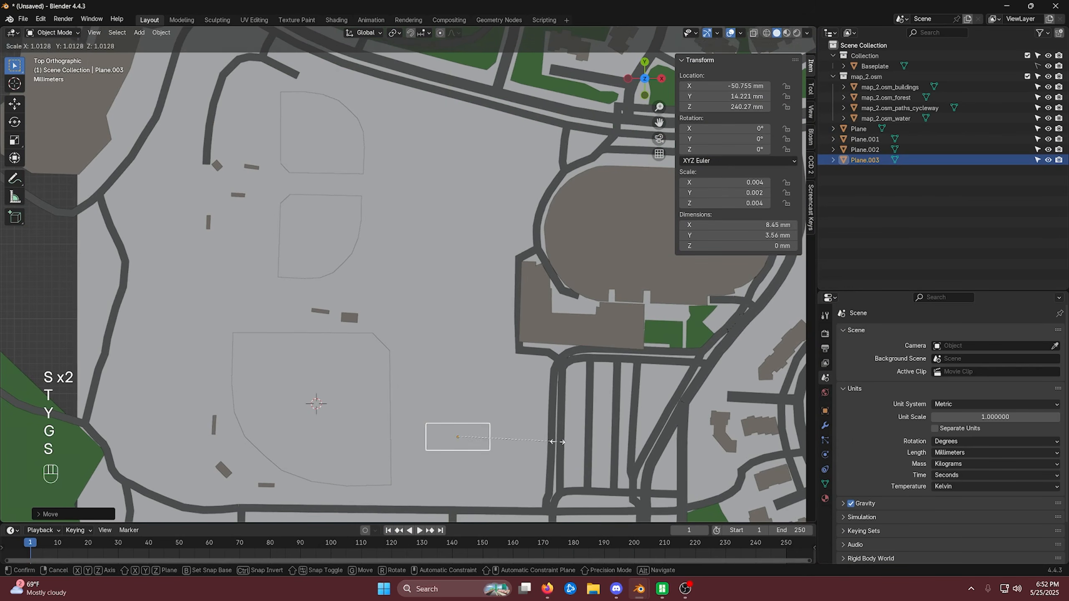
Resize the rectangle to about 16.6 by 9.6 mm and place it between the large baseball field and the parking lot
{"action": "key", "text": "s"}
{"action": "left_click", "coordinate": [655, 454]}
{"action": "key", "text": "g"}
{"action": "left_click", "coordinate": [670, 461]}
{"action": "key", "text": "s"}
{"action": "key", "text": "y"}
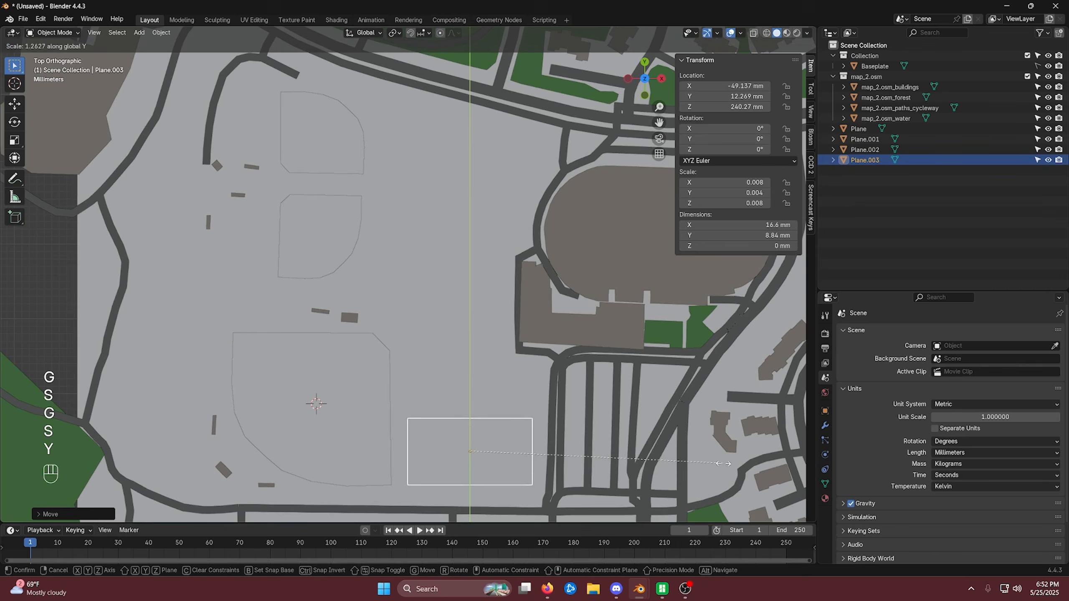
{"action": "left_click", "coordinate": [695, 459]}
{"action": "key", "text": "g"}
{"action": "left_click", "coordinate": [692, 453]}
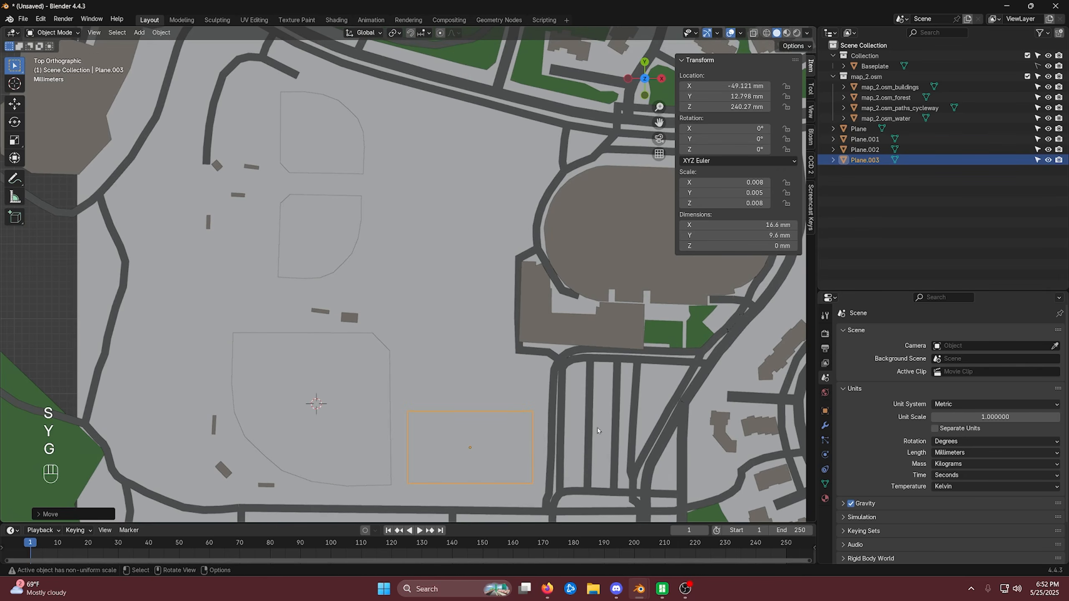
Extrude the rectangular field upward by 0.5 mm
{"action": "key", "text": "Tab"}
{"action": "middle_click_drag", "start_coordinate": [692, 453], "coordinate": [597, 345]}
{"action": "key", "text": "e"}
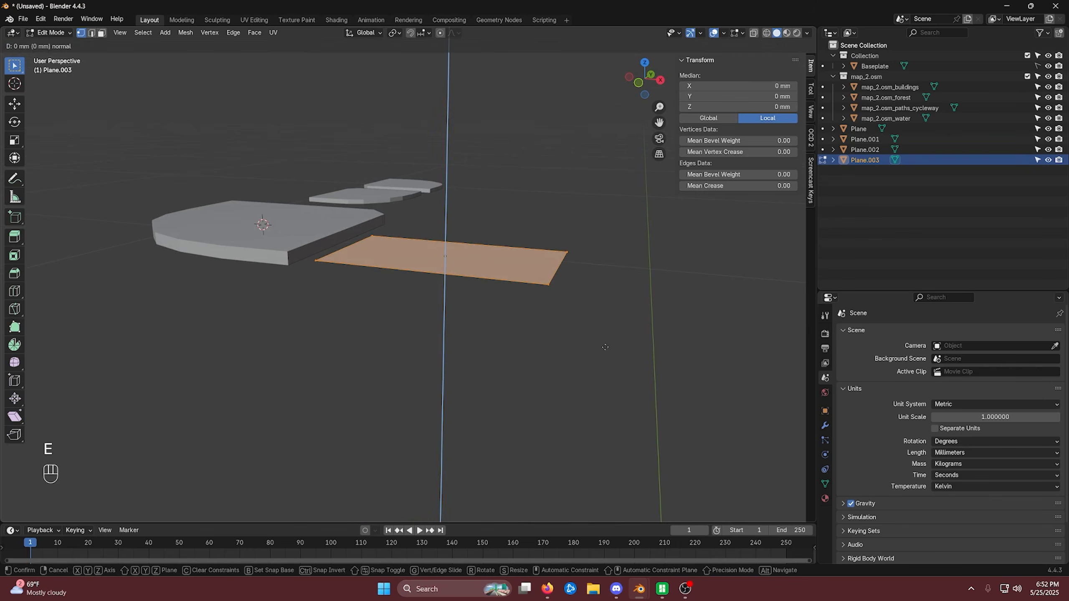
{"action": "key", "text": "KP_Decimal"}
{"action": "key", "text": "KP_5"}
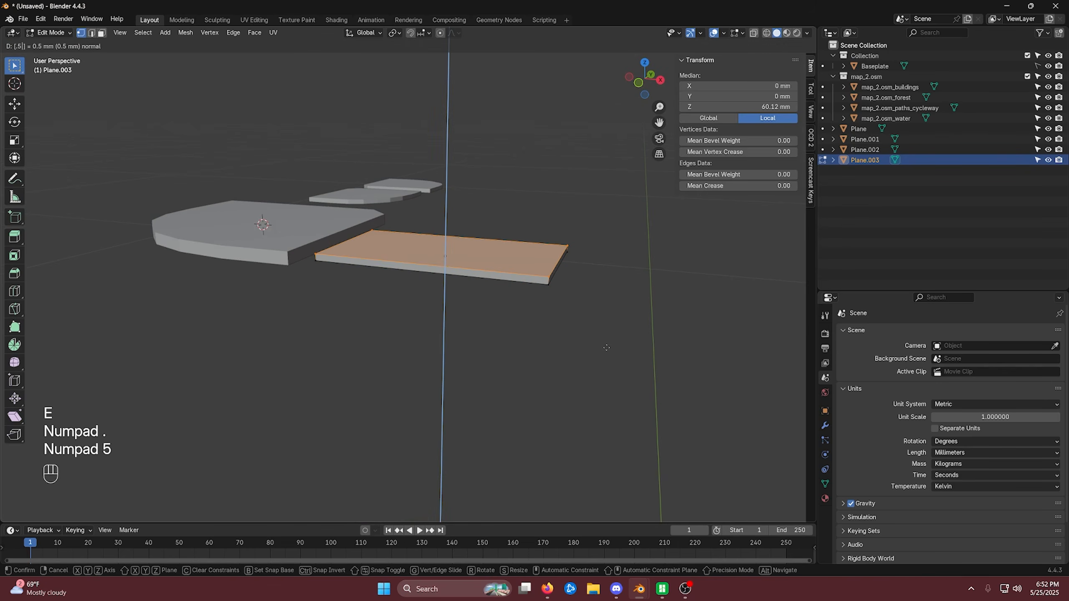
{"action": "key", "text": "KP_Enter"}
{"action": "key", "text": "Tab"}
{"action": "key", "text": "KP_7"}
Duplicate the rectangular field to its north and rotate the copy by 90°
{"action": "scroll", "coordinate": [560, 377], "scroll_direction": "down", "scroll_amount": 2}
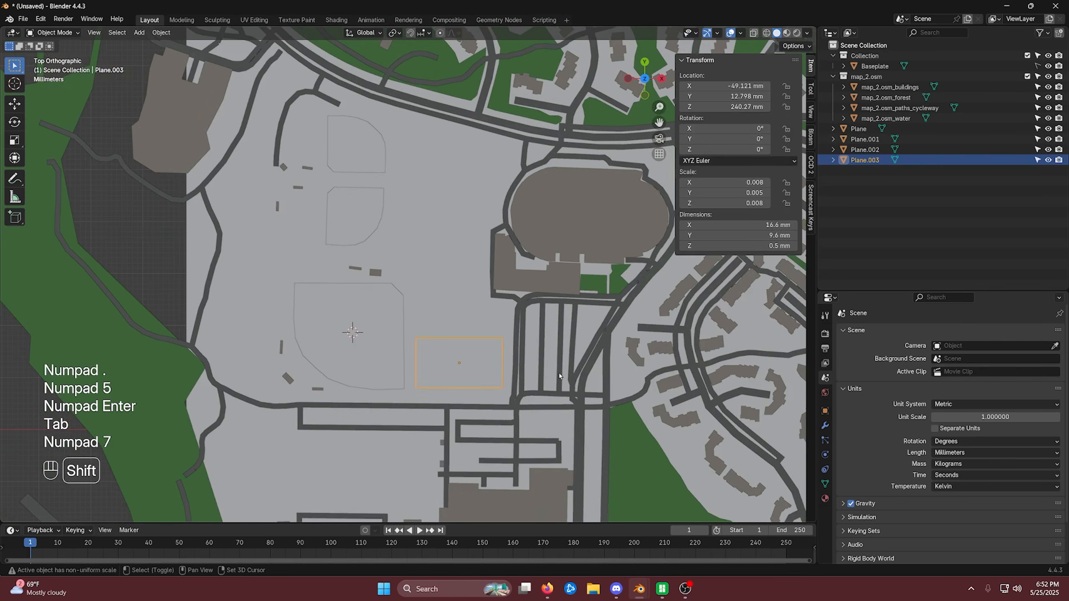
{"action": "key", "text": "shift+d"}
{"action": "left_click", "coordinate": [548, 274]}
{"action": "key", "text": "r"}
{"action": "key", "text": "KP_9"}
{"action": "key", "text": "KP_0"}
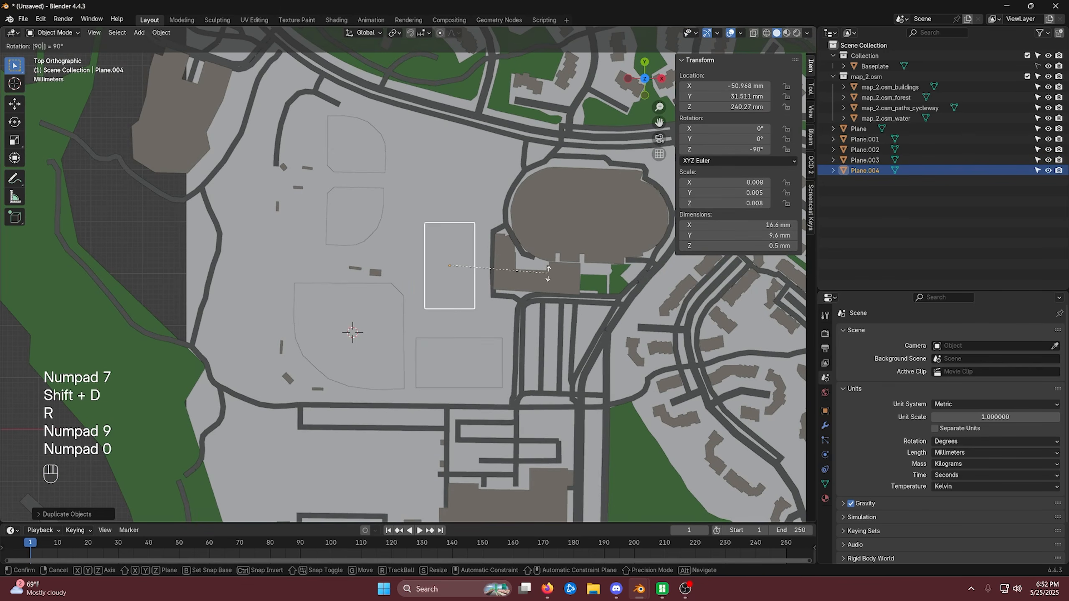
{"action": "key", "text": "Return"}
Scale the rotated copy to about 24 by 13.8 mm and move it north, just west of the oval school building
{"action": "key", "text": "s"}
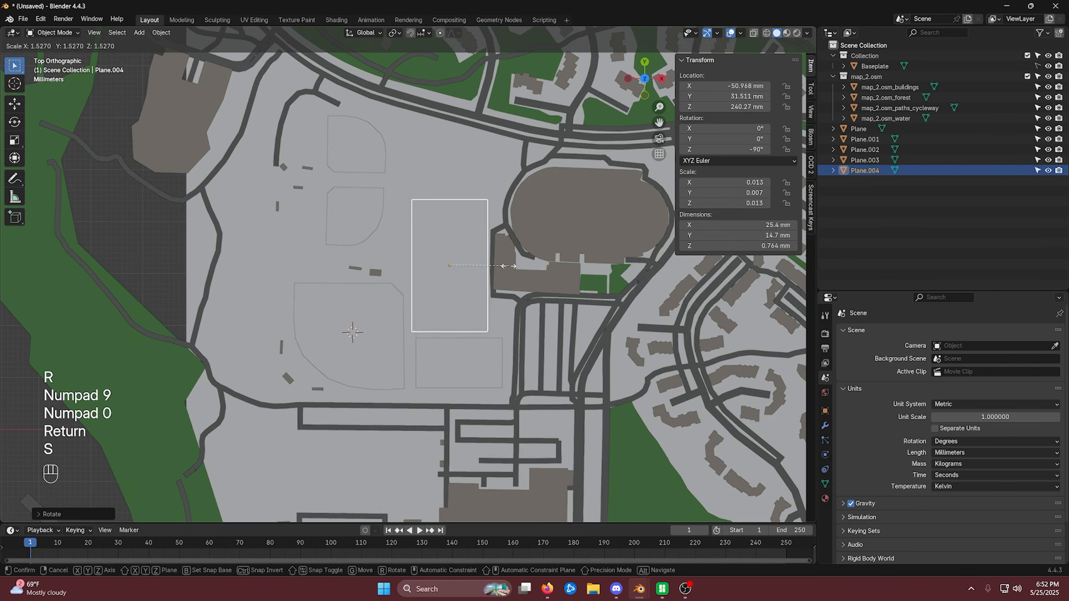
{"action": "left_click", "coordinate": [506, 264]}
{"action": "key", "text": "g"}
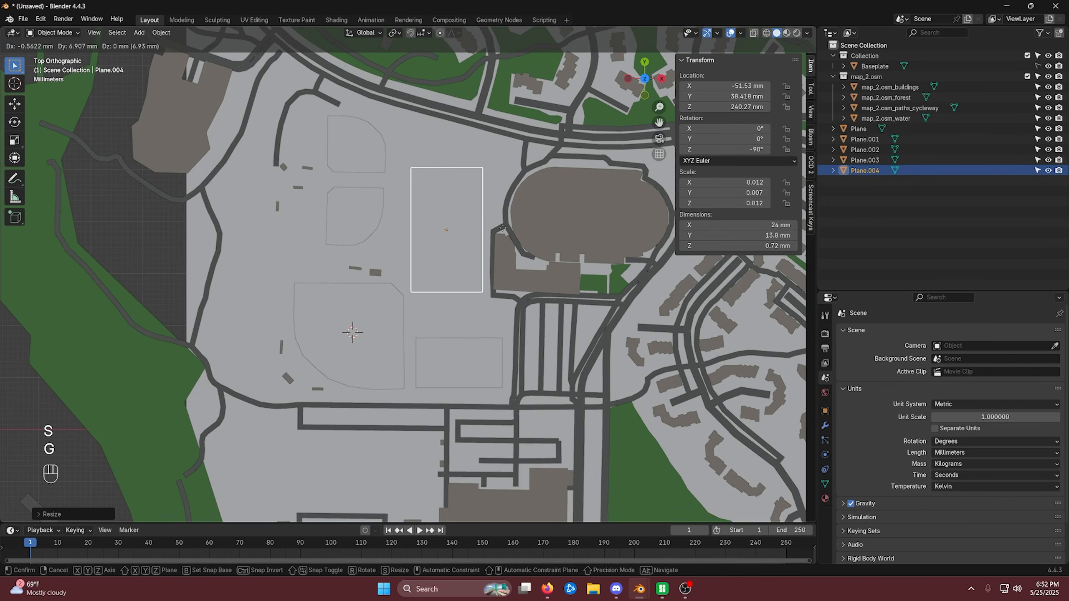
{"action": "left_click", "coordinate": [504, 229]}
Select all five sports field meshes and join them into one object
{"action": "scroll", "coordinate": [309, 335], "scroll_direction": "down", "scroll_amount": 6}
{"action": "middle_click_drag", "start_coordinate": [349, 322], "coordinate": [332, 178]}
{"action": "left_click_drag", "start_coordinate": [332, 178], "coordinate": [488, 307]}
{"action": "scroll", "coordinate": [448, 330], "scroll_direction": "up", "scroll_amount": 5}
{"action": "middle_click_drag", "start_coordinate": [455, 306], "coordinate": [435, 331]}
{"action": "scroll", "coordinate": [477, 368], "scroll_direction": "up", "scroll_amount": 3}
{"action": "key", "text": "Tab"}
{"action": "key", "text": "Tab"}
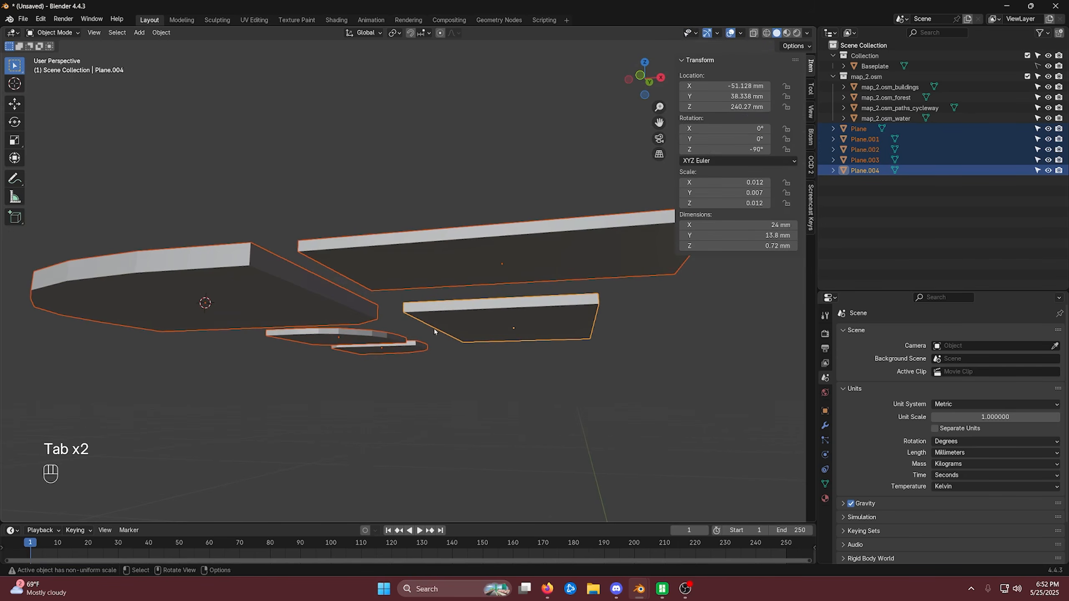
{"action": "key", "text": "Tab"}
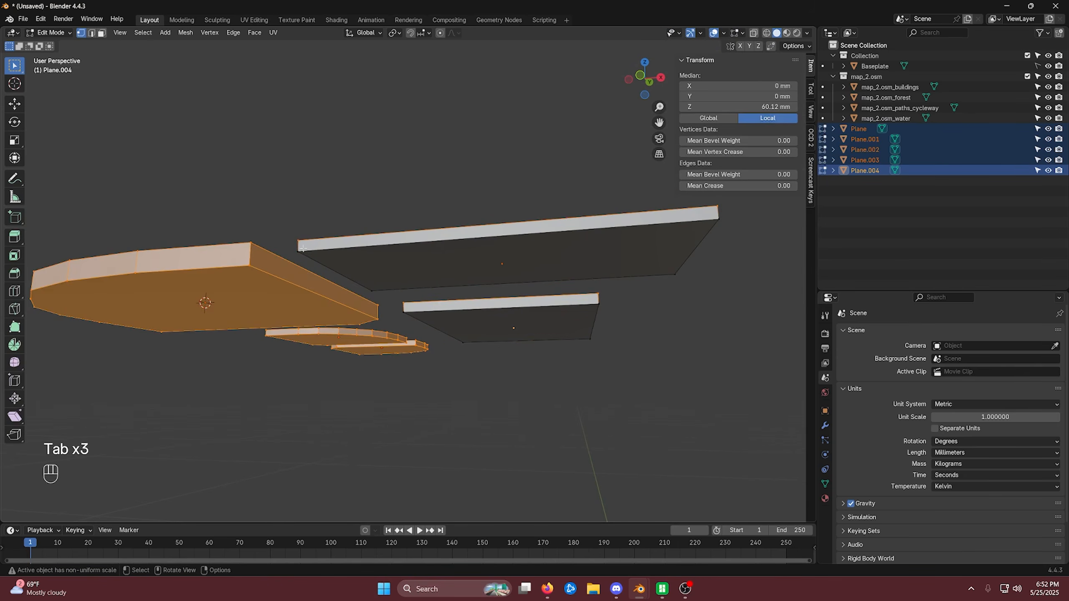
{"action": "middle_click_drag", "start_coordinate": [303, 249], "coordinate": [625, 312]}
{"action": "key", "text": "Tab"}
{"action": "key", "text": "ctrl+j"}
Snap the 3D cursor to the southern rectangular field's bottom southeast corner and set the joined object's origin to the cursor
{"action": "key", "text": "Tab"}
{"action": "left_click", "coordinate": [534, 342]}
{"action": "key", "text": "shift+s"}
{"action": "left_click", "coordinate": [622, 357]}
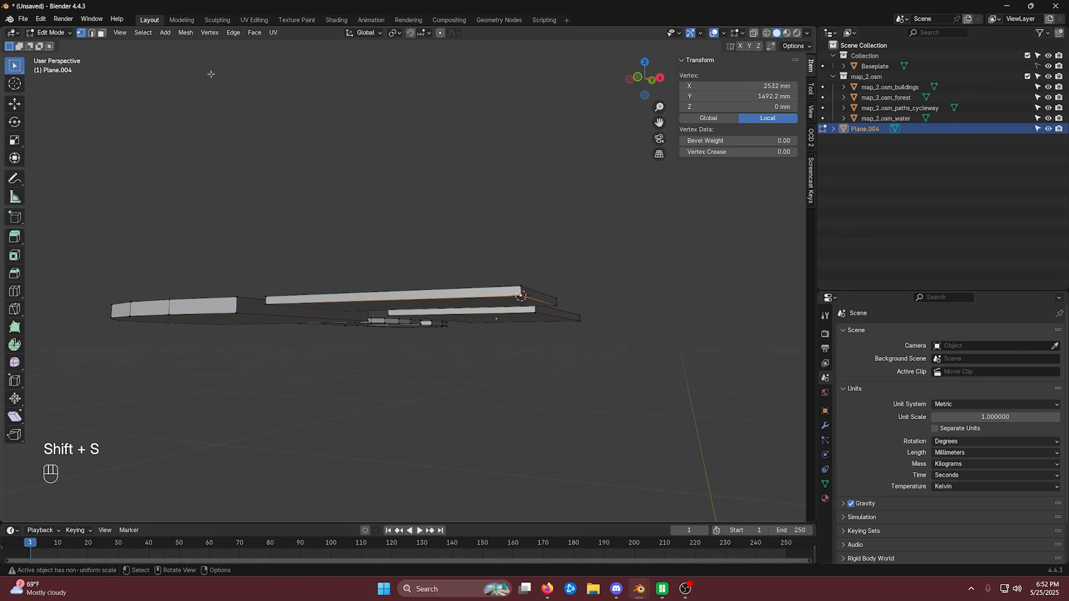
{"action": "key", "text": "Tab"}
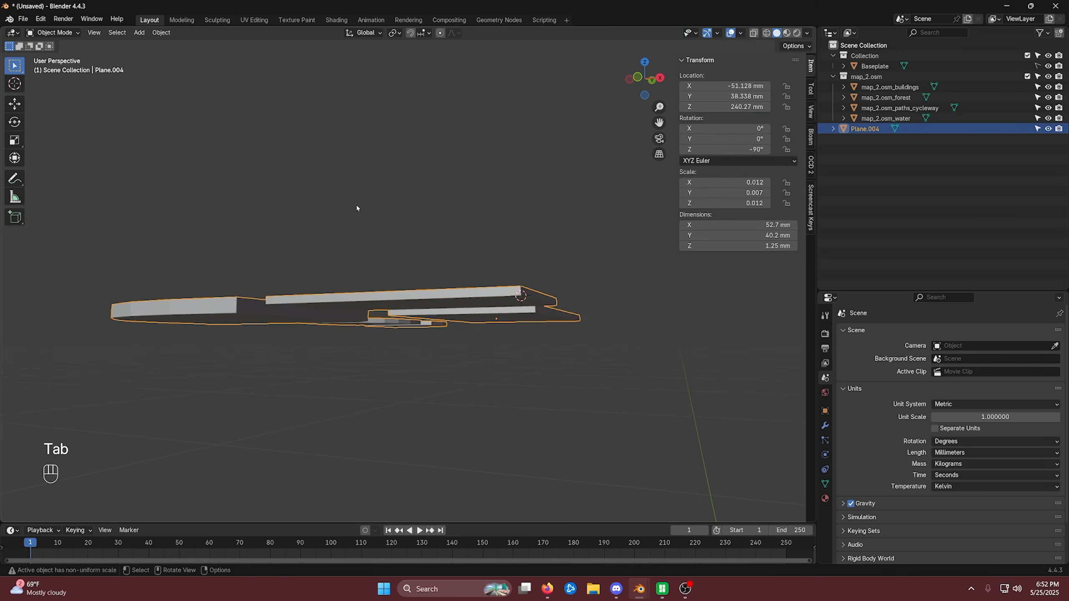
{"action": "left_click", "coordinate": [161, 33]}
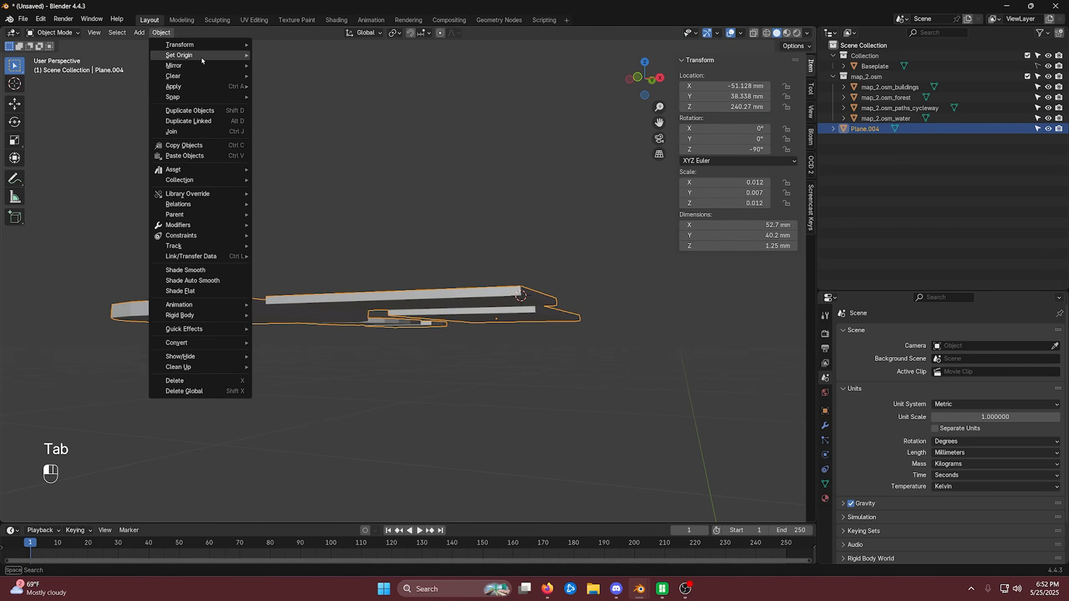
{"action": "mouse_move", "coordinate": [202, 57]}
{"action": "left_click", "coordinate": [317, 78]}
Set the joined fields' Z location to 0 mm and deselect them
{"action": "middle_click_drag", "start_coordinate": [511, 233], "coordinate": [518, 295]}
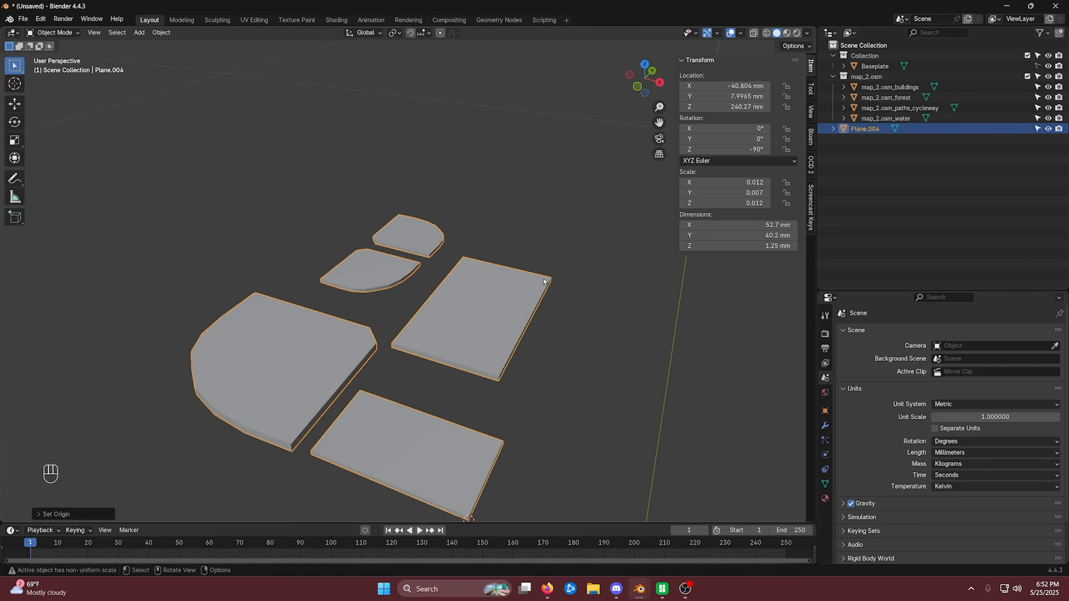
{"action": "double_click", "coordinate": [722, 106]}
{"action": "type", "text": "0"}
{"action": "key", "text": "Return"}
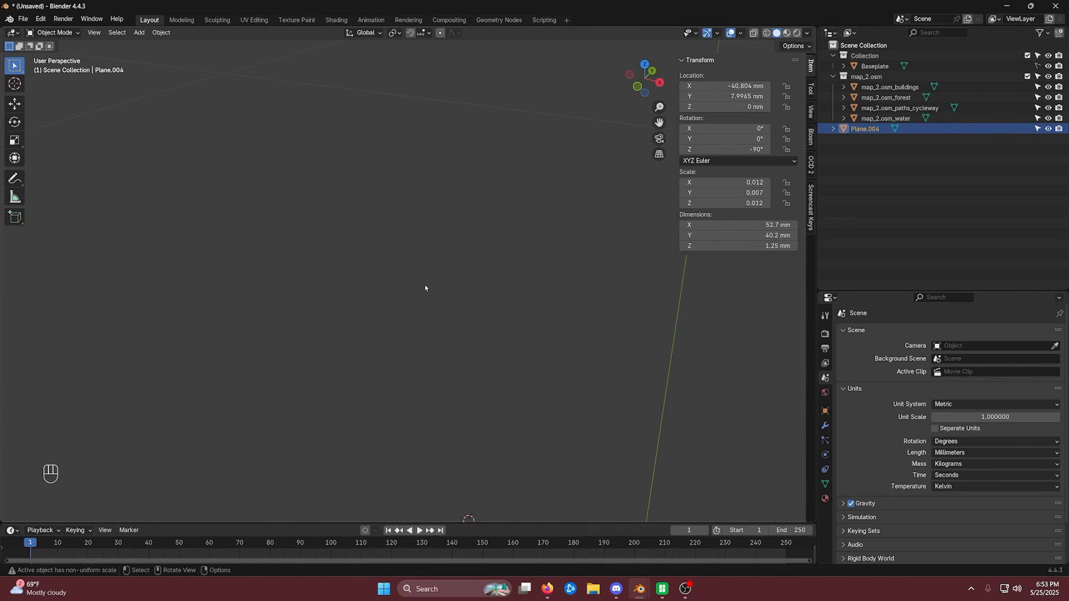
{"action": "middle_click_drag", "start_coordinate": [424, 284], "coordinate": [510, 273], "text": "shift"}
{"action": "left_click", "coordinate": [510, 273]}
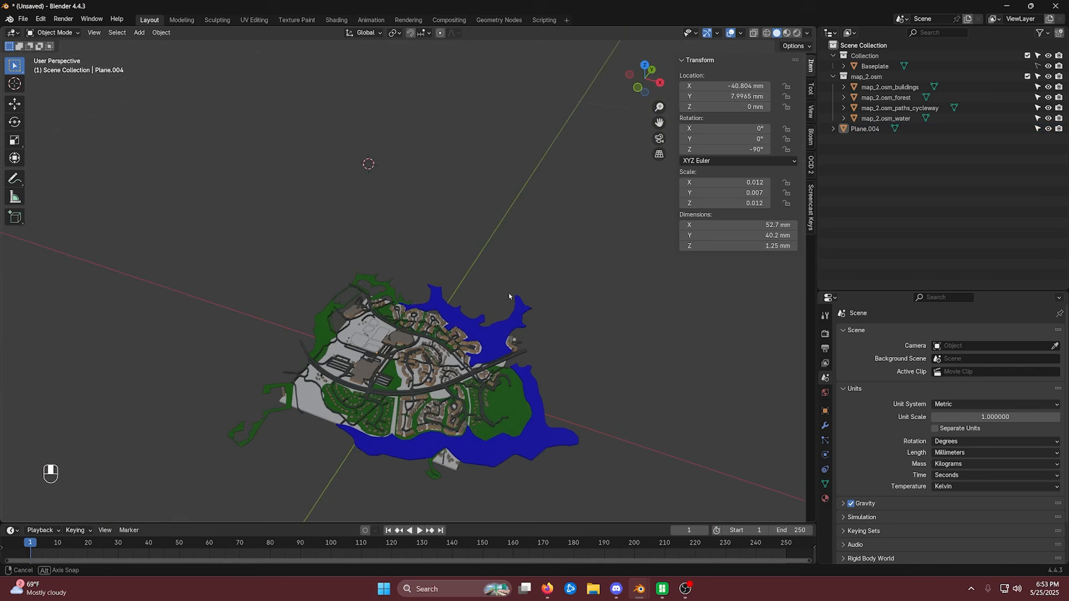
Examine from above and at an angle how the sports fields sit on the map's baseplate
{"action": "key", "text": "KP_7"}
{"action": "scroll", "coordinate": [463, 362], "scroll_direction": "up", "scroll_amount": 3}
{"action": "scroll", "coordinate": [464, 364], "scroll_direction": "up", "scroll_amount": 5}
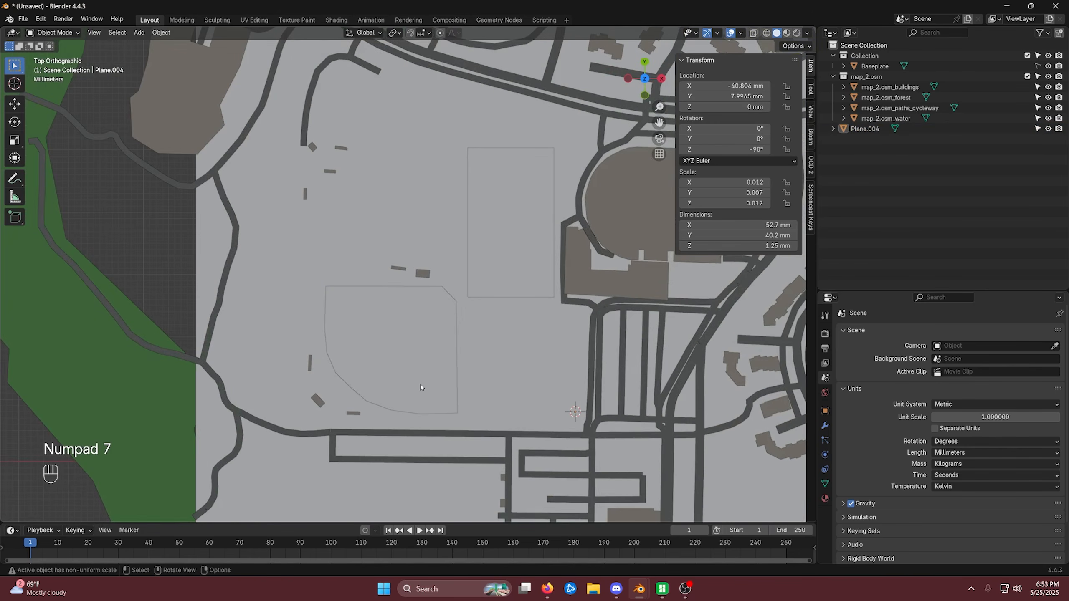
{"action": "middle_click_drag", "start_coordinate": [464, 365], "coordinate": [419, 74]}
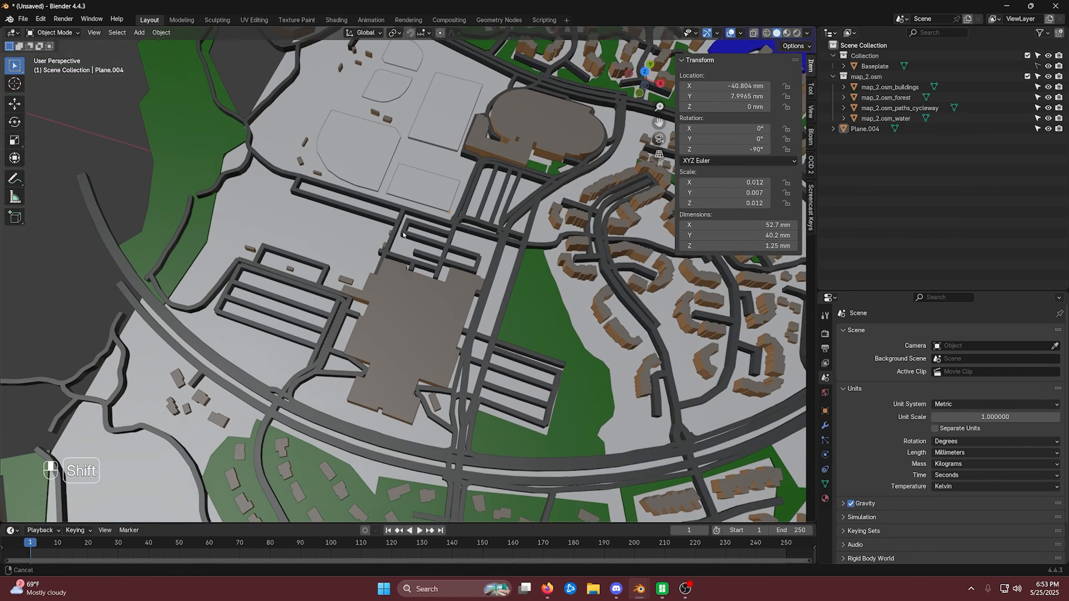
{"action": "key", "text": "shift+c"}
{"action": "scroll", "coordinate": [309, 268], "scroll_direction": "up", "scroll_amount": 5}
{"action": "scroll", "coordinate": [309, 268], "scroll_direction": "up", "scroll_amount": 6}
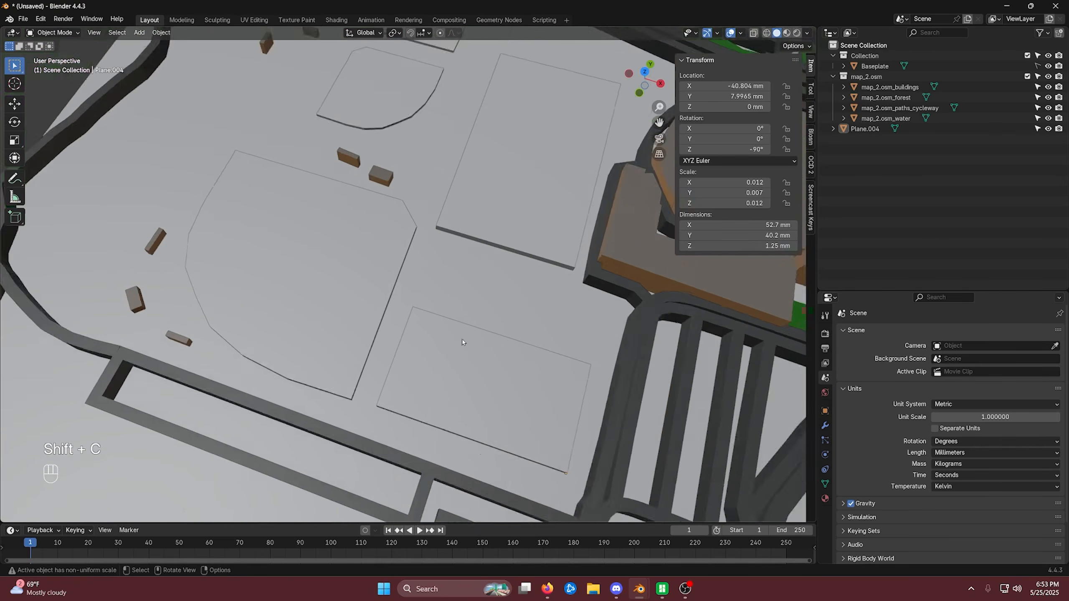
{"action": "middle_click_drag", "start_coordinate": [310, 268], "coordinate": [405, 355]}
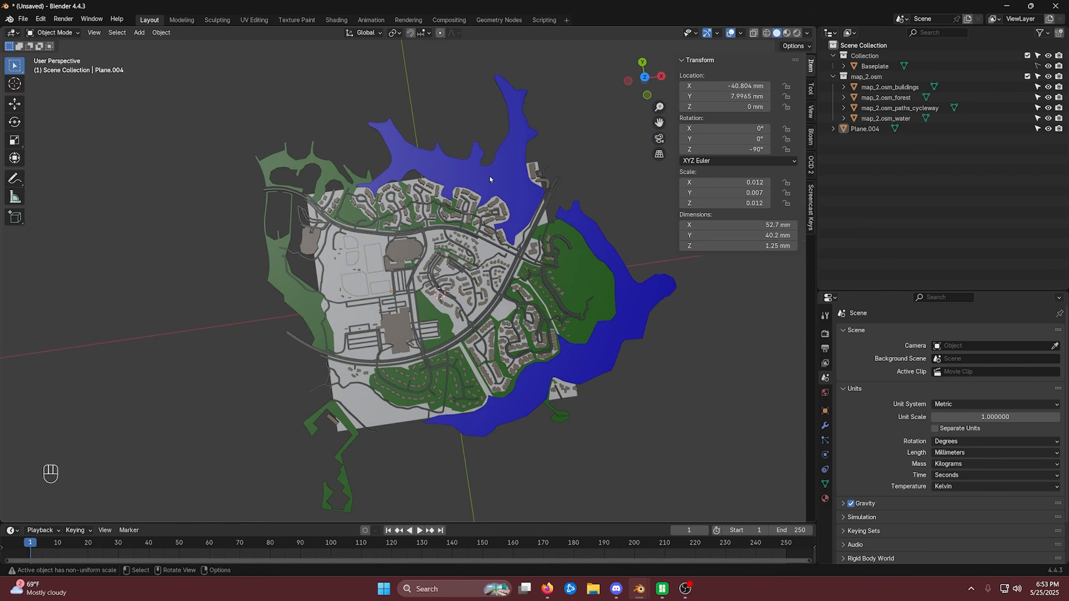
Enlarge the Properties editor by shrinking the Outliner and return to the top view of the map
{"action": "left_click_drag", "start_coordinate": [905, 291], "coordinate": [905, 165]}
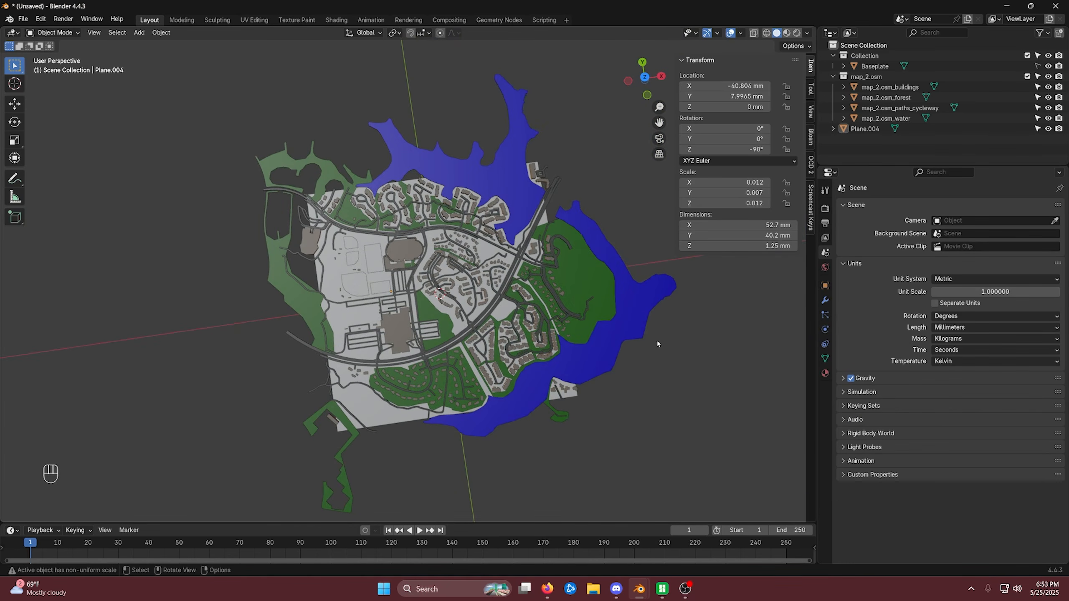
{"action": "middle_click_drag", "start_coordinate": [657, 341], "coordinate": [646, 345]}
{"action": "key", "text": "KP_7"}
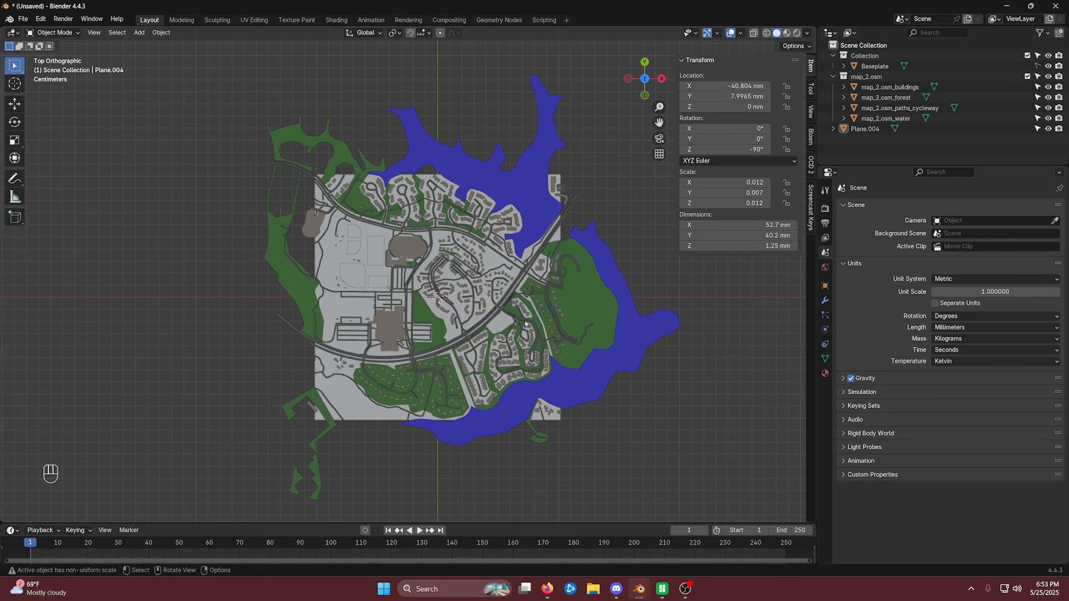
Join the sports fields into the map_2.osm_forest mesh and clear the selection
{"action": "left_click", "coordinate": [386, 247]}
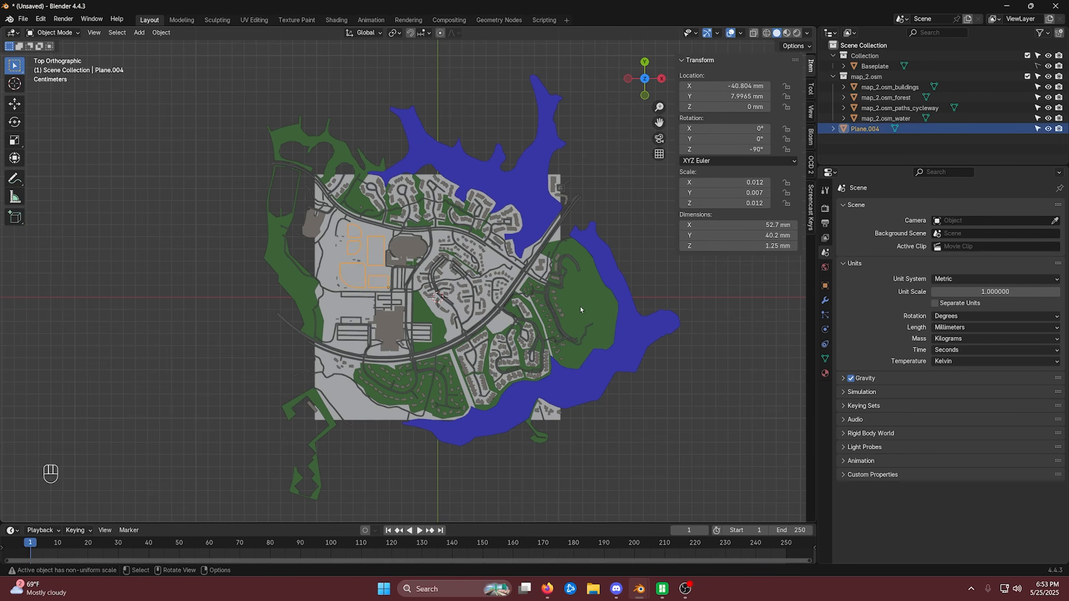
{"action": "key", "text": "shift"}
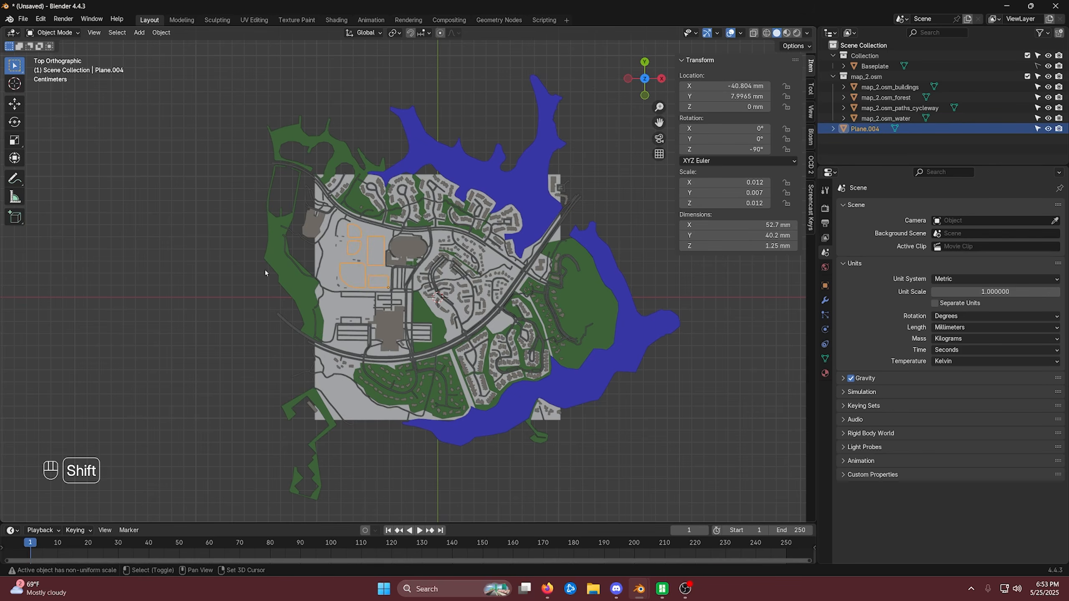
{"action": "left_click", "coordinate": [274, 262], "text": "shift"}
{"action": "key", "text": "ctrl+j"}
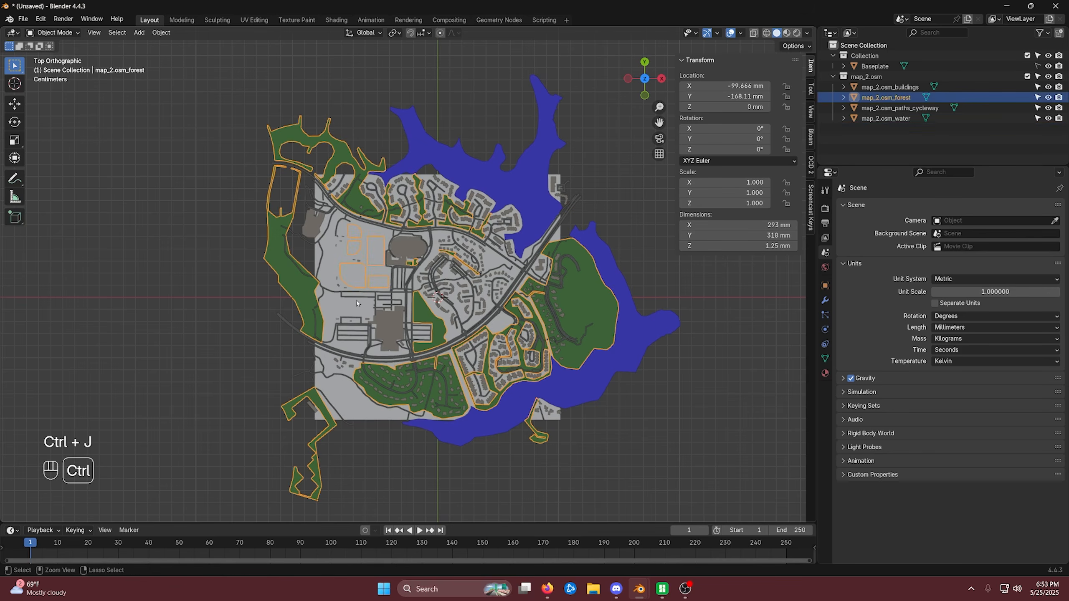
{"action": "left_click", "coordinate": [194, 247]}
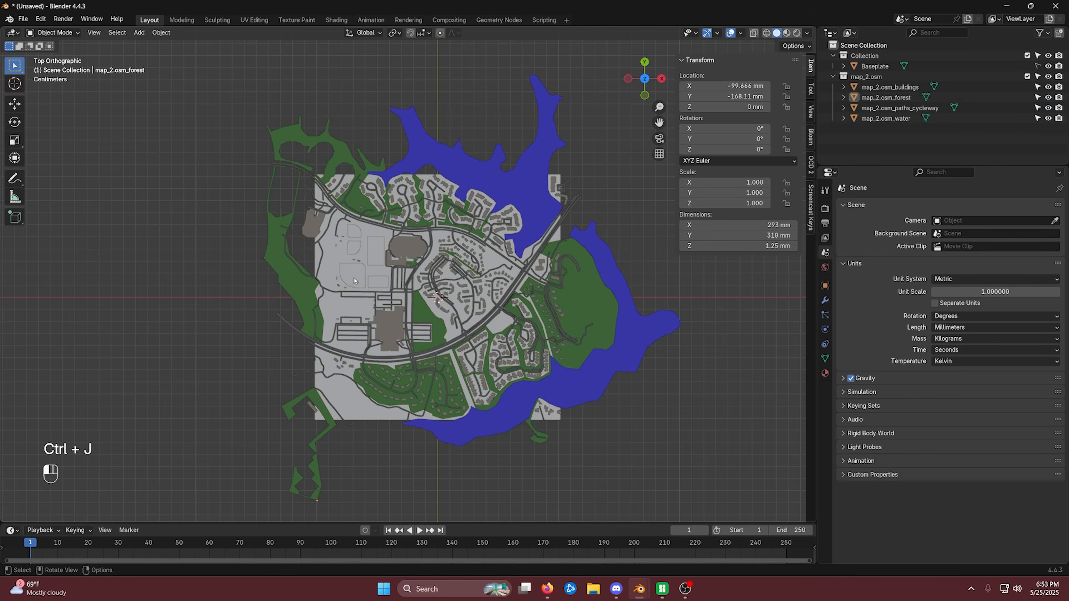
{"action": "left_click", "coordinate": [354, 277]}
{"action": "left_click", "coordinate": [644, 251]}
Add four empty material slots to map_2.osm_buildings
{"action": "scroll", "coordinate": [422, 241], "scroll_direction": "up", "scroll_amount": 3}
{"action": "left_click", "coordinate": [858, 87]}
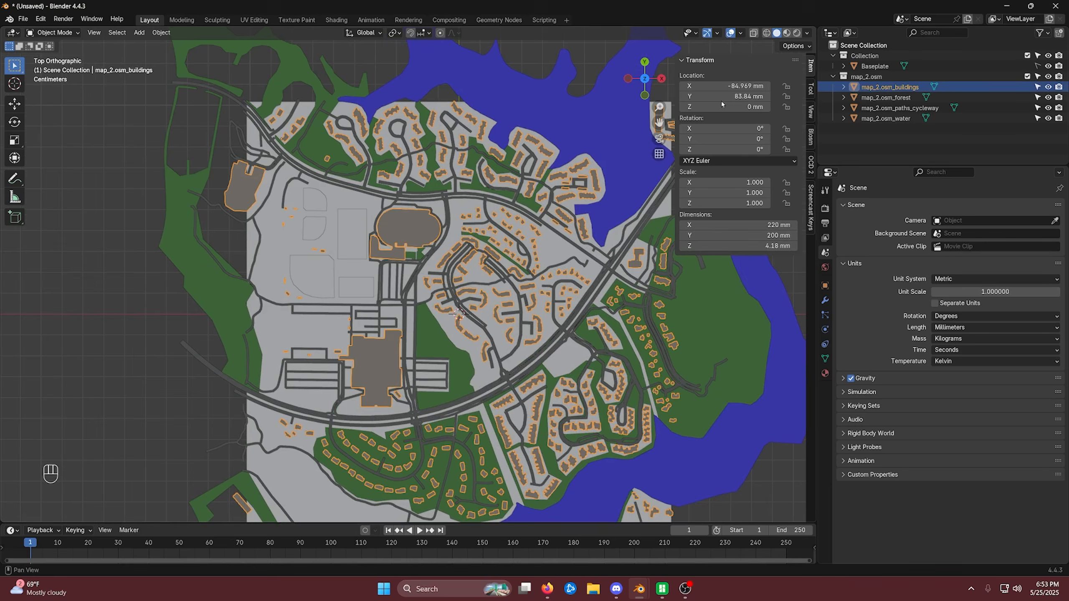
{"action": "left_click", "coordinate": [825, 373]}
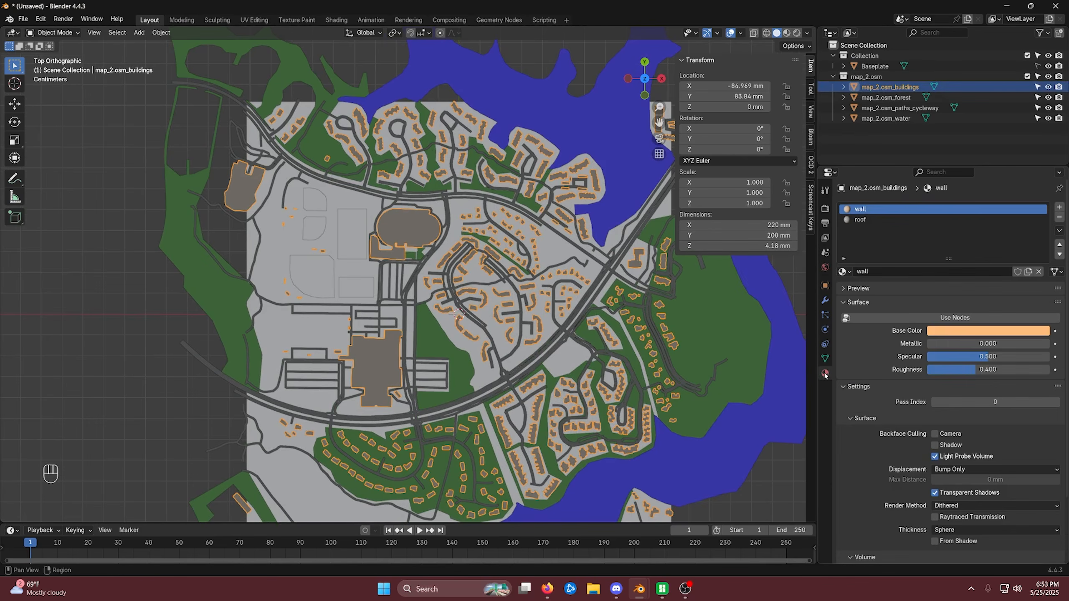
{"action": "left_click", "coordinate": [1060, 207]}
{"action": "left_click", "coordinate": [1060, 208]}
{"action": "left_click", "coordinate": [1060, 207]}
{"action": "left_click", "coordinate": [1060, 208]}
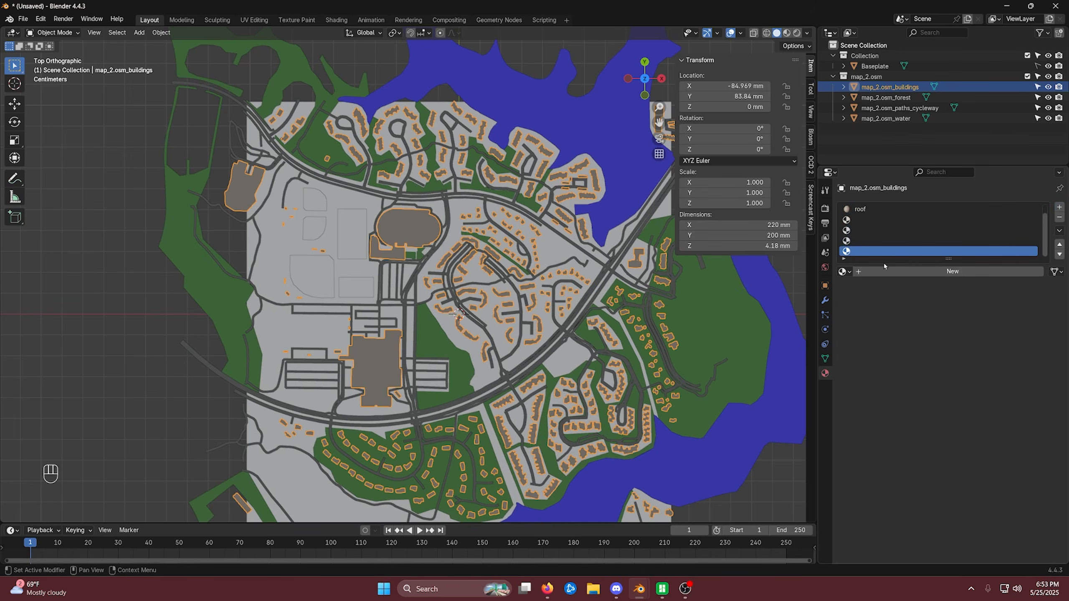
Lengthen the material slot list and create a new material in the first empty slot below roof
{"action": "left_click_drag", "start_coordinate": [944, 258], "coordinate": [947, 322]}
{"action": "left_click", "coordinate": [860, 231]}
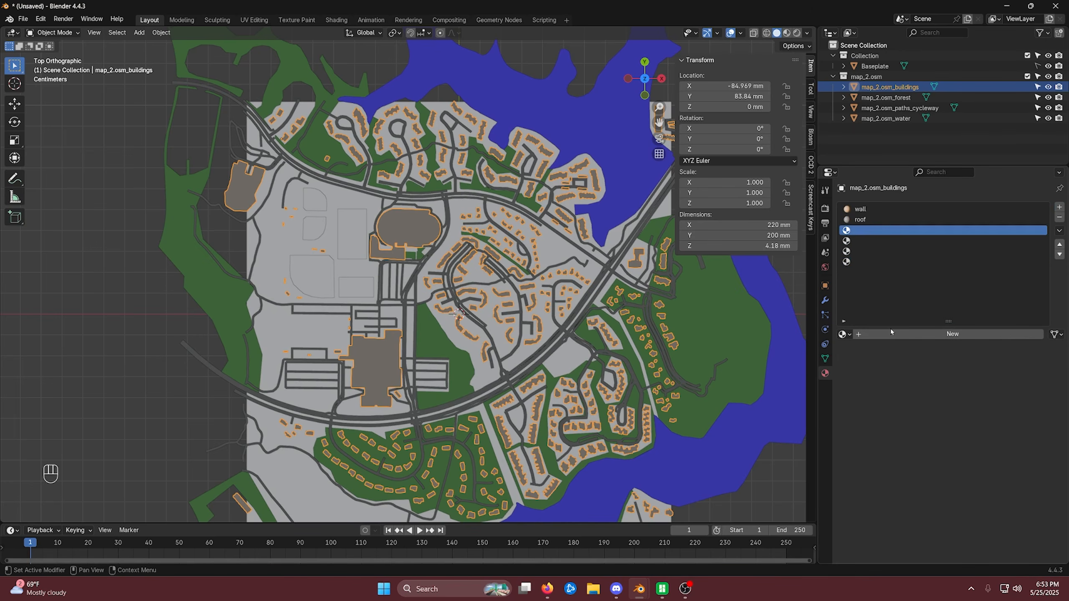
{"action": "left_click", "coordinate": [907, 333]}
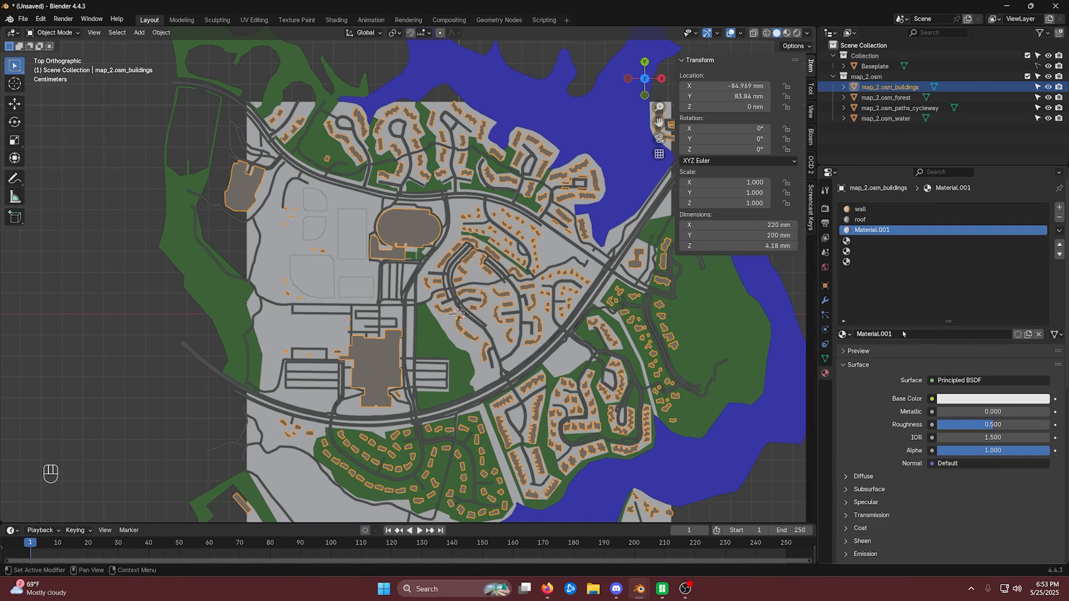
Rename the new material White and create a material named Black in the next empty slot
{"action": "left_click", "coordinate": [901, 334]}
{"action": "type", "text": "White"}
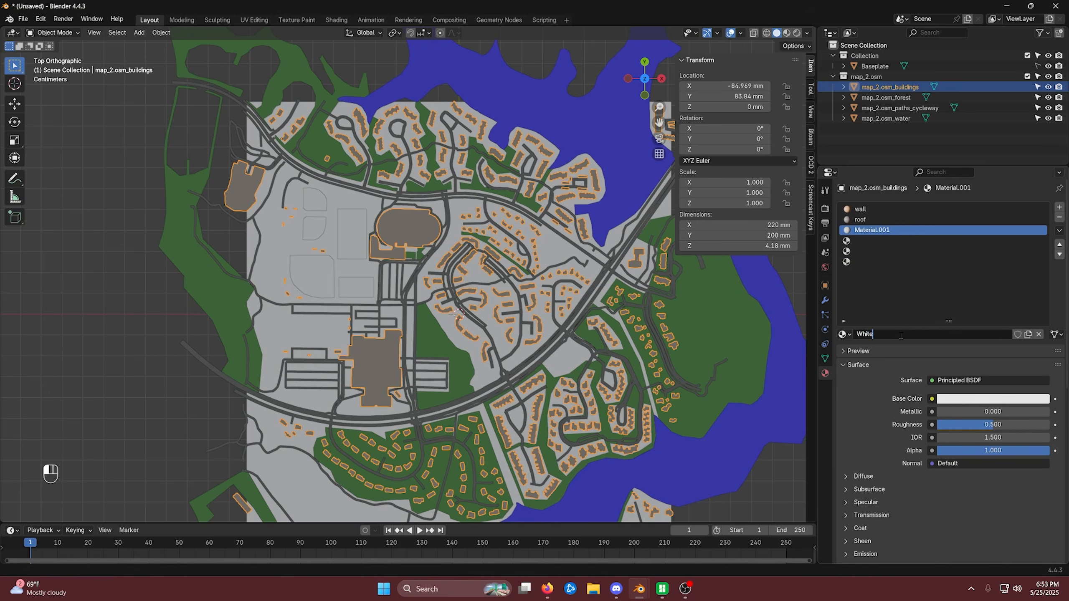
{"action": "key", "text": "Return"}
{"action": "left_click", "coordinate": [884, 241]}
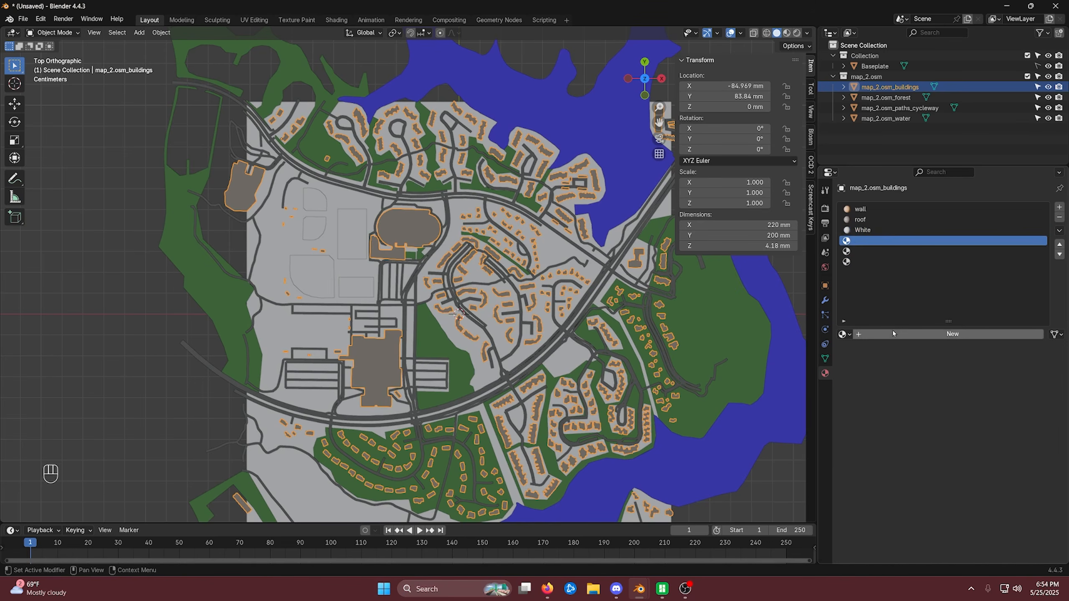
{"action": "left_click", "coordinate": [931, 335]}
{"action": "left_click", "coordinate": [916, 335]}
{"action": "type", "text": "B"}
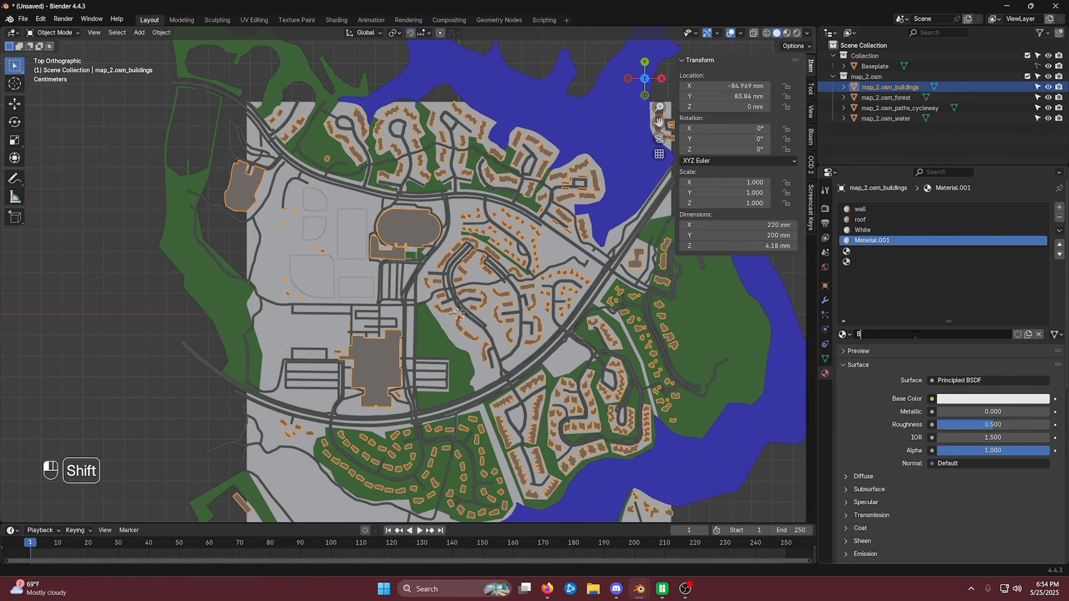
{"action": "type", "text": "lack"}
{"action": "key", "text": "Return"}
Create materials named Green and Blue in the two remaining empty slots of map_2.osm_buildings
{"action": "left_click", "coordinate": [884, 251]}
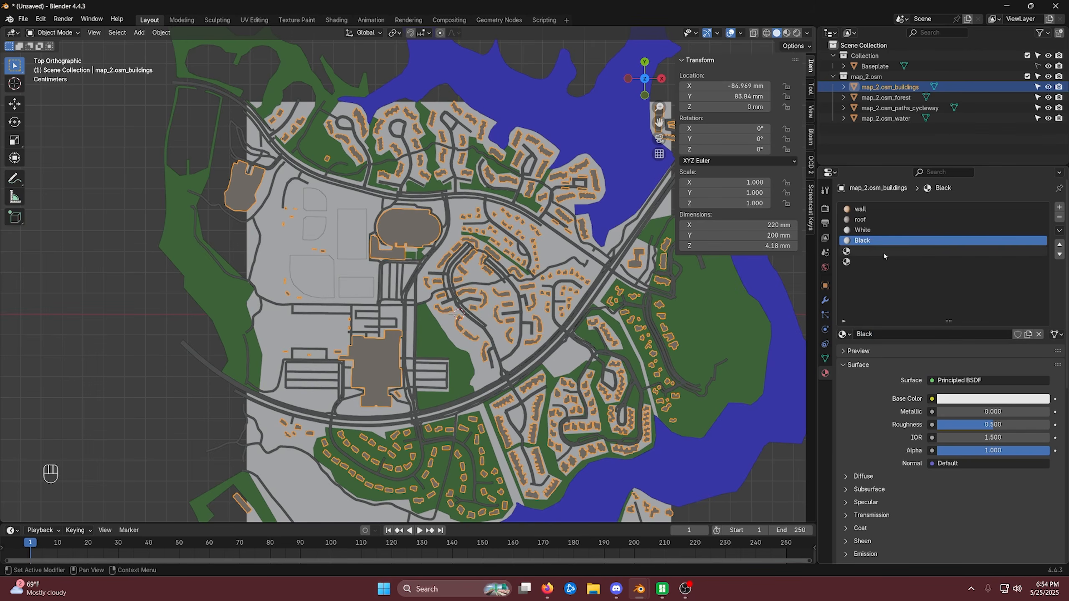
{"action": "left_click", "coordinate": [921, 335]}
{"action": "left_click", "coordinate": [940, 335]}
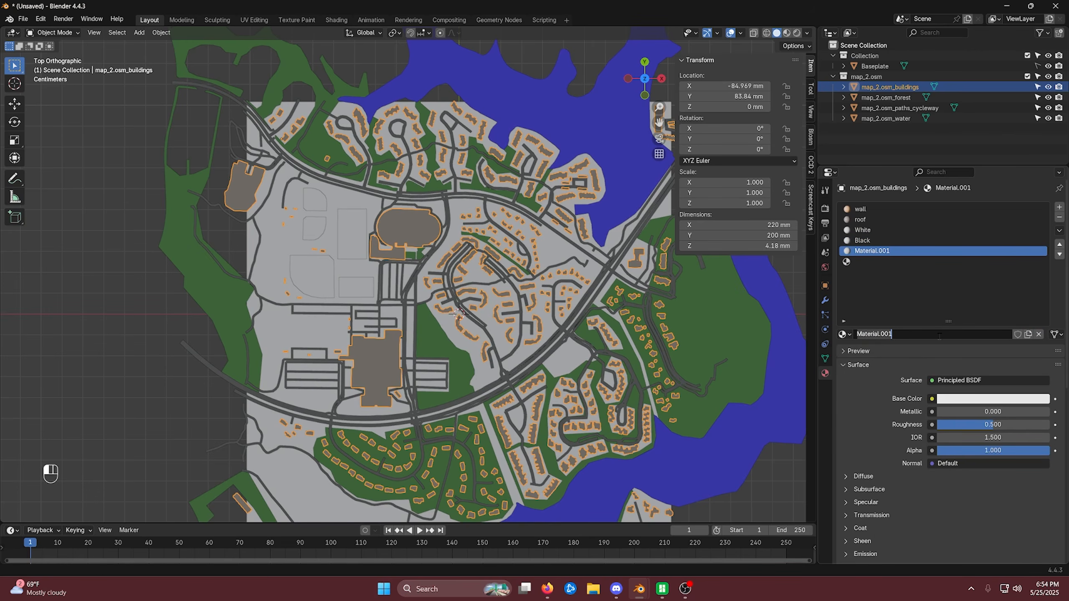
{"action": "type", "text": "Green"}
{"action": "key", "text": "Return"}
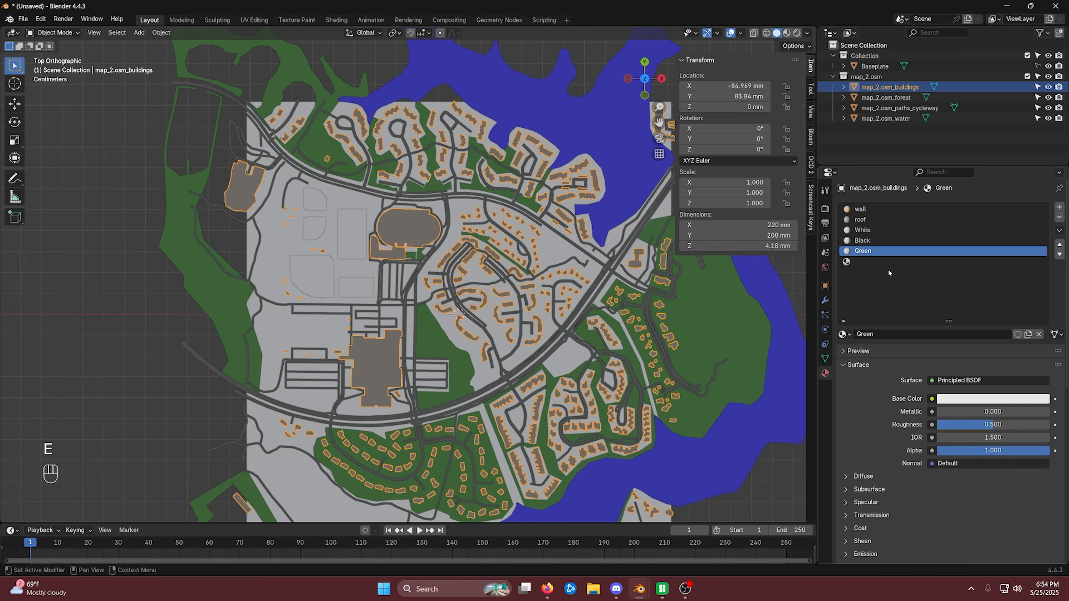
{"action": "left_click", "coordinate": [888, 261]}
{"action": "left_click", "coordinate": [907, 335]}
{"action": "left_click", "coordinate": [908, 335]}
{"action": "type", "text": "B"}
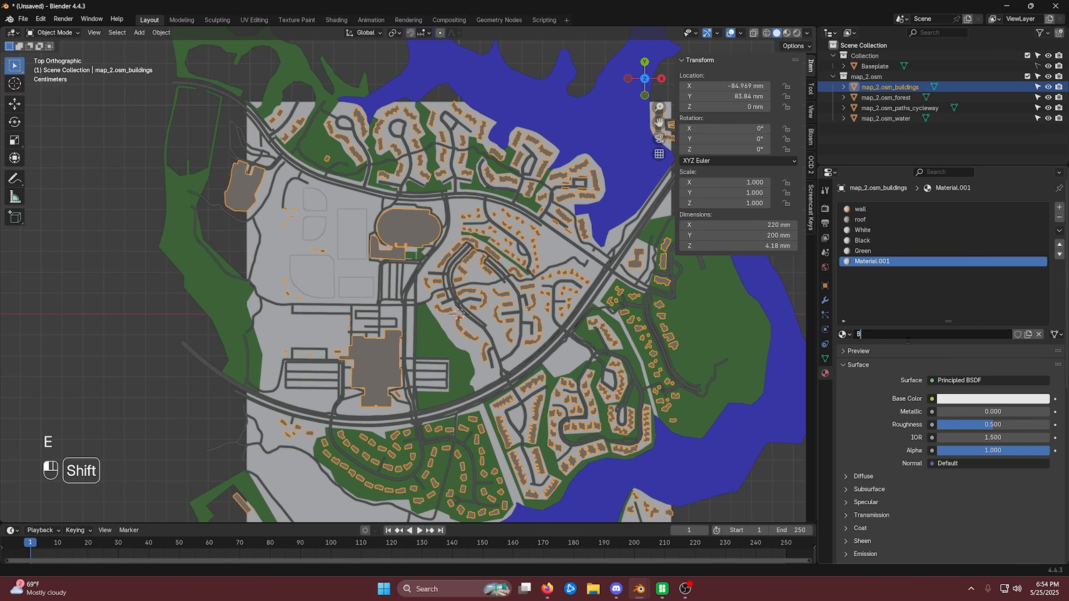
{"action": "type", "text": "lue"}
{"action": "key", "text": "Return"}
Brighten the White material's base color by setting its HSV value to 0.99
{"action": "left_click", "coordinate": [895, 231]}
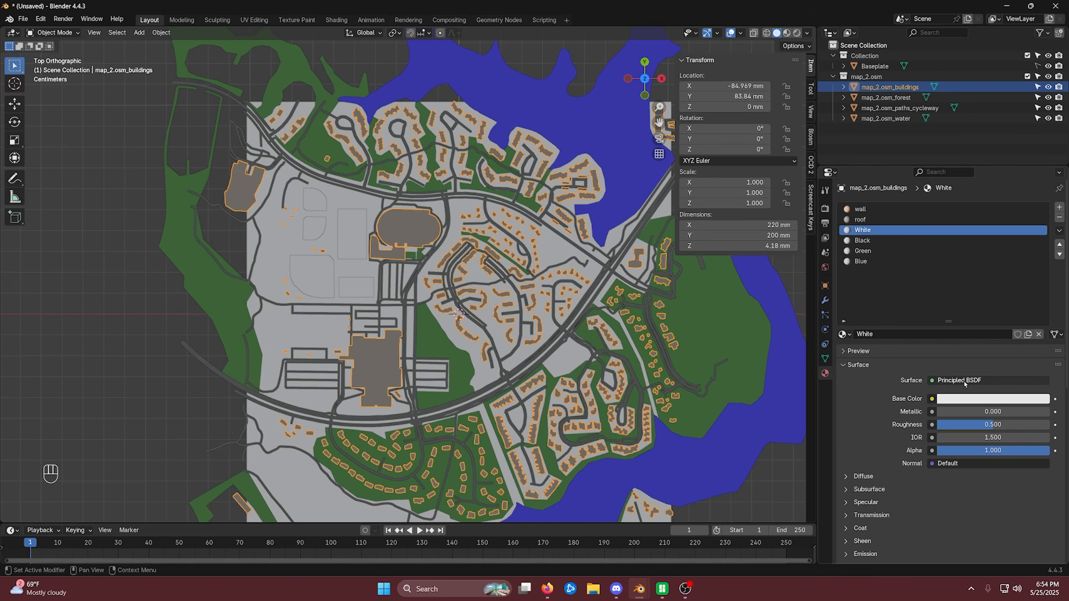
{"action": "left_click", "coordinate": [982, 400]}
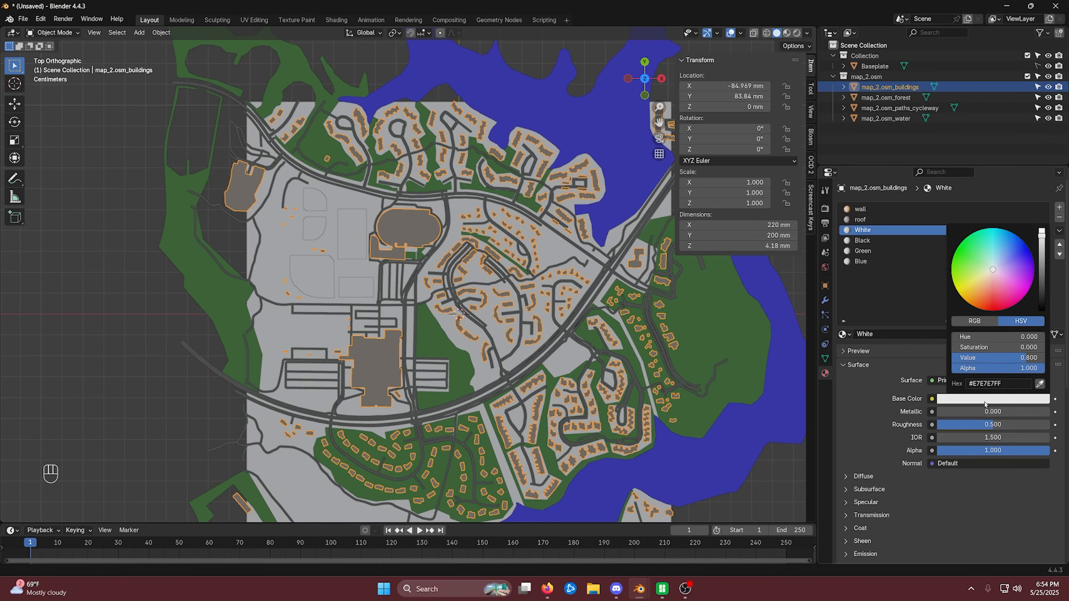
{"action": "left_click", "coordinate": [1013, 360]}
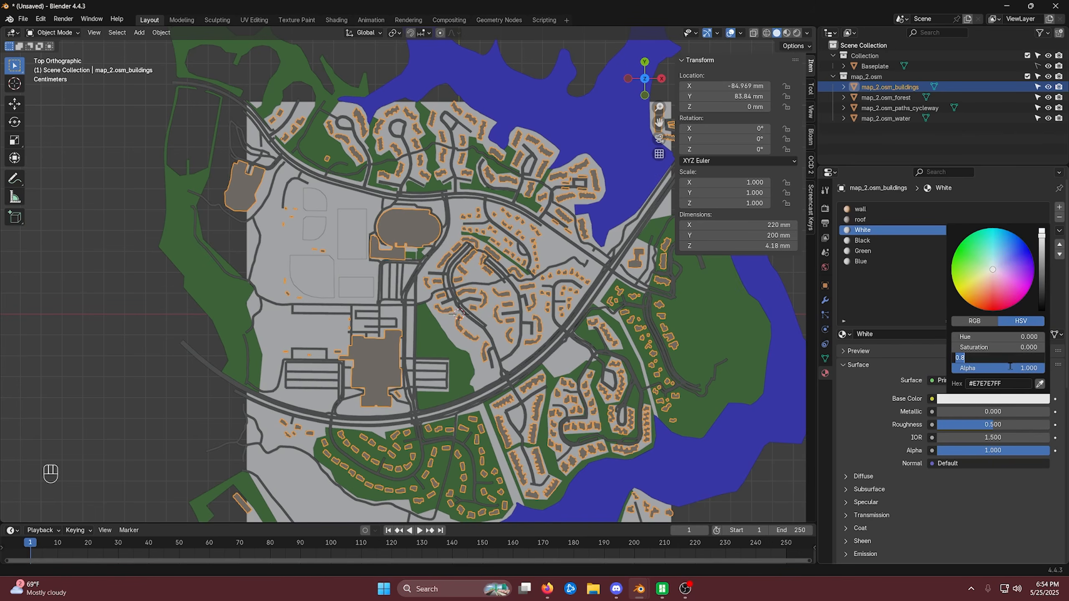
{"action": "type", "text": "0.95"}
{"action": "key", "text": "Return"}
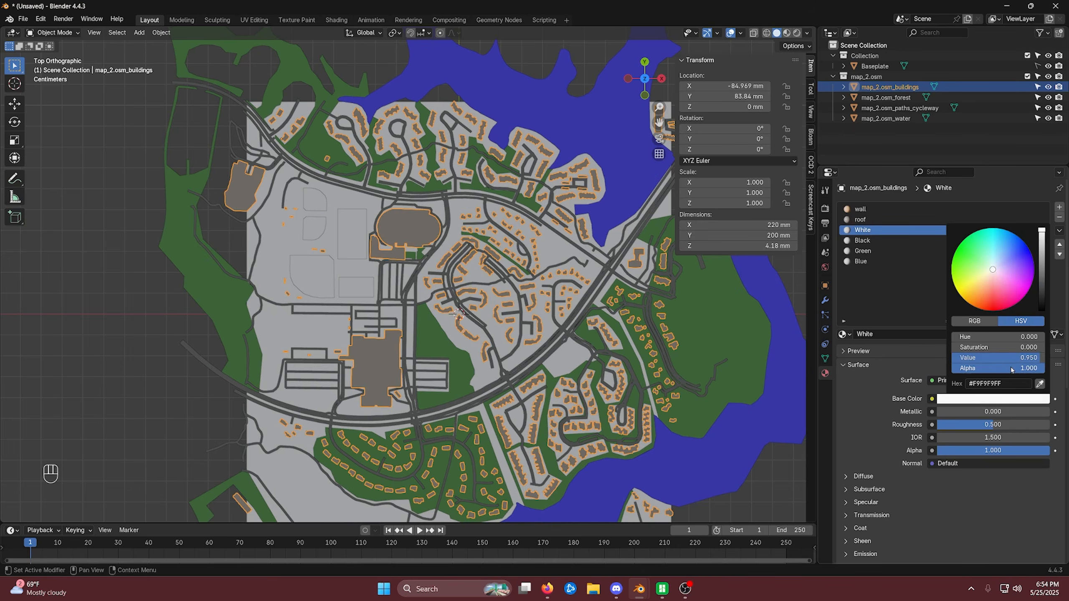
{"action": "left_click", "coordinate": [1008, 359]}
{"action": "type", "text": "0.99"}
{"action": "key", "text": "Return"}
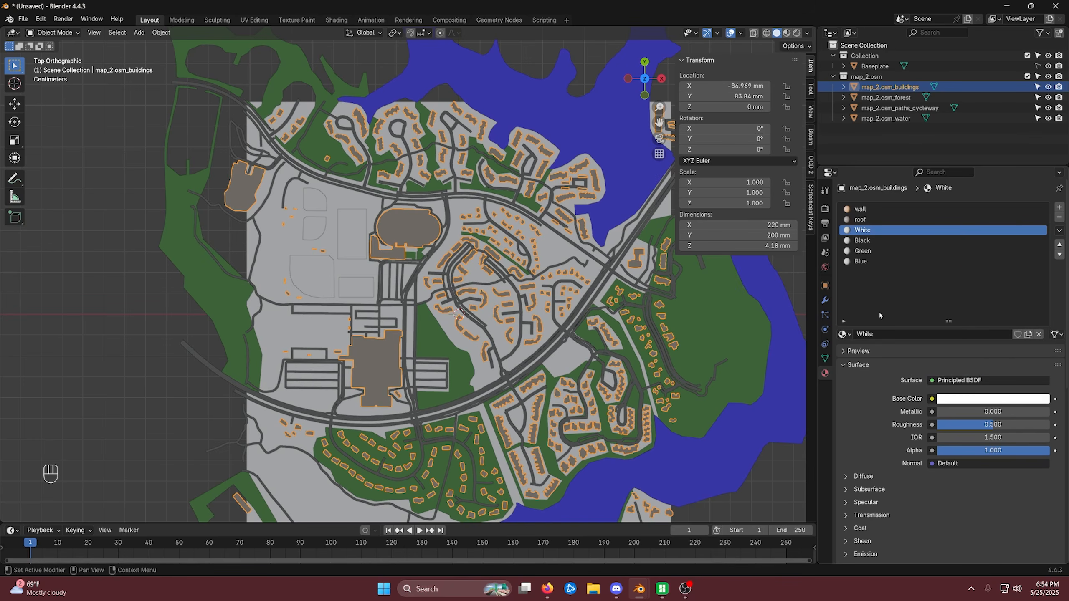
Darken the Black material's base color to near black by lowering its HSV value
{"action": "left_click", "coordinate": [879, 243]}
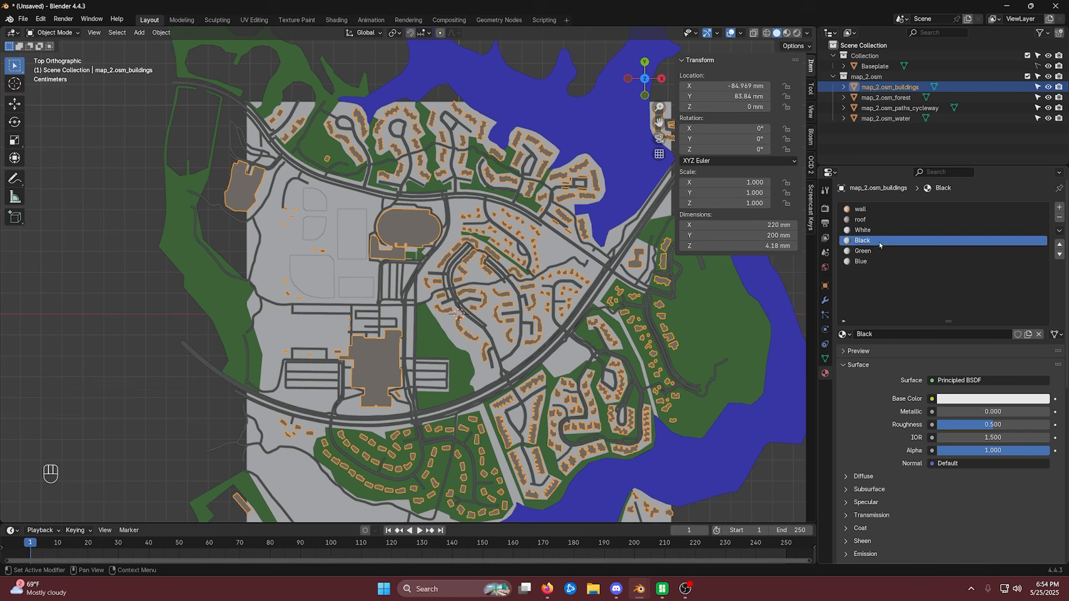
{"action": "left_click", "coordinate": [992, 399]}
{"action": "left_click", "coordinate": [1019, 357]}
{"action": "key", "text": "BackSpace"}
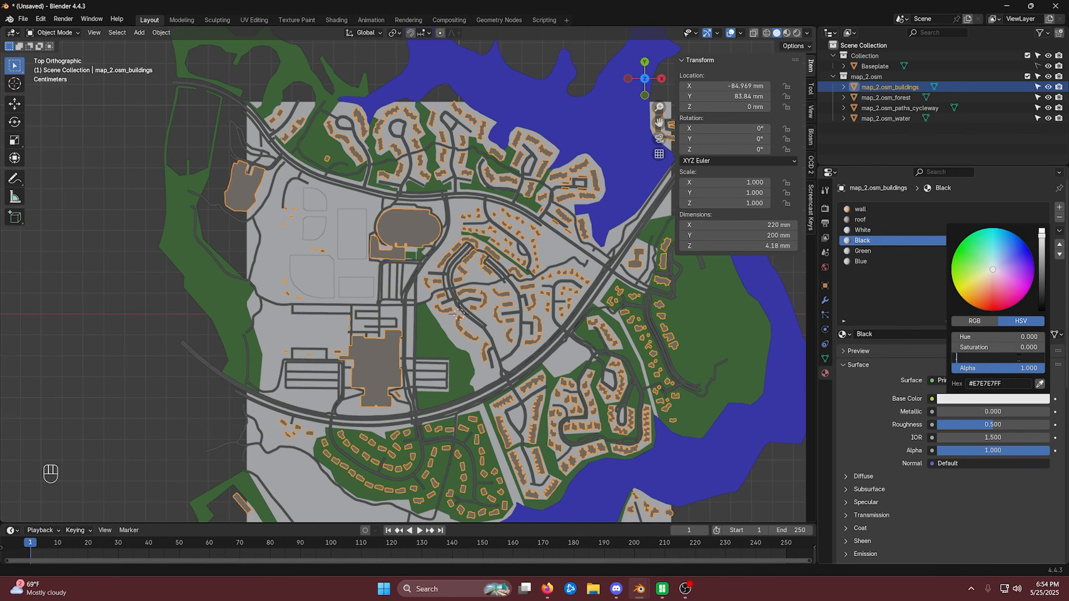
{"action": "type", "text": "01"}
{"action": "key", "text": "Return"}
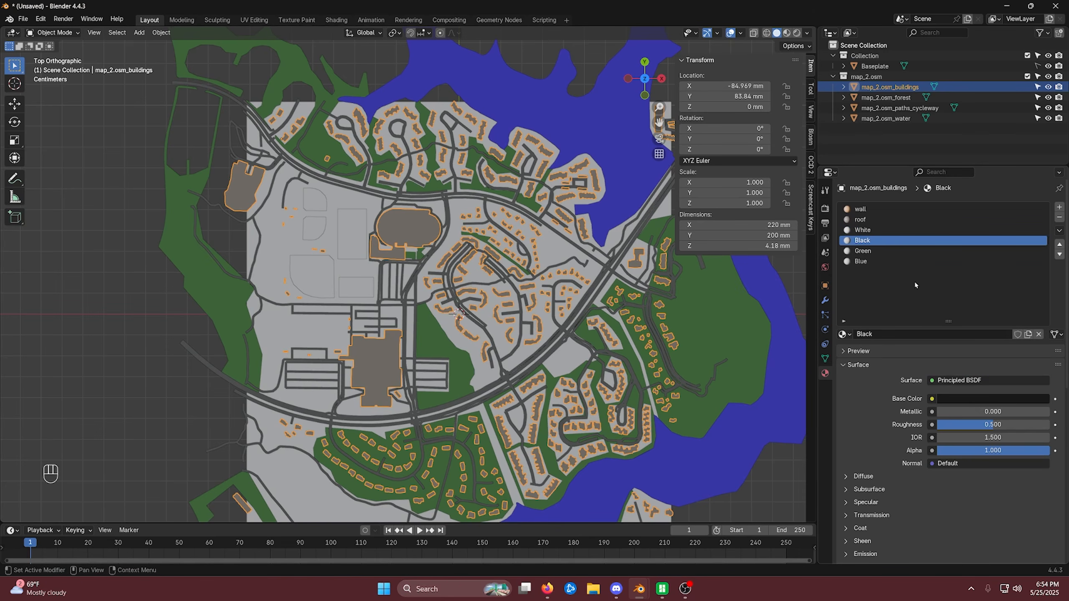
Set the Green material's base color to a dark green, about hex #25781A
{"action": "left_click", "coordinate": [939, 251]}
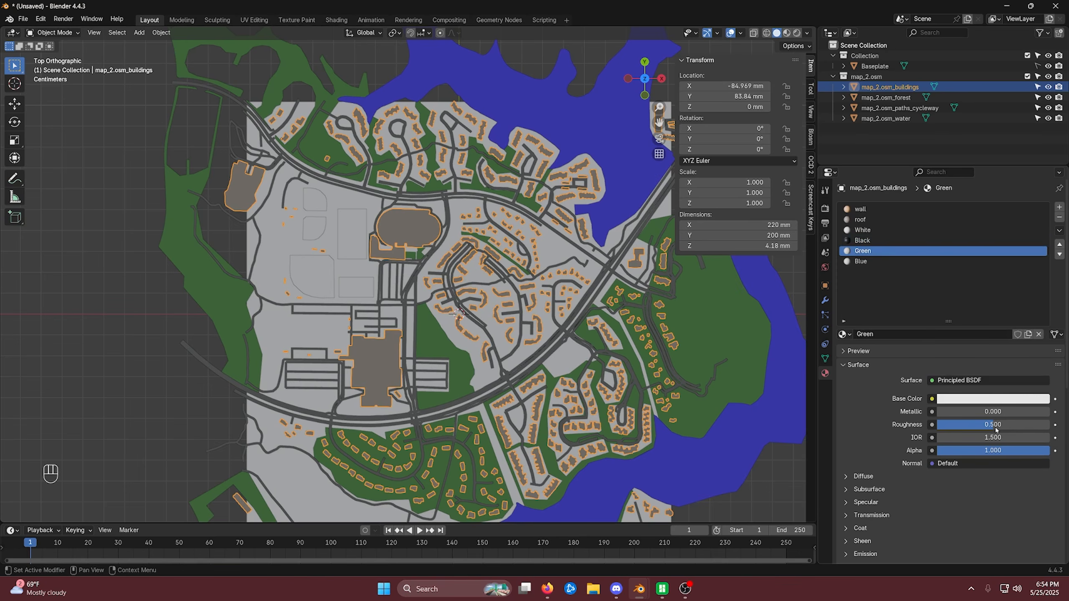
{"action": "left_click", "coordinate": [992, 399]}
{"action": "left_click", "coordinate": [963, 256]}
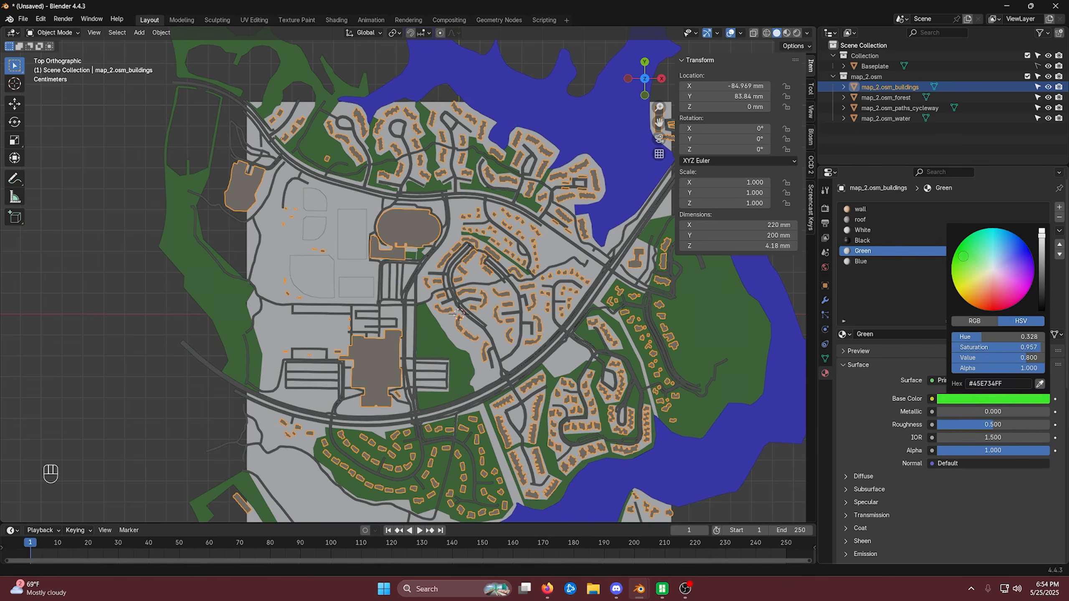
{"action": "left_click_drag", "start_coordinate": [963, 256], "coordinate": [964, 257]}
{"action": "left_click", "coordinate": [985, 400]}
{"action": "left_click_drag", "start_coordinate": [1041, 233], "coordinate": [1041, 271]}
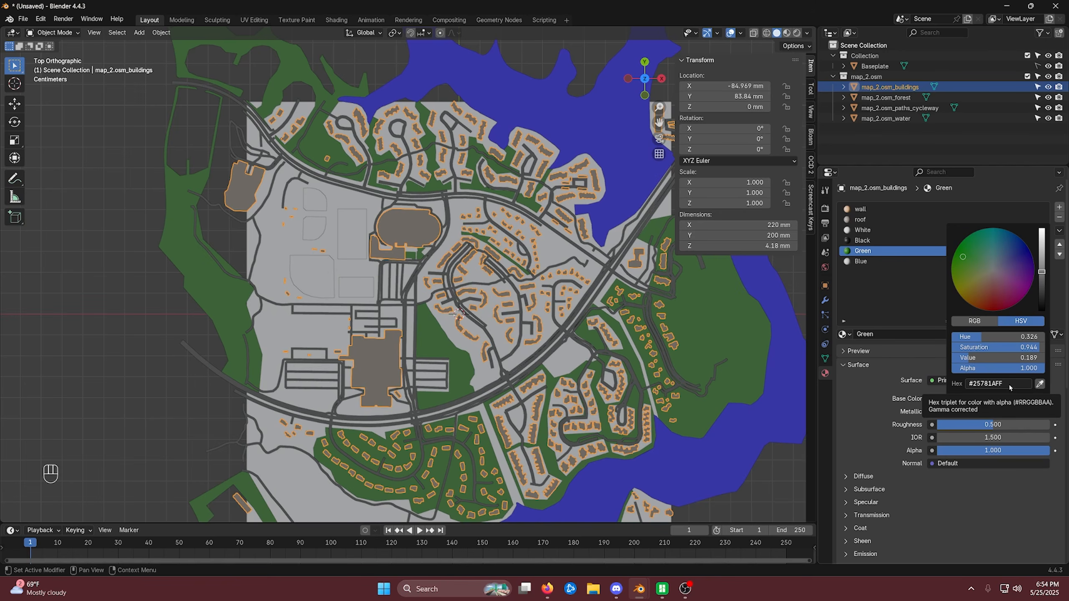
Paste a saturated blue into the Blue material's base color
{"action": "left_click", "coordinate": [884, 262]}
{"action": "left_click", "coordinate": [955, 397]}
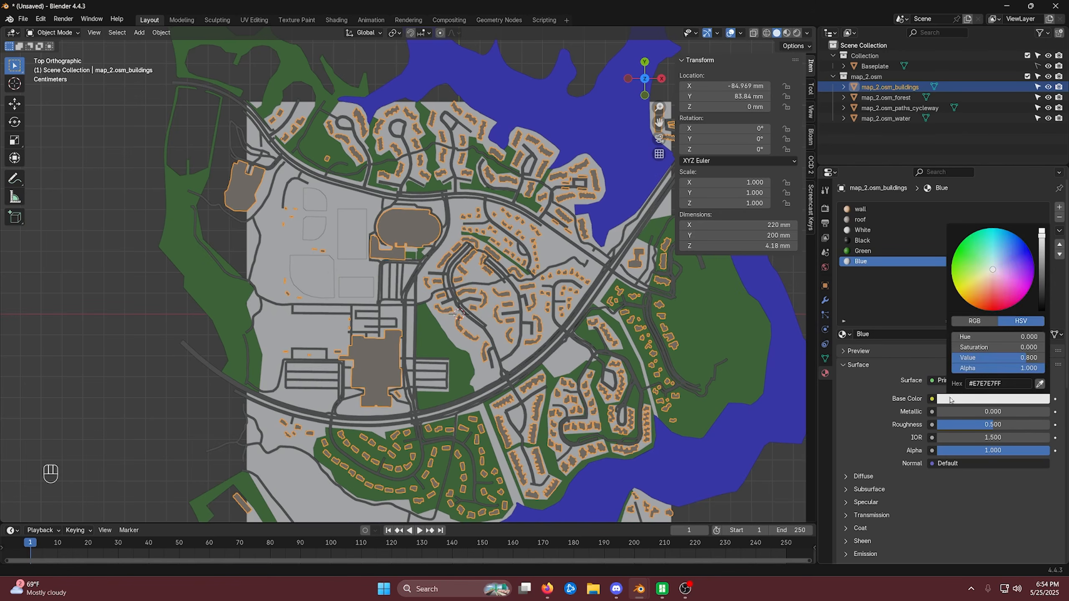
{"action": "left_click", "coordinate": [977, 397]}
{"action": "key", "text": "ctrl+v"}
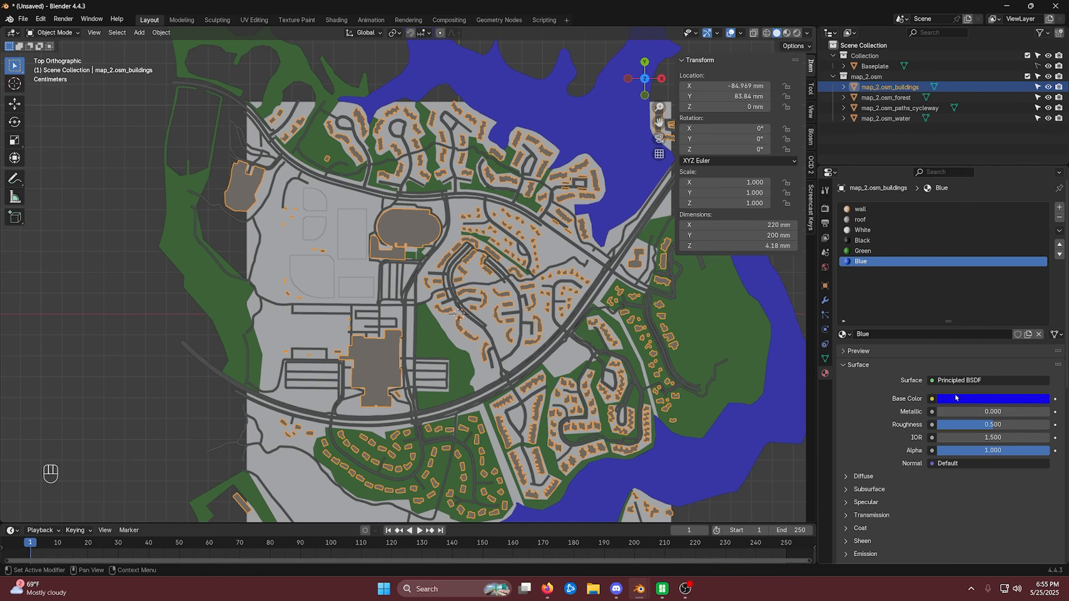
{"action": "left_click", "coordinate": [957, 399]}
Remove the wall, roof, Black, Green and Blue material slots from map_2.osm_buildings, keeping only White
{"action": "left_click", "coordinate": [884, 209]}
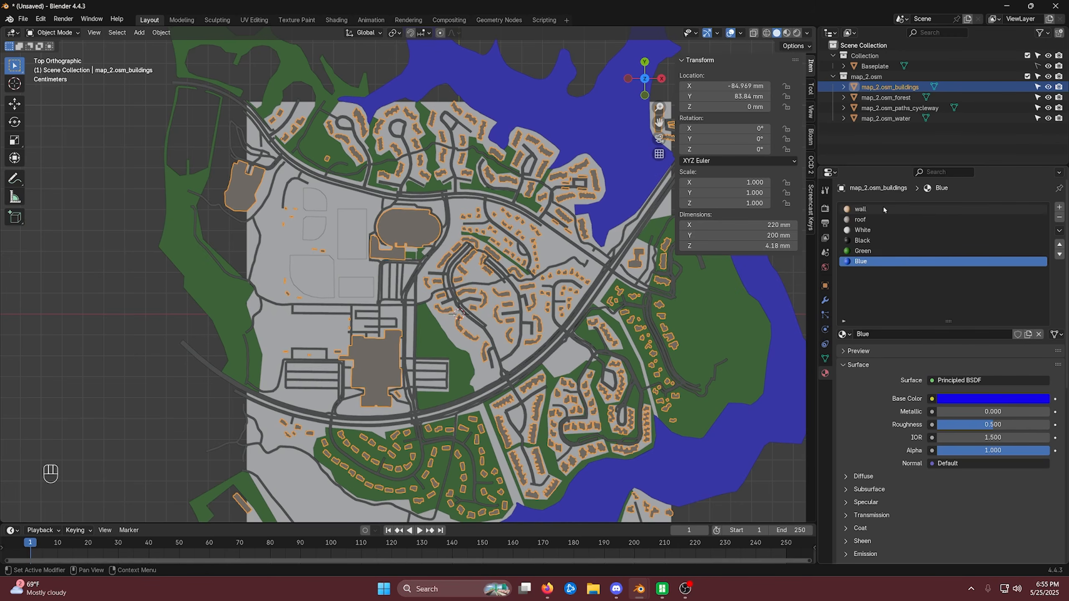
{"action": "left_click", "coordinate": [1060, 218]}
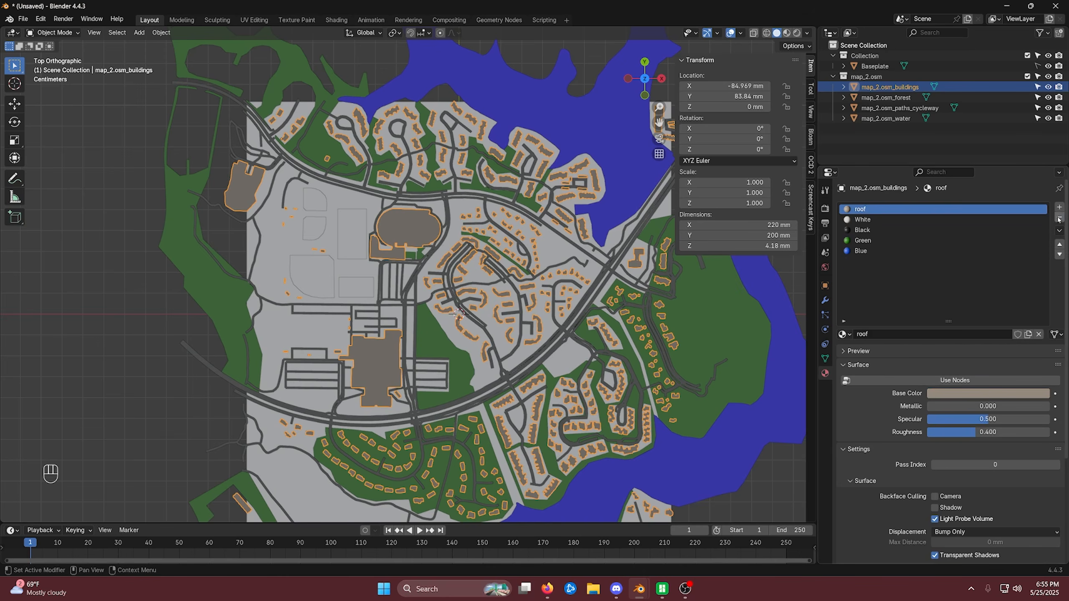
{"action": "left_click", "coordinate": [1060, 217]}
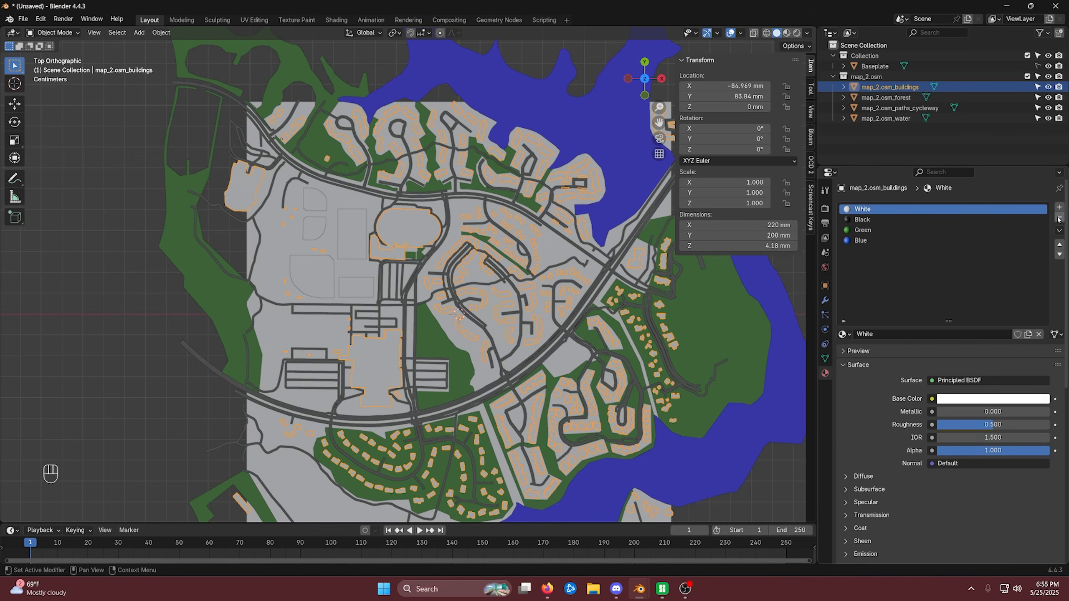
{"action": "left_click", "coordinate": [884, 219]}
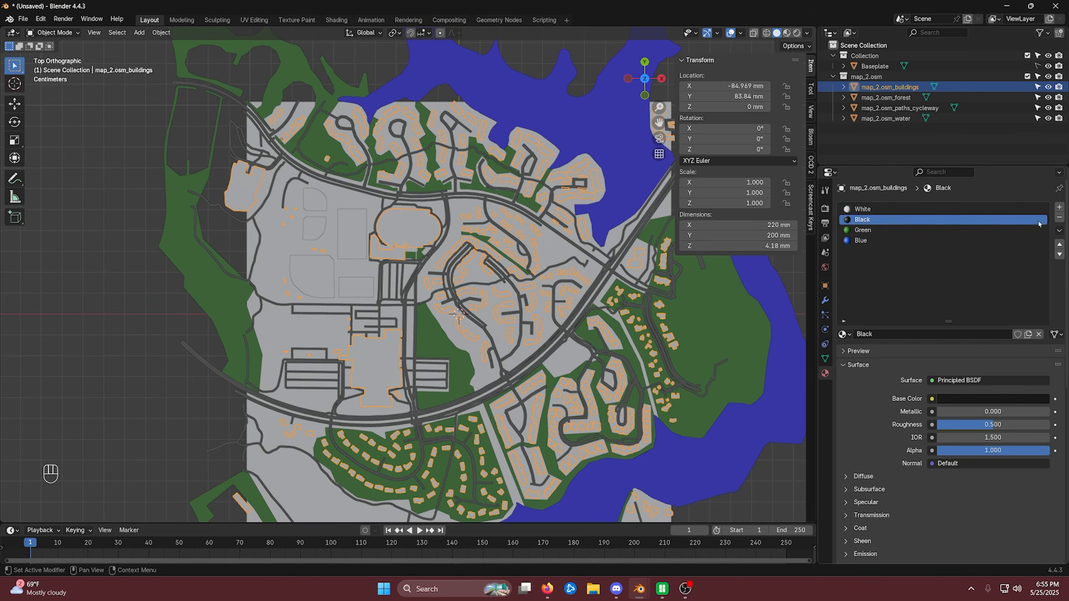
{"action": "left_click", "coordinate": [1060, 218]}
{"action": "left_click", "coordinate": [1060, 218]}
{"action": "left_click", "coordinate": [1060, 218]}
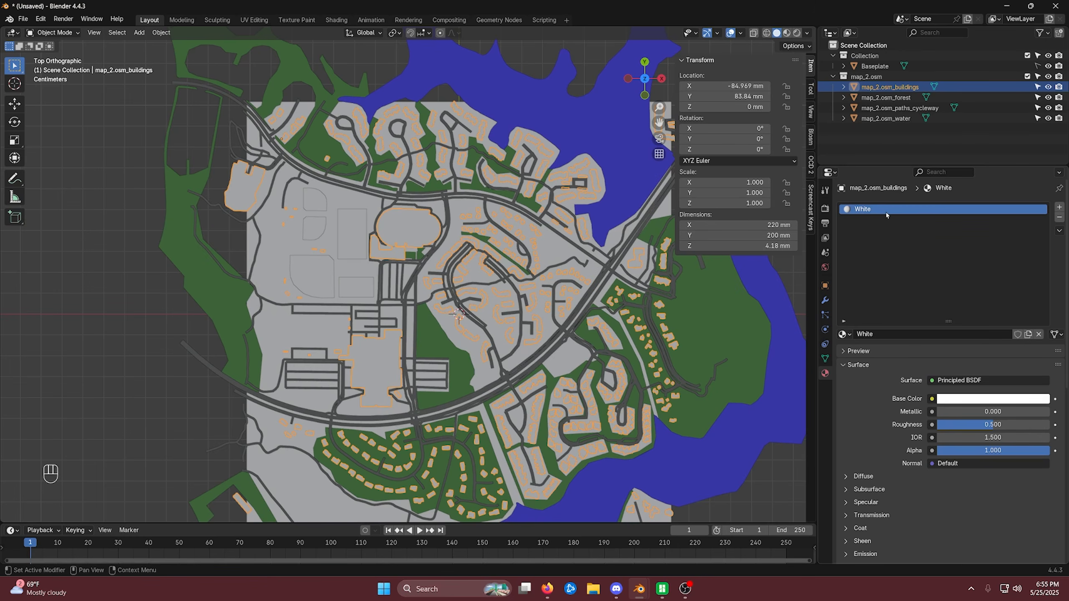
Remove the forest material slot from map_2.osm_forest, assign Green in the remaining slot, and clear the selection
{"action": "left_click", "coordinate": [886, 99]}
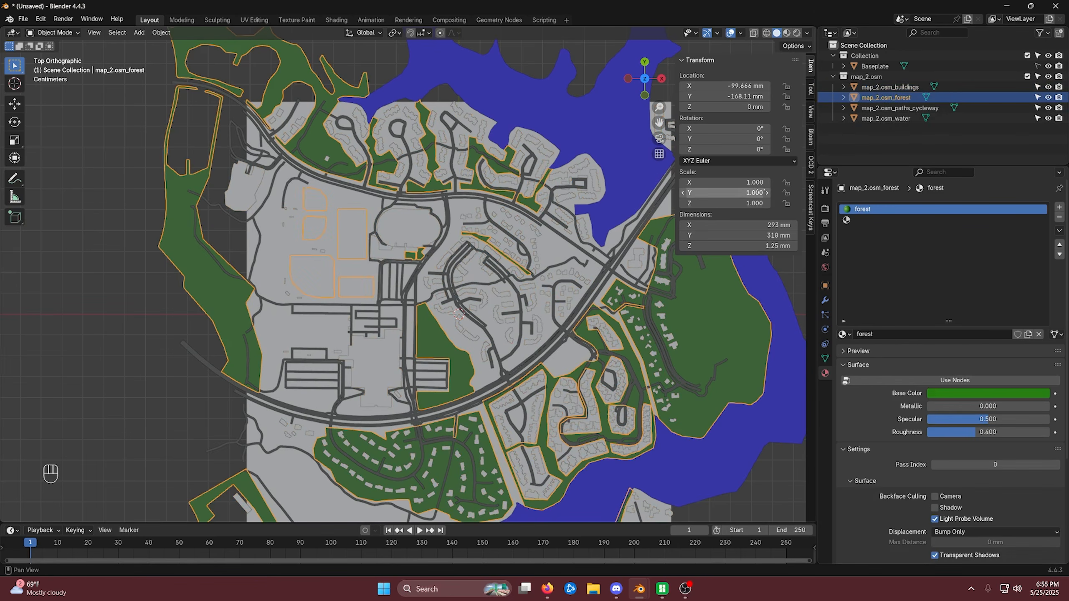
{"action": "left_click", "coordinate": [1060, 218]}
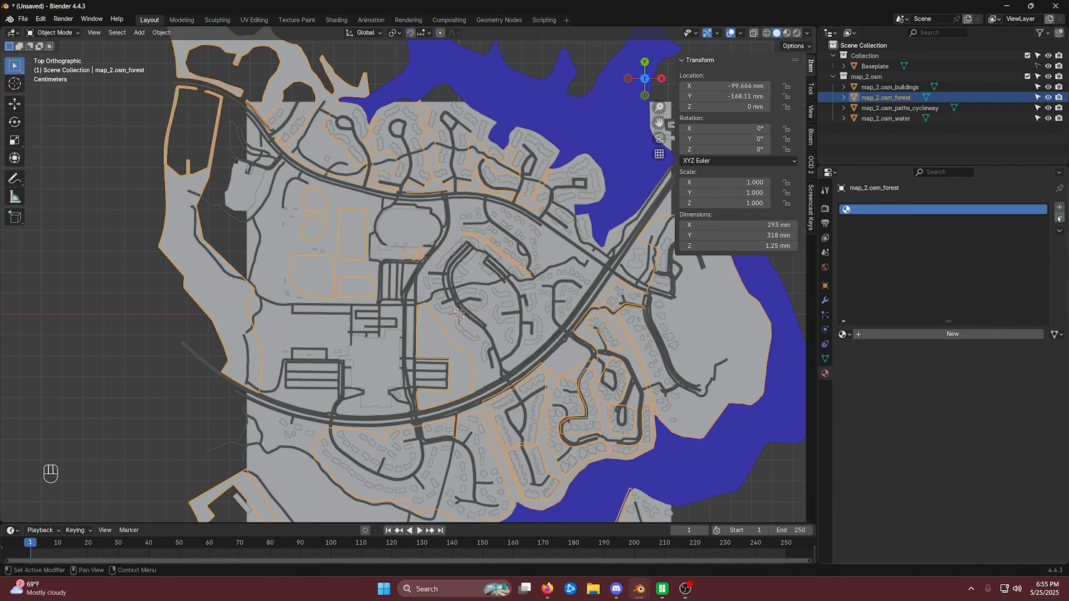
{"action": "left_click", "coordinate": [921, 333]}
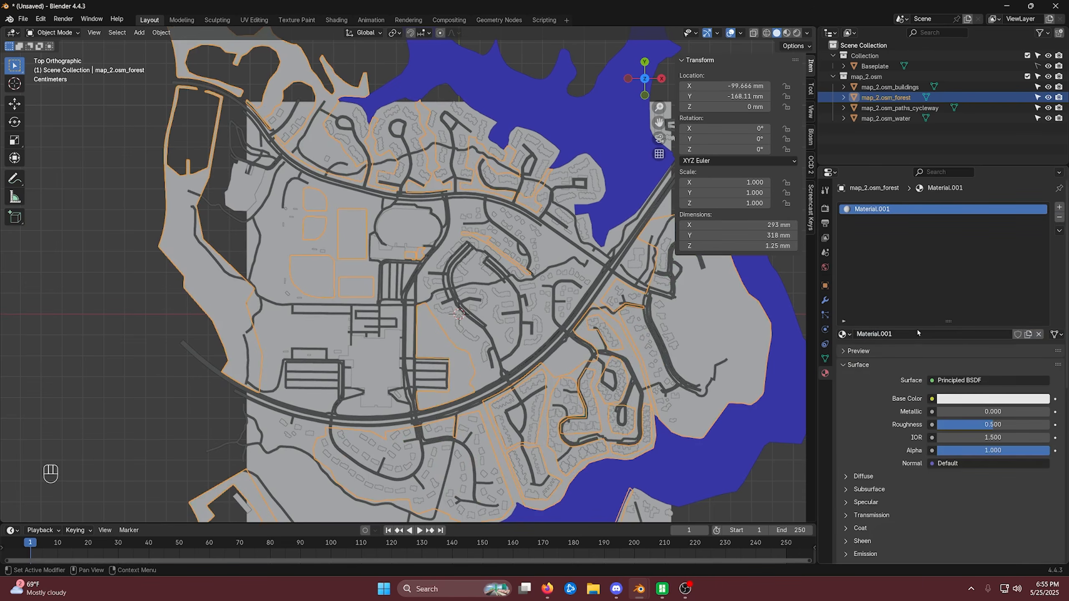
{"action": "left_click", "coordinate": [843, 334]}
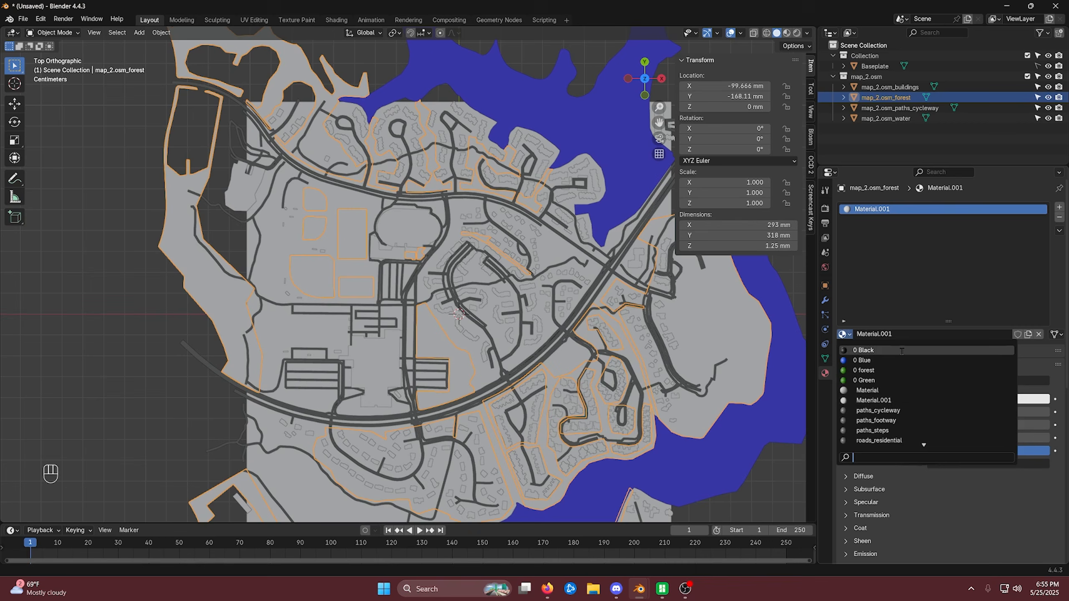
{"action": "type", "text": "Gree"}
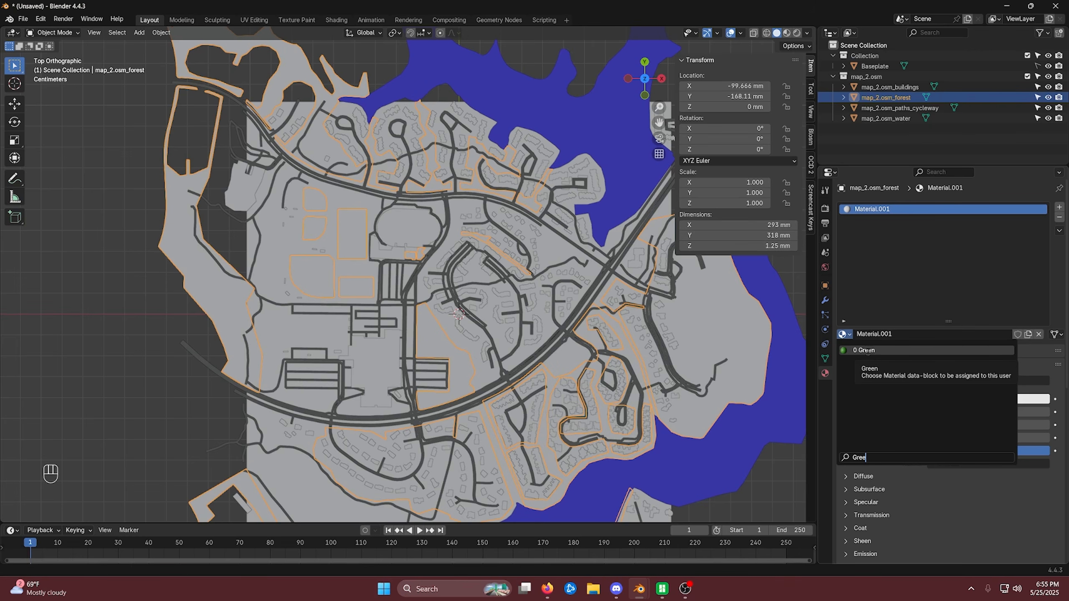
{"action": "left_click", "coordinate": [865, 350]}
{"action": "left_click", "coordinate": [122, 342]}
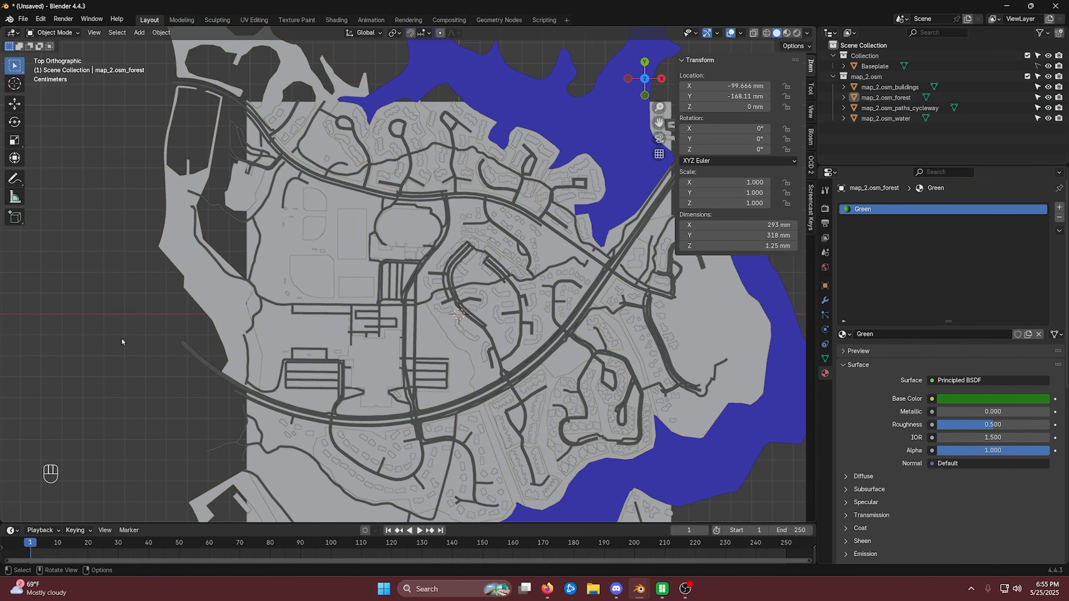
Replace the water material on map_2.osm_water with the existing Blue material in a single slot
{"action": "scroll", "coordinate": [188, 283], "scroll_direction": "down", "scroll_amount": 1}
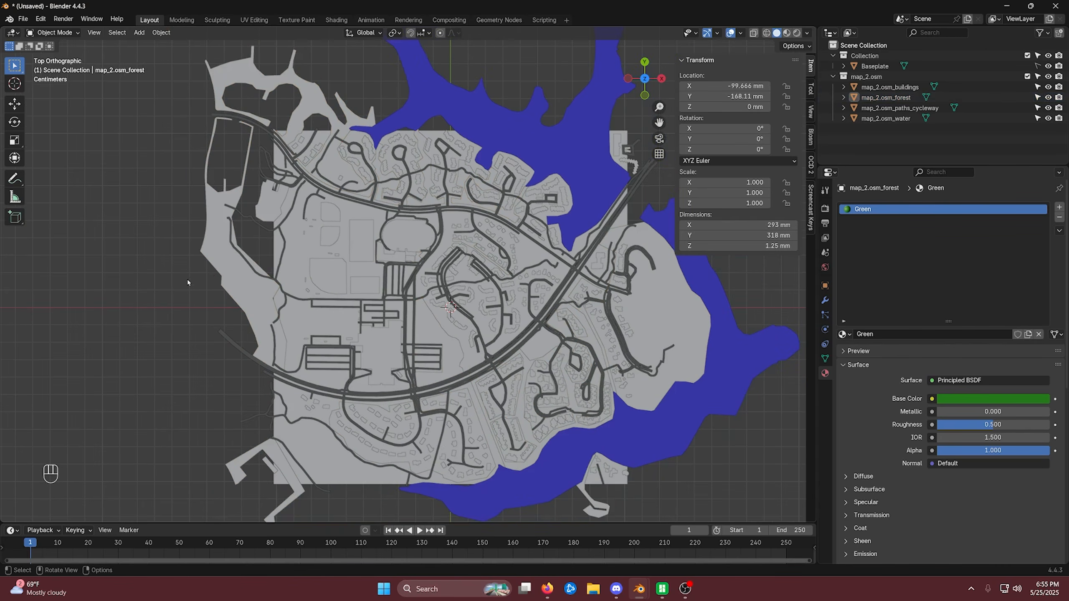
{"action": "middle_click_drag", "start_coordinate": [426, 351], "coordinate": [510, 336]}
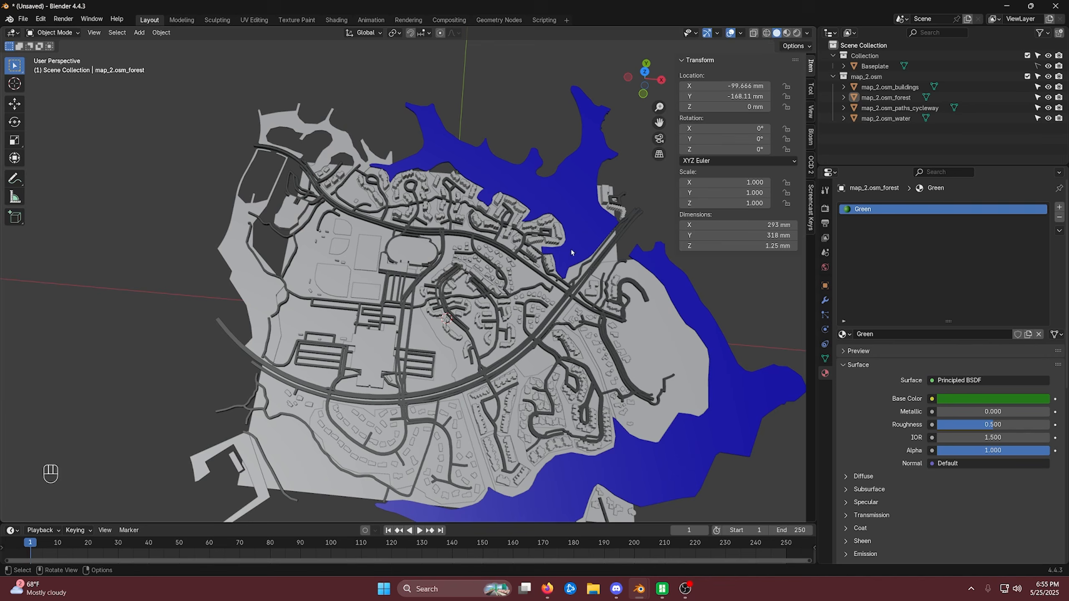
{"action": "left_click", "coordinate": [578, 186]}
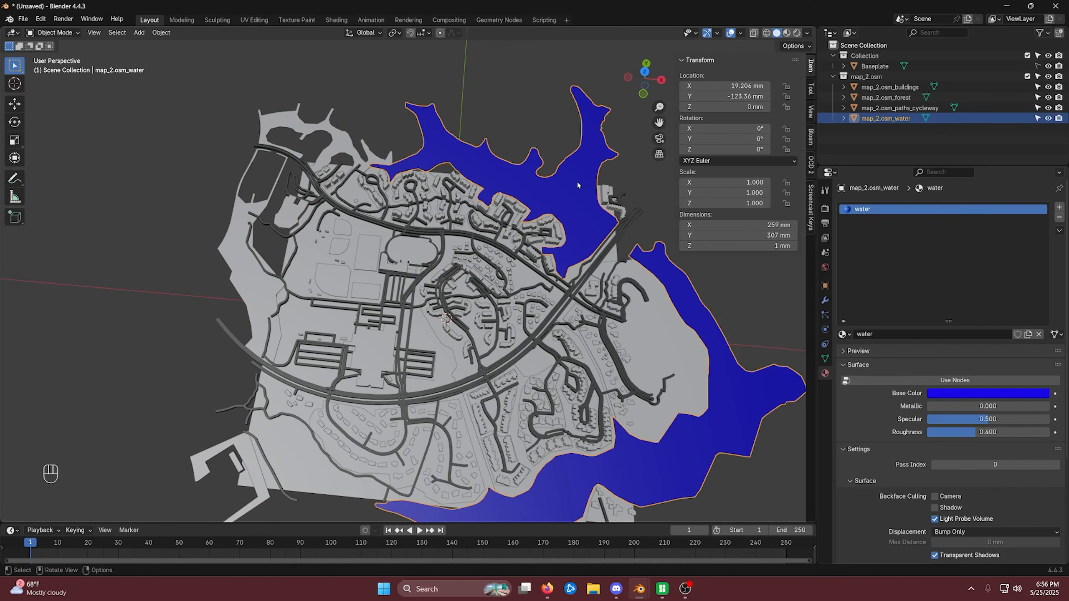
{"action": "left_click", "coordinate": [1060, 217]}
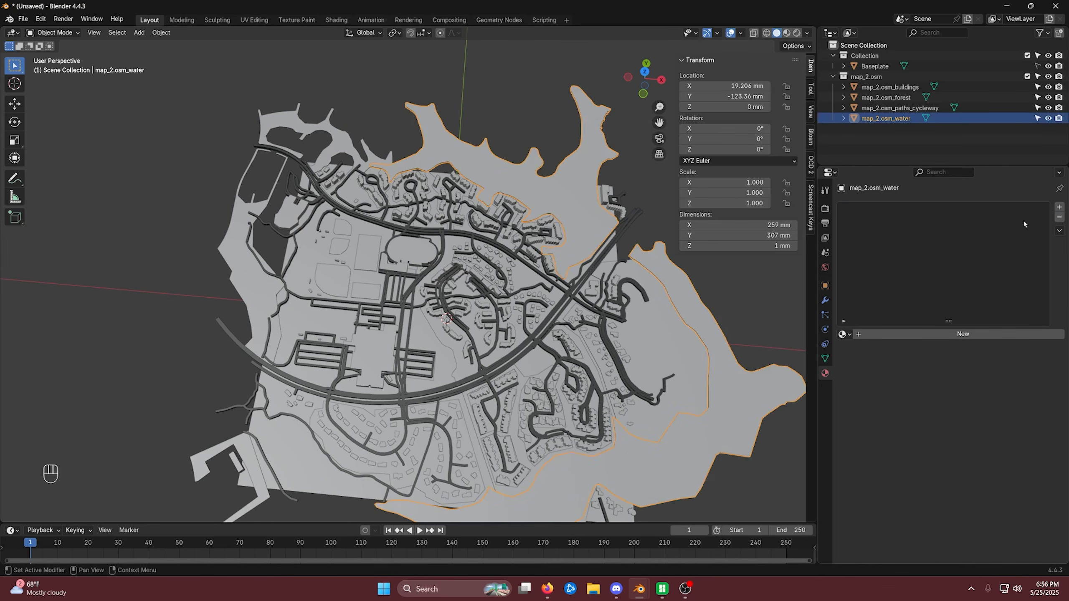
{"action": "left_click", "coordinate": [875, 337]}
{"action": "left_click", "coordinate": [844, 334]}
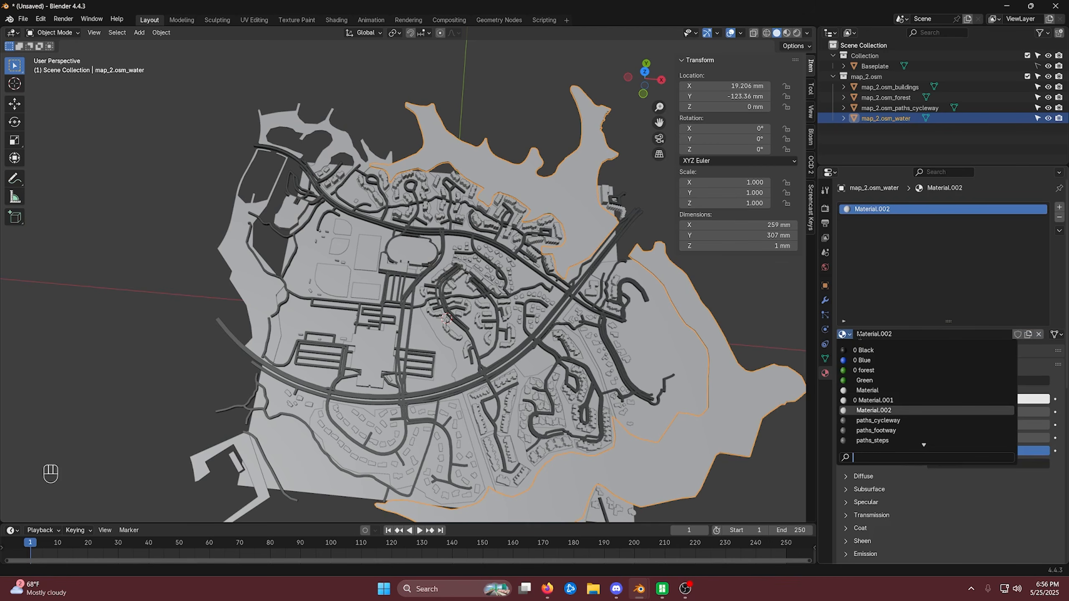
{"action": "left_click", "coordinate": [874, 361]}
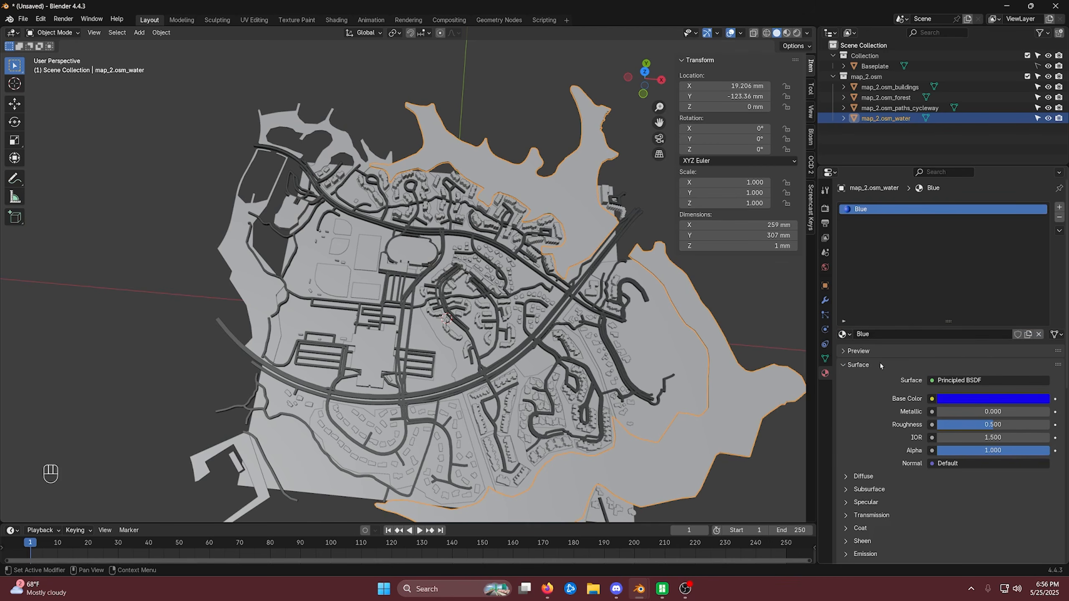
Remove all path and road material slots from map_2.osm_paths_cycleway
{"action": "left_click", "coordinate": [878, 109]}
{"action": "left_click", "coordinate": [1059, 218]}
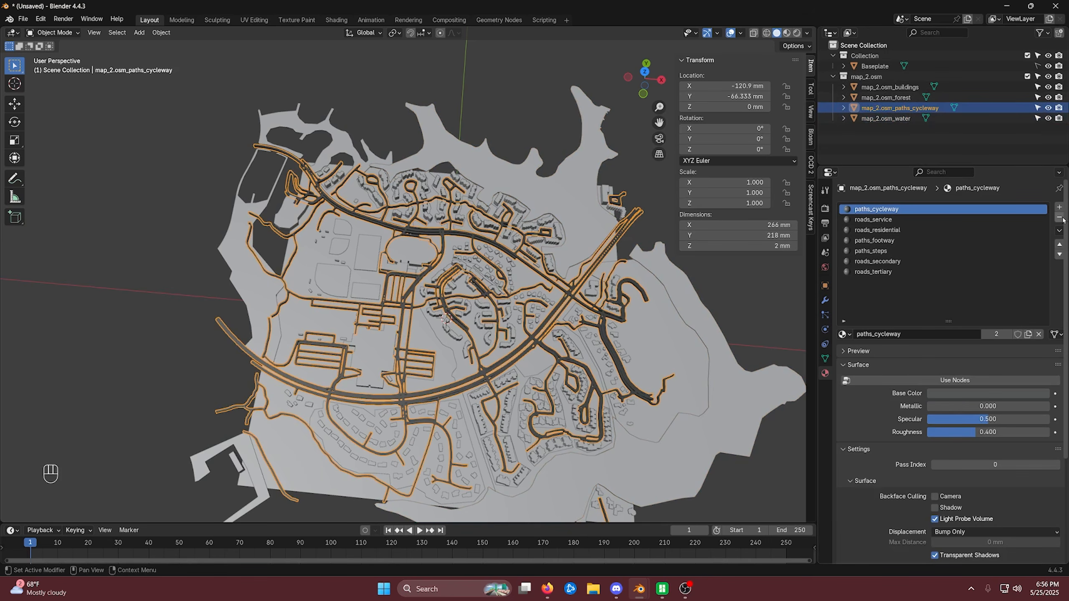
{"action": "left_click", "coordinate": [1059, 218]}
{"action": "left_click", "coordinate": [1060, 218]}
{"action": "left_click", "coordinate": [1059, 218]}
{"action": "left_click", "coordinate": [1060, 218]}
{"action": "left_click", "coordinate": [1060, 218]}
{"action": "left_click", "coordinate": [1059, 217]}
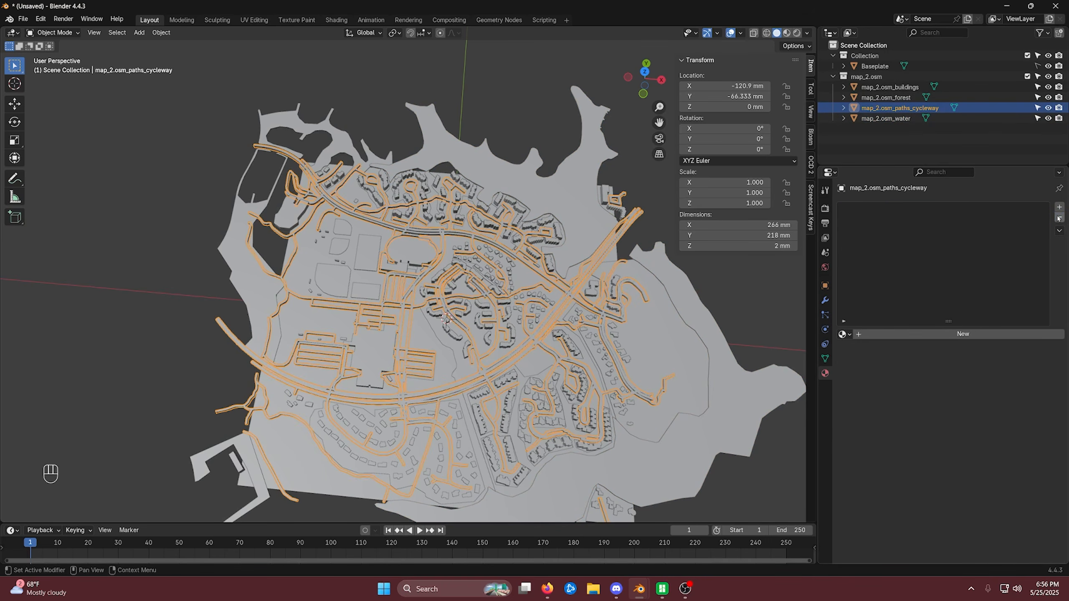
Add a material slot to map_2.osm_paths_cycleway, assign the existing White material to it, and clear the selection
{"action": "left_click", "coordinate": [860, 334]}
{"action": "left_click", "coordinate": [843, 335]}
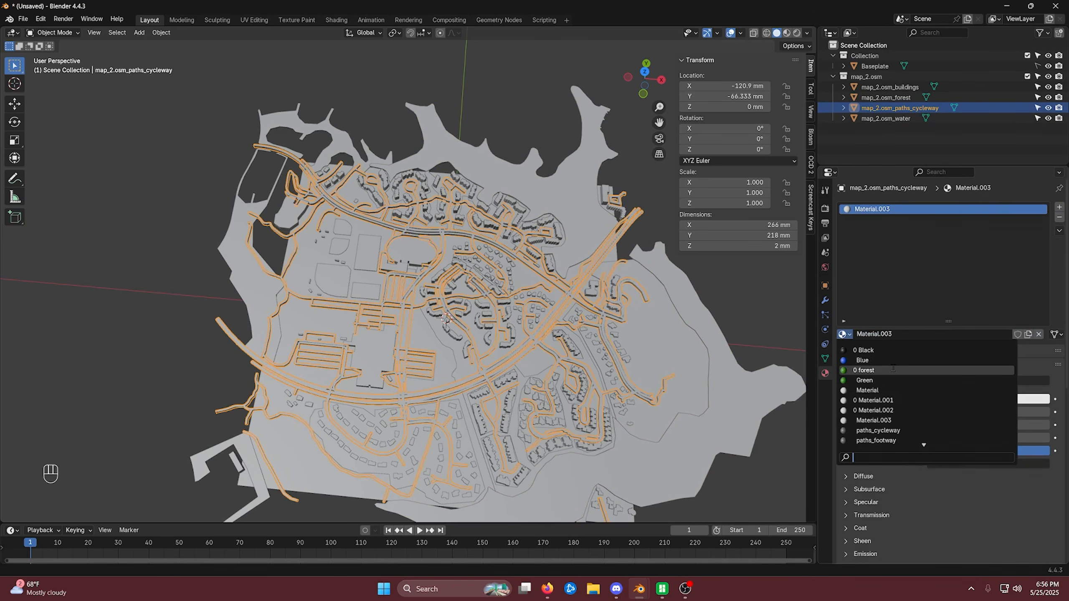
{"action": "type", "text": "Whit"}
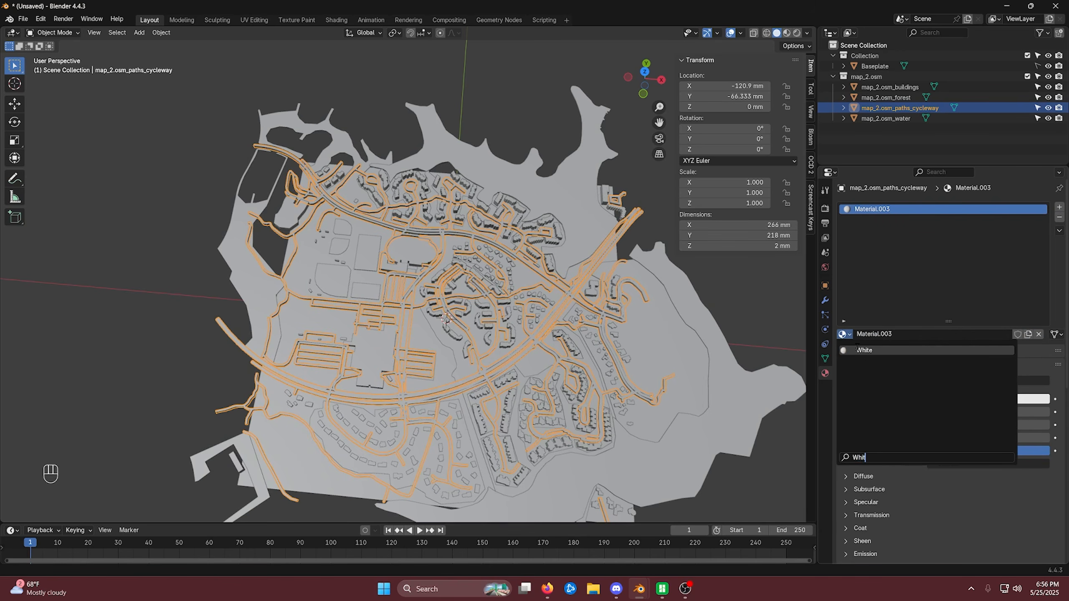
{"action": "left_click", "coordinate": [858, 350]}
{"action": "left_click", "coordinate": [792, 316]}
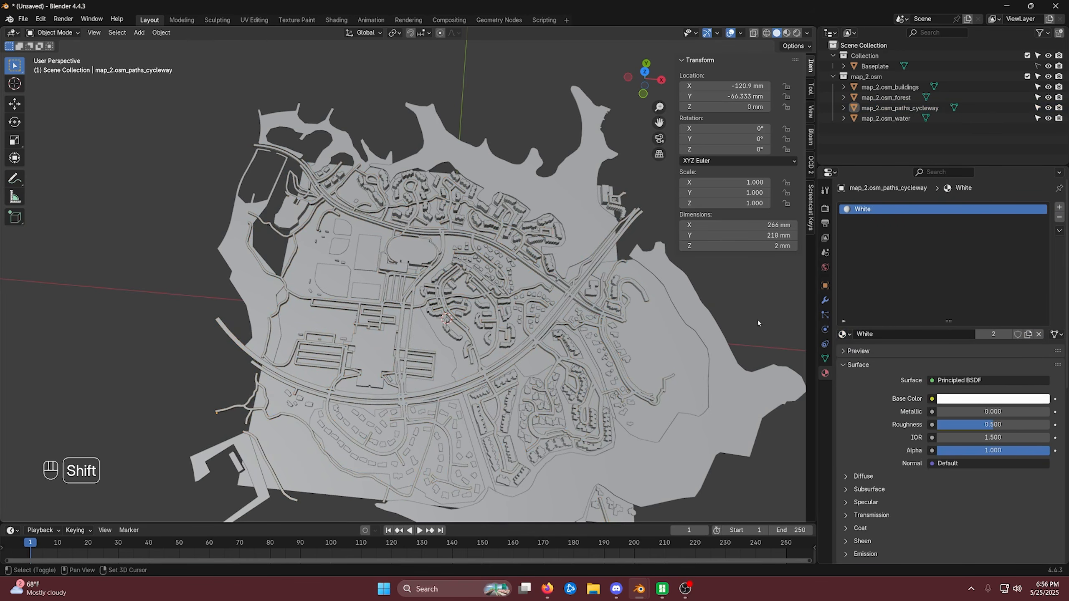
Add a material slot to the Baseplate and assign the existing Black material to it
{"action": "middle_click_drag", "start_coordinate": [757, 323], "coordinate": [663, 281], "text": "shift"}
{"action": "left_click", "coordinate": [869, 66]}
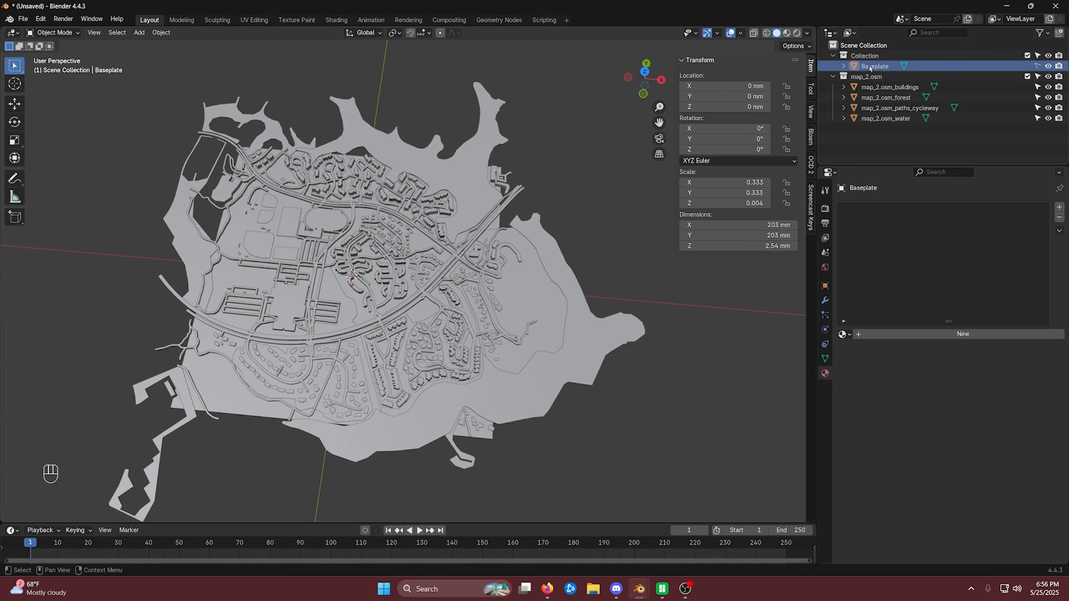
{"action": "left_click", "coordinate": [872, 333]}
{"action": "left_click", "coordinate": [844, 334]}
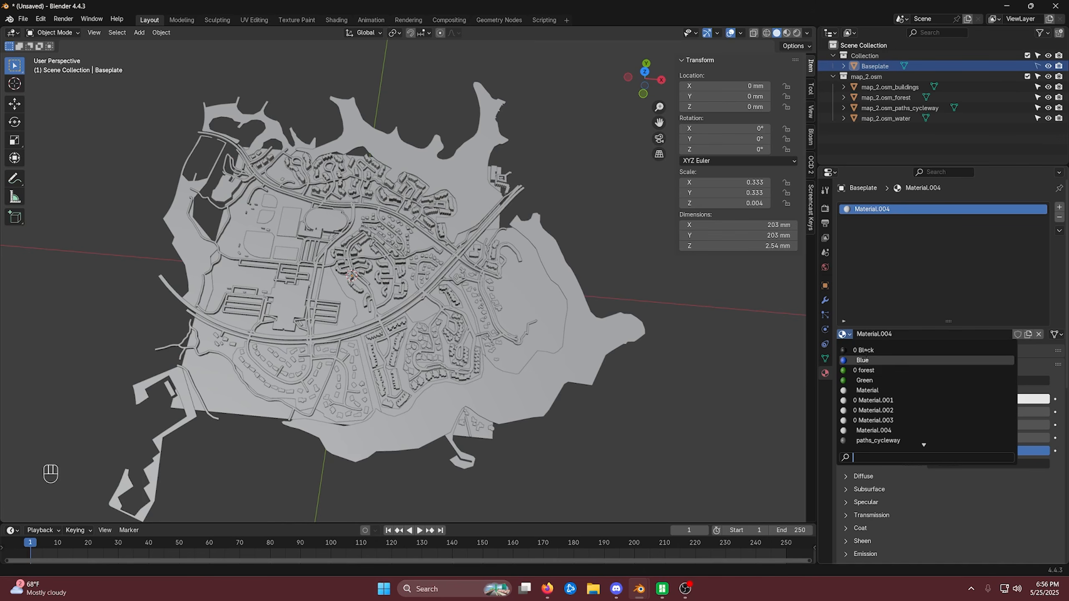
{"action": "left_click", "coordinate": [884, 352]}
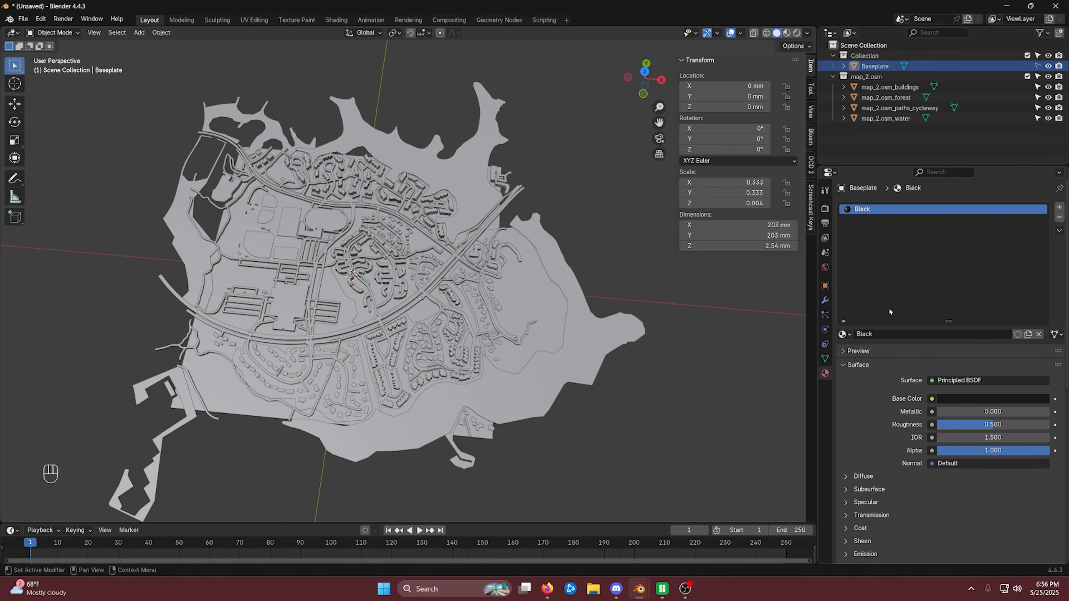
Examine the map's layer colors up close in Material Preview shading, return to Solid shading, and leave nothing selected
{"action": "left_click", "coordinate": [787, 33]}
{"action": "middle_click_drag", "start_coordinate": [606, 233], "coordinate": [589, 236], "text": "shift"}
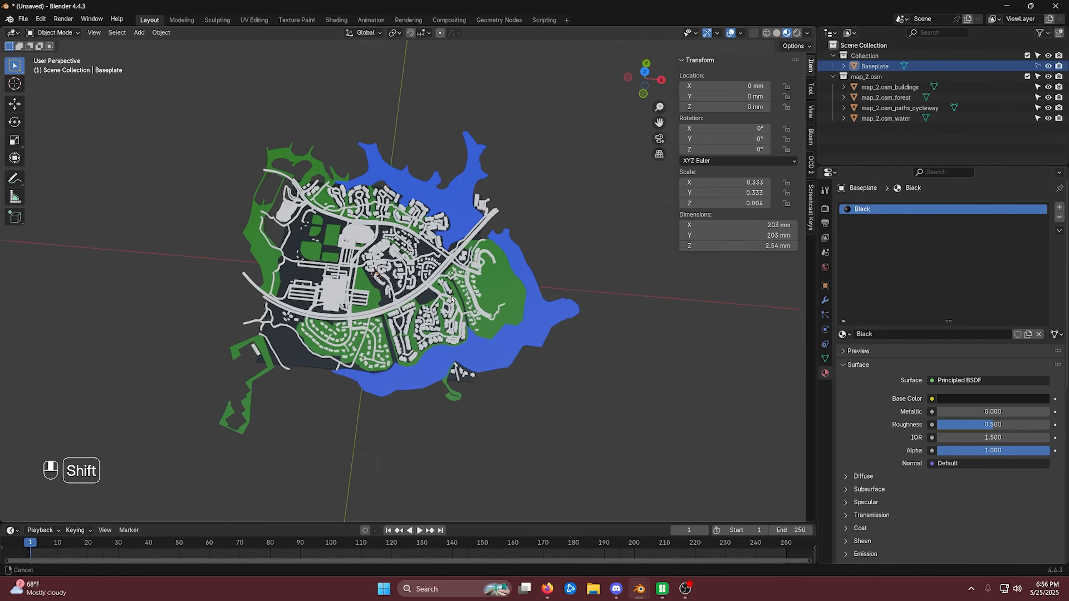
{"action": "scroll", "coordinate": [589, 236], "scroll_direction": "up", "scroll_amount": 5}
{"action": "middle_click_drag", "start_coordinate": [421, 400], "coordinate": [498, 371], "text": "shift"}
{"action": "scroll", "coordinate": [499, 399], "scroll_direction": "down", "scroll_amount": 5}
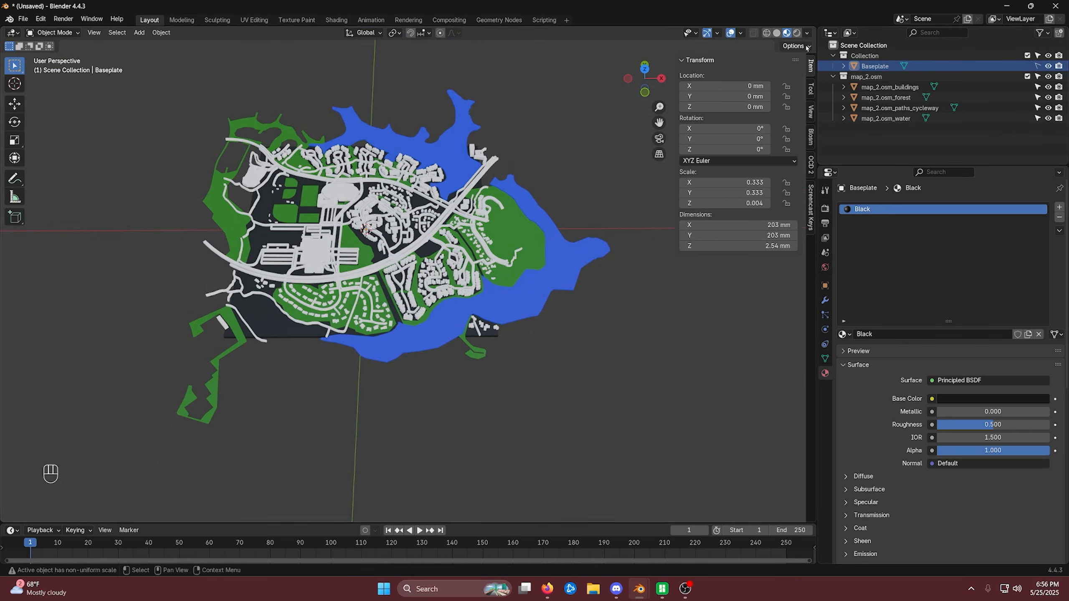
{"action": "left_click", "coordinate": [777, 33]}
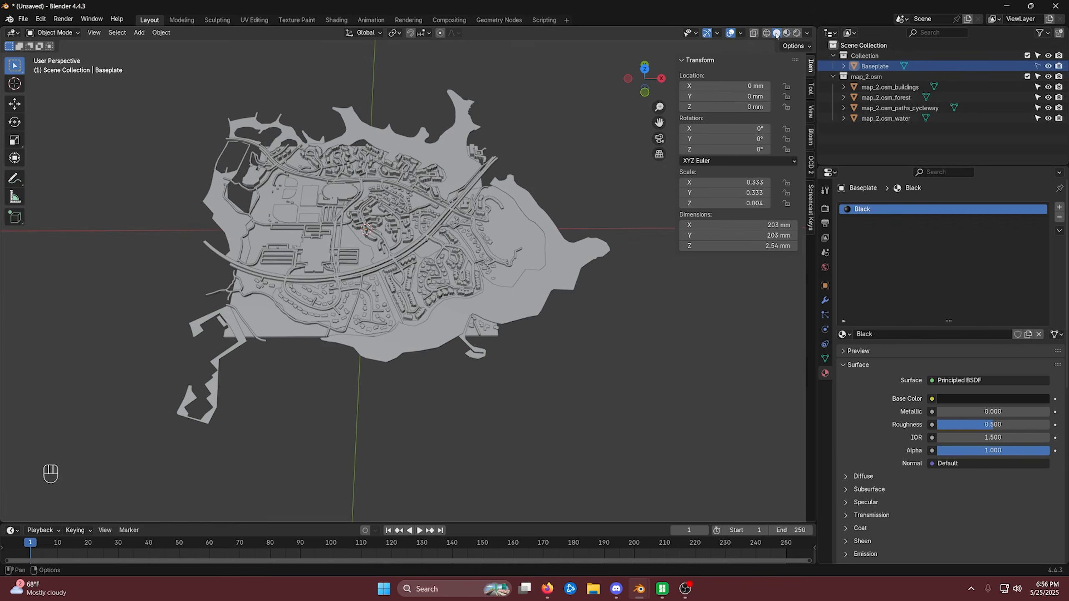
{"action": "left_click", "coordinate": [563, 267]}
{"action": "left_click", "coordinate": [656, 306]}
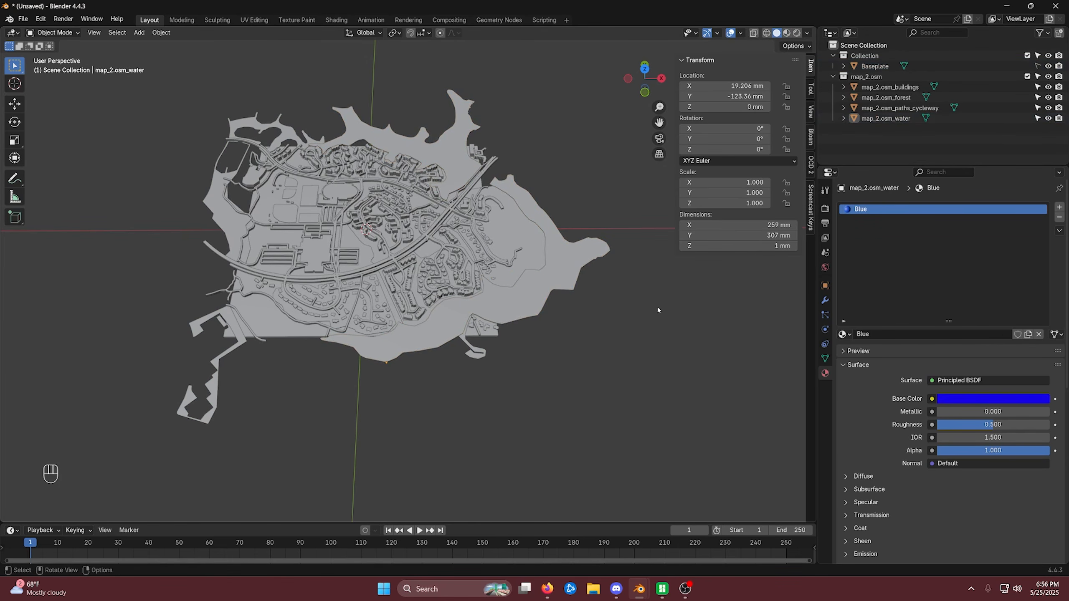
Enlarge the outliner and create a new collection named Destructive
{"action": "left_click_drag", "start_coordinate": [906, 164], "coordinate": [901, 348]}
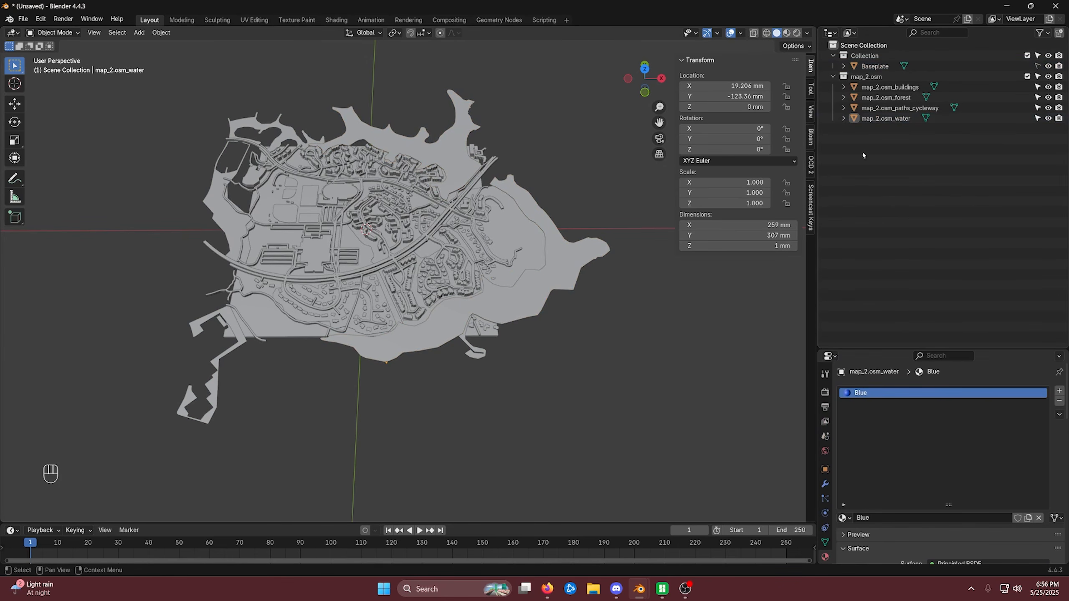
{"action": "right_click", "coordinate": [858, 141]}
{"action": "left_click", "coordinate": [858, 139]}
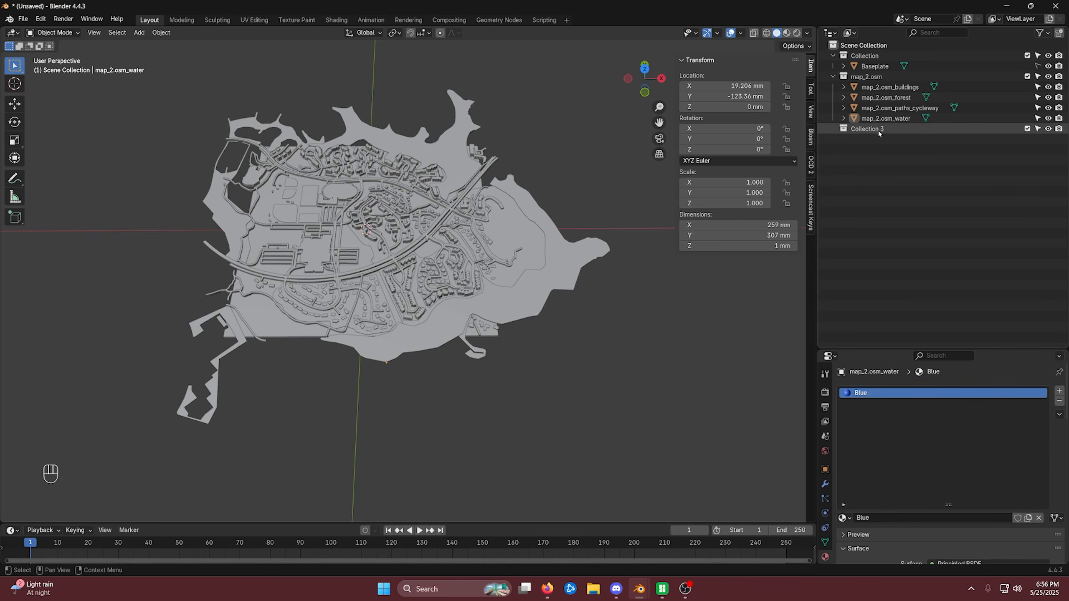
{"action": "double_click", "coordinate": [879, 129]}
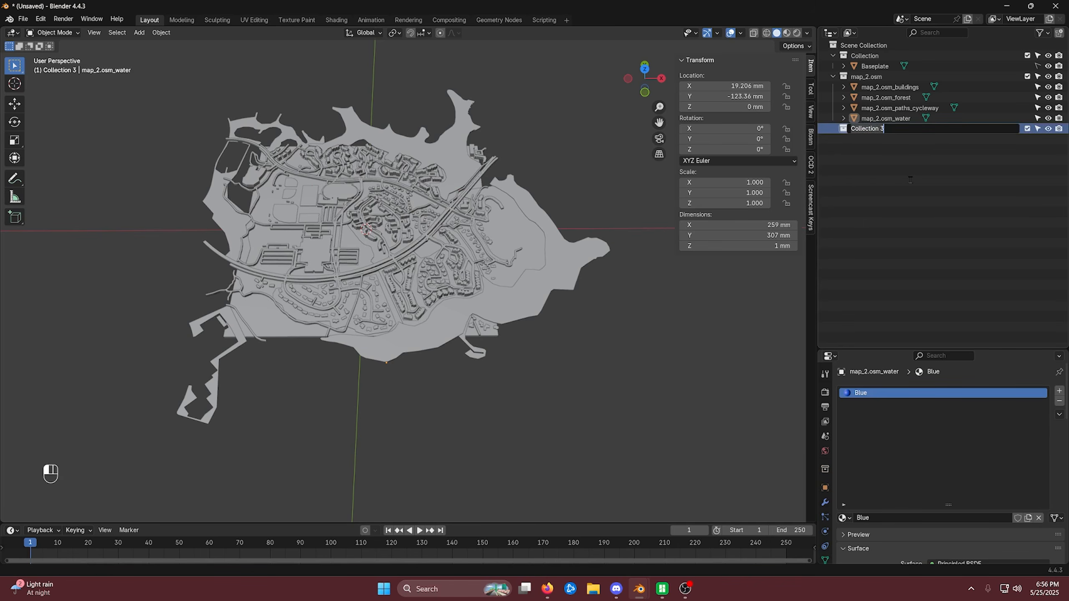
{"action": "key", "text": "shift"}
{"action": "type", "text": "Destructive"}
{"action": "key", "text": "Return"}
Create a second new collection named NonDestructive
{"action": "right_click", "coordinate": [879, 150]}
{"action": "left_click", "coordinate": [879, 150]}
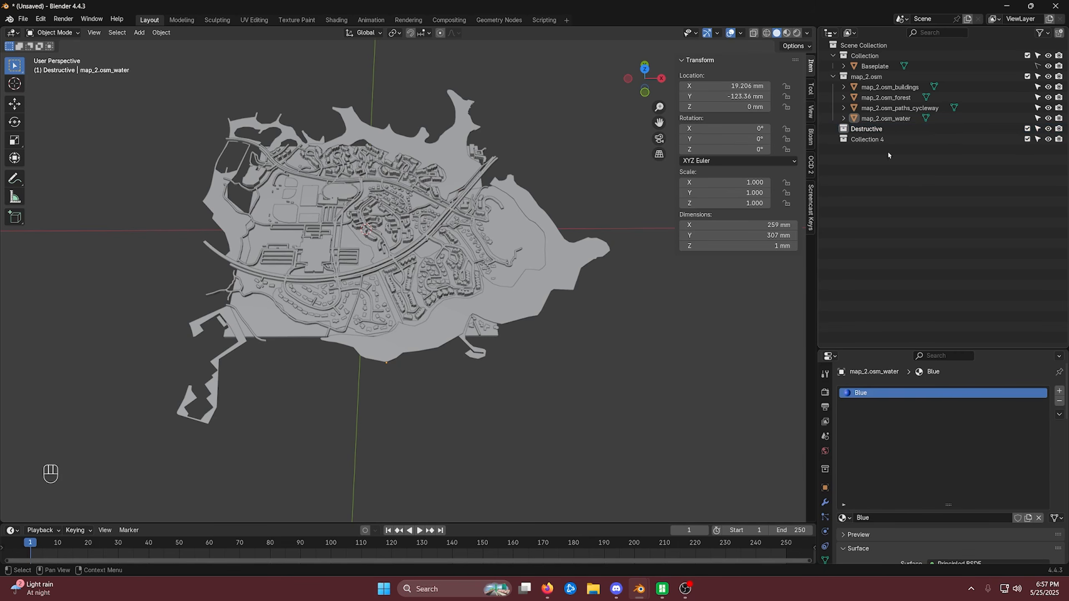
{"action": "left_click", "coordinate": [896, 139]}
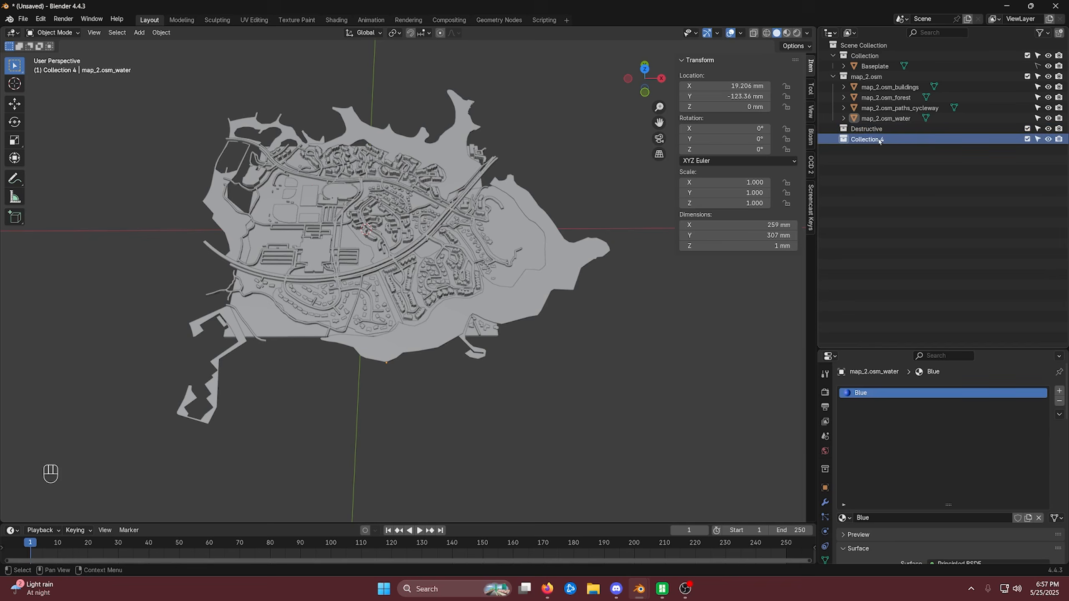
{"action": "double_click", "coordinate": [888, 139]}
{"action": "type", "text": "NonD"}
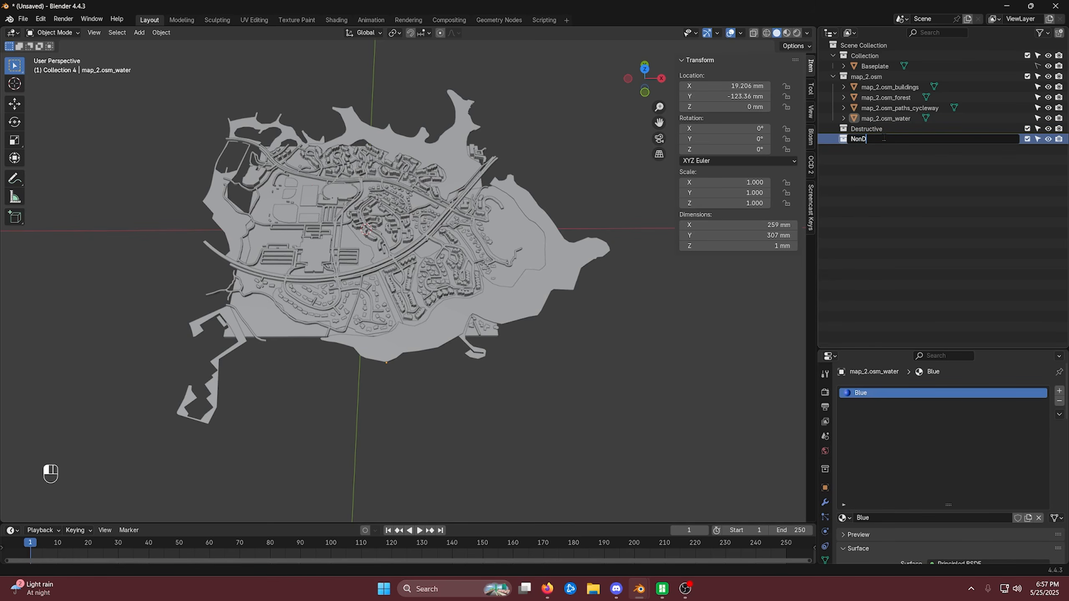
{"action": "type", "text": "estructive"}
{"action": "key", "text": "Return"}
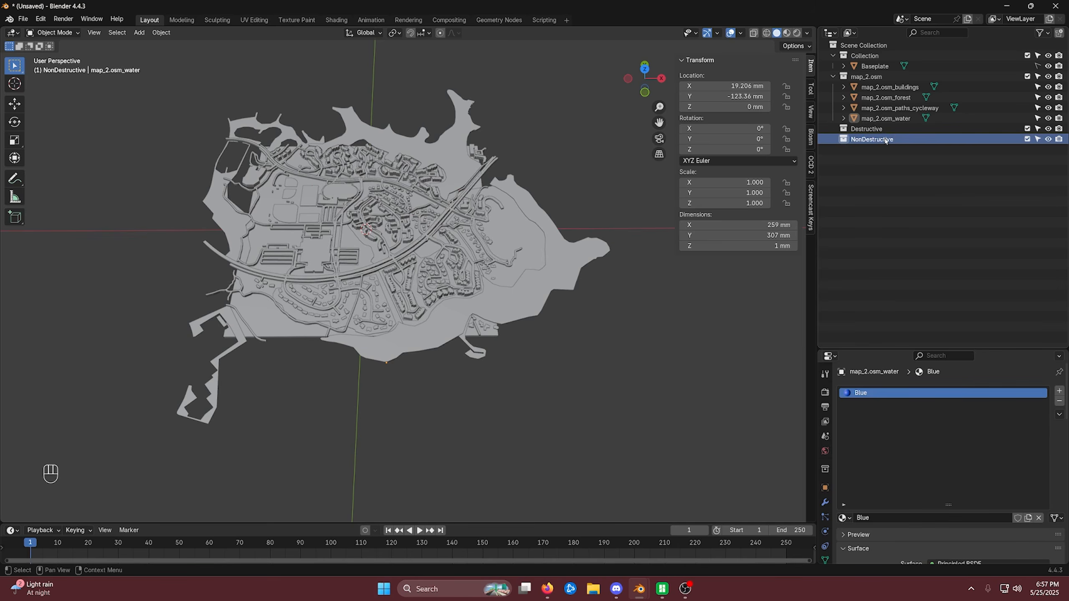
{"action": "left_click", "coordinate": [851, 192]}
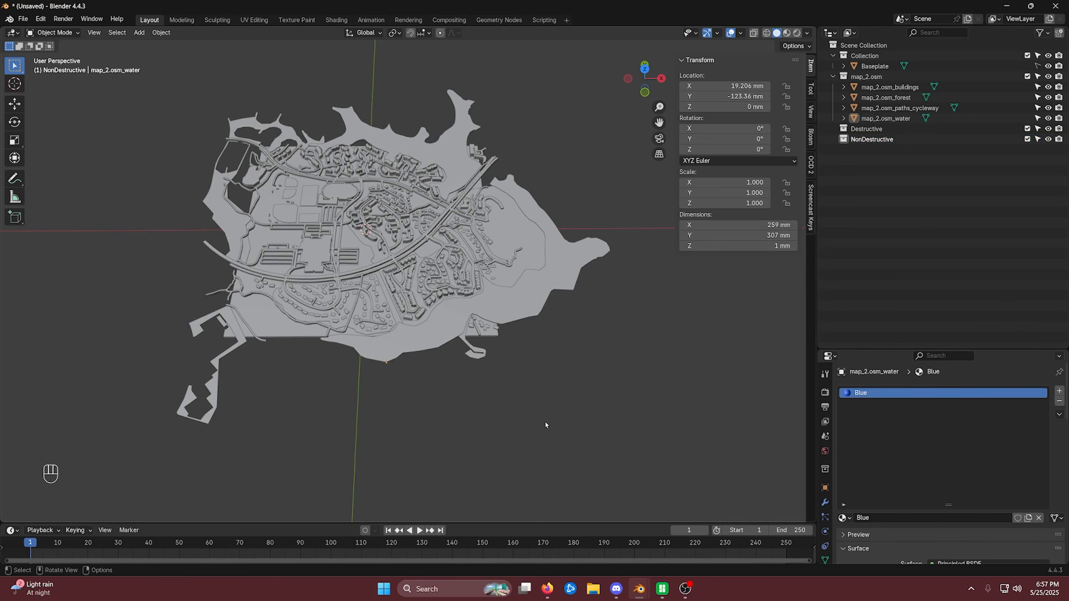
Make the Baseplate selectable and move it together with all map layers into the NonDestructive collection
{"action": "left_click", "coordinate": [1038, 65]}
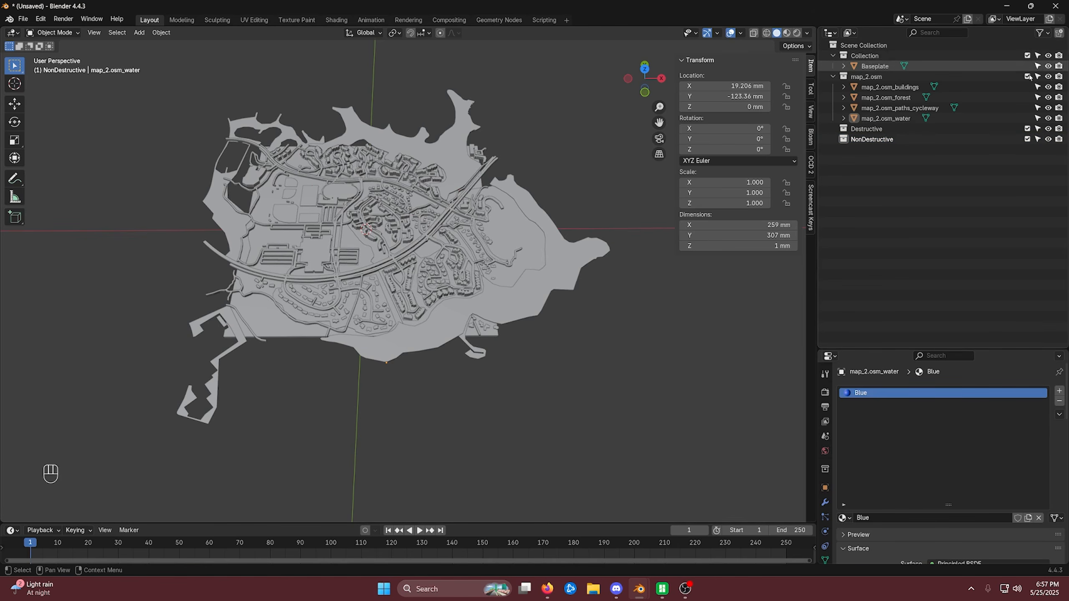
{"action": "left_click_drag", "start_coordinate": [608, 492], "coordinate": [148, 80]}
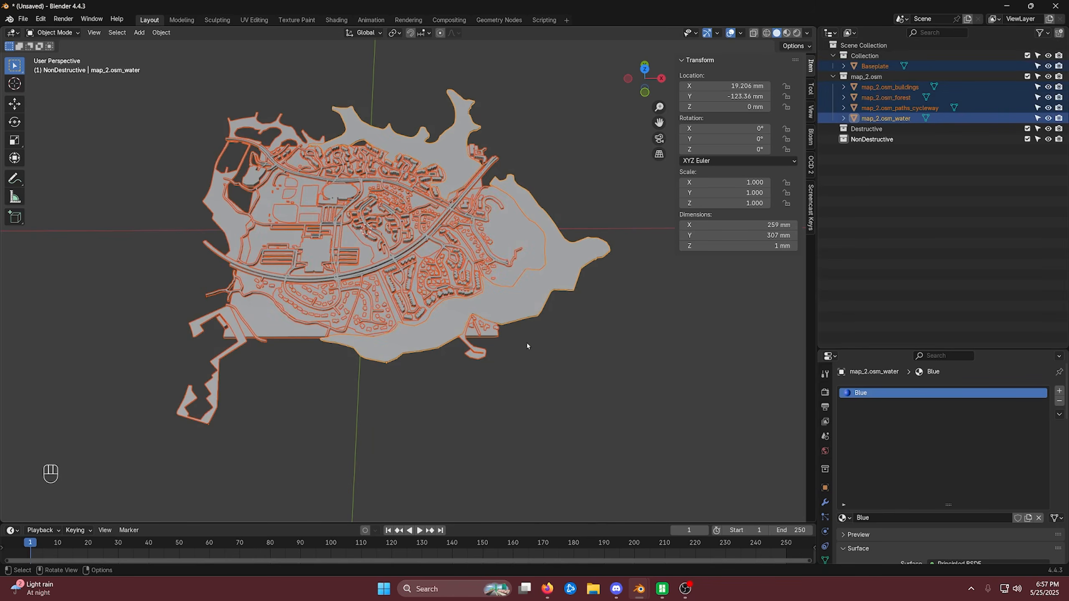
{"action": "key", "text": "m"}
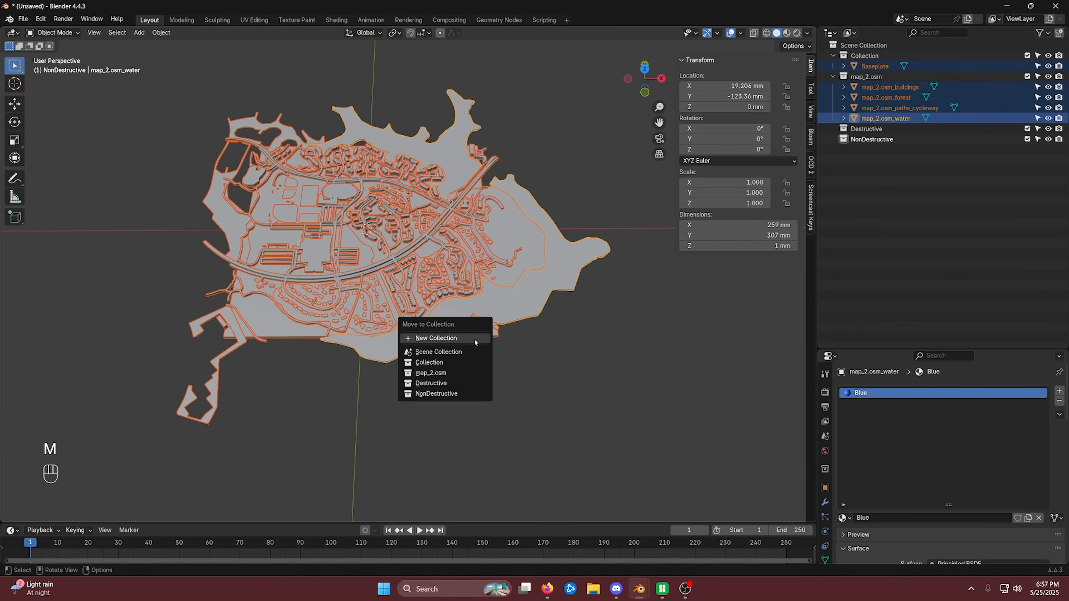
{"action": "left_click", "coordinate": [427, 394]}
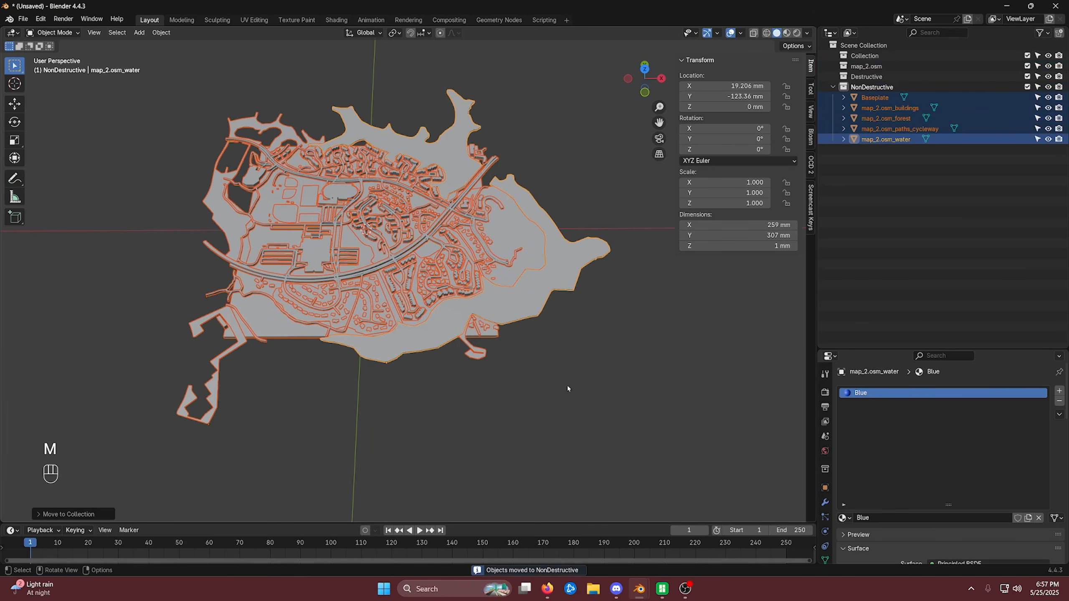
Duplicate the Baseplate and all map layers in place, move the copies into the Destructive collection, and clear the selection
{"action": "key", "text": "shift+d"}
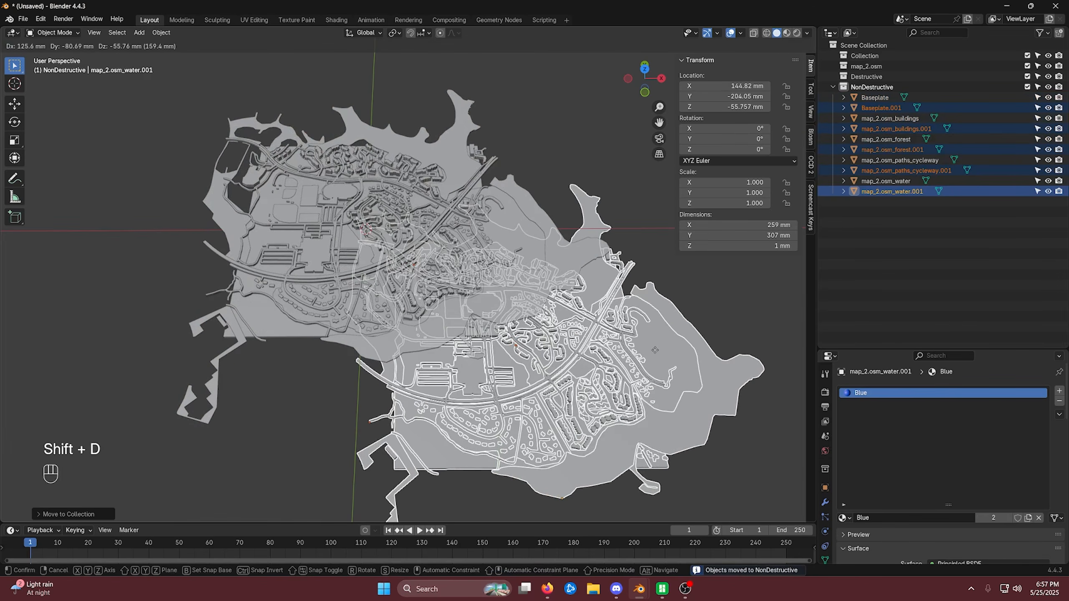
{"action": "right_click", "coordinate": [655, 351]}
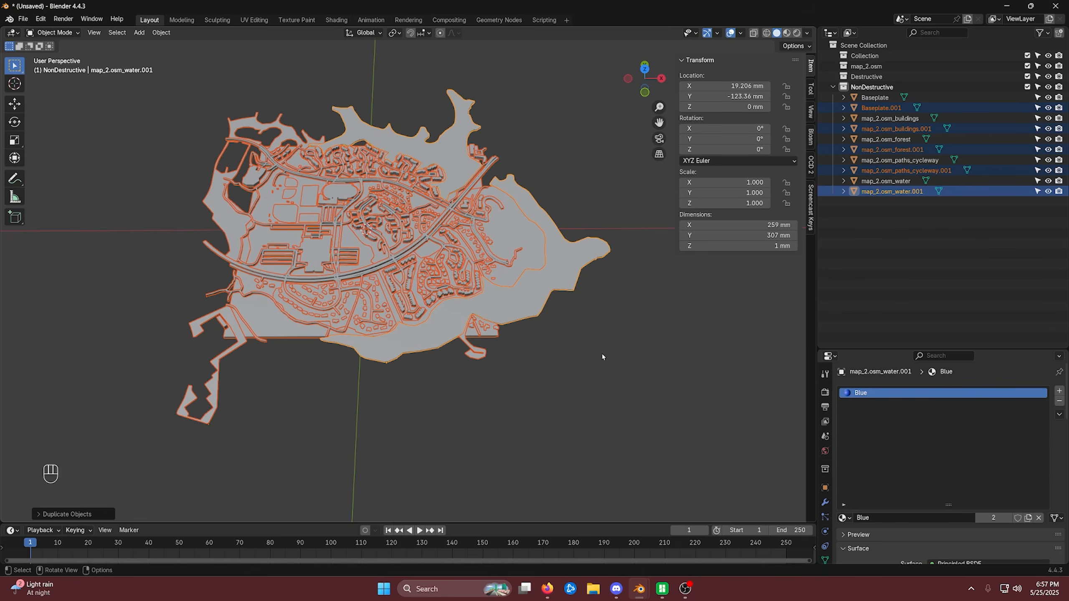
{"action": "key", "text": "m"}
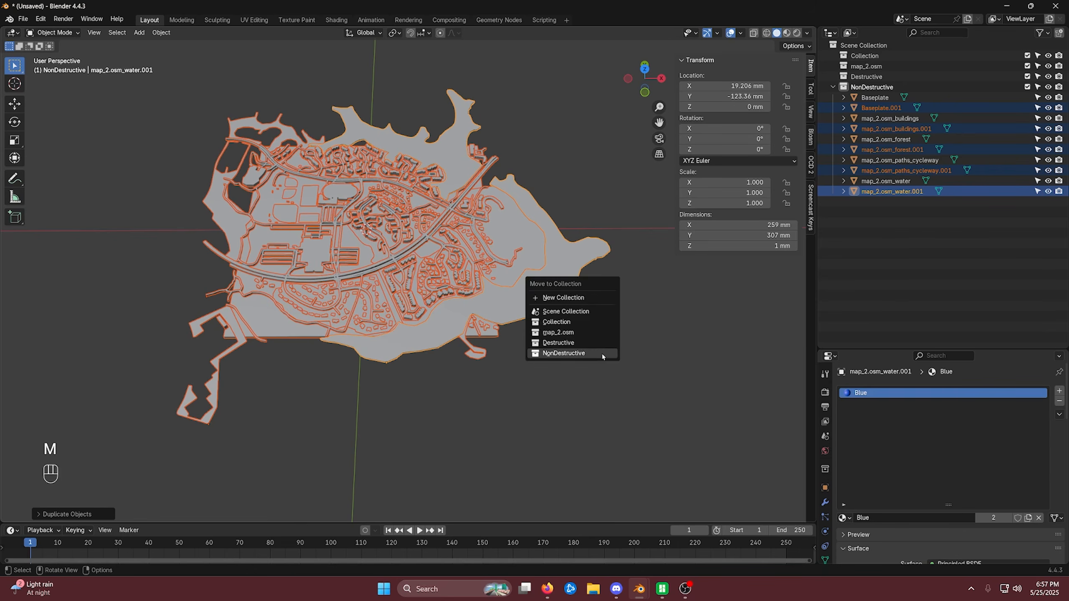
{"action": "left_click", "coordinate": [570, 344]}
{"action": "left_click", "coordinate": [674, 338]}
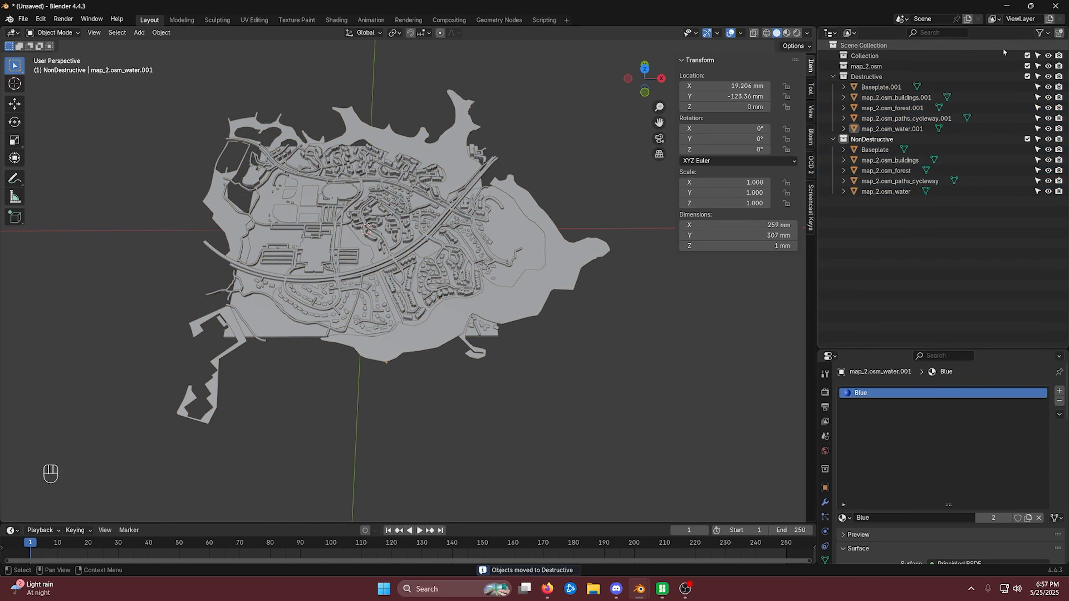
Delete the two leftover empty collections, Collection and map_2.osm
{"action": "right_click", "coordinate": [893, 56]}
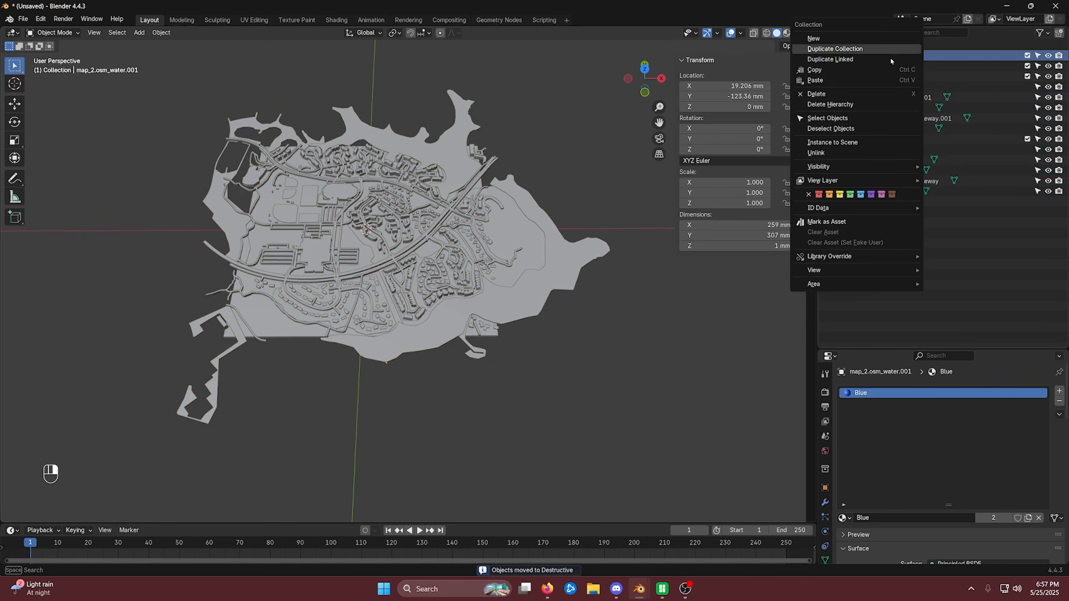
{"action": "left_click", "coordinate": [847, 94]}
{"action": "right_click", "coordinate": [858, 57]}
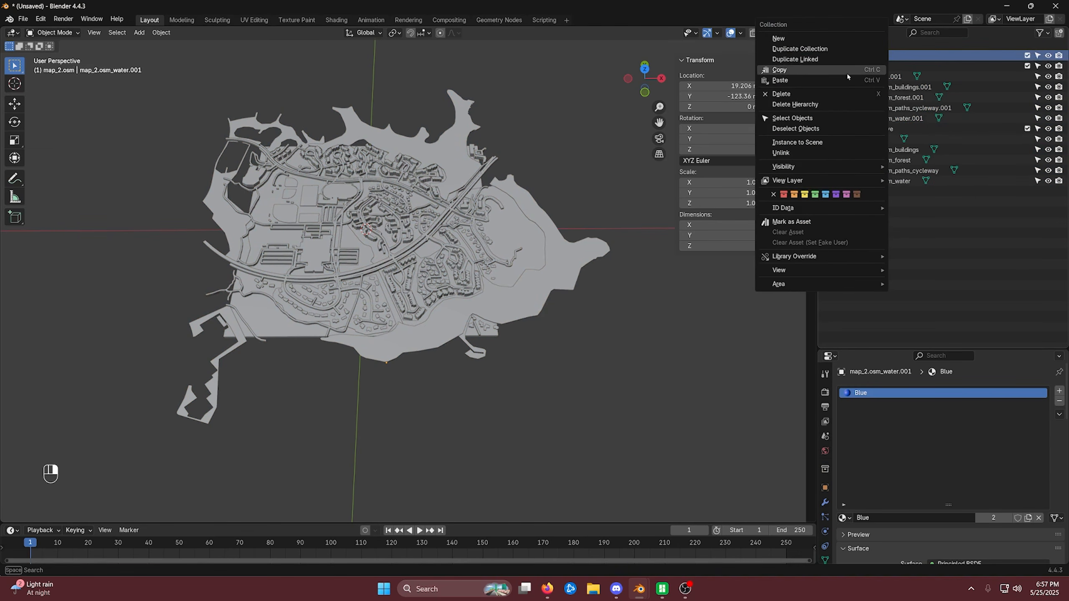
{"action": "left_click", "coordinate": [813, 94]}
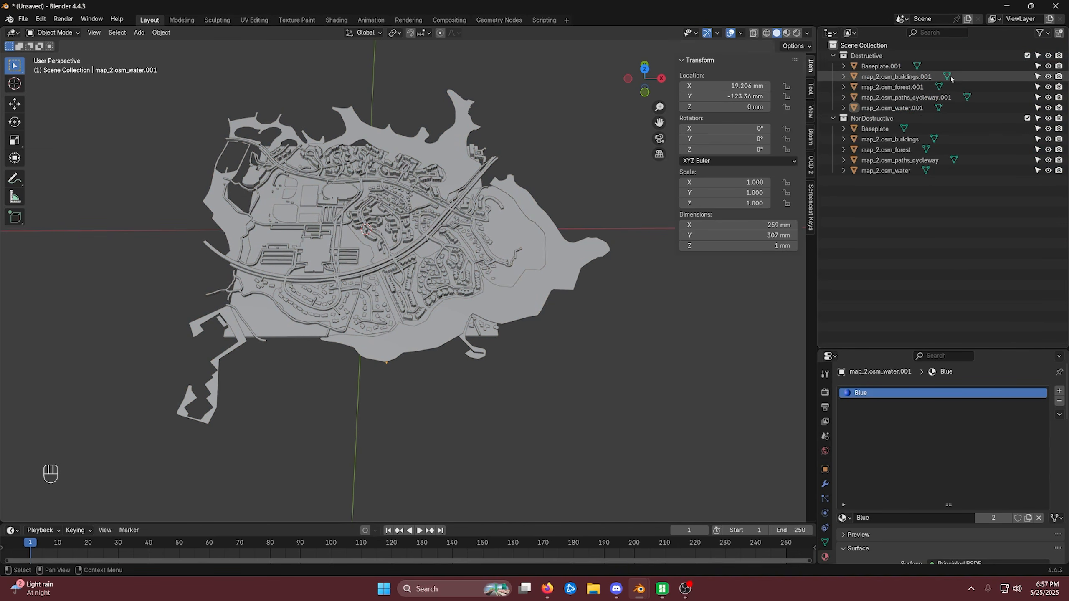
Exclude the NonDestructive collection from the view layer and make the Destructive collection active
{"action": "left_click", "coordinate": [1027, 120]}
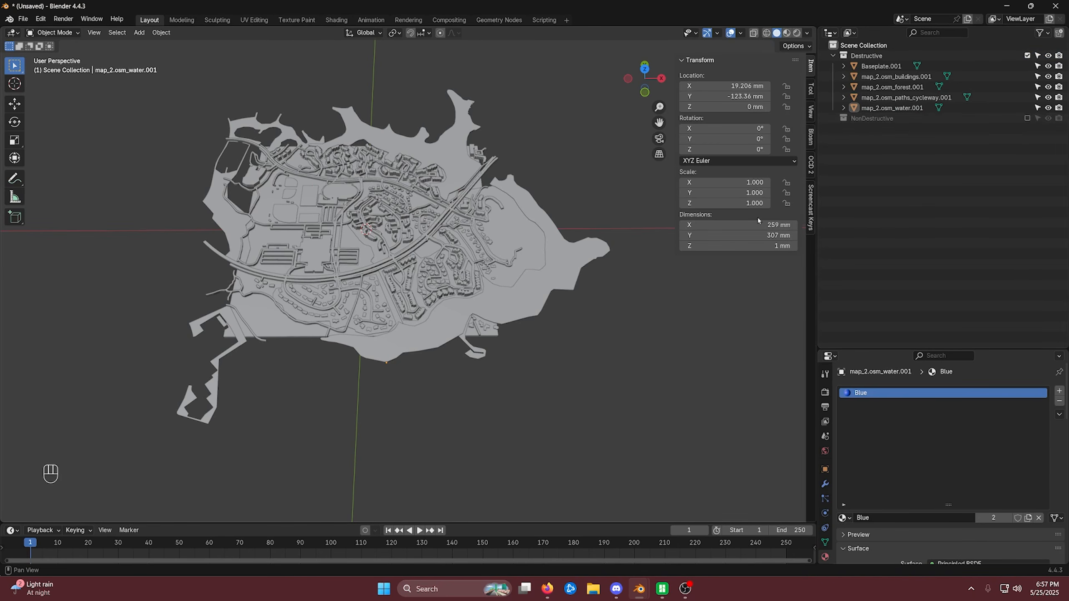
{"action": "middle_click_drag", "start_coordinate": [641, 310], "coordinate": [573, 365], "text": "shift"}
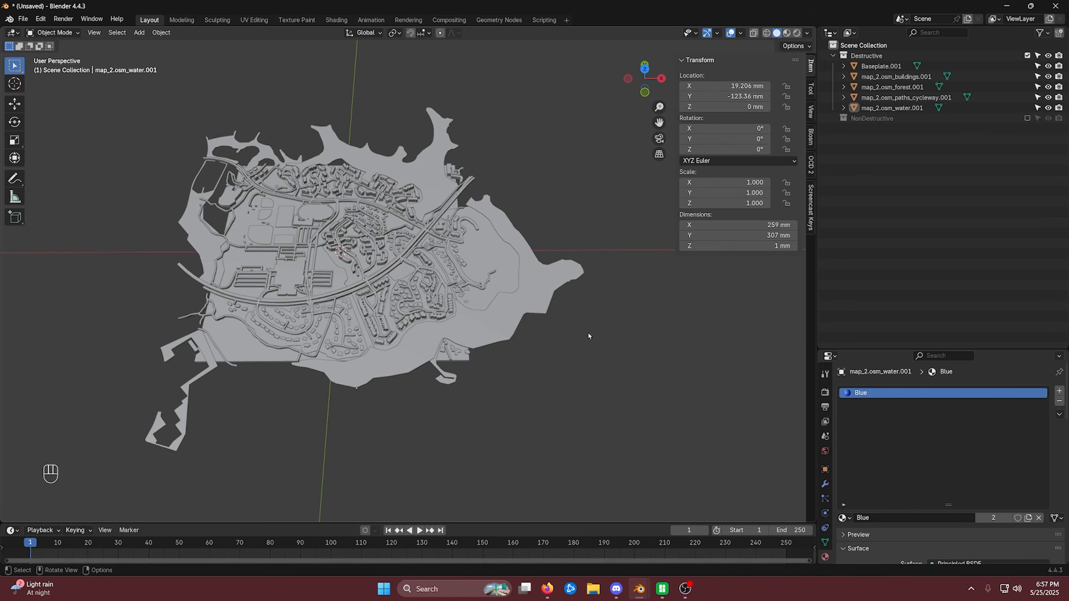
{"action": "left_click", "coordinate": [566, 288]}
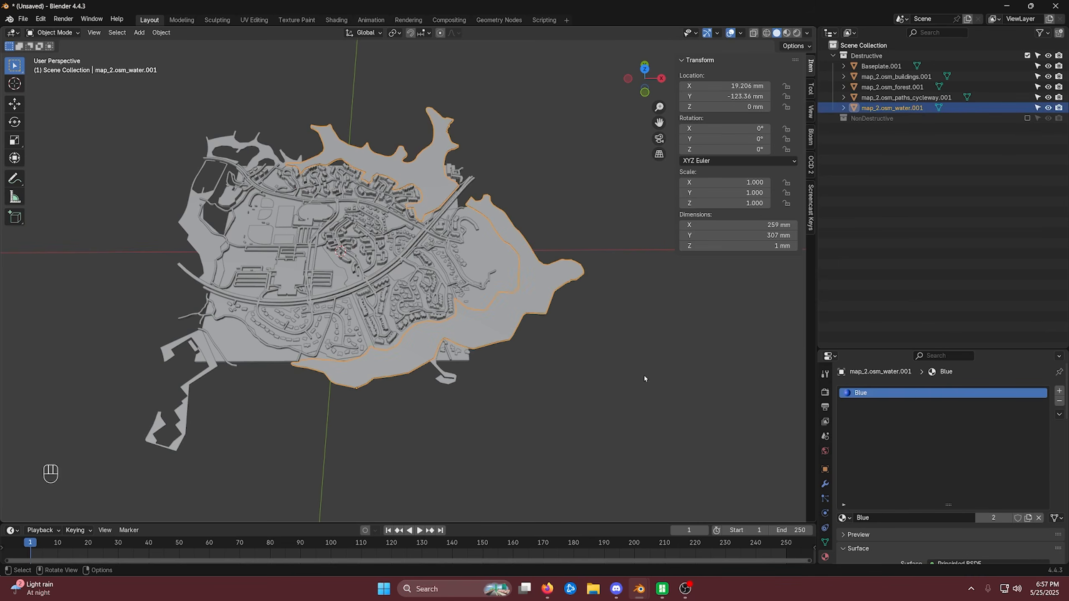
{"action": "left_click", "coordinate": [676, 290]}
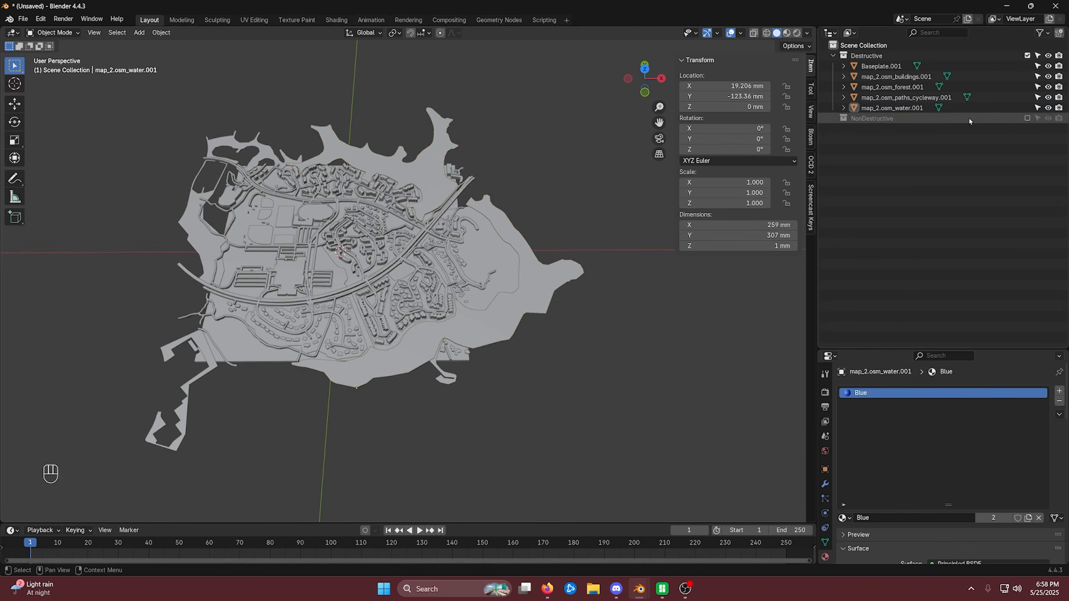
{"action": "left_click", "coordinate": [1027, 119]}
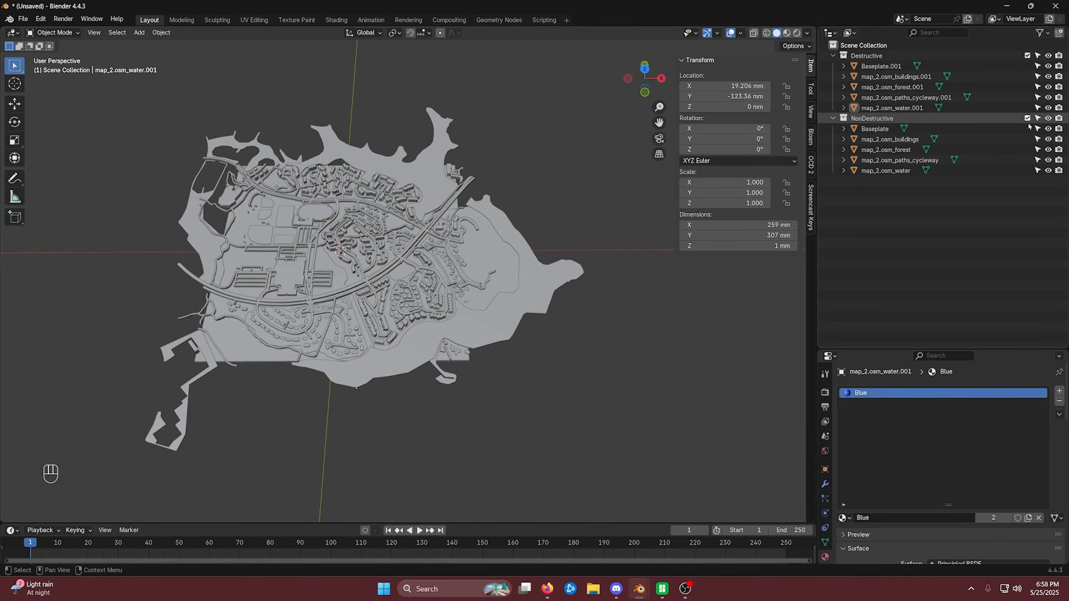
{"action": "left_click", "coordinate": [1027, 118]}
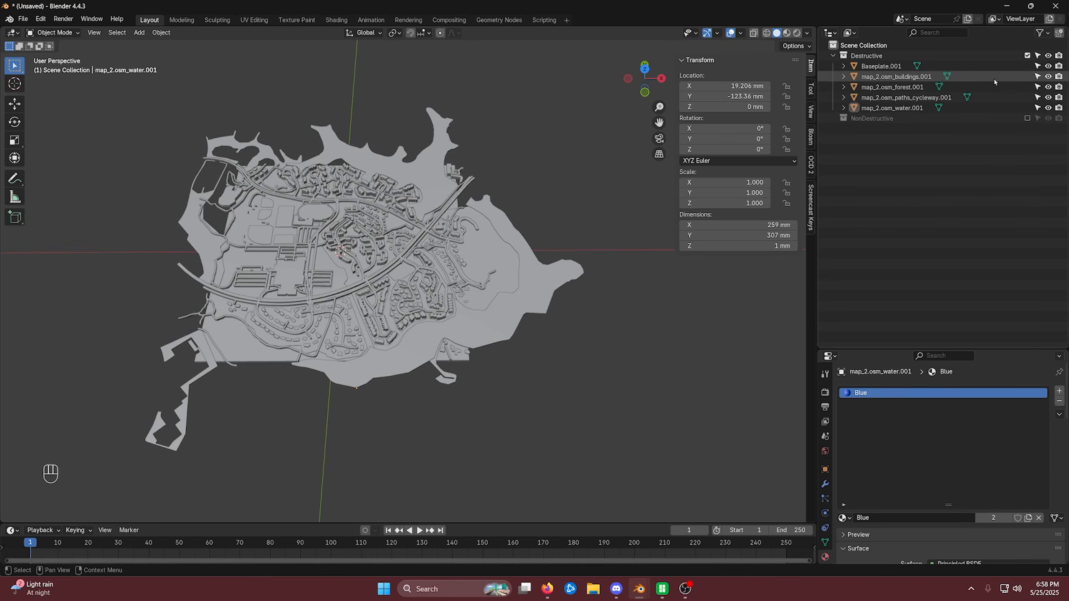
{"action": "left_click", "coordinate": [1003, 57]}
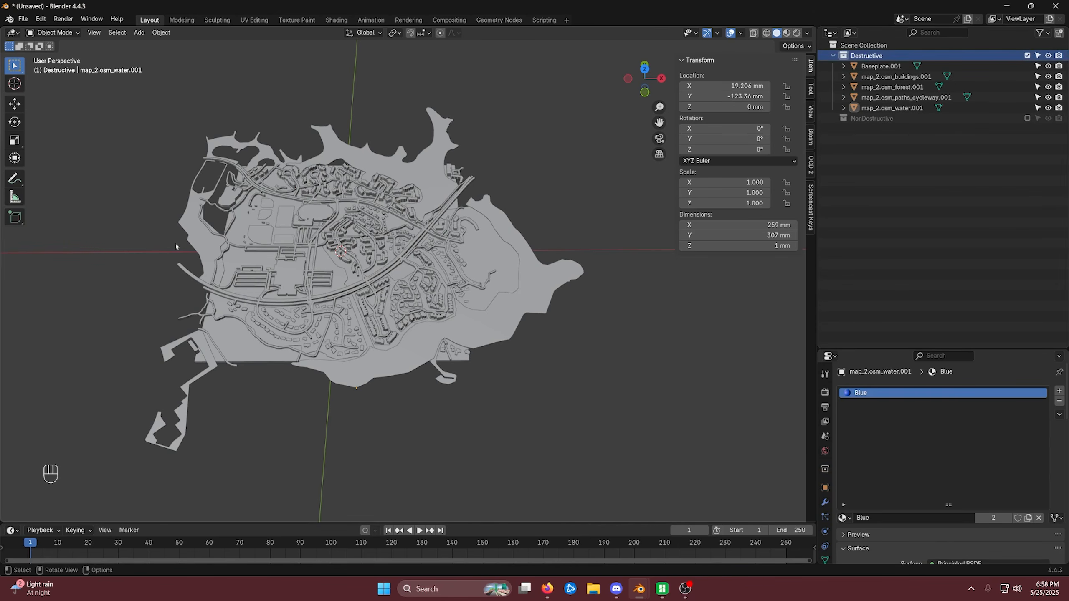
Make the Baseplate.001 object in the Destructive collection unselectable
{"action": "left_click", "coordinate": [893, 68]}
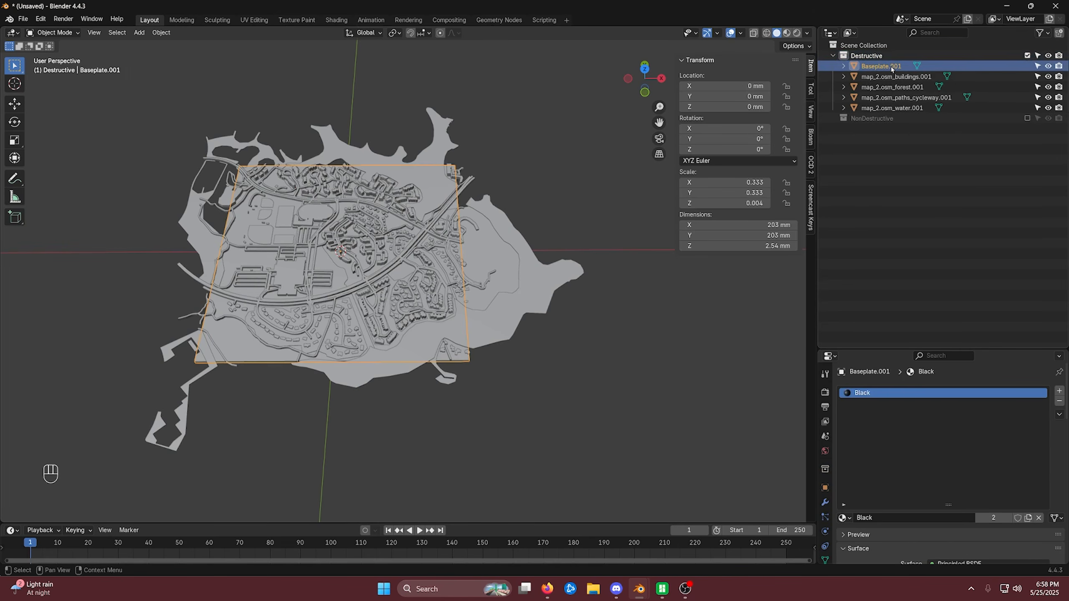
{"action": "left_click", "coordinate": [1038, 66]}
{"action": "middle_click_drag", "start_coordinate": [425, 333], "coordinate": [412, 342]}
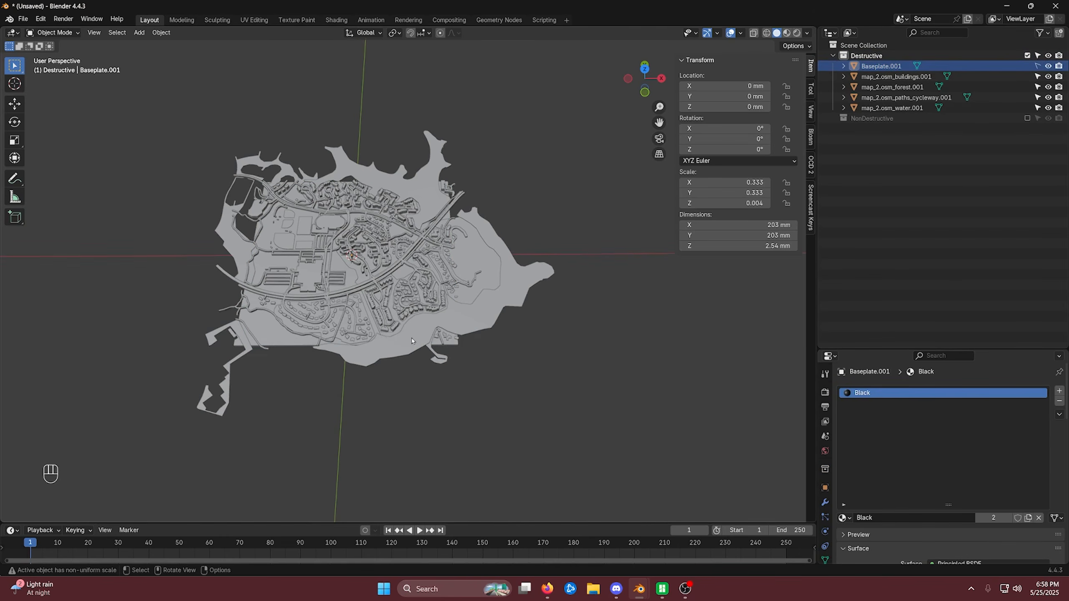
Join the forest, paths and water layers of the Destructive collection into the buildings object, and clear the selection
{"action": "left_click_drag", "start_coordinate": [664, 448], "coordinate": [87, 103]}
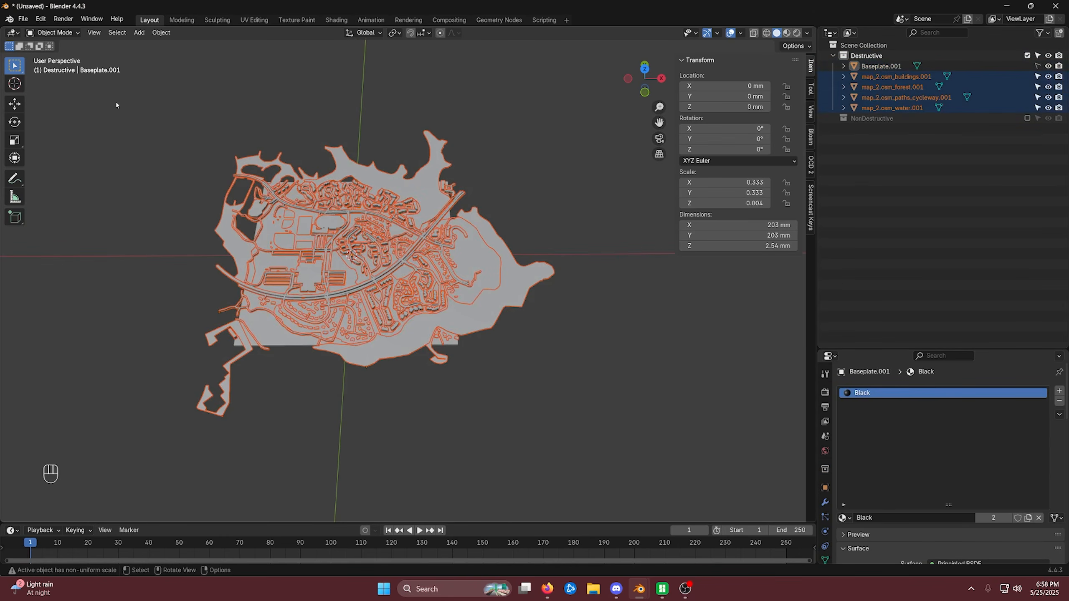
{"action": "scroll", "coordinate": [437, 265], "scroll_direction": "up", "scroll_amount": 3}
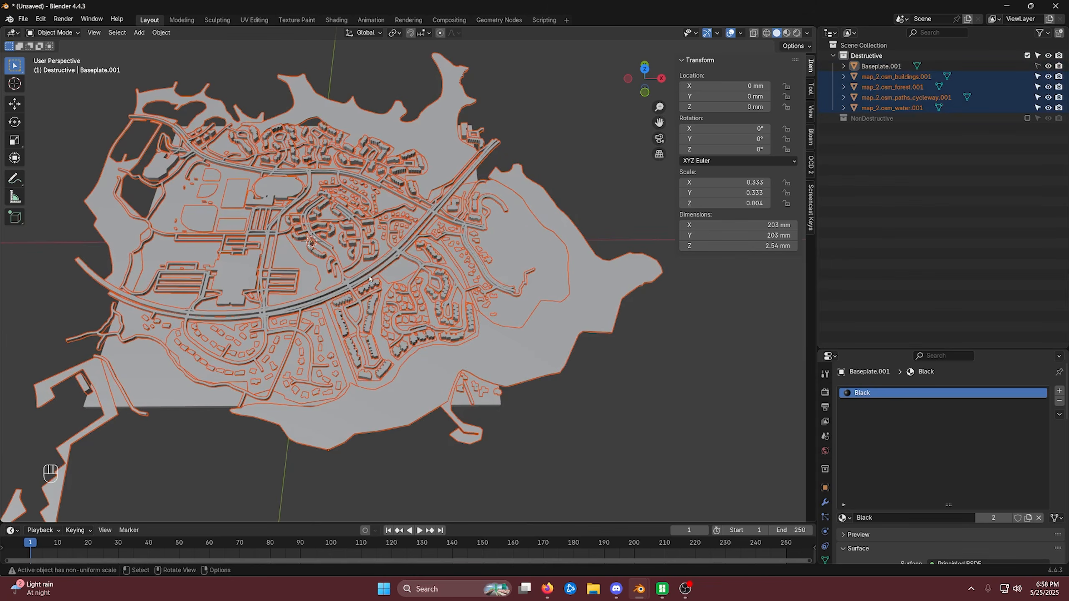
{"action": "left_click", "coordinate": [283, 190], "text": "shift"}
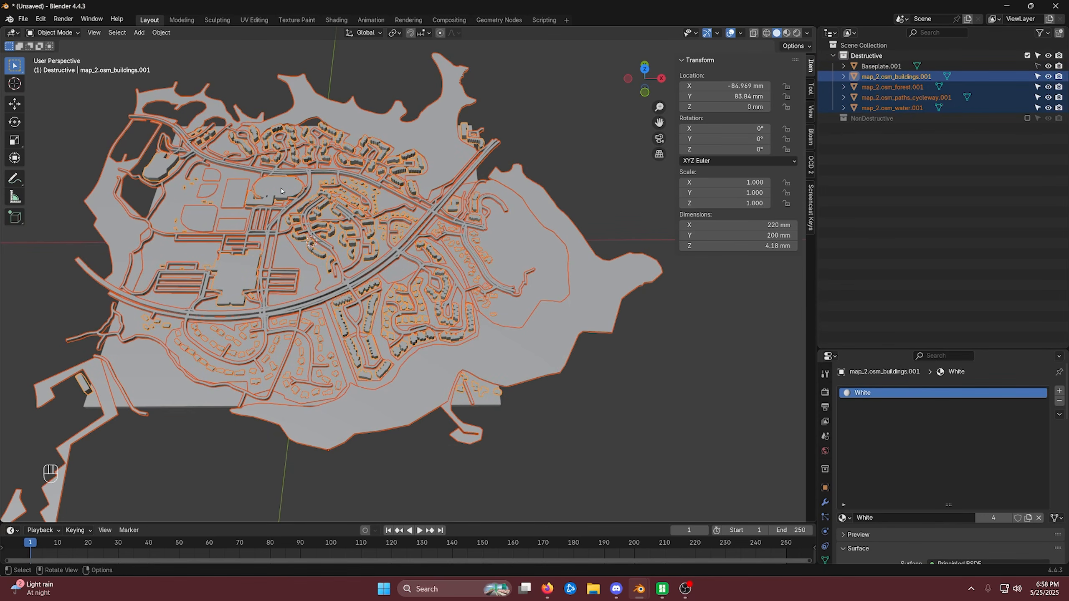
{"action": "key", "text": "ctrl+j"}
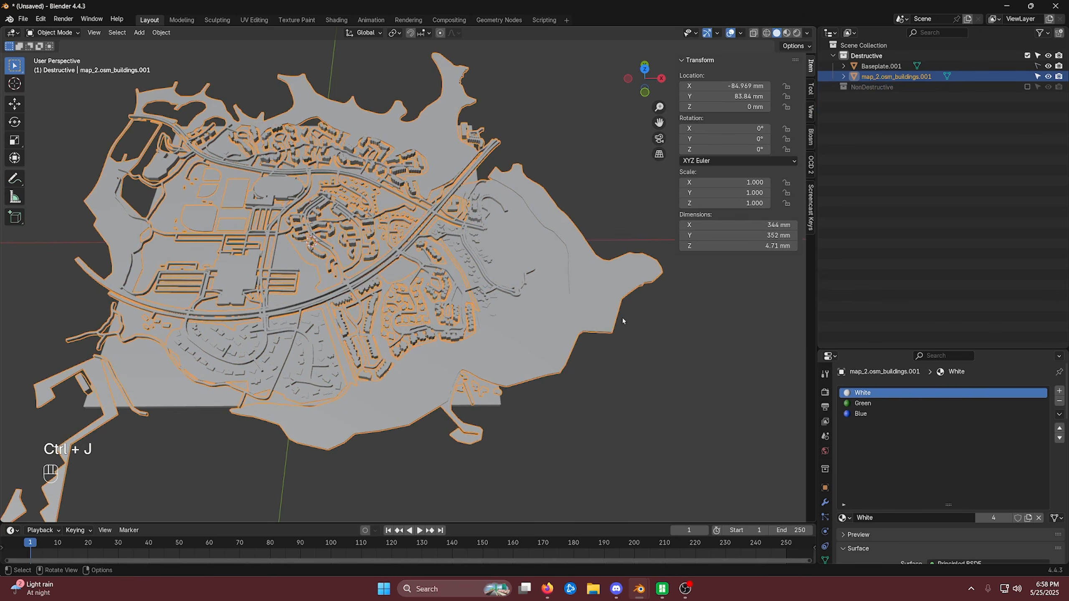
{"action": "left_click", "coordinate": [633, 352]}
{"action": "scroll", "coordinate": [633, 351], "scroll_direction": "down", "scroll_amount": 1}
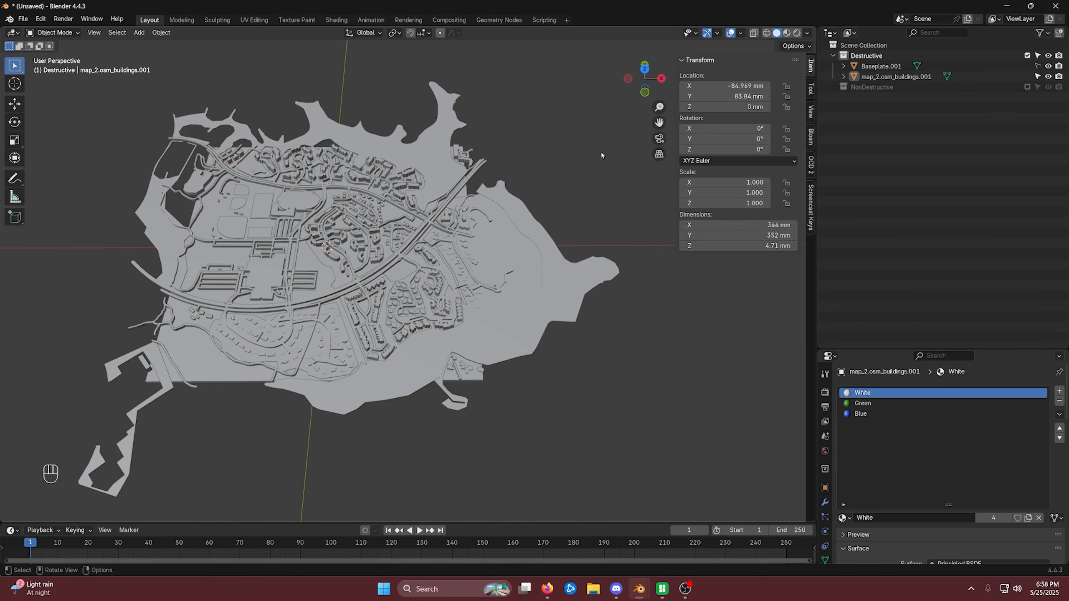
Check the joined map's material colors in material preview shading and return to solid shading with nothing selected
{"action": "left_click", "coordinate": [787, 32]}
{"action": "middle_click_drag", "start_coordinate": [585, 434], "coordinate": [610, 291], "text": "shift"}
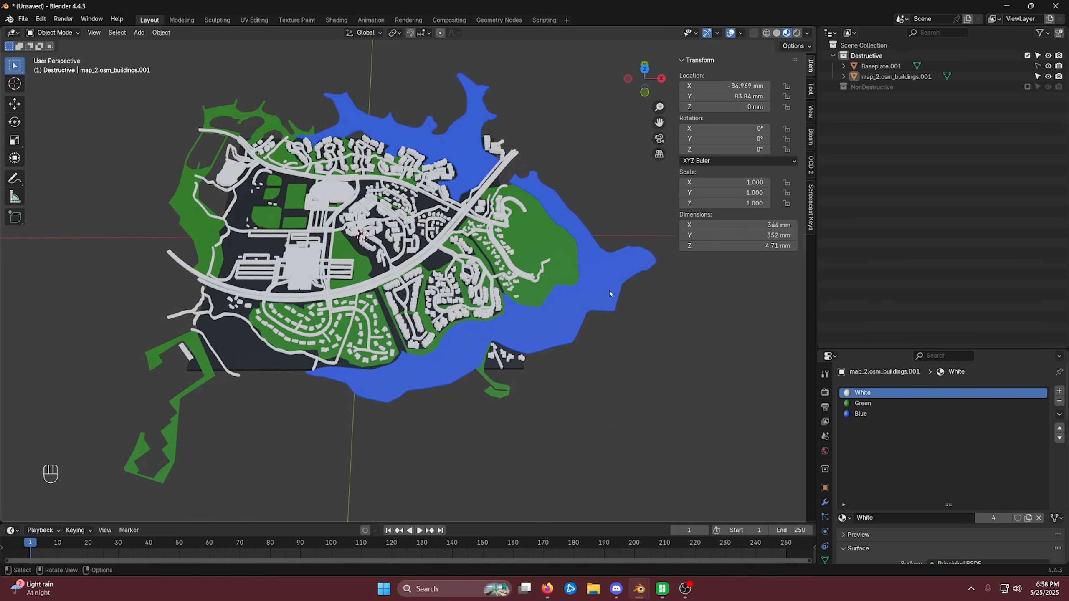
{"action": "mouse_move", "coordinate": [641, 385]}
{"action": "middle_mouse_down"}
{"action": "mouse_move", "coordinate": [630, 404]}
{"action": "mouse_move", "coordinate": [624, 397]}
{"action": "middle_mouse_up"}
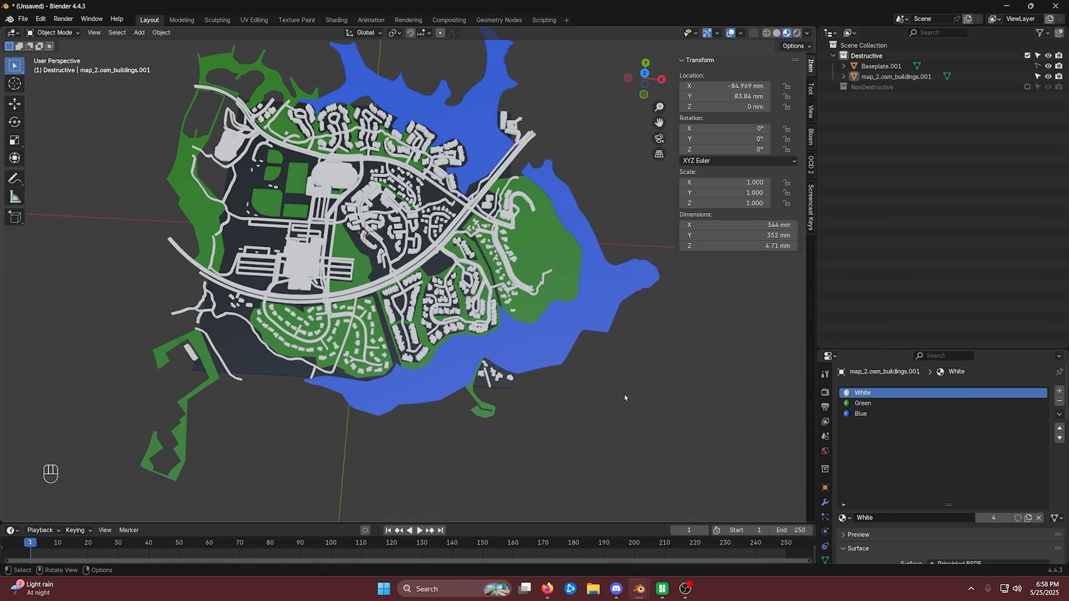
{"action": "left_click", "coordinate": [1038, 77]}
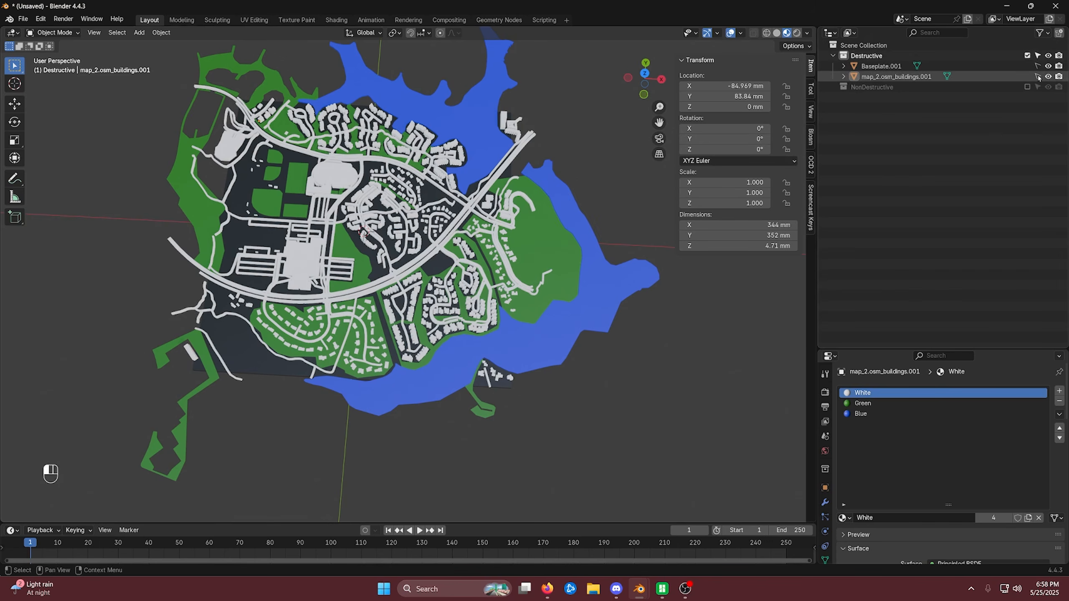
{"action": "left_click", "coordinate": [480, 139]}
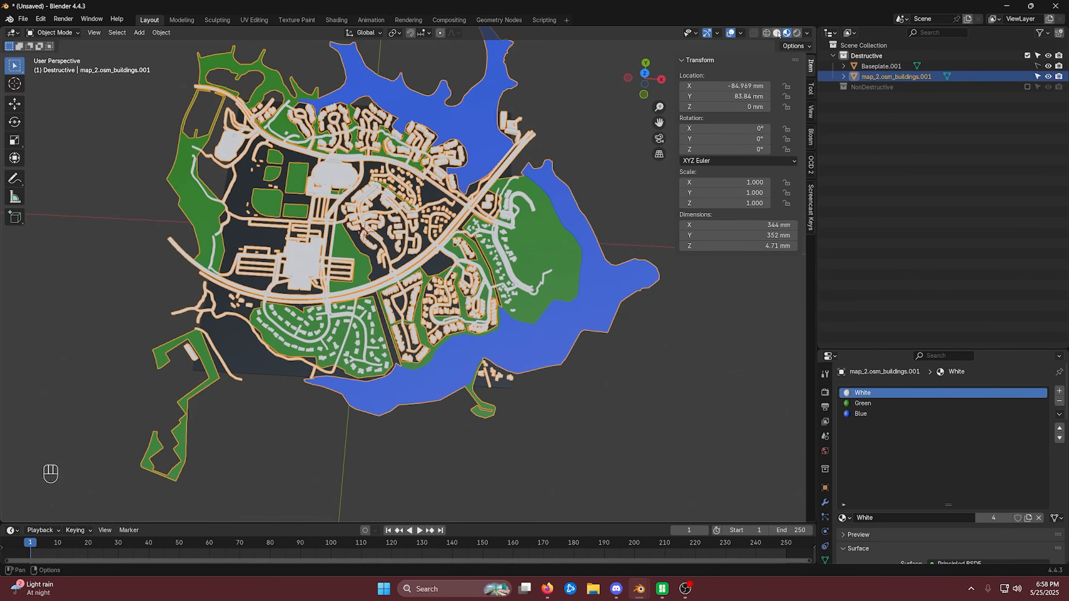
{"action": "left_click", "coordinate": [777, 33]}
{"action": "left_click", "coordinate": [676, 362]}
In top orthographic view, add a cube and scale it down to slightly larger than the whole map
{"action": "middle_click_drag", "start_coordinate": [670, 341], "coordinate": [674, 356]}
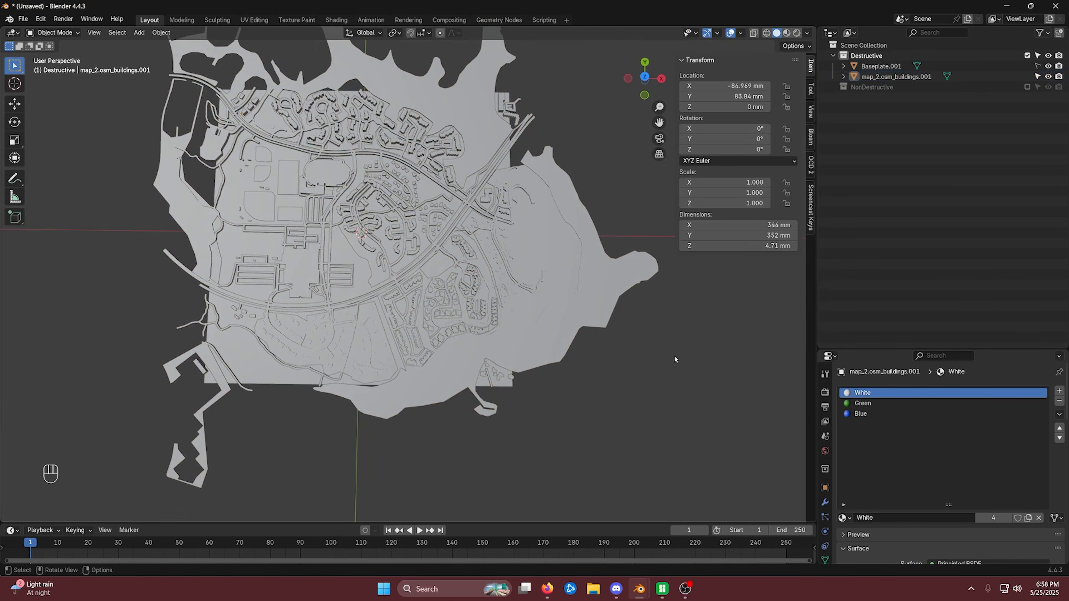
{"action": "key", "text": "KP_7"}
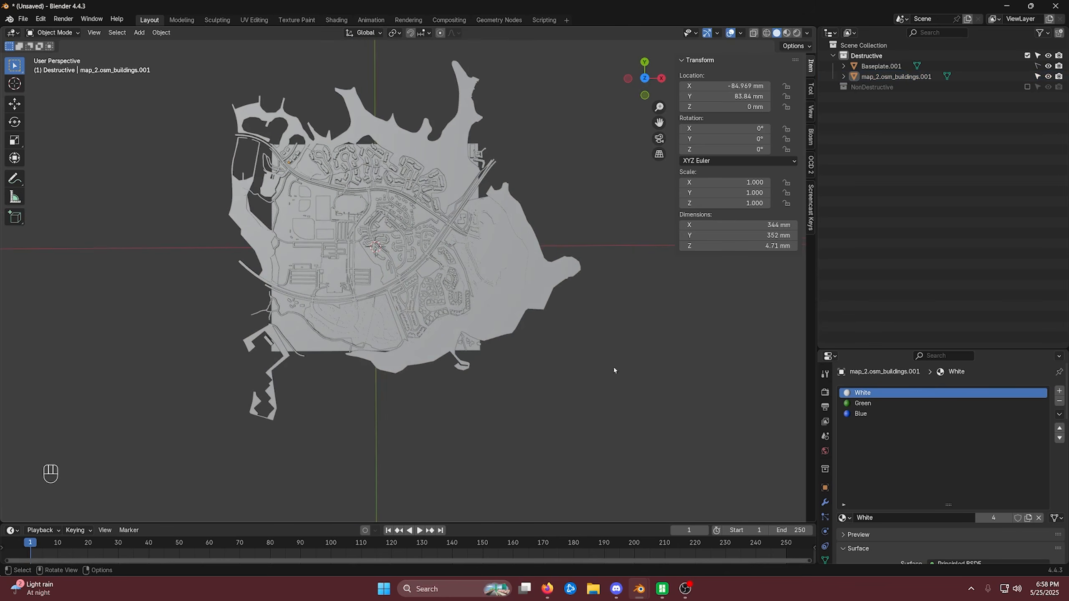
{"action": "left_click", "coordinate": [699, 60]}
{"action": "scroll", "coordinate": [487, 162], "scroll_direction": "down", "scroll_amount": 2}
{"action": "key", "text": "shift+a"}
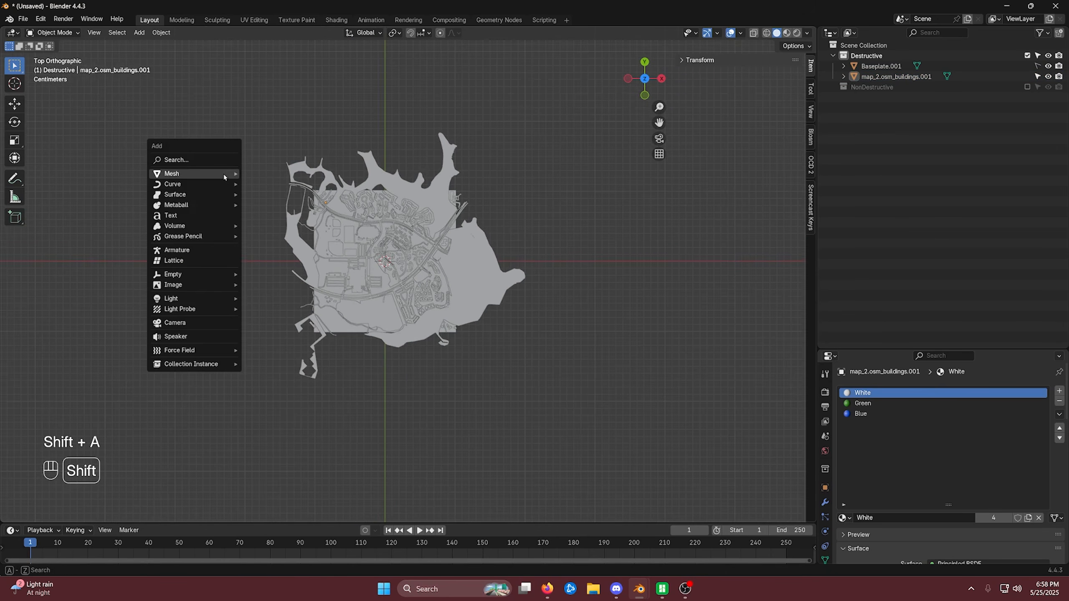
{"action": "mouse_move", "coordinate": [223, 174]}
{"action": "left_click", "coordinate": [267, 186]}
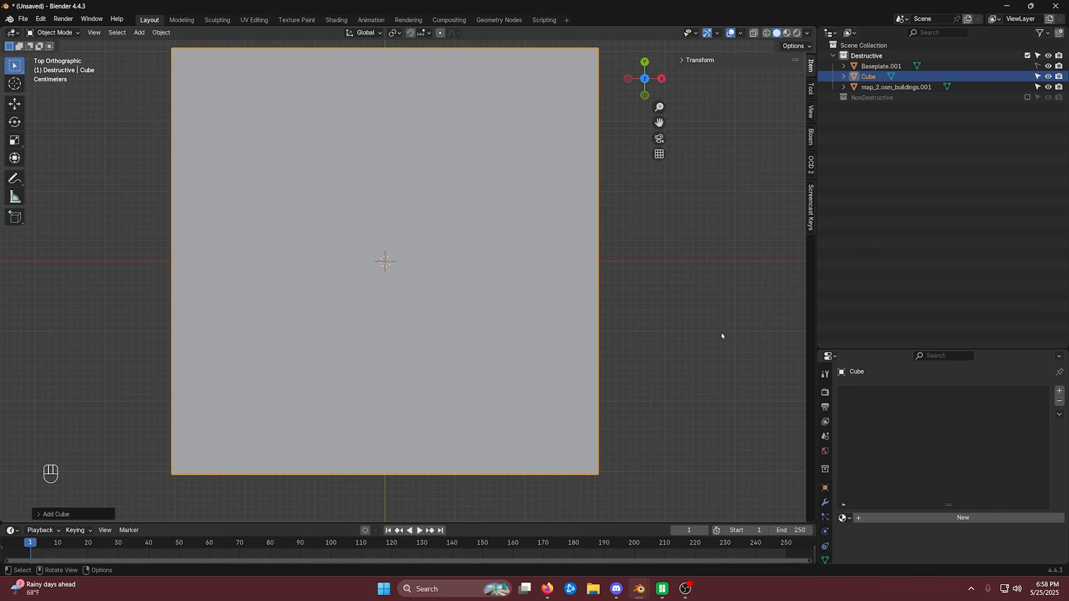
{"action": "key", "text": "s"}
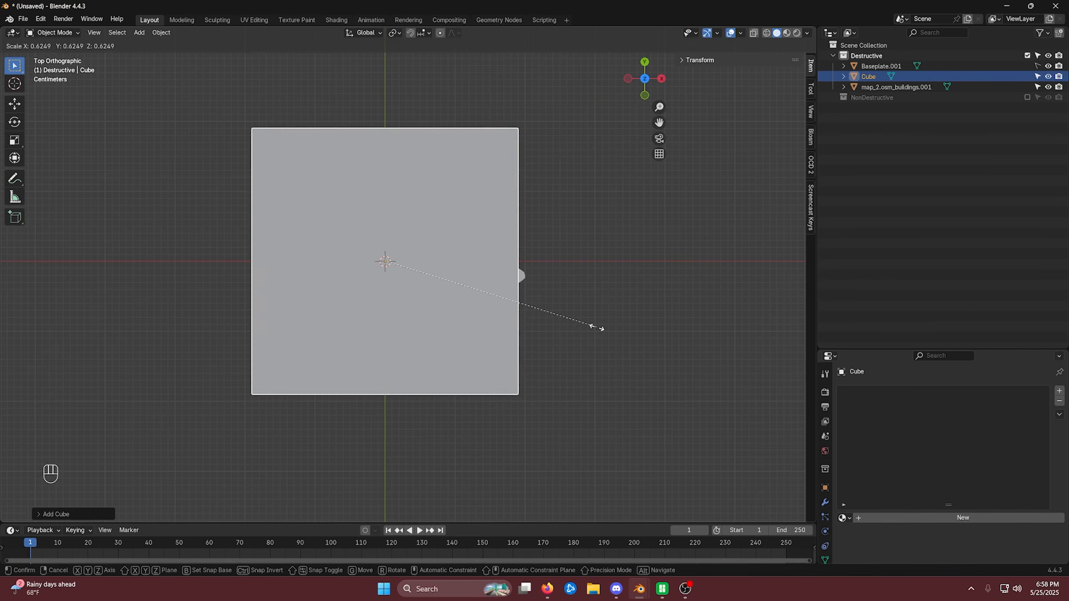
{"action": "left_click", "coordinate": [607, 337]}
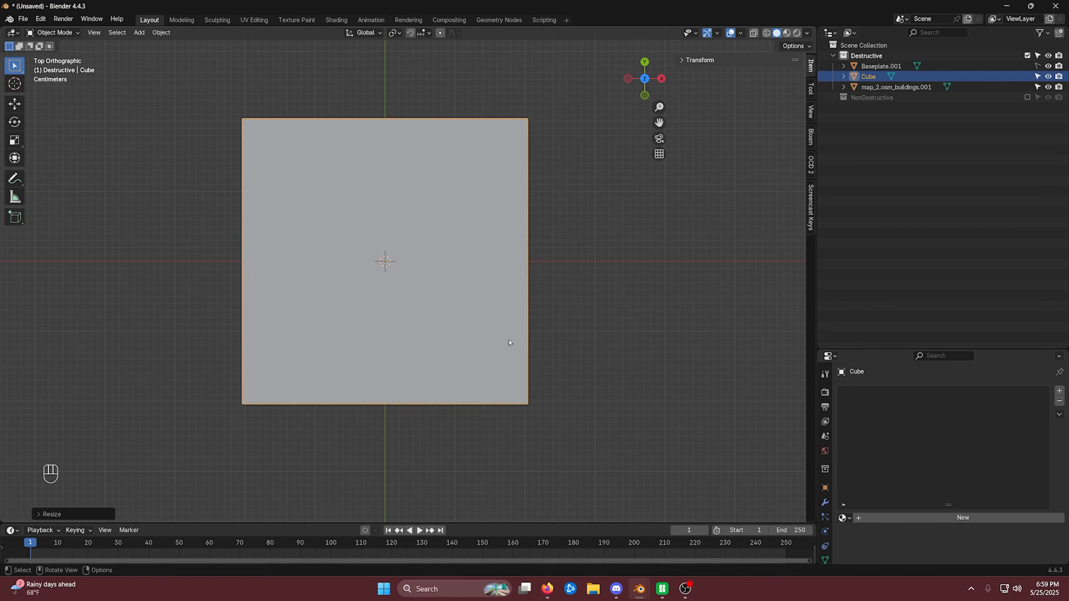
Move the cube about 415 mm along the global X axis so that it sits beside the map
{"action": "key", "text": "g"}
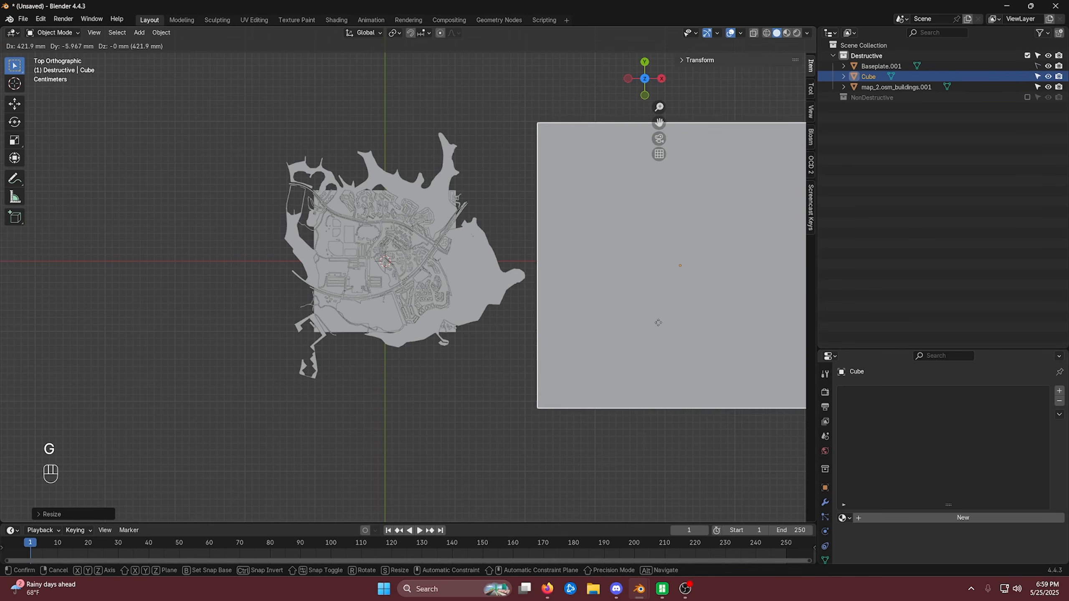
{"action": "key", "text": "x"}
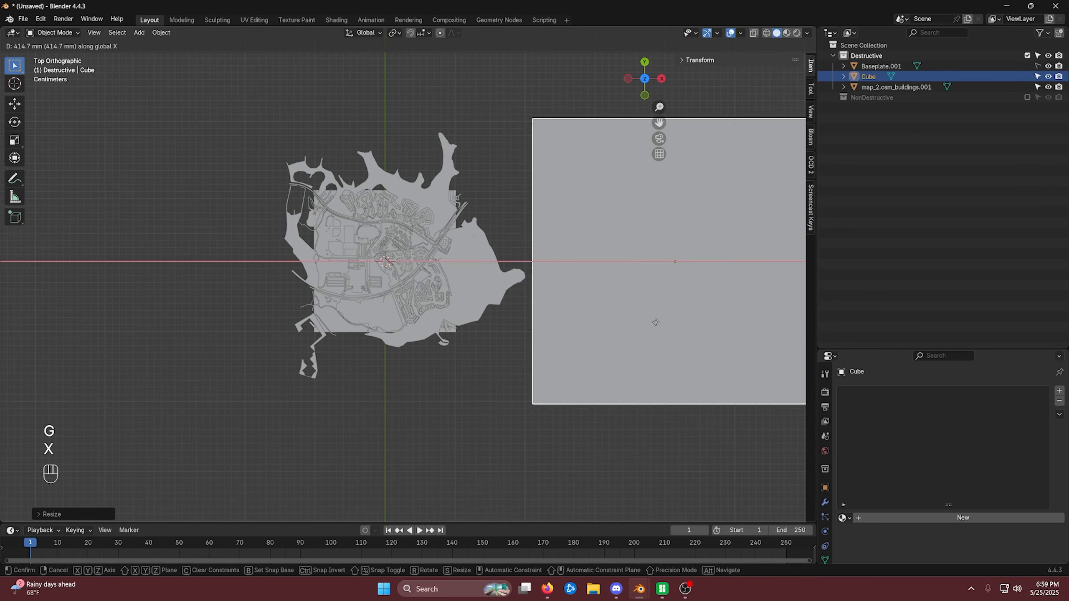
{"action": "left_click", "coordinate": [651, 322]}
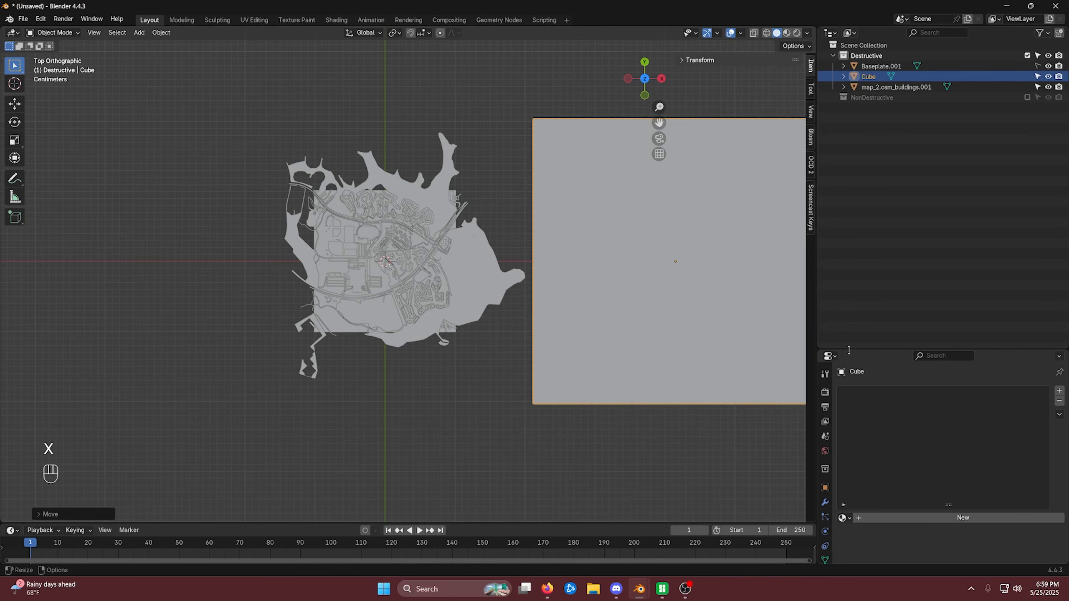
Rename the joined map object to Map and enlarge the properties editor
{"action": "left_click", "coordinate": [483, 274]}
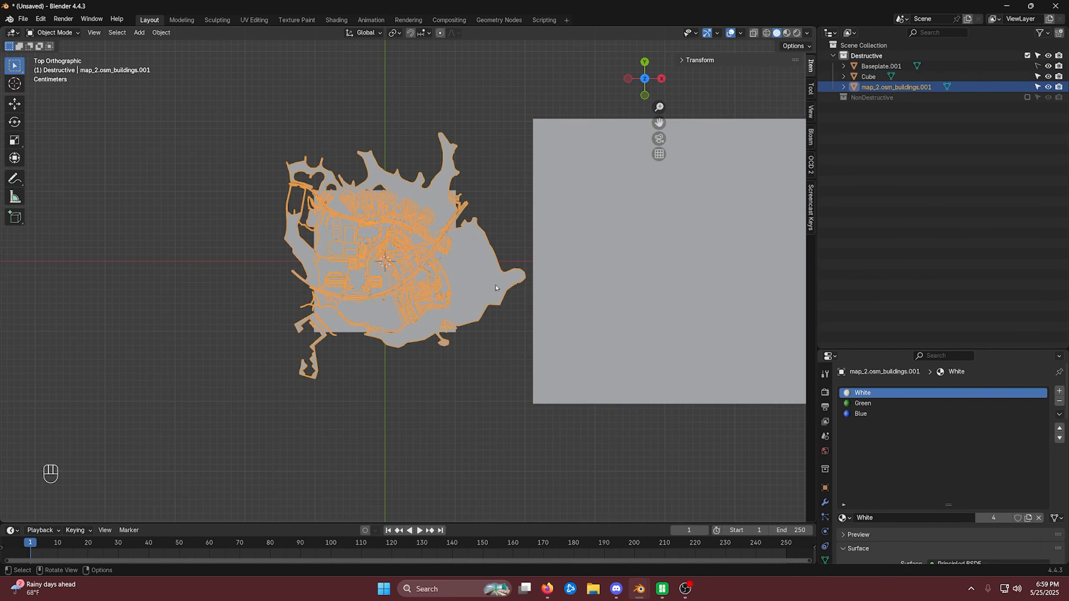
{"action": "double_click", "coordinate": [876, 87]}
{"action": "type", "text": "Map"}
{"action": "key", "text": "Return"}
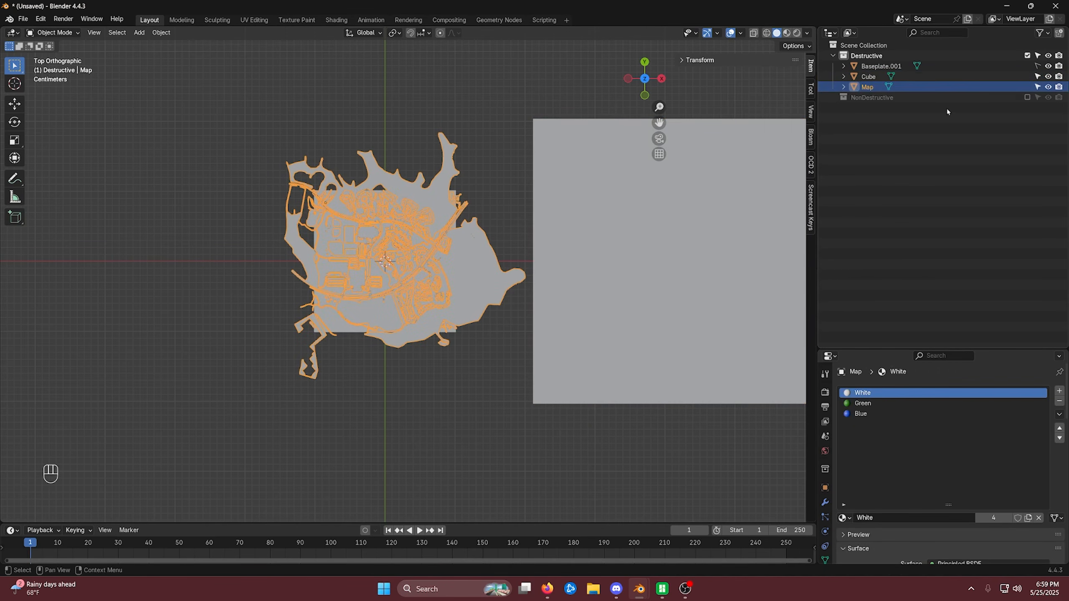
{"action": "left_click_drag", "start_coordinate": [908, 350], "coordinate": [908, 171]}
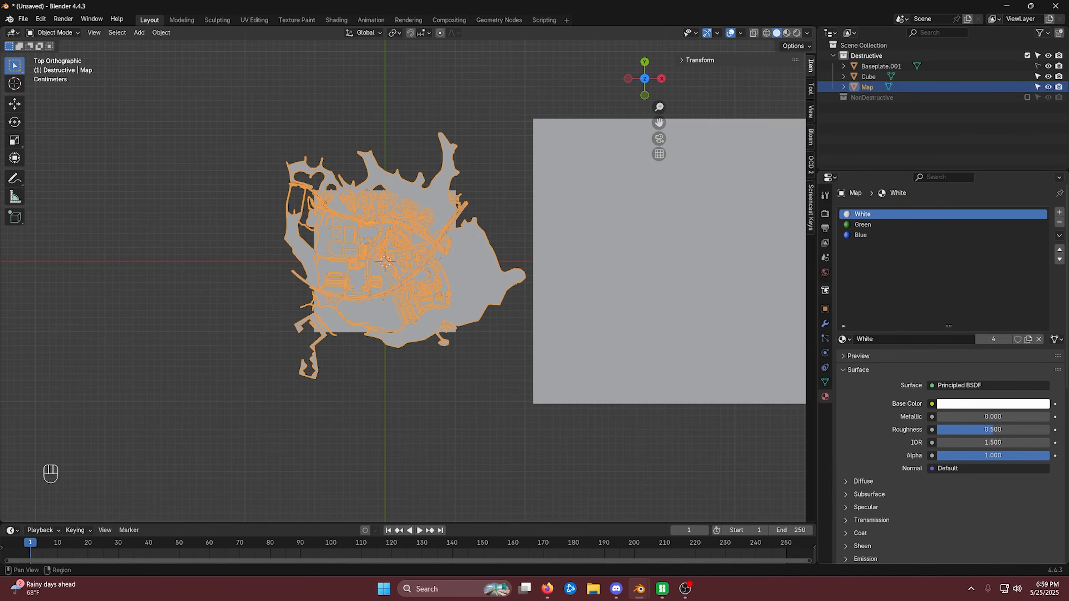
Add a Boolean modifier to the map with the Fast solver and the cube as its Difference object
{"action": "left_click", "coordinate": [825, 324]}
{"action": "left_click", "coordinate": [879, 212]}
{"action": "key", "text": "space"}
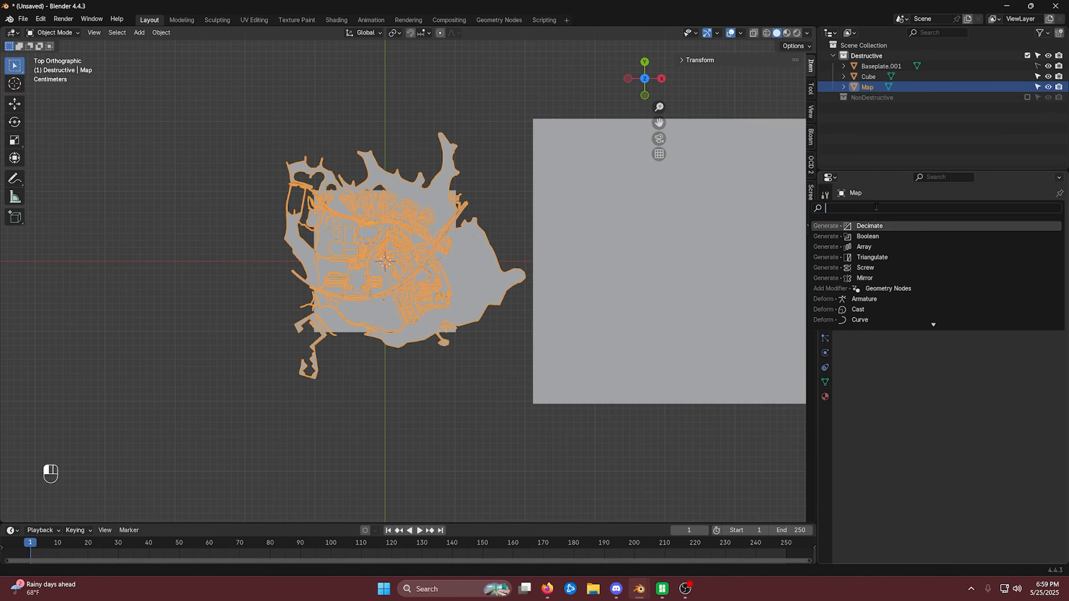
{"action": "left_click", "coordinate": [875, 236]}
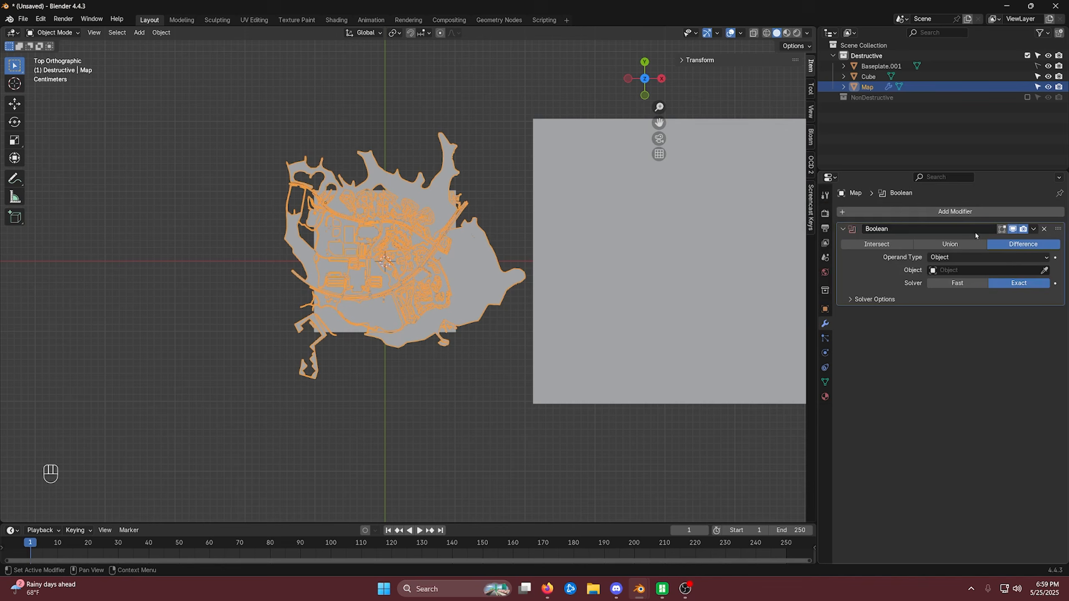
{"action": "left_click", "coordinate": [966, 288]}
{"action": "left_click", "coordinate": [1044, 274]}
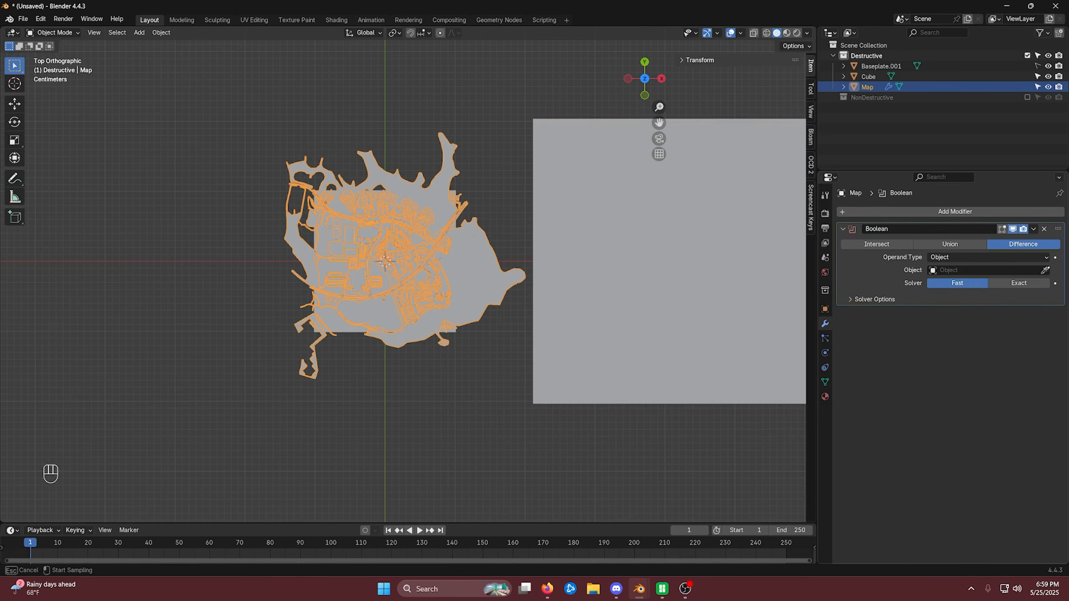
{"action": "left_click", "coordinate": [596, 217]}
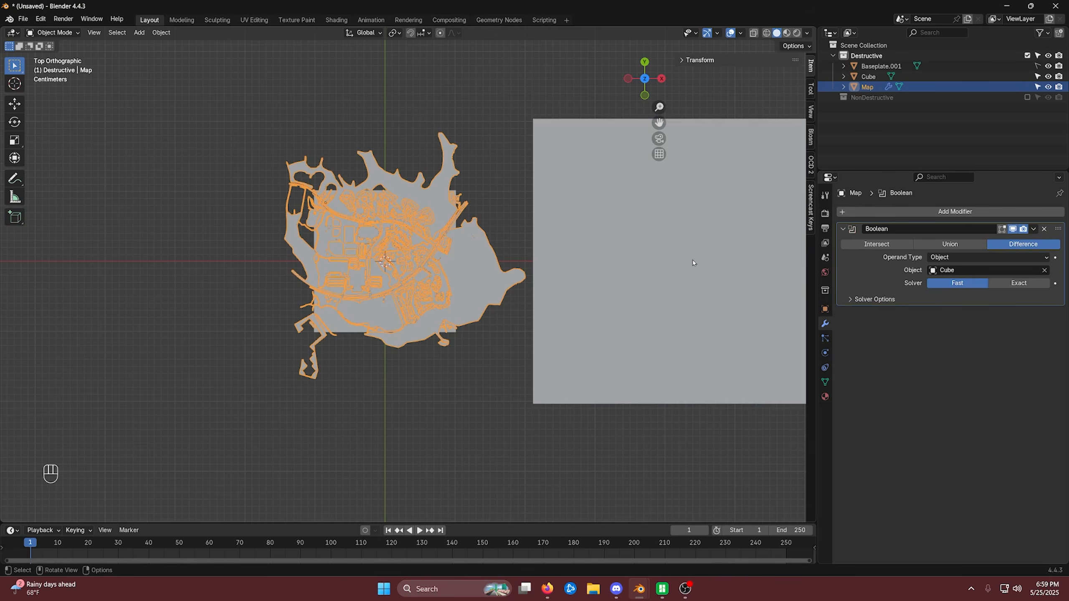
{"action": "left_click", "coordinate": [678, 259]}
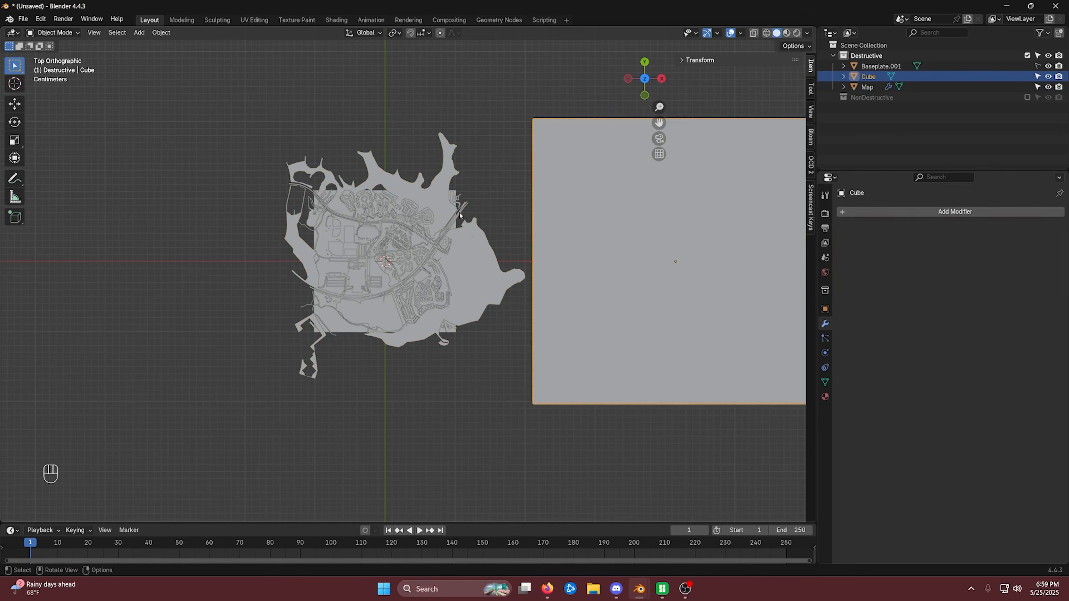
{"action": "left_click", "coordinate": [766, 33]}
{"action": "left_click", "coordinate": [660, 306]}
{"action": "left_click", "coordinate": [645, 249]}
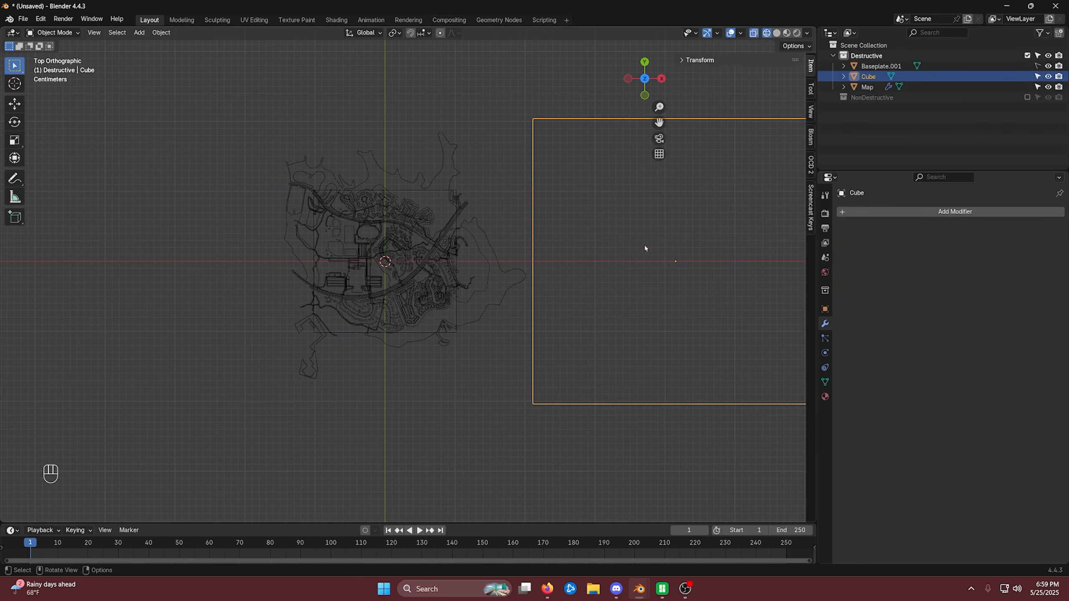
{"action": "key", "text": "g"}
{"action": "key", "text": "x"}
{"action": "key", "text": "x"}
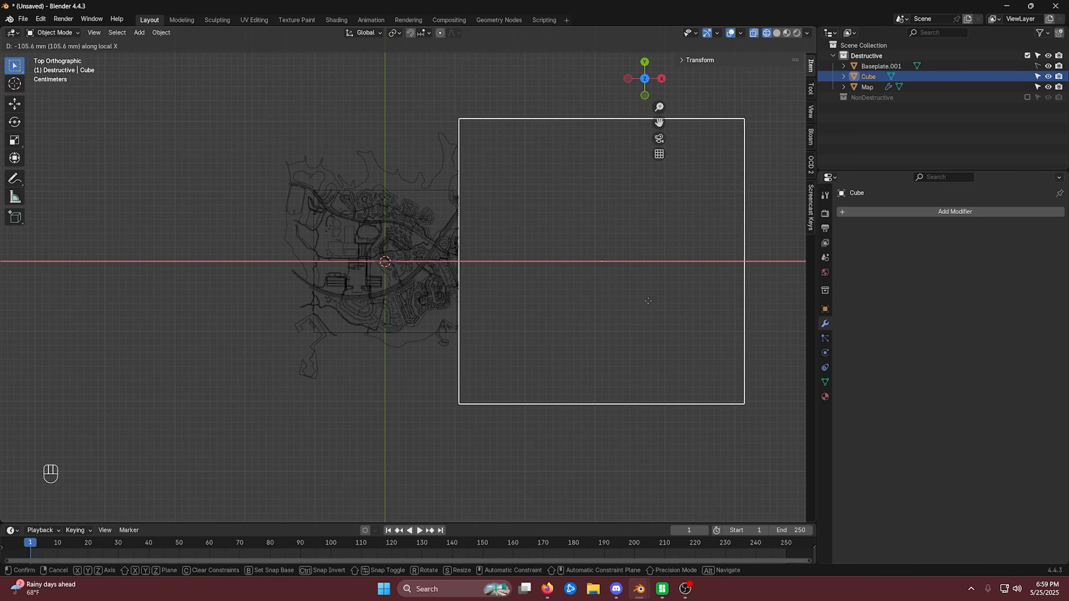
{"action": "left_click", "coordinate": [683, 308]}
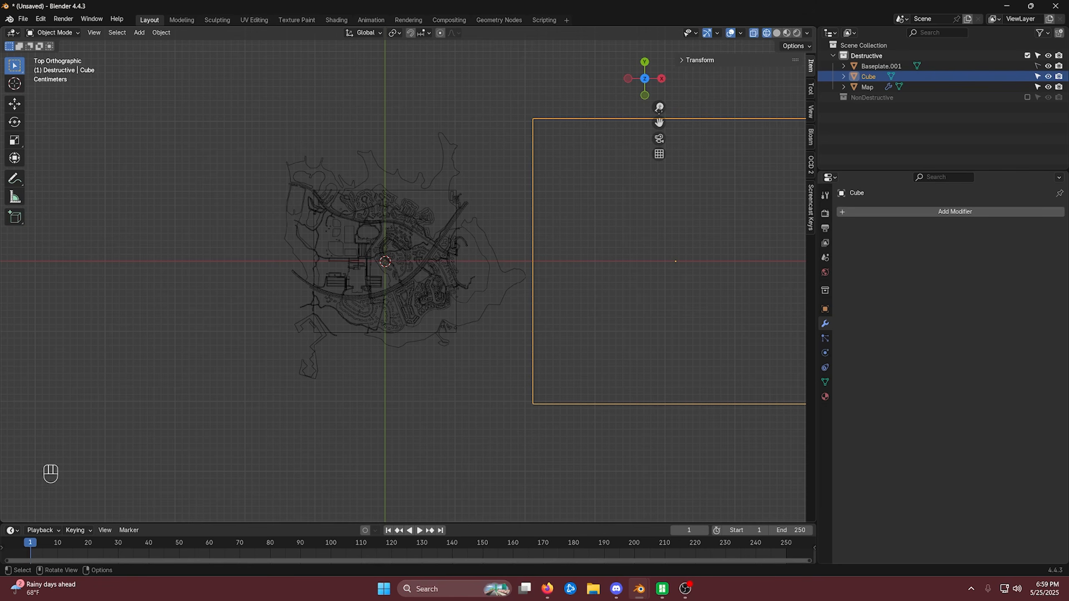
{"action": "left_click", "coordinate": [777, 33]}
Select the cube's face nearest the map in Edit Mode and snap the 3D cursor to it
{"action": "mouse_move", "coordinate": [657, 177]}
{"action": "middle_mouse_down"}
{"action": "mouse_move", "coordinate": [589, 240]}
{"action": "mouse_move", "coordinate": [441, 285]}
{"action": "mouse_move", "coordinate": [397, 224]}
{"action": "middle_mouse_up"}
{"action": "key", "text": "Tab"}
{"action": "key", "text": "3"}
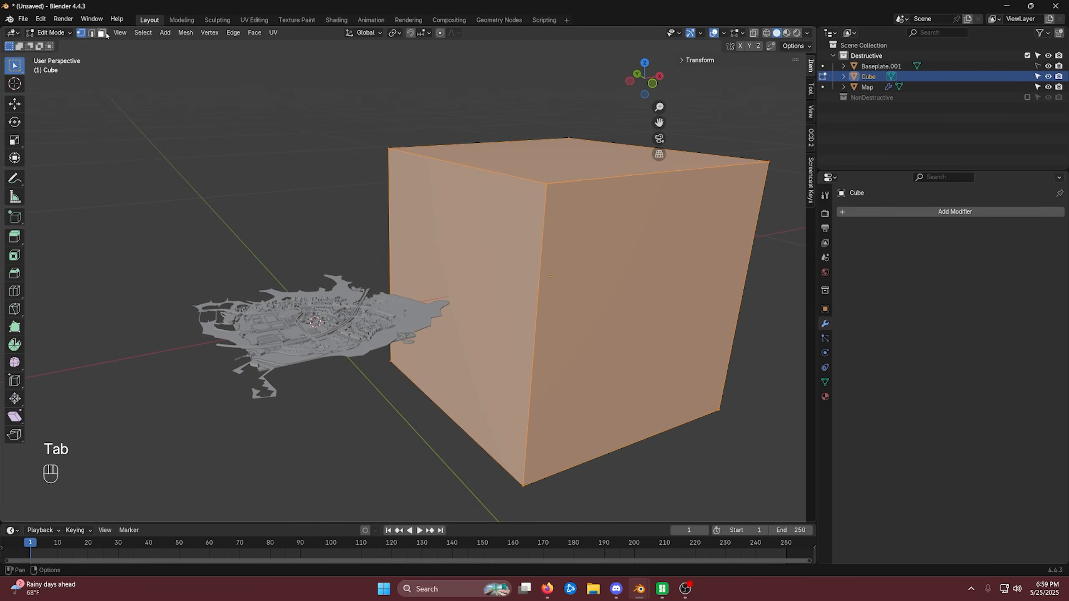
{"action": "left_click", "coordinate": [463, 260]}
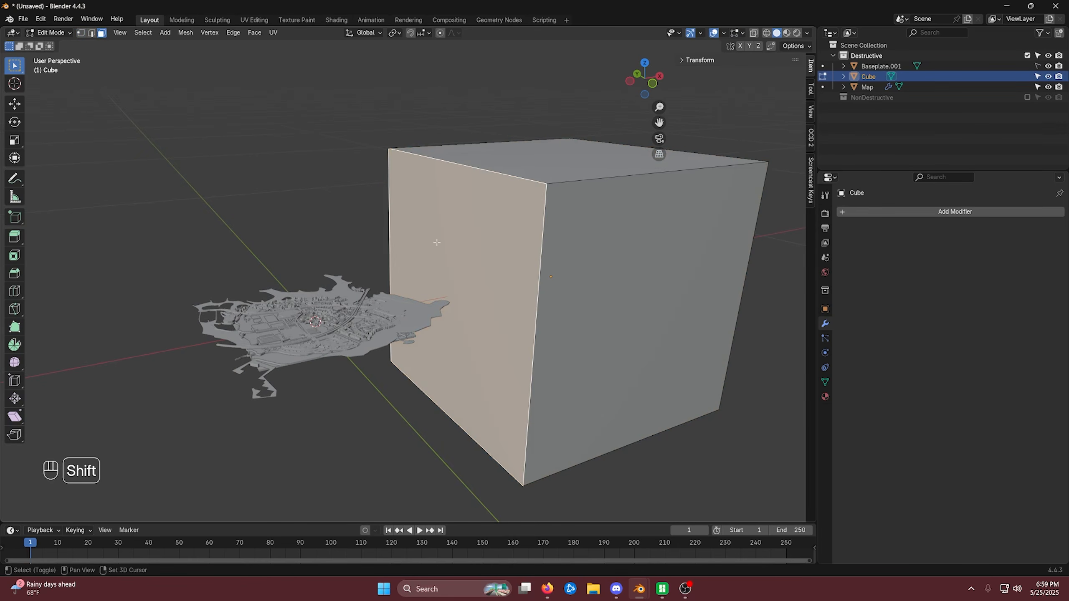
{"action": "key", "text": "shift+s"}
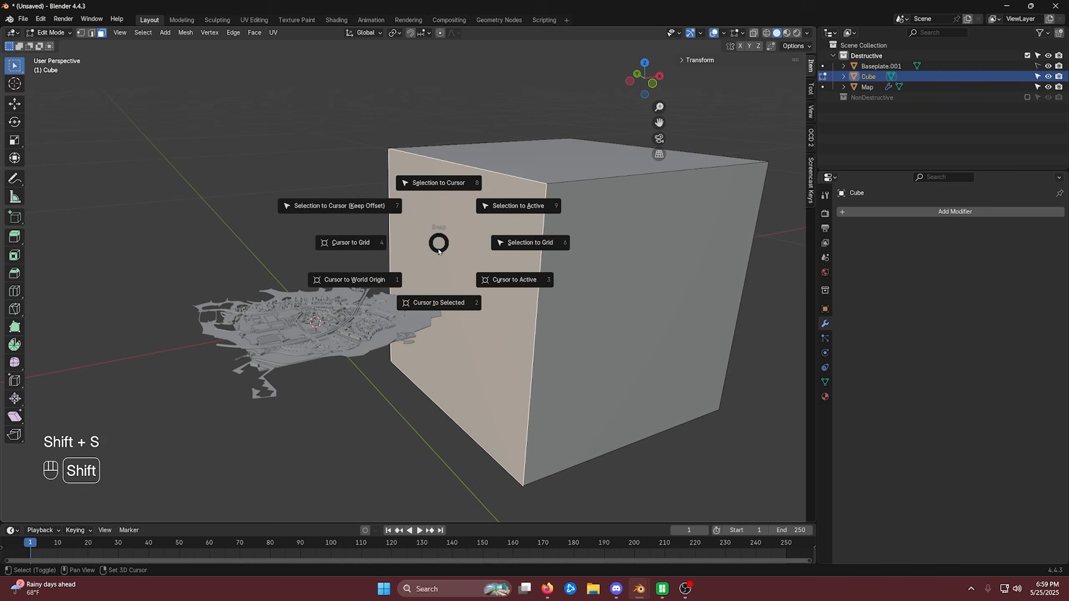
{"action": "left_click", "coordinate": [436, 303]}
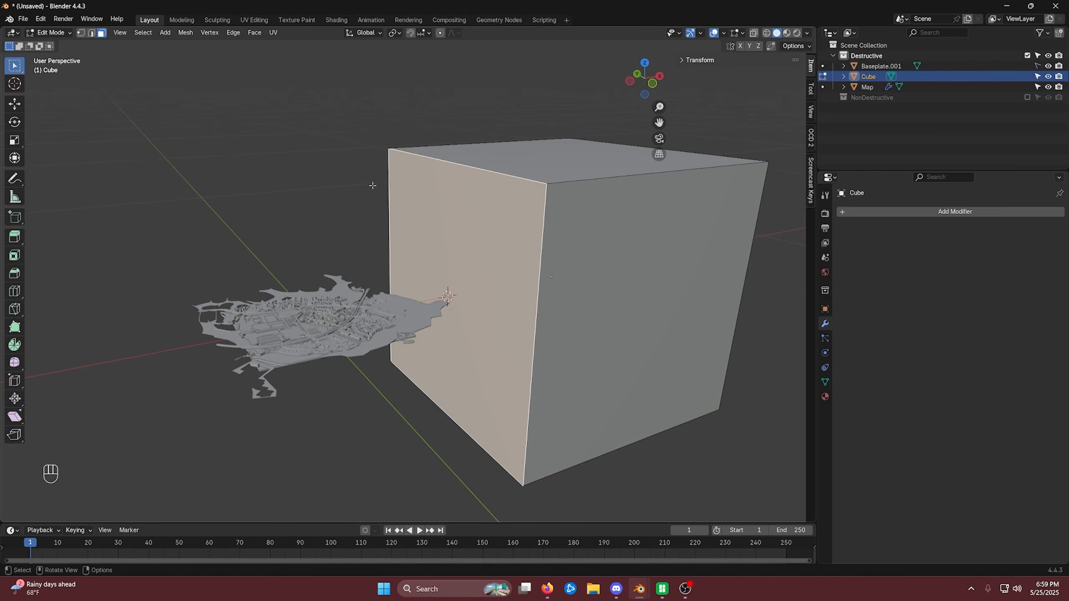
Return to Object Mode and set the cube's origin to the 3D cursor
{"action": "key", "text": "Tab"}
{"action": "left_click", "coordinate": [158, 34]}
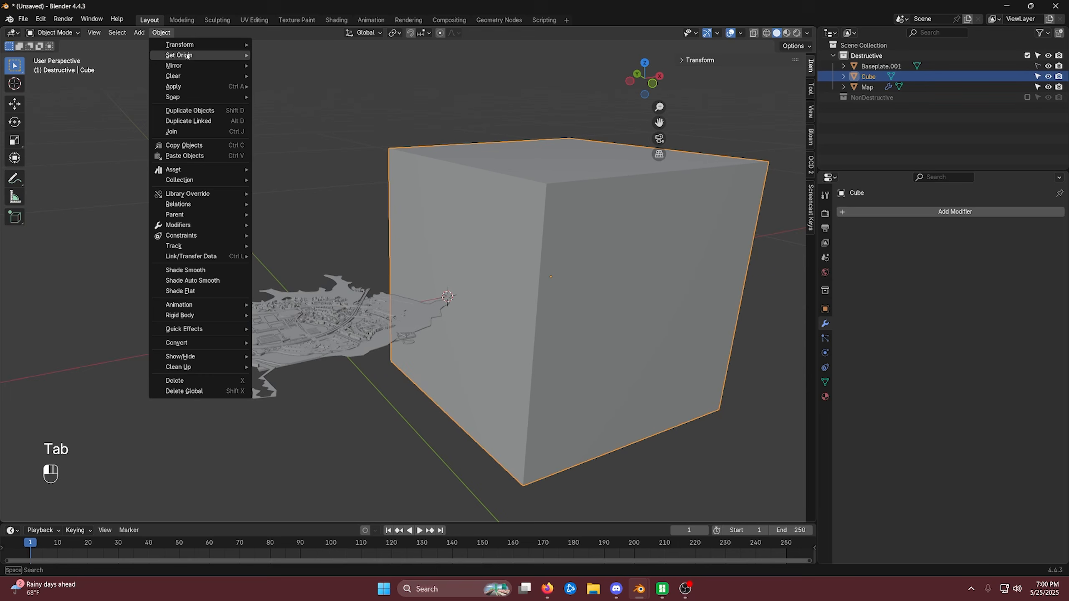
{"action": "mouse_move", "coordinate": [189, 57]}
{"action": "left_click", "coordinate": [324, 78]}
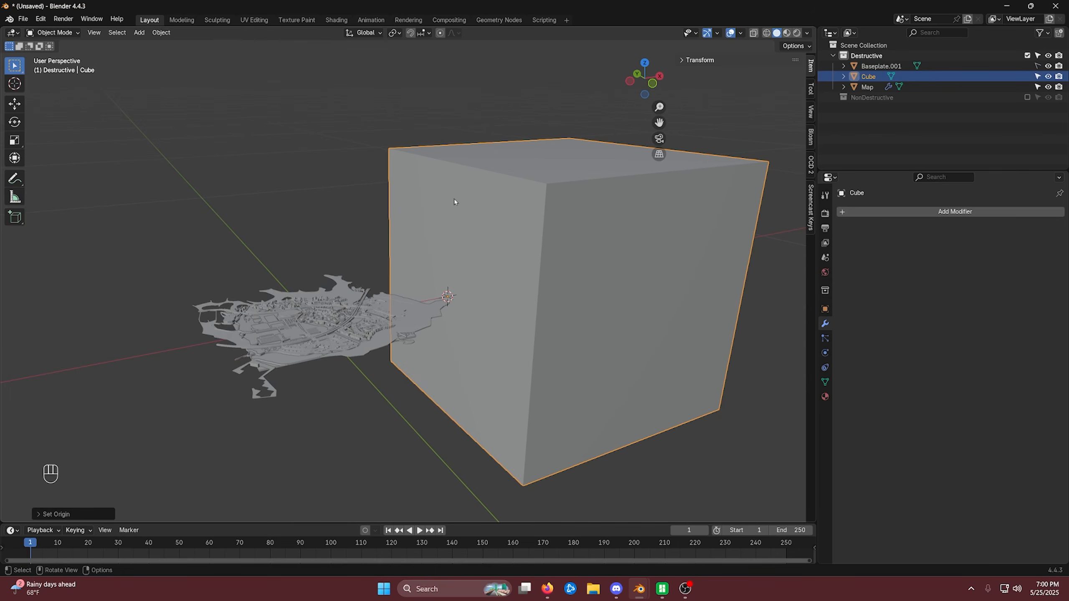
Set the cube's X location to 8 in
{"action": "middle_click_drag", "start_coordinate": [454, 198], "coordinate": [446, 219], "text": "shift"}
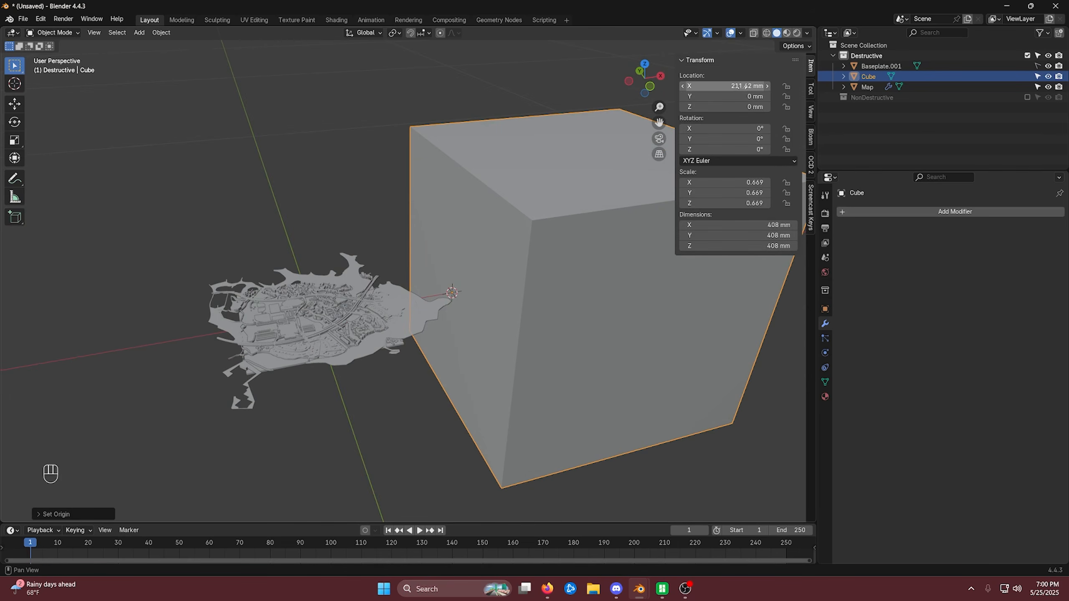
{"action": "left_click", "coordinate": [753, 87]}
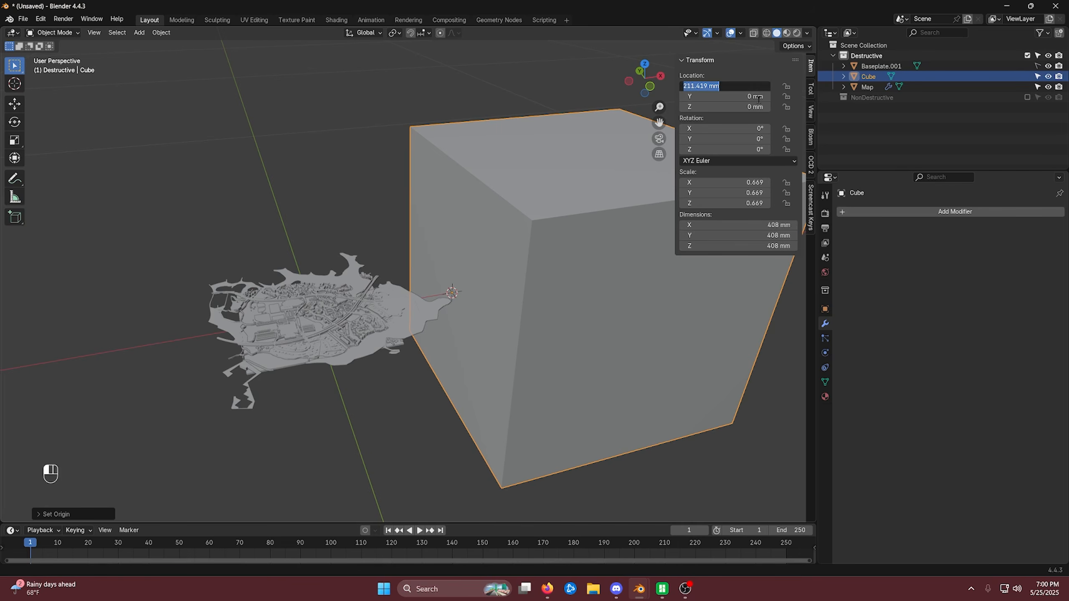
{"action": "type", "text": "8in"}
{"action": "key", "text": "Return"}
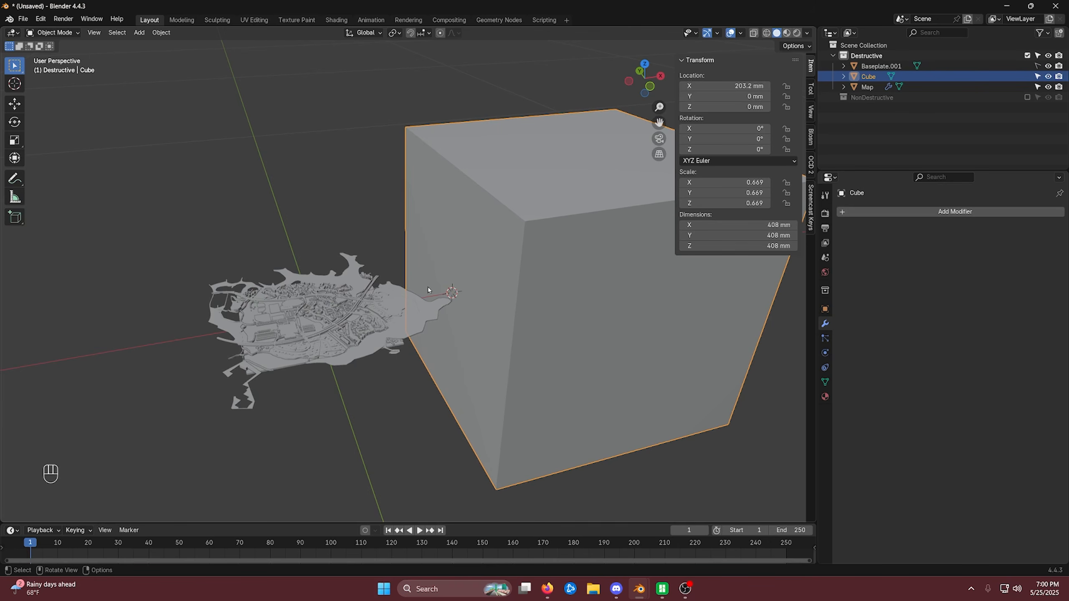
Set the cube's X location to 4 in
{"action": "middle_click_drag", "start_coordinate": [415, 329], "coordinate": [518, 274]}
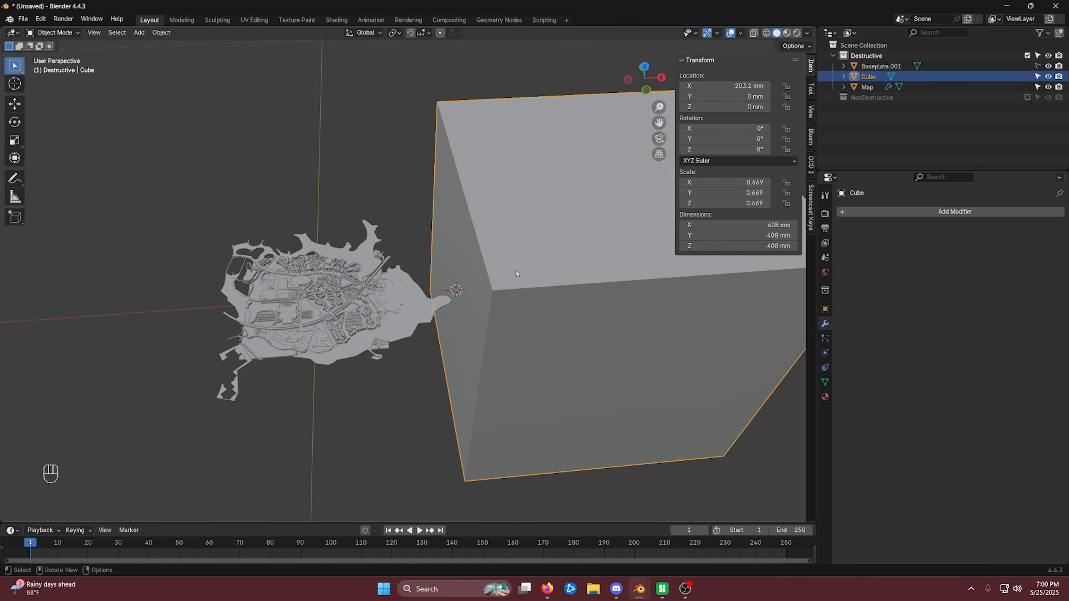
{"action": "left_click", "coordinate": [729, 87]}
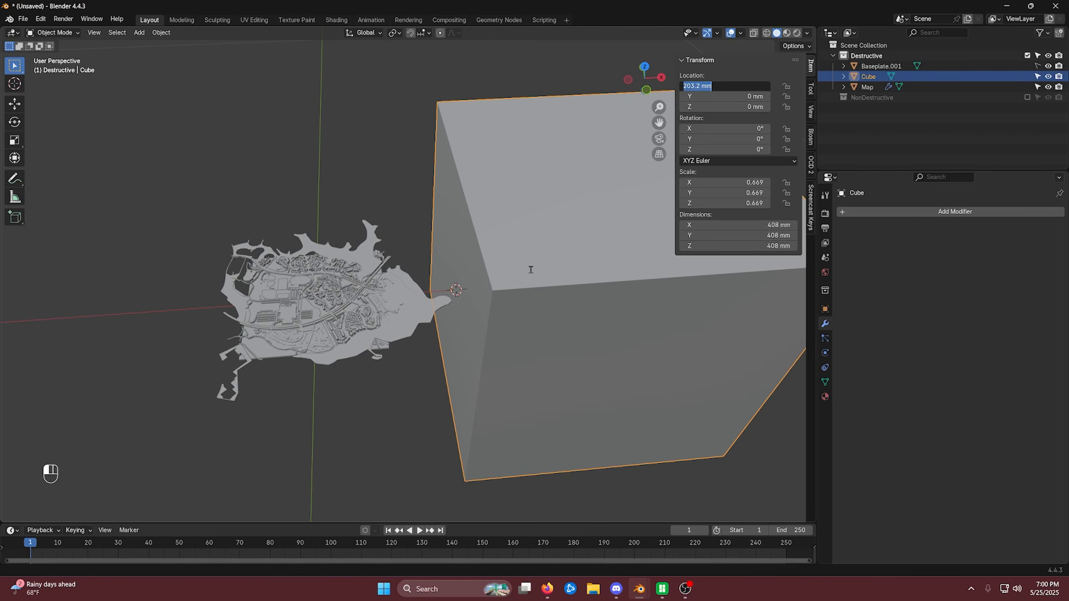
{"action": "left_click", "coordinate": [334, 198]}
{"action": "middle_click_drag", "start_coordinate": [334, 198], "coordinate": [344, 233]}
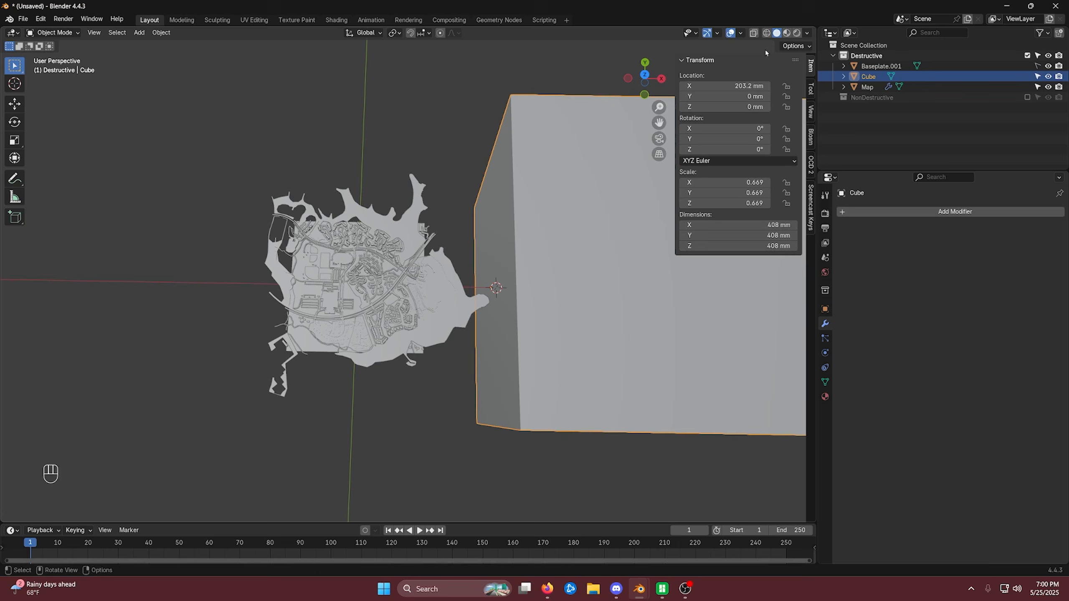
{"action": "left_click", "coordinate": [747, 90]}
{"action": "type", "text": "4in"}
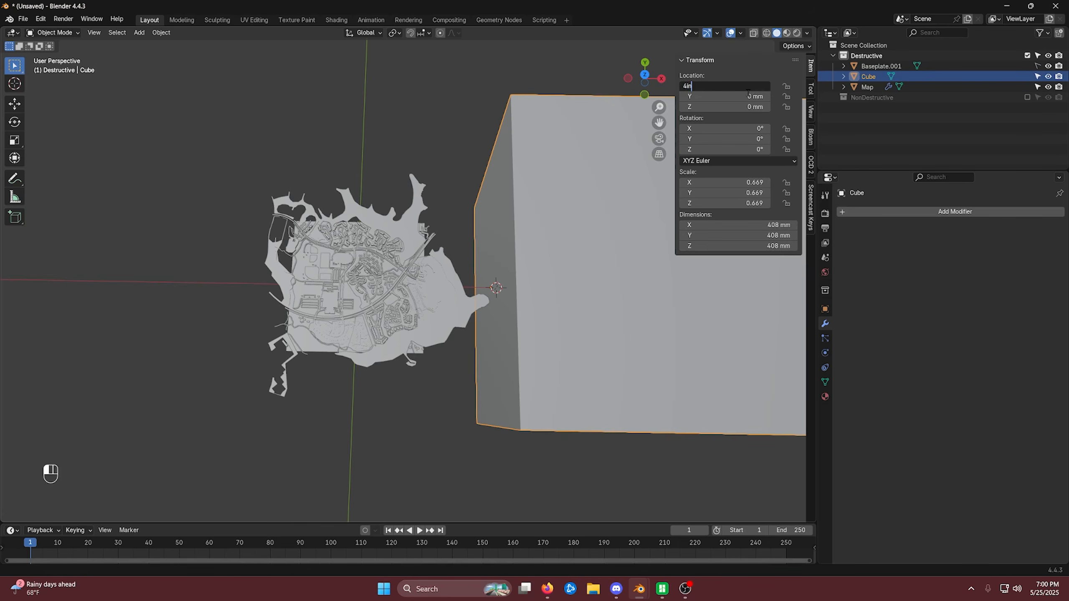
{"action": "key", "text": "Return"}
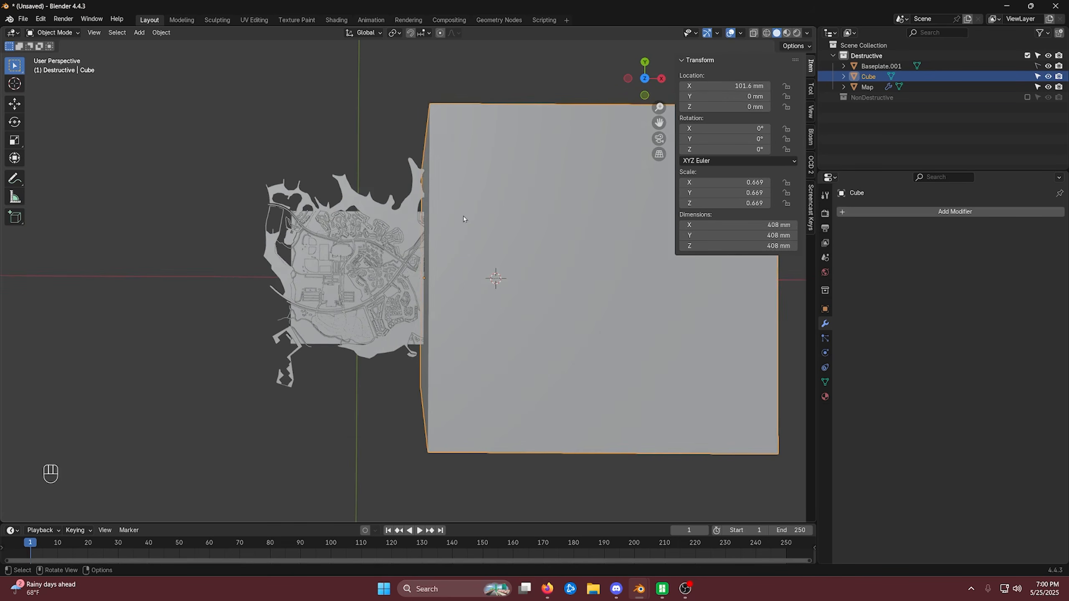
Subtract 6 mm from the cube's X location, placing its cutting face at 95.6 mm
{"action": "key", "text": "KP_7"}
{"action": "scroll", "coordinate": [405, 278], "scroll_direction": "up", "scroll_amount": 8}
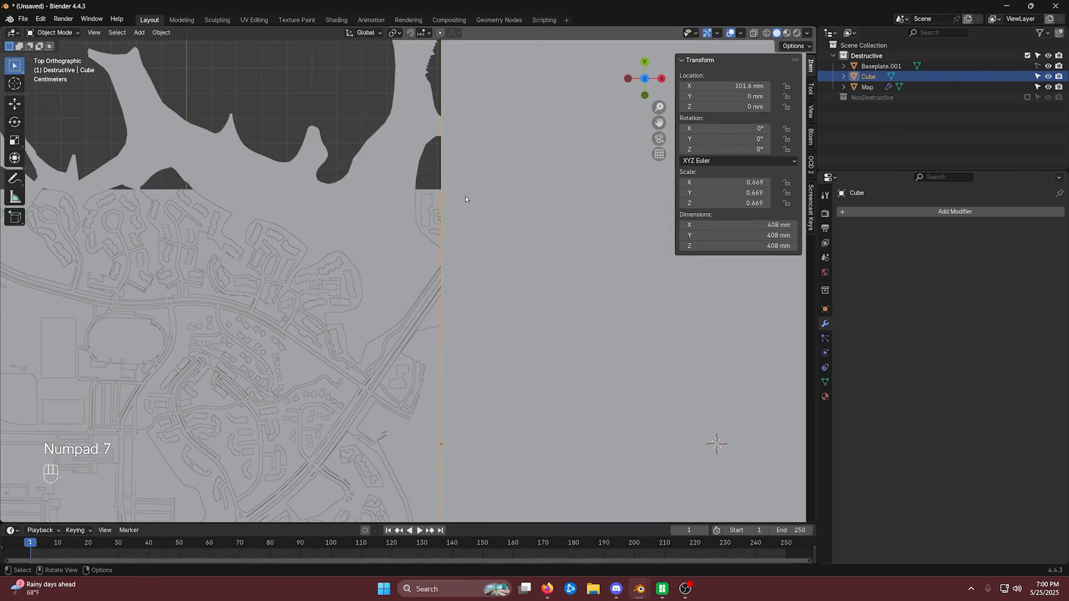
{"action": "scroll", "coordinate": [406, 278], "scroll_direction": "down", "scroll_amount": 2}
{"action": "left_click", "coordinate": [728, 85]}
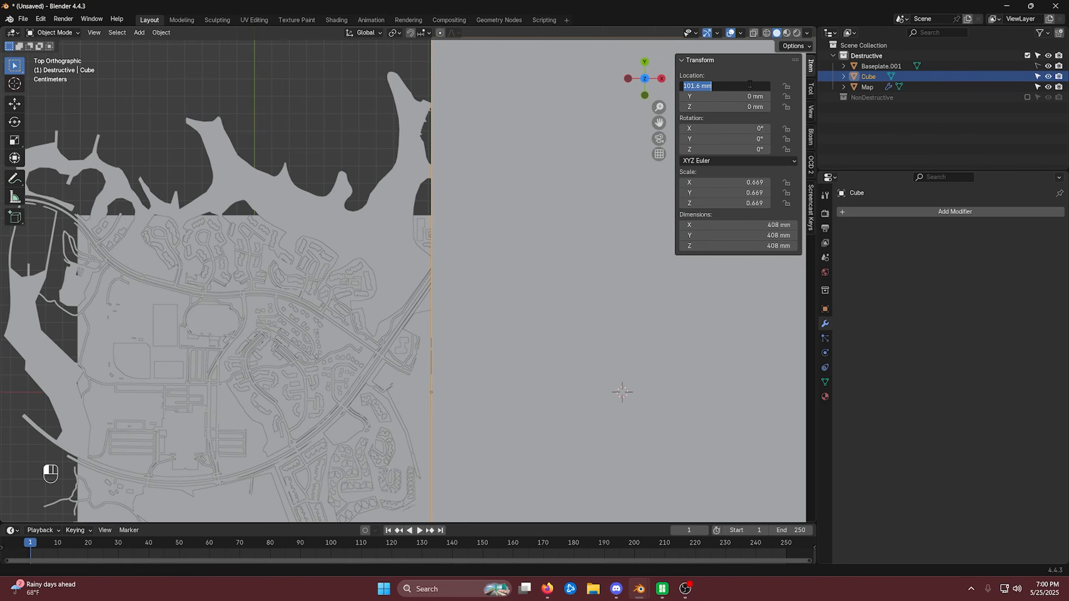
{"action": "key", "text": "End"}
{"action": "type", "text": "-6"}
{"action": "key", "text": "BackSpace"}
{"action": "key", "text": "BackSpace"}
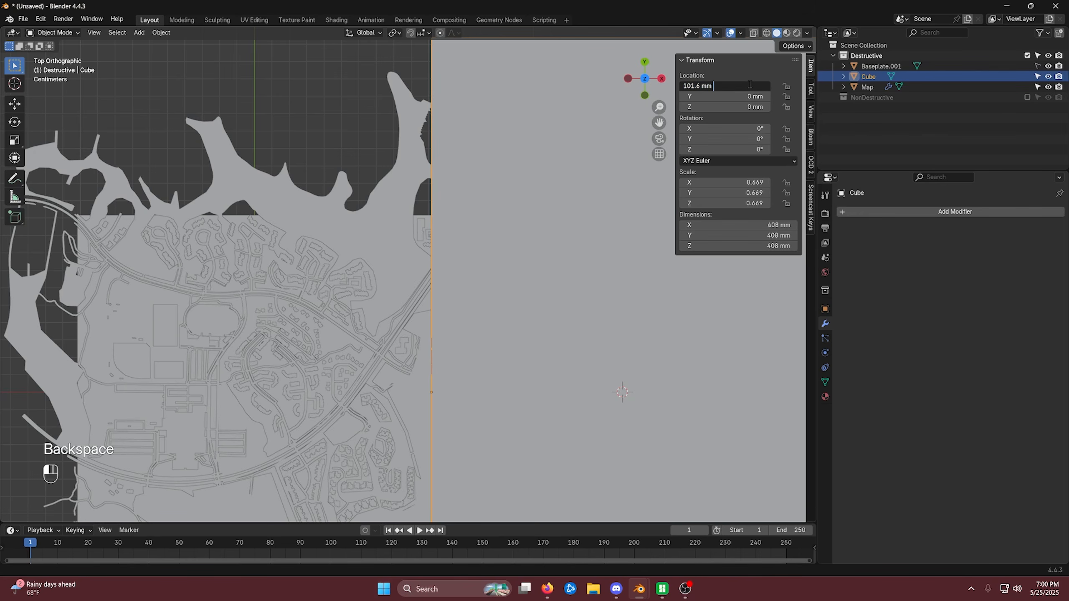
{"action": "type", "text": "6"}
{"action": "key", "text": "Return"}
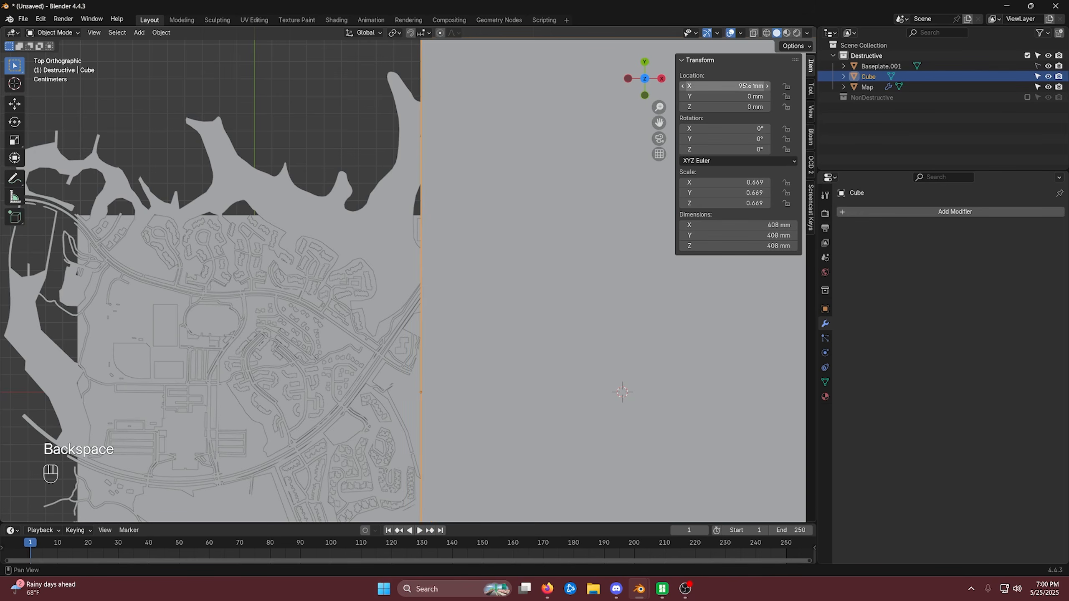
Reset the cube's X location to 101.6 mm and subtract 6 mm from it again
{"action": "scroll", "coordinate": [383, 186], "scroll_direction": "down", "scroll_amount": 3}
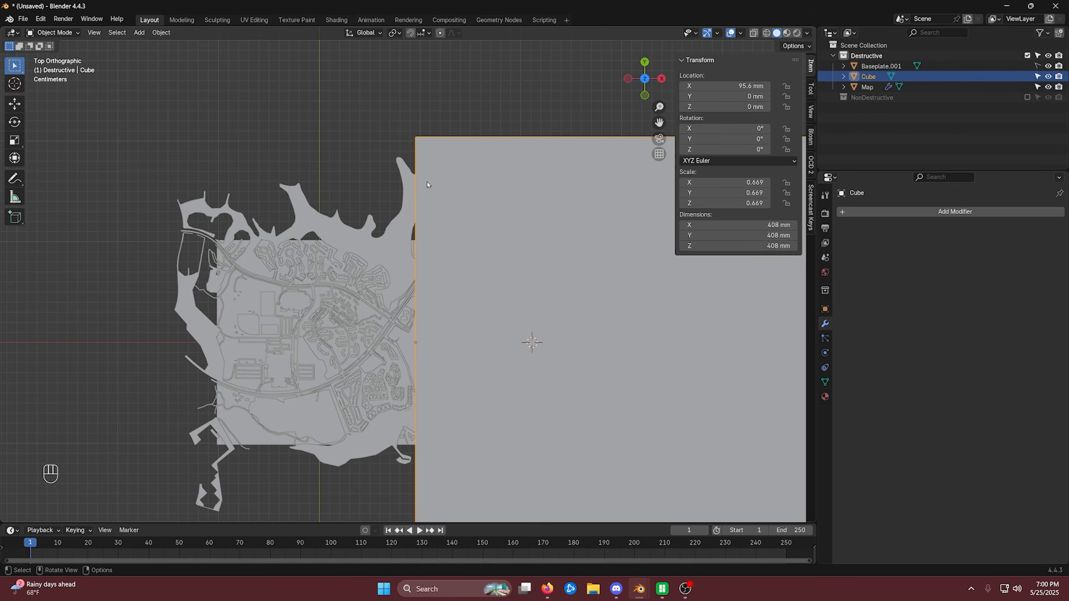
{"action": "left_click", "coordinate": [748, 85]}
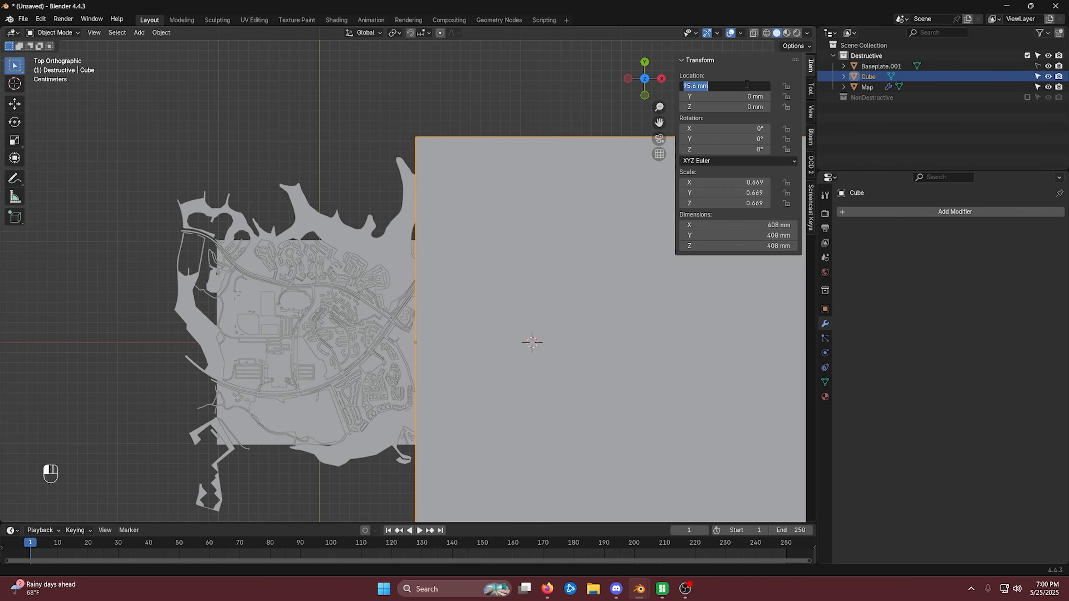
{"action": "type", "text": "101.6"}
{"action": "key", "text": "Return"}
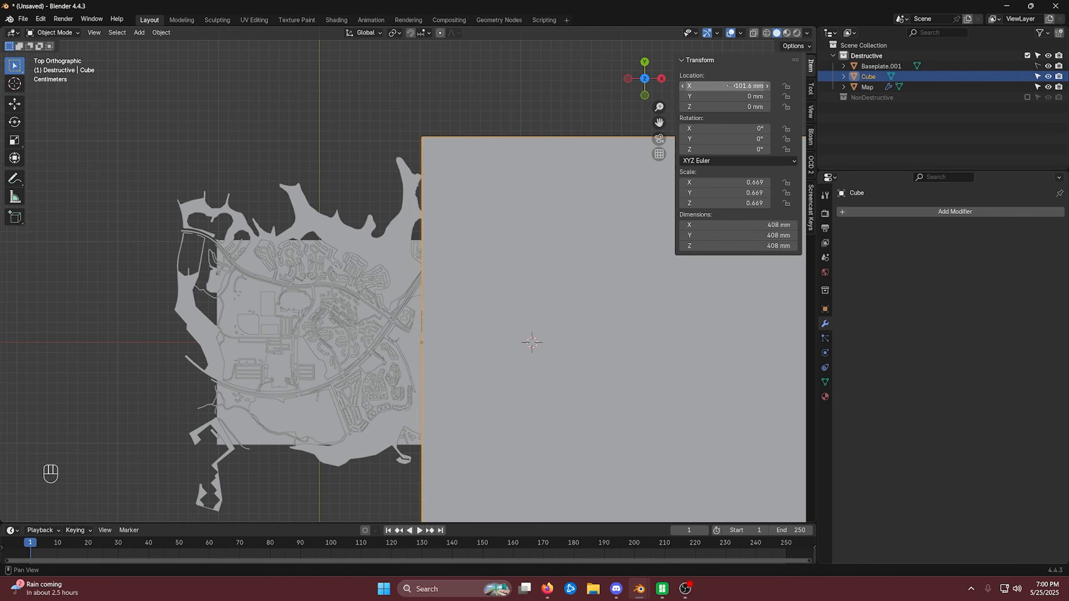
{"action": "left_click", "coordinate": [733, 86]}
{"action": "type", "text": "-6"}
{"action": "key", "text": "Return"}
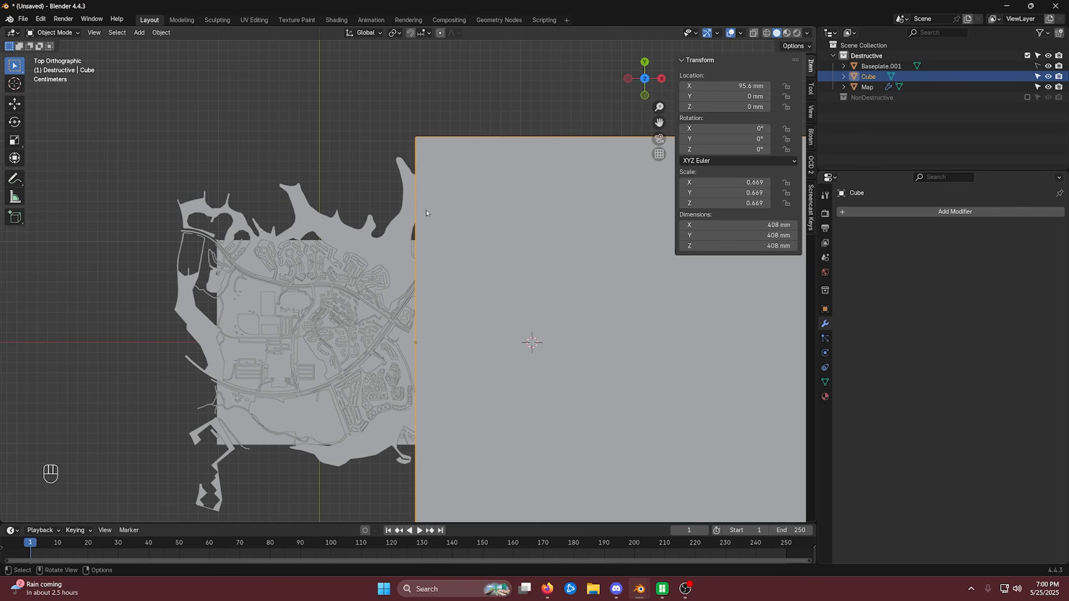
Duplicate the map's Boolean modifier three times, making four Difference Booleans in total
{"action": "left_click", "coordinate": [412, 216]}
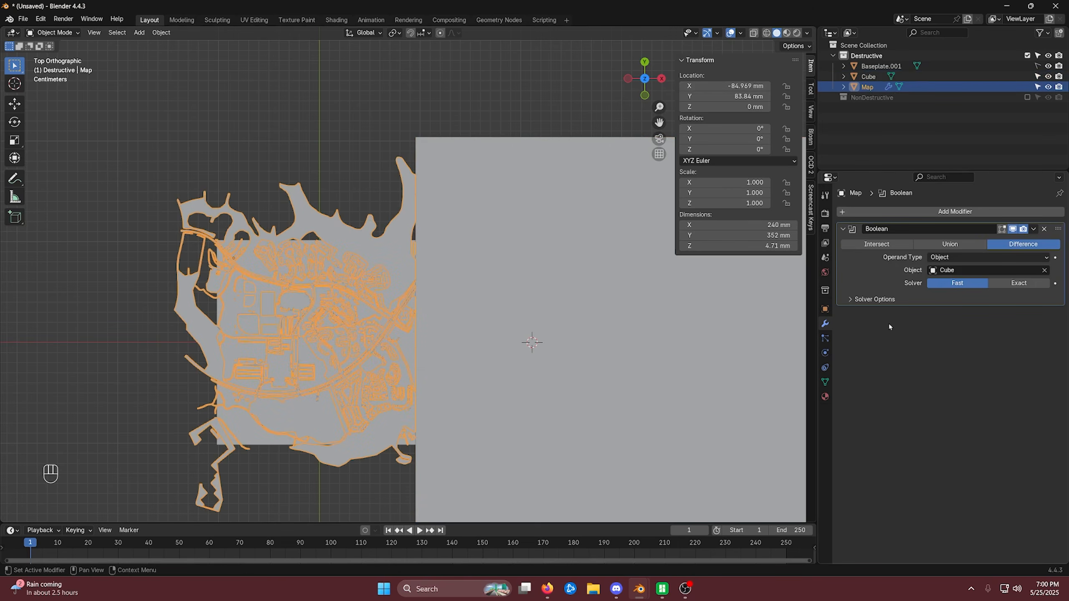
{"action": "key", "text": "shift"}
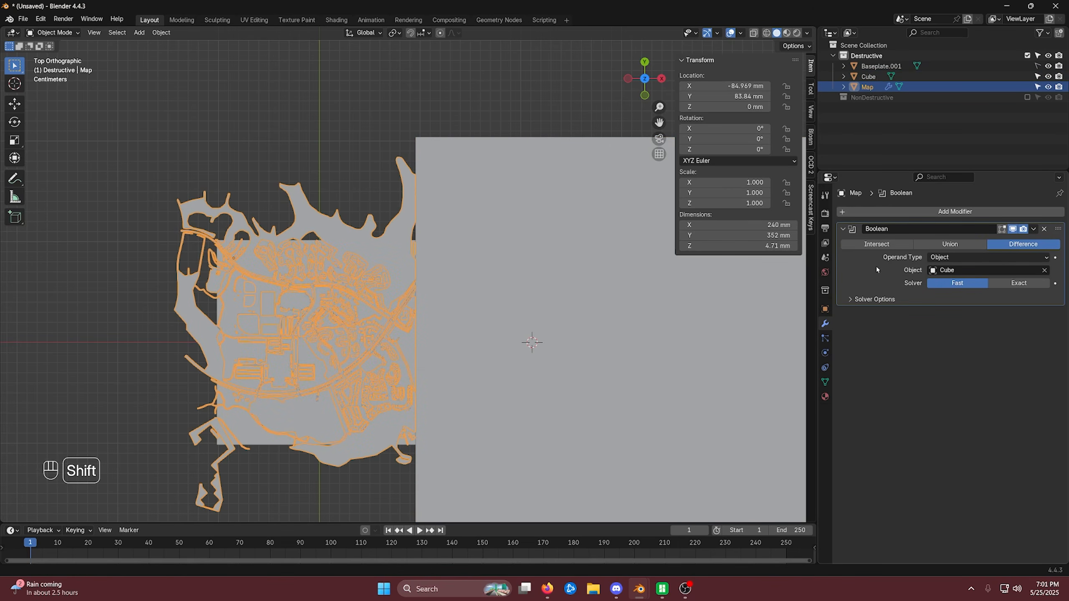
{"action": "key", "text": "shift+d"}
{"action": "key", "text": "shift+d"}
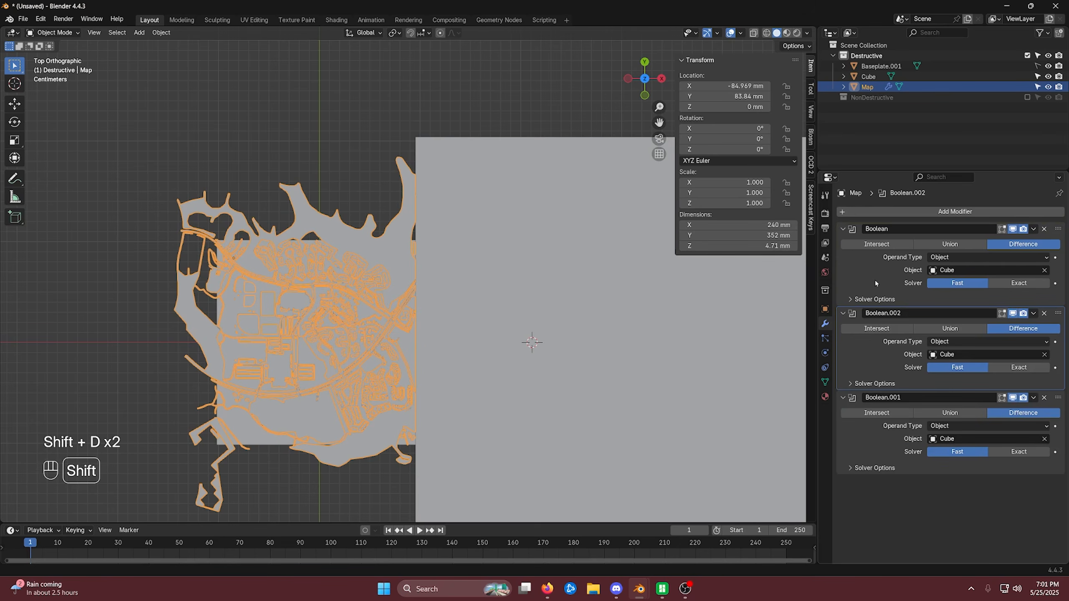
{"action": "key", "text": "shift+d"}
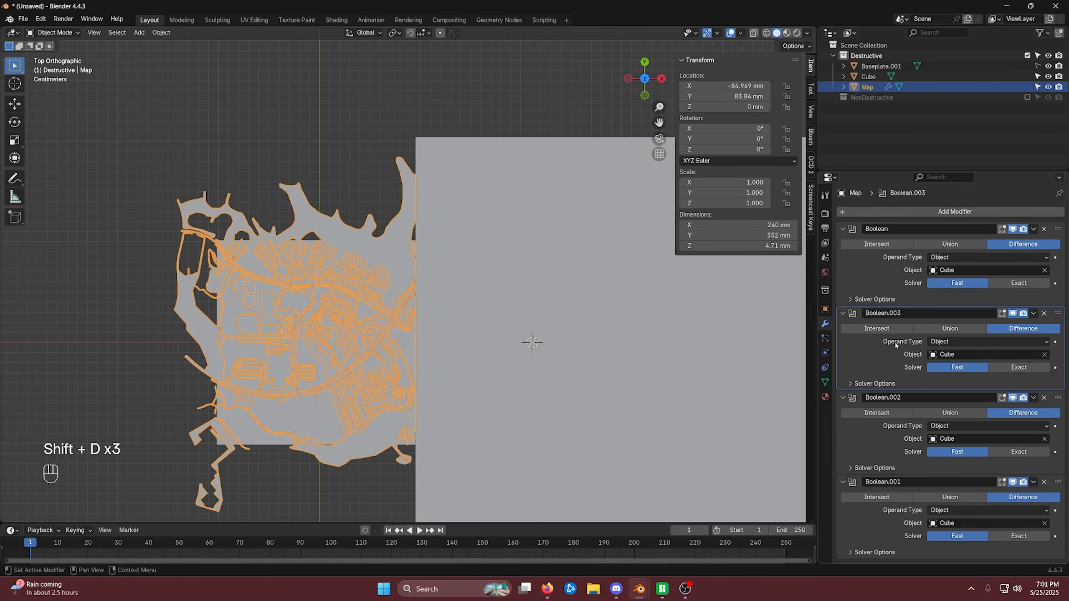
Duplicate the cutting cube and place the copy over the map's upper edge, at about X -153 mm, Y 279 mm
{"action": "left_click", "coordinate": [610, 287]}
{"action": "scroll", "coordinate": [590, 284], "scroll_direction": "down", "scroll_amount": 3}
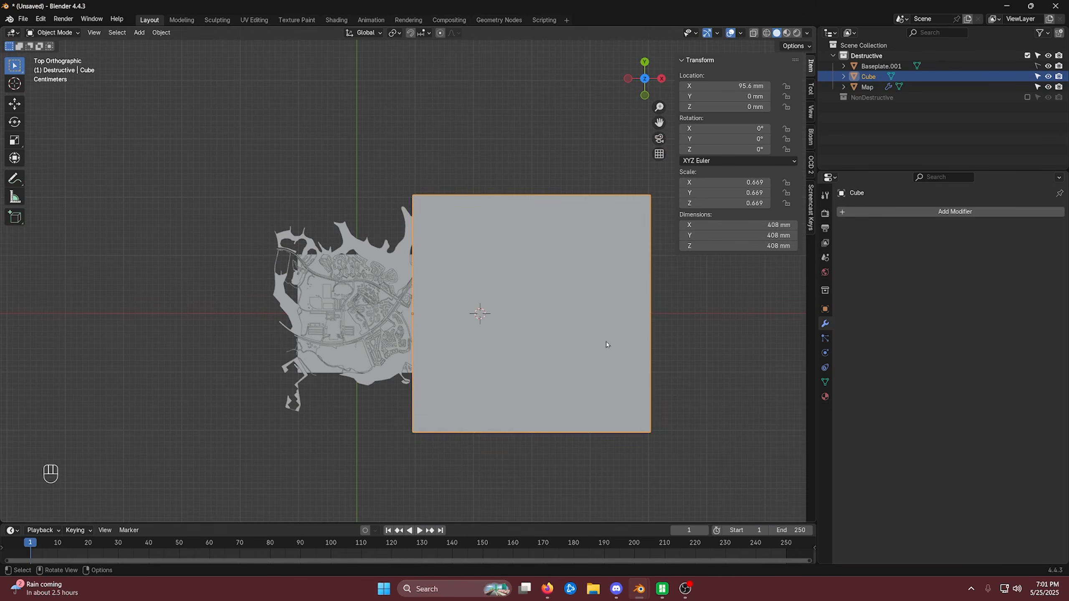
{"action": "key", "text": "shift+d"}
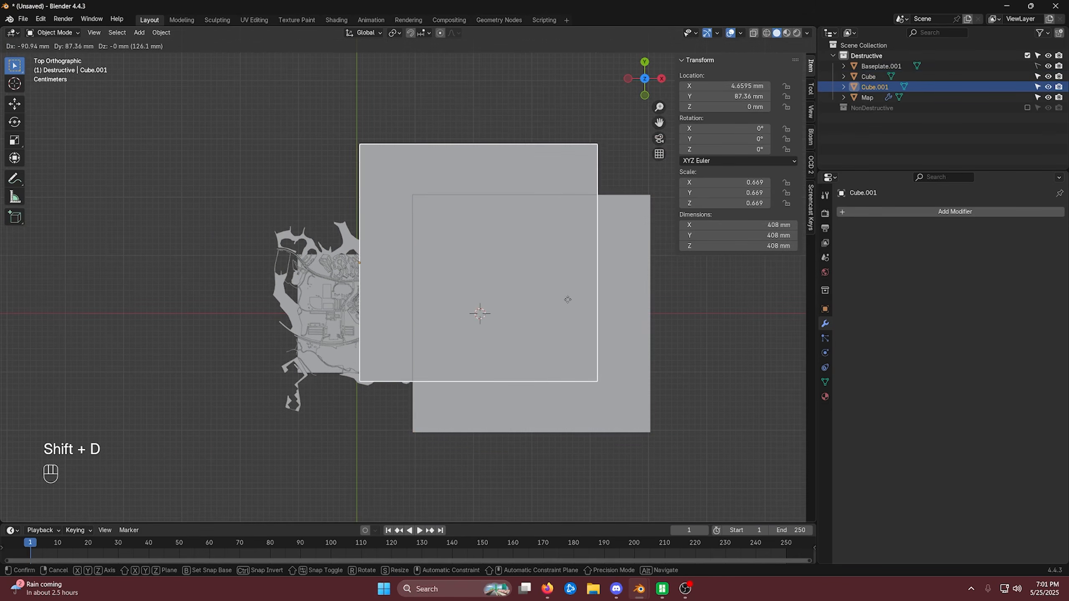
{"action": "left_click", "coordinate": [561, 172]}
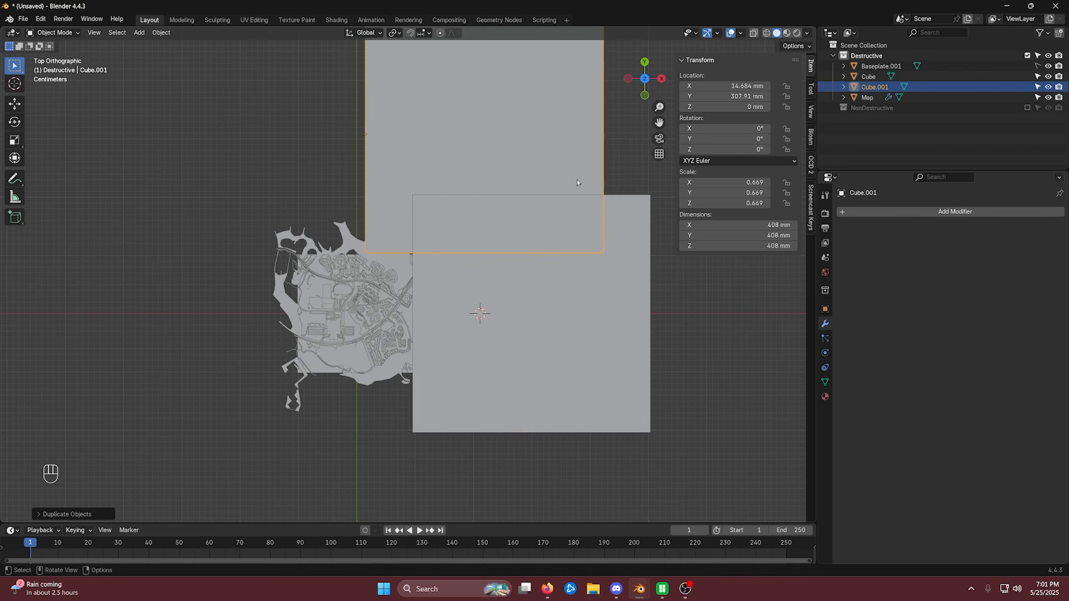
{"action": "scroll", "coordinate": [583, 210], "scroll_direction": "down", "scroll_amount": 5}
{"action": "key", "text": "g"}
{"action": "left_click", "coordinate": [466, 233]}
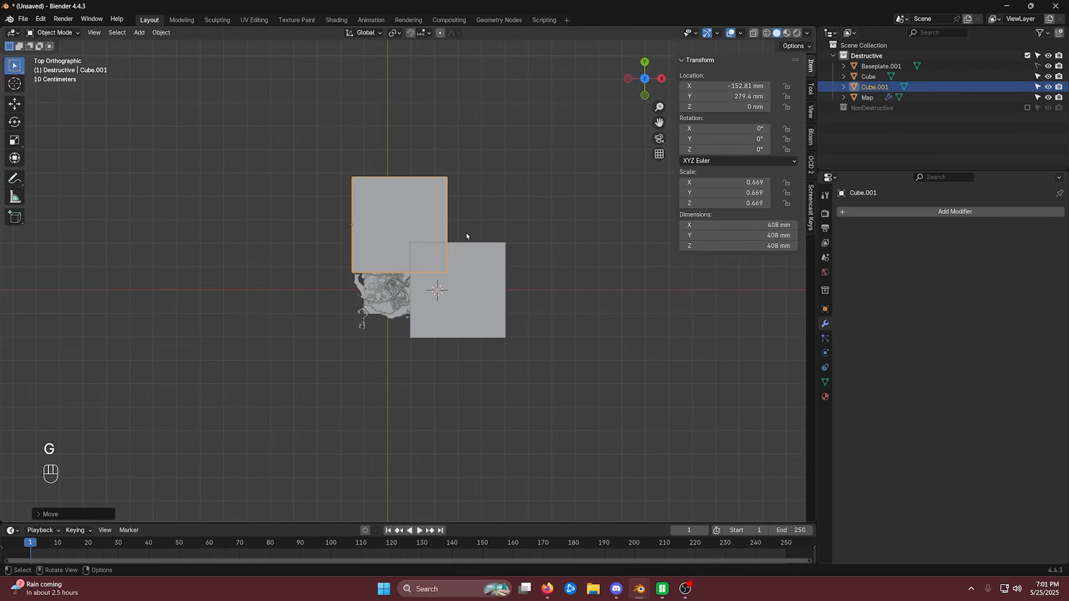
Duplicate the cube twice more, placing one copy over the map's left edge and the other over its lower edge
{"action": "key", "text": "shift+d"}
{"action": "left_click", "coordinate": [452, 273]}
{"action": "key", "text": "shift+d"}
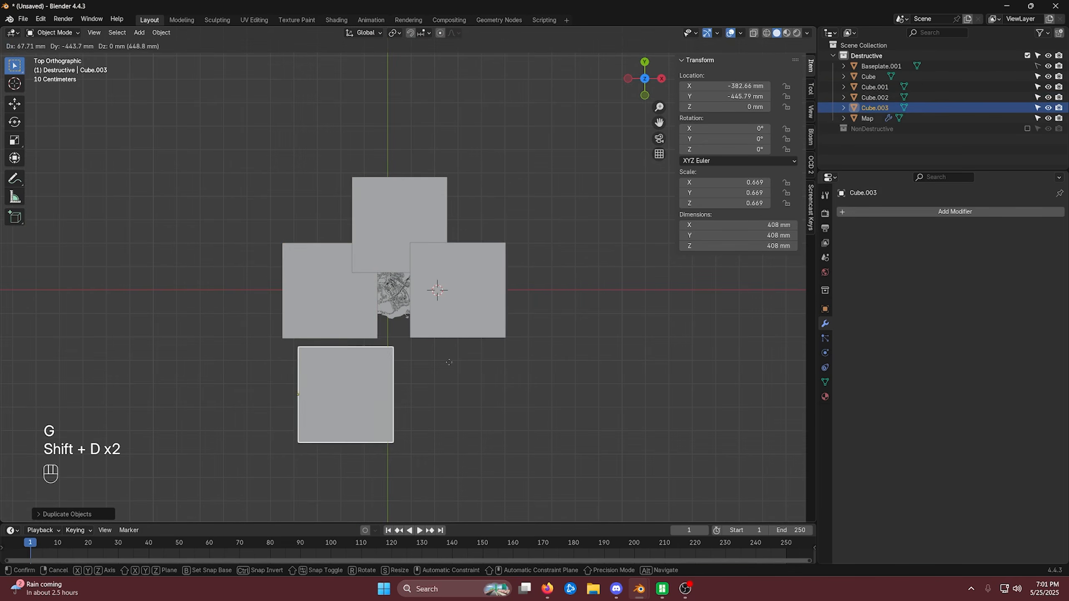
{"action": "left_click", "coordinate": [495, 335]}
{"action": "scroll", "coordinate": [578, 442], "scroll_direction": "up", "scroll_amount": 2}
{"action": "scroll", "coordinate": [581, 425], "scroll_direction": "up", "scroll_amount": 2, "text": "shift"}
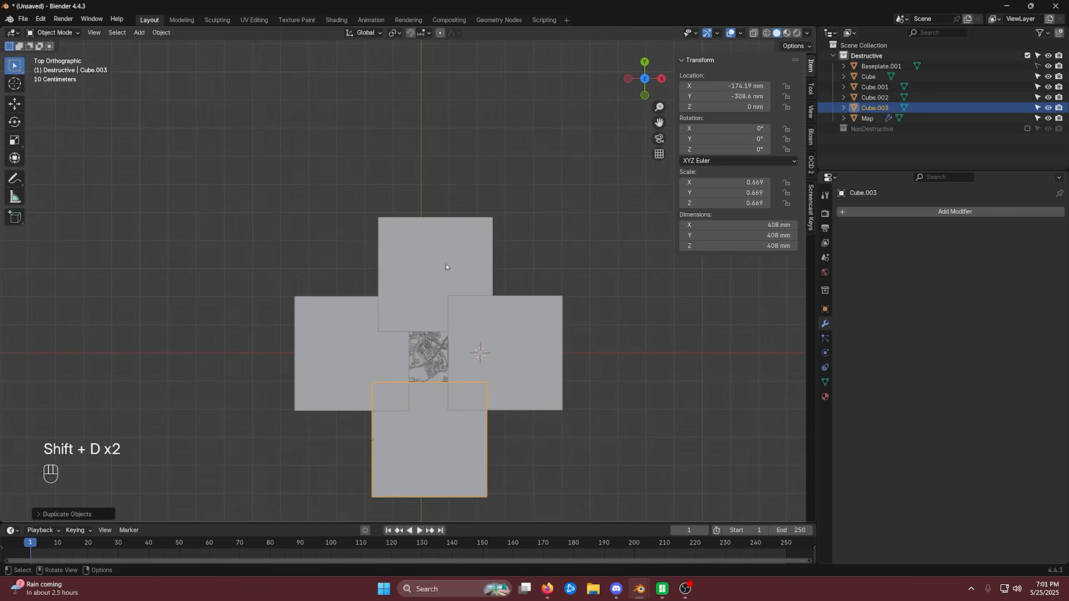
Rotate the cube above the map to 90° about Z
{"action": "left_click", "coordinate": [421, 269]}
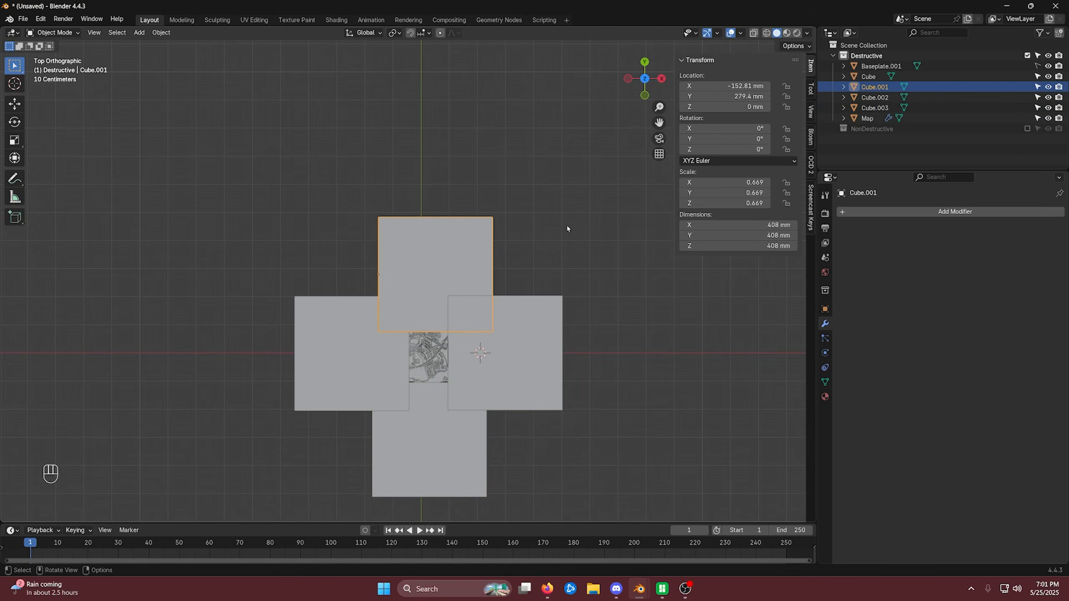
{"action": "key", "text": "r"}
{"action": "key", "text": "KP_9"}
{"action": "key", "text": "KP_0"}
{"action": "key", "text": "KP_Subtract"}
{"action": "key", "text": "Return"}
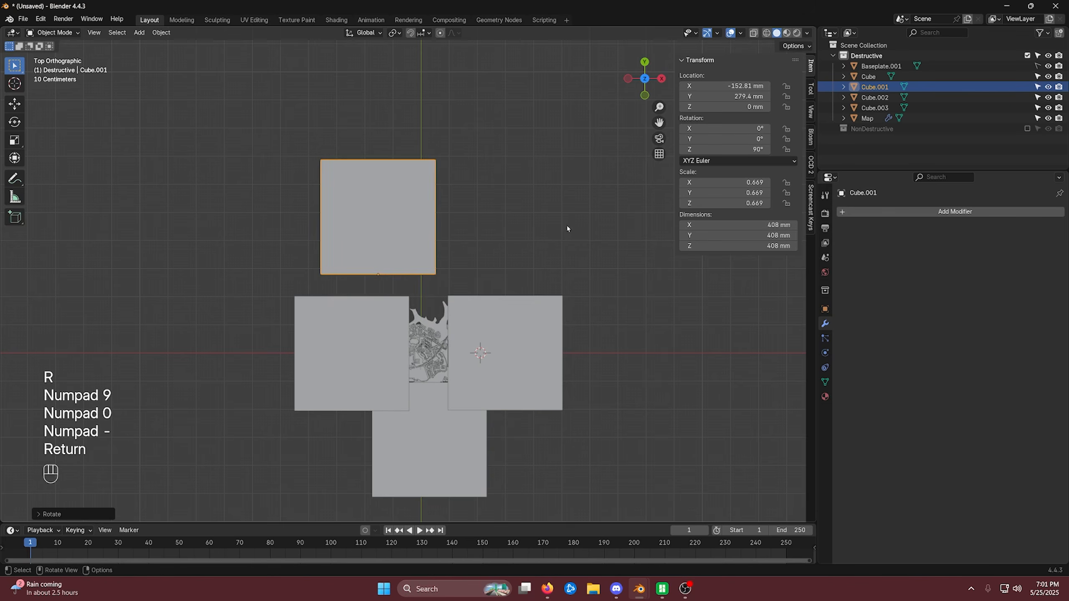
Move the rotated cube above the map to about Y 212 mm and set its X location to 0 mm
{"action": "scroll", "coordinate": [553, 238], "scroll_direction": "up", "scroll_amount": 2}
{"action": "key", "text": "g"}
{"action": "left_click", "coordinate": [616, 265]}
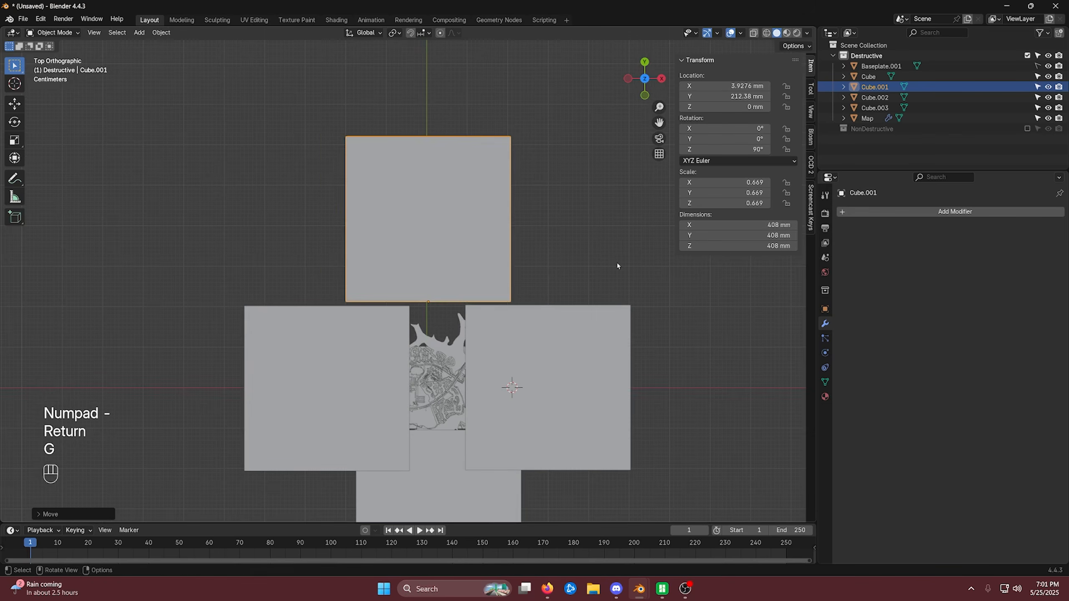
{"action": "left_click", "coordinate": [738, 86]}
{"action": "type", "text": "0"}
{"action": "key", "text": "Return"}
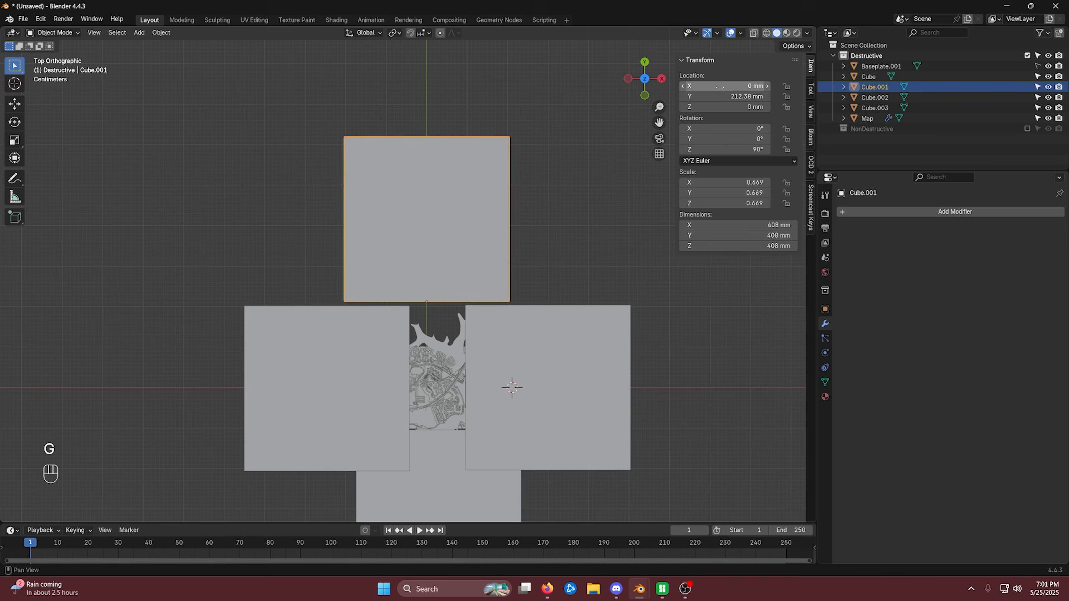
Set the upper cube's Y location to 4 in and subtract 6 mm from it
{"action": "left_click", "coordinate": [745, 97]}
{"action": "type", "text": "4in"}
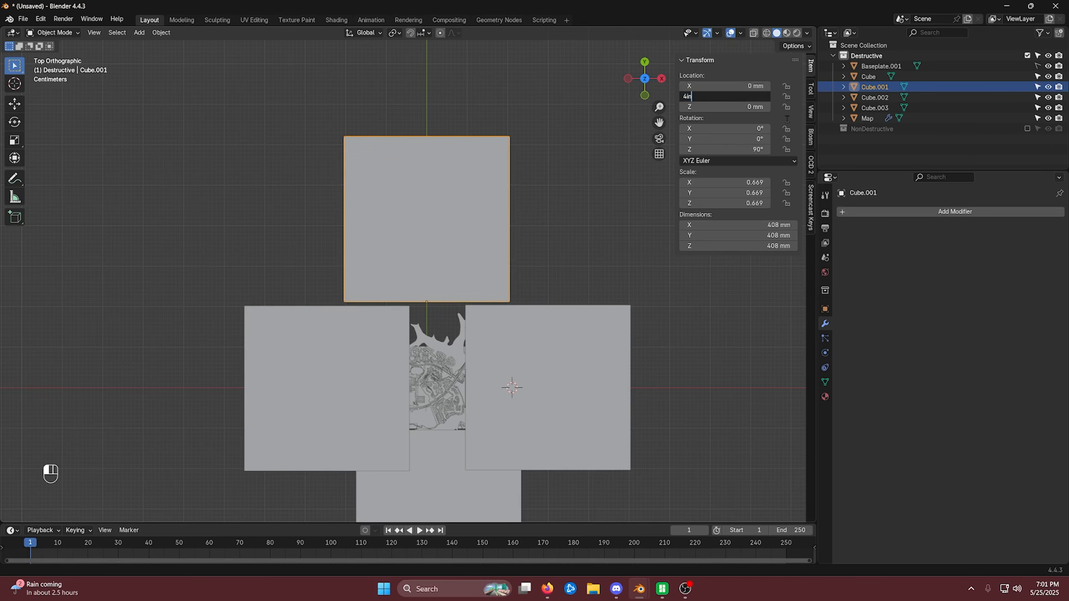
{"action": "key", "text": "Return"}
{"action": "left_click", "coordinate": [737, 97]}
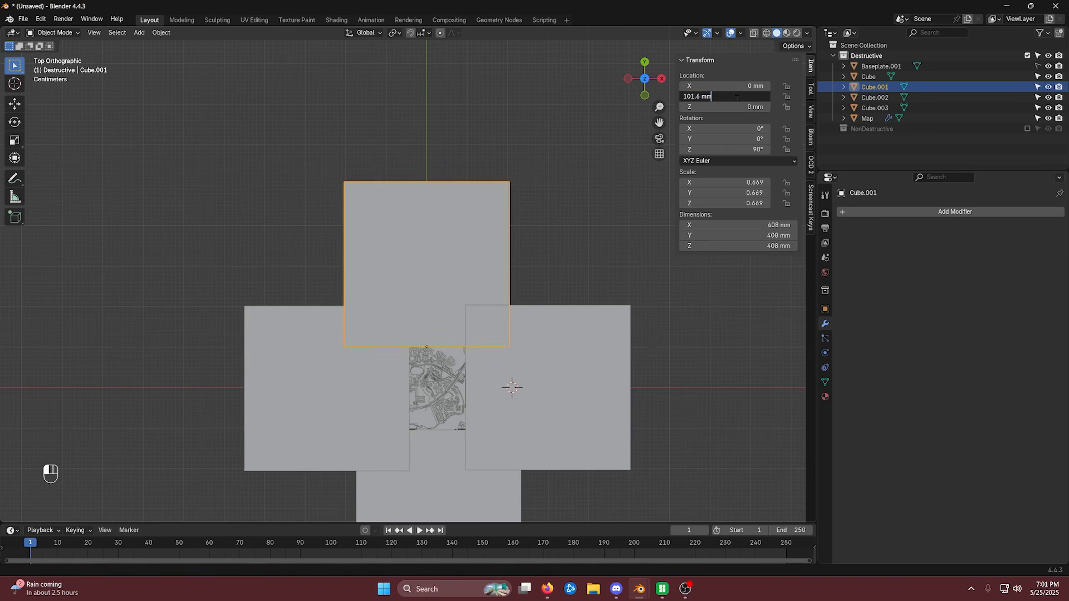
{"action": "type", "text": "-6"}
{"action": "key", "text": "Return"}
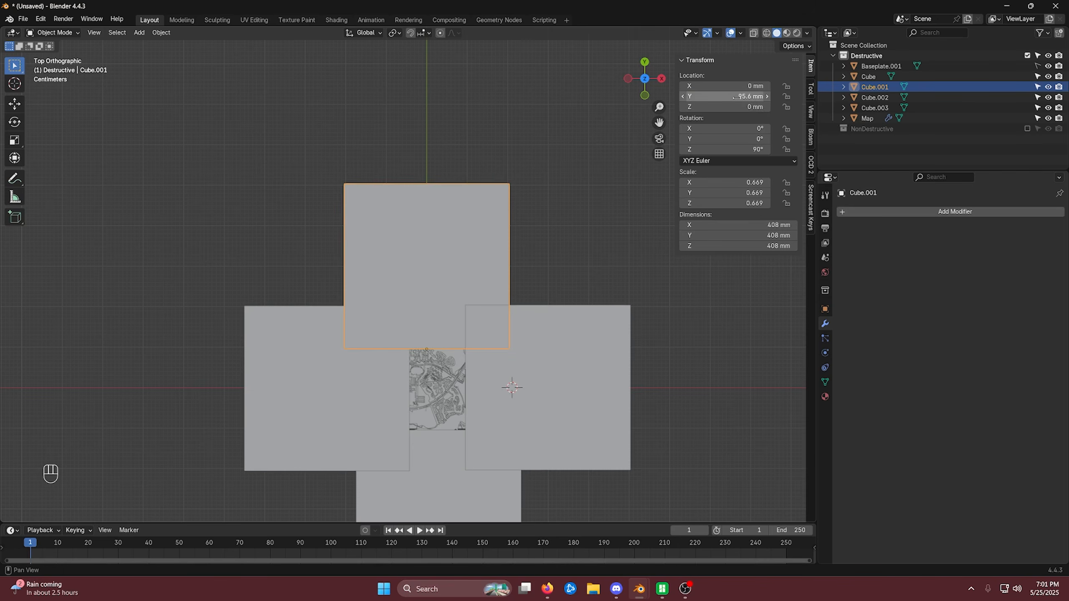
Move the cube left of the map farther outward to about X -611 mm and rotate it 180° about Z
{"action": "left_click", "coordinate": [299, 394]}
{"action": "middle_click_drag", "start_coordinate": [417, 411], "coordinate": [452, 353], "text": "shift"}
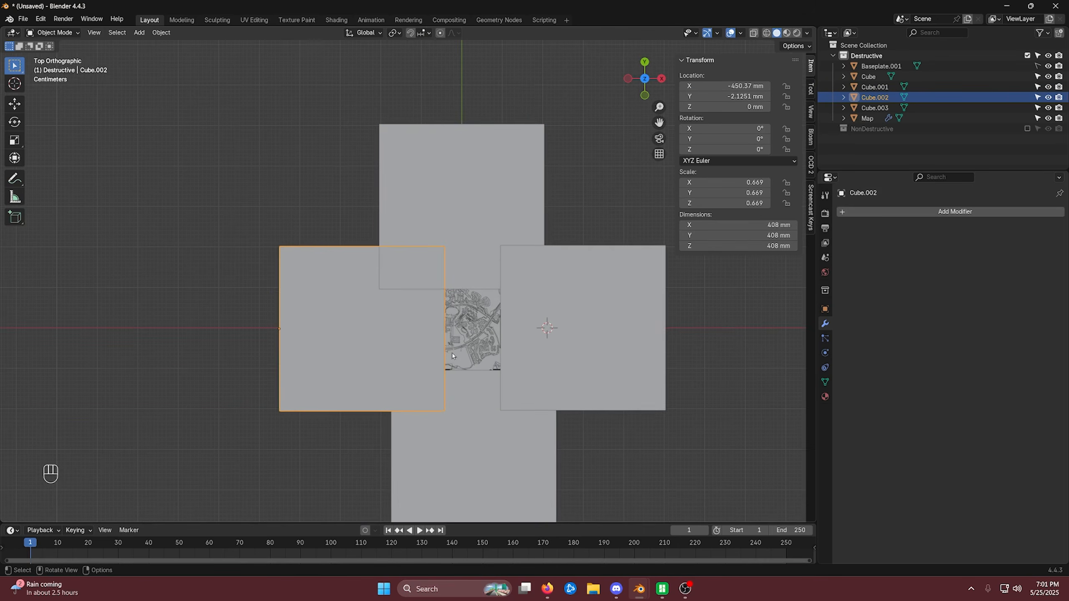
{"action": "key", "text": "g"}
{"action": "left_click", "coordinate": [397, 351]}
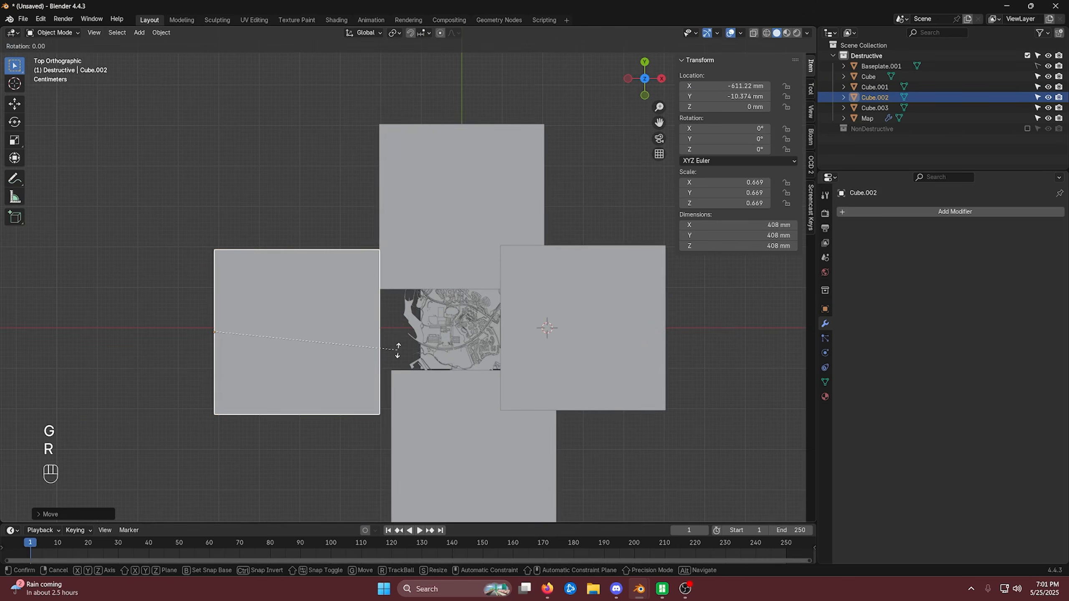
{"action": "type", "text": "r180"}
{"action": "key", "text": "Return"}
Move the left cube back toward the map at about X -160 mm and set its Y location to 0 mm
{"action": "key", "text": "g"}
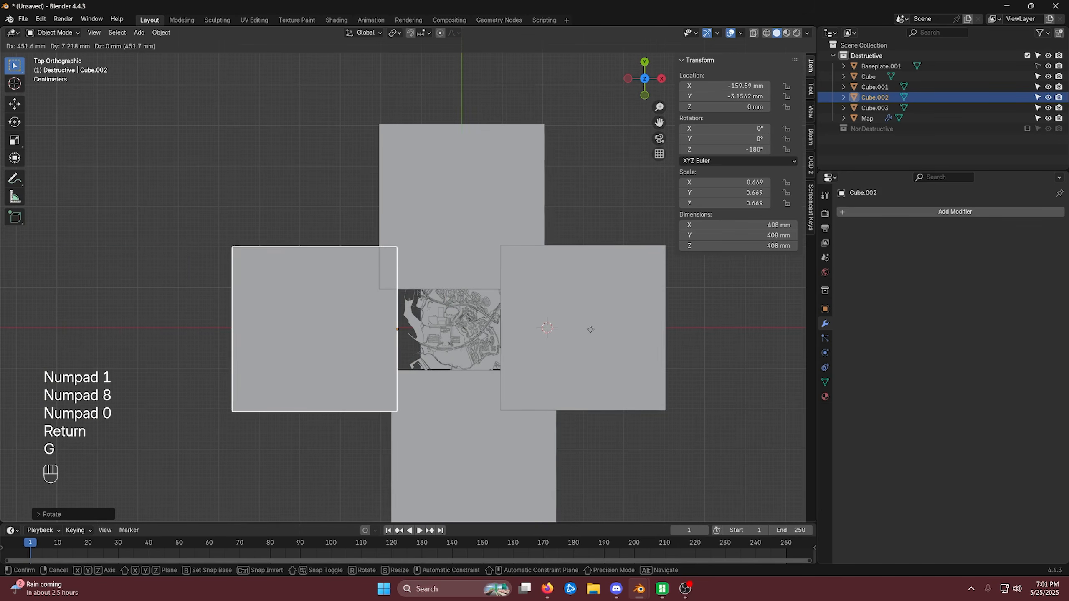
{"action": "left_click", "coordinate": [581, 348]}
{"action": "left_click", "coordinate": [715, 97]}
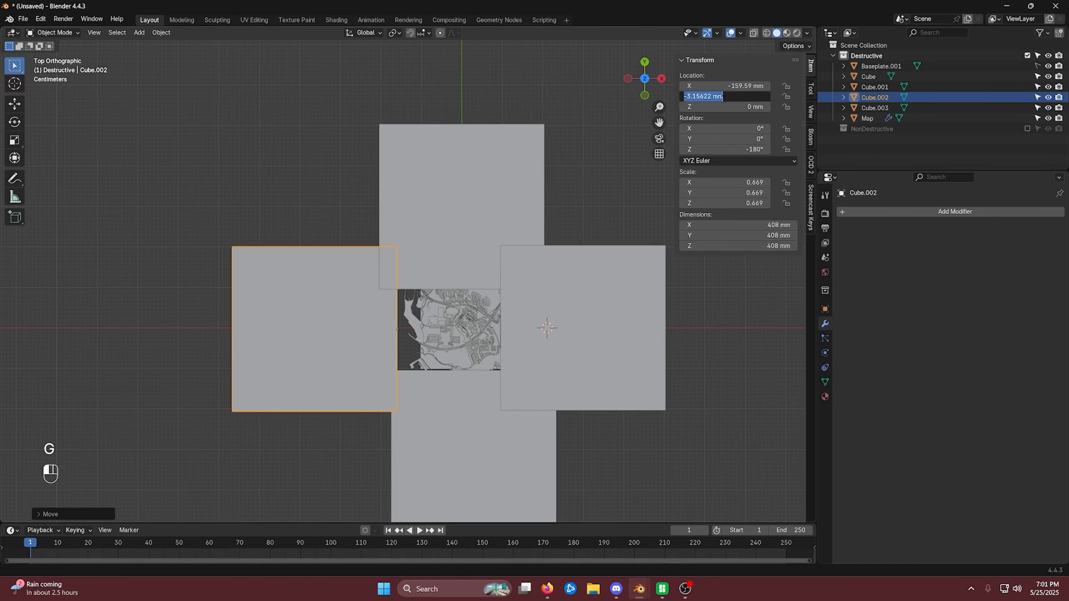
{"action": "type", "text": "0"}
{"action": "key", "text": "Return"}
Set the left cube's X location to -101.6 mm and add 6 mm to it
{"action": "left_click", "coordinate": [721, 86]}
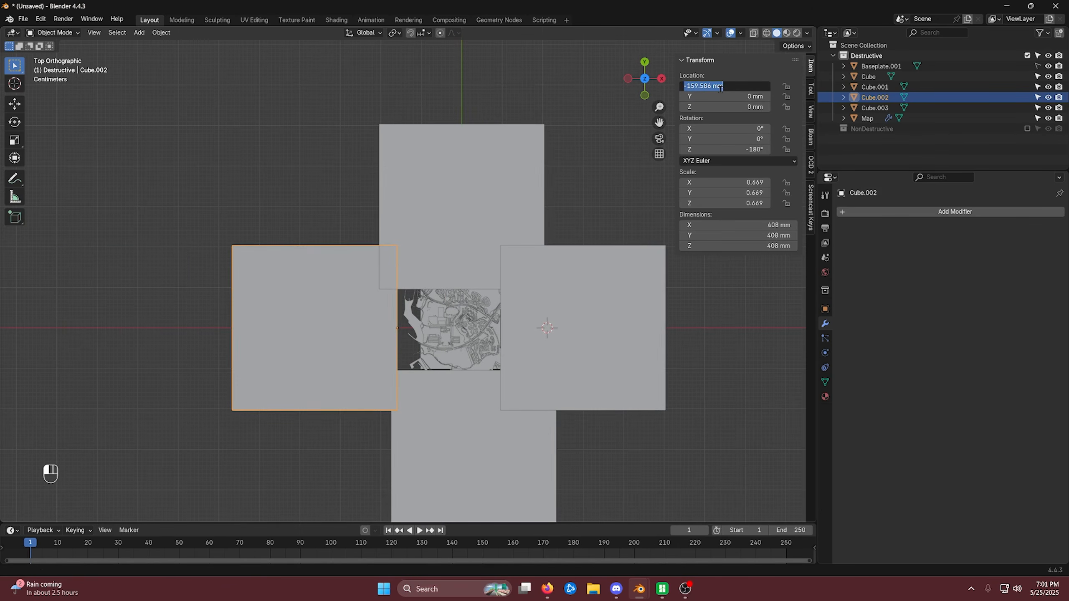
{"action": "type", "text": "-101.6"}
{"action": "key", "text": "Return"}
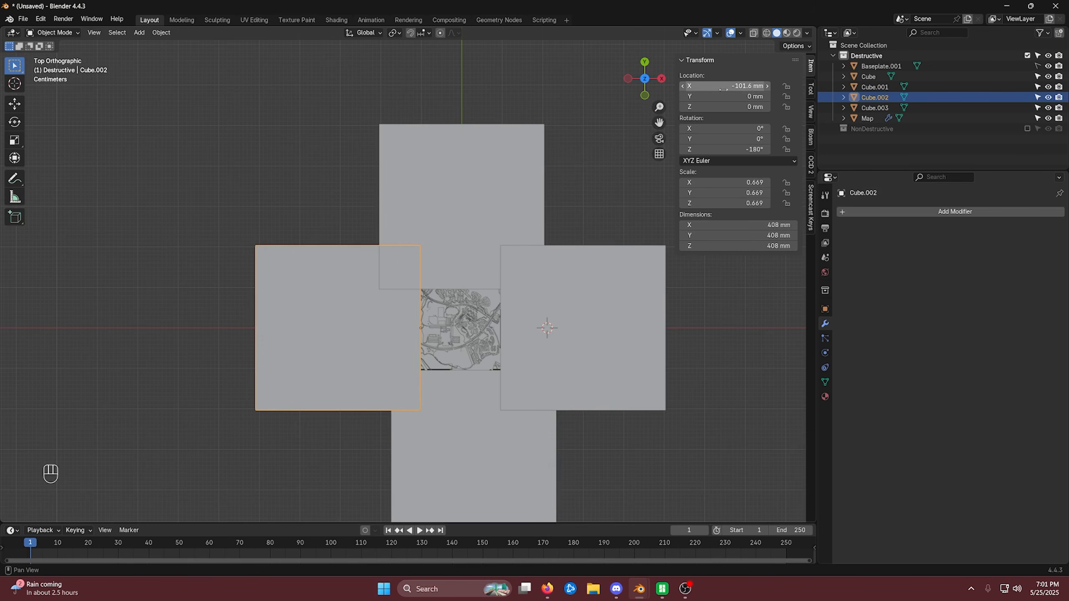
{"action": "double_click", "coordinate": [753, 85]}
{"action": "type", "text": "+ 6"}
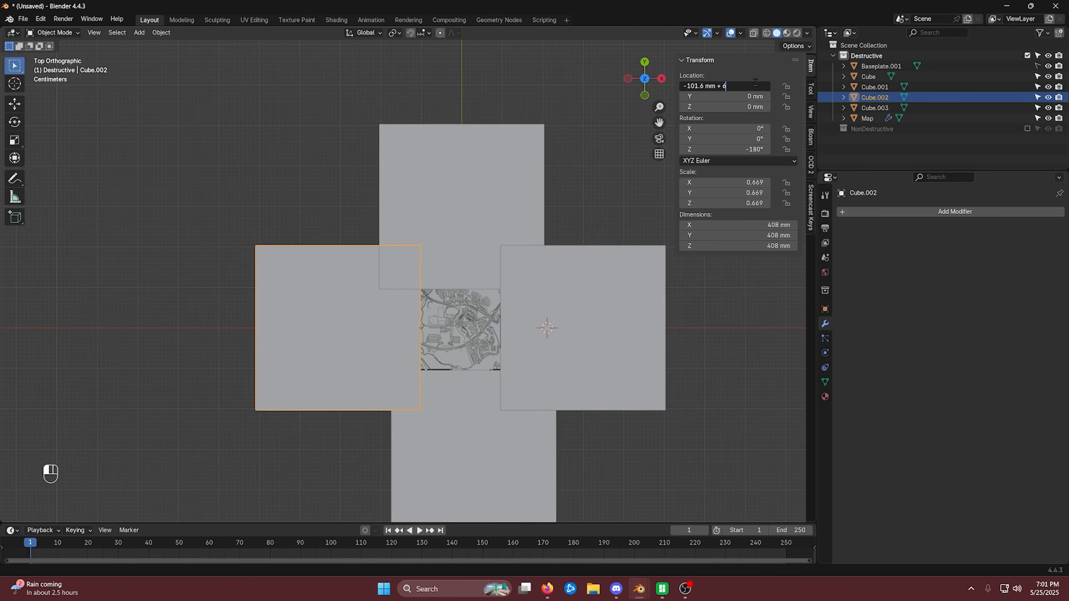
{"action": "key", "text": "Return"}
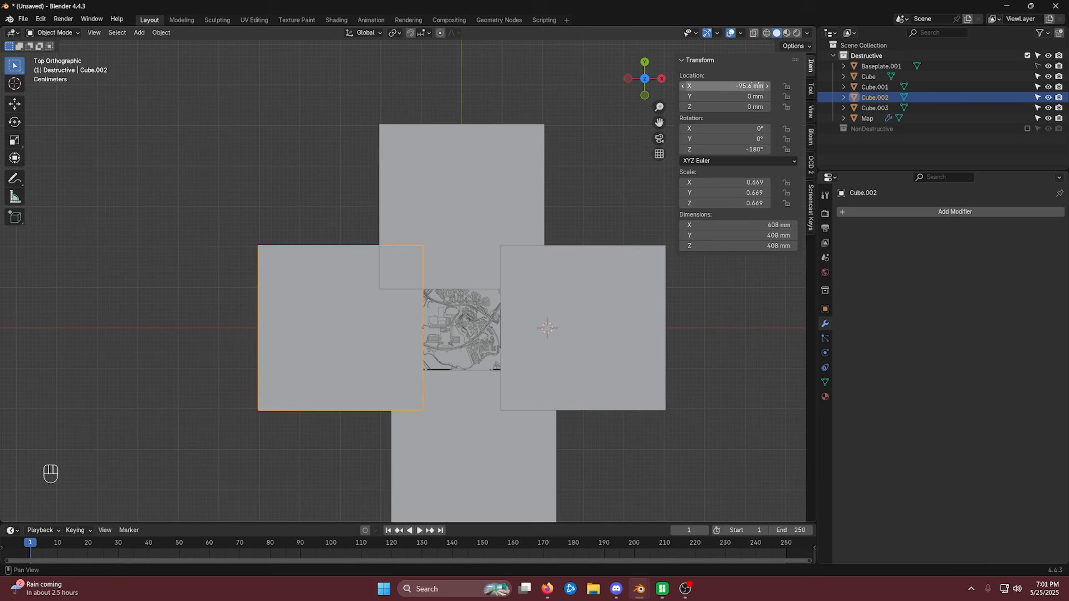
Rotate the cube below the map to -90° about Z and set its X location to 0 mm
{"action": "middle_click_drag", "start_coordinate": [535, 447], "coordinate": [530, 367], "text": "shift"}
{"action": "left_click", "coordinate": [507, 372]}
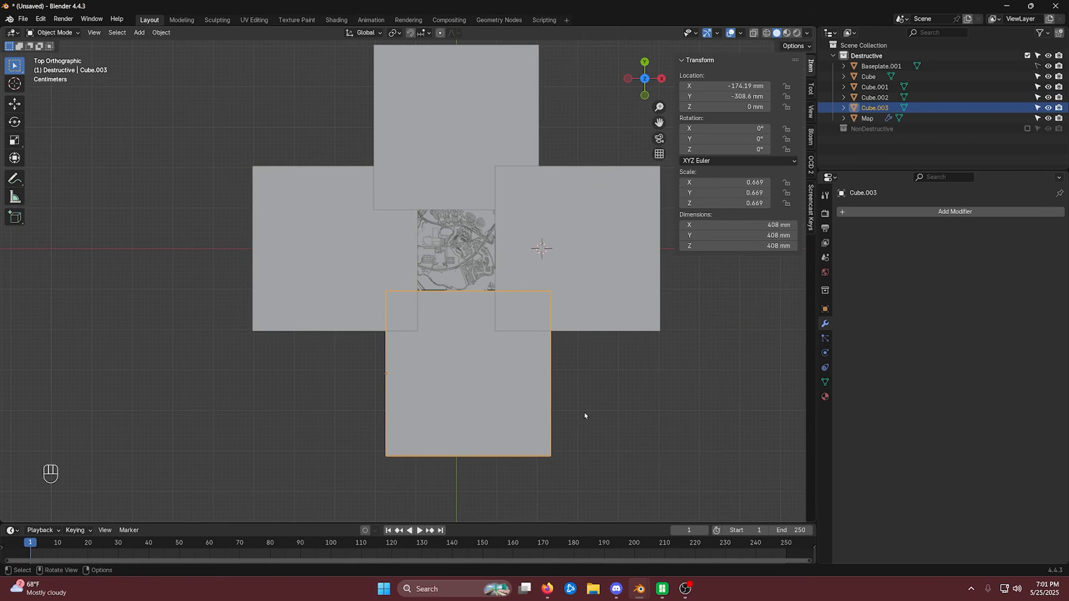
{"action": "key", "text": "r"}
{"action": "key", "text": "KP_9"}
{"action": "key", "text": "KP_0"}
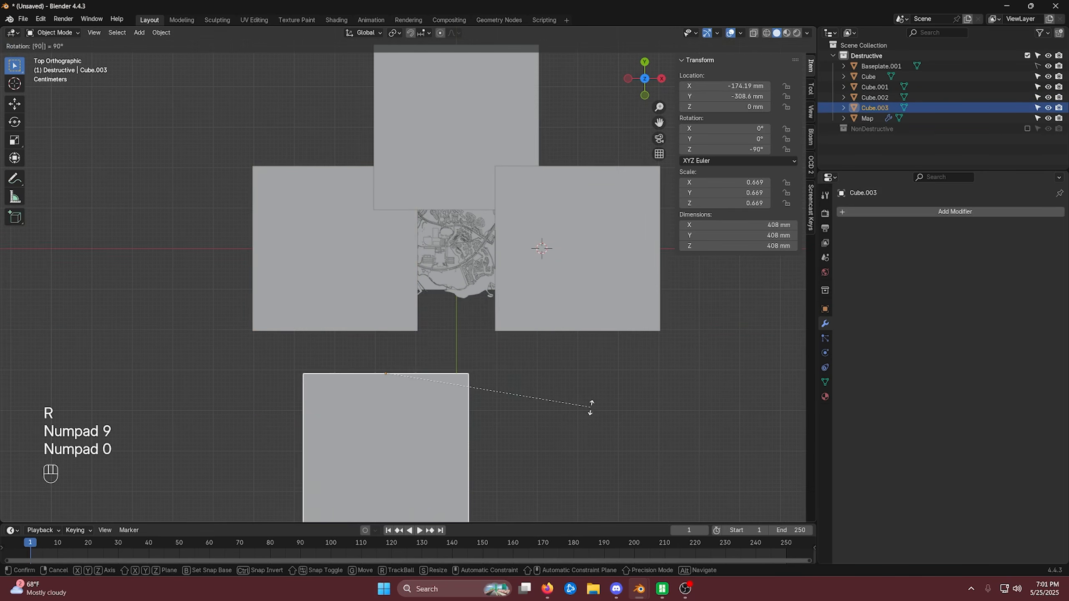
{"action": "key", "text": "Return"}
{"action": "left_click", "coordinate": [741, 86]}
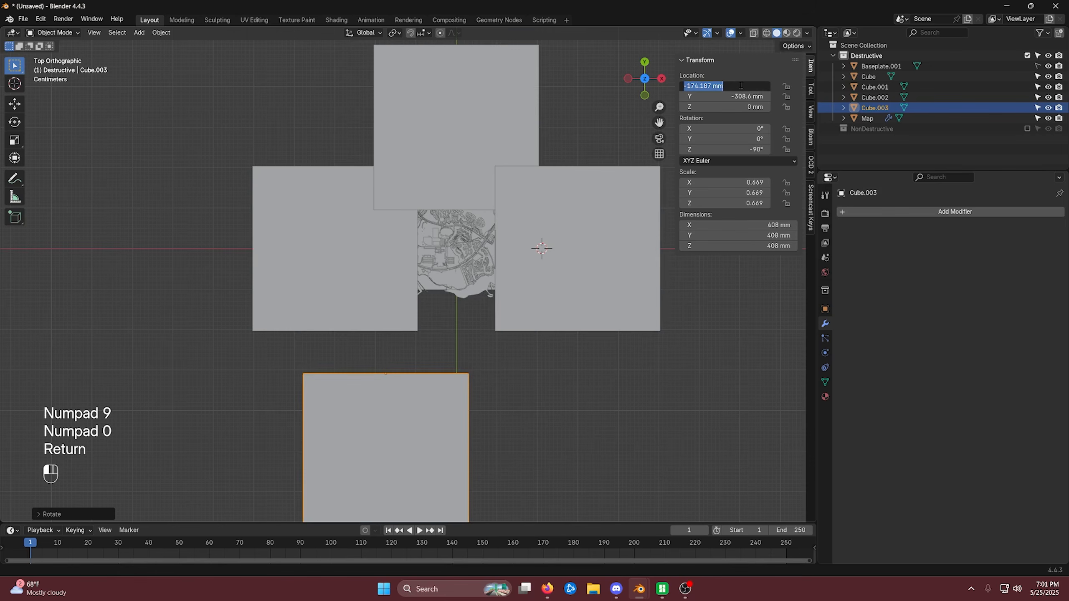
{"action": "type", "text": "0"}
{"action": "key", "text": "Return"}
Set the lower cube's Y location to -4 in and add 6 mm to it
{"action": "left_click", "coordinate": [743, 96]}
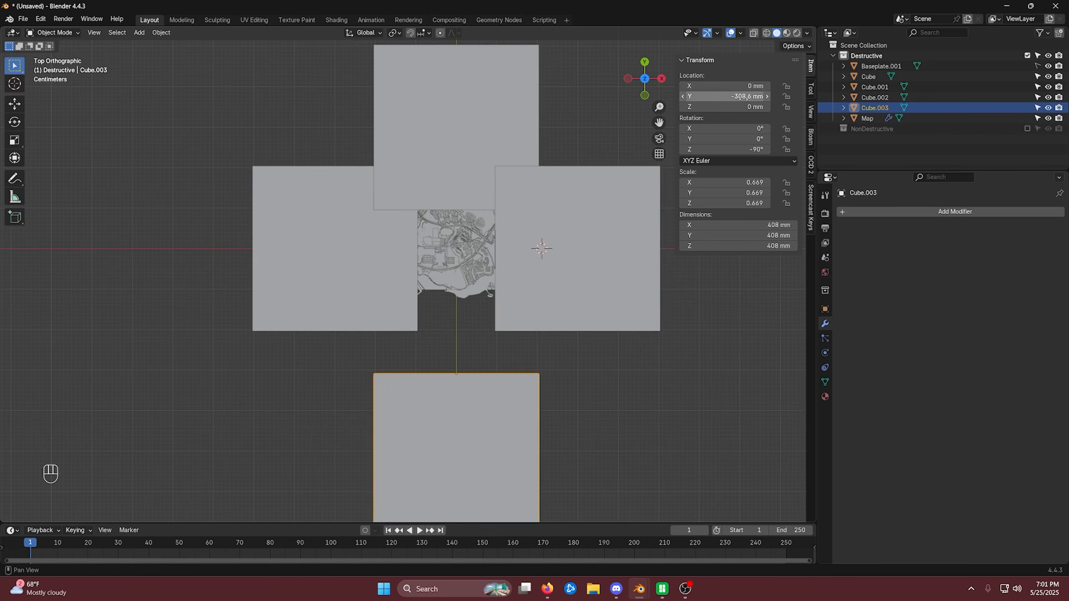
{"action": "type", "text": "-4in"}
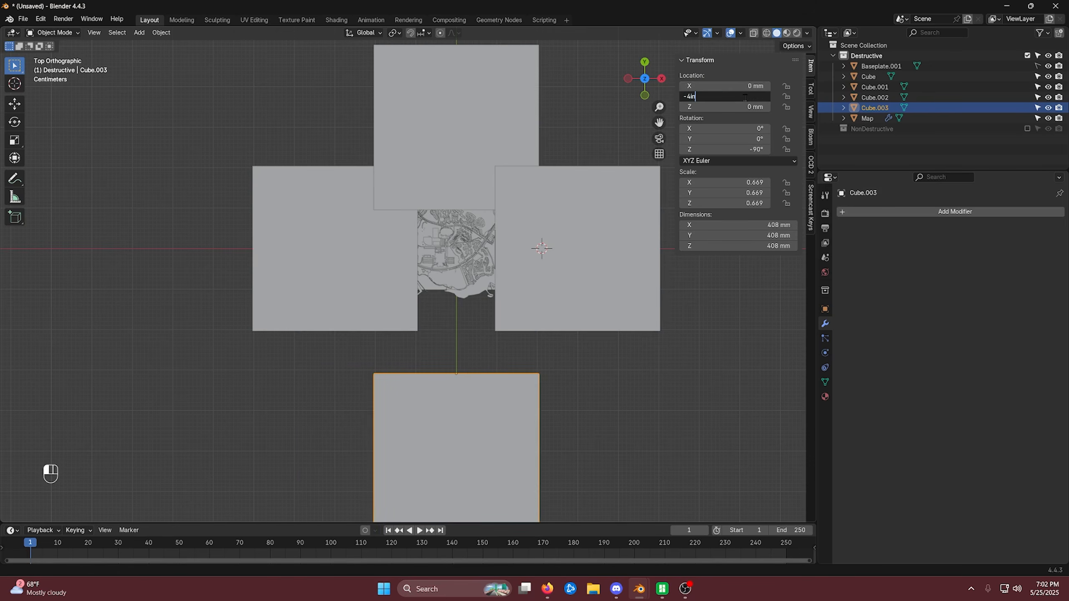
{"action": "key", "text": "Return"}
{"action": "left_click", "coordinate": [745, 96]}
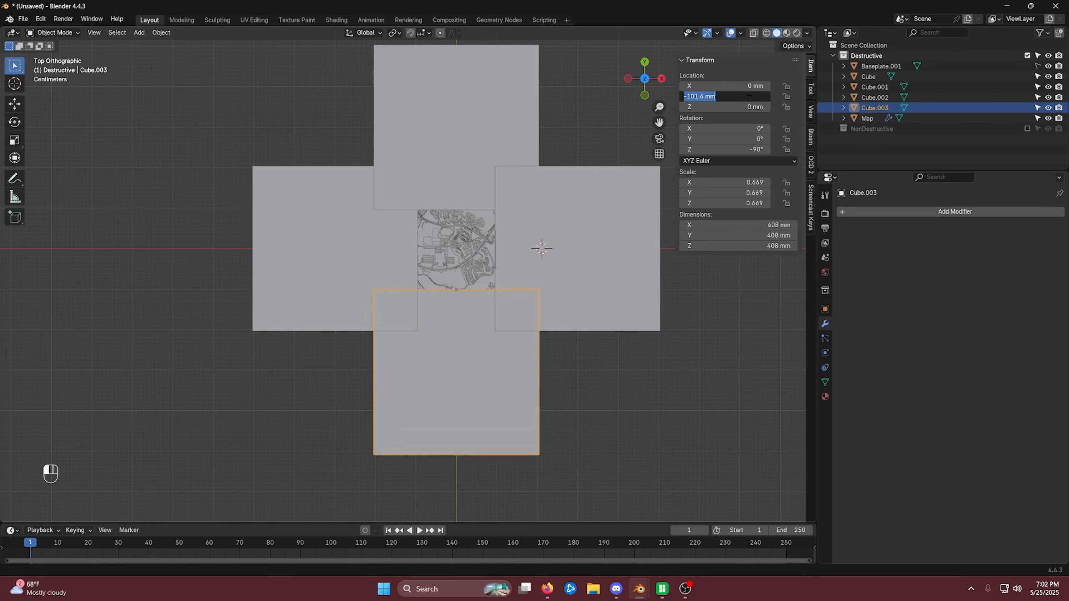
{"action": "left_click", "coordinate": [747, 97]}
{"action": "type", "text": "+ 6"}
{"action": "key", "text": "Return"}
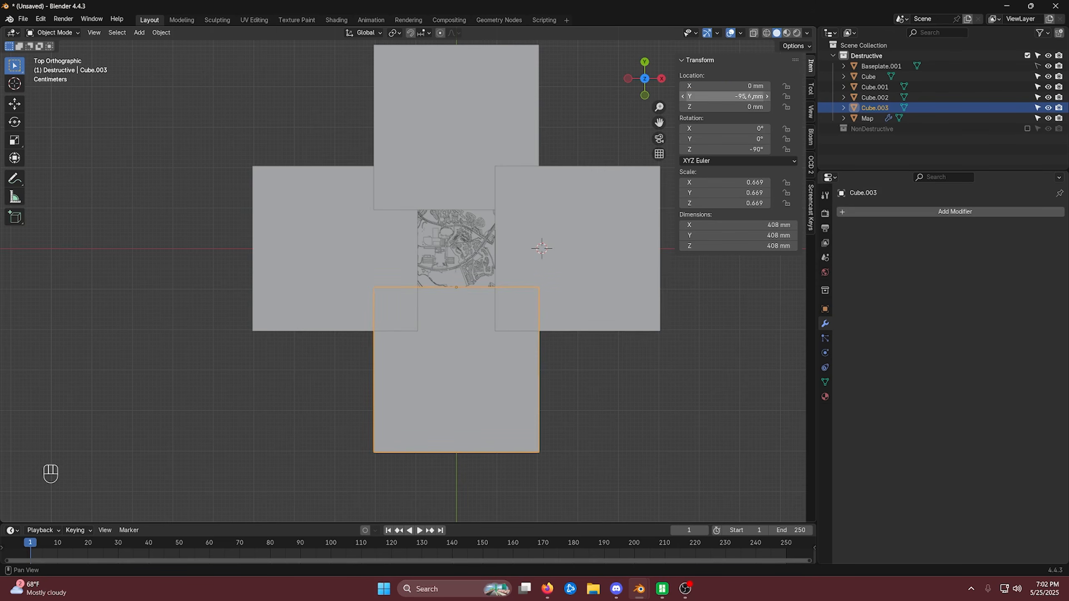
Select the map and try shifting it within the square opening between the four cubes
{"action": "scroll", "coordinate": [520, 401], "scroll_direction": "up", "scroll_amount": 8}
{"action": "middle_click_drag", "start_coordinate": [521, 401], "coordinate": [428, 383], "text": "shift"}
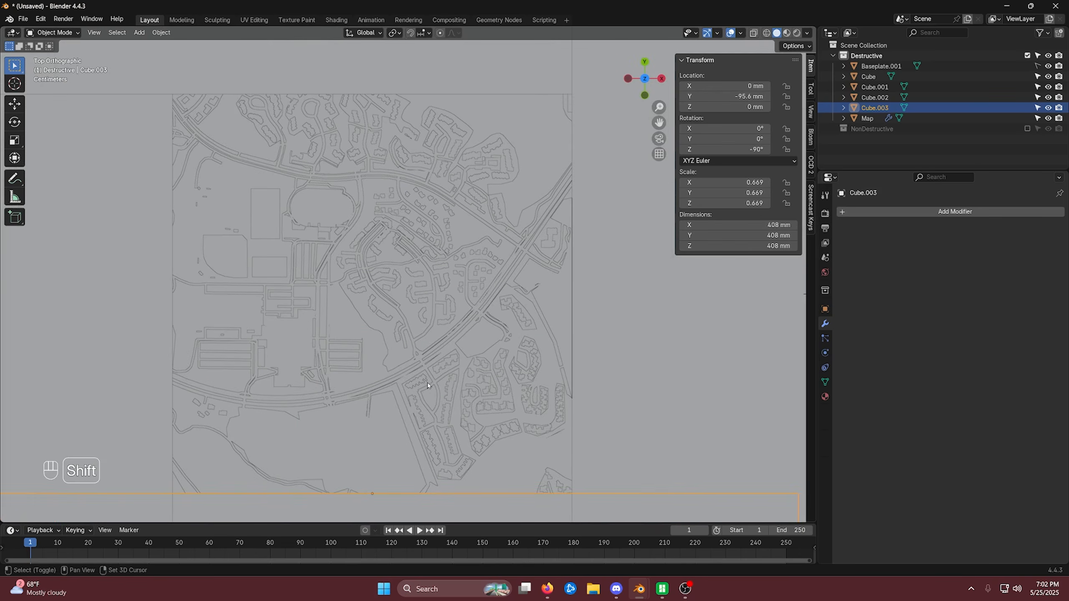
{"action": "scroll", "coordinate": [489, 320], "scroll_direction": "down", "scroll_amount": 2}
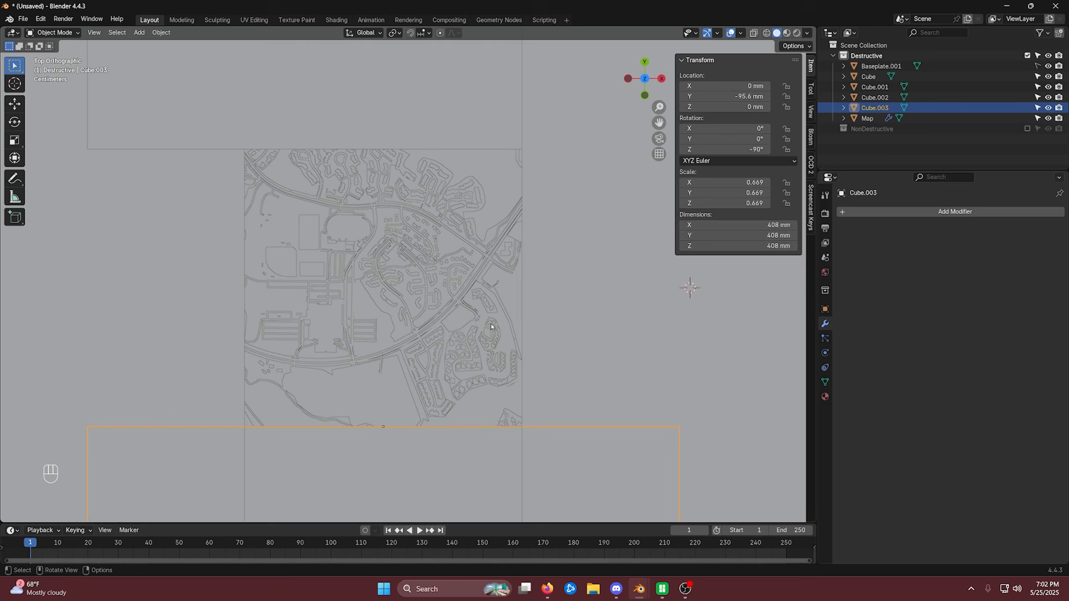
{"action": "left_click", "coordinate": [491, 327]}
{"action": "key", "text": "g"}
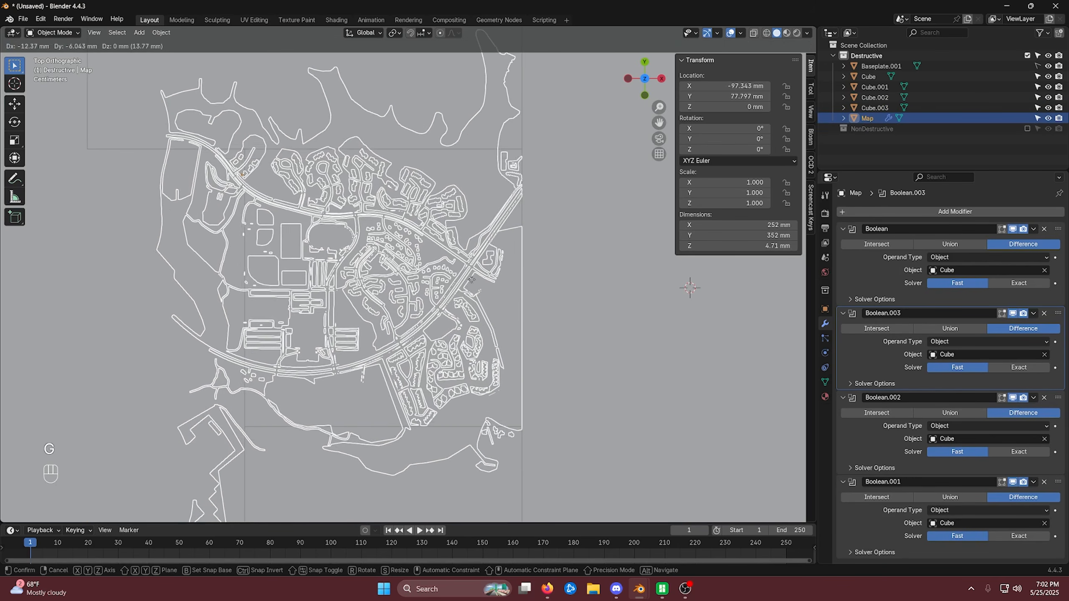
{"action": "left_click", "coordinate": [486, 287]}
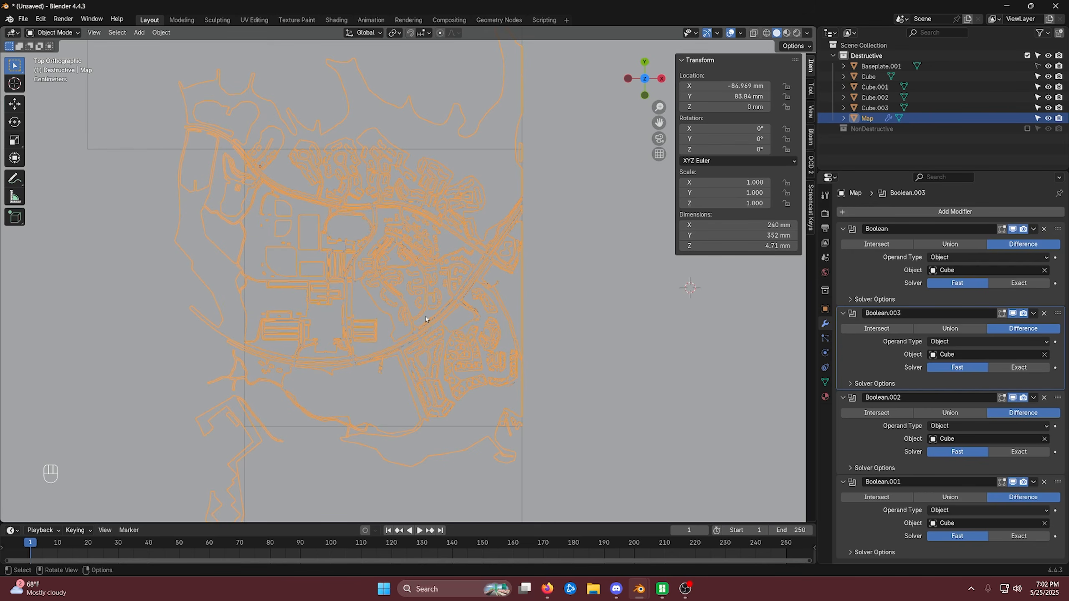
Deselect everything and show the map and surrounding cubes in Material Preview shading
{"action": "scroll", "coordinate": [453, 290], "scroll_direction": "up", "scroll_amount": 1}
{"action": "key", "text": "alt+a"}
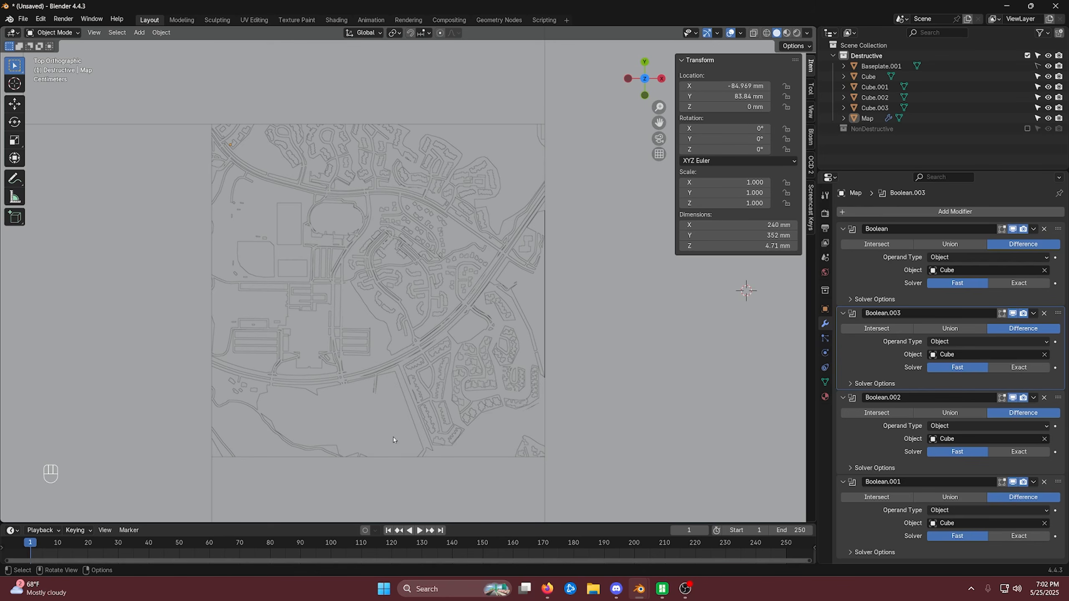
{"action": "left_click", "coordinate": [787, 33]}
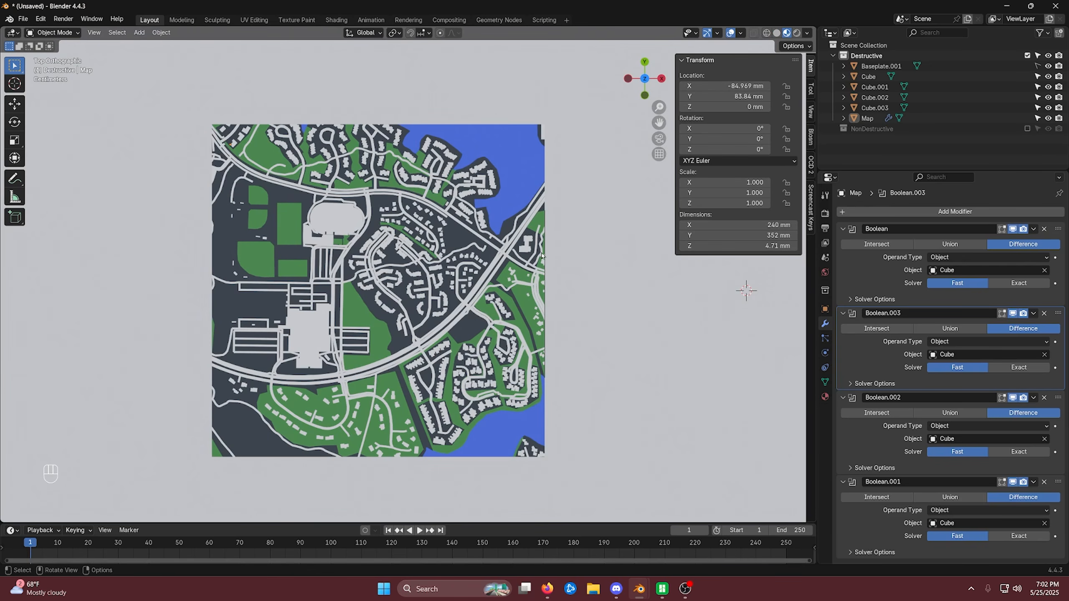
{"action": "scroll", "coordinate": [542, 255], "scroll_direction": "down", "scroll_amount": 9}
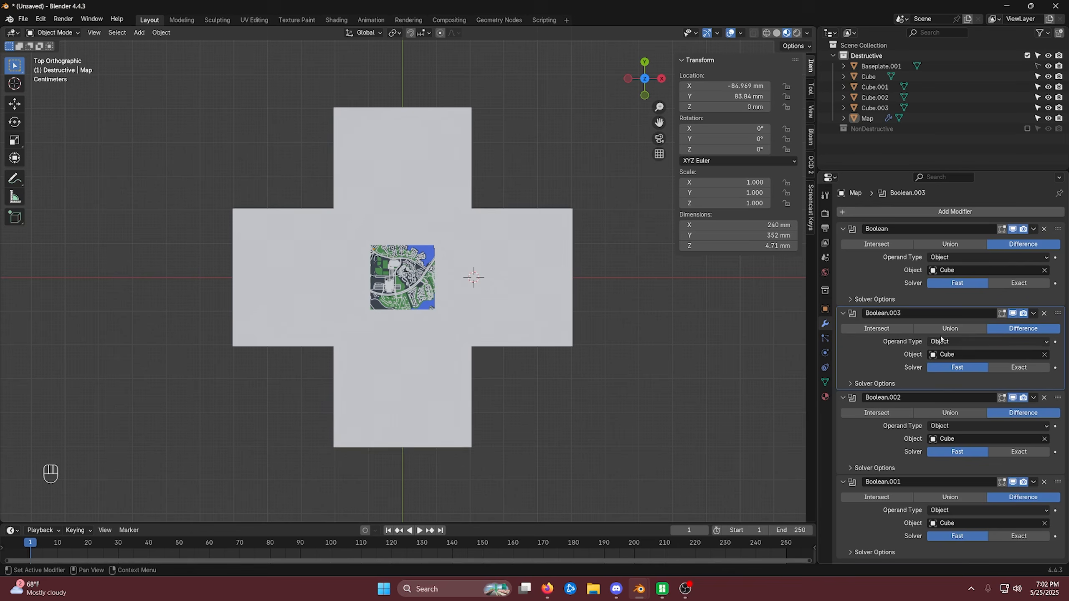
Reassign three of the map's Boolean modifiers: Boolean.003 to Cube.001, Boolean.002 to Cube.002 and Boolean.001 to Cube.003
{"action": "left_click", "coordinate": [1045, 355]}
{"action": "left_click", "coordinate": [1046, 355]}
{"action": "left_click", "coordinate": [406, 135]}
{"action": "left_click", "coordinate": [1045, 439]}
{"action": "left_click", "coordinate": [1045, 439]}
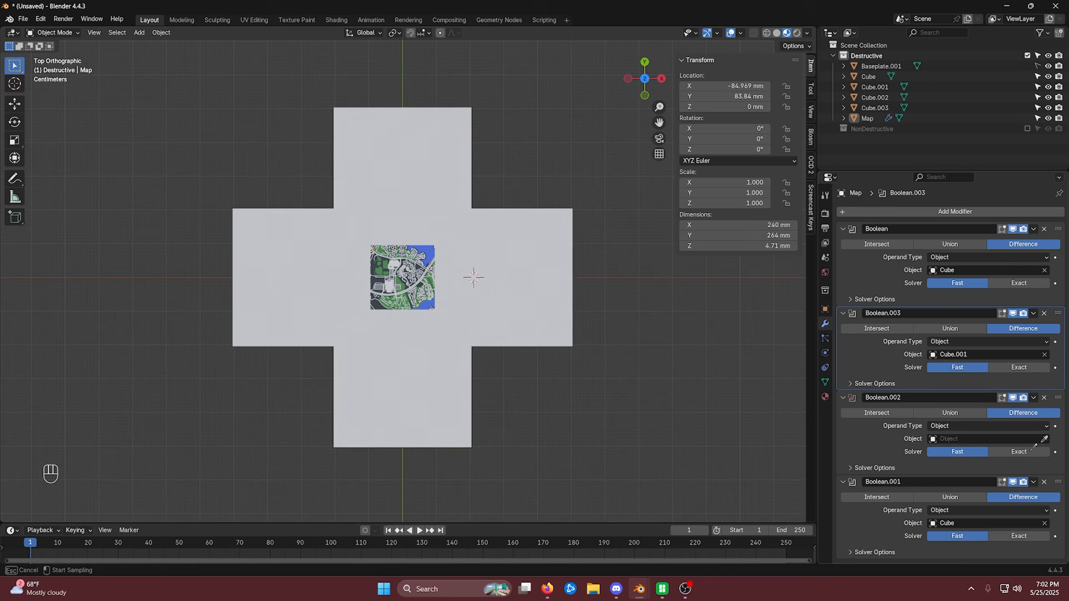
{"action": "left_click", "coordinate": [254, 282]}
{"action": "left_click", "coordinate": [1045, 523]}
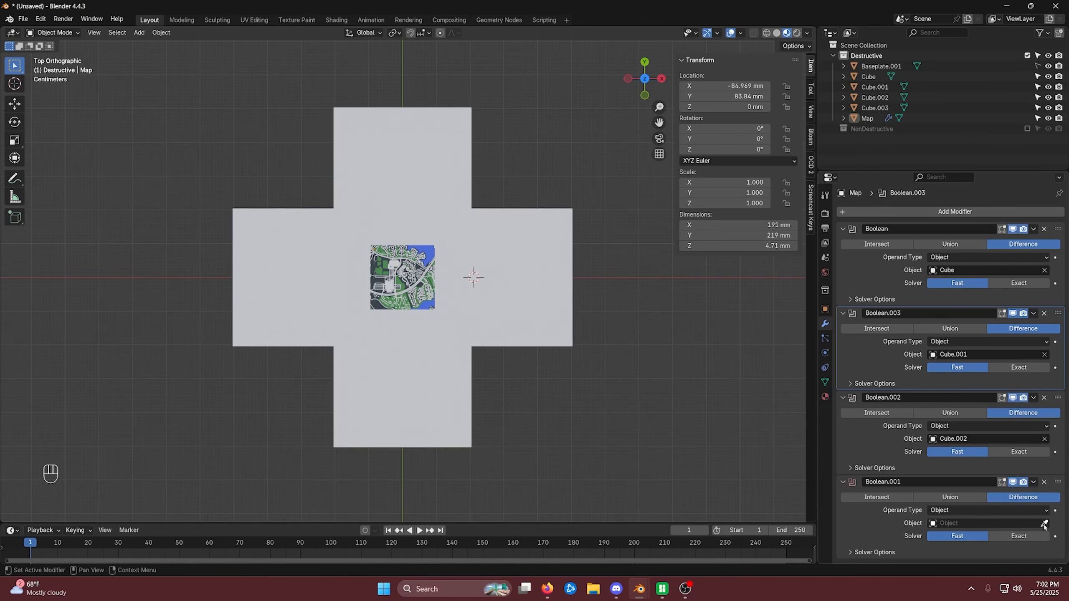
{"action": "left_click", "coordinate": [1045, 523]}
{"action": "left_click", "coordinate": [423, 410]}
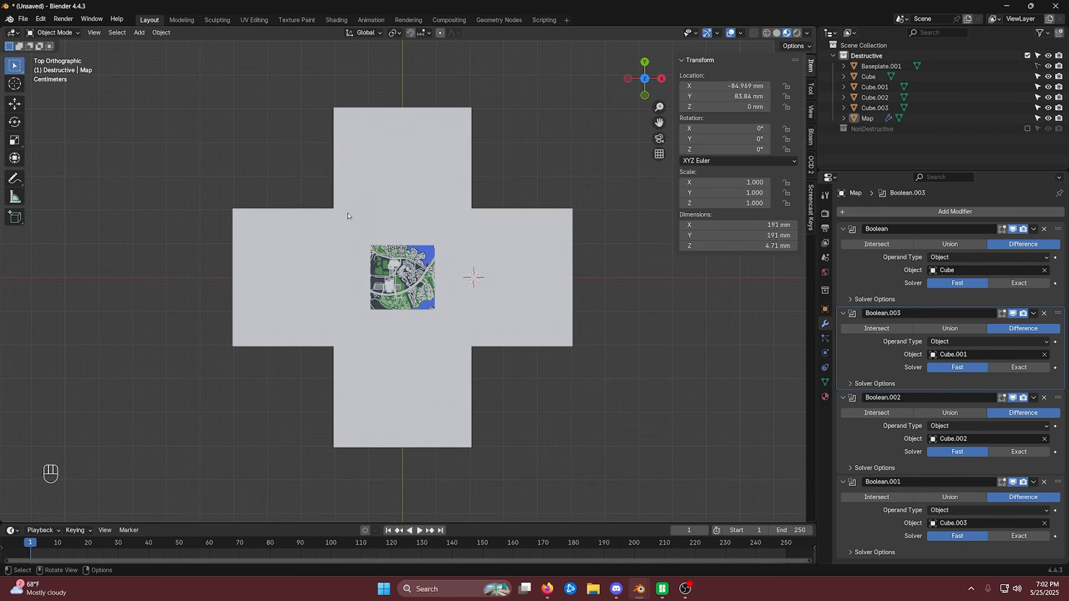
Apply all four Boolean modifiers to the map
{"action": "left_click", "coordinate": [856, 267]}
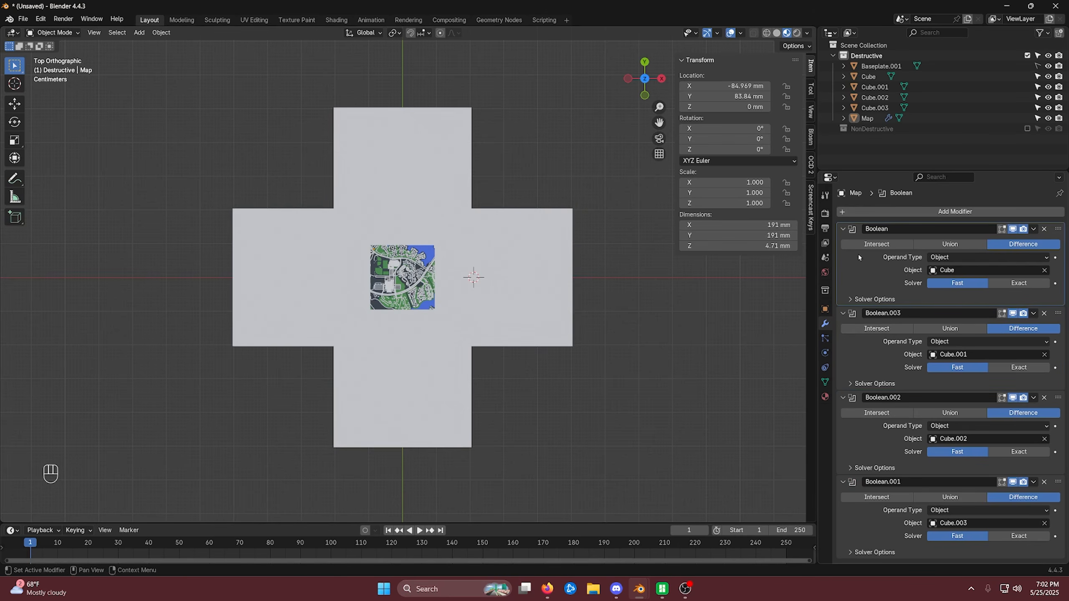
{"action": "left_click", "coordinate": [865, 259]}
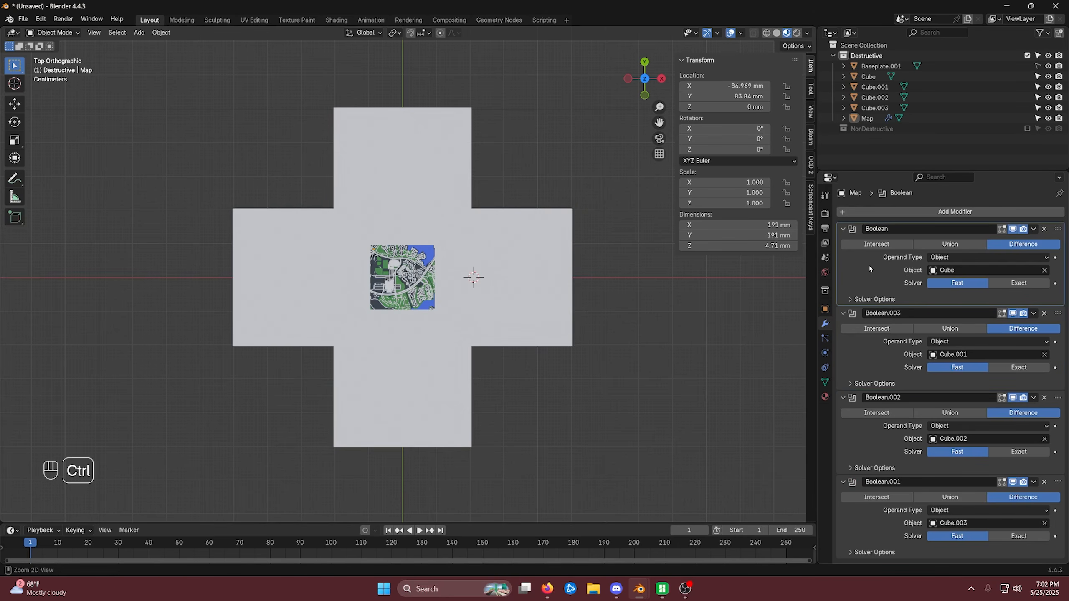
{"action": "key", "text": "ctrl+a"}
{"action": "key", "text": "ctrl+a"}
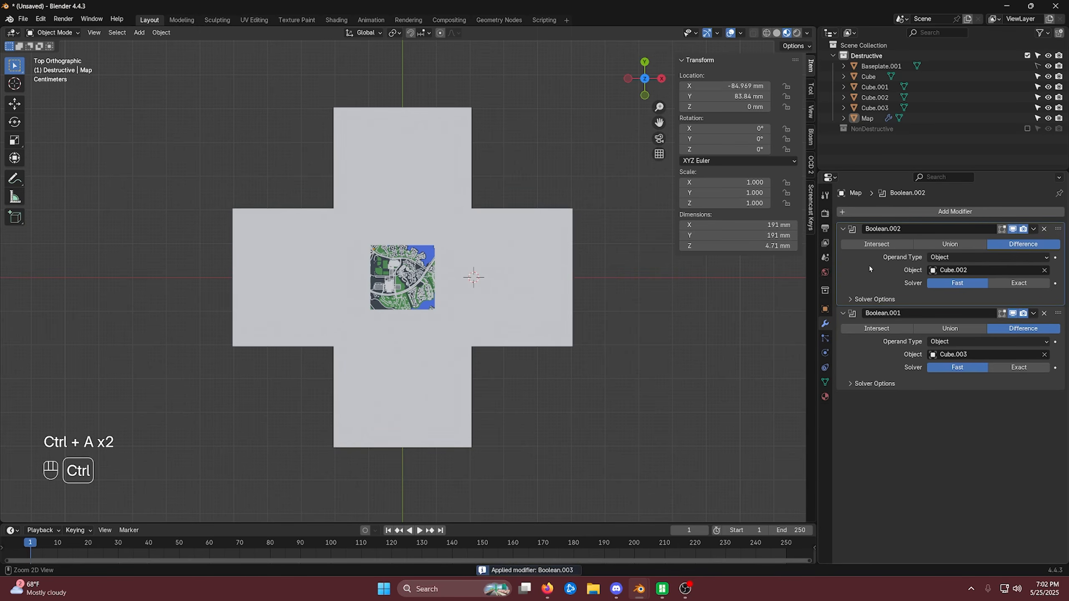
{"action": "key", "text": "ctrl+a"}
{"action": "key", "text": "ctrl+a"}
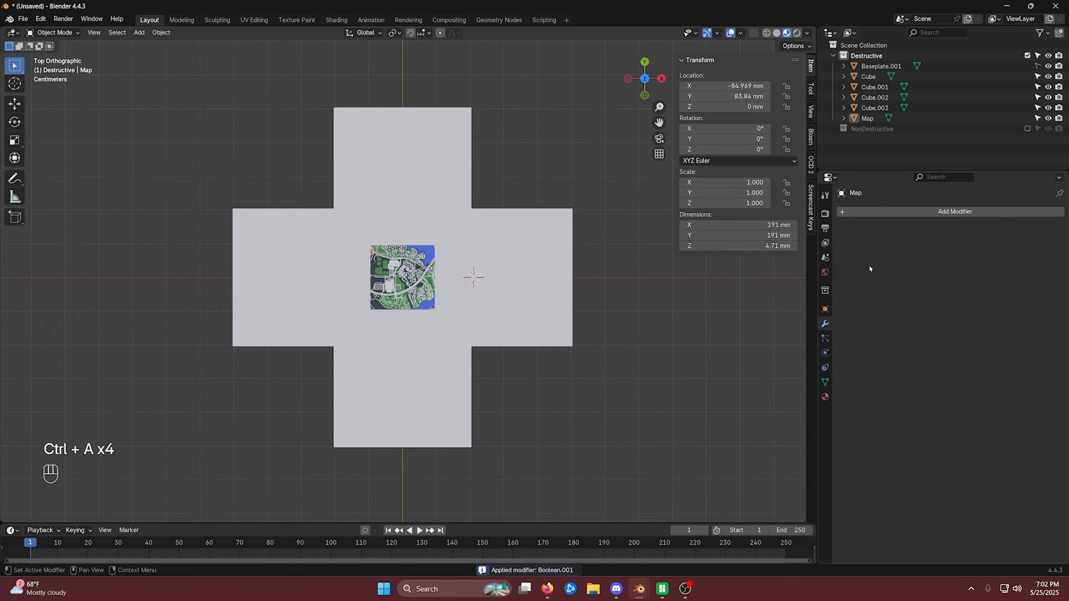
Delete the four cutting cubes around the map
{"action": "left_click", "coordinate": [543, 295]}
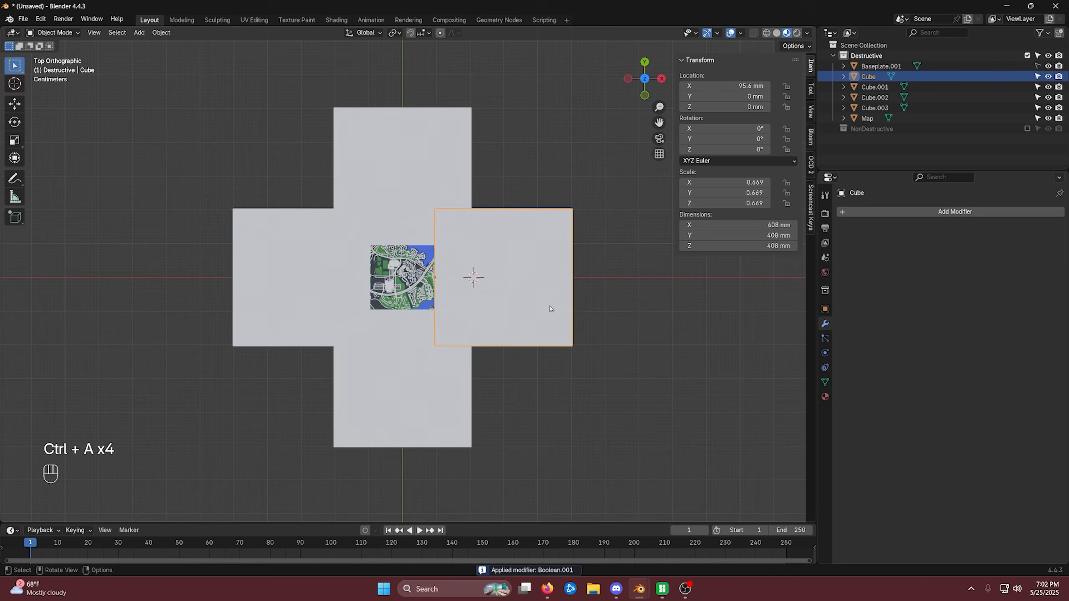
{"action": "middle_click_drag", "start_coordinate": [564, 314], "coordinate": [563, 261]}
{"action": "key", "text": "x"}
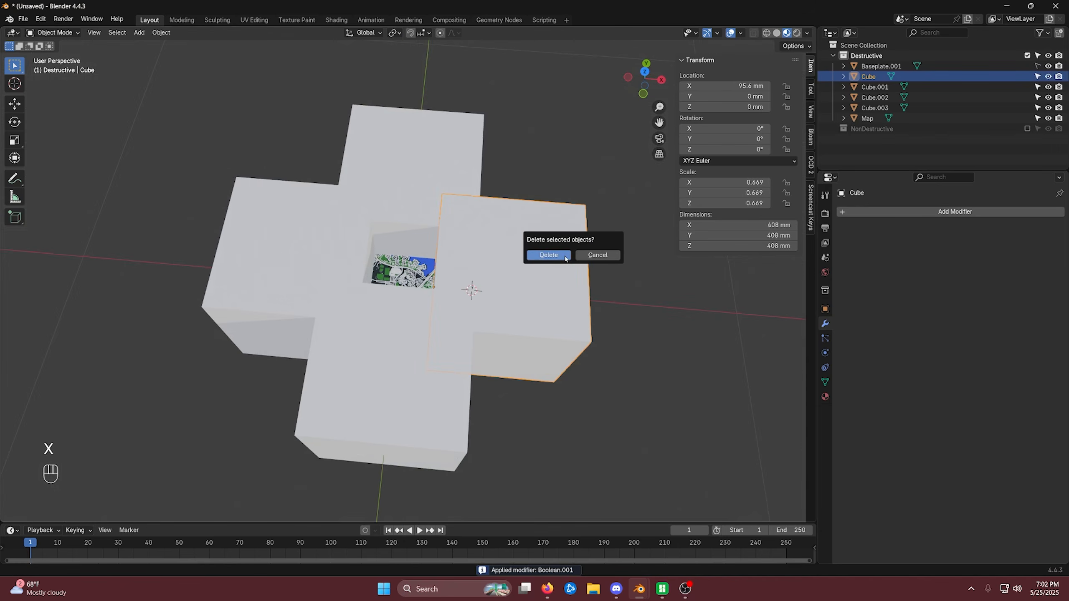
{"action": "left_click", "coordinate": [564, 257]}
{"action": "left_click", "coordinate": [437, 171]}
{"action": "key", "text": "x"}
{"action": "left_click", "coordinate": [437, 170]}
{"action": "left_click", "coordinate": [219, 234]}
{"action": "key", "text": "x"}
{"action": "left_click", "coordinate": [219, 234]}
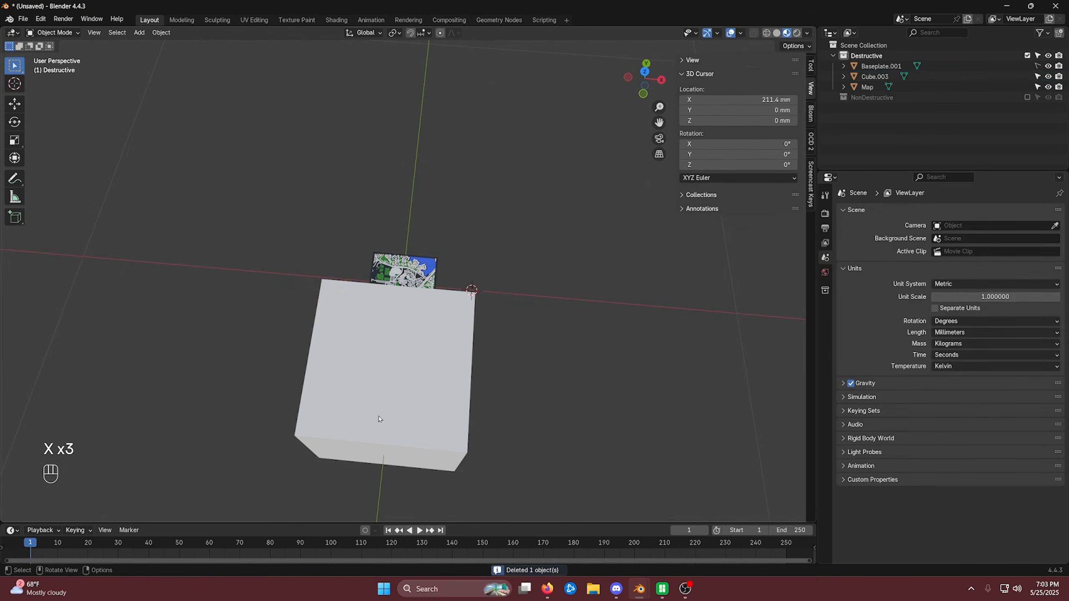
{"action": "left_click", "coordinate": [383, 417]}
{"action": "key", "text": "x"}
{"action": "left_click", "coordinate": [373, 409]}
Examine the trimmed map on its baseplate from several angles
{"action": "scroll", "coordinate": [534, 392], "scroll_direction": "up", "scroll_amount": 6}
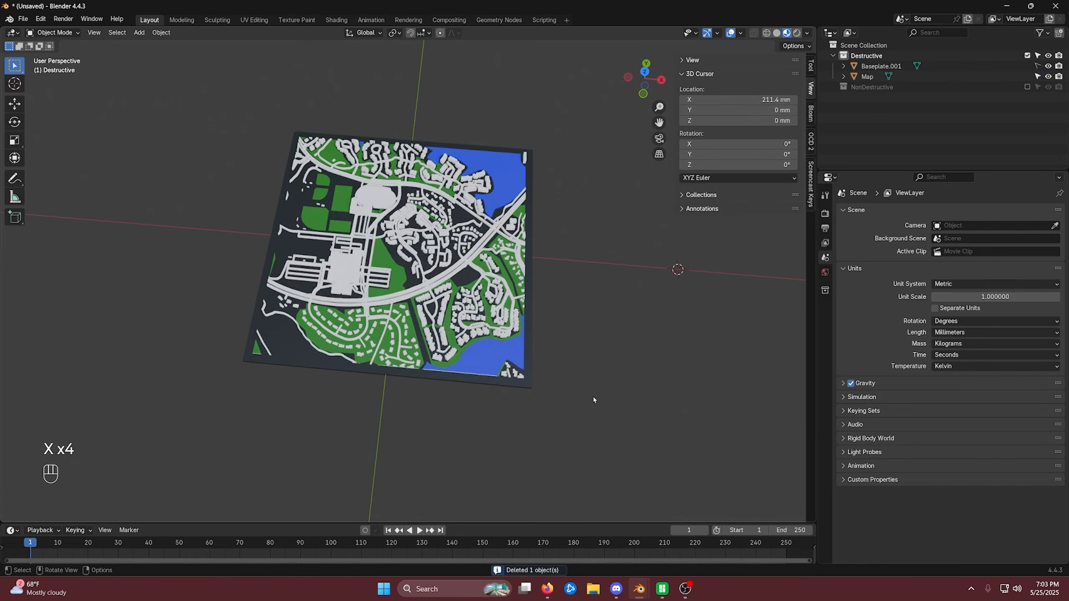
{"action": "scroll", "coordinate": [606, 420], "scroll_direction": "up", "scroll_amount": 3}
{"action": "scroll", "coordinate": [626, 373], "scroll_direction": "down", "scroll_amount": 4}
{"action": "middle_click_drag", "start_coordinate": [626, 372], "coordinate": [495, 396]}
{"action": "scroll", "coordinate": [495, 396], "scroll_direction": "up", "scroll_amount": 3}
{"action": "scroll", "coordinate": [568, 412], "scroll_direction": "down", "scroll_amount": 3}
{"action": "middle_click_drag", "start_coordinate": [568, 412], "coordinate": [505, 359], "text": "shift"}
{"action": "scroll", "coordinate": [485, 422], "scroll_direction": "down", "scroll_amount": 2}
{"action": "left_click", "coordinate": [505, 357]}
{"action": "left_click", "coordinate": [654, 350]}
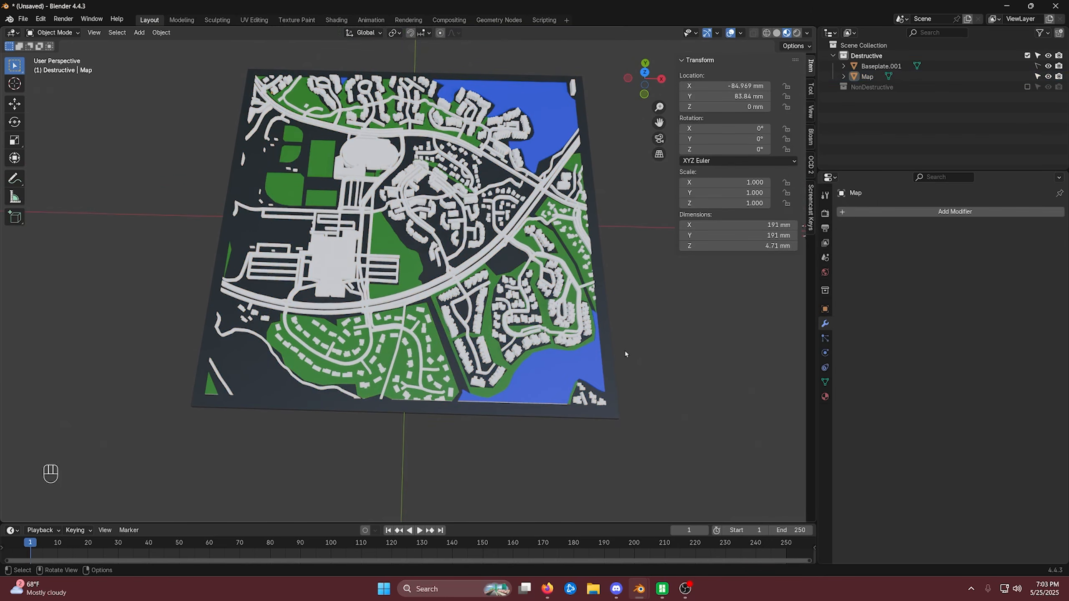
Inspect the road's cut end on the map's -Y edge for missing faces, viewing the mesh in Object and Edit Mode
{"action": "middle_click_drag", "start_coordinate": [633, 382], "coordinate": [382, 404]}
{"action": "scroll", "coordinate": [443, 406], "scroll_direction": "up", "scroll_amount": 3}
{"action": "scroll", "coordinate": [467, 388], "scroll_direction": "up", "scroll_amount": 5}
{"action": "middle_click_drag", "start_coordinate": [491, 385], "coordinate": [690, 261], "text": "shift"}
{"action": "scroll", "coordinate": [485, 383], "scroll_direction": "down", "scroll_amount": 2}
{"action": "left_click", "coordinate": [484, 379]}
{"action": "scroll", "coordinate": [529, 335], "scroll_direction": "up", "scroll_amount": 3}
{"action": "key", "text": "Tab"}
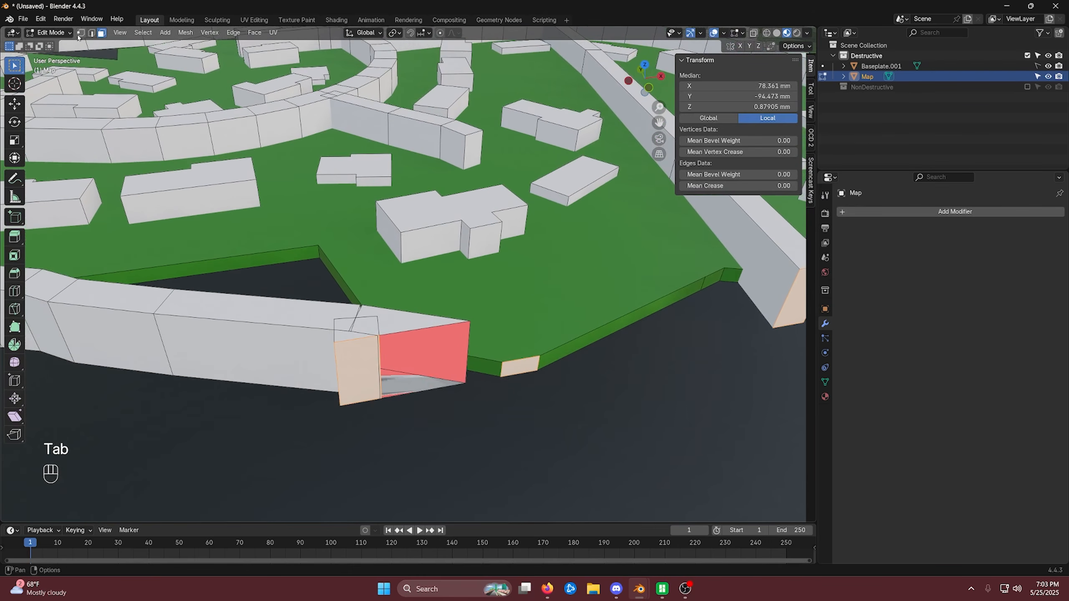
{"action": "key", "text": "Tab"}
{"action": "scroll", "coordinate": [446, 302], "scroll_direction": "down", "scroll_amount": 6}
{"action": "middle_click_drag", "start_coordinate": [438, 320], "coordinate": [446, 301]}
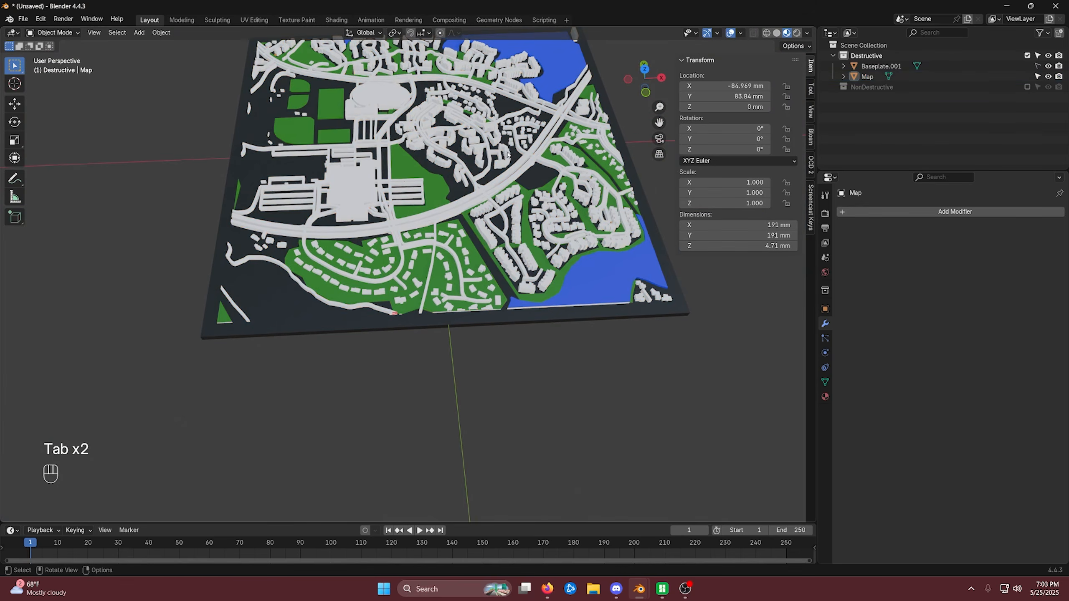
Edit the map mesh with vertex selection and fill the open cut end of the curved road on the -Y edge
{"action": "left_click", "coordinate": [51, 33]}
{"action": "left_click", "coordinate": [50, 45]}
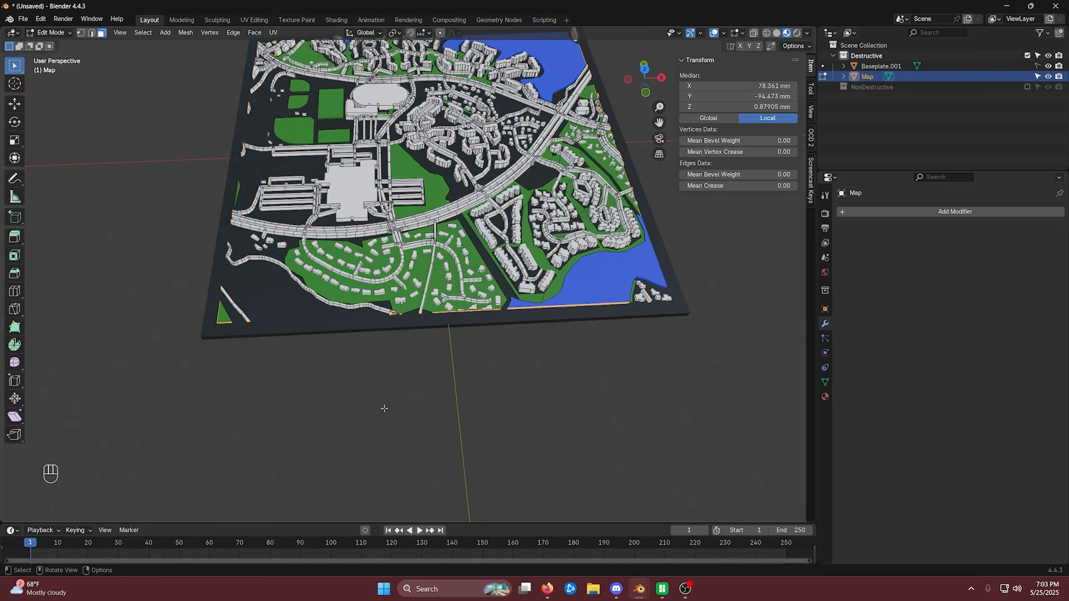
{"action": "scroll", "coordinate": [358, 337], "scroll_direction": "up", "scroll_amount": 6}
{"action": "middle_click_drag", "start_coordinate": [363, 320], "coordinate": [459, 315], "text": "shift"}
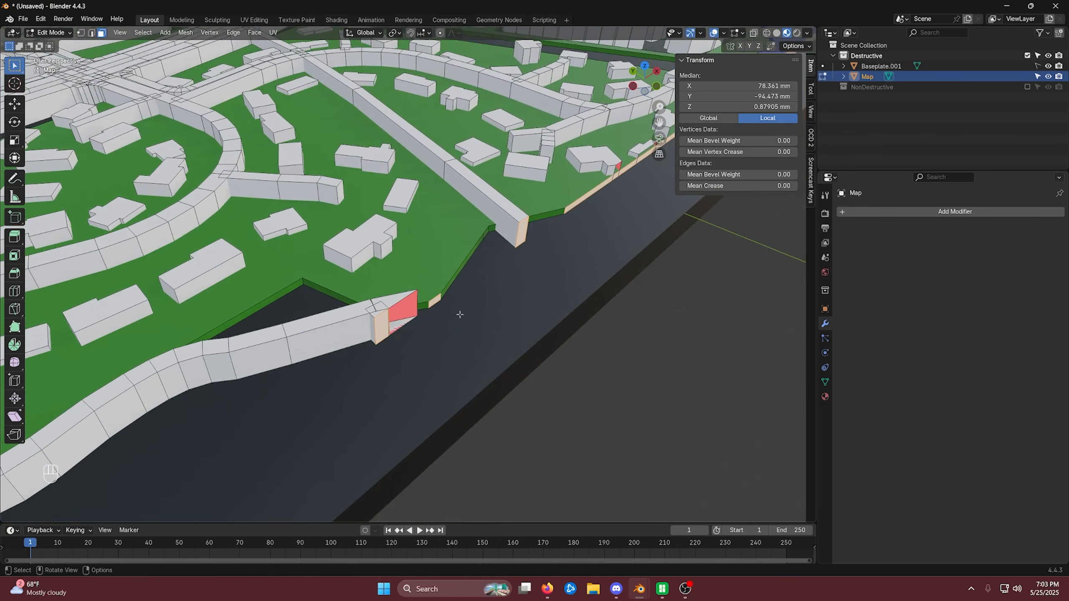
{"action": "left_click", "coordinate": [81, 33]}
{"action": "scroll", "coordinate": [401, 337], "scroll_direction": "up", "scroll_amount": 3}
{"action": "left_click", "coordinate": [393, 315], "text": "alt"}
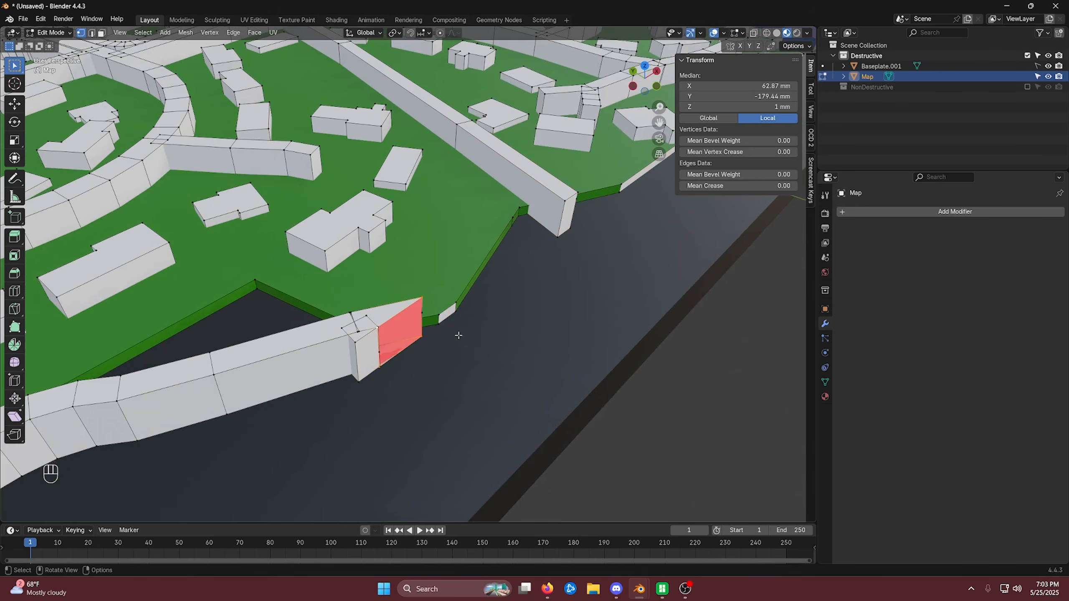
{"action": "scroll", "coordinate": [453, 341], "scroll_direction": "down", "scroll_amount": 3}
{"action": "left_click", "coordinate": [555, 370]}
{"action": "left_click", "coordinate": [404, 301], "text": "alt"}
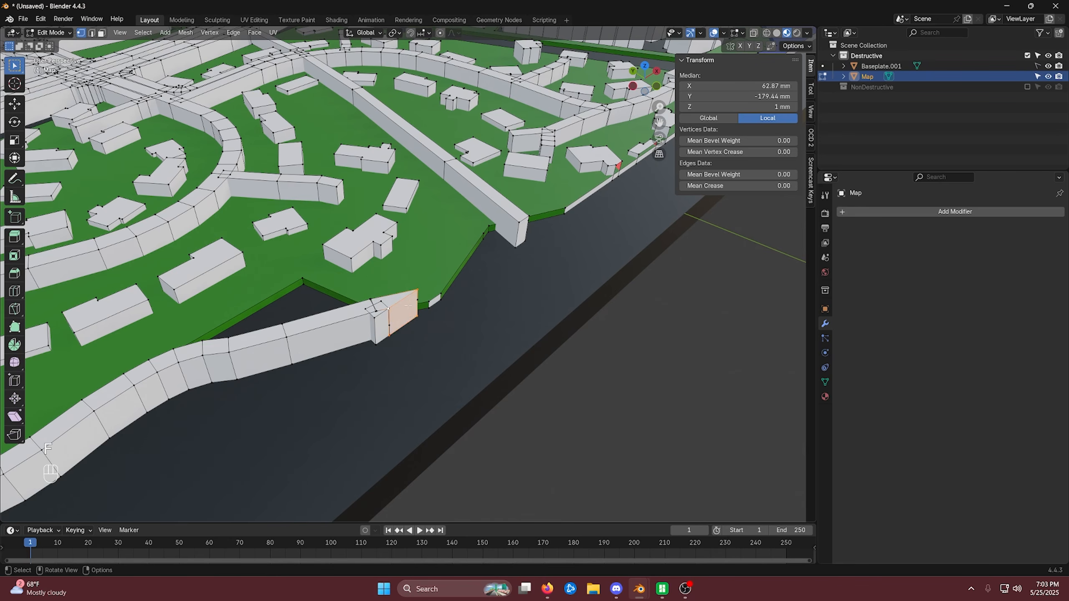
Fill the open cut sides of the buildings along the green area's -Y edge with new faces
{"action": "middle_click_drag", "start_coordinate": [449, 320], "coordinate": [435, 303]}
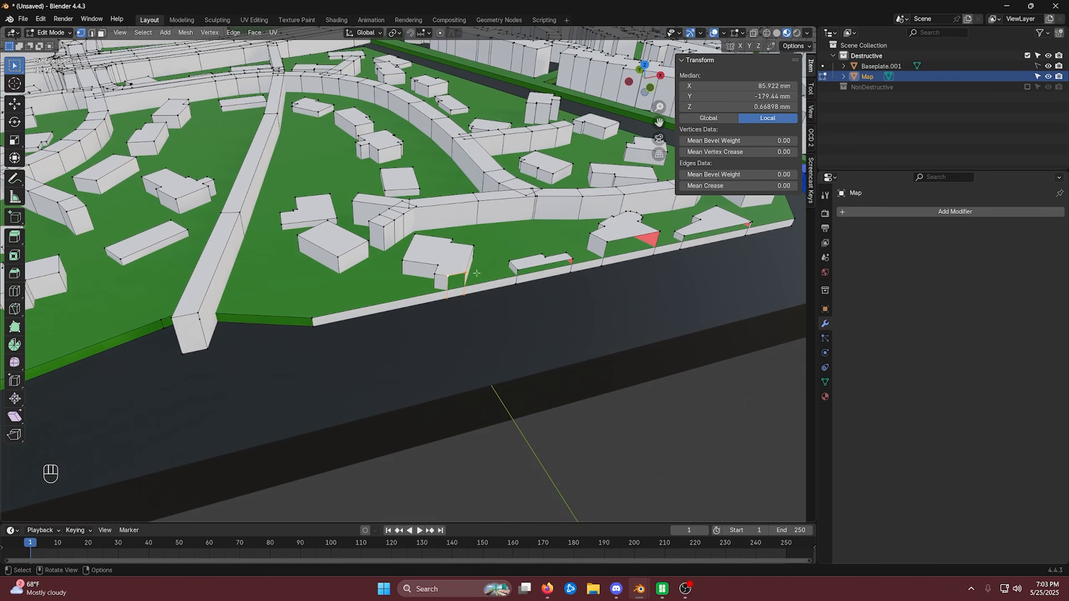
{"action": "key", "text": "alt"}
{"action": "key", "text": "f"}
{"action": "middle_click", "coordinate": [455, 309], "text": "alt"}
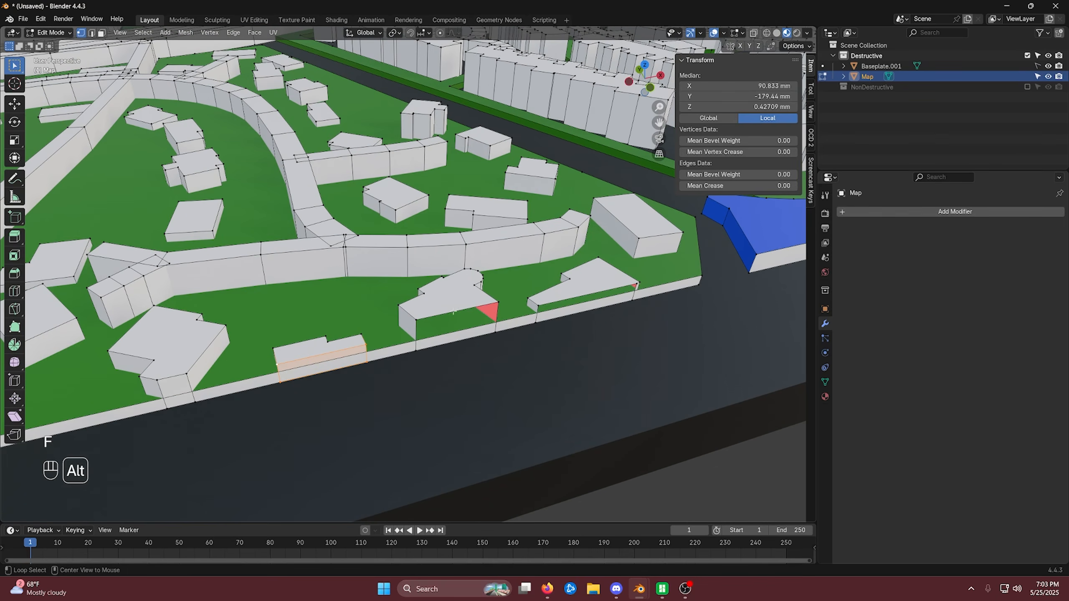
{"action": "key", "text": "f"}
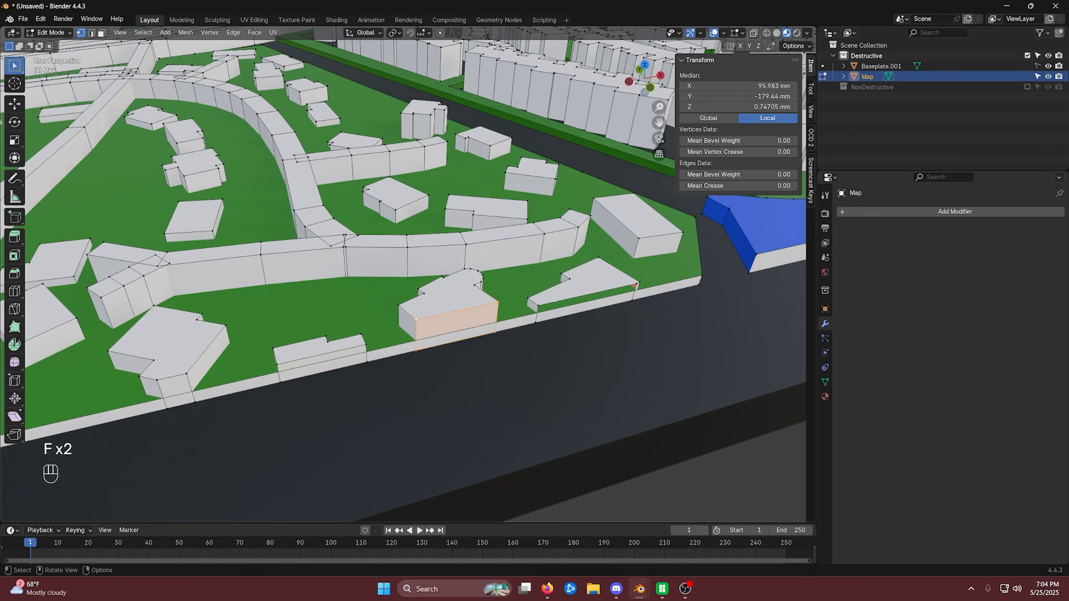
{"action": "left_click", "coordinate": [556, 298], "text": "alt"}
{"action": "key", "text": "f"}
Fill the open end of the green strip beside the water and the gap in the nearby corner building
{"action": "middle_click_drag", "start_coordinate": [556, 299], "coordinate": [419, 367], "text": "shift"}
{"action": "middle_click_drag", "start_coordinate": [577, 316], "coordinate": [411, 357], "text": "shift"}
{"action": "scroll", "coordinate": [410, 356], "scroll_direction": "up", "scroll_amount": 2}
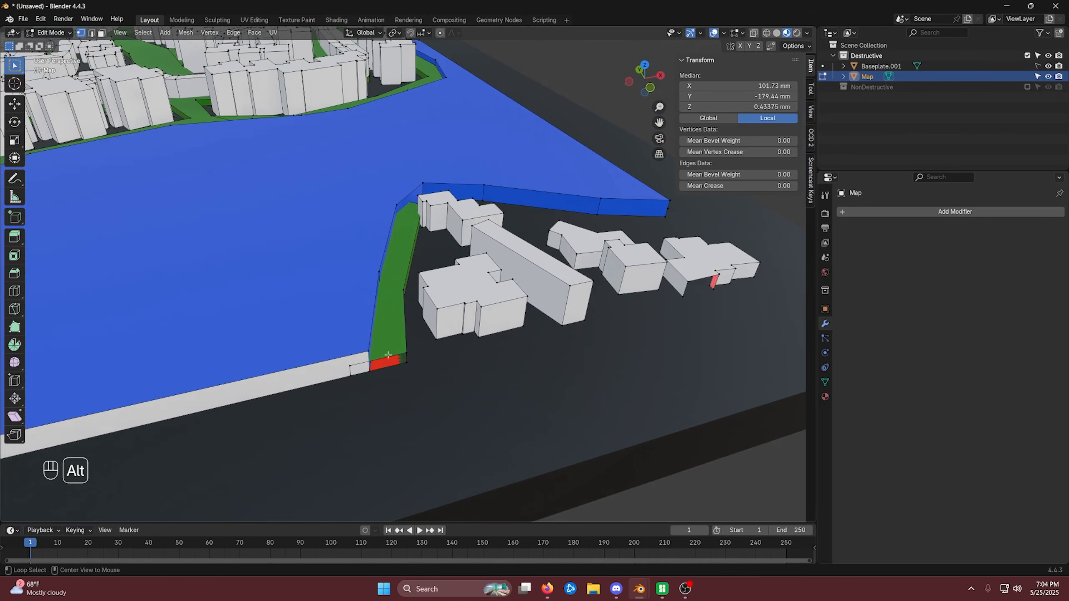
{"action": "middle_click_drag", "start_coordinate": [618, 312], "coordinate": [468, 299], "text": "shift"}
{"action": "key", "text": "f"}
{"action": "key", "text": "f"}
Fill the open side of the first cut building along the map's +X edge
{"action": "scroll", "coordinate": [388, 378], "scroll_direction": "down", "scroll_amount": 5}
{"action": "middle_click_drag", "start_coordinate": [389, 378], "coordinate": [432, 406]}
{"action": "left_click", "coordinate": [489, 374], "text": "alt"}
{"action": "key", "text": "f"}
{"action": "middle_click_drag", "start_coordinate": [548, 357], "coordinate": [437, 379]}
{"action": "left_click", "coordinate": [450, 326], "text": "alt"}
{"action": "middle_click_drag", "start_coordinate": [450, 327], "coordinate": [294, 324], "text": "shift"}
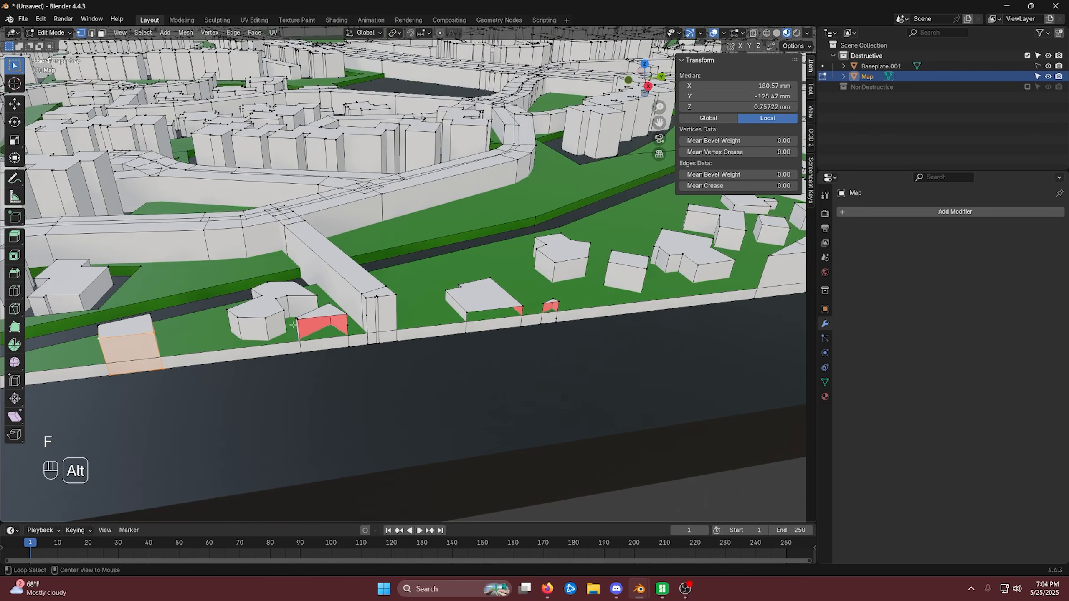
{"action": "key", "text": "ctrl+z"}
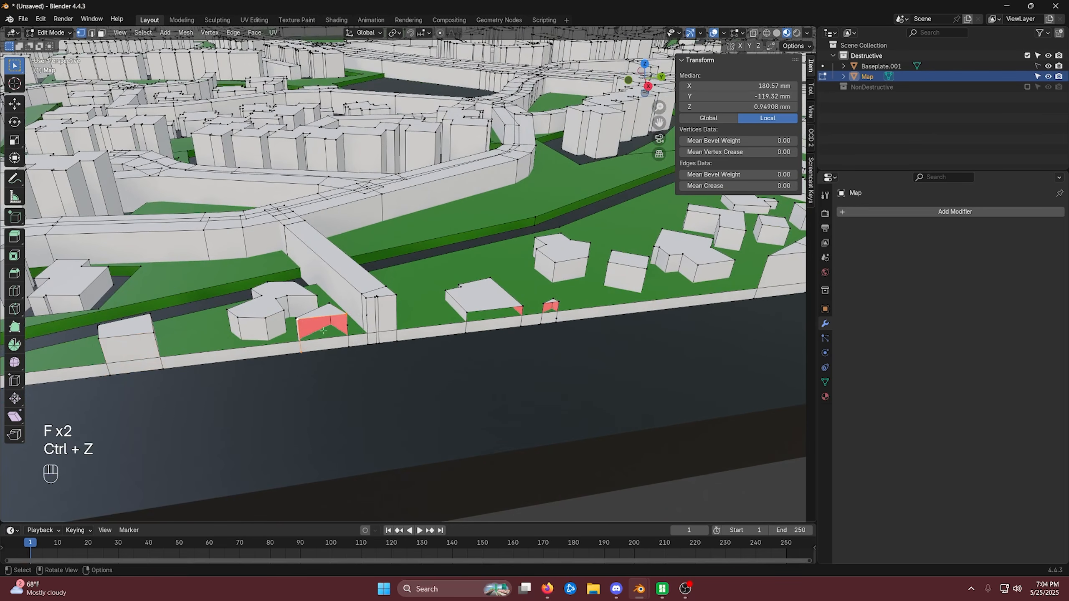
{"action": "middle_click_drag", "start_coordinate": [368, 314], "coordinate": [385, 340], "text": "shift"}
{"action": "key", "text": "f"}
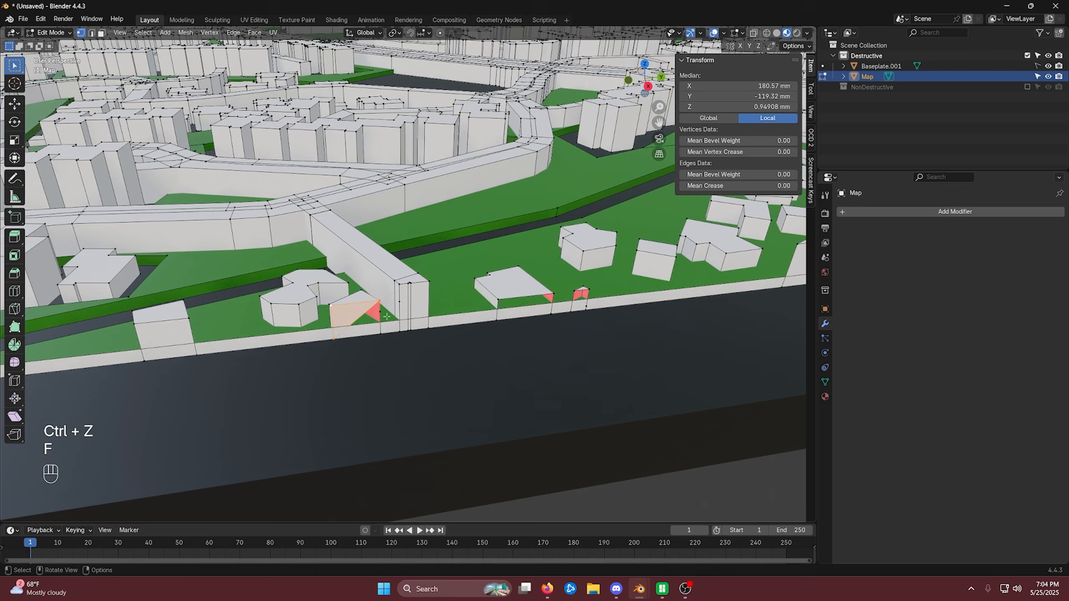
{"action": "middle_click_drag", "start_coordinate": [375, 342], "coordinate": [415, 337], "text": "shift"}
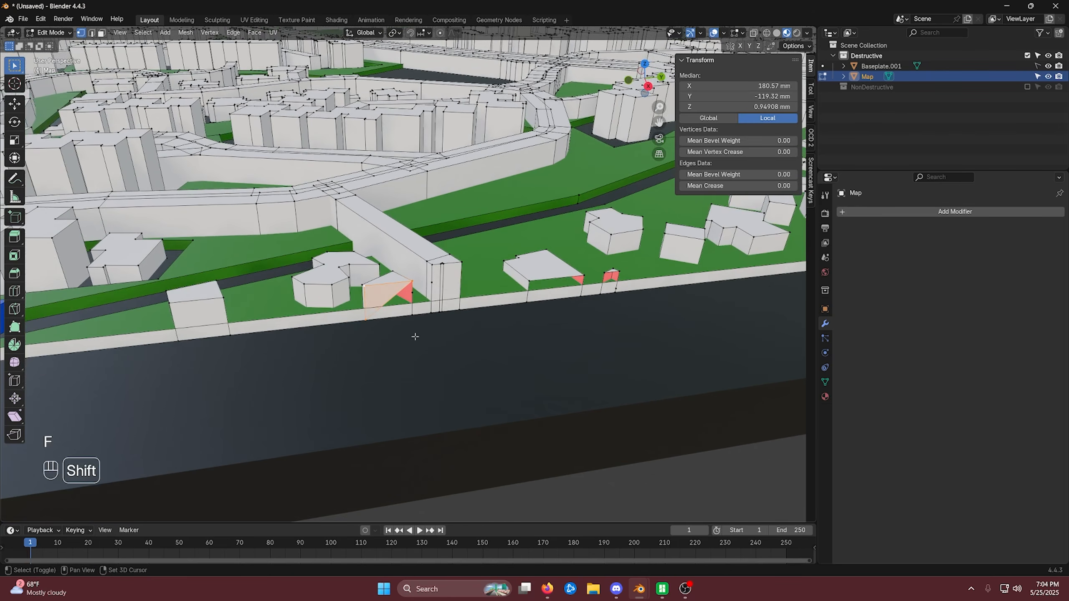
{"action": "key", "text": "ctrl+z"}
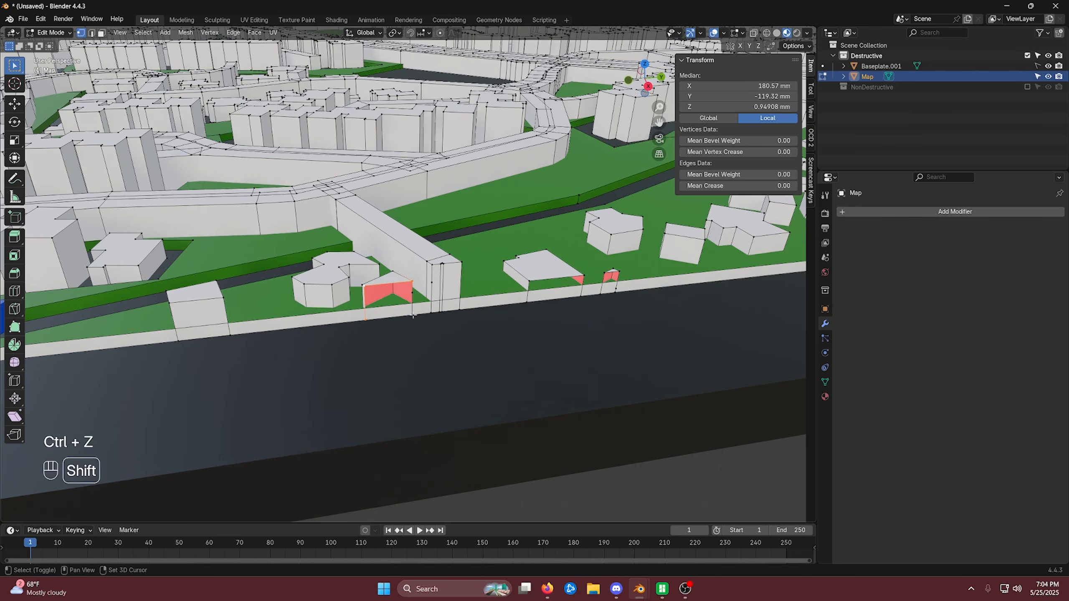
Fill the open sides of the triangular-roofed building by the road and the small buildings beyond it on the +X edge
{"action": "key", "text": "f"}
{"action": "middle_click_drag", "start_coordinate": [417, 339], "coordinate": [466, 289]}
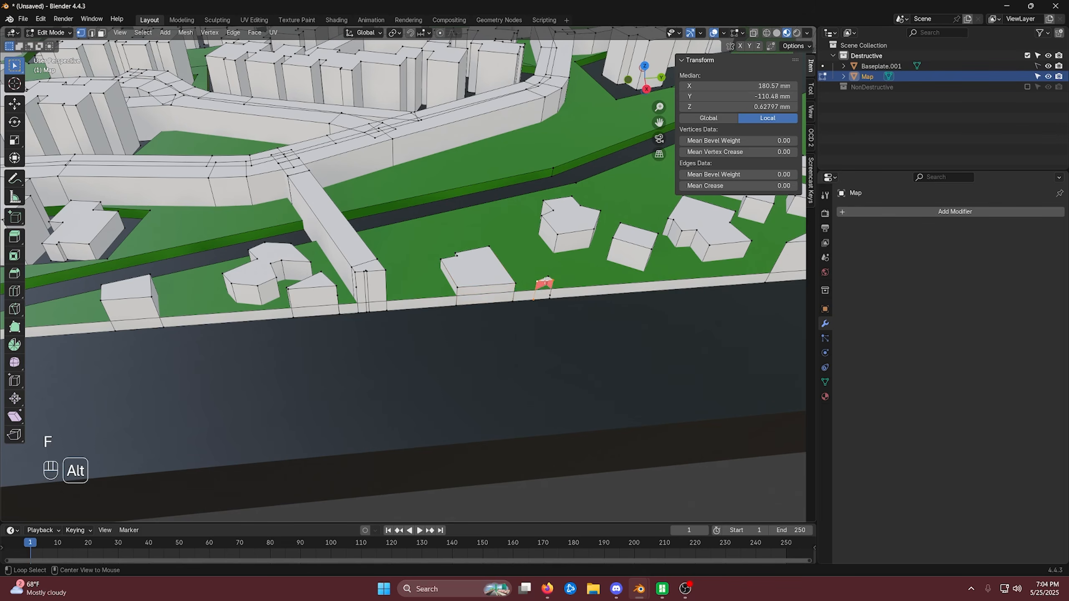
{"action": "key", "text": "f"}
{"action": "key", "text": "ctrl+z"}
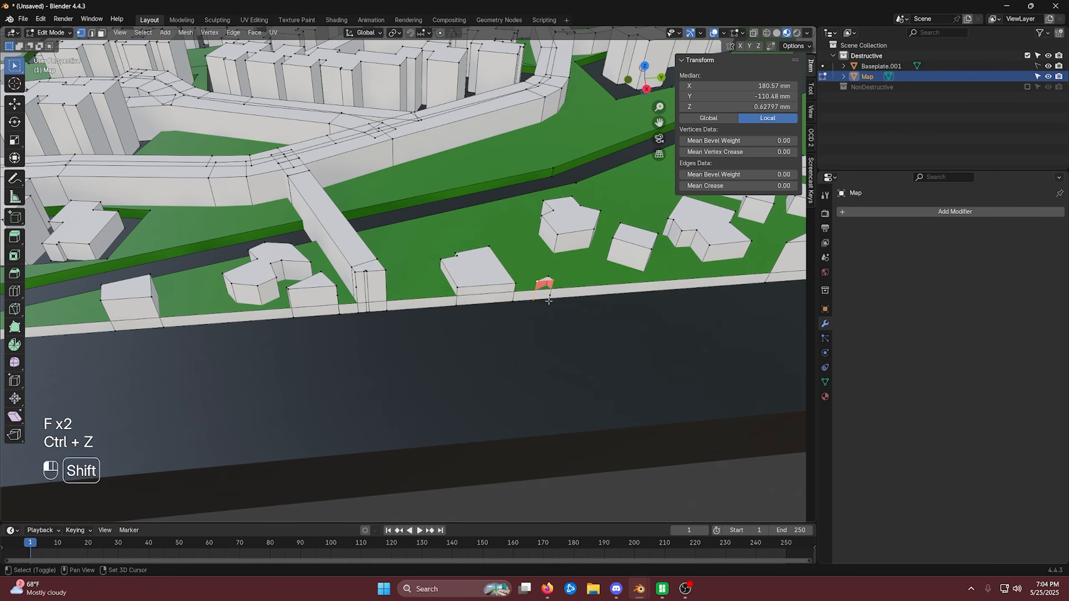
{"action": "key", "text": "f"}
{"action": "middle_click_drag", "start_coordinate": [626, 318], "coordinate": [444, 284], "text": "shift"}
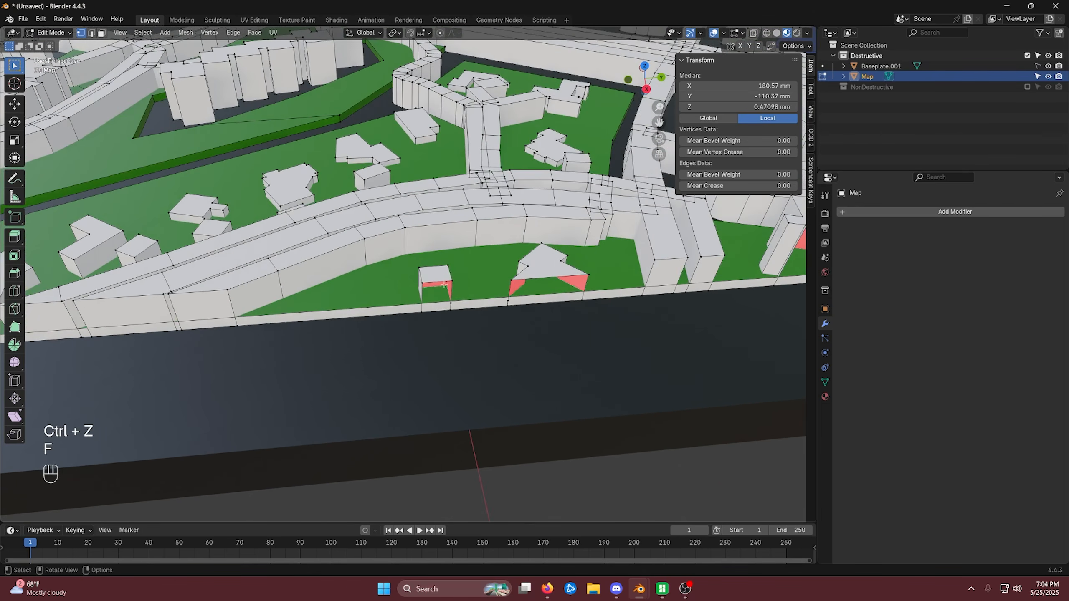
Fill the open sides of the remaining cut buildings beside the wide curved road on the +X edge
{"action": "left_click", "coordinate": [432, 281], "text": "alt"}
{"action": "left_click", "coordinate": [450, 312], "text": "shift"}
{"action": "key", "text": "f"}
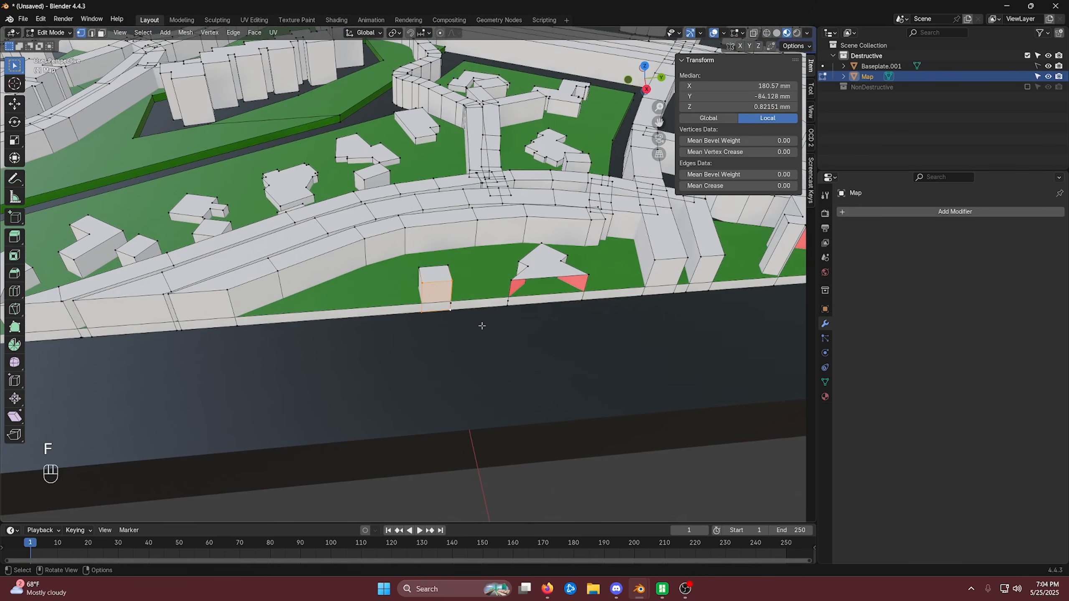
{"action": "left_click", "coordinate": [509, 311], "text": "shift"}
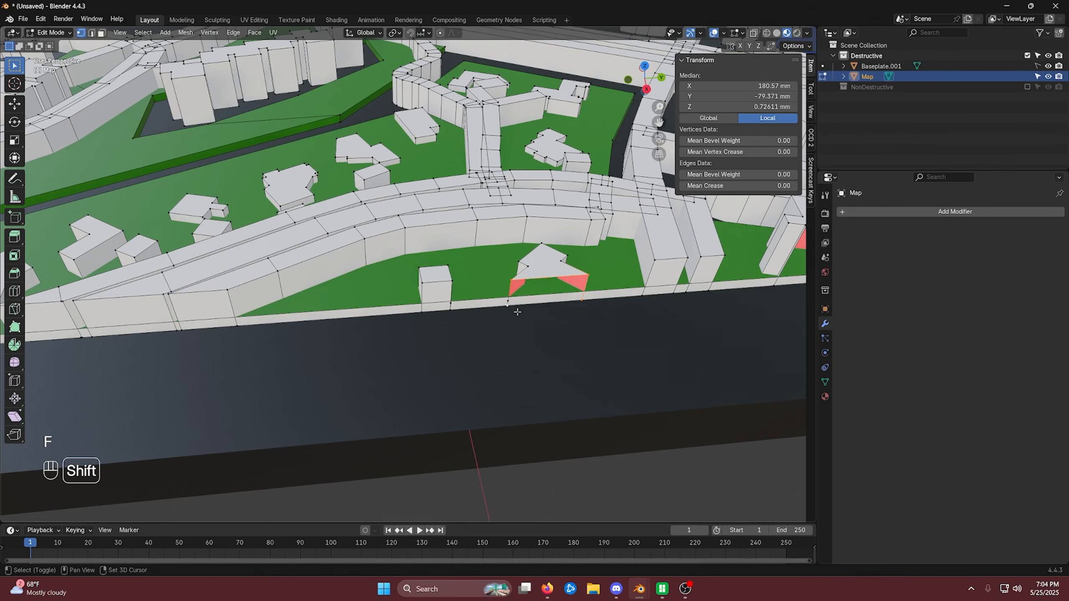
{"action": "key", "text": "f"}
{"action": "middle_click_drag", "start_coordinate": [620, 322], "coordinate": [426, 304]}
{"action": "key", "text": "f"}
{"action": "key", "text": "f"}
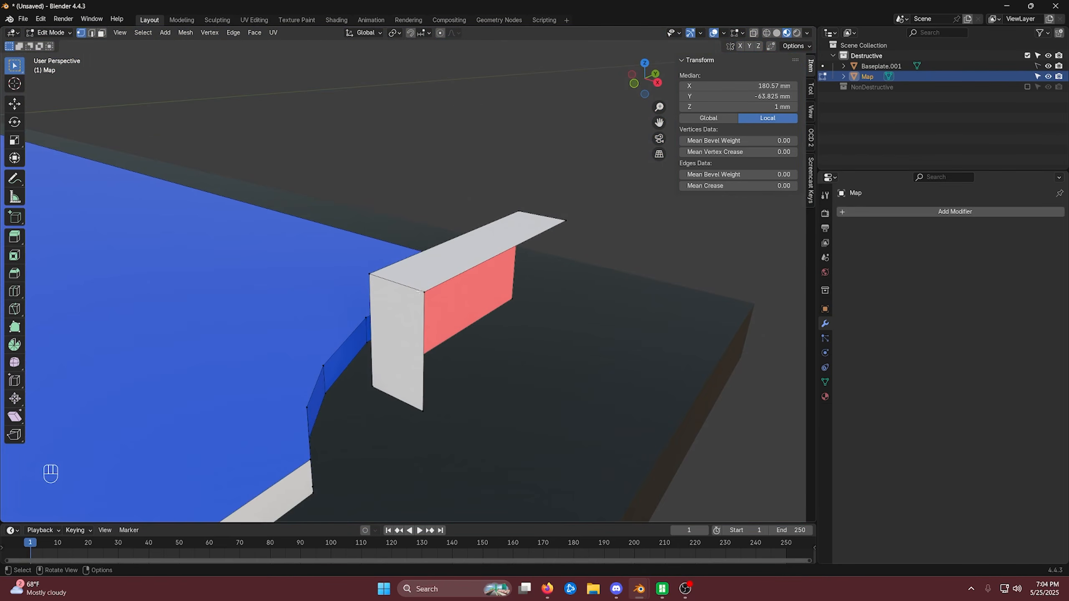
Select the corner vertices of the open-sided building near the water's corner, clear the selection and return to Object Mode
{"action": "left_click", "coordinate": [425, 292]}
{"action": "left_click", "coordinate": [421, 411], "text": "shift"}
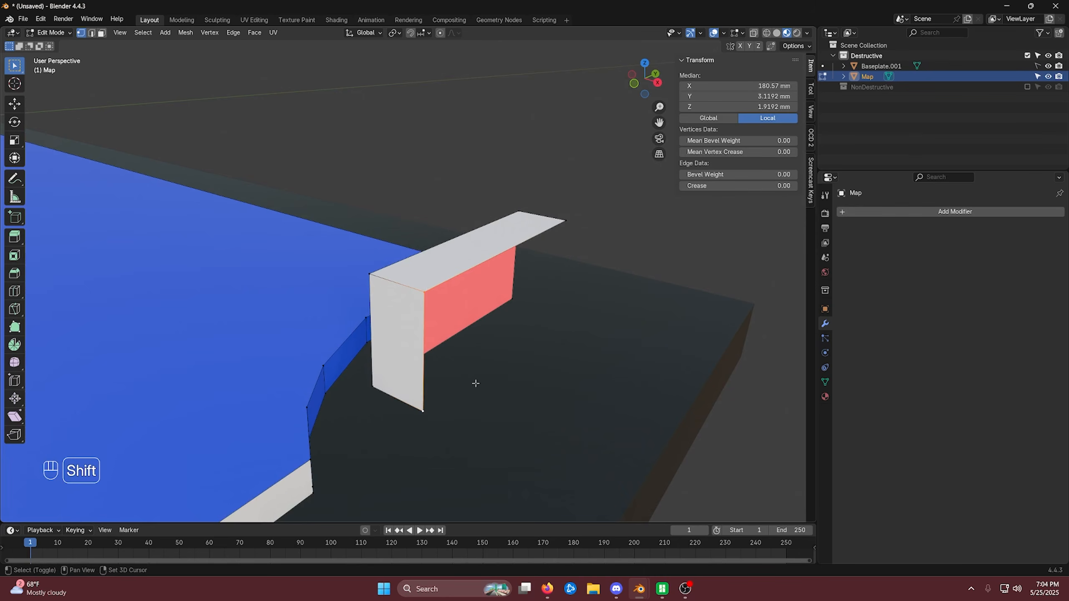
{"action": "left_click", "coordinate": [570, 222], "text": "shift"}
{"action": "middle_click_drag", "start_coordinate": [644, 351], "coordinate": [537, 425]}
{"action": "left_click", "coordinate": [446, 397]}
{"action": "key", "text": "Tab"}
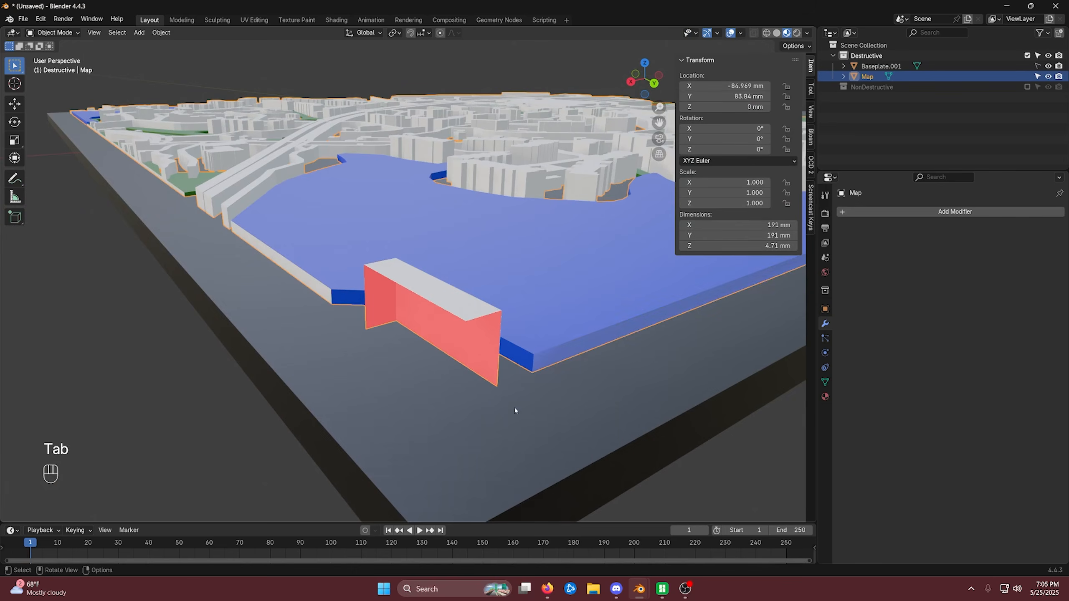
Extrude the outer top corner vertex of the open-sided building near the water's corner about 2.4 mm down along Z
{"action": "key", "text": "Tab"}
{"action": "left_click", "coordinate": [470, 317]}
{"action": "middle_click_drag", "start_coordinate": [470, 316], "coordinate": [408, 318]}
{"action": "left_click", "coordinate": [435, 236]}
{"action": "left_click", "coordinate": [458, 306]}
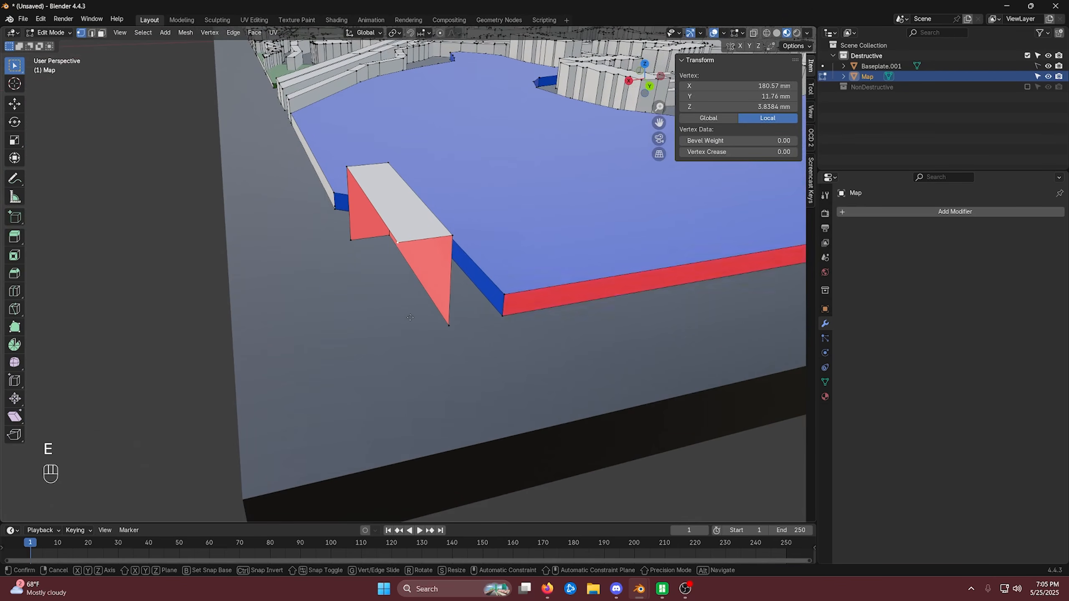
{"action": "key", "text": "e"}
{"action": "key", "text": "z"}
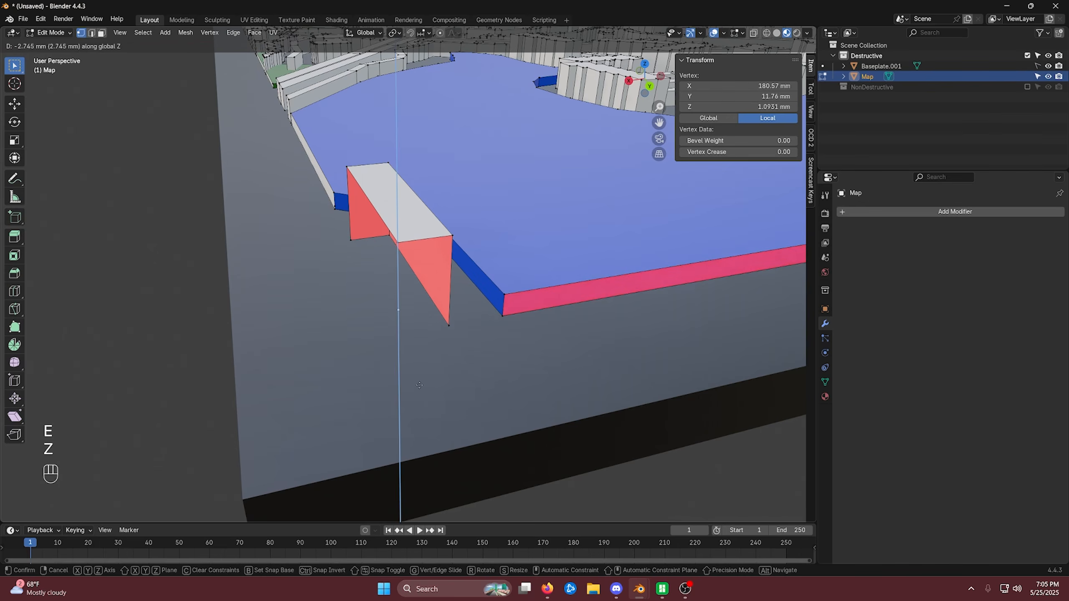
{"action": "left_click", "coordinate": [422, 375]}
{"action": "middle_click_drag", "start_coordinate": [421, 375], "coordinate": [435, 342]}
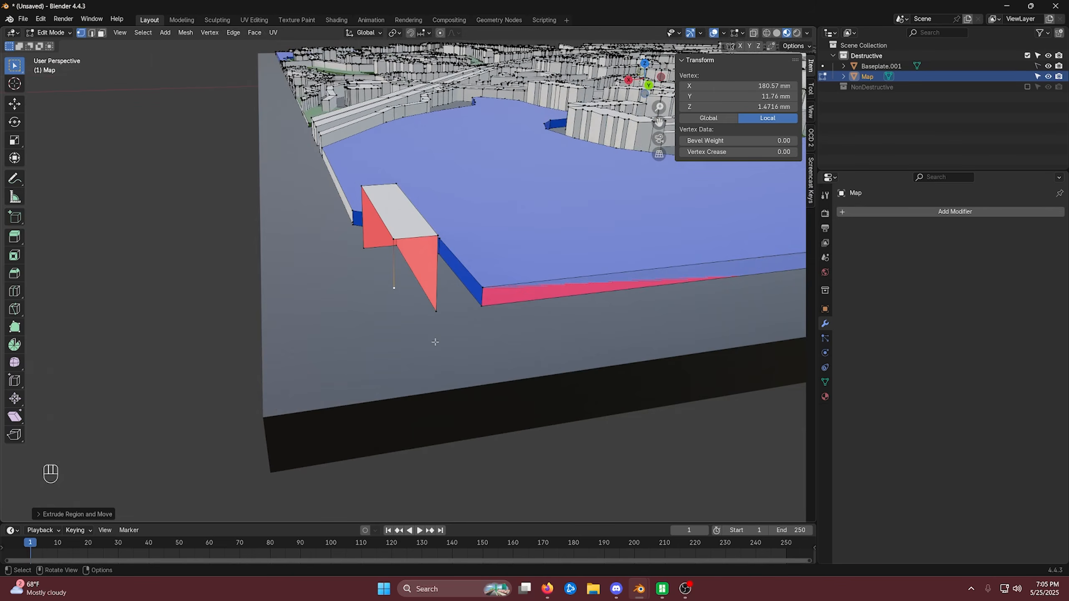
Snap the 3D cursor to the building's neighbouring bottom corner vertex and snap the extruded vertex to the cursor
{"action": "left_click", "coordinate": [437, 310]}
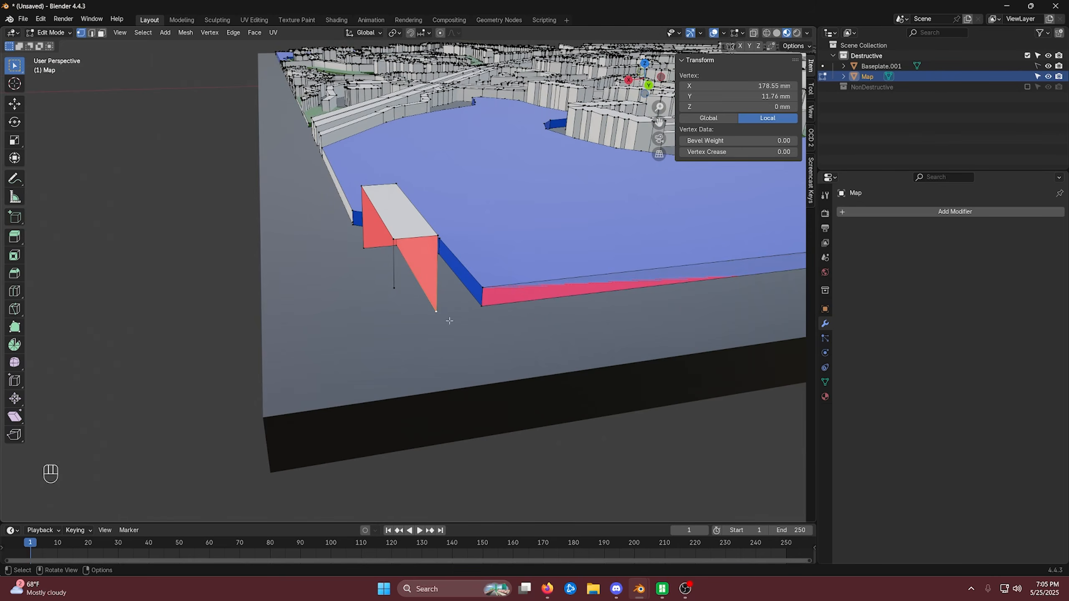
{"action": "middle_click_drag", "start_coordinate": [449, 321], "coordinate": [557, 330]}
{"action": "key", "text": "shift+s"}
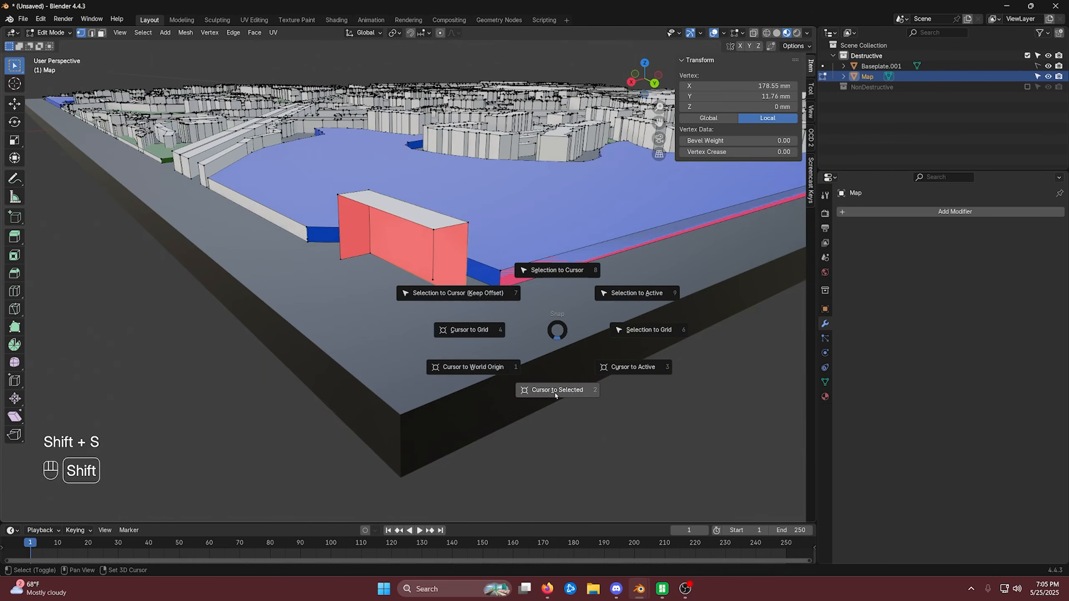
{"action": "left_click", "coordinate": [556, 391]}
{"action": "middle_click_drag", "start_coordinate": [513, 382], "coordinate": [405, 303]}
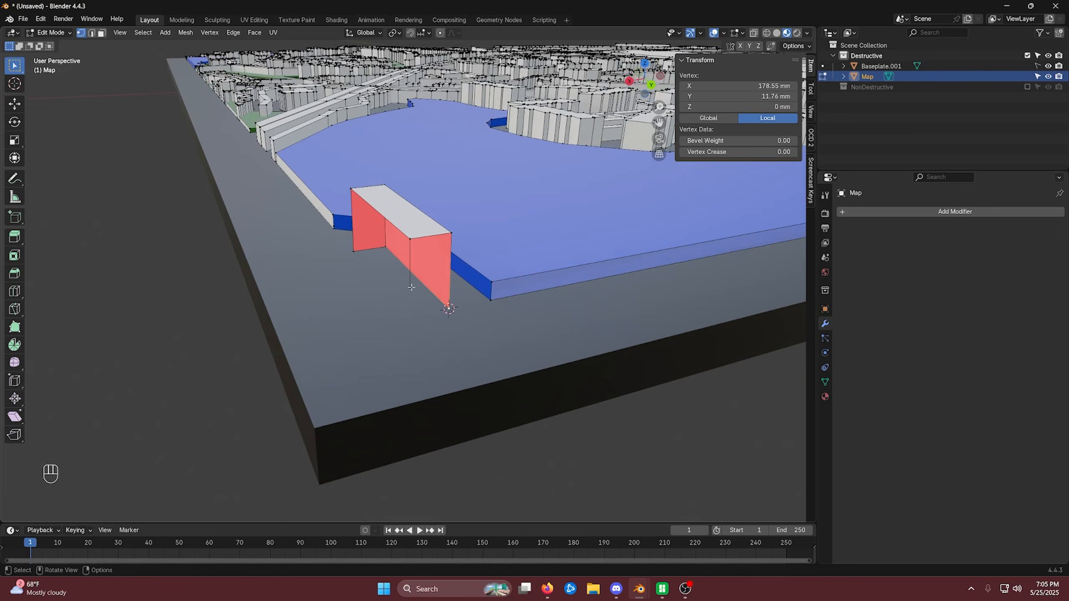
{"action": "left_click", "coordinate": [412, 287]}
{"action": "middle_click_drag", "start_coordinate": [492, 375], "coordinate": [540, 342]}
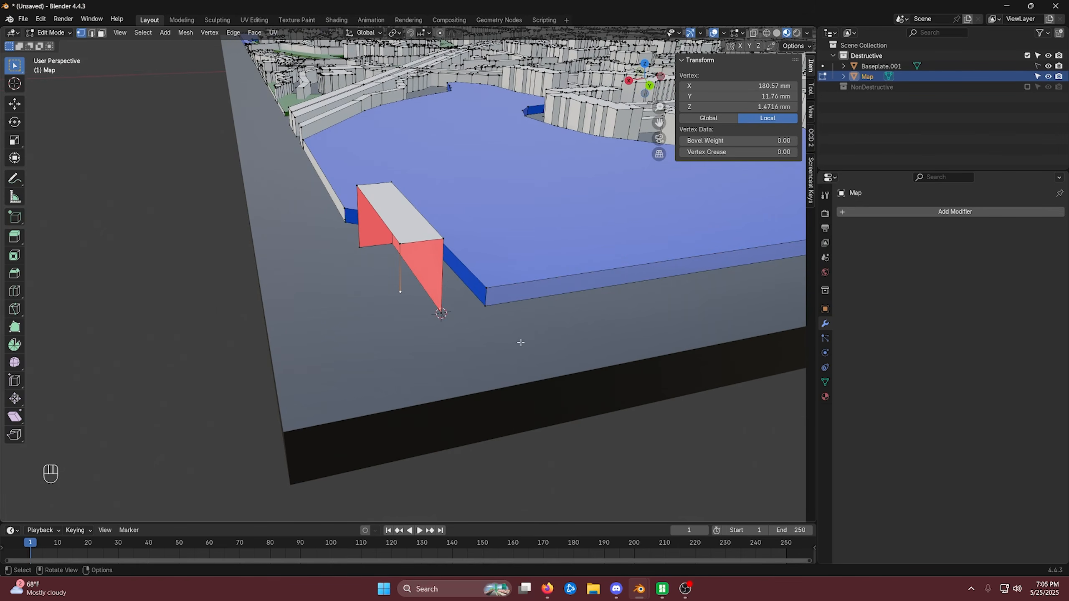
{"action": "key", "text": "shift"}
{"action": "key", "text": "shift+s"}
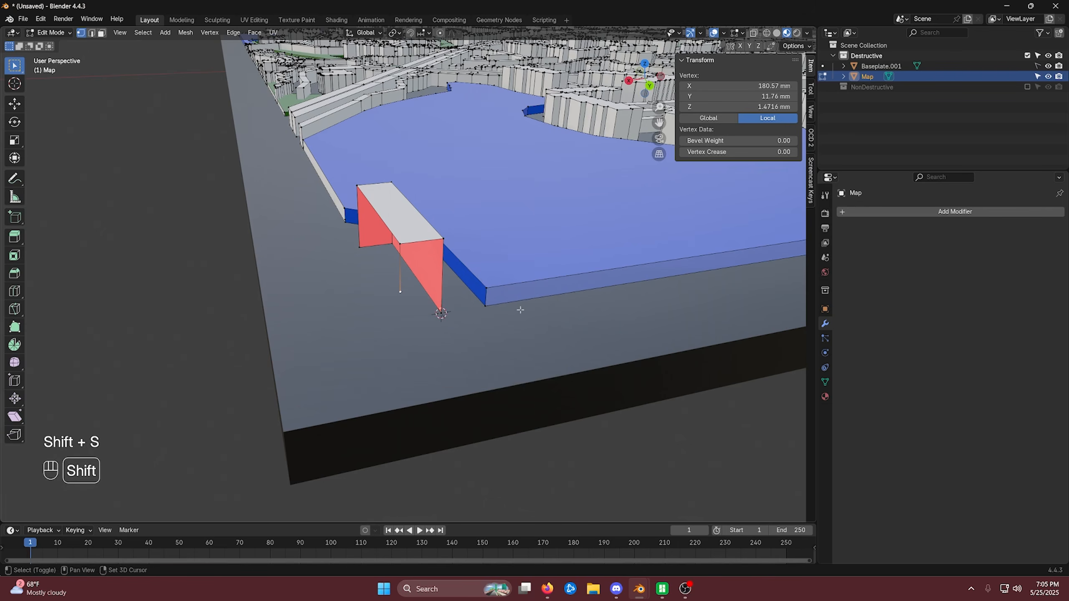
{"action": "key", "text": "shift+s"}
{"action": "left_click", "coordinate": [514, 259]}
{"action": "scroll", "coordinate": [485, 341], "scroll_direction": "up", "scroll_amount": 1}
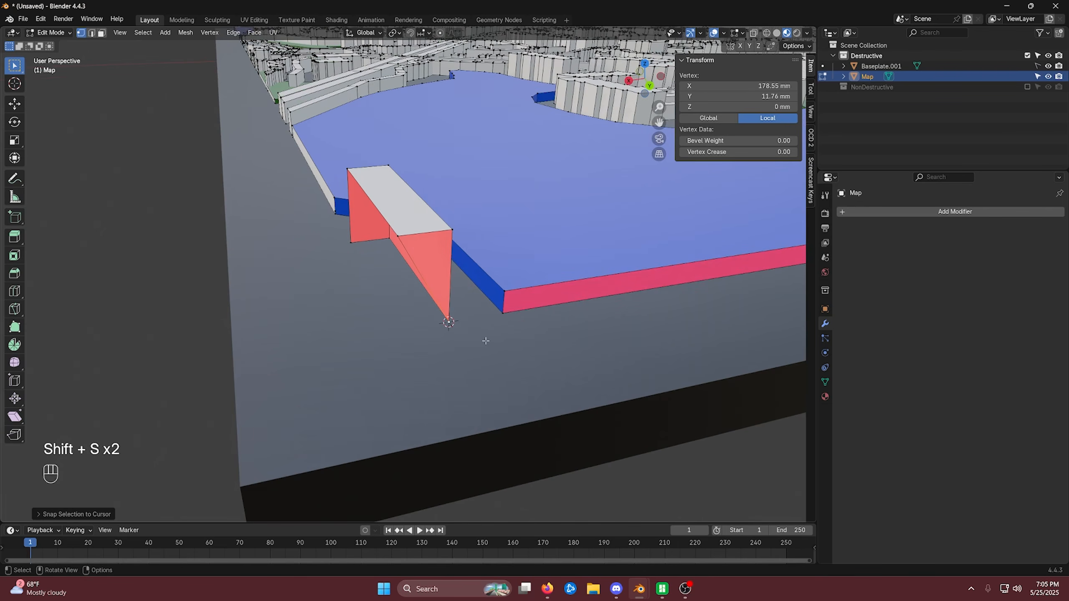
Move the snapped vertex about 2 mm along X so it sits below the building's outer top corner
{"action": "middle_click_drag", "start_coordinate": [502, 350], "coordinate": [543, 357]}
{"action": "key", "text": "g"}
{"action": "key", "text": "y"}
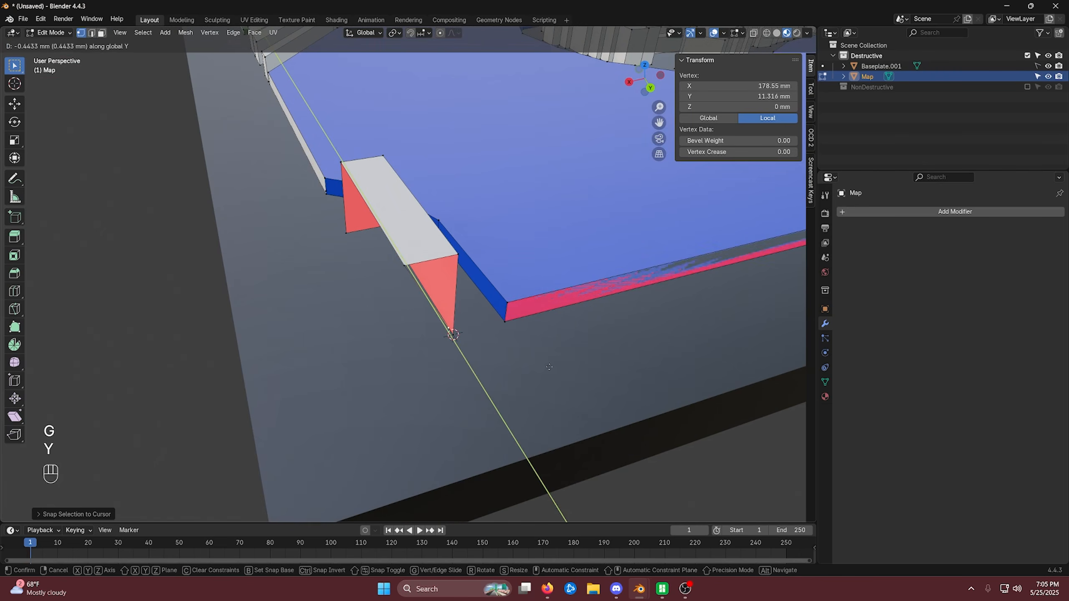
{"action": "key", "text": "x"}
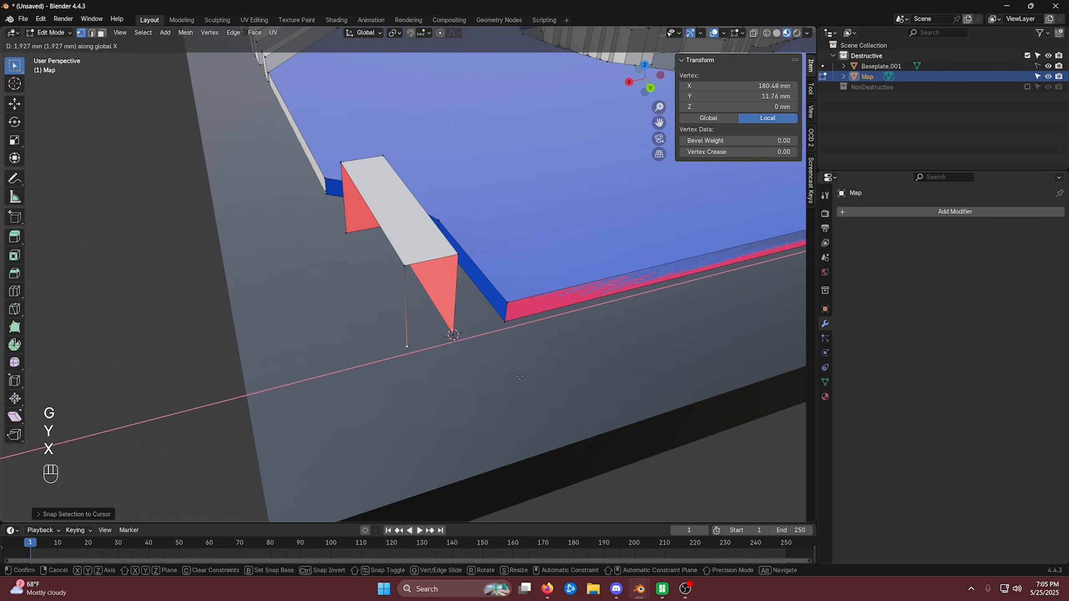
{"action": "left_click", "coordinate": [517, 376]}
Fill the open long side and the open end of the building near the water's corner
{"action": "middle_click_drag", "start_coordinate": [516, 375], "coordinate": [444, 243]}
{"action": "left_click", "coordinate": [658, 358]}
{"action": "left_click", "coordinate": [304, 300]}
{"action": "left_click", "coordinate": [500, 280], "text": "alt"}
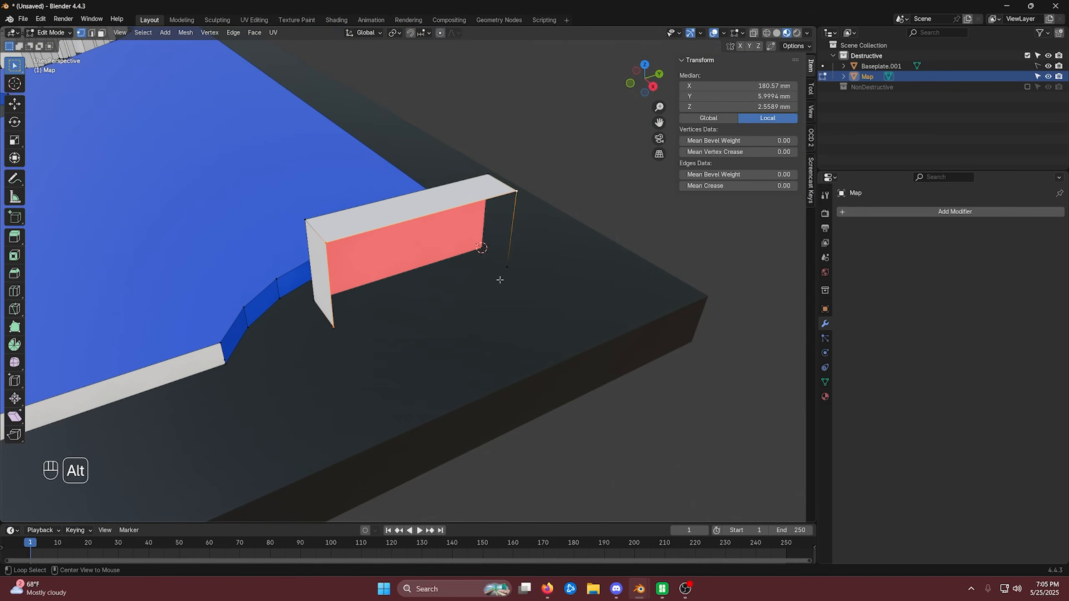
{"action": "key", "text": "f"}
{"action": "middle_click_drag", "start_coordinate": [589, 310], "coordinate": [291, 305]}
{"action": "left_click_drag", "start_coordinate": [291, 306], "coordinate": [421, 375]}
{"action": "mouse_move", "coordinate": [421, 375]}
{"action": "middle_mouse_down"}
{"action": "mouse_move", "coordinate": [382, 378]}
{"action": "mouse_move", "coordinate": [377, 347]}
{"action": "mouse_move", "coordinate": [468, 347]}
{"action": "mouse_move", "coordinate": [427, 368]}
{"action": "middle_mouse_up"}
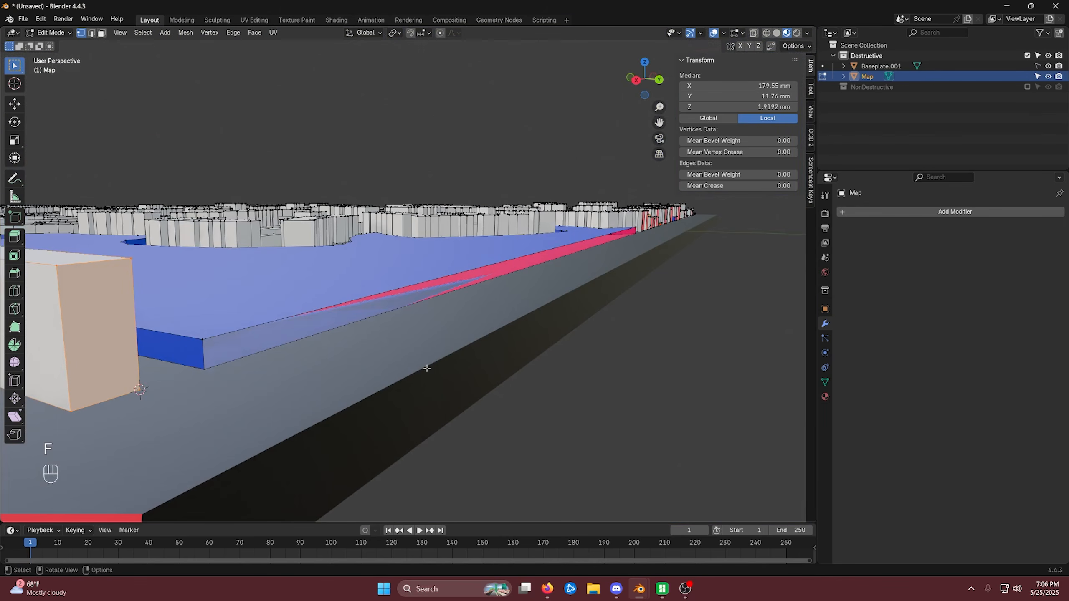
Fill the open side of the water along the adjoining trimmed map edge
{"action": "left_click", "coordinate": [365, 298], "text": "alt"}
{"action": "middle_click_drag", "start_coordinate": [520, 322], "coordinate": [449, 343], "text": "shift"}
{"action": "scroll", "coordinate": [450, 344], "scroll_direction": "down", "scroll_amount": 4}
{"action": "scroll", "coordinate": [467, 328], "scroll_direction": "up", "scroll_amount": 4}
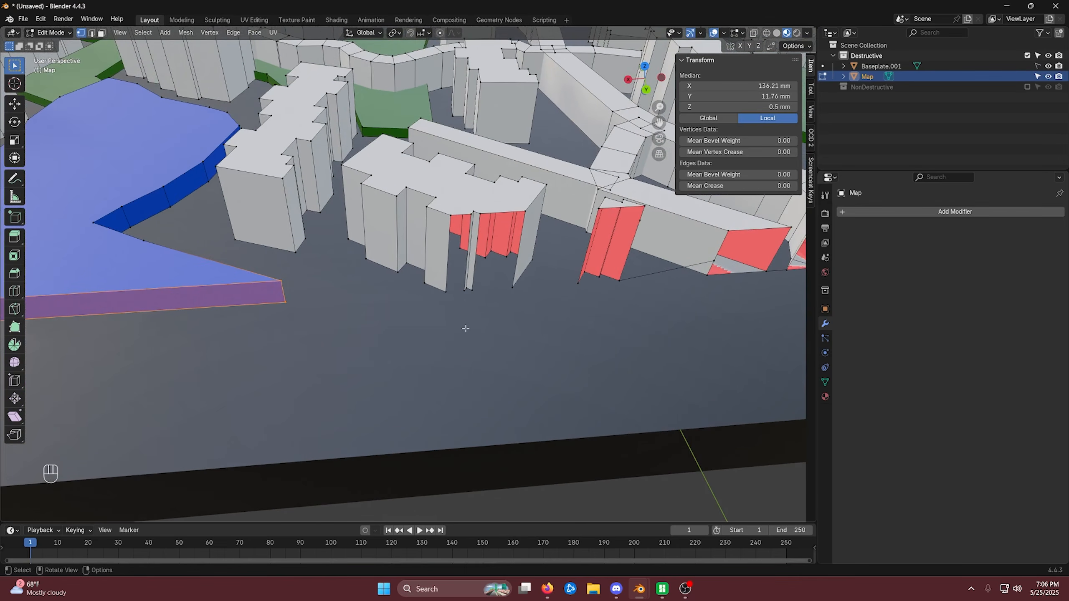
Fill the open sides of the first two cut buildings beyond the water on this edge
{"action": "scroll", "coordinate": [460, 332], "scroll_direction": "up", "scroll_amount": 1}
{"action": "scroll", "coordinate": [356, 344], "scroll_direction": "down", "scroll_amount": 8}
{"action": "scroll", "coordinate": [416, 321], "scroll_direction": "up", "scroll_amount": 8}
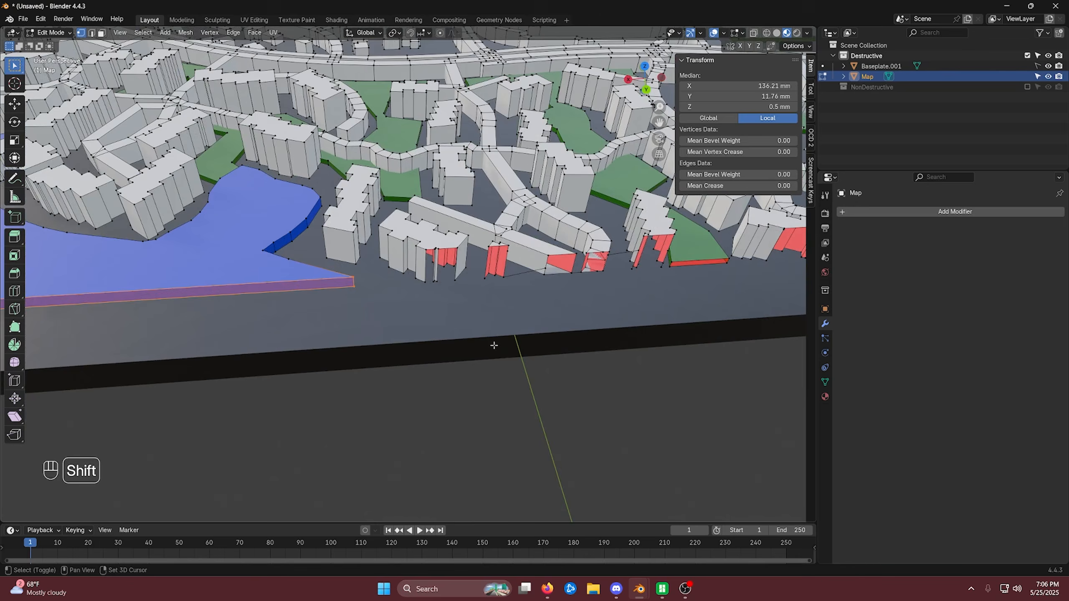
{"action": "key", "text": "shift+c"}
{"action": "scroll", "coordinate": [437, 322], "scroll_direction": "up", "scroll_amount": 8}
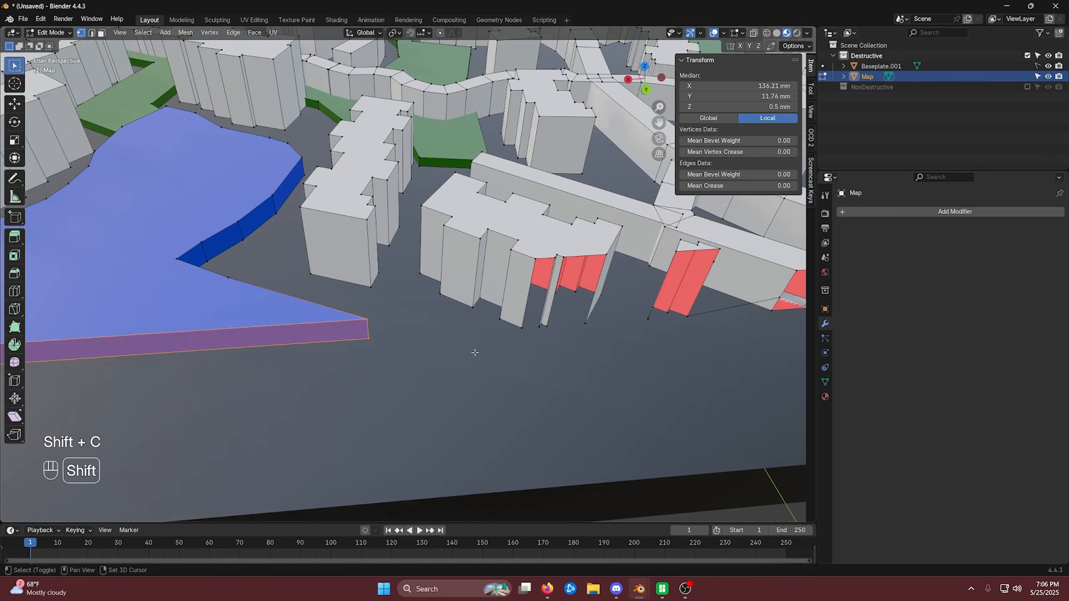
{"action": "middle_click_drag", "start_coordinate": [475, 352], "coordinate": [449, 341], "text": "shift"}
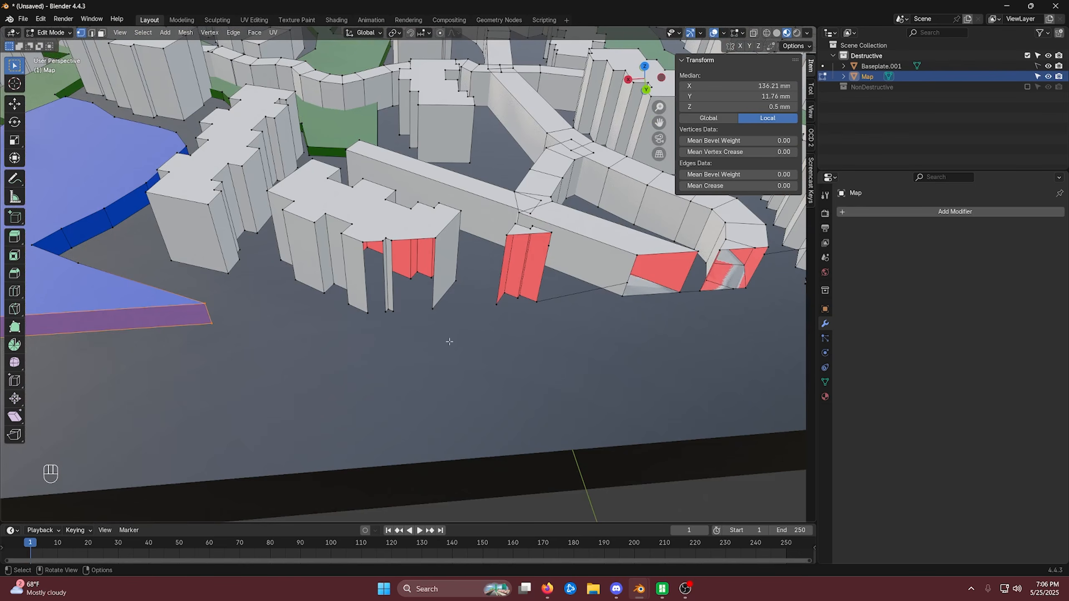
{"action": "left_click", "coordinate": [369, 238], "text": "alt"}
{"action": "key", "text": "f"}
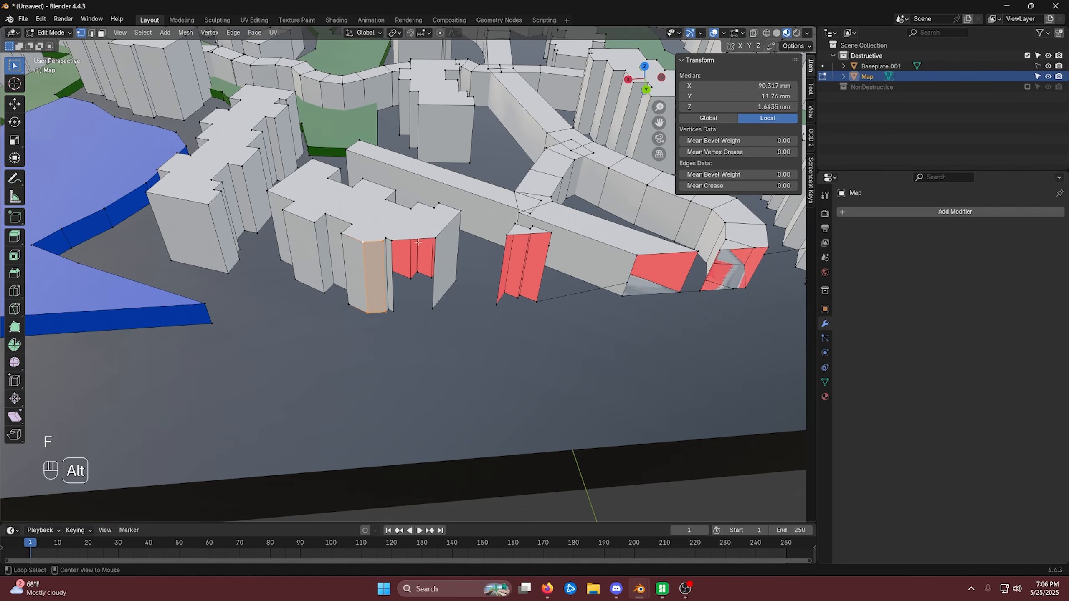
{"action": "left_click", "coordinate": [418, 241], "text": "alt"}
{"action": "key", "text": "f"}
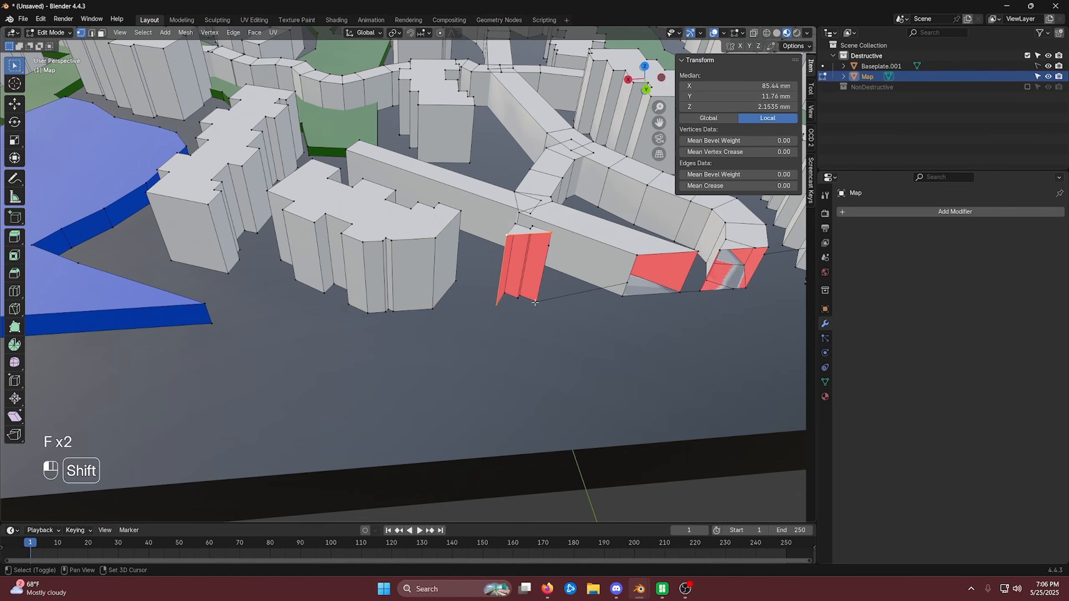
{"action": "key", "text": "f"}
Fill the two cut road ends next to the second filled building
{"action": "middle_click_drag", "start_coordinate": [597, 337], "coordinate": [294, 249], "text": "shift"}
{"action": "left_click", "coordinate": [290, 242], "text": "alt"}
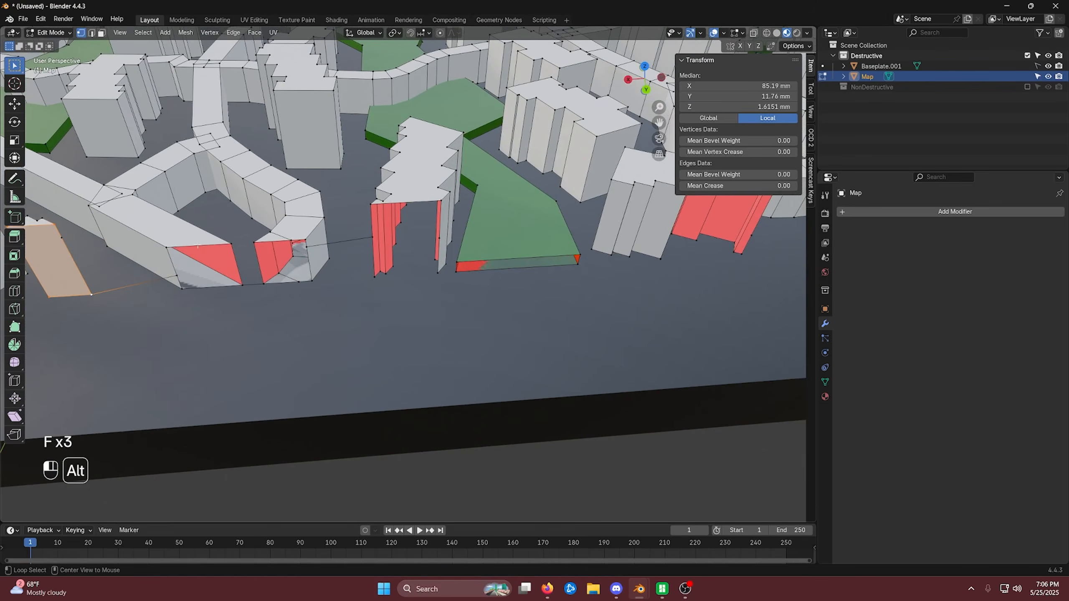
{"action": "key", "text": "f"}
{"action": "left_click", "coordinate": [518, 265], "text": "alt"}
{"action": "key", "text": "f"}
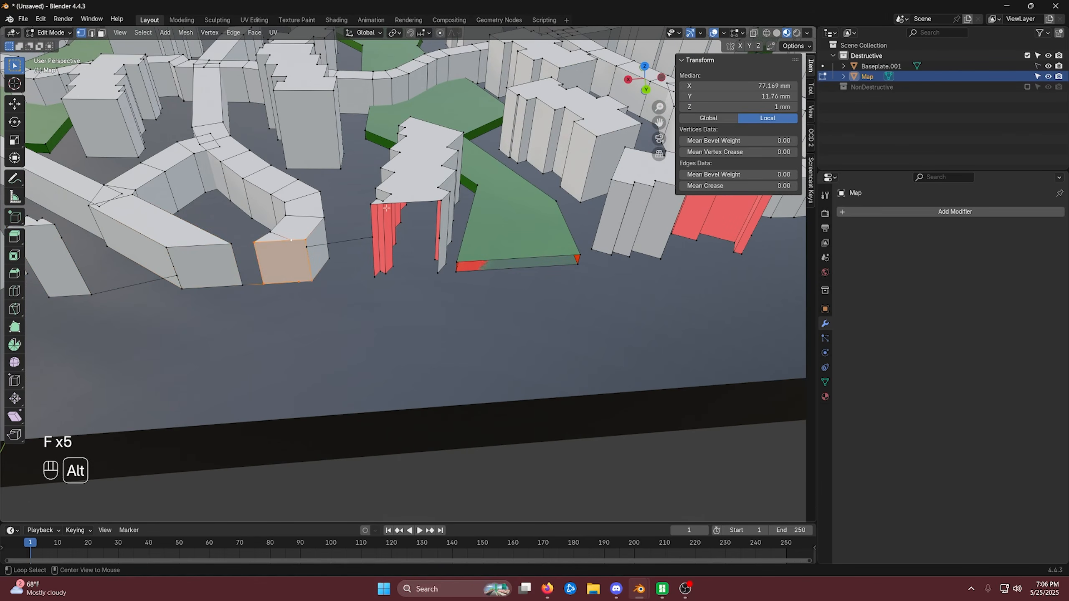
Fill the open side of the stepped building beyond the road ends and of the green area beside it
{"action": "left_click", "coordinate": [392, 203], "text": "alt"}
{"action": "left_click", "coordinate": [373, 278], "text": "shift"}
{"action": "key", "text": "f"}
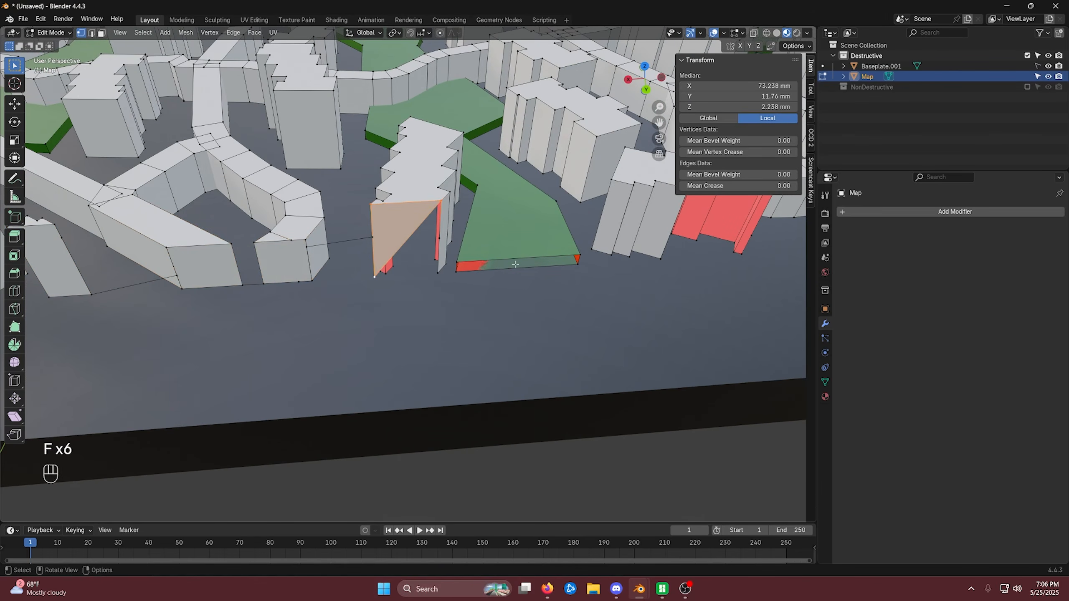
{"action": "key", "text": "ctrl+z"}
{"action": "left_click", "coordinate": [438, 273], "text": "shift"}
{"action": "key", "text": "f"}
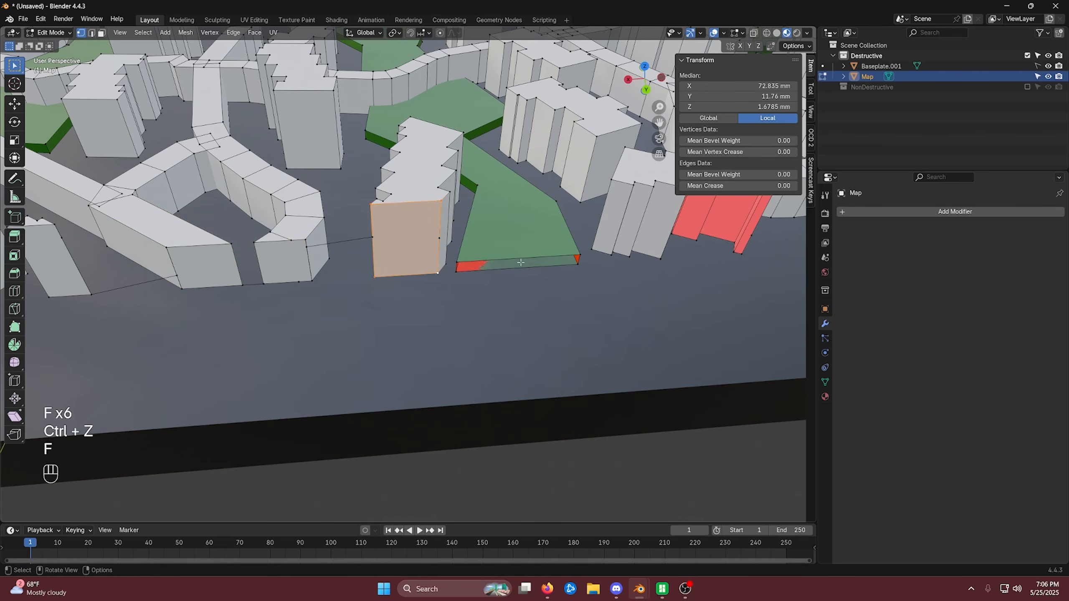
{"action": "left_click", "coordinate": [519, 258], "text": "alt"}
{"action": "key", "text": "f"}
Fill the open sides of the three cut buildings in front of the round road loop
{"action": "middle_click_drag", "start_coordinate": [519, 259], "coordinate": [337, 268], "text": "shift"}
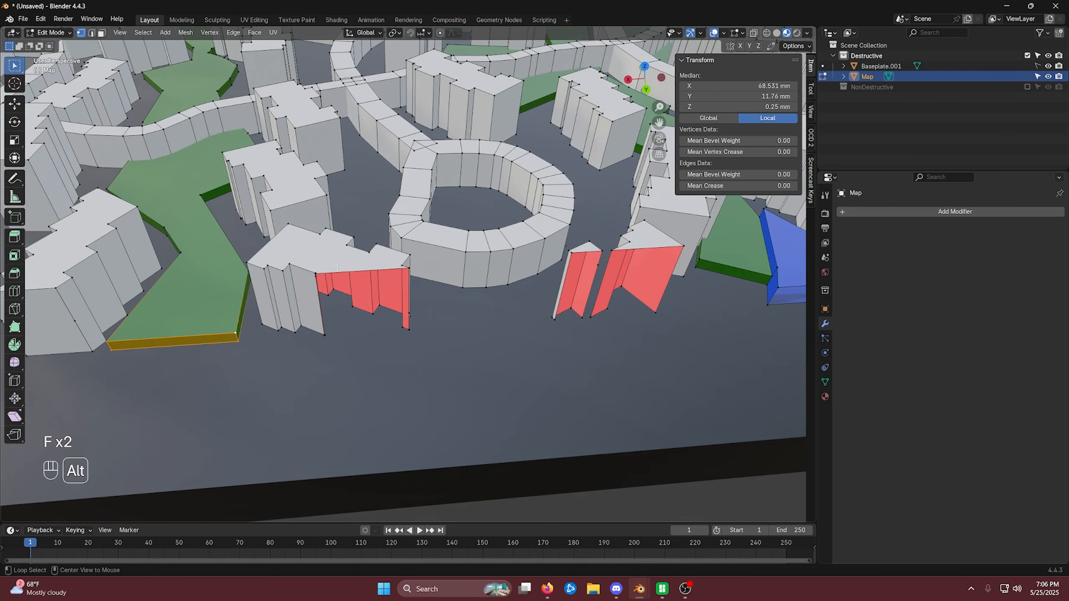
{"action": "left_click", "coordinate": [338, 274]}
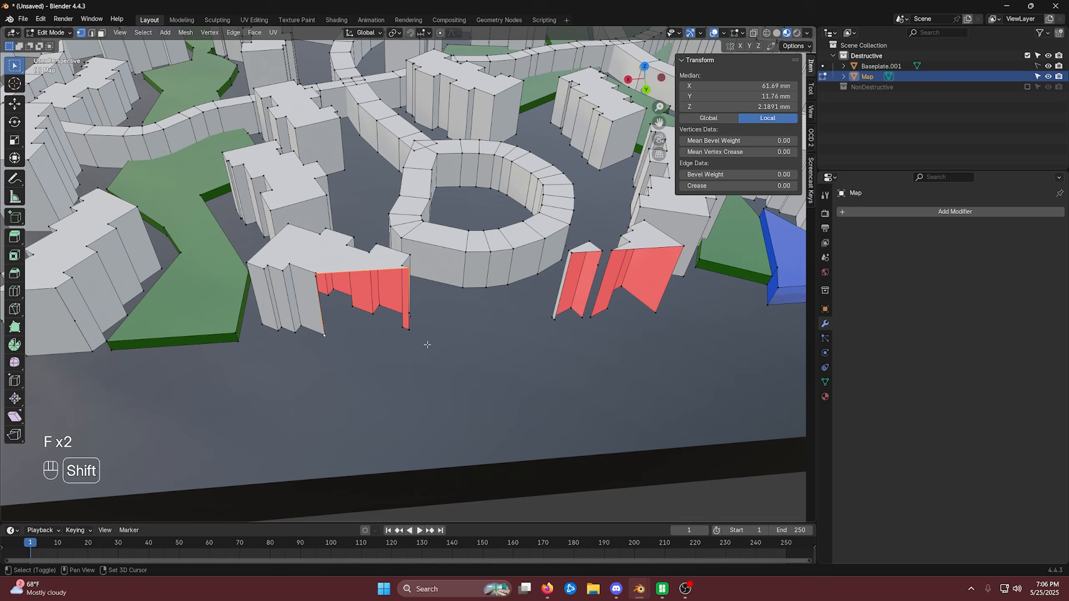
{"action": "key", "text": "f"}
{"action": "middle_click_drag", "start_coordinate": [411, 330], "coordinate": [495, 324], "text": "shift"}
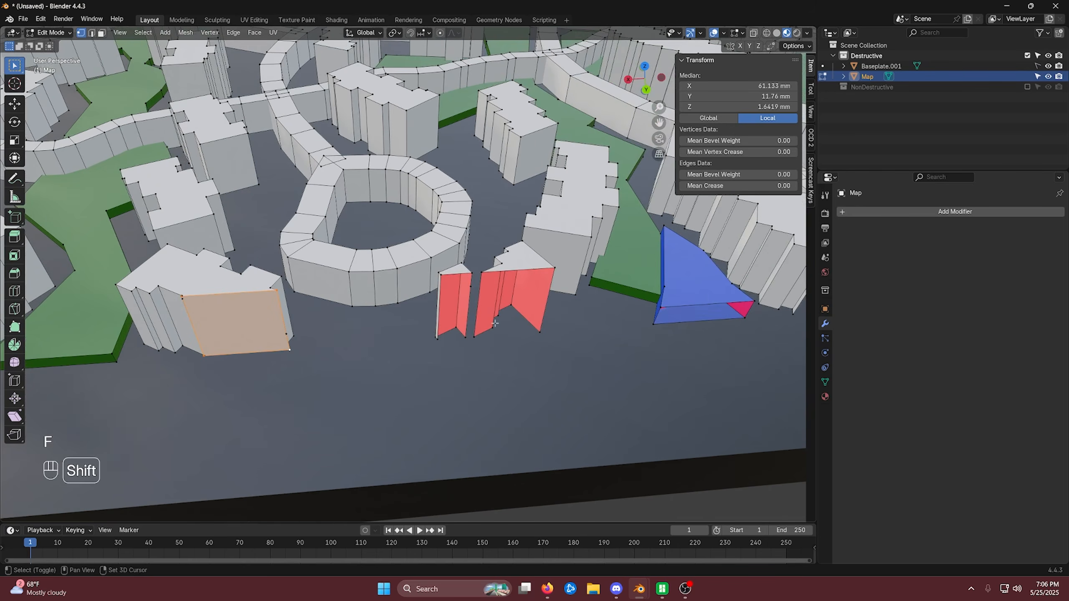
{"action": "left_click", "coordinate": [456, 270], "text": "alt"}
{"action": "key", "text": "f"}
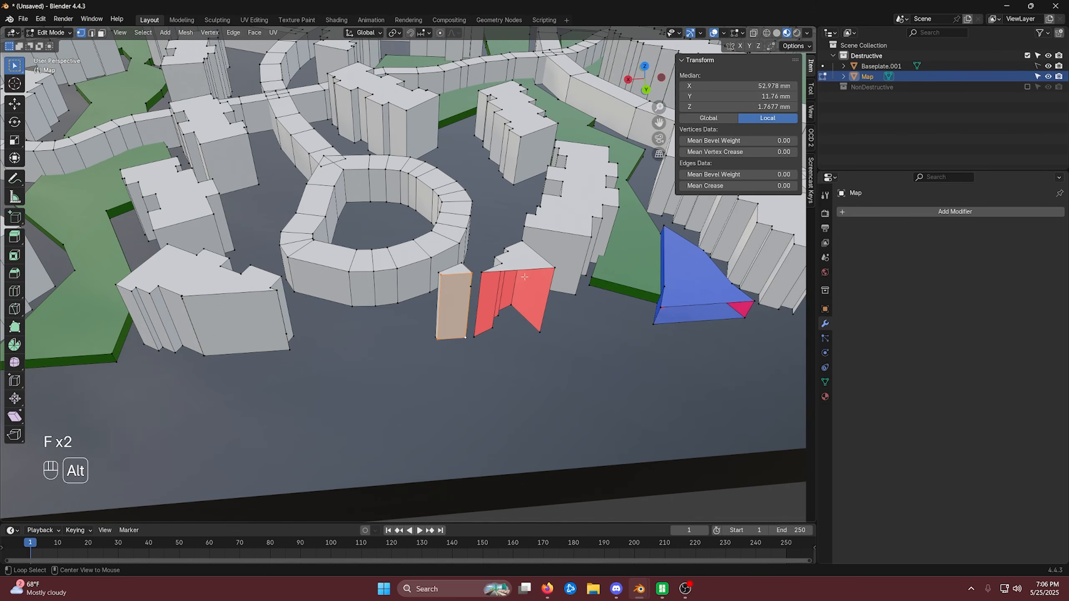
{"action": "key", "text": "f"}
Fill the open sides of the triangular water area and the stepped building next to it
{"action": "middle_click_drag", "start_coordinate": [533, 343], "coordinate": [303, 320], "text": "shift"}
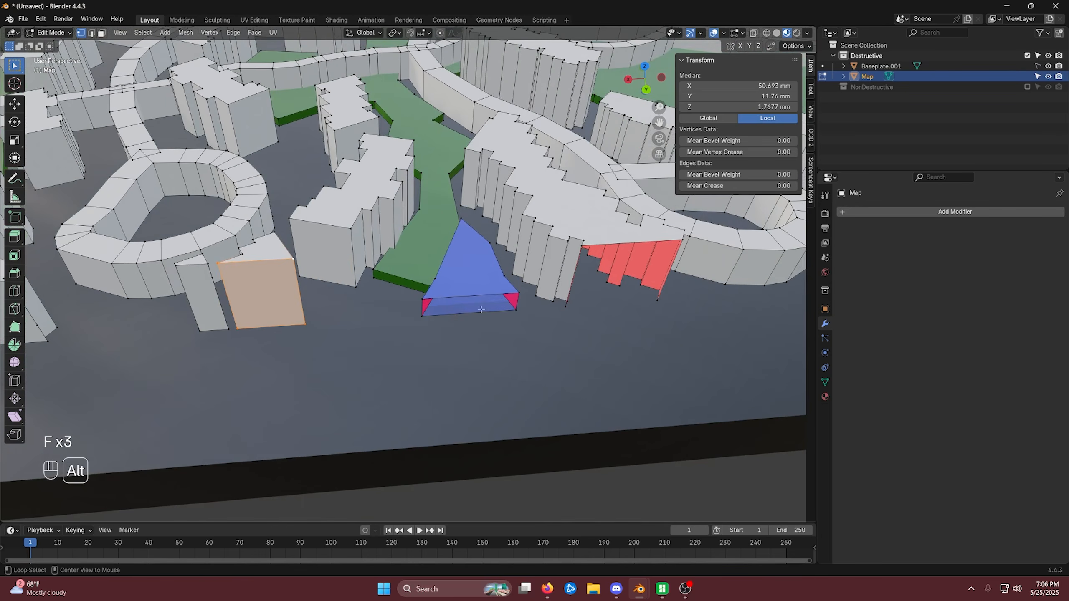
{"action": "left_click", "coordinate": [494, 294], "text": "alt"}
{"action": "left_click", "coordinate": [496, 292], "text": "alt"}
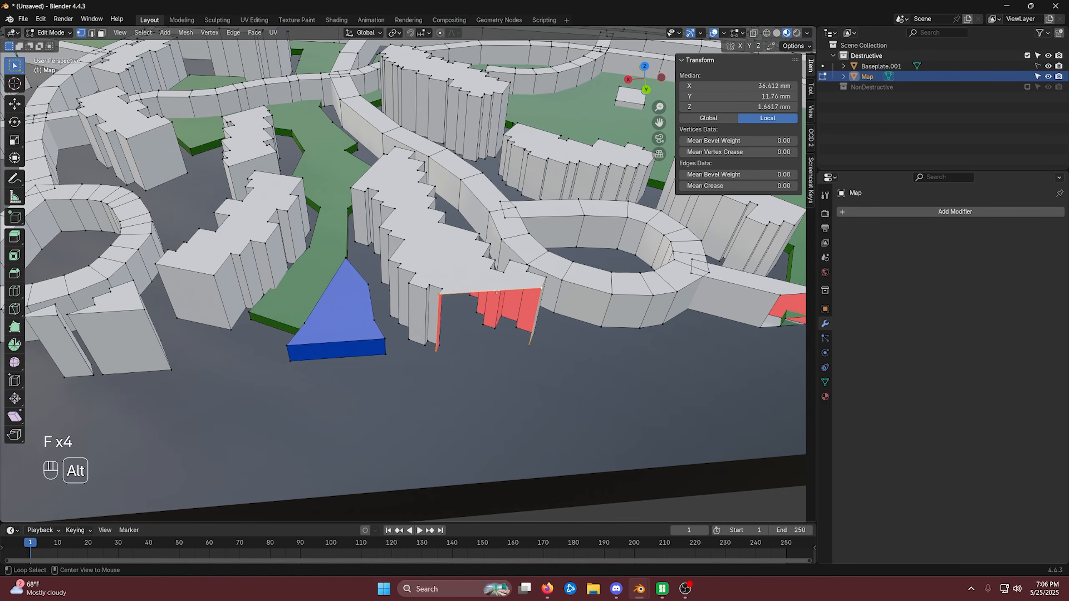
{"action": "key", "text": "f"}
Fill the two cut road ends and the open edge of the large green area between them
{"action": "middle_click_drag", "start_coordinate": [497, 292], "coordinate": [426, 286], "text": "shift"}
{"action": "key", "text": "f"}
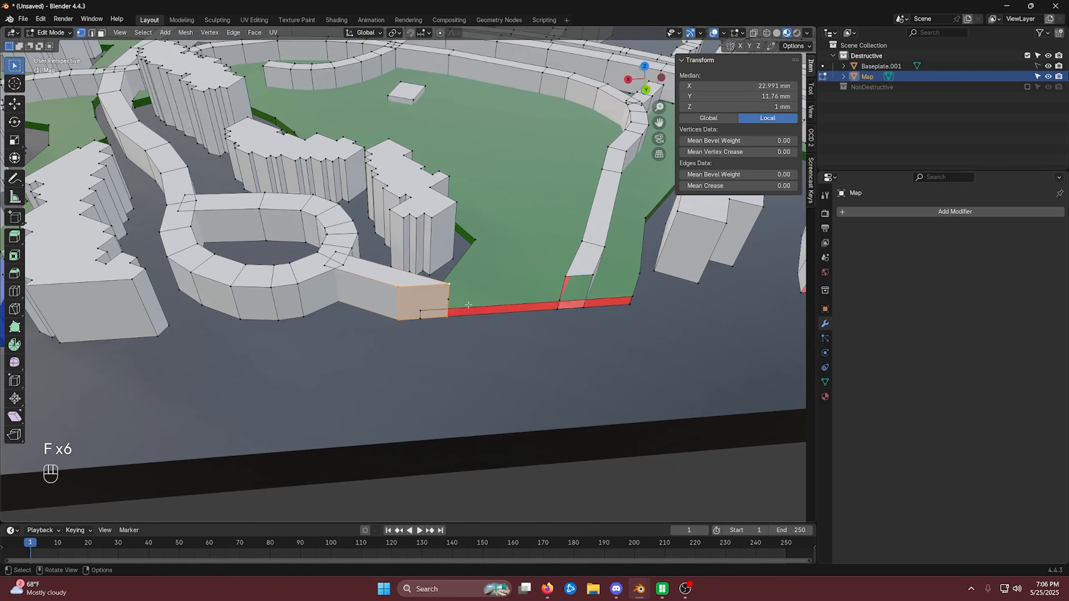
{"action": "left_click", "coordinate": [576, 278], "text": "alt"}
{"action": "key", "text": "f"}
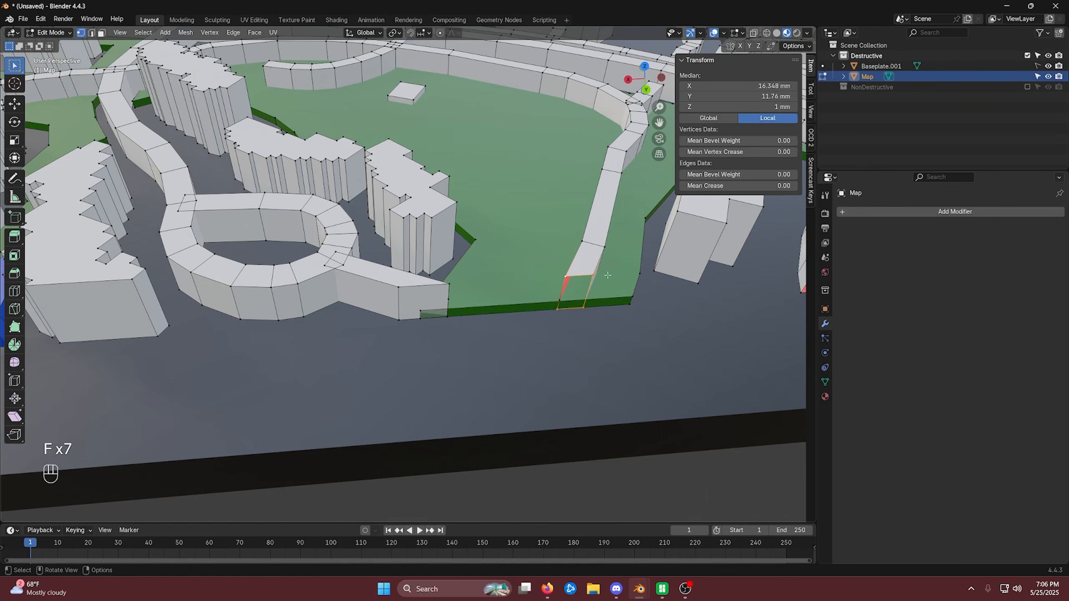
{"action": "key", "text": "f"}
Fill the cut end of the curved road and the open side of the small triangular-roofed building beside it
{"action": "middle_click_drag", "start_coordinate": [576, 278], "coordinate": [303, 306], "text": "shift"}
{"action": "left_click", "coordinate": [398, 304], "text": "alt"}
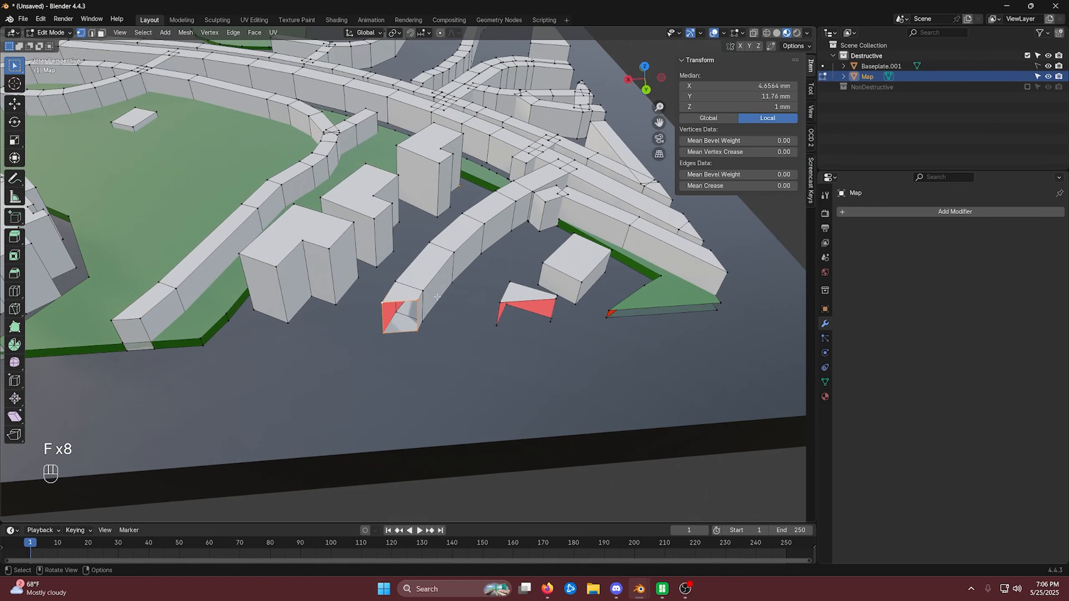
{"action": "key", "text": "f"}
{"action": "left_click", "coordinate": [527, 302], "text": "alt"}
{"action": "key", "text": "f"}
Try to fill the open side of the small green triangle at the map's corner
{"action": "left_click", "coordinate": [646, 305], "text": "alt"}
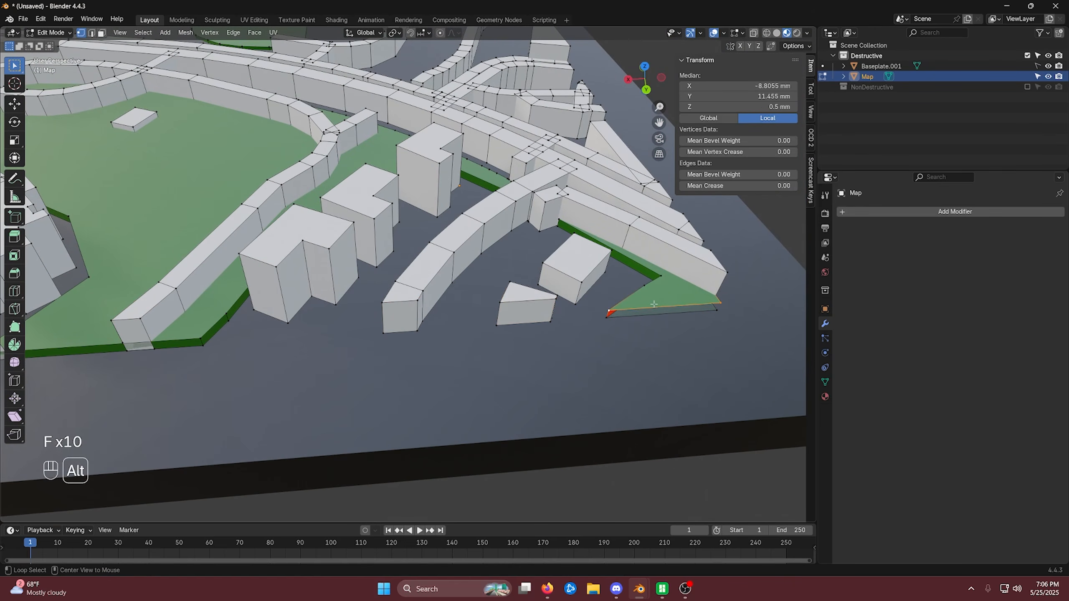
{"action": "key", "text": "f"}
{"action": "key", "text": "ctrl+z"}
{"action": "left_click", "coordinate": [715, 311], "text": "shift"}
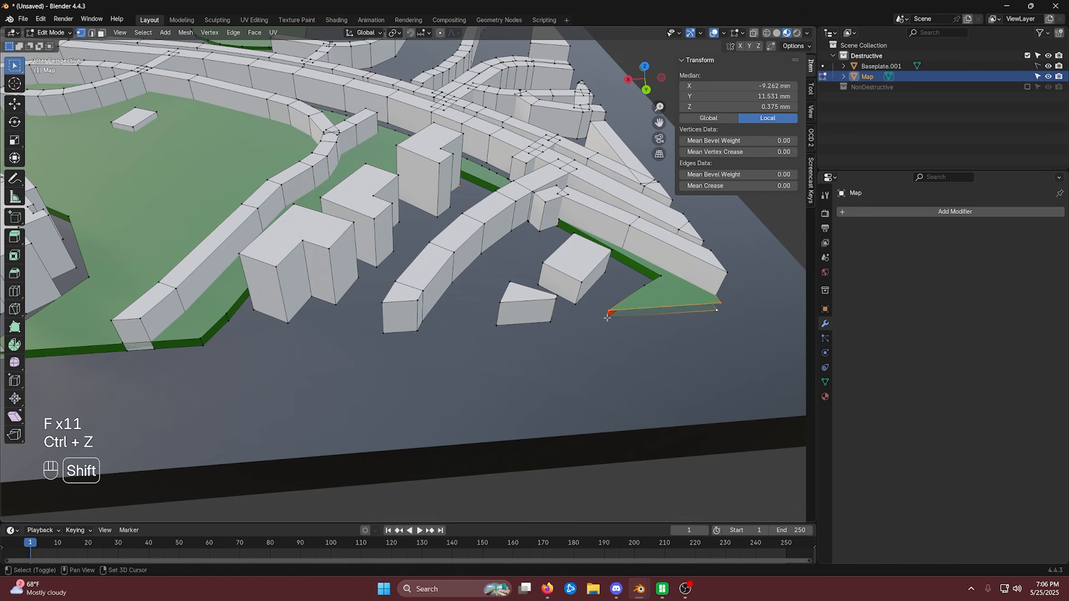
{"action": "left_click", "coordinate": [607, 317], "text": "shift"}
{"action": "key", "text": "f"}
{"action": "key", "text": "d"}
{"action": "key", "text": "ctrl+z"}
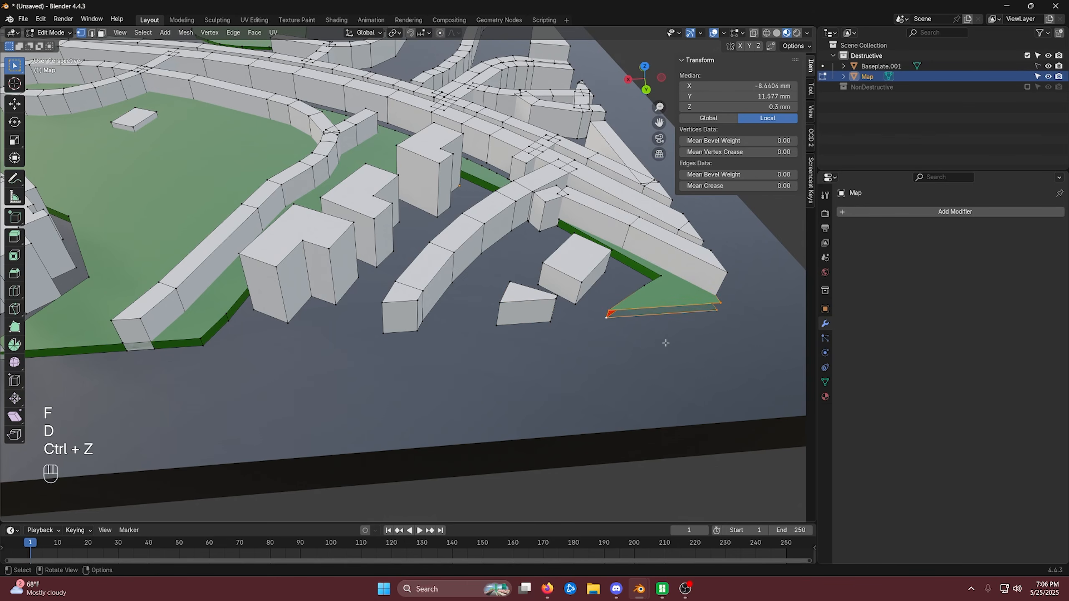
{"action": "key", "text": "a"}
{"action": "key", "text": "a"}
Fill the open side of the small green triangle using only its four corner vertices
{"action": "left_click", "coordinate": [720, 302]}
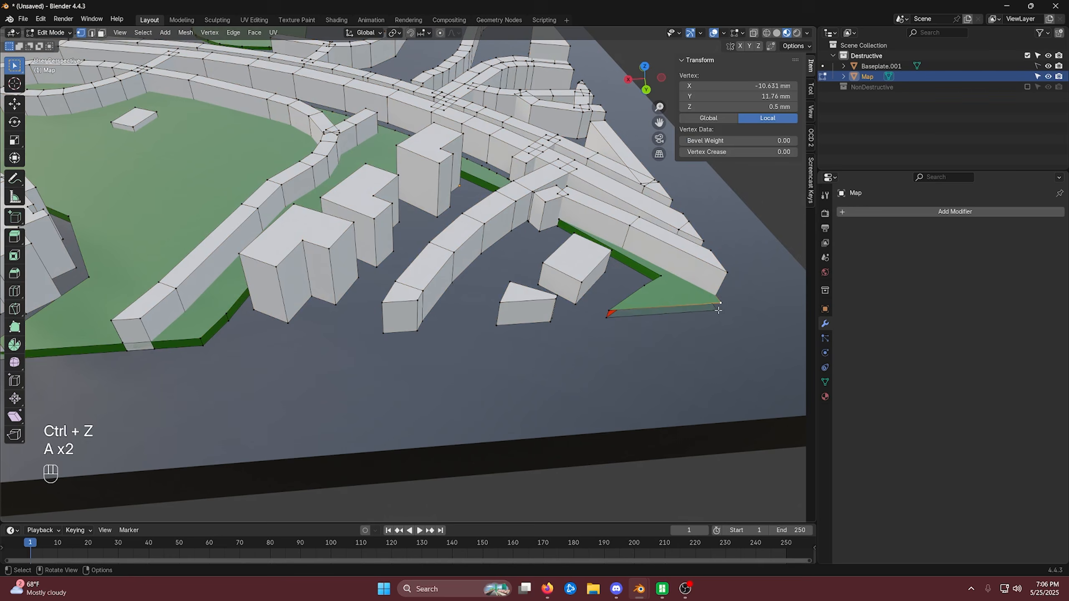
{"action": "left_click", "coordinate": [715, 311], "text": "shift"}
{"action": "left_click", "coordinate": [609, 312], "text": "shift"}
{"action": "left_click", "coordinate": [607, 317], "text": "shift"}
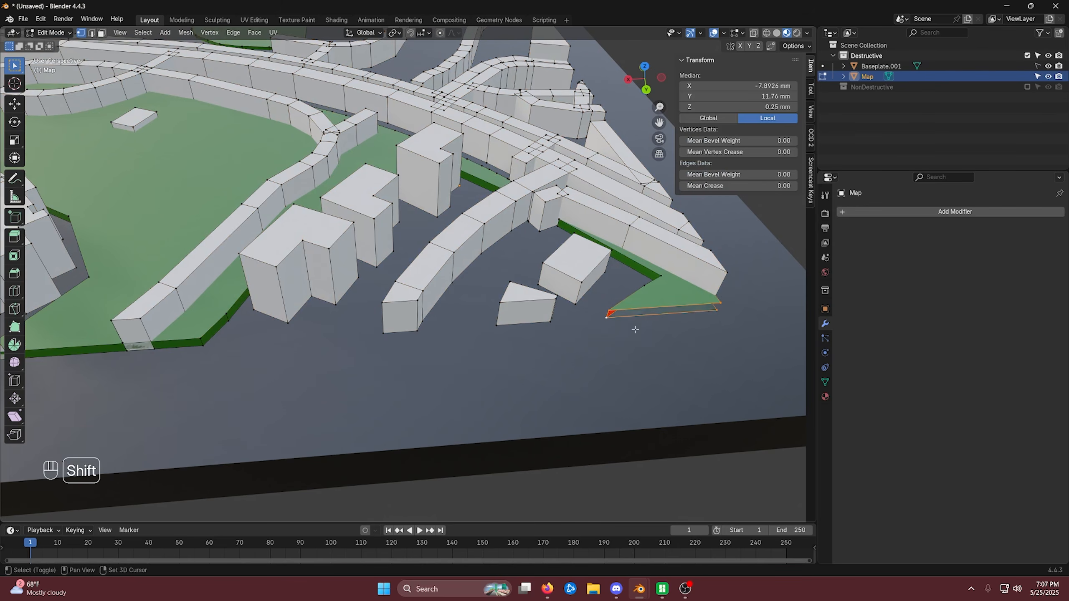
{"action": "key", "text": "f"}
Fill the cut ends of the three roads beside the small green triangle at the map's corner
{"action": "middle_click_drag", "start_coordinate": [712, 348], "coordinate": [366, 290]}
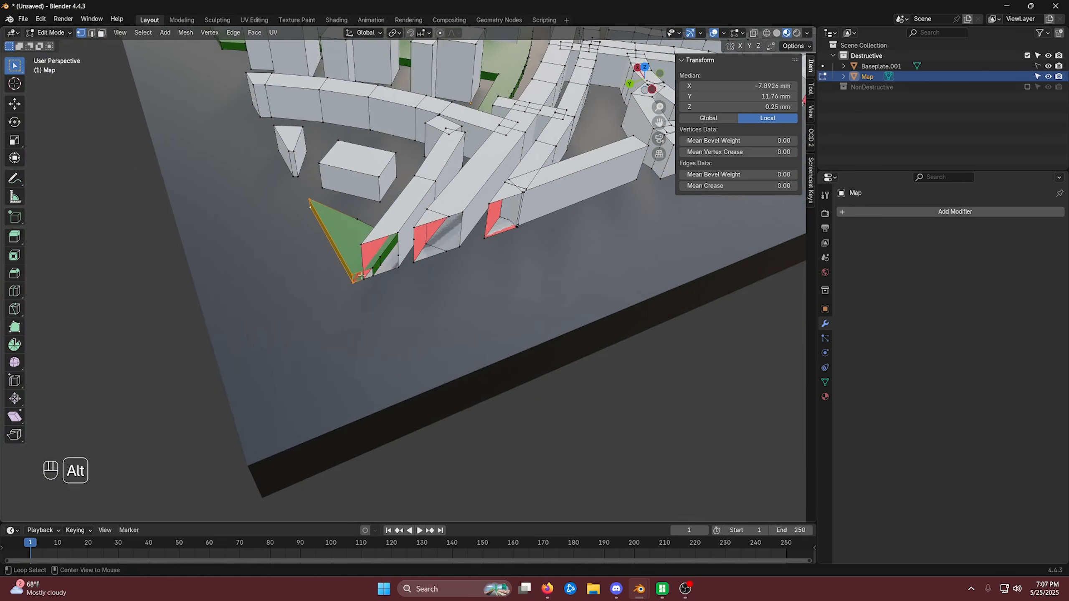
{"action": "left_click", "coordinate": [356, 271], "text": "alt"}
{"action": "key", "text": "f"}
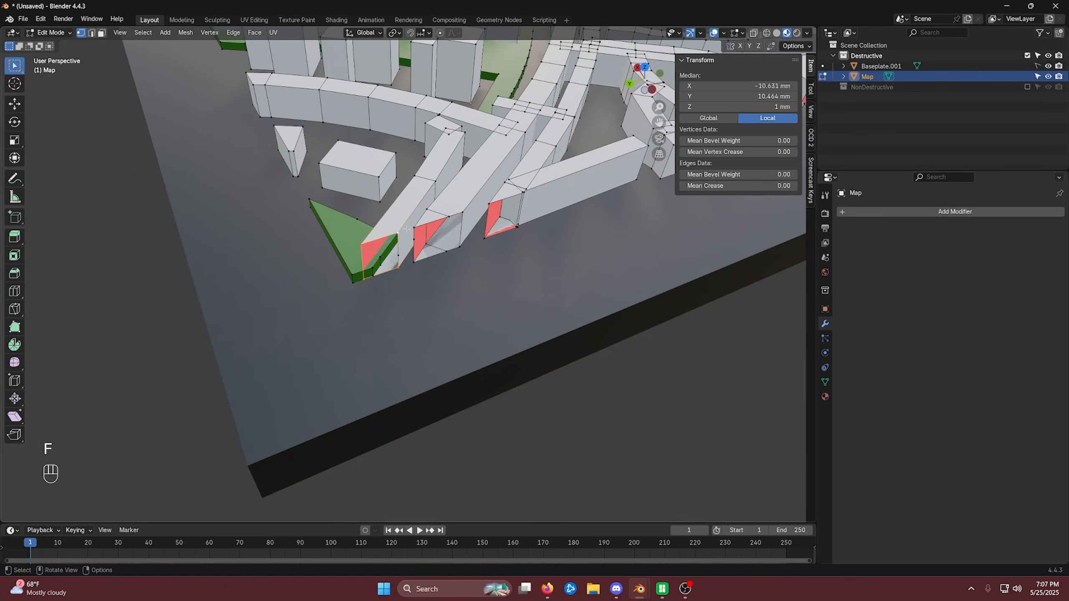
{"action": "key", "text": "f"}
{"action": "left_click", "coordinate": [435, 222], "text": "alt"}
{"action": "key", "text": "f"}
{"action": "left_click", "coordinate": [503, 217], "text": "alt"}
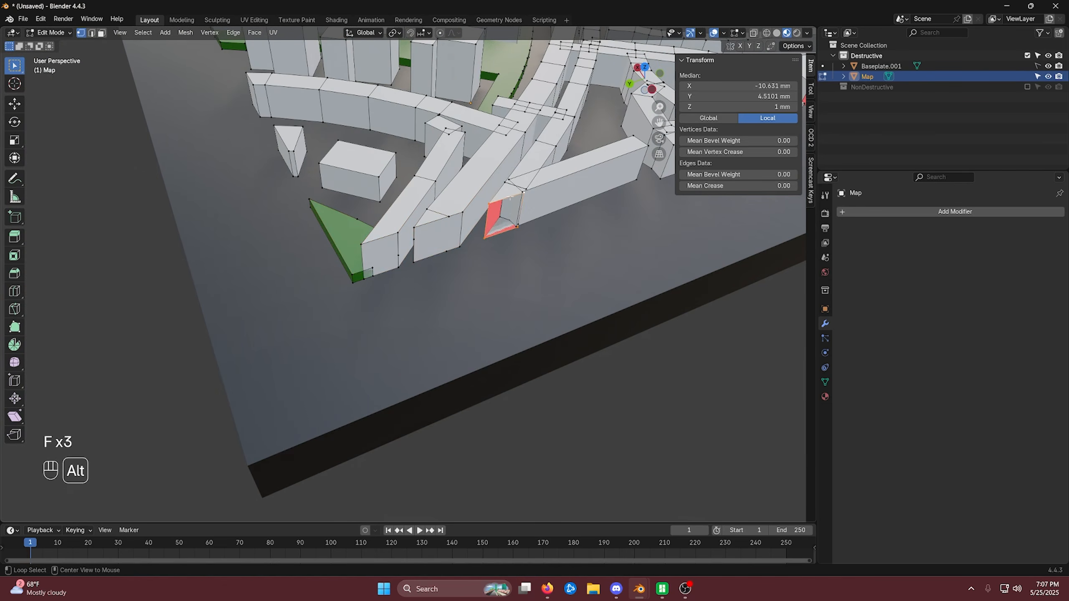
{"action": "key", "text": "f"}
Fill the open face on the small road loop and the cut end of the curved road next to it
{"action": "middle_click_drag", "start_coordinate": [551, 225], "coordinate": [455, 227], "text": "shift"}
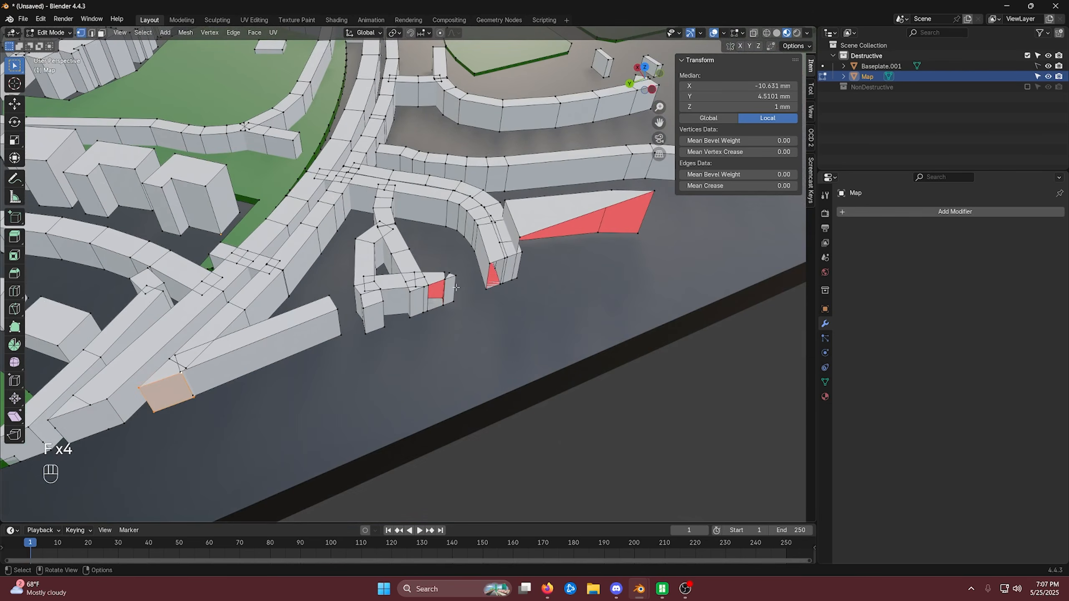
{"action": "left_click", "coordinate": [443, 290], "text": "alt"}
{"action": "key", "text": "f"}
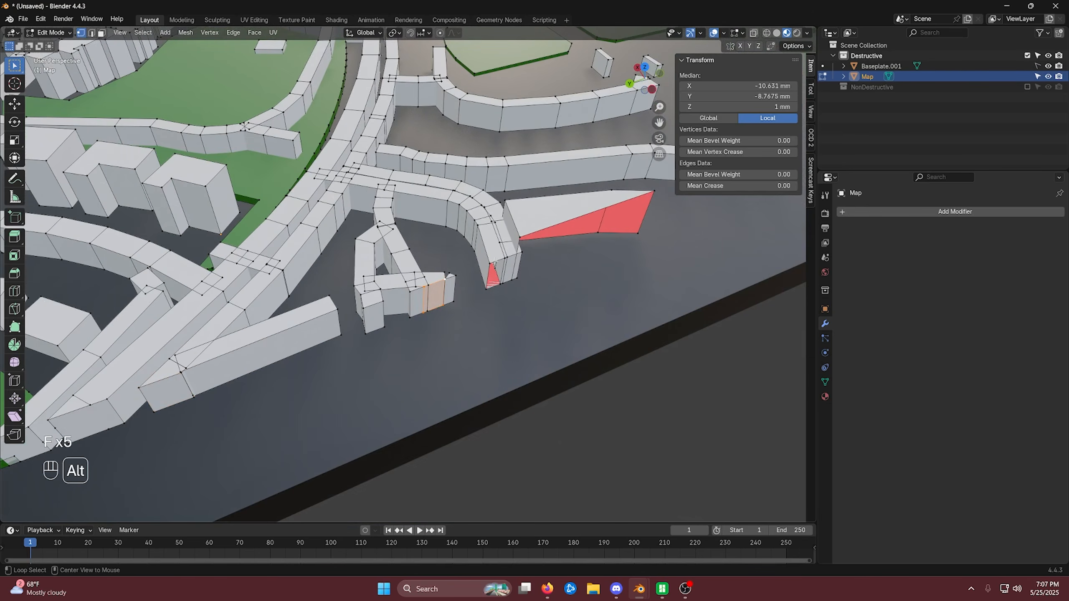
{"action": "left_click", "coordinate": [480, 266], "text": "alt"}
{"action": "key", "text": "f"}
Fill the open side of the wedge-shaped building beside the curved road
{"action": "middle_click_drag", "start_coordinate": [480, 266], "coordinate": [345, 325], "text": "shift"}
{"action": "left_click", "coordinate": [447, 277], "text": "alt"}
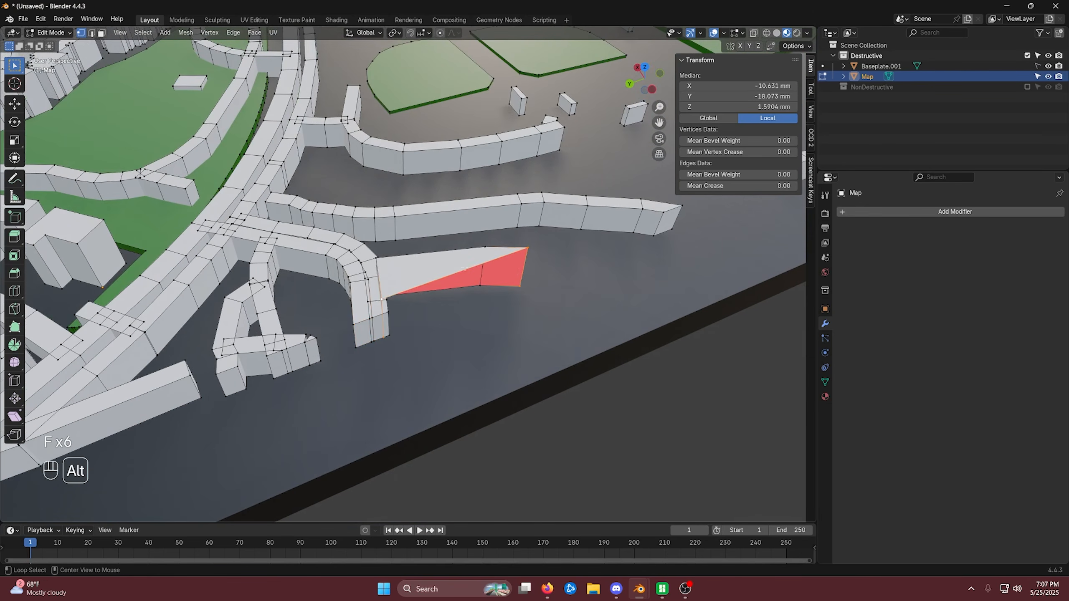
{"action": "key", "text": "f"}
{"action": "scroll", "coordinate": [447, 277], "scroll_direction": "down", "scroll_amount": 8}
{"action": "scroll", "coordinate": [447, 277], "scroll_direction": "up", "scroll_amount": 3}
{"action": "middle_click_drag", "start_coordinate": [447, 277], "coordinate": [431, 385], "text": "shift"}
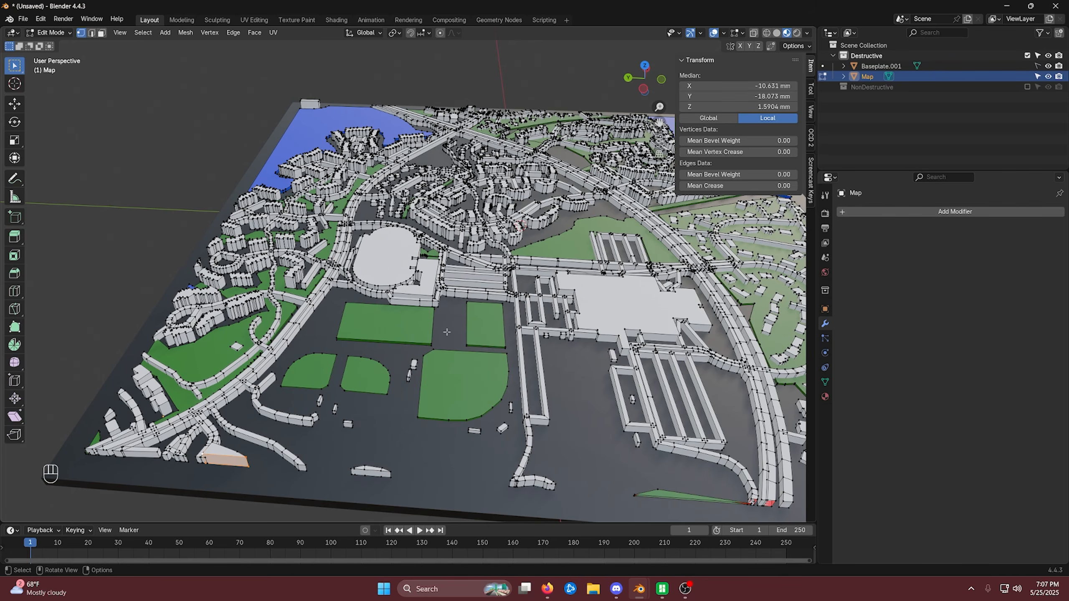
Leave Edit Mode, show the NonDestructive collection to examine the original untrimmed map pieces, and exclude it again
{"action": "key", "text": "Tab"}
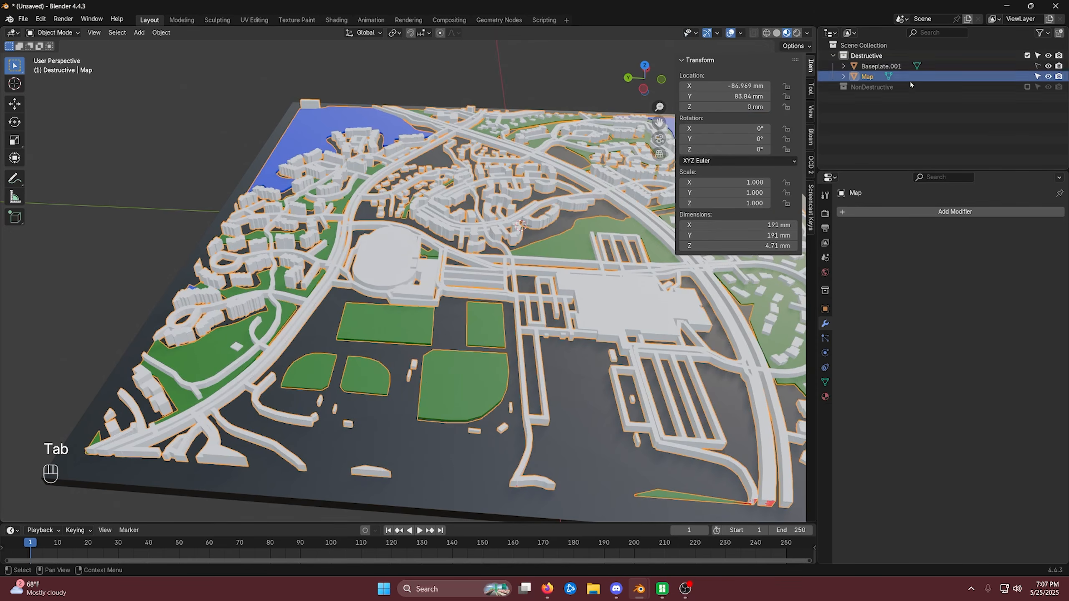
{"action": "left_click", "coordinate": [1027, 87]}
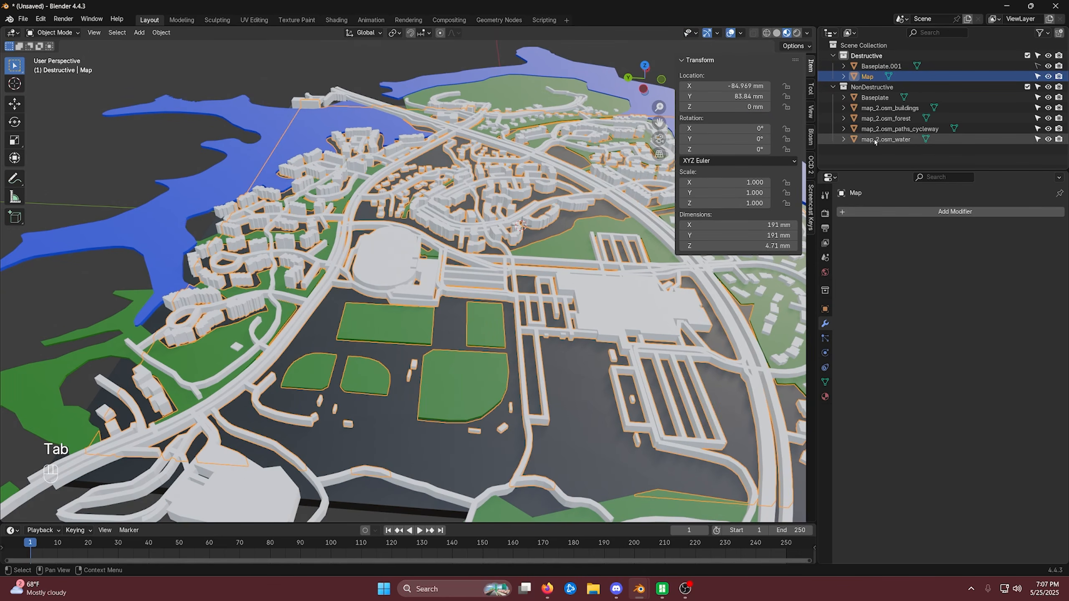
{"action": "left_click", "coordinate": [890, 108]}
{"action": "left_click", "coordinate": [825, 309]}
{"action": "middle_click_drag", "start_coordinate": [597, 274], "coordinate": [611, 282]}
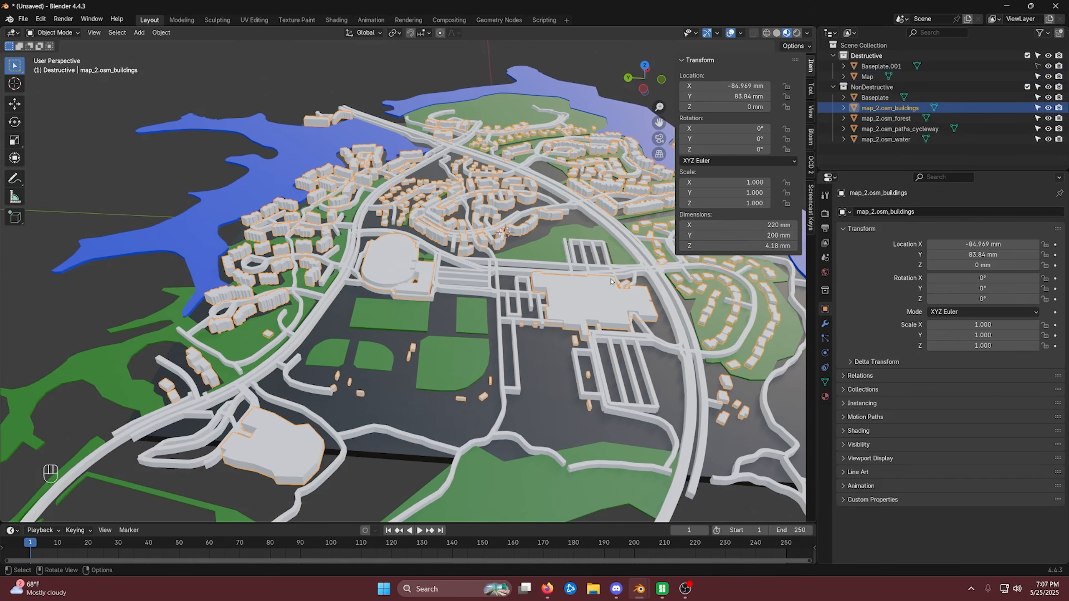
{"action": "scroll", "coordinate": [611, 281], "scroll_direction": "down", "scroll_amount": 2}
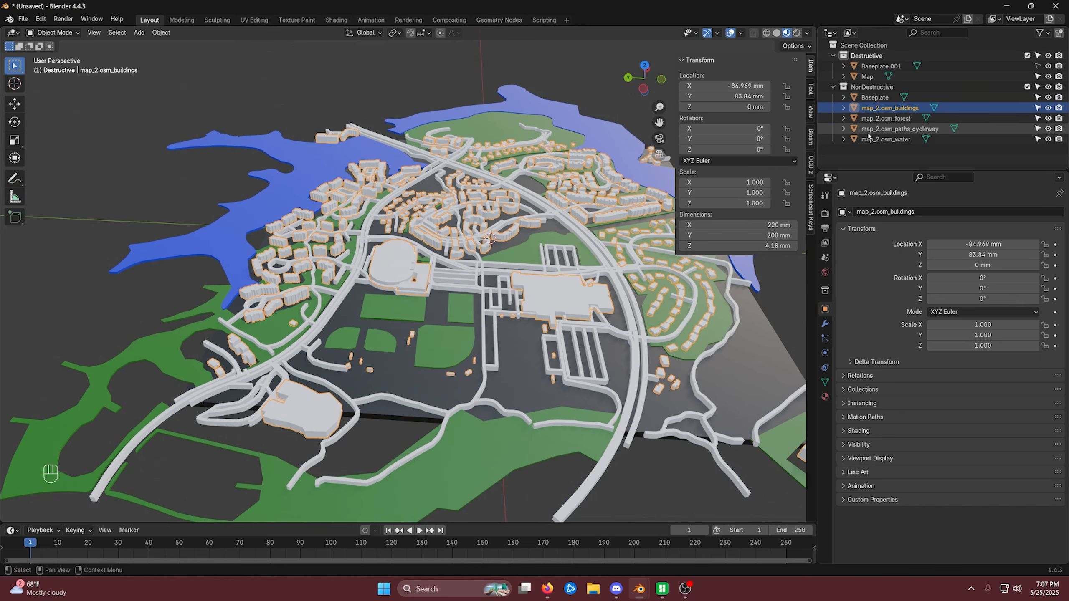
{"action": "left_click", "coordinate": [1027, 87]}
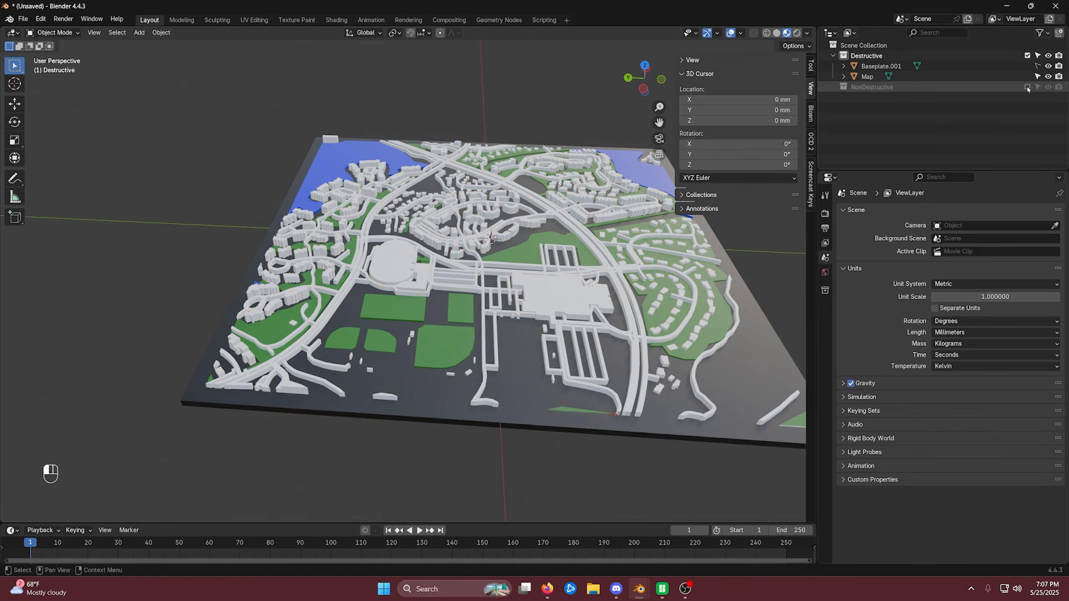
Inspect the trimmed map from the front and along its outer edges for remaining open faces
{"action": "left_click", "coordinate": [374, 307]}
{"action": "key", "text": "KP_1"}
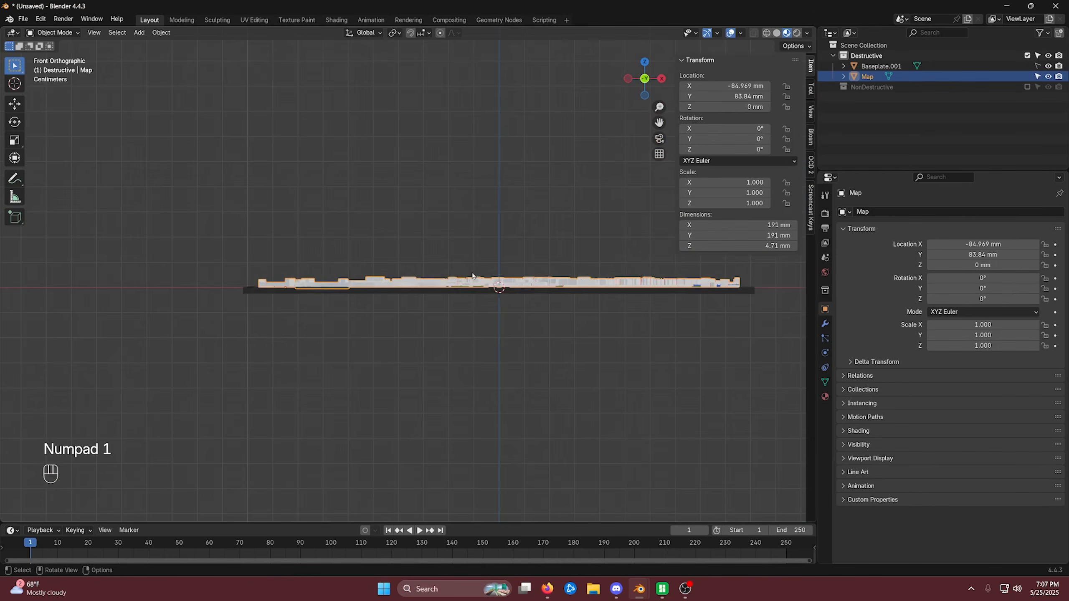
{"action": "key", "text": "Tab"}
{"action": "scroll", "coordinate": [496, 314], "scroll_direction": "up", "scroll_amount": 4}
{"action": "middle_click_drag", "start_coordinate": [496, 314], "coordinate": [389, 424], "text": "shift"}
{"action": "scroll", "coordinate": [543, 396], "scroll_direction": "up", "scroll_amount": 8}
{"action": "key", "text": "Tab"}
{"action": "scroll", "coordinate": [501, 425], "scroll_direction": "up", "scroll_amount": 4}
{"action": "middle_click_drag", "start_coordinate": [502, 424], "coordinate": [435, 293]}
{"action": "scroll", "coordinate": [413, 335], "scroll_direction": "up", "scroll_amount": 5}
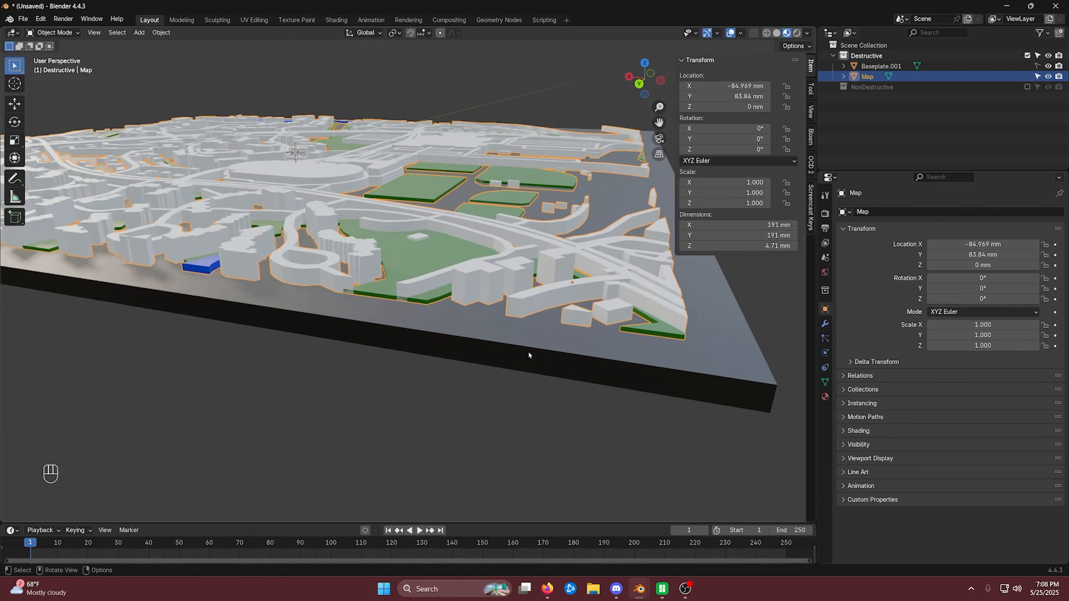
Fill the missing face at the winding road's cut end and the open side of the long, narrow green area
{"action": "middle_click_drag", "start_coordinate": [555, 330], "coordinate": [481, 328]}
{"action": "scroll", "coordinate": [372, 361], "scroll_direction": "up", "scroll_amount": 3}
{"action": "key", "text": "Tab"}
{"action": "left_click", "coordinate": [481, 328], "text": "alt"}
{"action": "key", "text": "shift+f"}
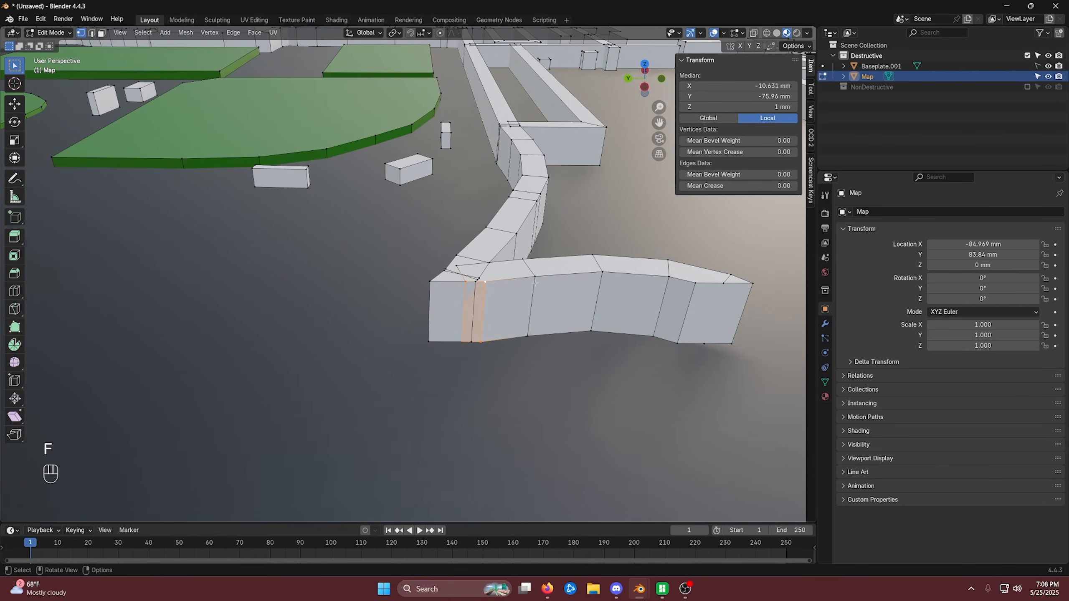
{"action": "right_click", "coordinate": [500, 314]}
{"action": "left_click", "coordinate": [560, 297], "text": "alt"}
{"action": "key", "text": "f"}
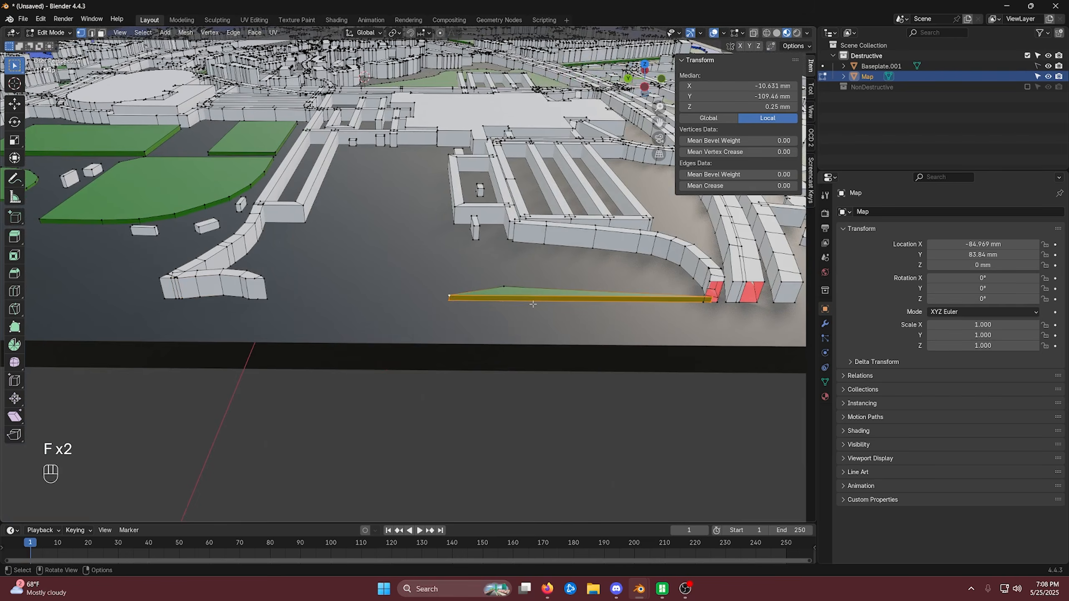
Fill the cut end of the curved road by the narrow green area and the open end of the wide road beside it
{"action": "middle_click_drag", "start_coordinate": [627, 313], "coordinate": [437, 306], "text": "shift"}
{"action": "scroll", "coordinate": [437, 306], "scroll_direction": "up", "scroll_amount": 2}
{"action": "left_click", "coordinate": [627, 295], "text": "alt"}
{"action": "key", "text": "f"}
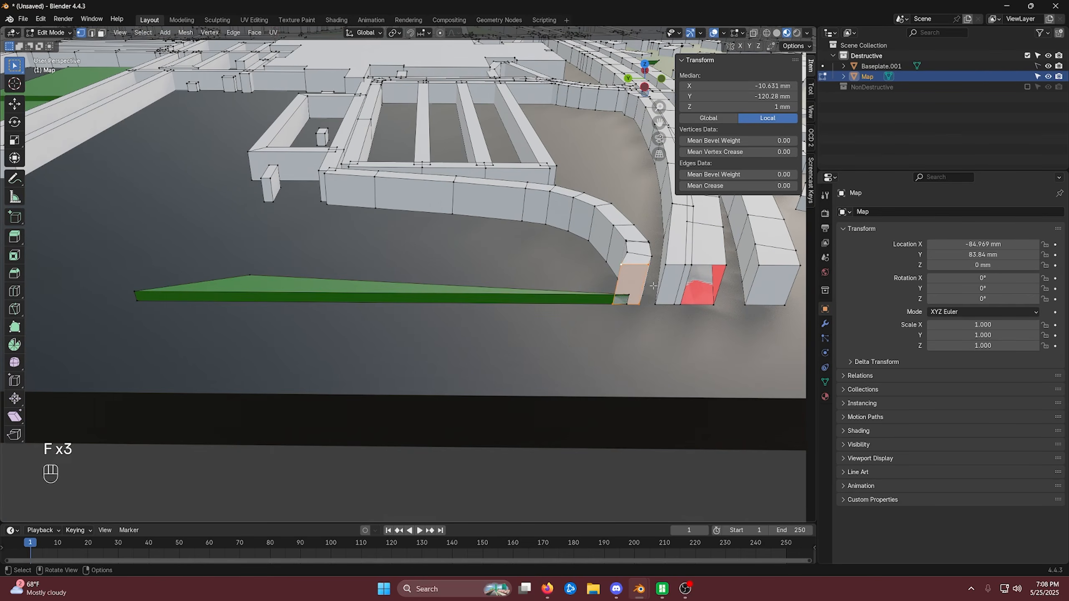
{"action": "middle_click_drag", "start_coordinate": [627, 295], "coordinate": [504, 292], "text": "shift"}
{"action": "left_click", "coordinate": [505, 292], "text": "alt"}
{"action": "key", "text": "f"}
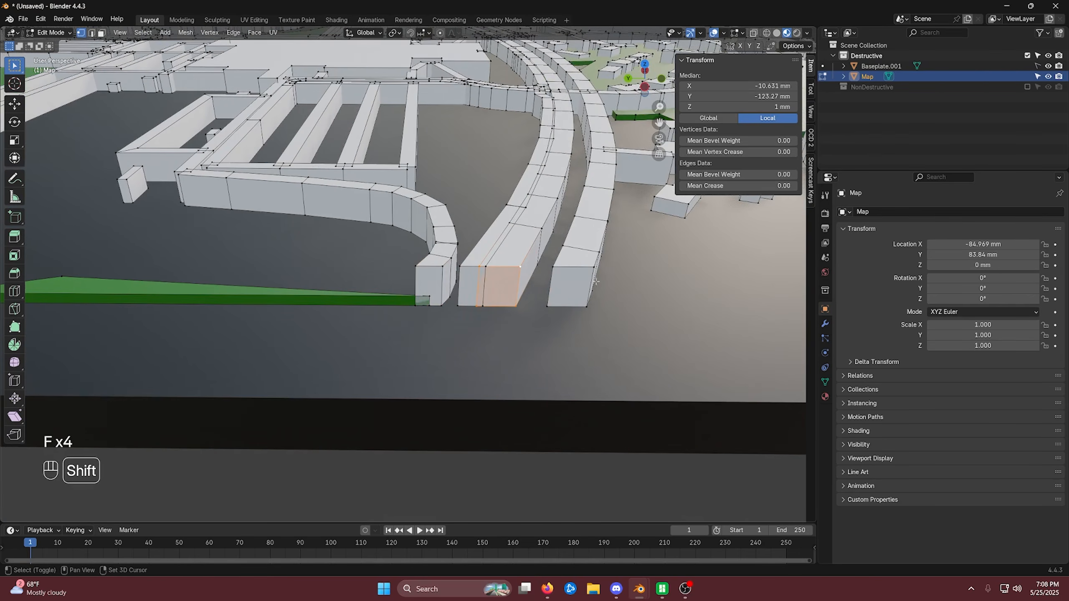
{"action": "key", "text": "Escape"}
Examine the remaining trimmed edges and the whole map from several angles for missing faces
{"action": "scroll", "coordinate": [626, 267], "scroll_direction": "down", "scroll_amount": 3}
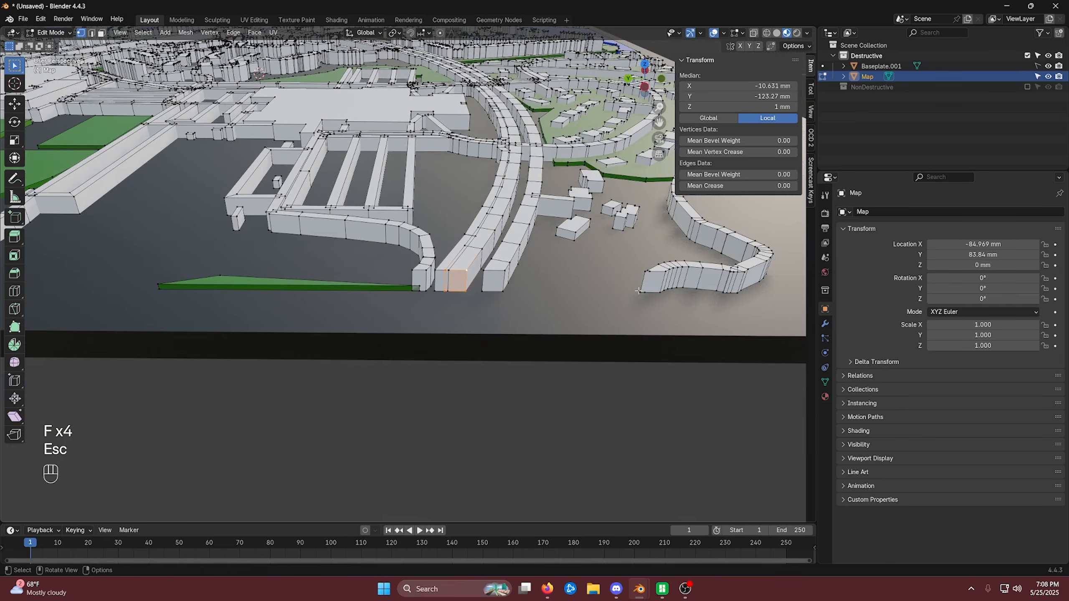
{"action": "middle_click_drag", "start_coordinate": [626, 267], "coordinate": [344, 341], "text": "shift"}
{"action": "key", "text": "Tab"}
{"action": "scroll", "coordinate": [530, 317], "scroll_direction": "down", "scroll_amount": 3}
{"action": "scroll", "coordinate": [423, 345], "scroll_direction": "up", "scroll_amount": 5}
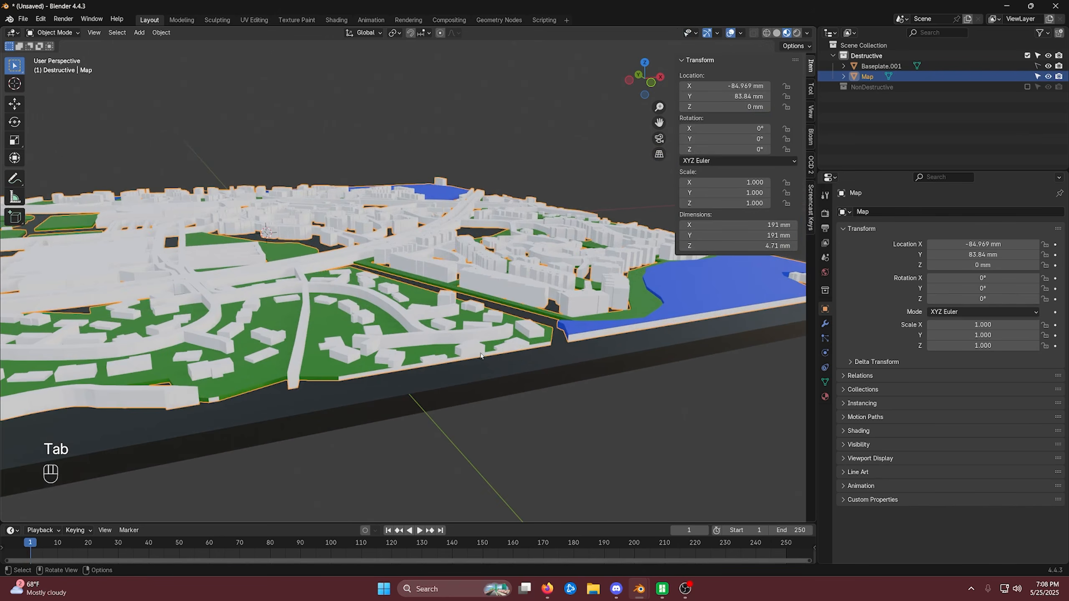
{"action": "middle_click_drag", "start_coordinate": [476, 356], "coordinate": [452, 360]}
{"action": "scroll", "coordinate": [453, 358], "scroll_direction": "down", "scroll_amount": 5}
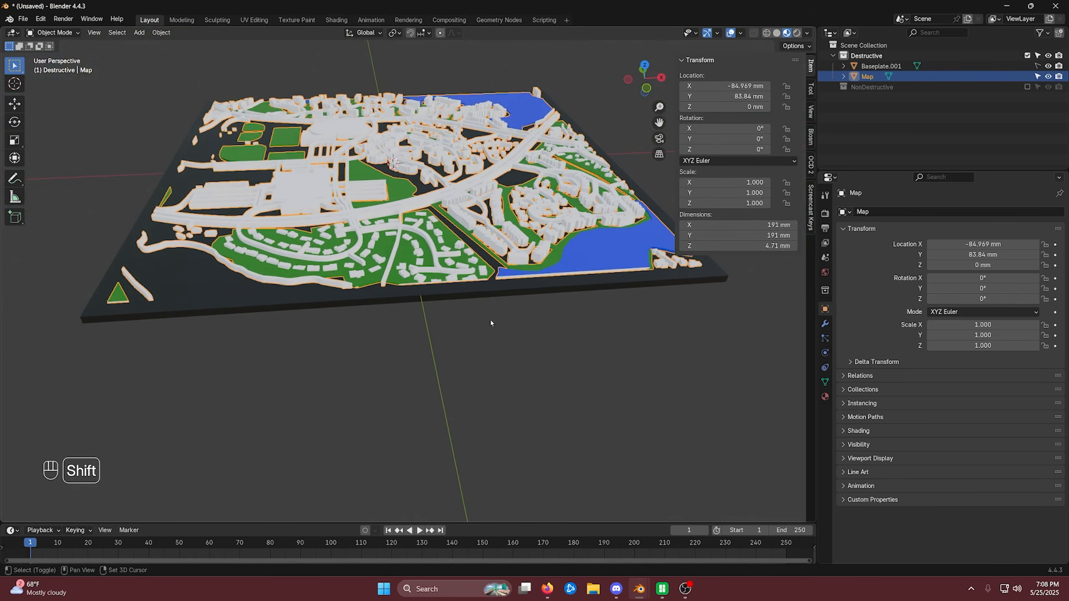
{"action": "middle_click_drag", "start_coordinate": [491, 319], "coordinate": [502, 390]}
{"action": "left_click", "coordinate": [453, 343]}
{"action": "scroll", "coordinate": [457, 345], "scroll_direction": "up", "scroll_amount": 4}
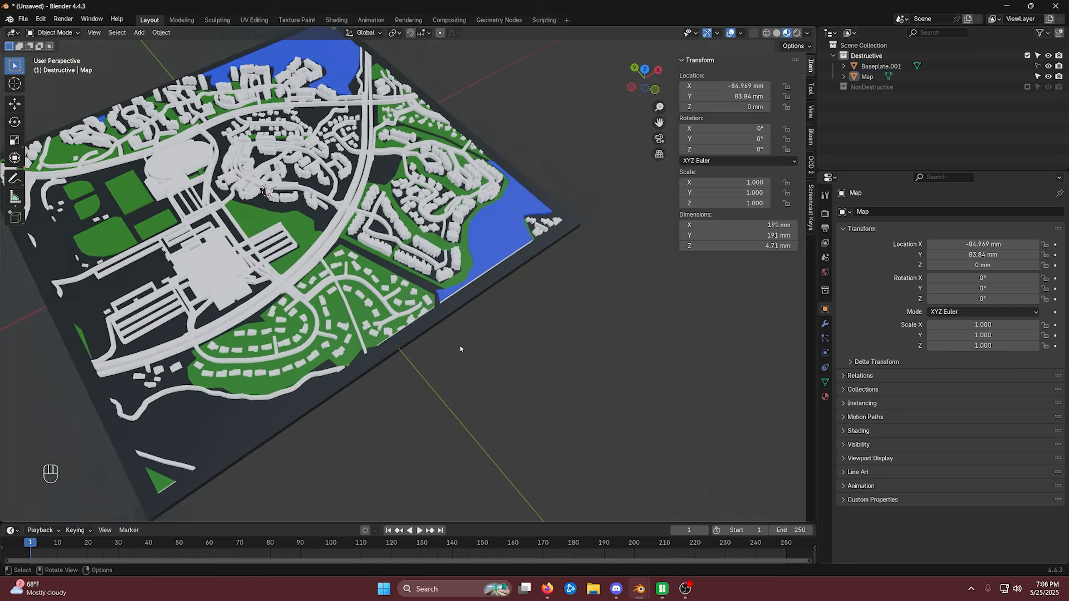
{"action": "mouse_move", "coordinate": [460, 346]}
{"action": "middle_mouse_down"}
{"action": "mouse_move", "coordinate": [509, 353]}
{"action": "mouse_move", "coordinate": [475, 358]}
{"action": "middle_mouse_up"}
{"action": "scroll", "coordinate": [454, 359], "scroll_direction": "down", "scroll_amount": 2}
{"action": "key", "text": "Tab"}
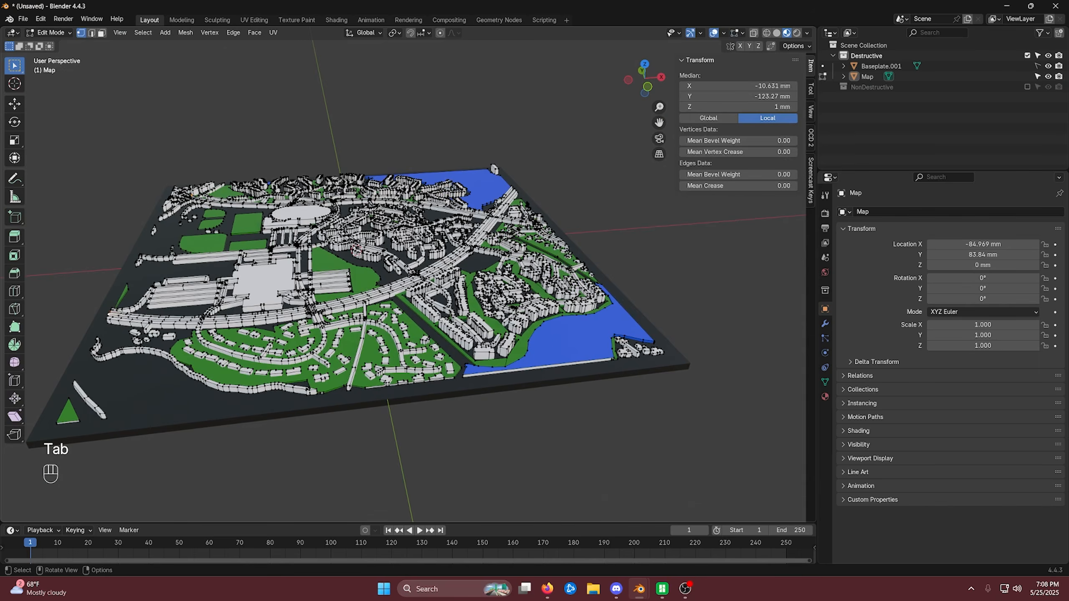
{"action": "key", "text": "Tab"}
{"action": "middle_click_drag", "start_coordinate": [477, 179], "coordinate": [334, 338], "text": "shift"}
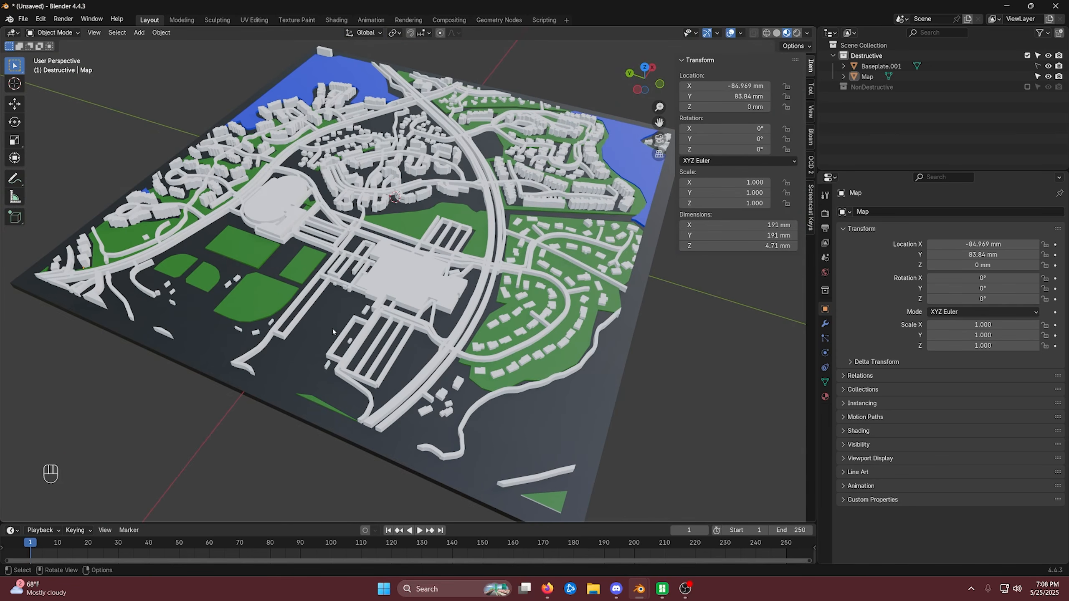
{"action": "scroll", "coordinate": [416, 273], "scroll_direction": "down", "scroll_amount": 1}
Merge all vertices of the map mesh by distance and expand the merge operation's settings
{"action": "left_click", "coordinate": [416, 273]}
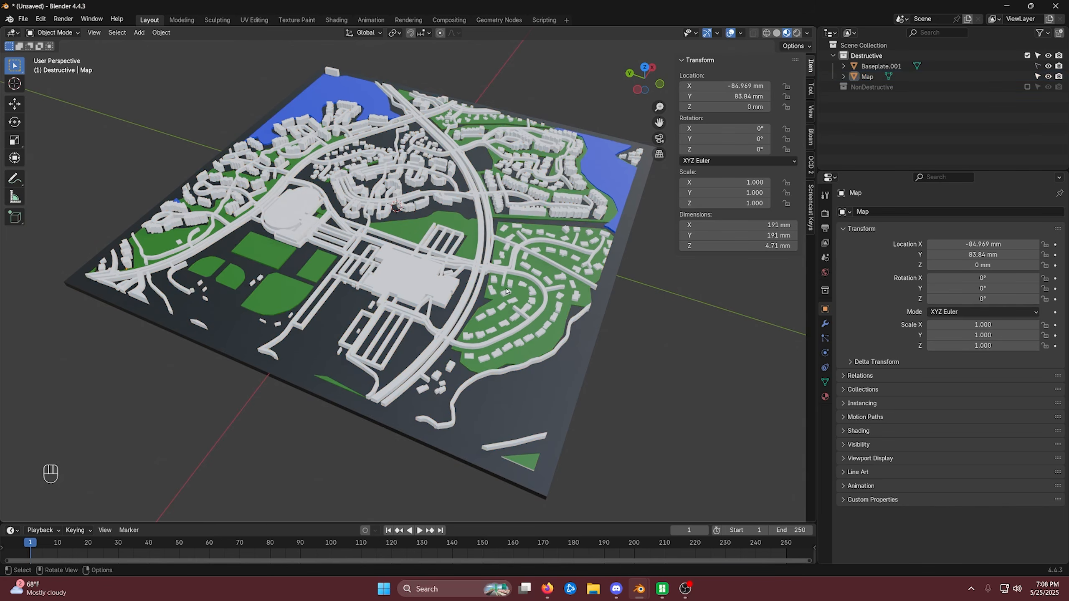
{"action": "key", "text": "Tab"}
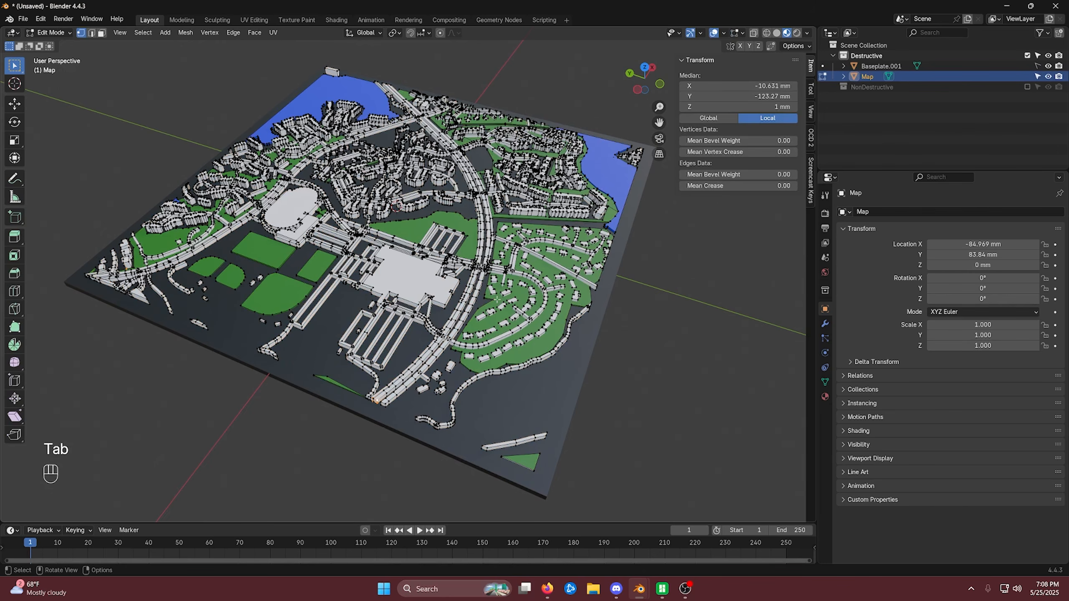
{"action": "key", "text": "a"}
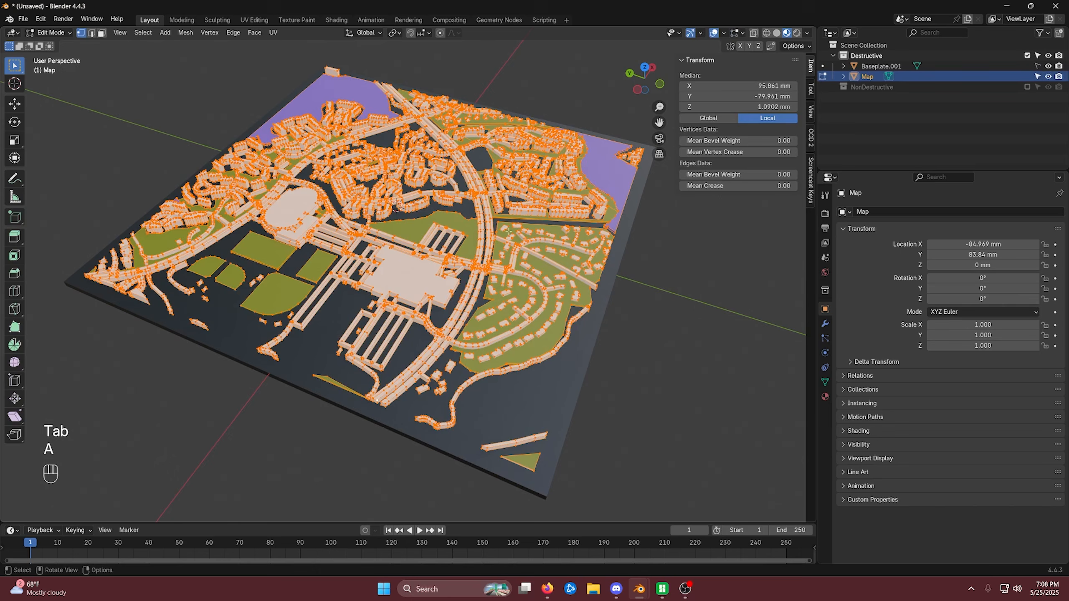
{"action": "key", "text": "F3"}
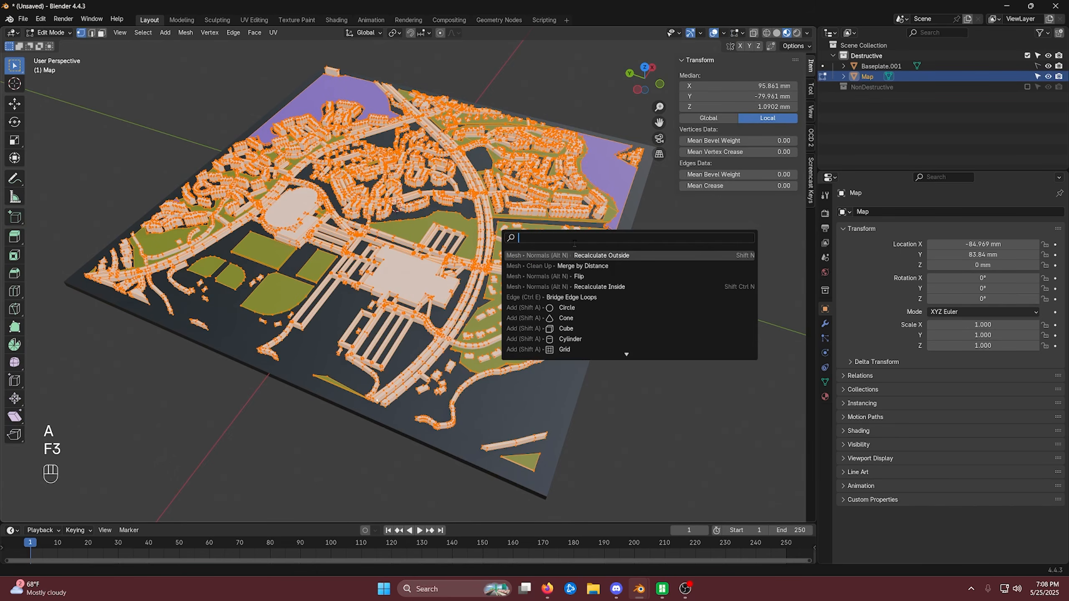
{"action": "left_click", "coordinate": [577, 267]}
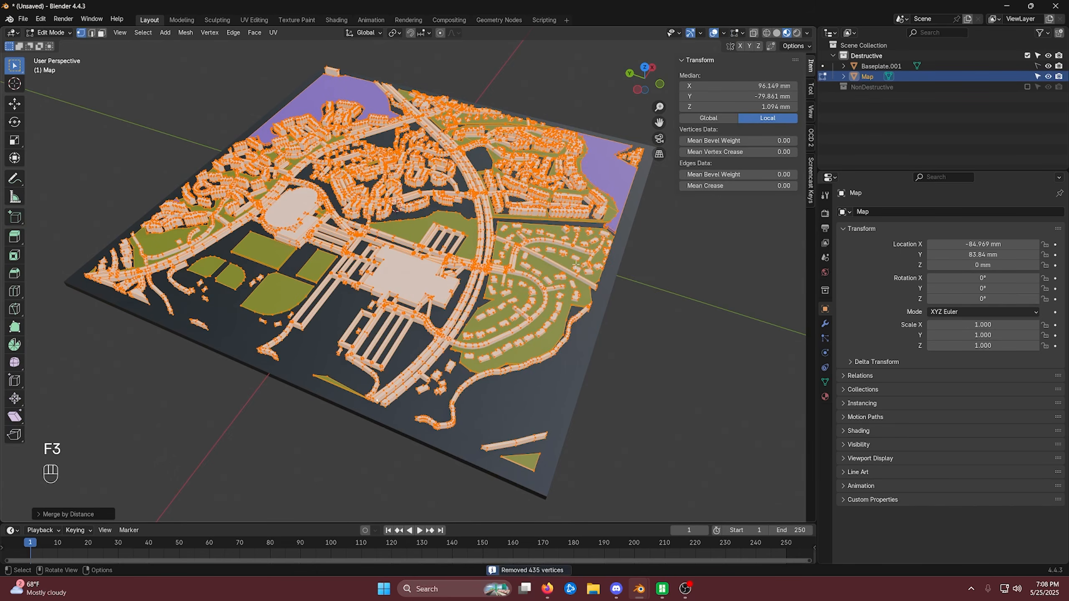
{"action": "left_click", "coordinate": [44, 515]}
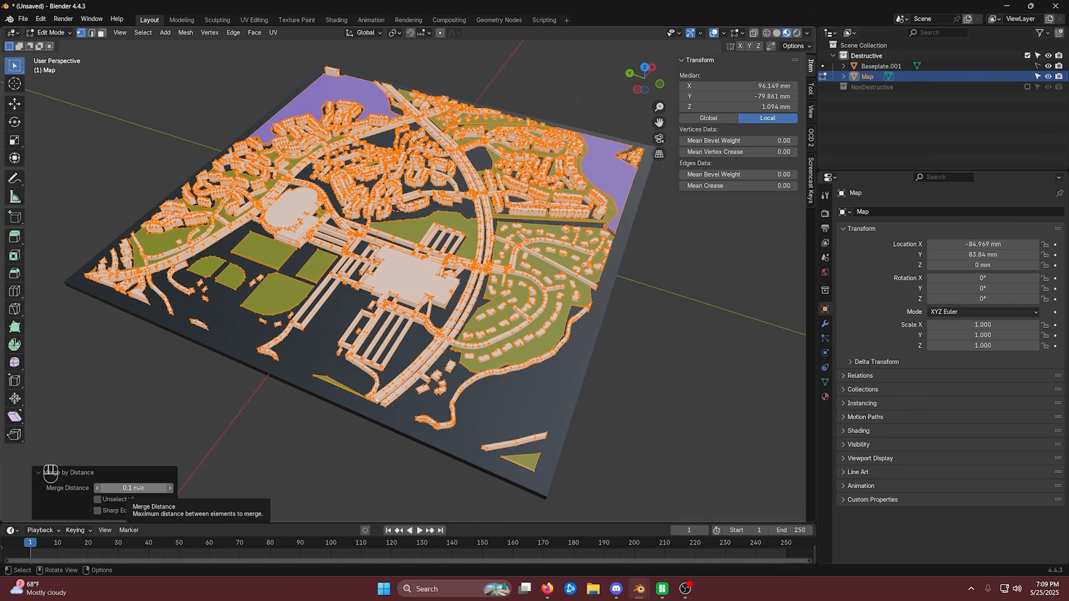
Leave mesh editing, make the baseplate selectable, and join the map into the baseplate object
{"action": "key", "text": "Tab"}
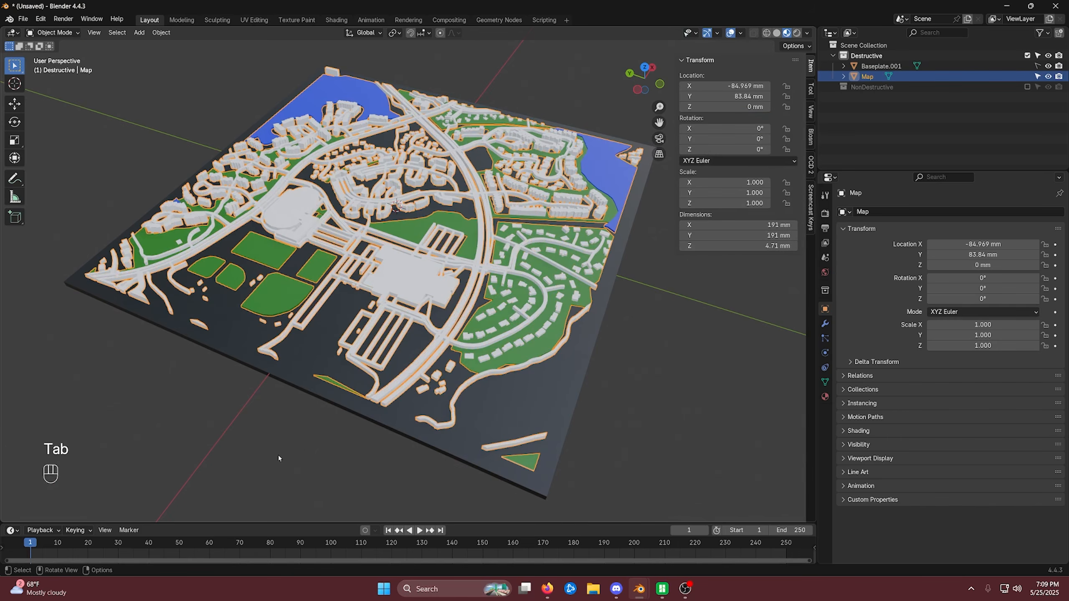
{"action": "middle_click_drag", "start_coordinate": [610, 440], "coordinate": [499, 366], "text": "shift"}
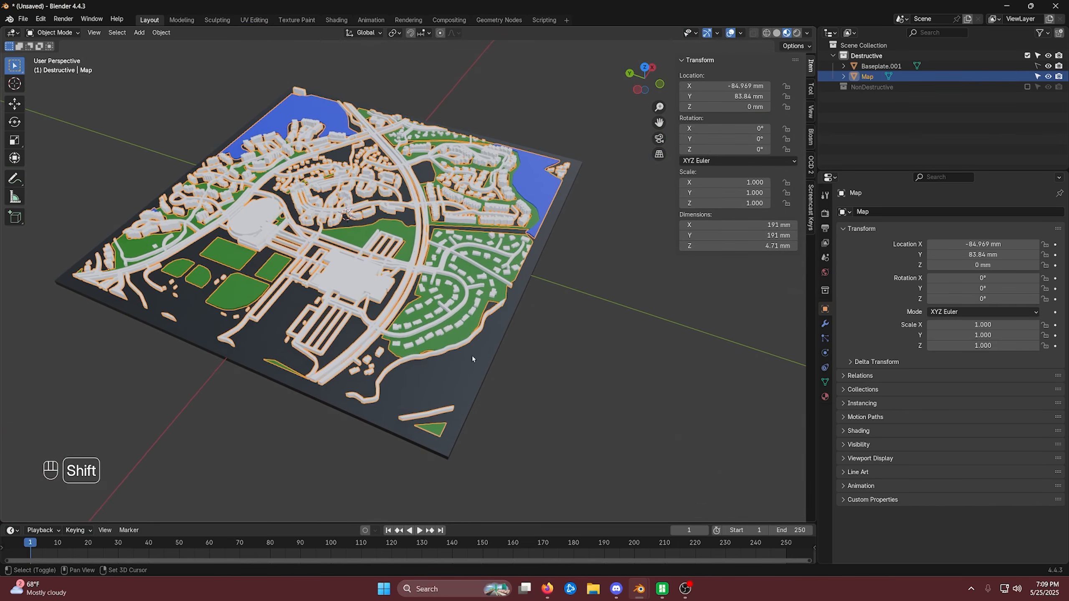
{"action": "left_click", "coordinate": [1037, 65]}
{"action": "left_click", "coordinate": [476, 380], "text": "shift"}
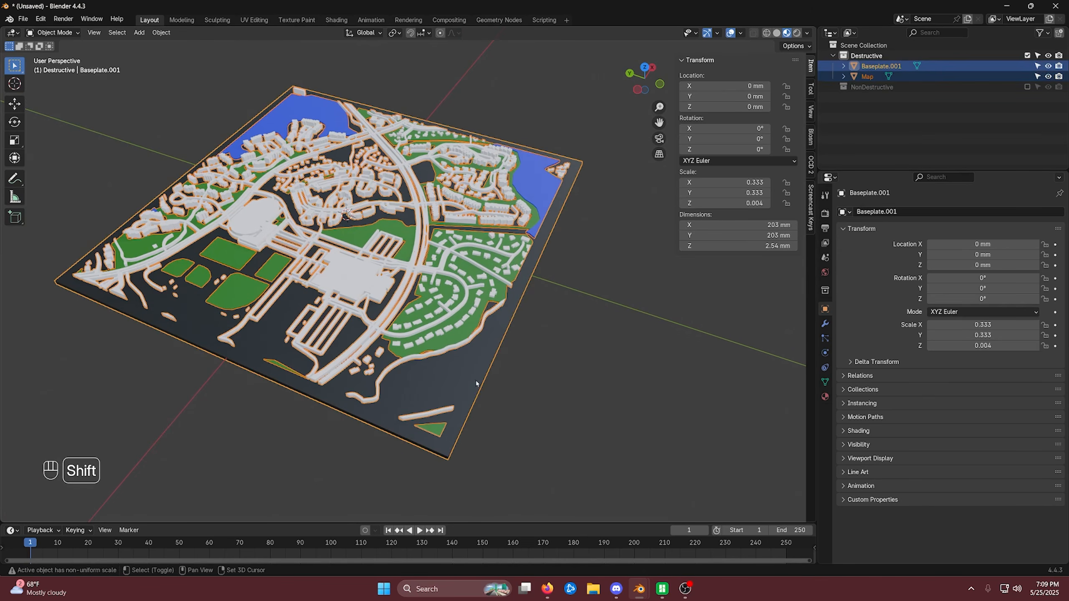
{"action": "key", "text": "ctrl+j"}
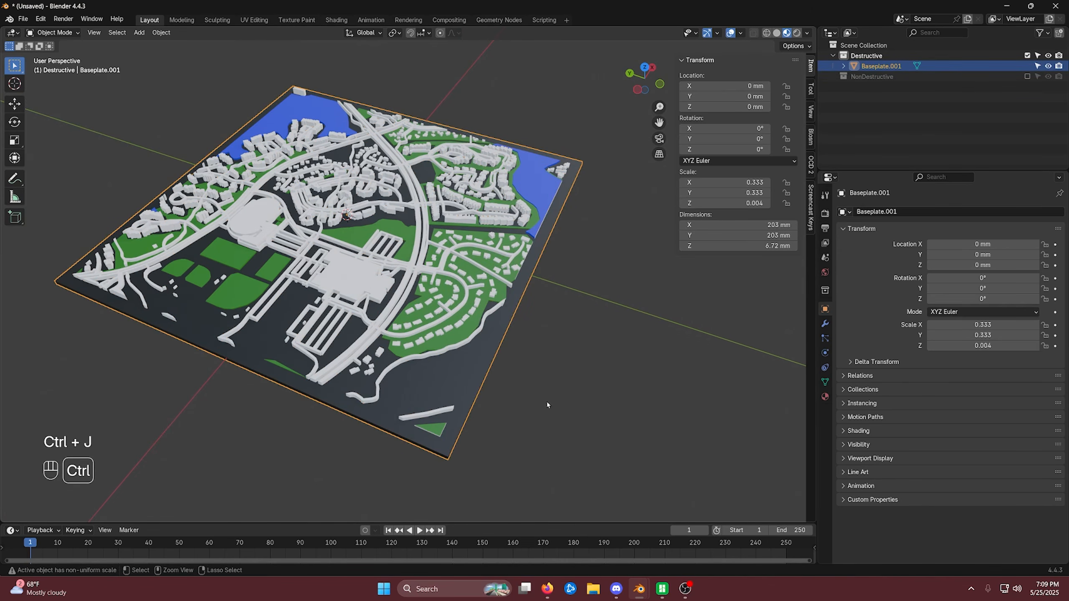
{"action": "middle_click_drag", "start_coordinate": [559, 348], "coordinate": [599, 362]}
{"action": "left_click", "coordinate": [22, 18]}
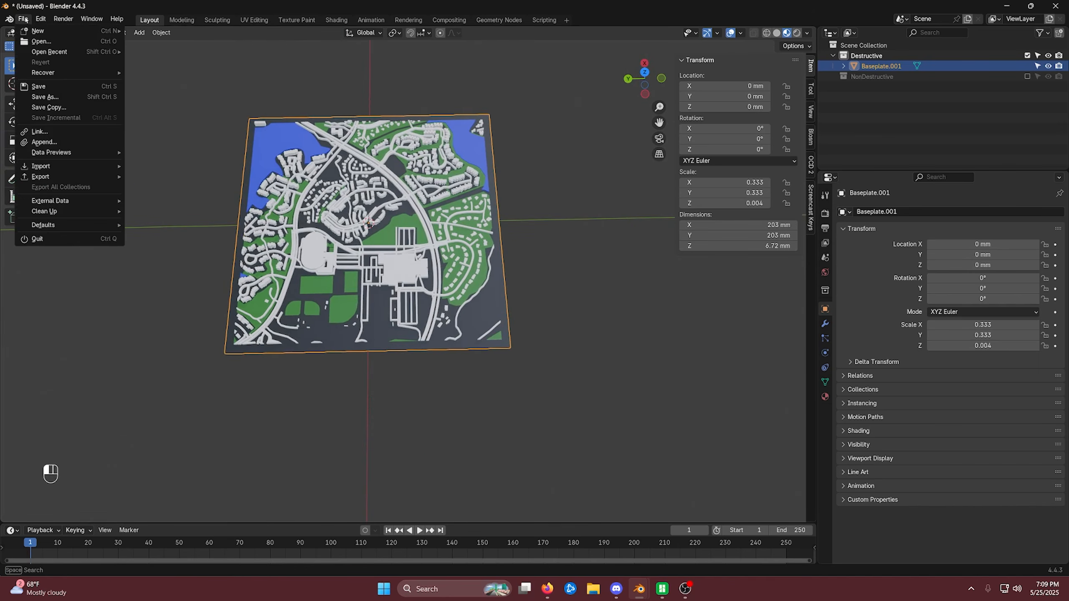
{"action": "mouse_move", "coordinate": [47, 177]}
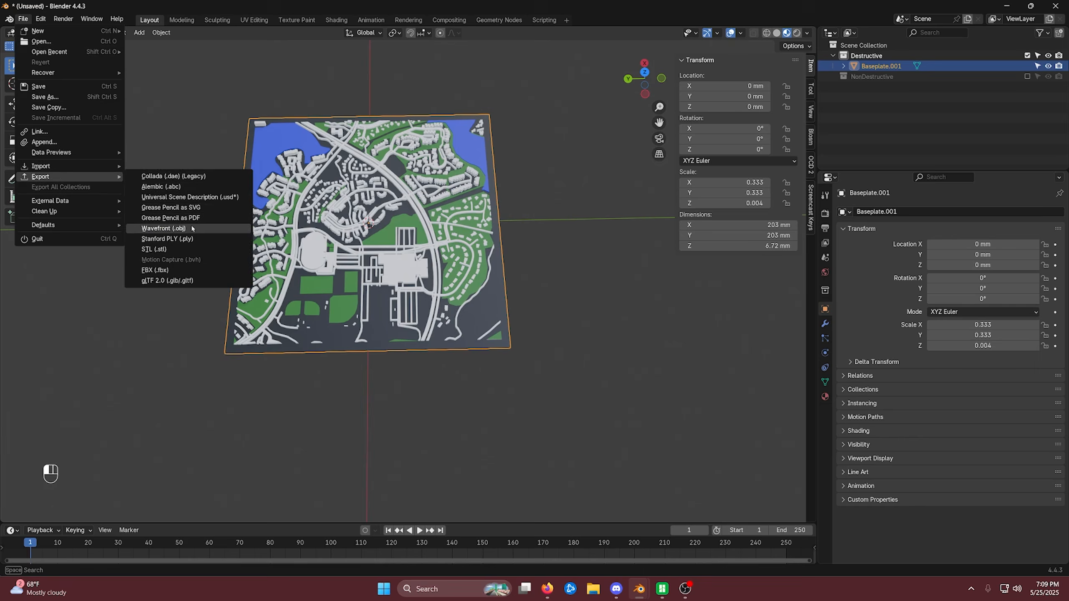
{"action": "left_click", "coordinate": [185, 231]}
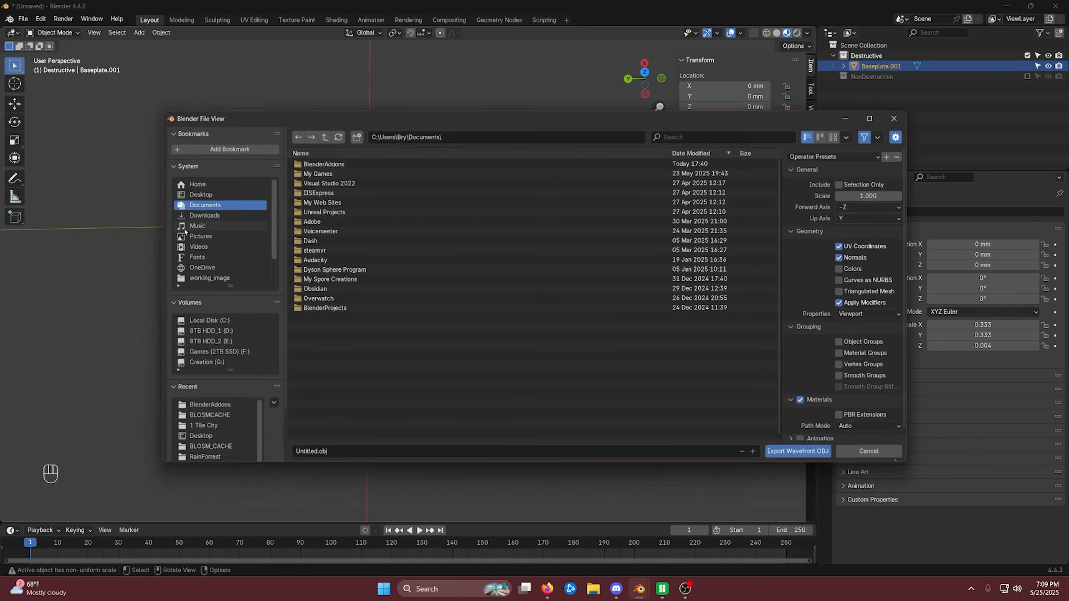
{"action": "left_click", "coordinate": [228, 192]}
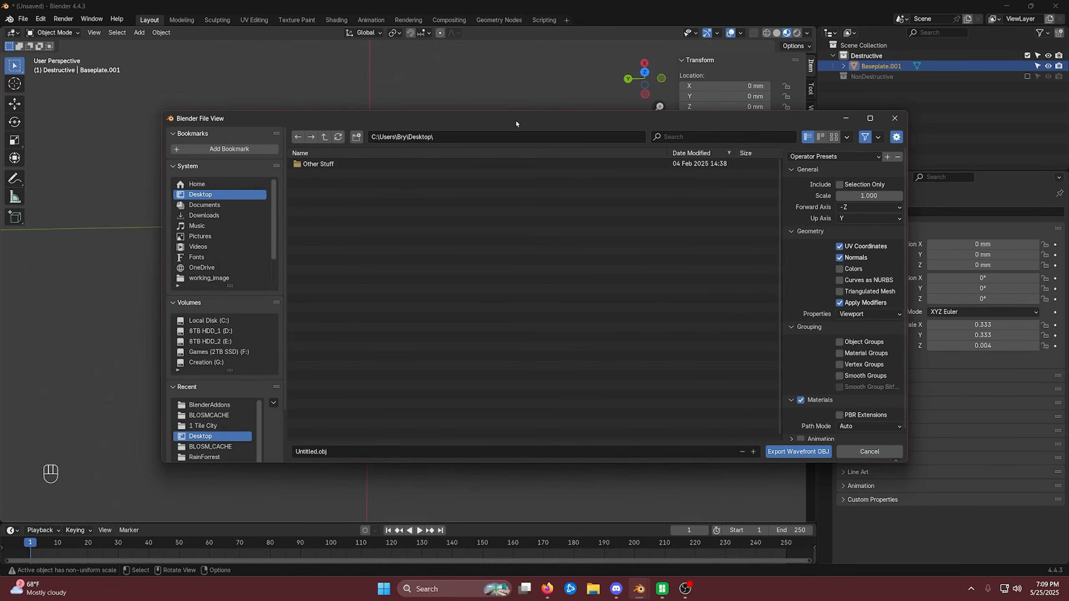
{"action": "left_click_drag", "start_coordinate": [517, 122], "coordinate": [388, 139]}
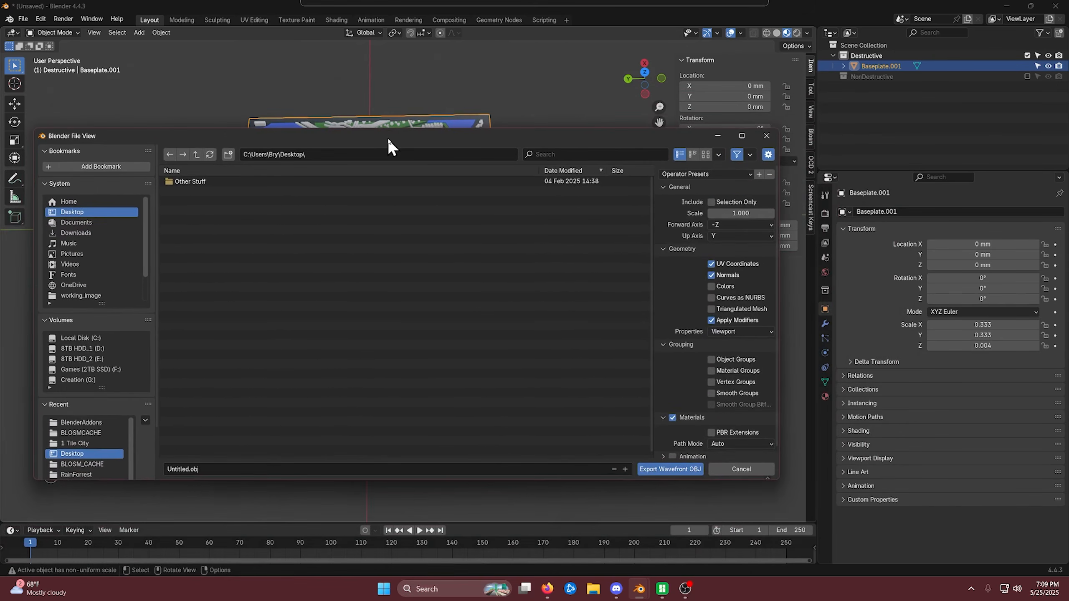
{"action": "left_click", "coordinate": [712, 286]}
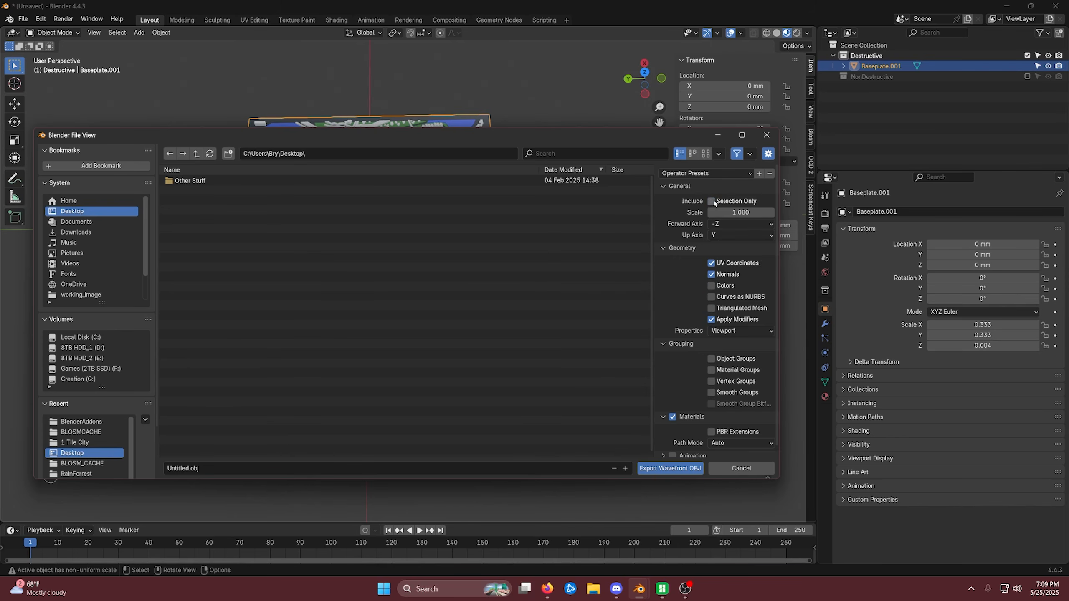
{"action": "left_click", "coordinate": [722, 235]}
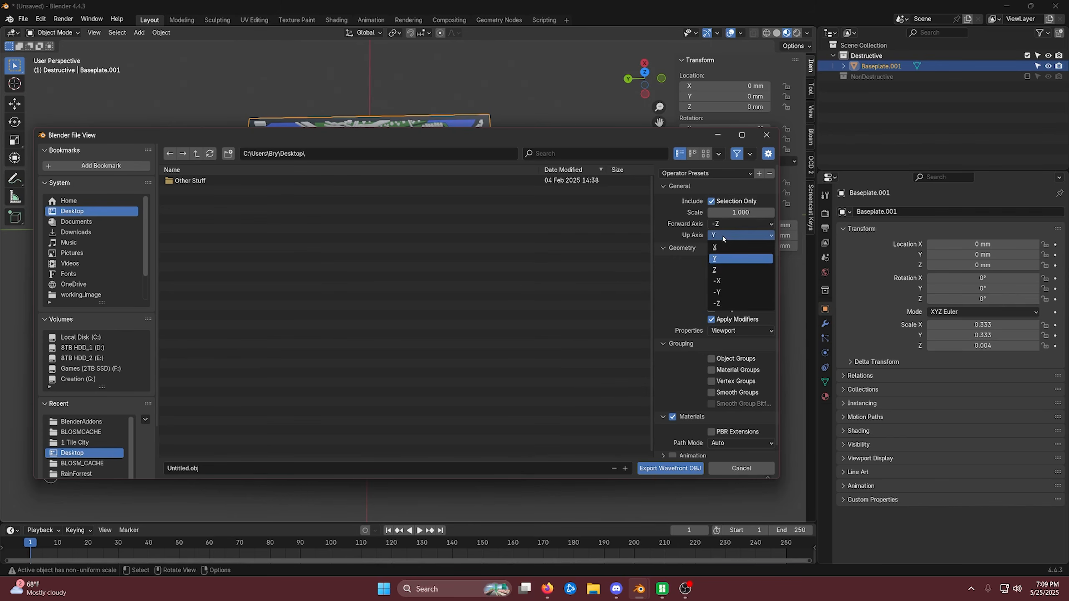
{"action": "left_click", "coordinate": [723, 271]}
{"action": "left_click", "coordinate": [711, 286]}
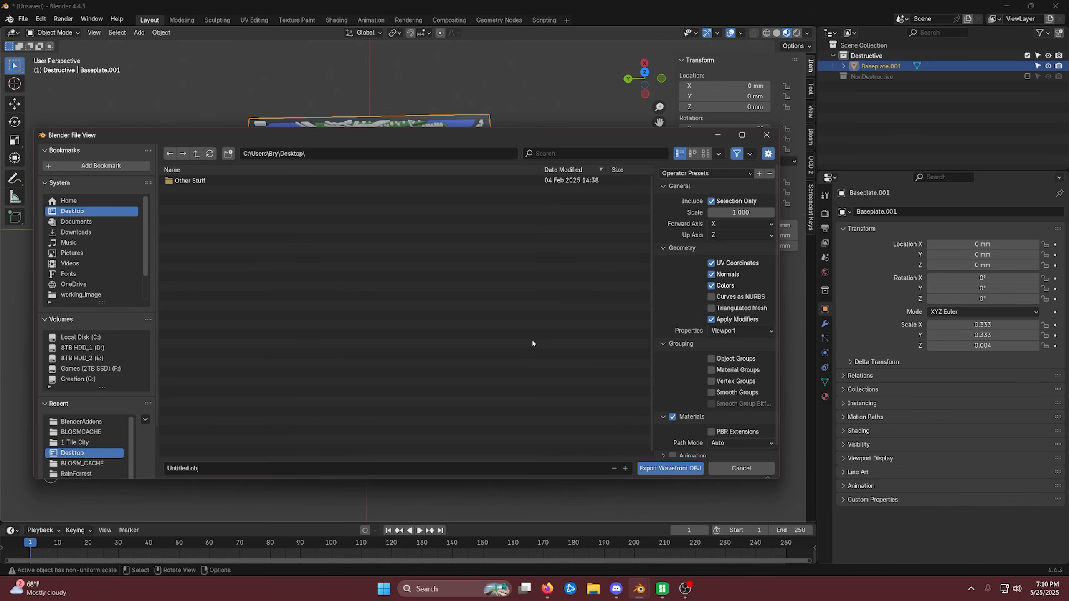
{"action": "left_click", "coordinate": [295, 468]}
{"action": "type", "text": "City"}
{"action": "left_click", "coordinate": [658, 435]}
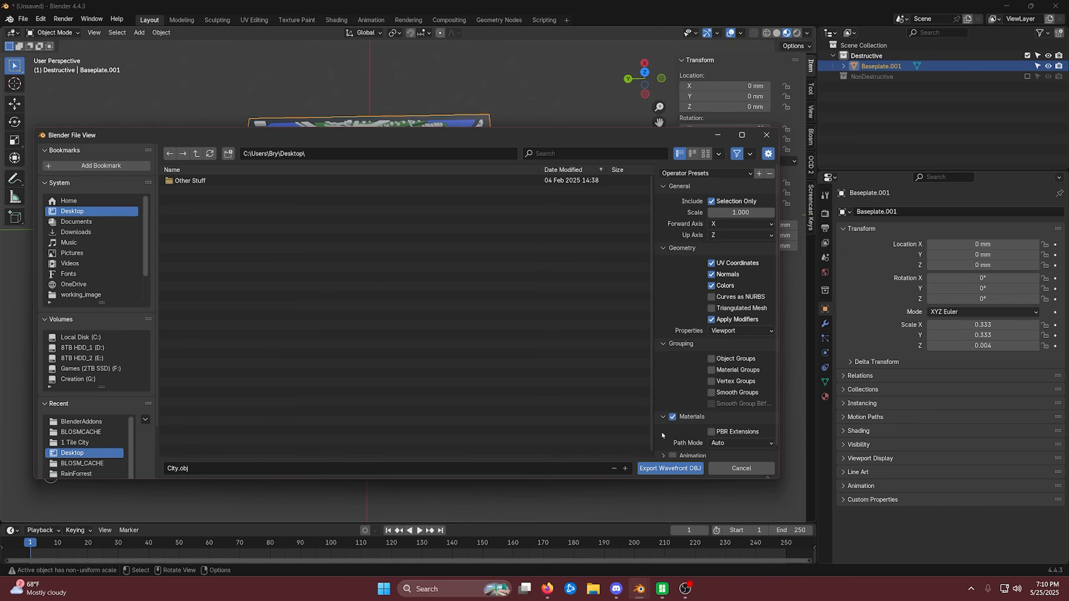
{"action": "left_click", "coordinate": [731, 468]}
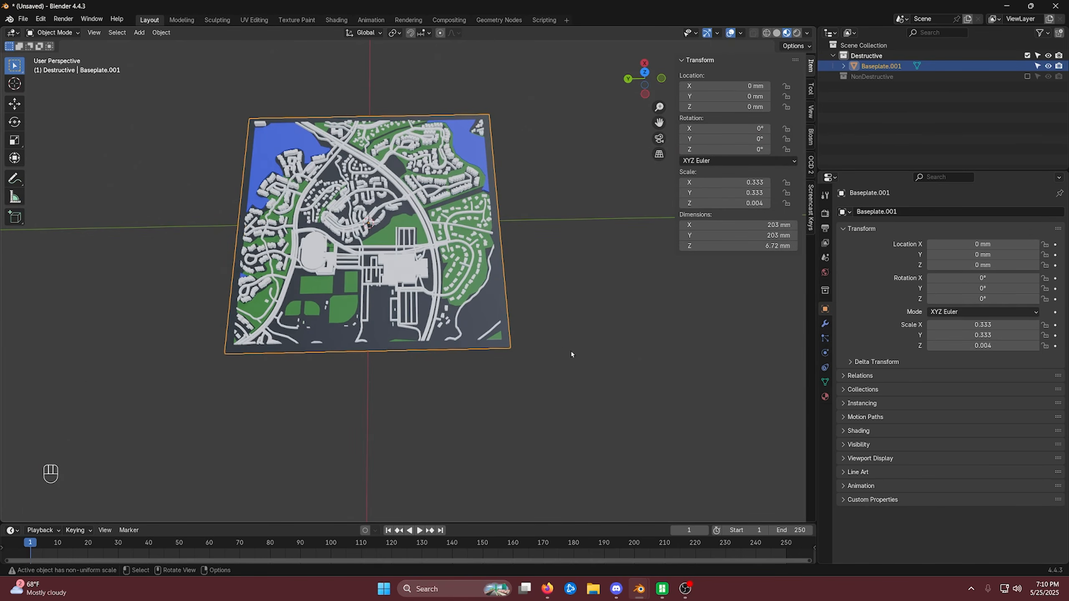
Add a Triangulate modifier to the joined model and apply it
{"action": "left_click", "coordinate": [825, 323]}
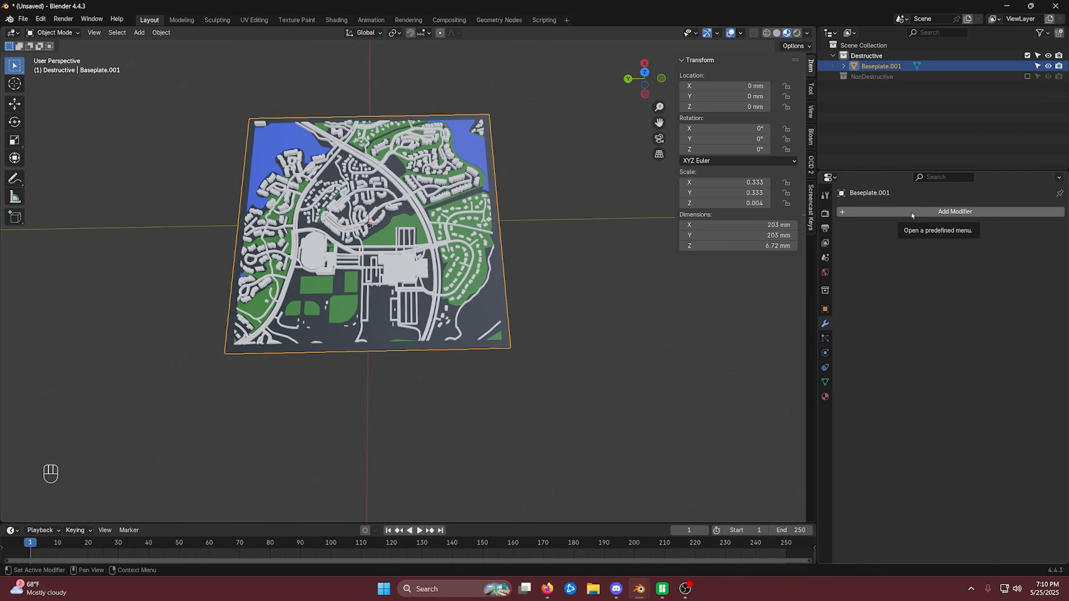
{"action": "left_click", "coordinate": [872, 211]}
{"action": "left_click", "coordinate": [879, 212]}
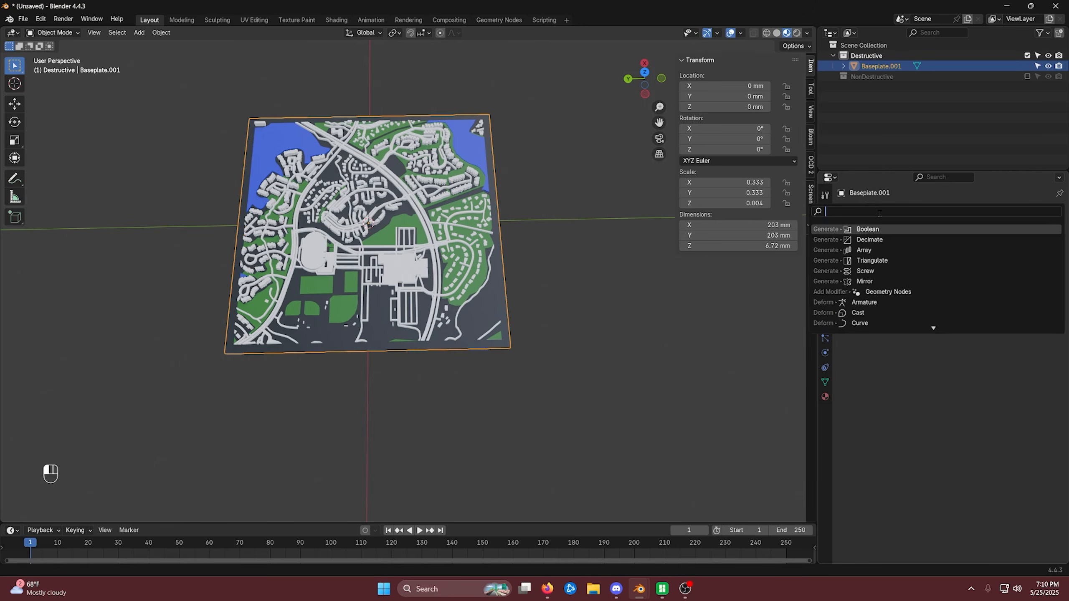
{"action": "type", "text": "Tra"}
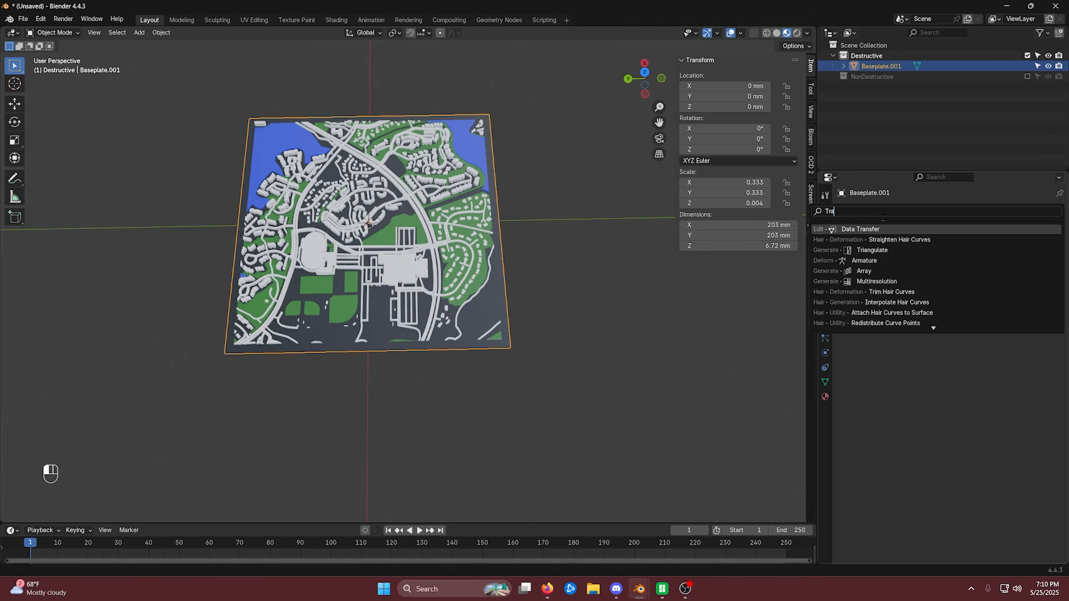
{"action": "key", "text": "Down"}
{"action": "key", "text": "Down"}
{"action": "key", "text": "Return"}
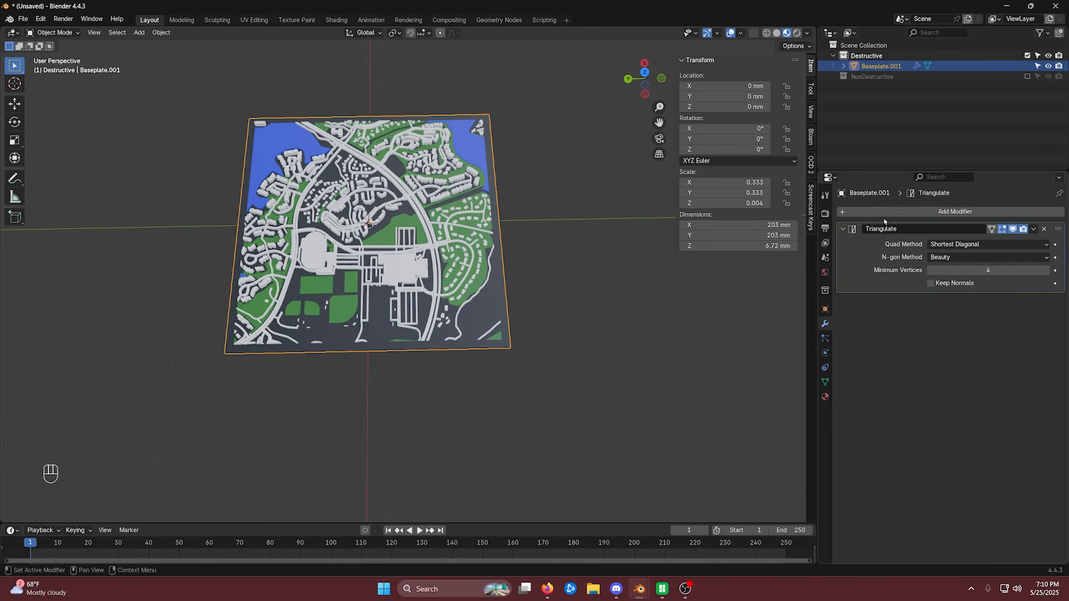
{"action": "right_click", "coordinate": [859, 256]}
{"action": "left_click", "coordinate": [1034, 228]}
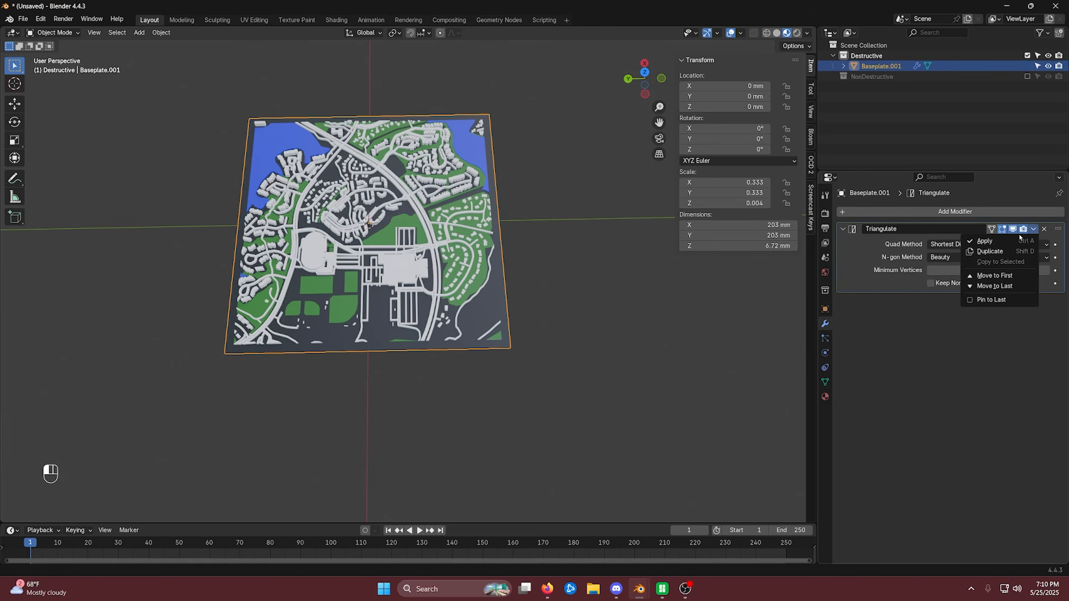
{"action": "left_click", "coordinate": [1011, 241]}
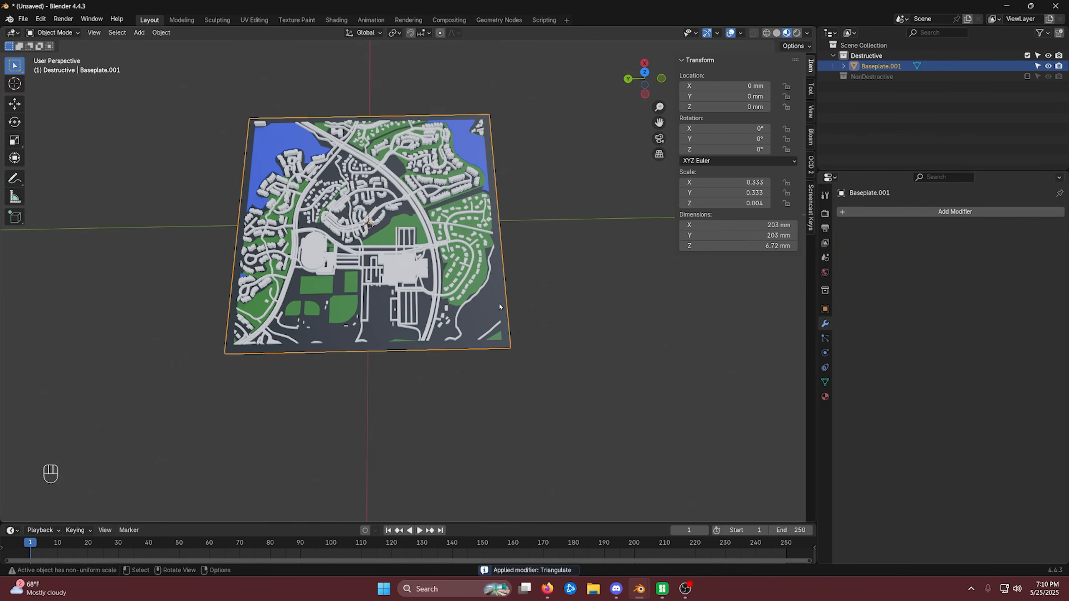
Set up a Wavefront OBJ export of the model to the Desktop folder, with Up Axis Z and Colors included
{"action": "left_click", "coordinate": [22, 19]}
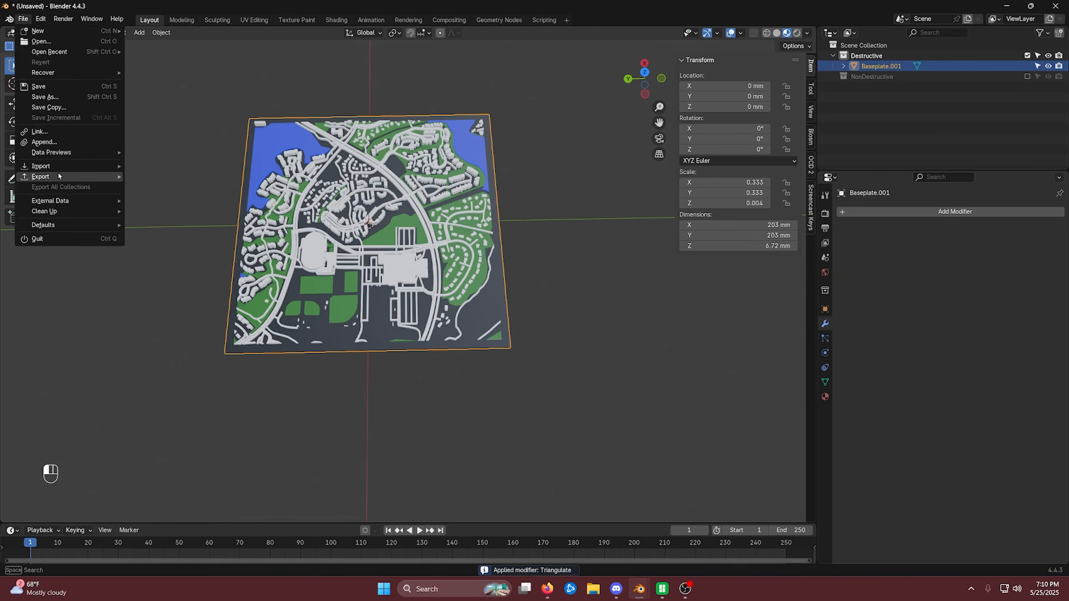
{"action": "mouse_move", "coordinate": [58, 175]}
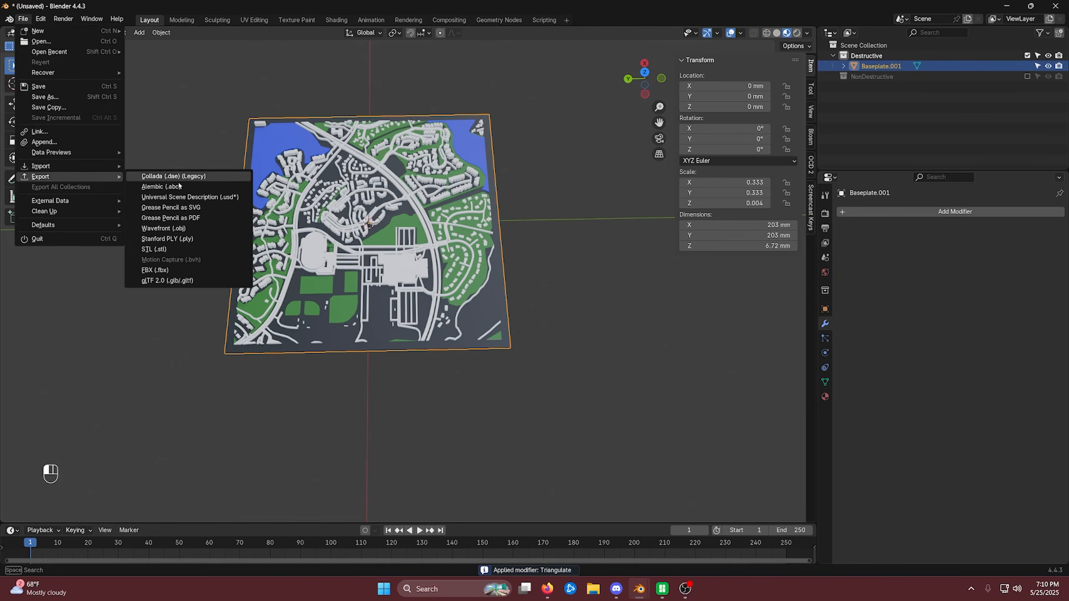
{"action": "left_click", "coordinate": [206, 228]}
{"action": "left_click", "coordinate": [200, 194]}
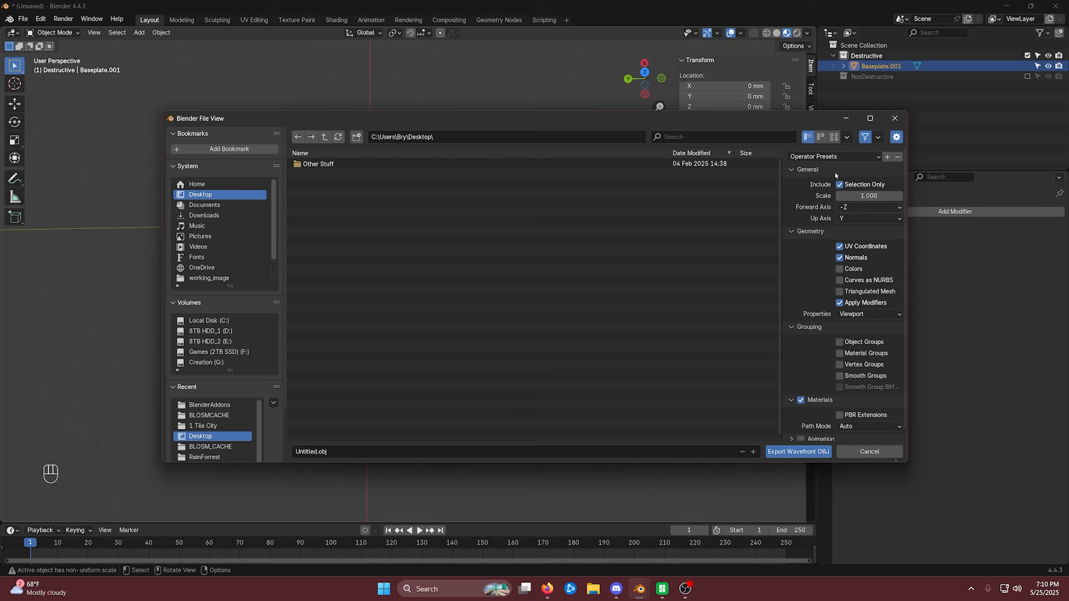
{"action": "left_click", "coordinate": [846, 218]}
{"action": "left_click", "coordinate": [846, 253]}
{"action": "left_click", "coordinate": [840, 268]}
Name the export file City and export the Wavefront OBJ
{"action": "left_click", "coordinate": [387, 451]}
{"action": "type", "text": "V"}
{"action": "type", "text": "ity"}
{"action": "left_click", "coordinate": [798, 451]}
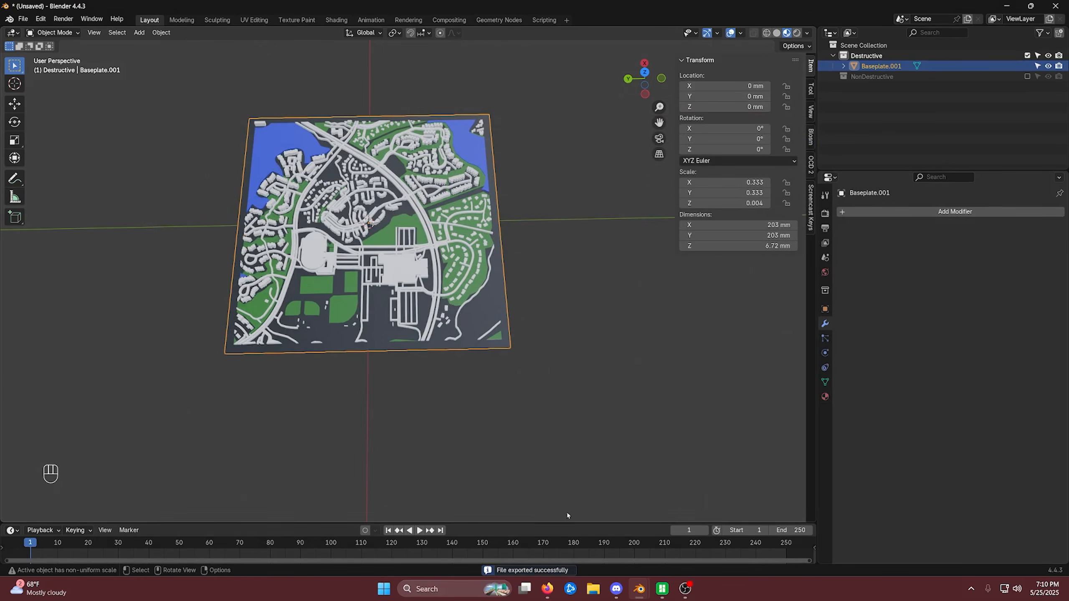
Check the size of the exported City.obj on the Desktop in its file properties, and close File Explorer
{"action": "left_click", "coordinate": [597, 591]}
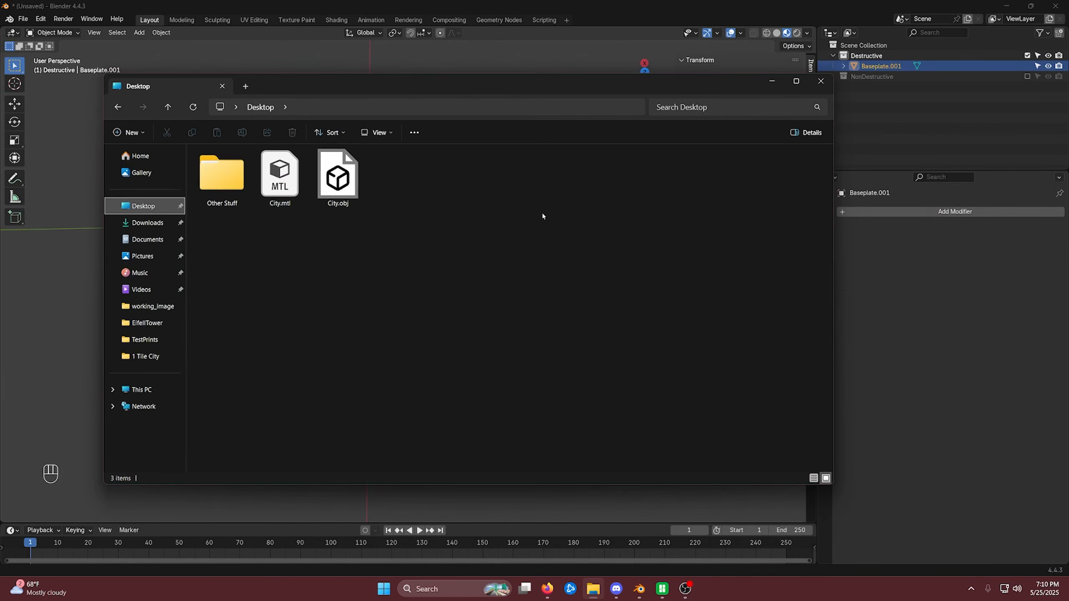
{"action": "right_click", "coordinate": [346, 166]}
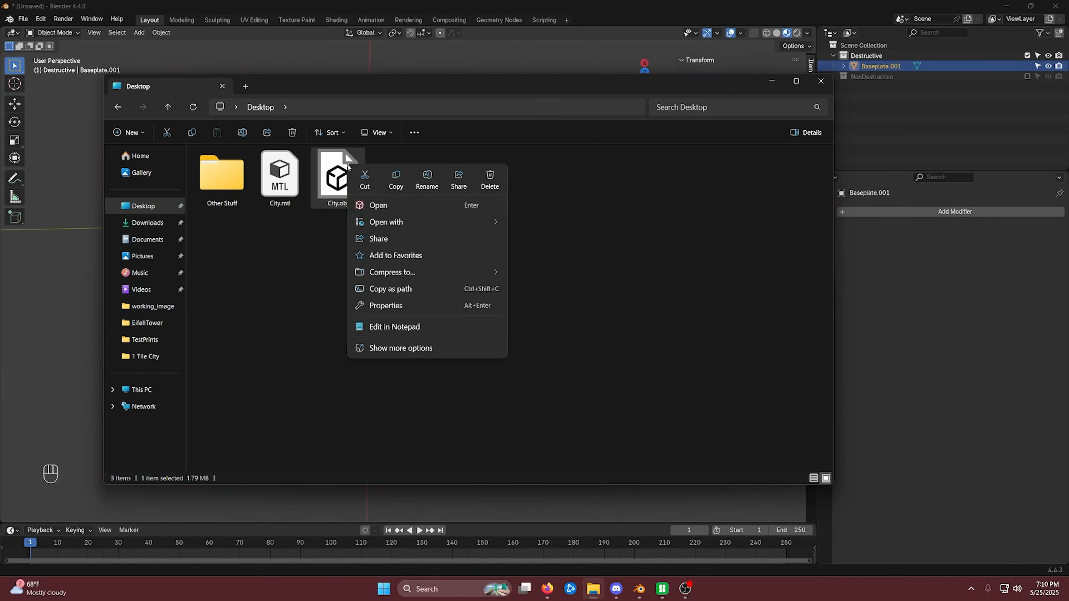
{"action": "left_click", "coordinate": [388, 306]}
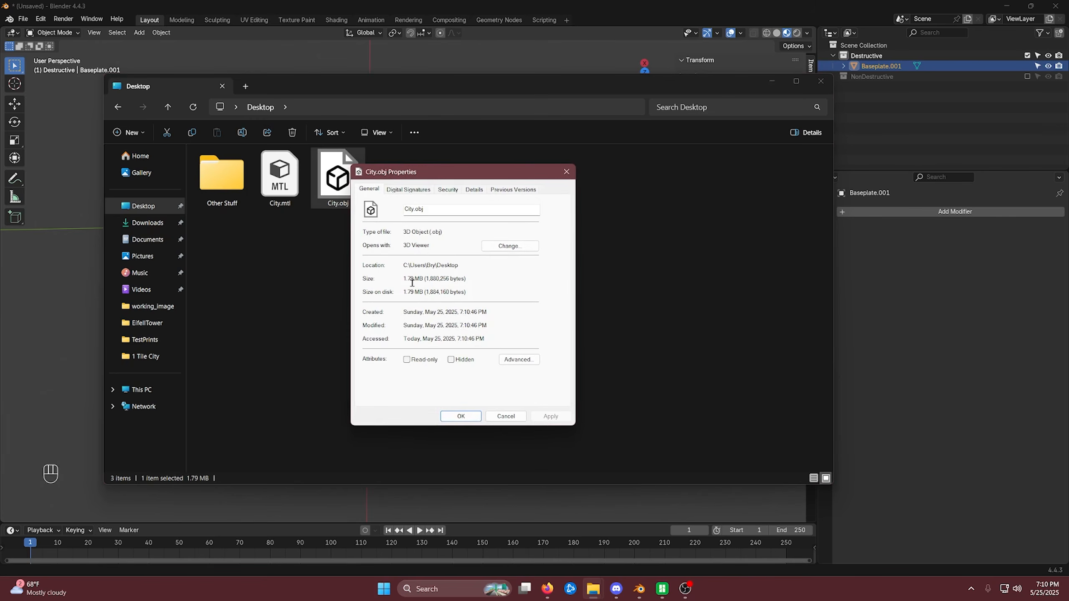
{"action": "left_click_drag", "start_coordinate": [404, 279], "coordinate": [423, 279]}
{"action": "left_click", "coordinate": [413, 280]}
{"action": "left_click_drag", "start_coordinate": [403, 279], "coordinate": [416, 279]}
{"action": "left_click", "coordinate": [413, 281]}
{"action": "left_click_drag", "start_coordinate": [415, 279], "coordinate": [405, 279]}
{"action": "left_click", "coordinate": [413, 280]}
{"action": "double_click", "coordinate": [412, 278]}
{"action": "left_click", "coordinate": [412, 278]}
{"action": "double_click", "coordinate": [417, 278]}
{"action": "left_click", "coordinate": [421, 278]}
{"action": "left_click", "coordinate": [567, 171]}
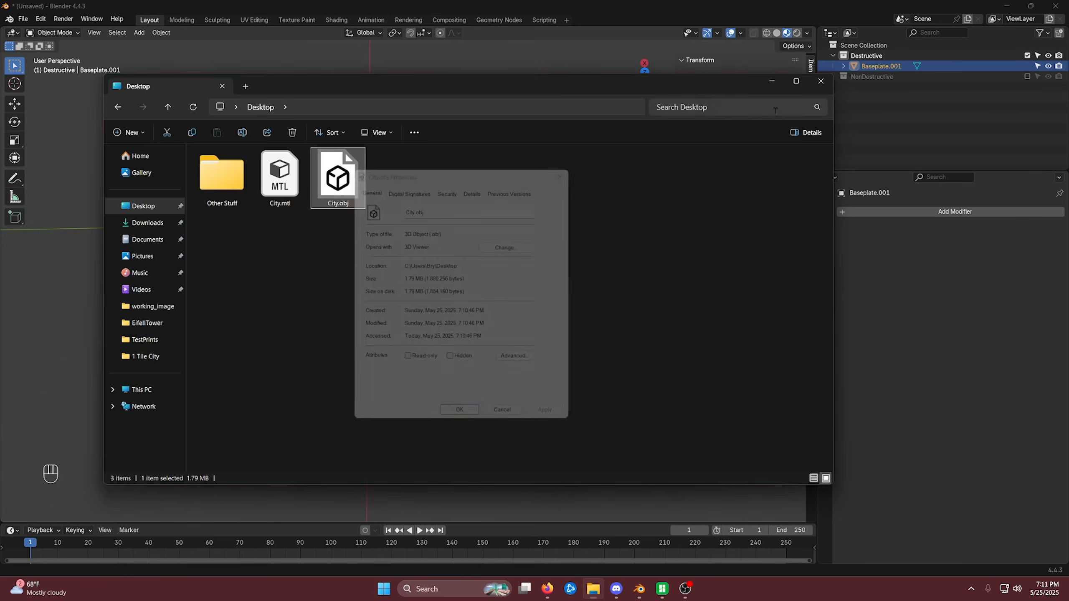
{"action": "left_click", "coordinate": [819, 82]}
Deselect the model, switch to Bambu Studio, and start a new project
{"action": "left_click", "coordinate": [635, 383]}
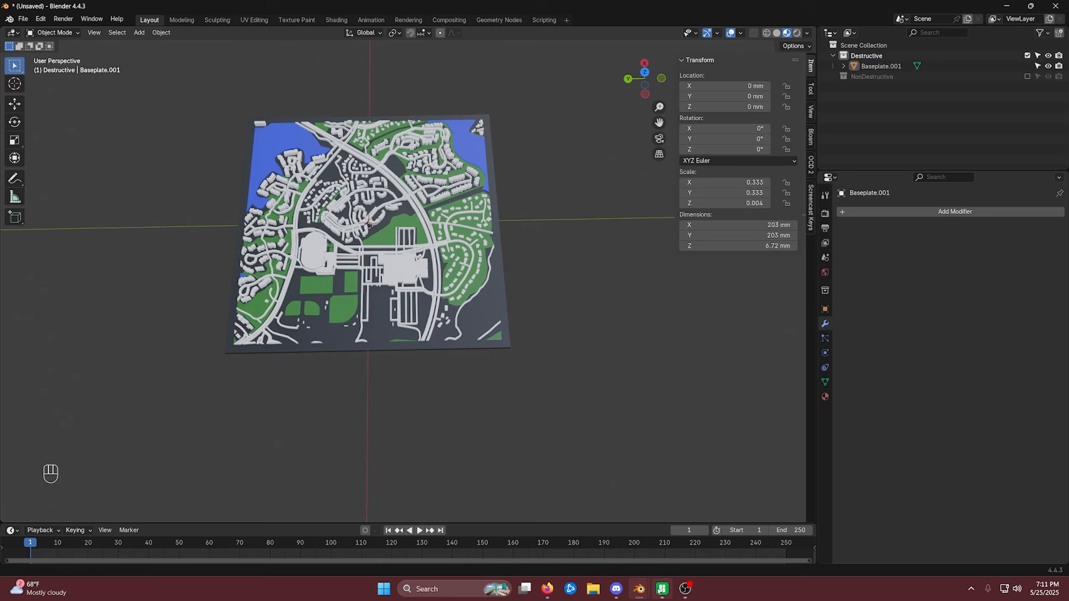
{"action": "mouse_move", "coordinate": [660, 590]}
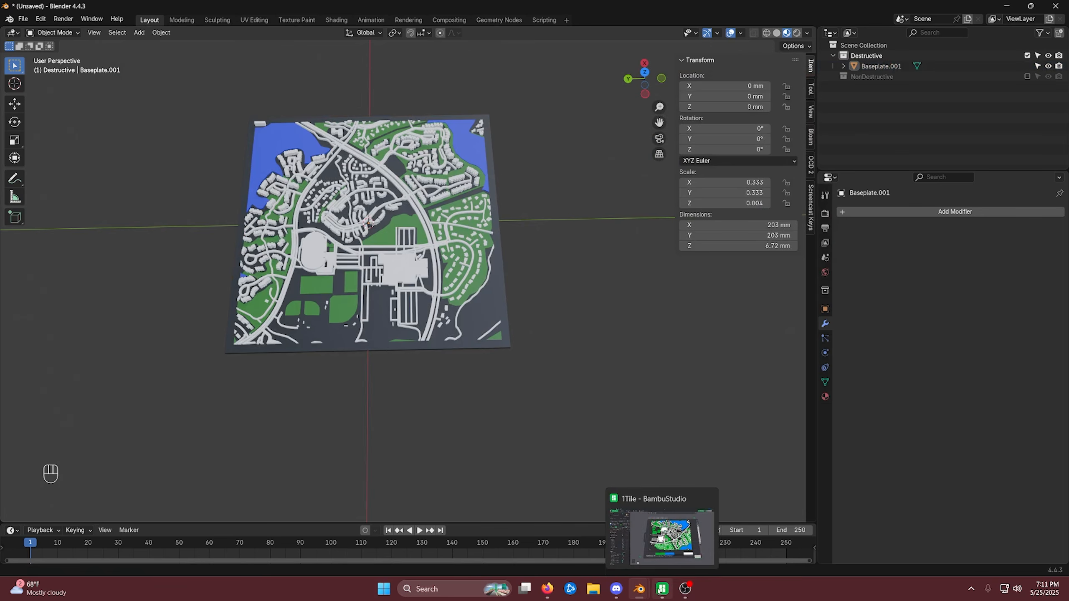
{"action": "left_click", "coordinate": [666, 555]}
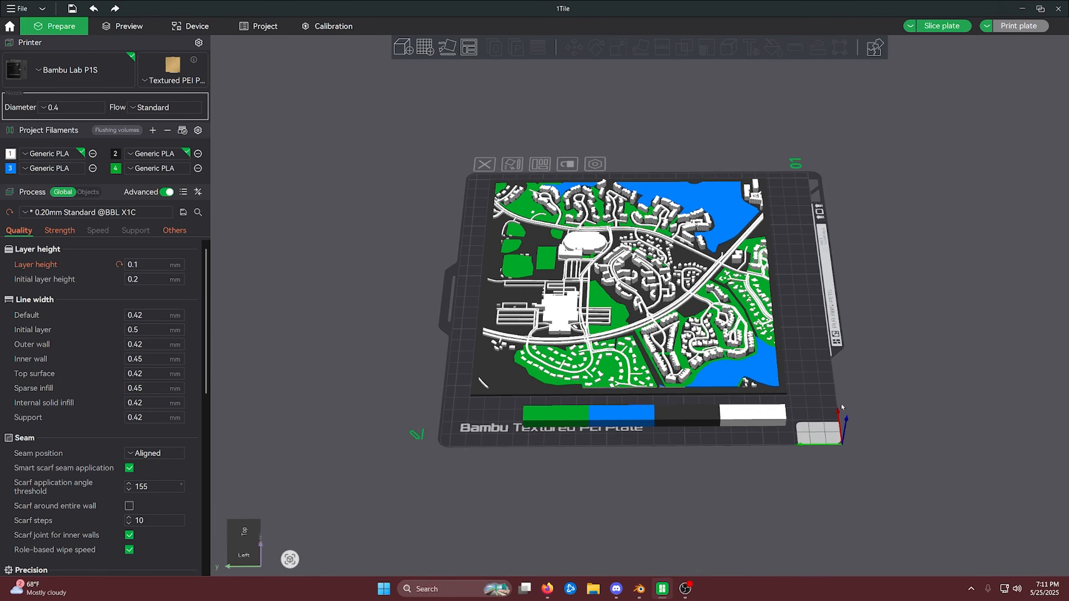
{"action": "left_click_drag", "start_coordinate": [842, 407], "coordinate": [365, 186]}
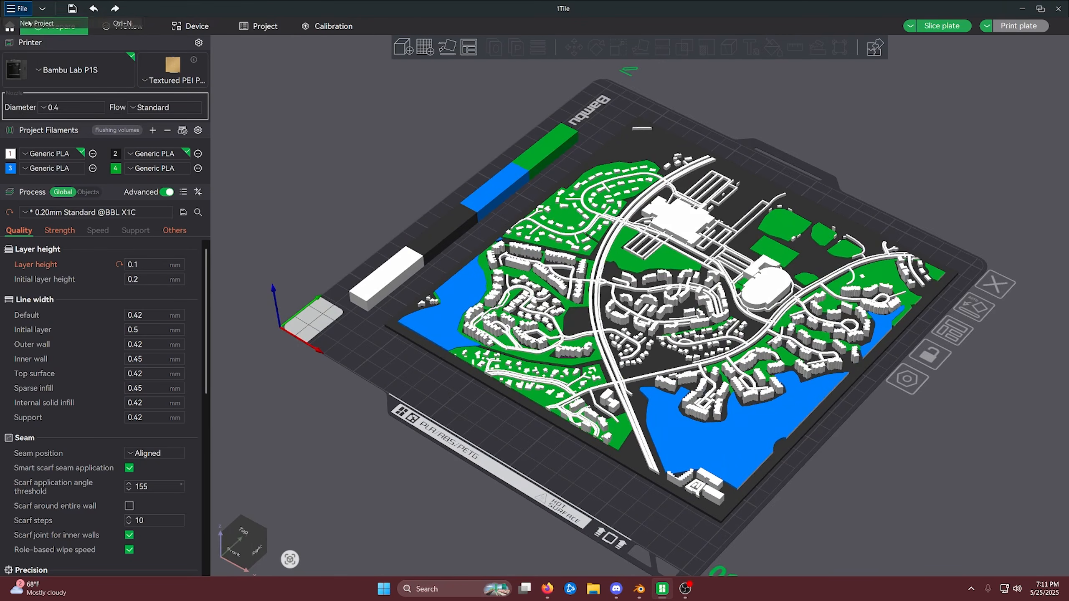
{"action": "key", "text": "ctrl+n"}
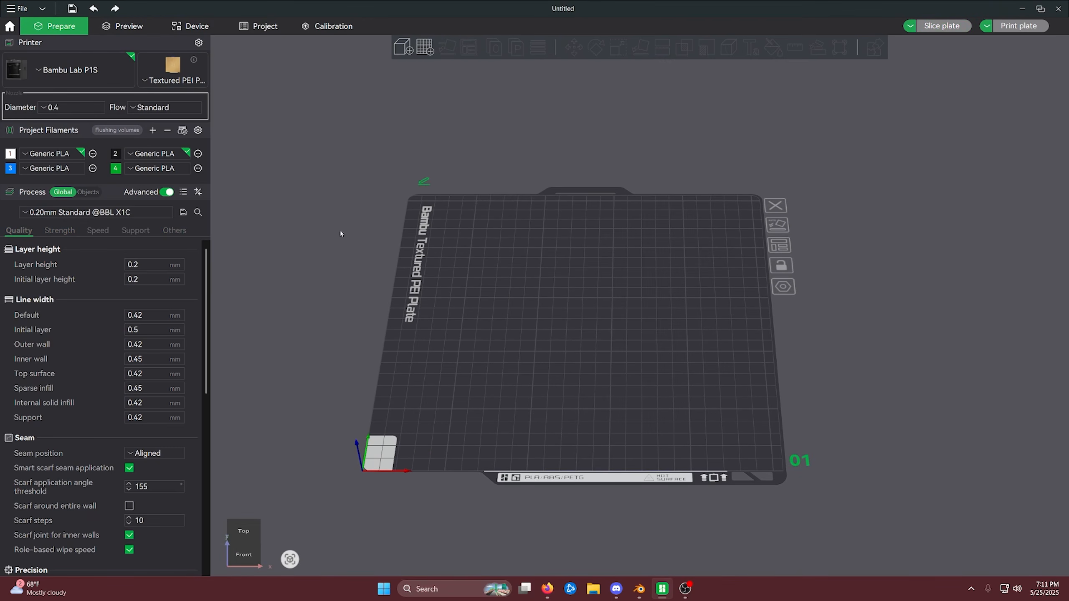
Delete the blue, black and green filaments from the project, keeping only the white Generic PLA
{"action": "left_click", "coordinate": [113, 76]}
{"action": "left_click", "coordinate": [124, 72]}
{"action": "left_click", "coordinate": [93, 167]}
{"action": "left_click", "coordinate": [126, 185]}
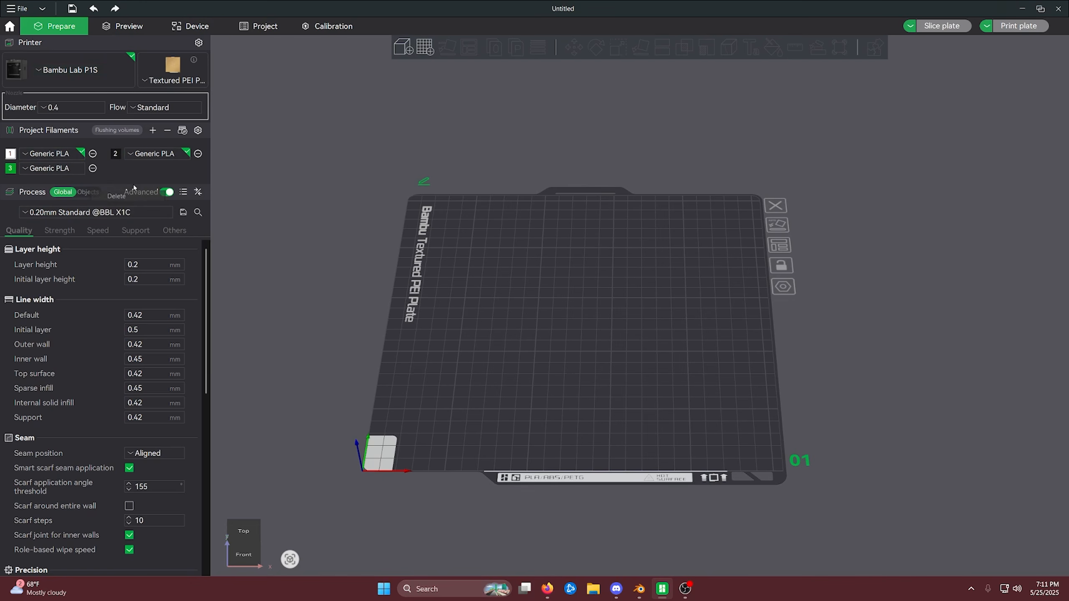
{"action": "left_click", "coordinate": [198, 154]}
{"action": "left_click", "coordinate": [222, 182]}
{"action": "left_click", "coordinate": [199, 153]}
{"action": "left_click", "coordinate": [222, 182]}
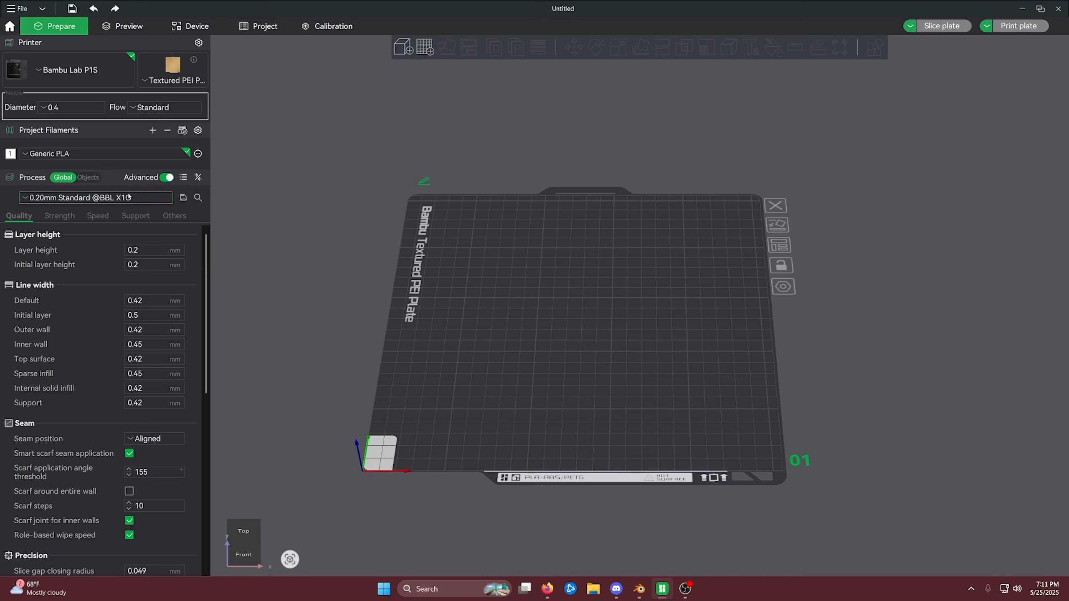
Add three more filaments to the project
{"action": "mouse_move", "coordinate": [261, 212]}
{"action": "left_mouse_down"}
{"action": "mouse_move", "coordinate": [272, 202]}
{"action": "mouse_move", "coordinate": [276, 211]}
{"action": "left_mouse_up"}
{"action": "left_click", "coordinate": [152, 131]}
{"action": "left_click", "coordinate": [153, 130]}
{"action": "left_click", "coordinate": [153, 131]}
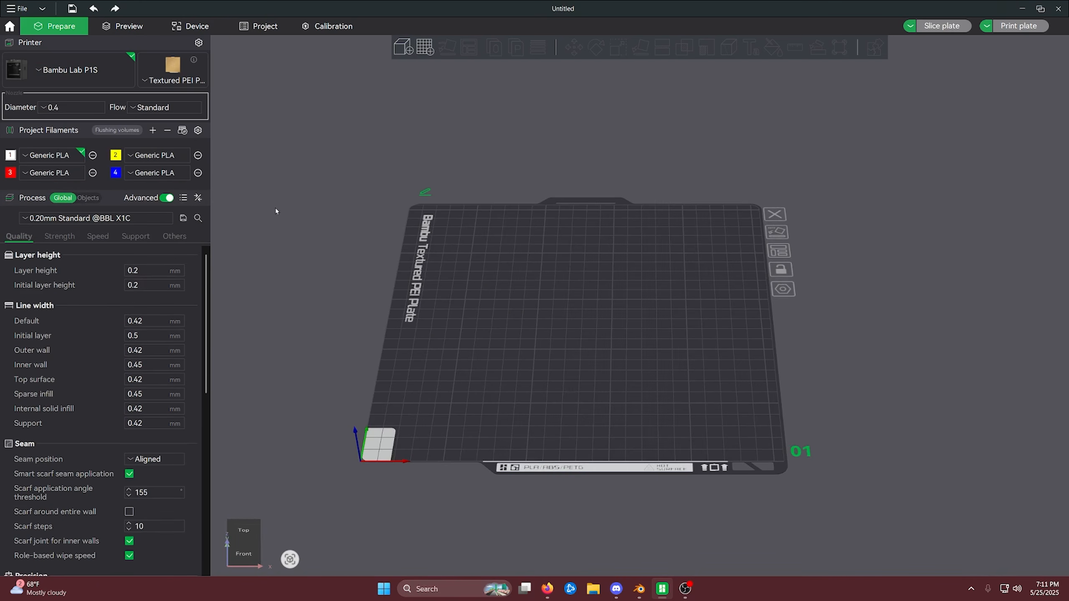
Change the second filament's colour to pure blue
{"action": "left_click", "coordinate": [115, 155]}
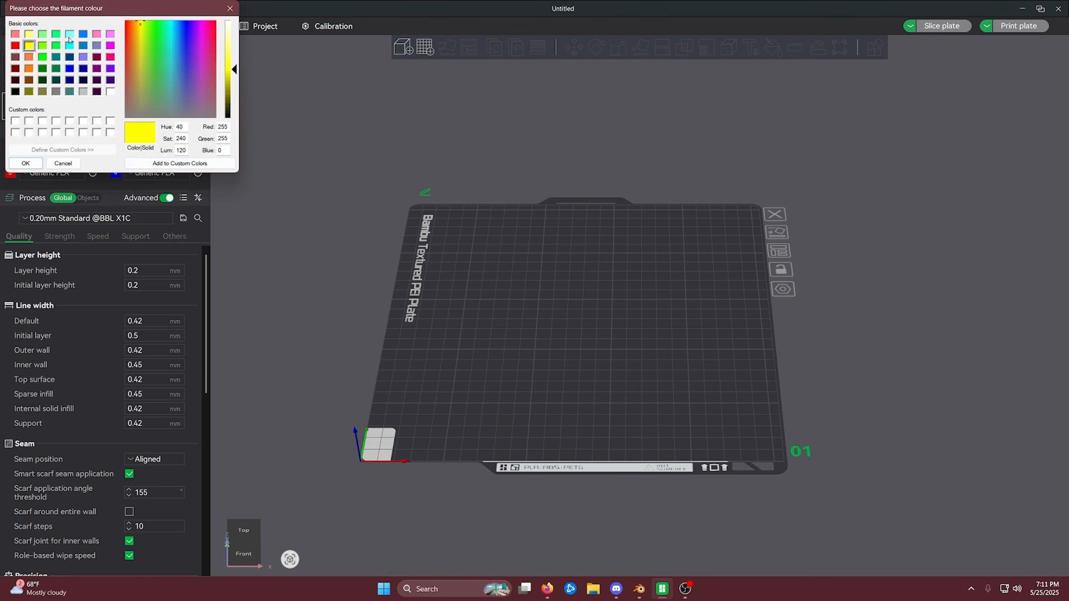
{"action": "left_click", "coordinate": [83, 35]}
{"action": "left_click", "coordinate": [24, 163]}
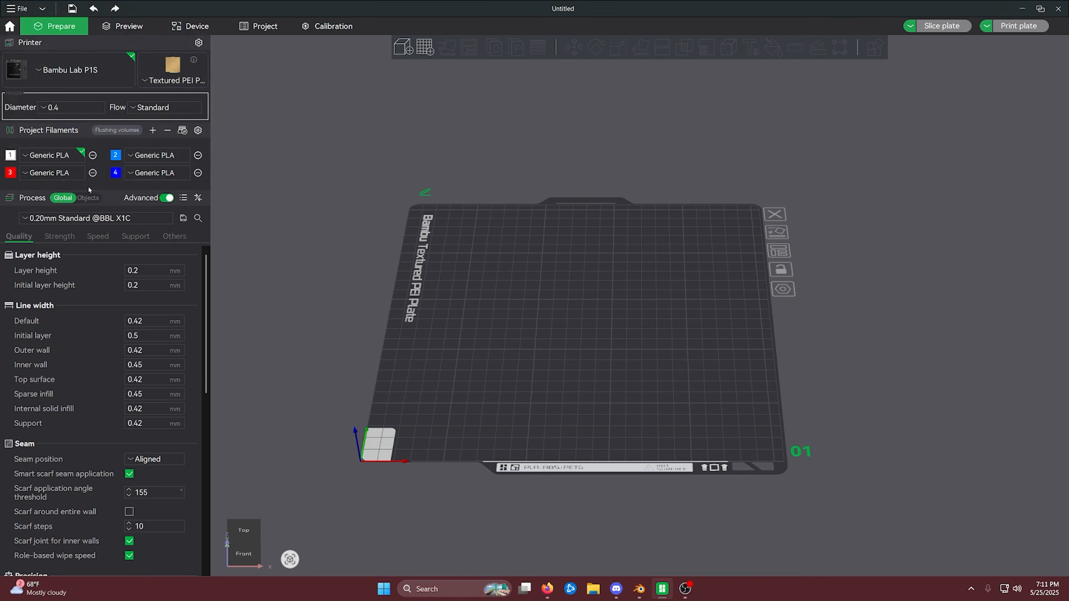
{"action": "left_click", "coordinate": [116, 156]}
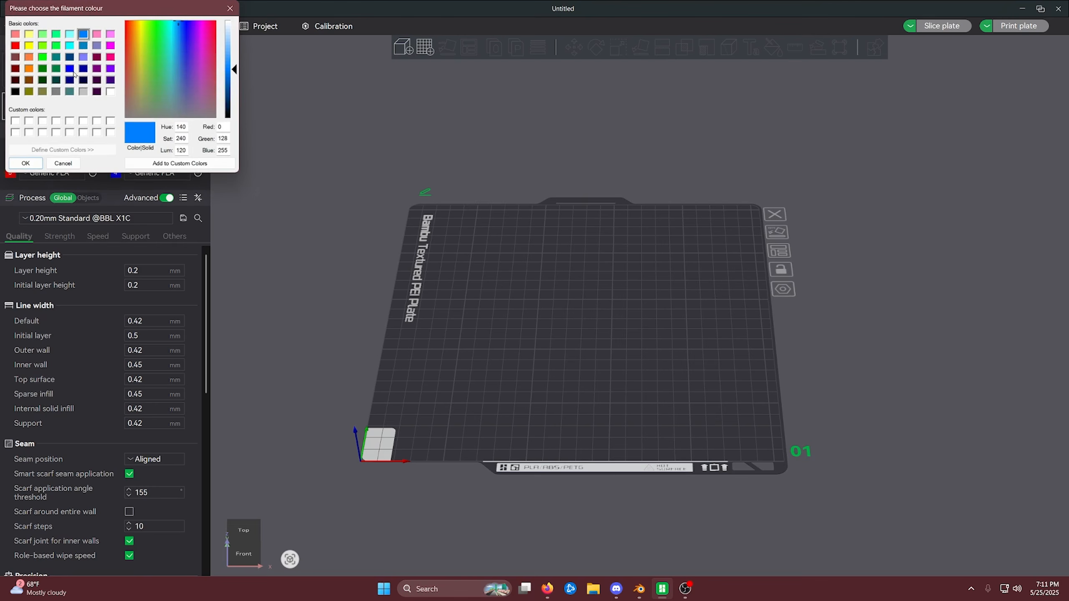
{"action": "left_click", "coordinate": [25, 163]}
Change the third filament's colour to bright green and the fourth filament's colour to black
{"action": "left_click", "coordinate": [10, 156]}
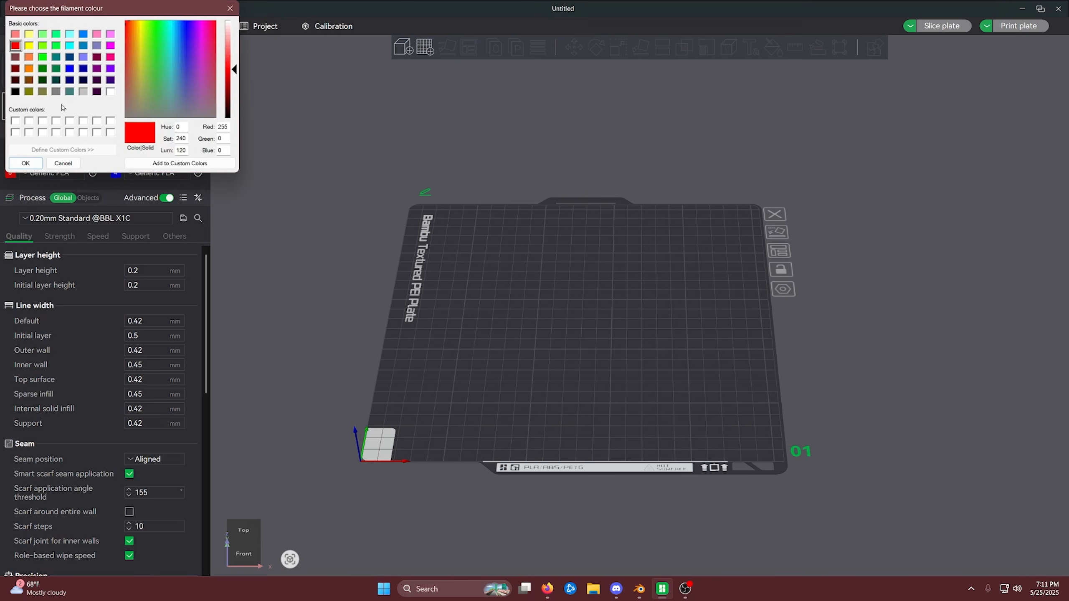
{"action": "left_click", "coordinate": [42, 57]}
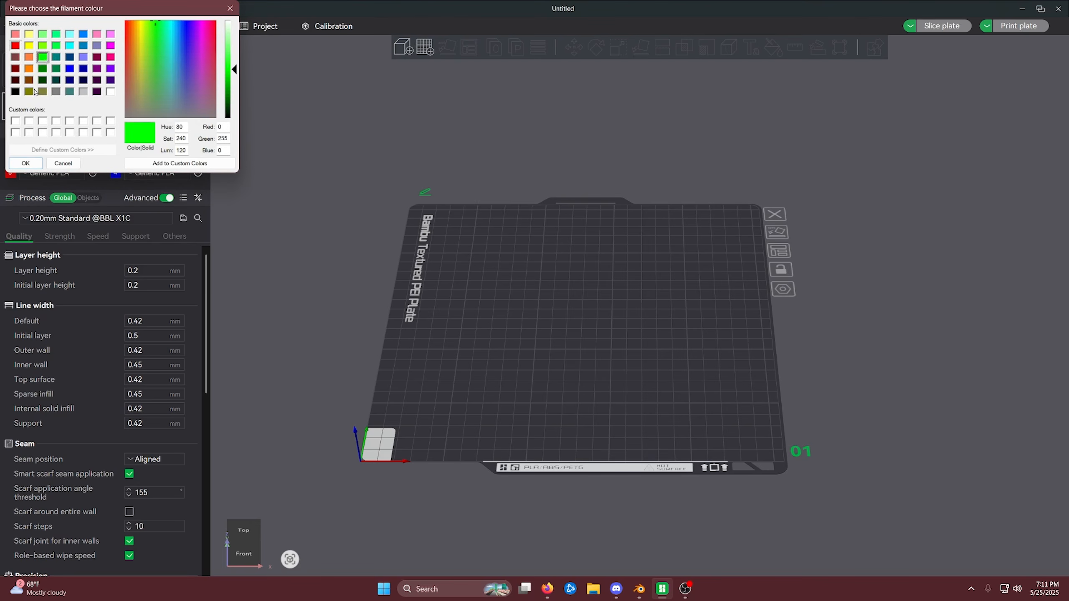
{"action": "left_click", "coordinate": [25, 163]}
{"action": "left_click", "coordinate": [116, 156]}
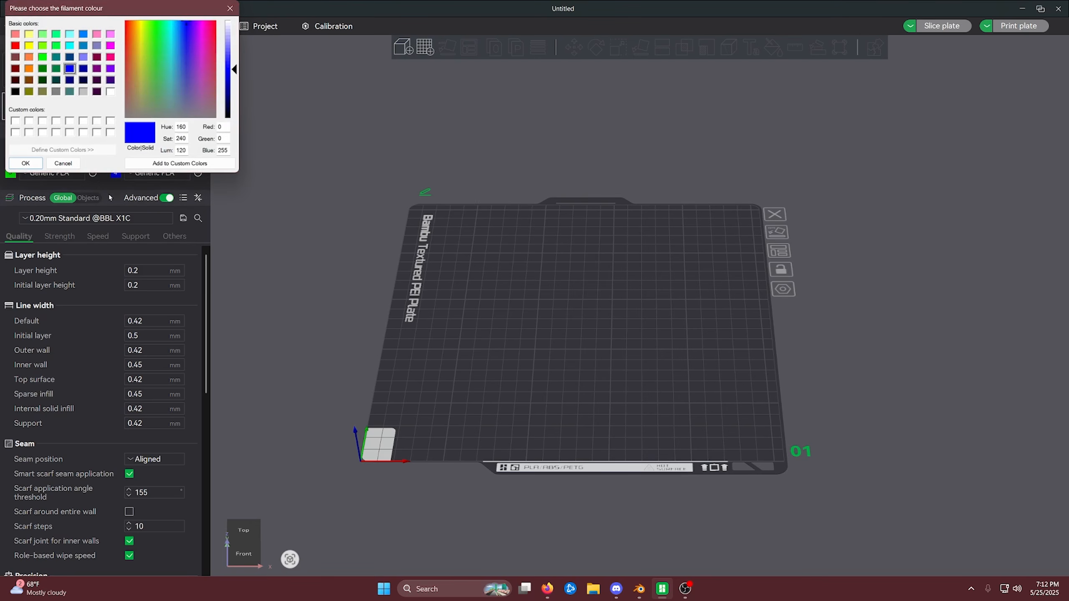
{"action": "left_click", "coordinate": [15, 92]}
{"action": "left_click", "coordinate": [25, 163]}
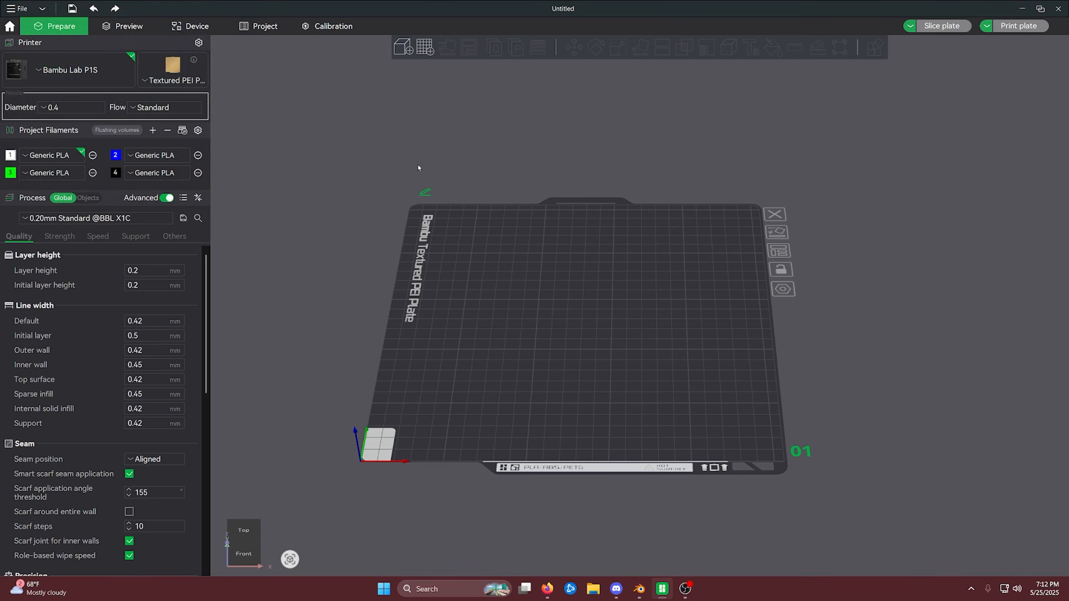
Import City.obj from the Desktop and bring up its colour import settings, keeping the isometric preview
{"action": "left_click", "coordinate": [405, 49]}
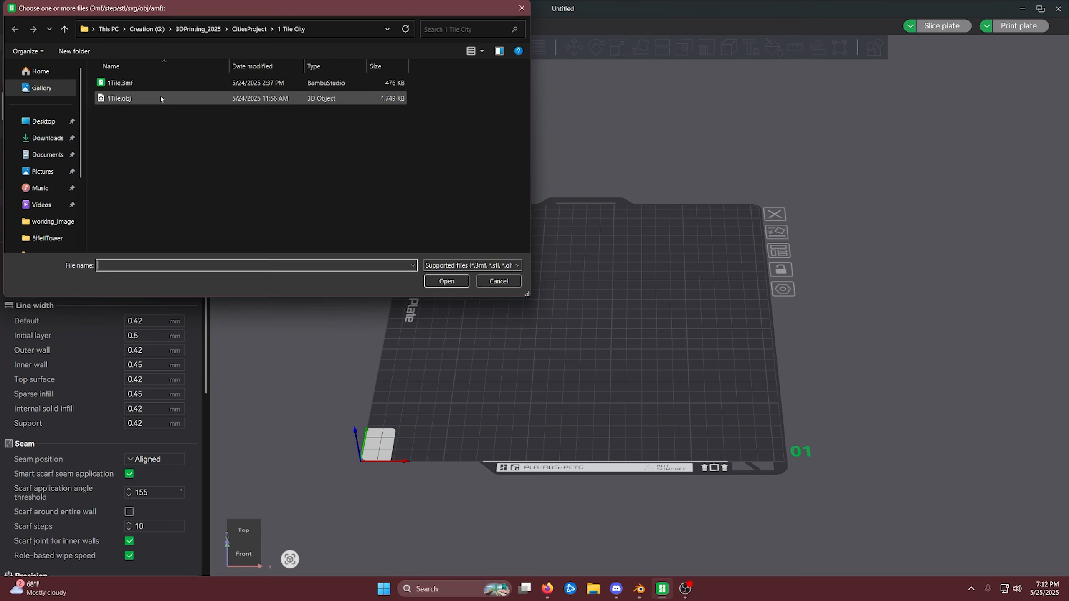
{"action": "left_click", "coordinate": [41, 126]}
{"action": "double_click", "coordinate": [185, 89]}
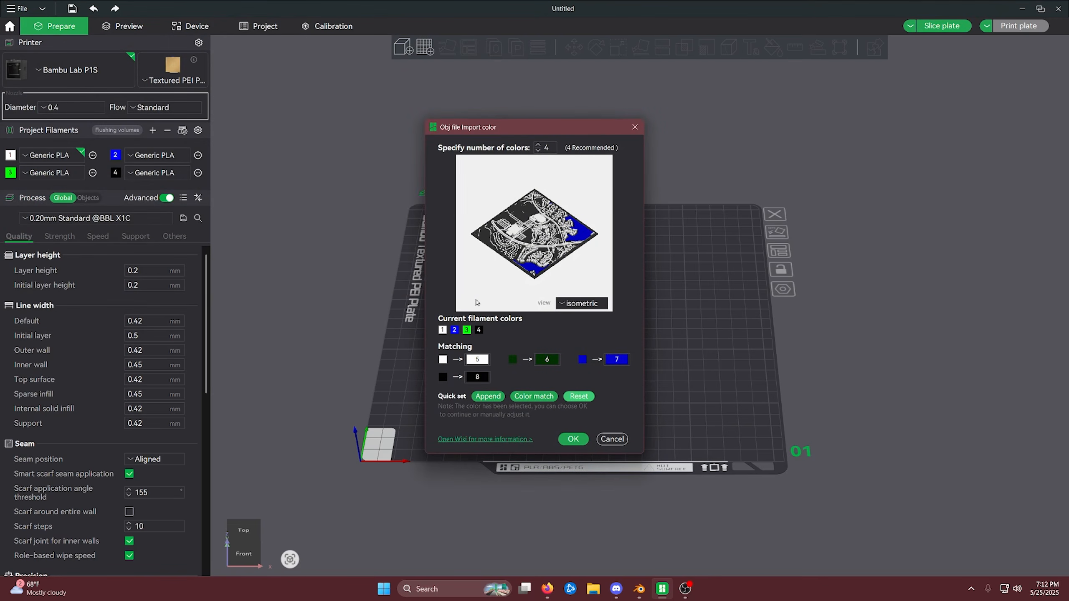
{"action": "left_click_drag", "start_coordinate": [525, 126], "coordinate": [573, 135]}
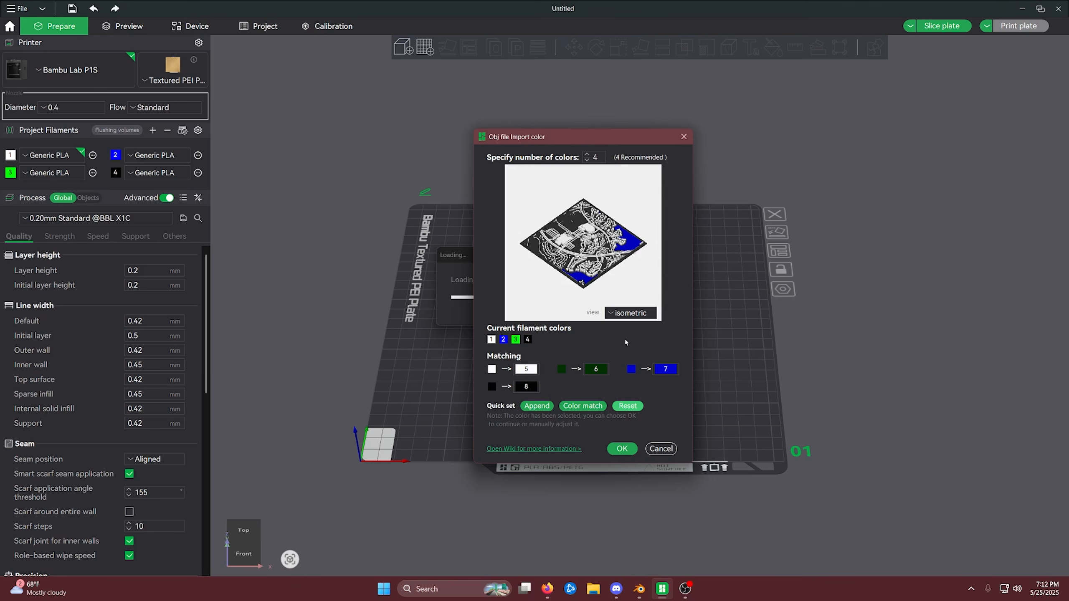
{"action": "left_click", "coordinate": [614, 318]}
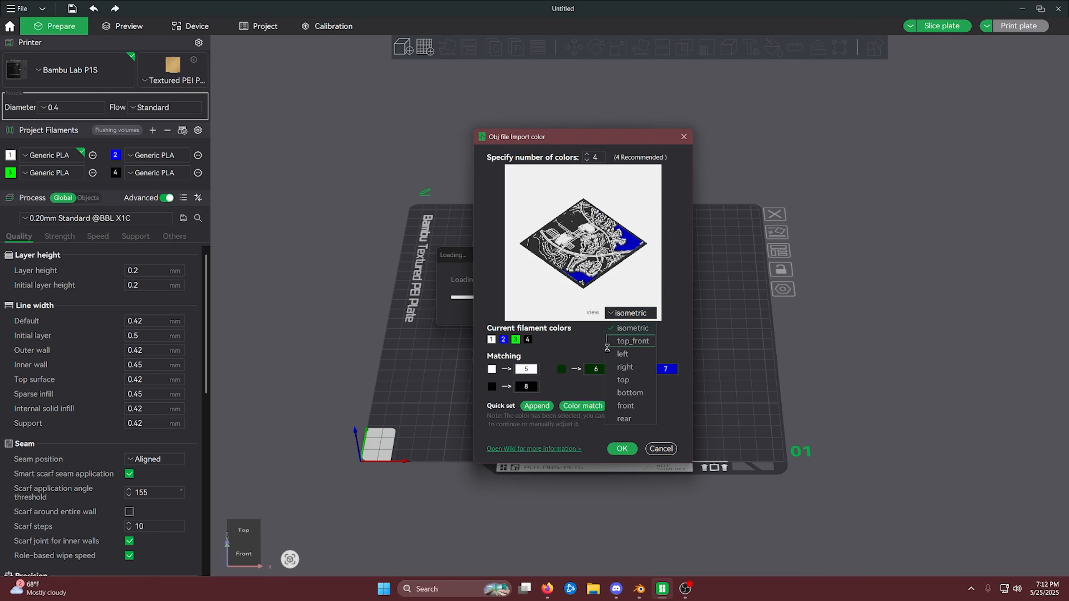
{"action": "left_click", "coordinate": [589, 341]}
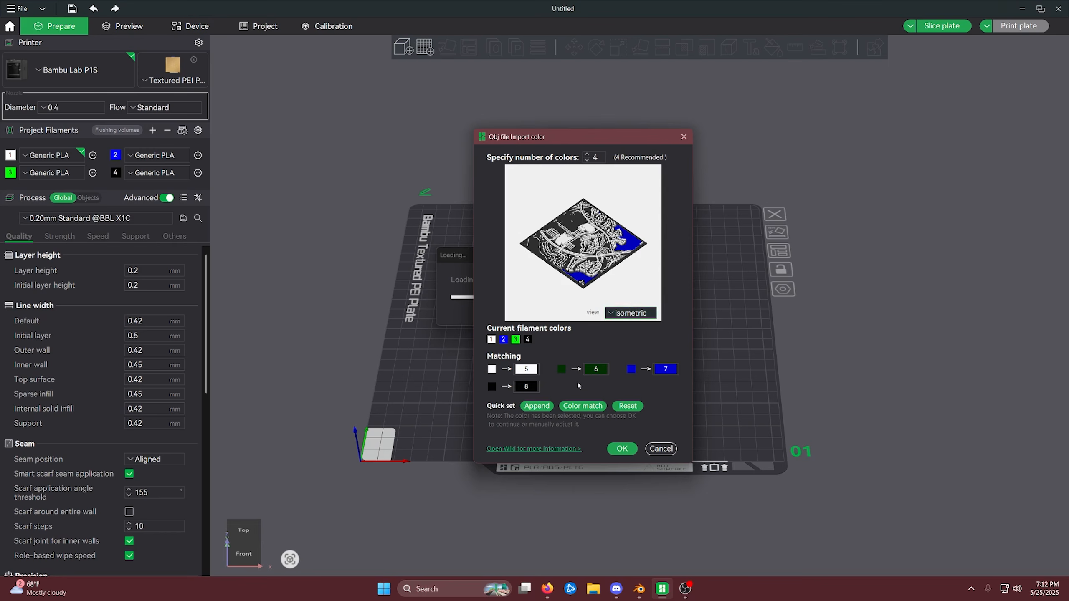
Reset the colour matching, and map white to filament 1, dark green to filament 3, blue to filament 2 and black to filament 4
{"action": "left_click", "coordinate": [632, 406]}
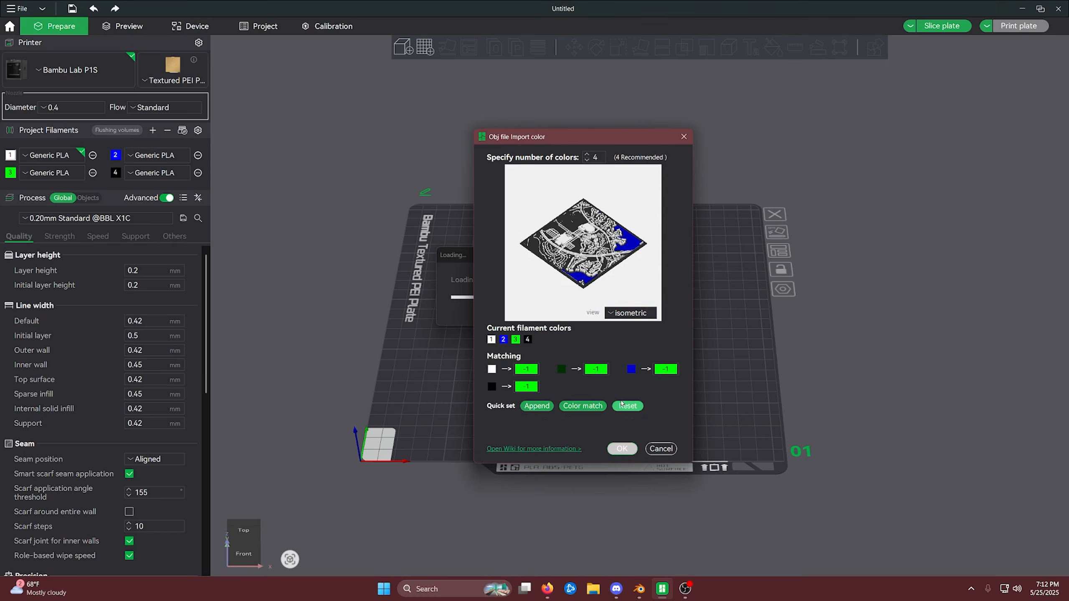
{"action": "left_click", "coordinate": [523, 374]}
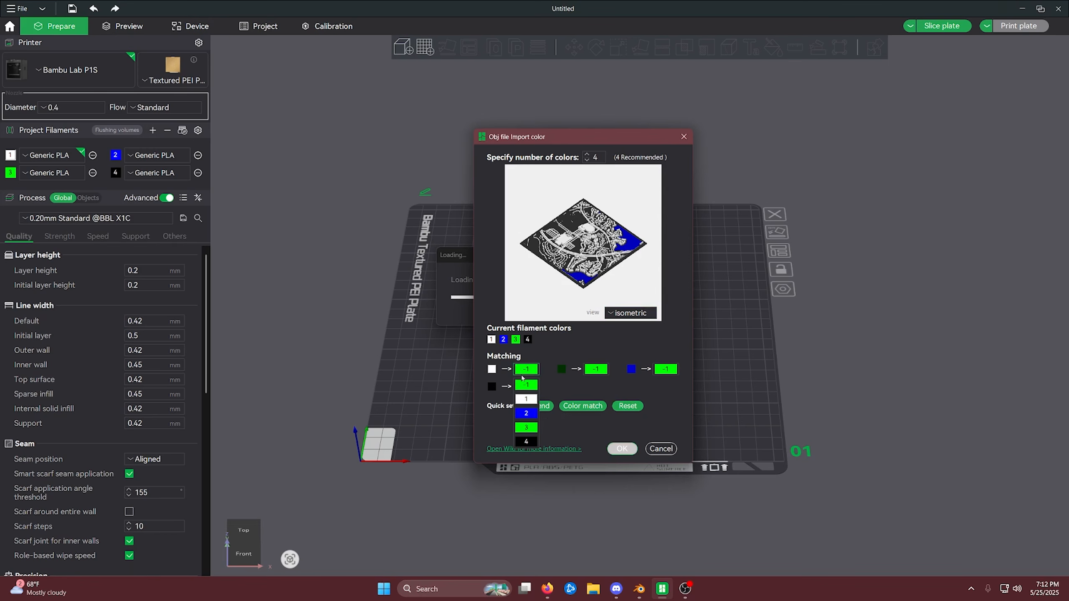
{"action": "left_click", "coordinate": [526, 399]}
{"action": "left_click", "coordinate": [591, 373]}
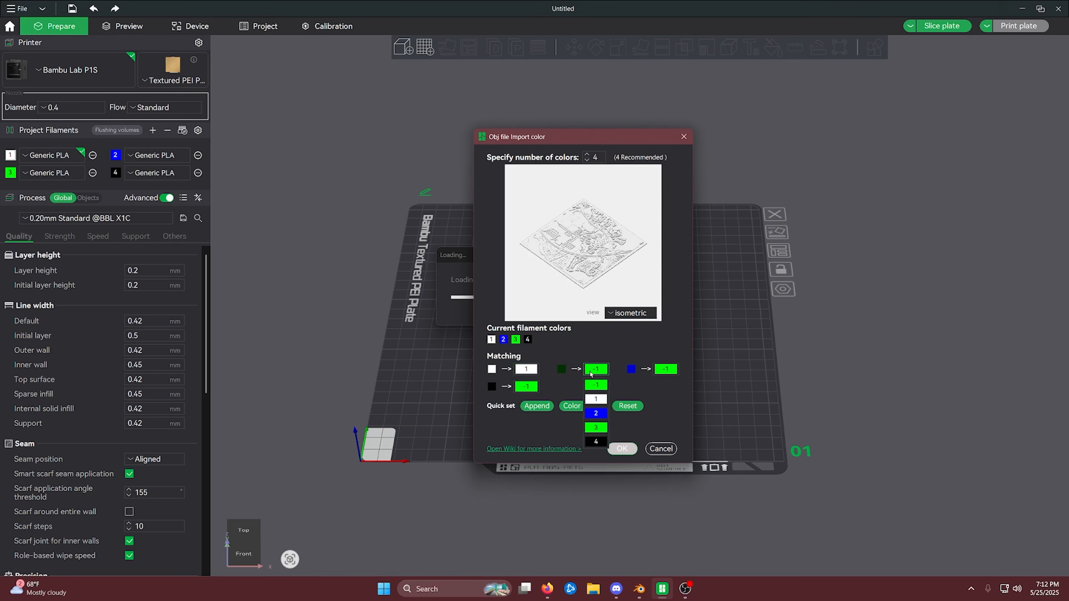
{"action": "left_click", "coordinate": [596, 441]}
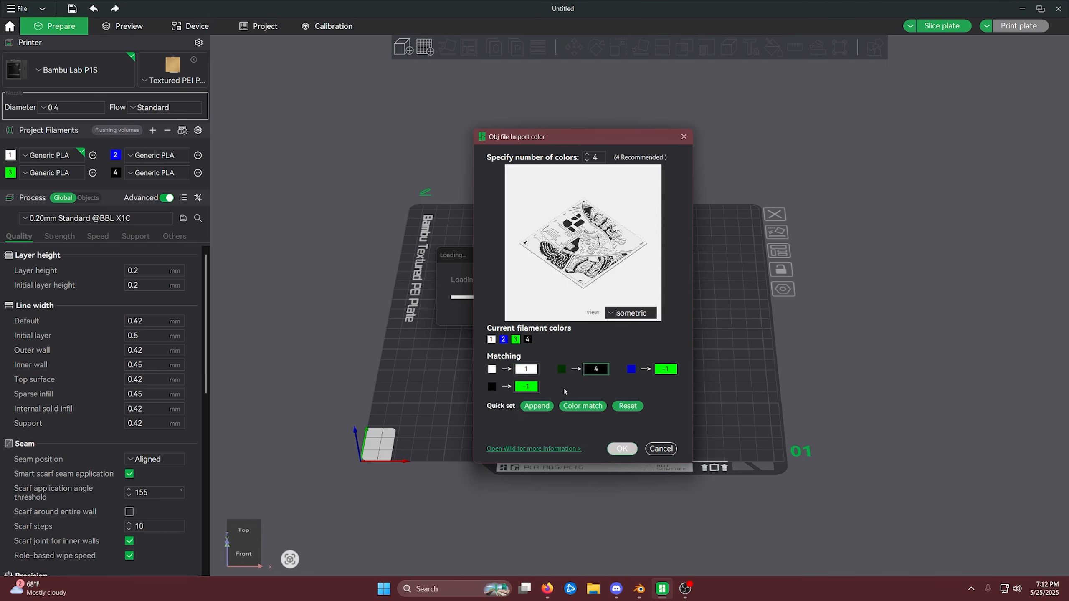
{"action": "left_click", "coordinate": [597, 370]}
{"action": "left_click", "coordinate": [596, 428]}
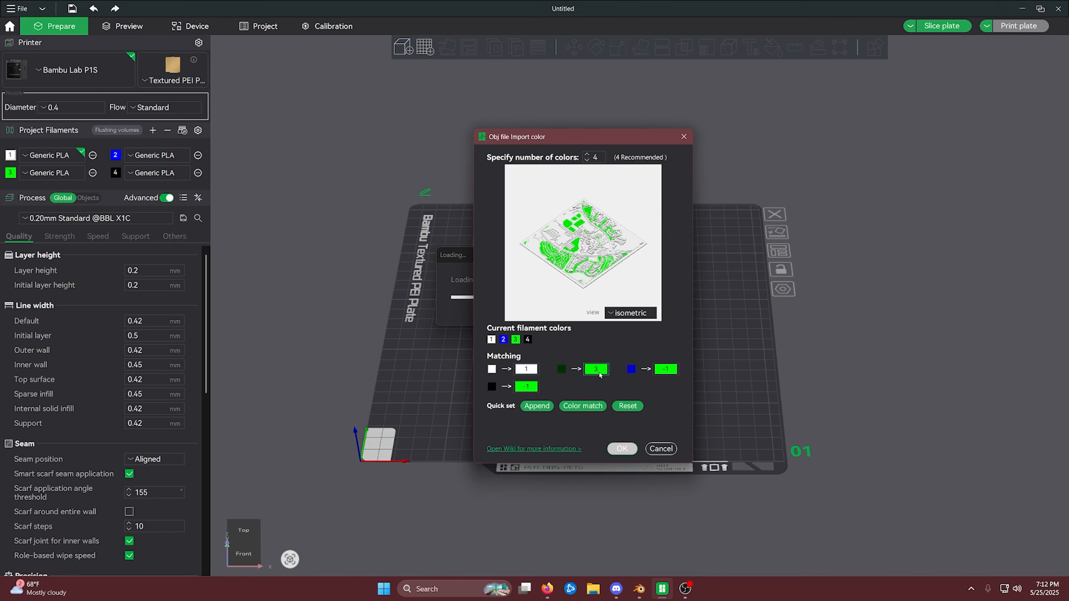
{"action": "left_click", "coordinate": [666, 371]}
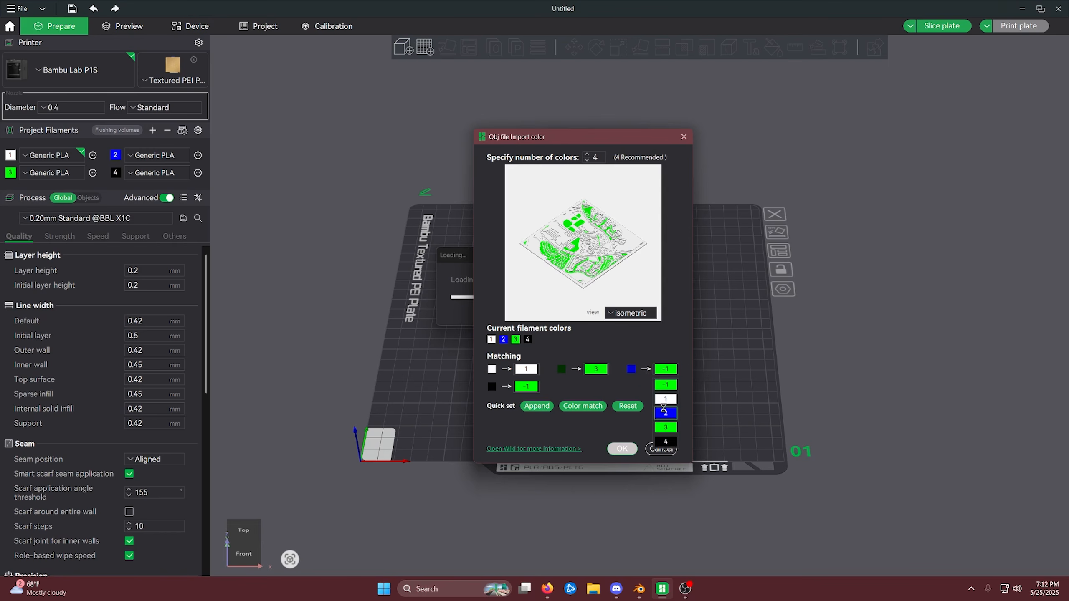
{"action": "left_click", "coordinate": [664, 411]}
{"action": "left_click", "coordinate": [526, 387]}
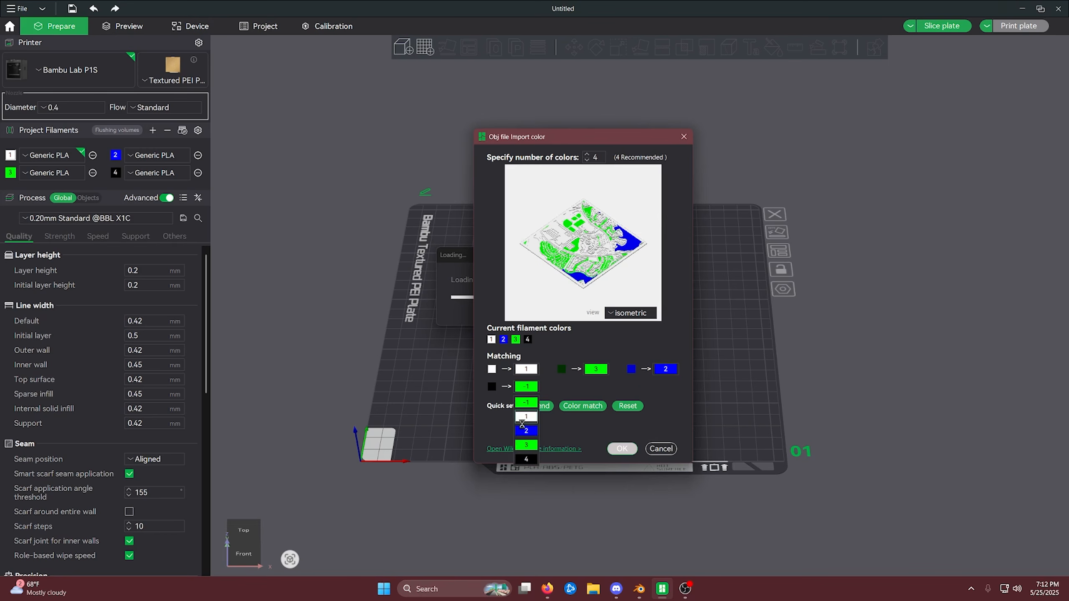
{"action": "left_click", "coordinate": [526, 459]}
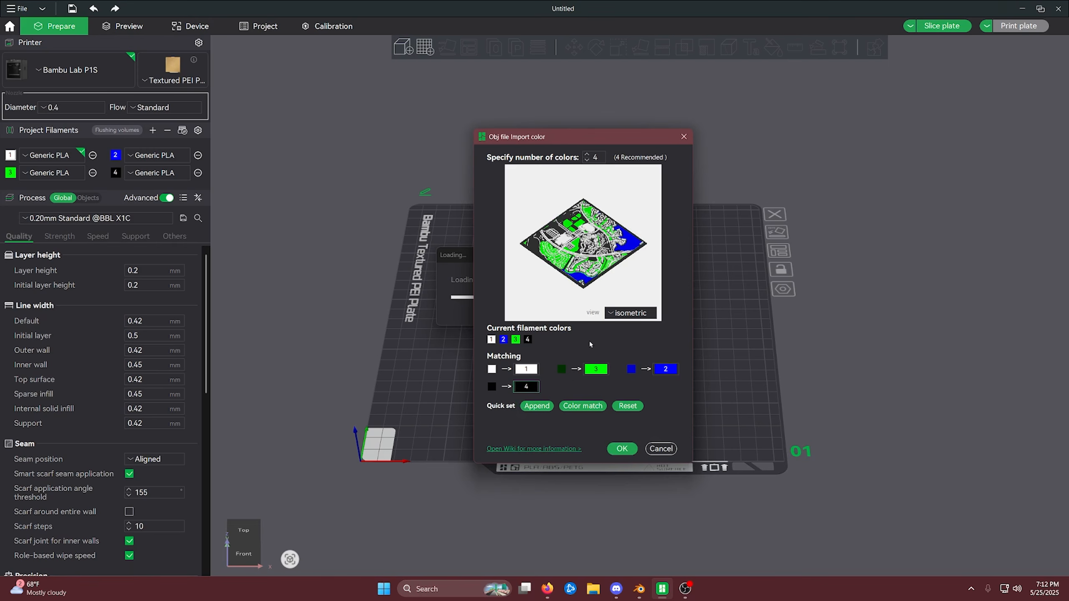
Confirm the colour matching and accept scaling the imported city model to millimetres
{"action": "left_click", "coordinate": [622, 449]}
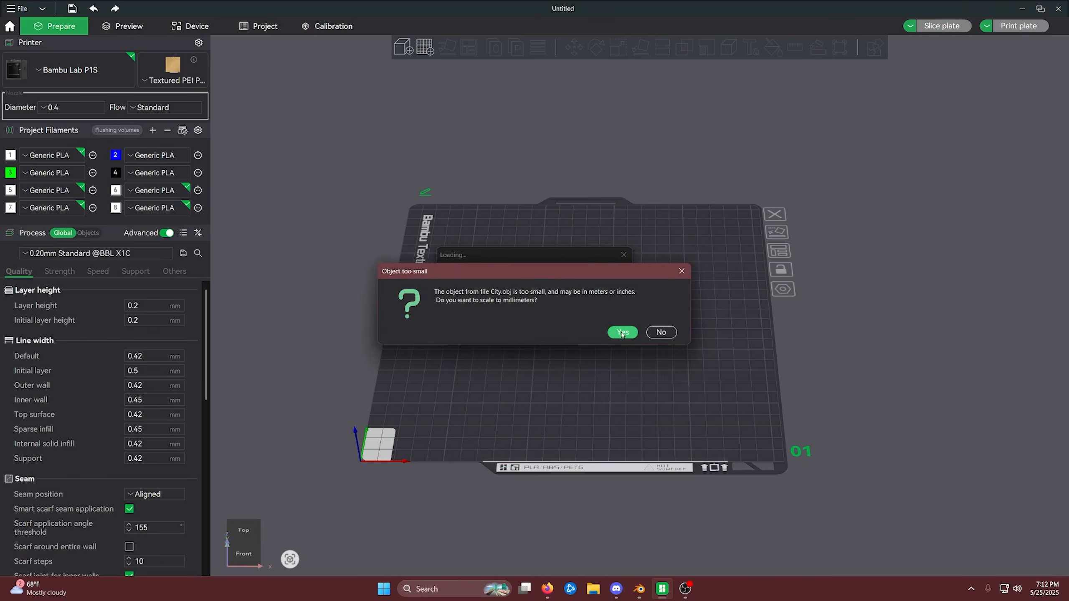
{"action": "left_click", "coordinate": [623, 333]}
{"action": "left_click", "coordinate": [744, 359]}
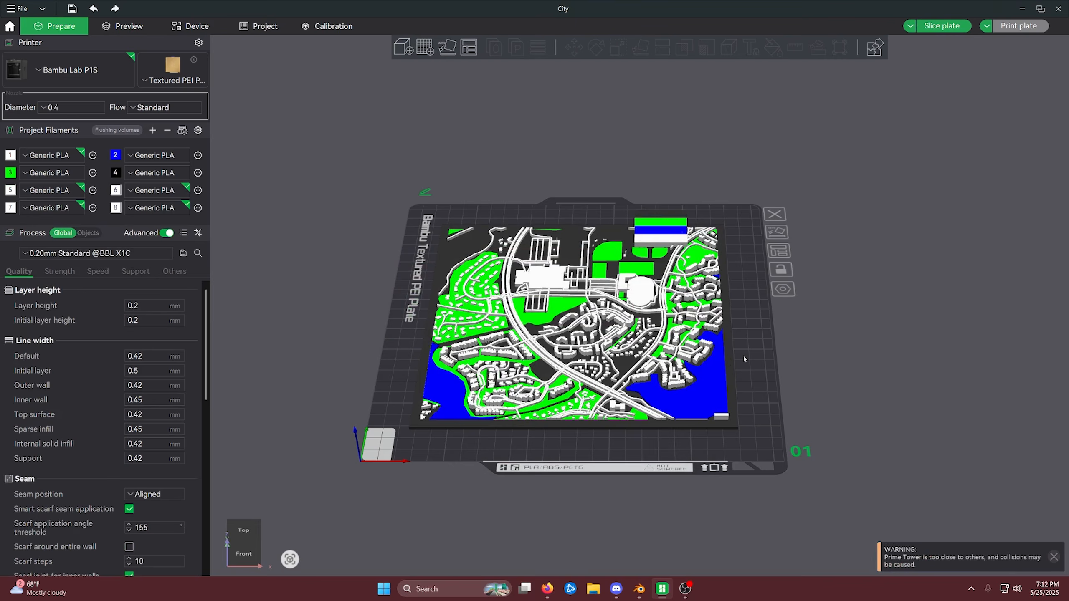
Select the city model to read its size and mesh error information, dismiss the notice, and deselect the model
{"action": "left_click", "coordinate": [701, 362]}
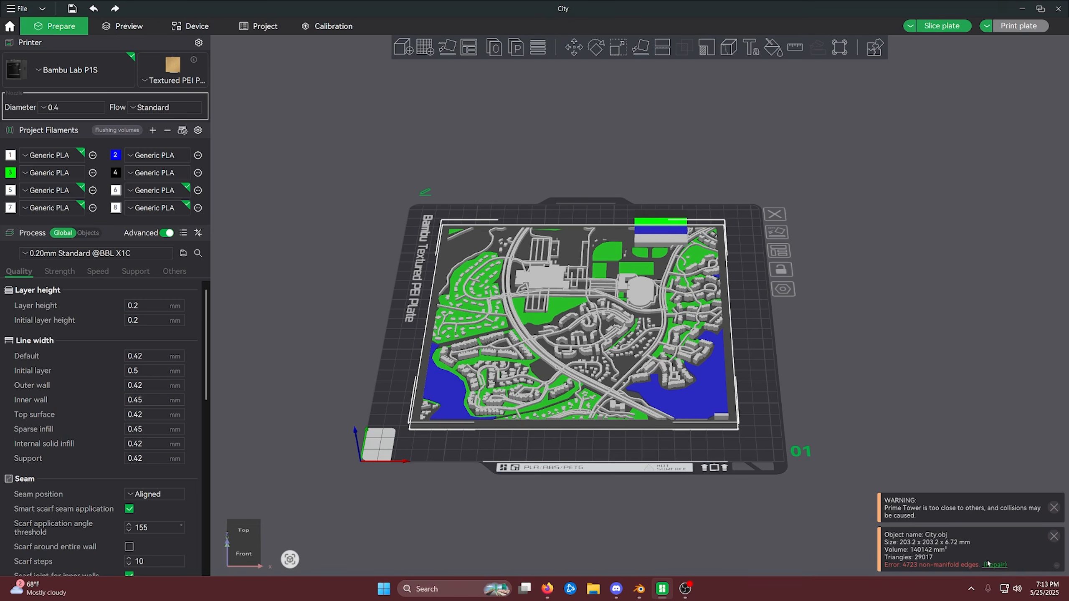
{"action": "left_click", "coordinate": [1055, 536]}
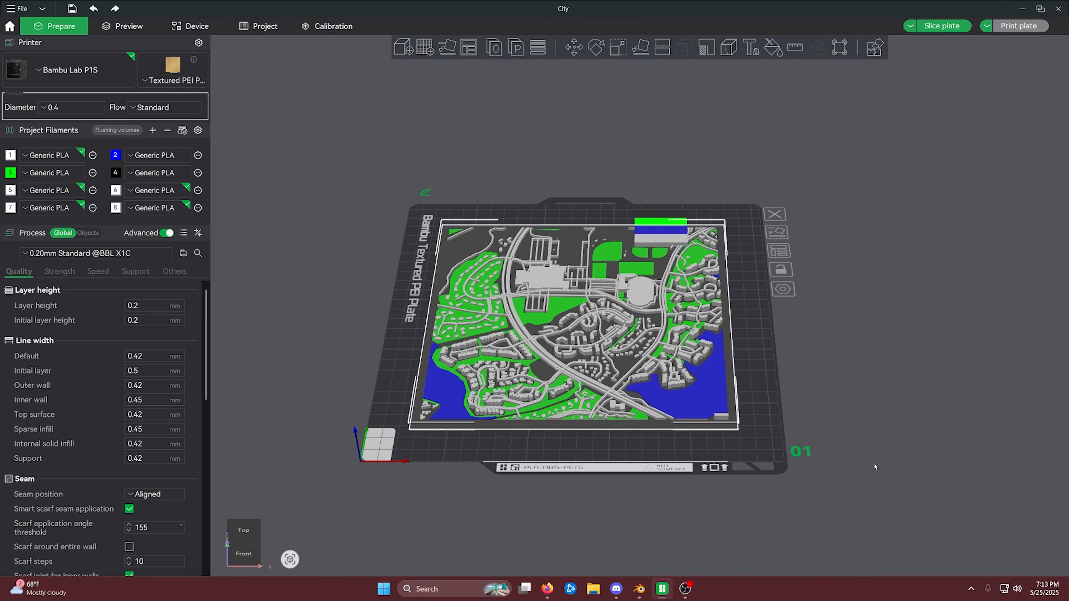
{"action": "left_click_drag", "start_coordinate": [876, 467], "coordinate": [855, 451]}
{"action": "left_click", "coordinate": [784, 414]}
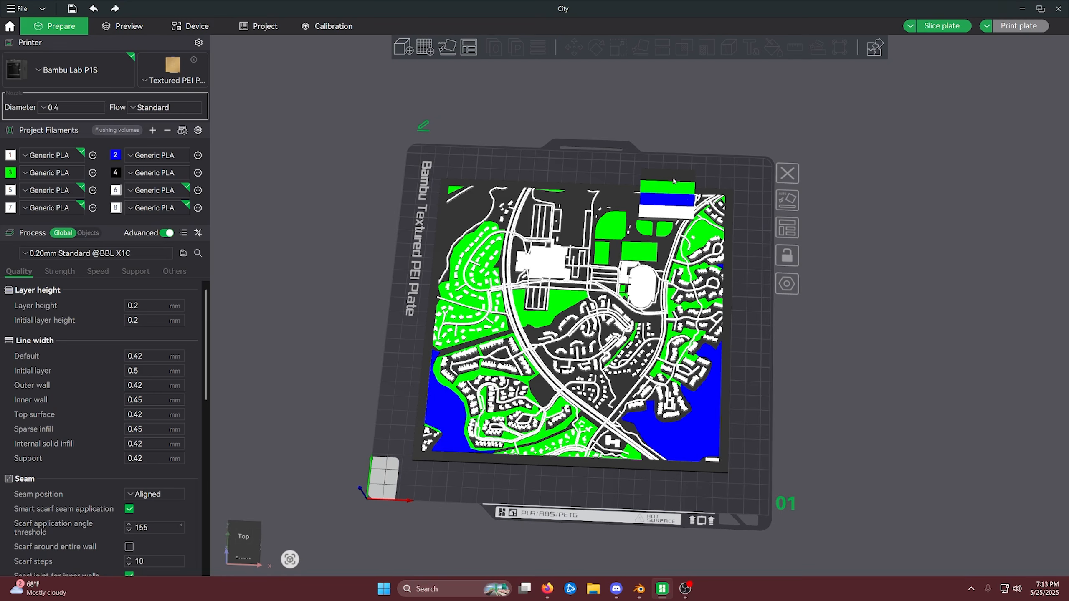
Move the city model across the plate away from the plate's printed name, and check its dimensions with the Scale tool
{"action": "left_click", "coordinate": [670, 204]}
{"action": "left_click_drag", "start_coordinate": [585, 351], "coordinate": [633, 365]}
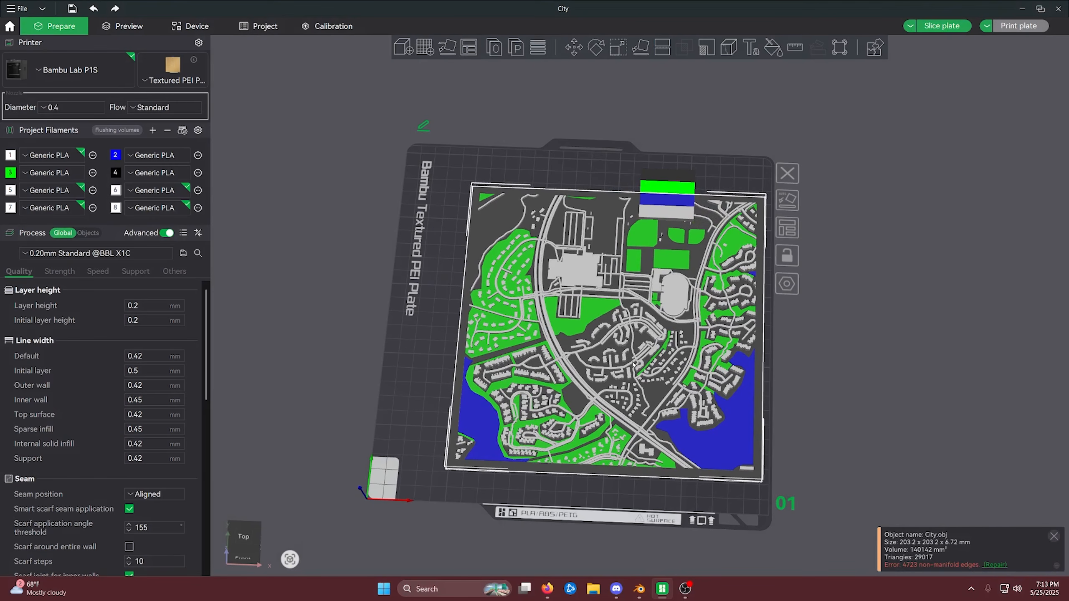
{"action": "left_click", "coordinate": [618, 51]}
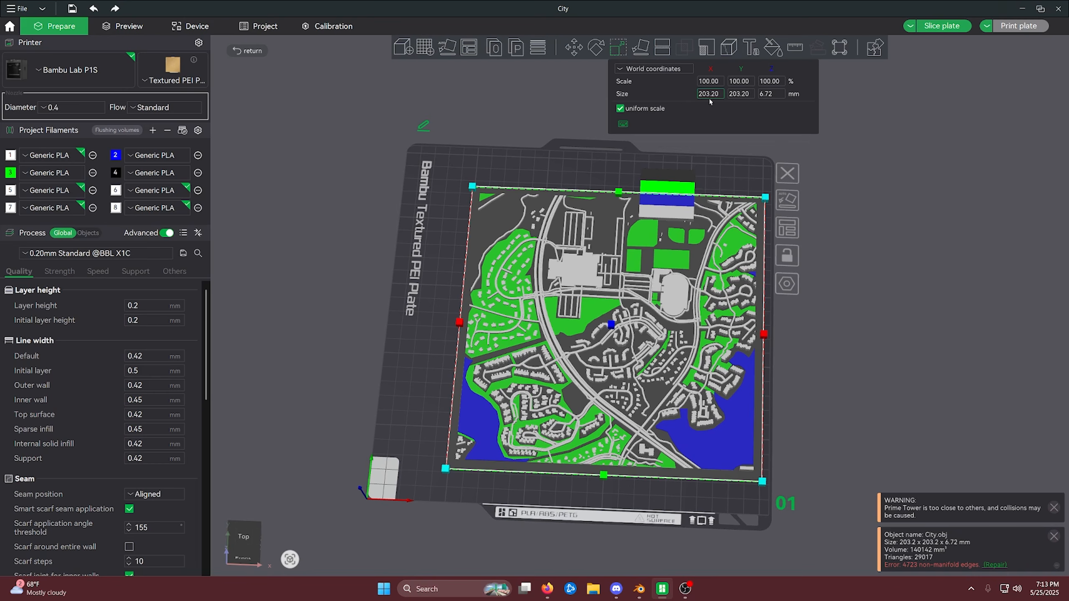
{"action": "left_click", "coordinate": [939, 231]}
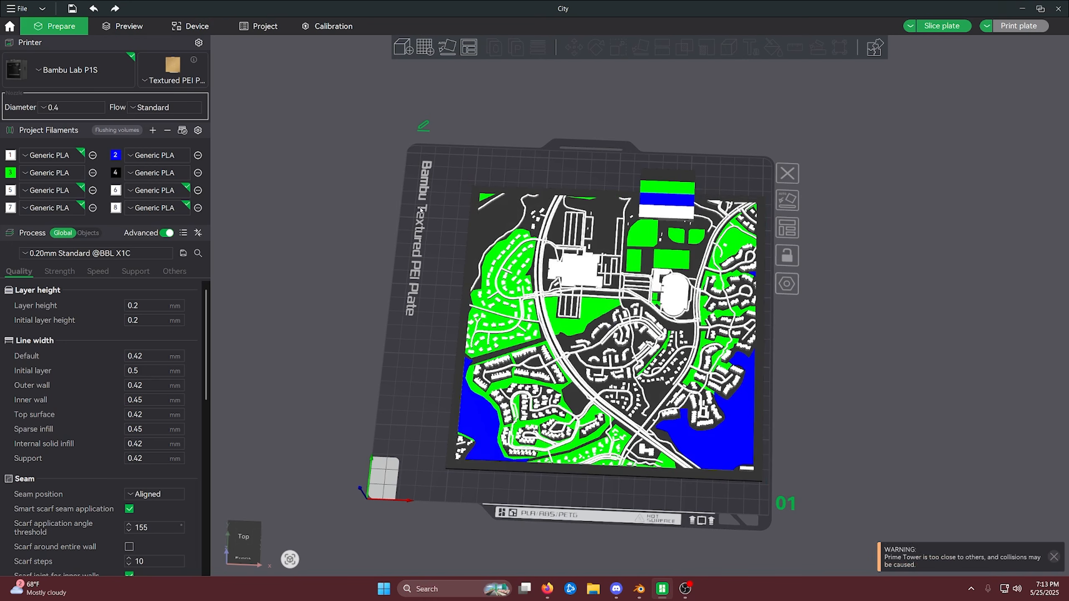
Delete the four extra white filaments, keeping only the white, blue, green and black ones
{"action": "left_click", "coordinate": [630, 235]}
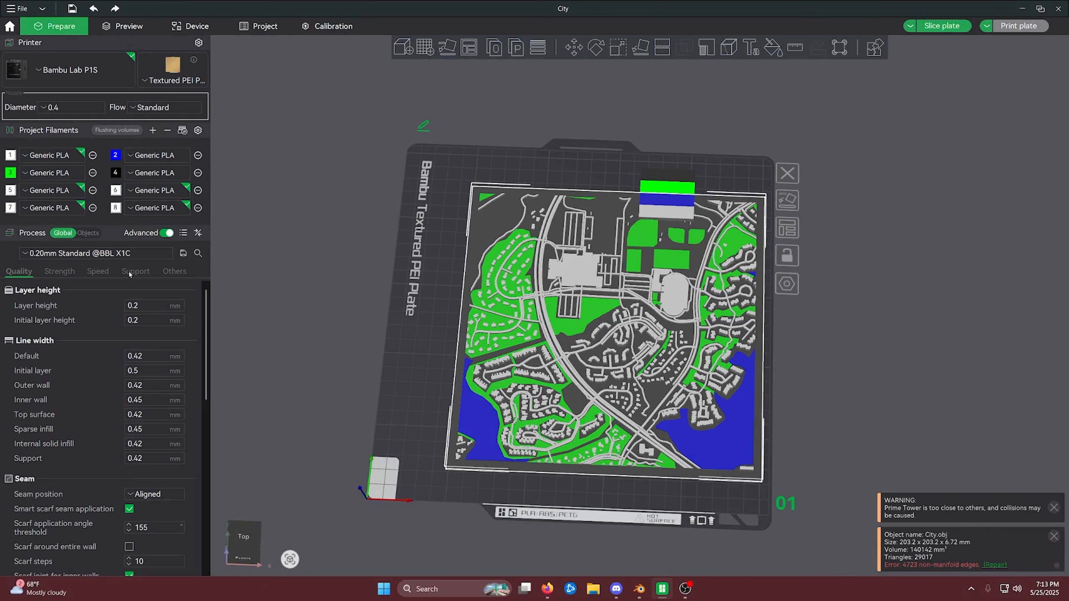
{"action": "left_click", "coordinate": [93, 207]}
{"action": "left_click", "coordinate": [101, 218]}
{"action": "left_click", "coordinate": [92, 191]}
{"action": "left_click", "coordinate": [101, 201]}
{"action": "left_click", "coordinate": [93, 191]}
{"action": "left_click", "coordinate": [102, 201]}
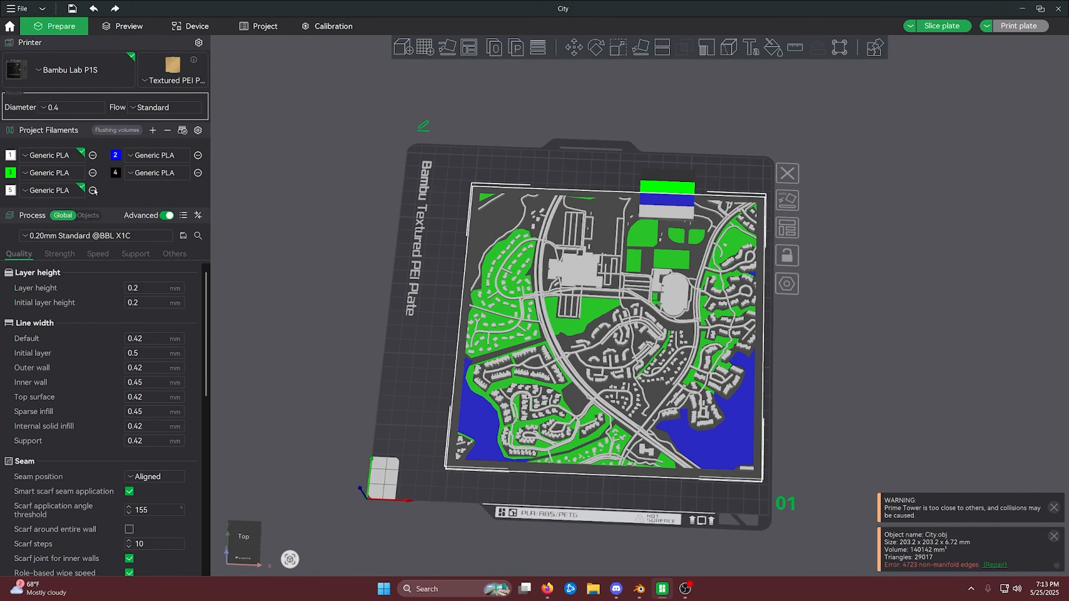
{"action": "left_click", "coordinate": [93, 190]}
{"action": "left_click", "coordinate": [101, 201]}
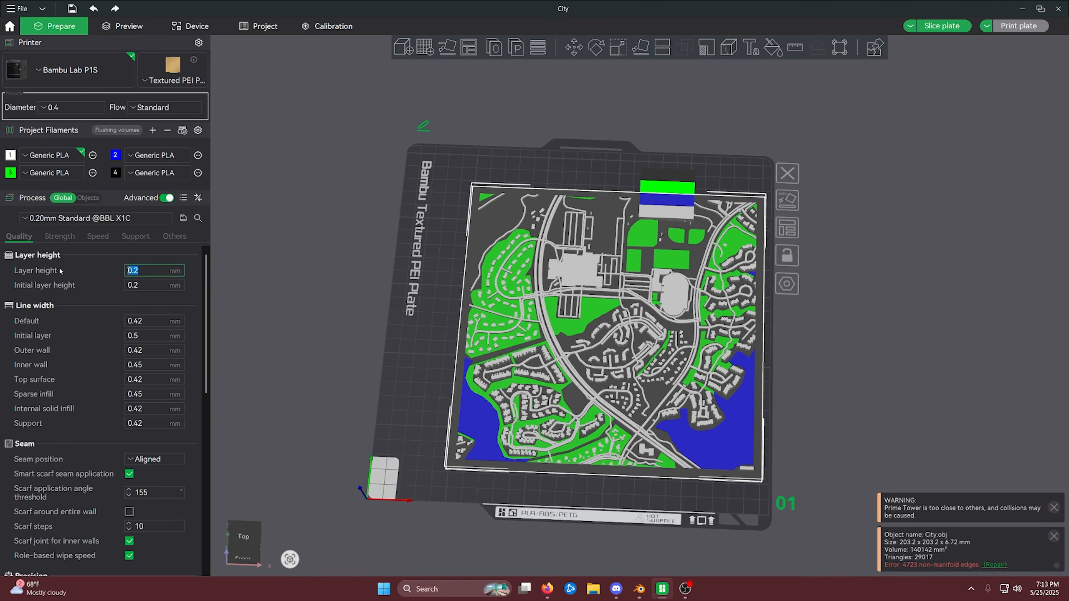
Set the layer height to 0.1 mm
{"action": "type", "text": ".1"}
{"action": "scroll", "coordinate": [156, 316], "scroll_direction": "down", "scroll_amount": 10}
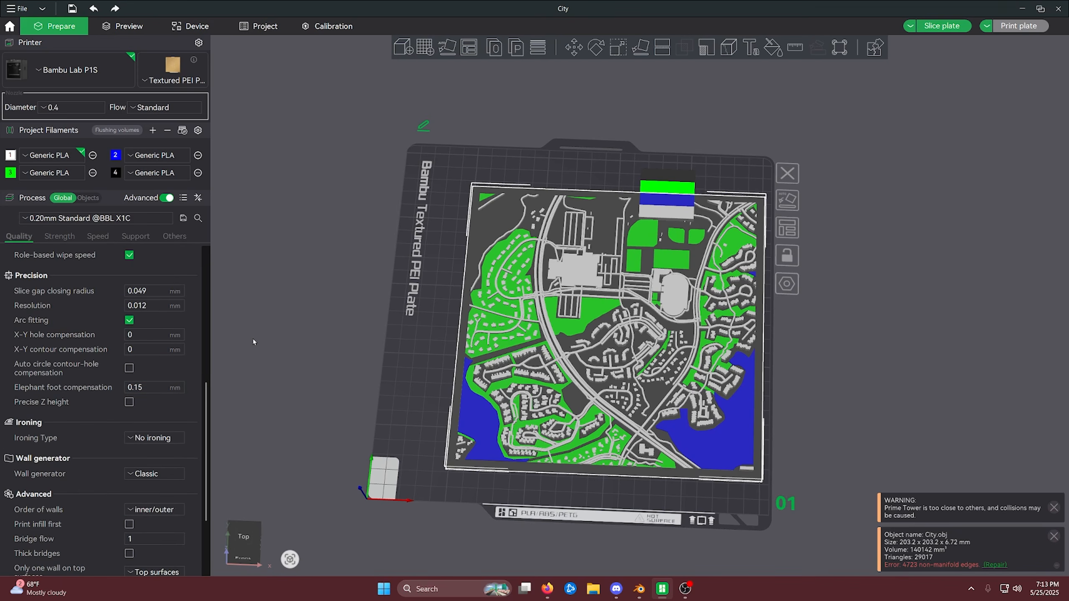
{"action": "scroll", "coordinate": [181, 337], "scroll_direction": "up", "scroll_amount": 3}
Find the prime tower options in the process settings, turn off its rib wall and set its width to 12 mm
{"action": "left_click", "coordinate": [194, 218]}
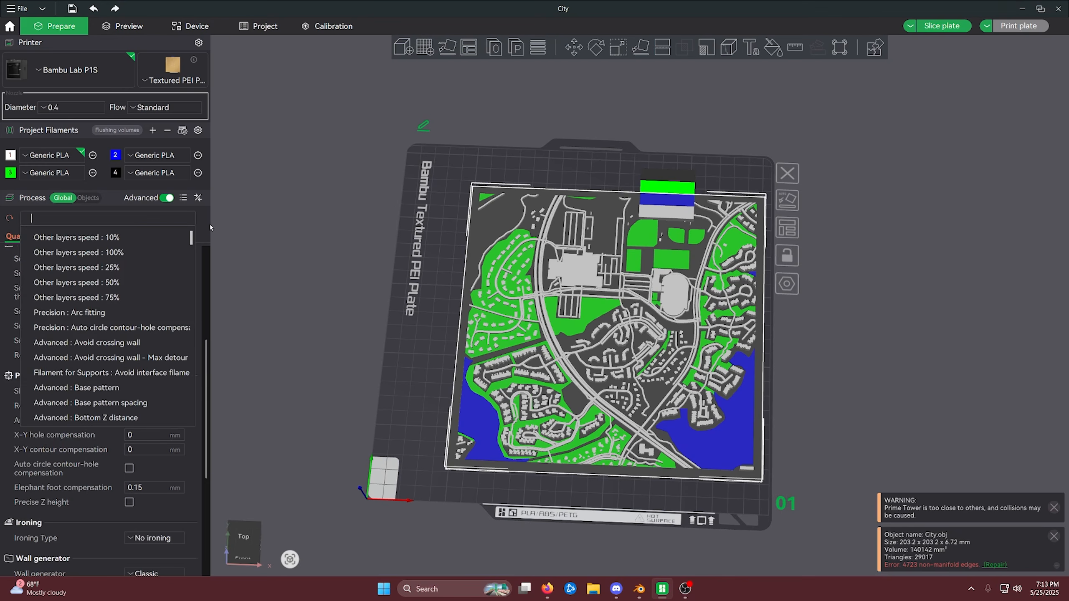
{"action": "type", "text": "prime"}
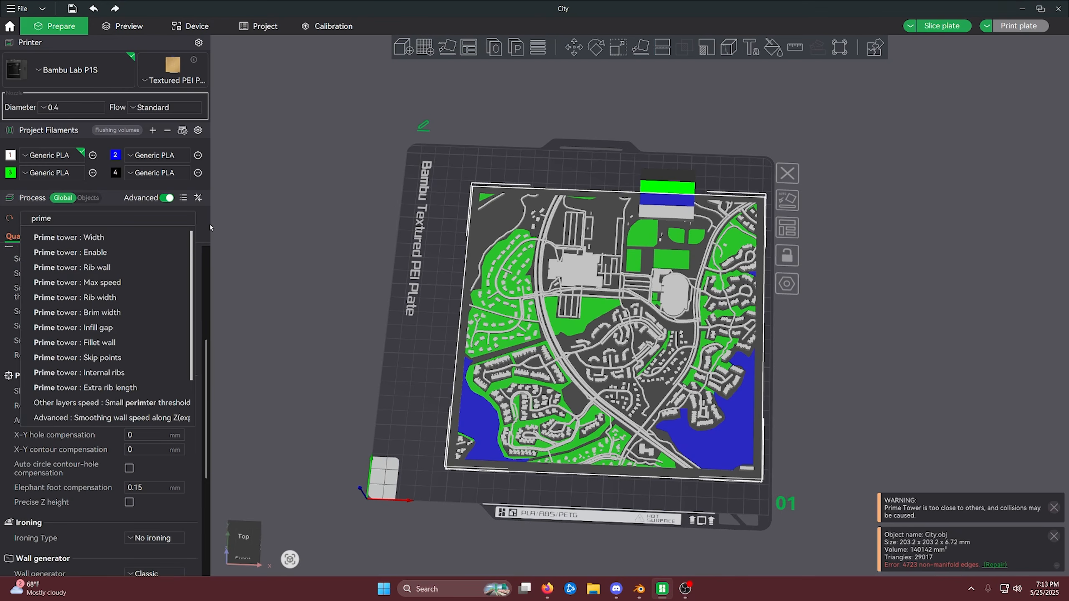
{"action": "left_click", "coordinate": [67, 237]}
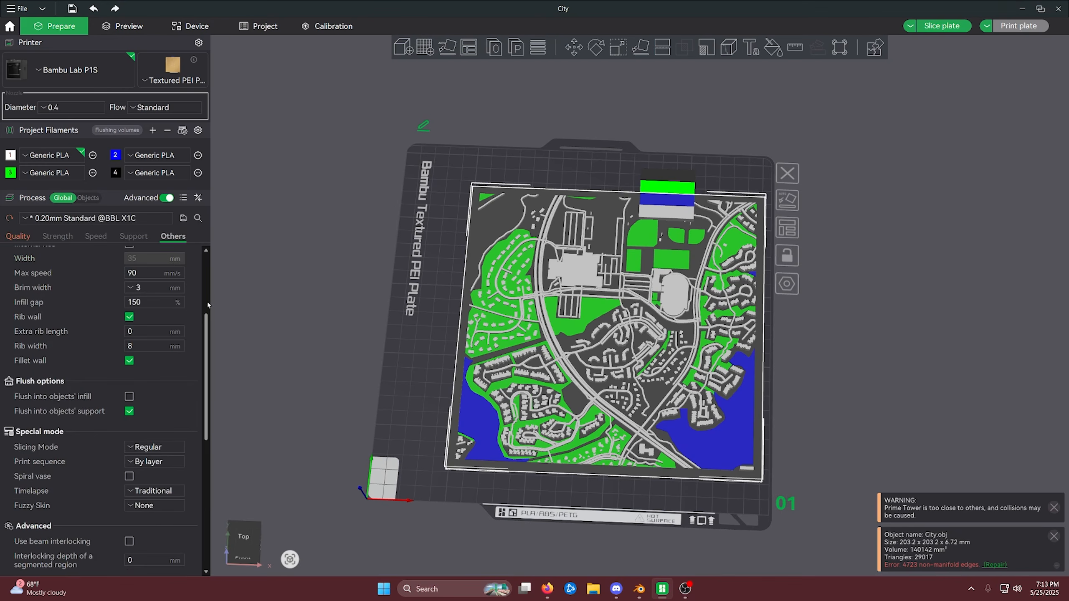
{"action": "scroll", "coordinate": [207, 302], "scroll_direction": "up", "scroll_amount": 2}
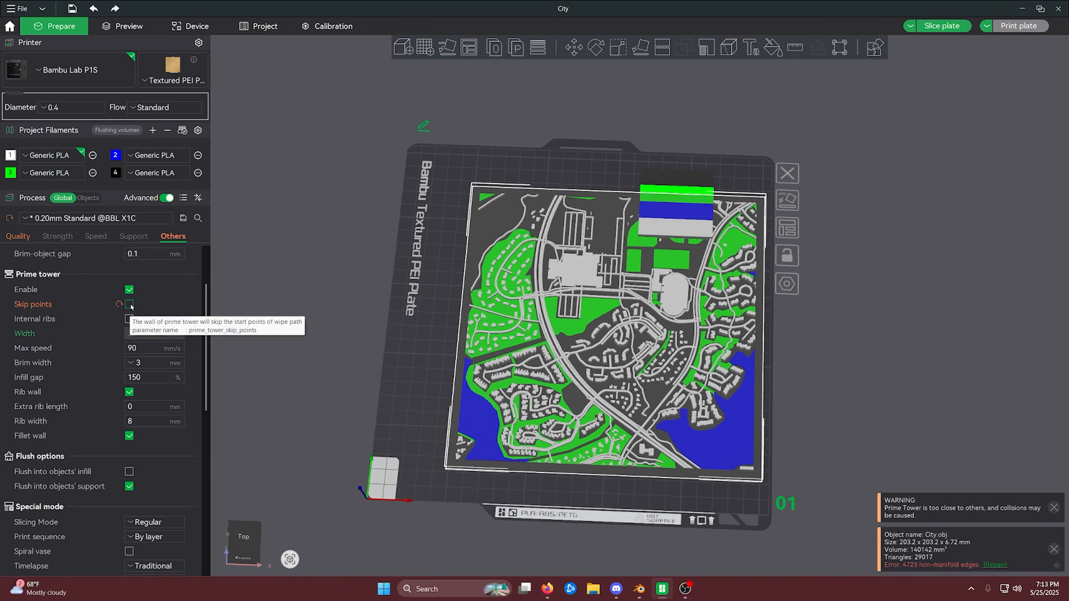
{"action": "left_click", "coordinate": [129, 392]}
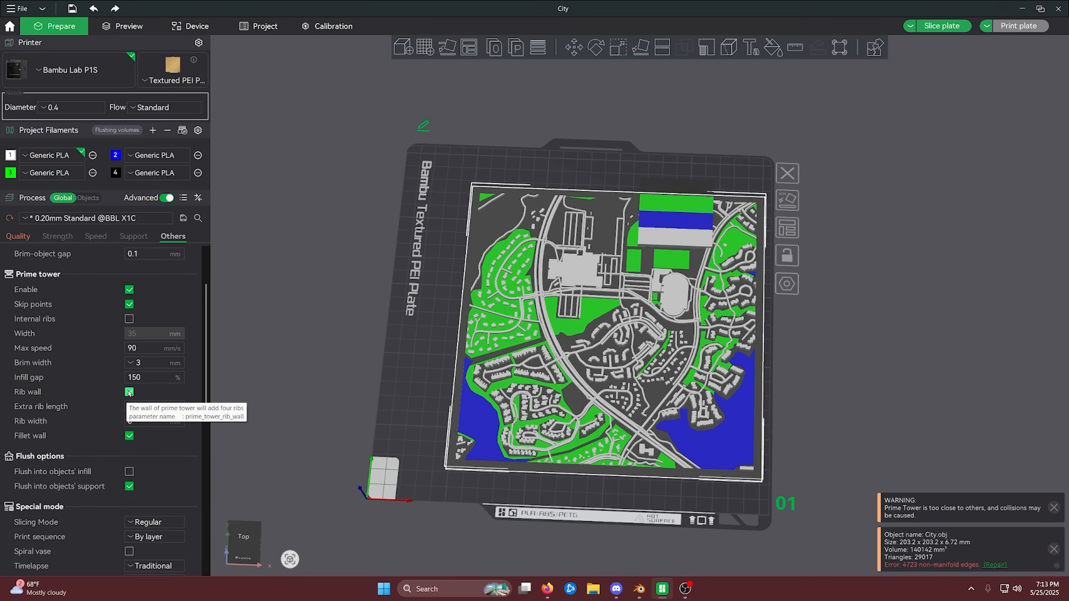
{"action": "left_click", "coordinate": [130, 348]}
{"action": "key", "text": "shift+Tab"}
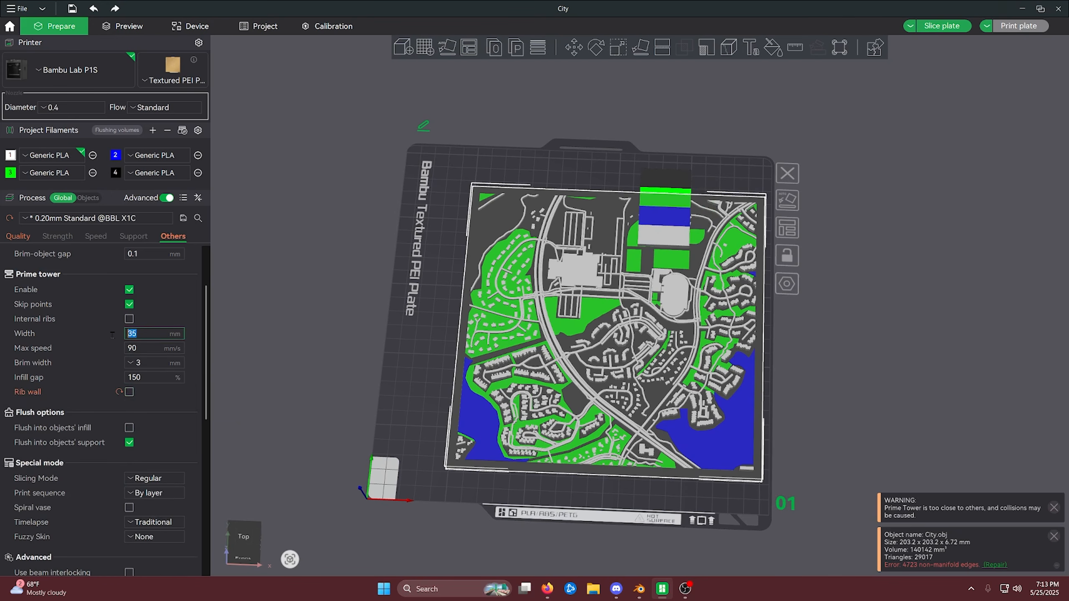
{"action": "type", "text": "12"}
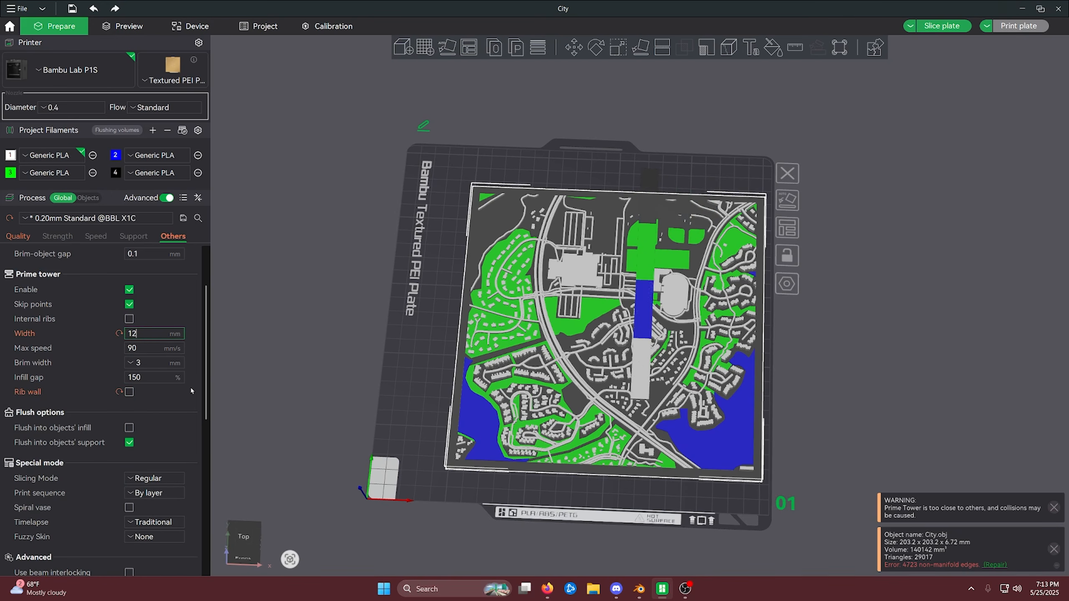
Move the prime tower off the city model onto the free strip over the plate's printed name
{"action": "left_click", "coordinate": [651, 180]}
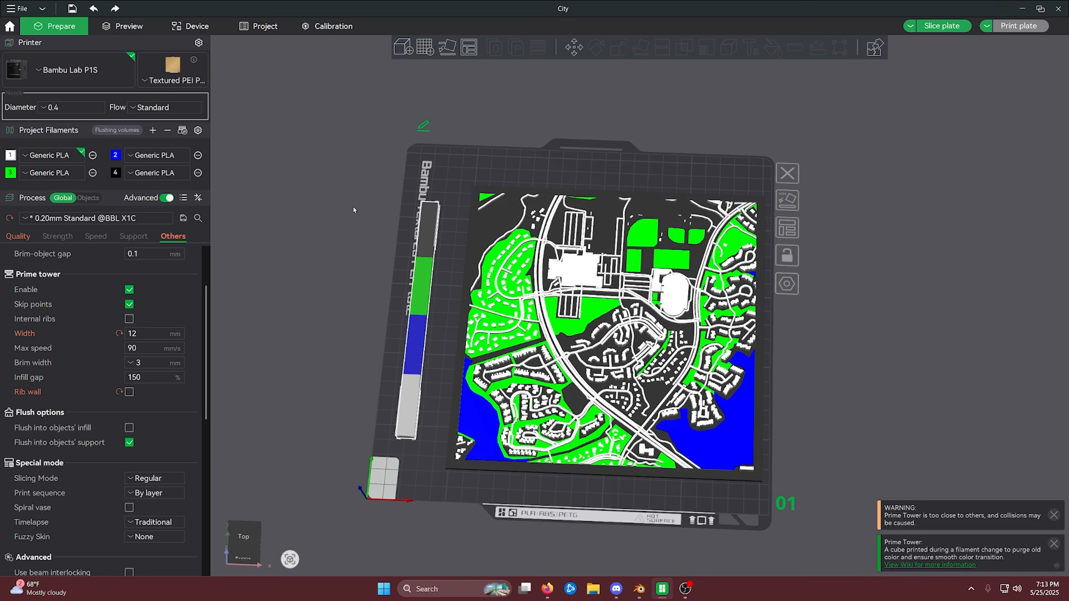
{"action": "left_click", "coordinate": [152, 348]}
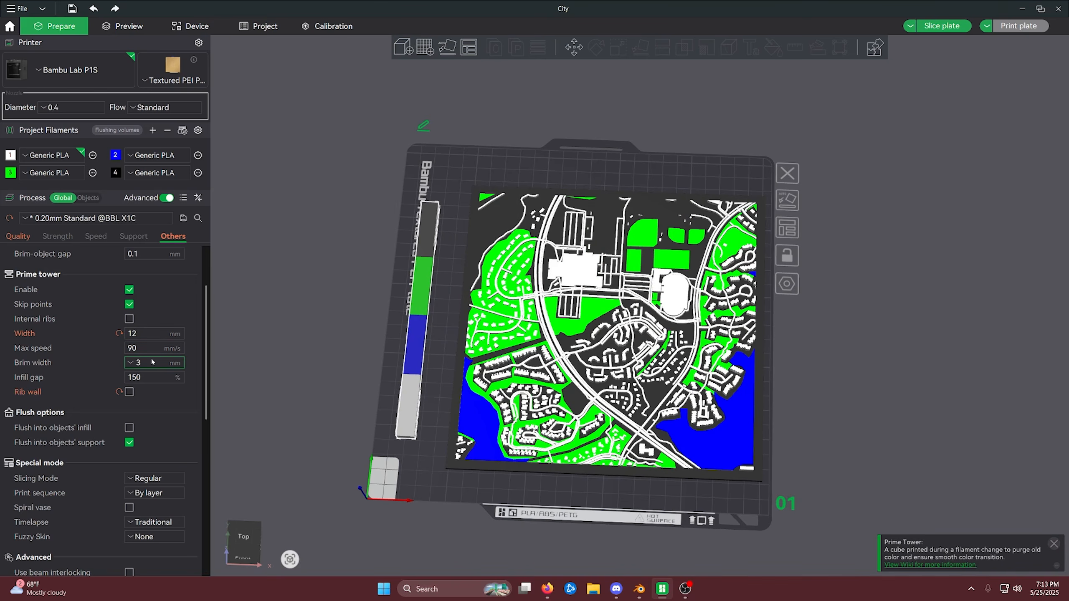
{"action": "scroll", "coordinate": [185, 358], "scroll_direction": "down", "scroll_amount": 1}
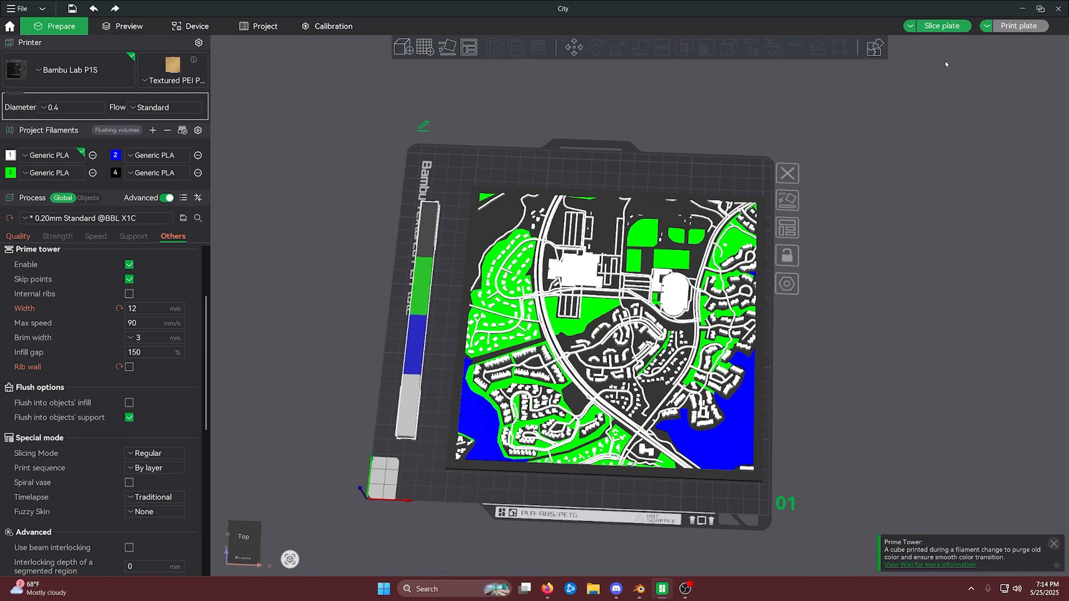
Slice the plate and set the preview's colour scheme to Summary
{"action": "left_click", "coordinate": [942, 26]}
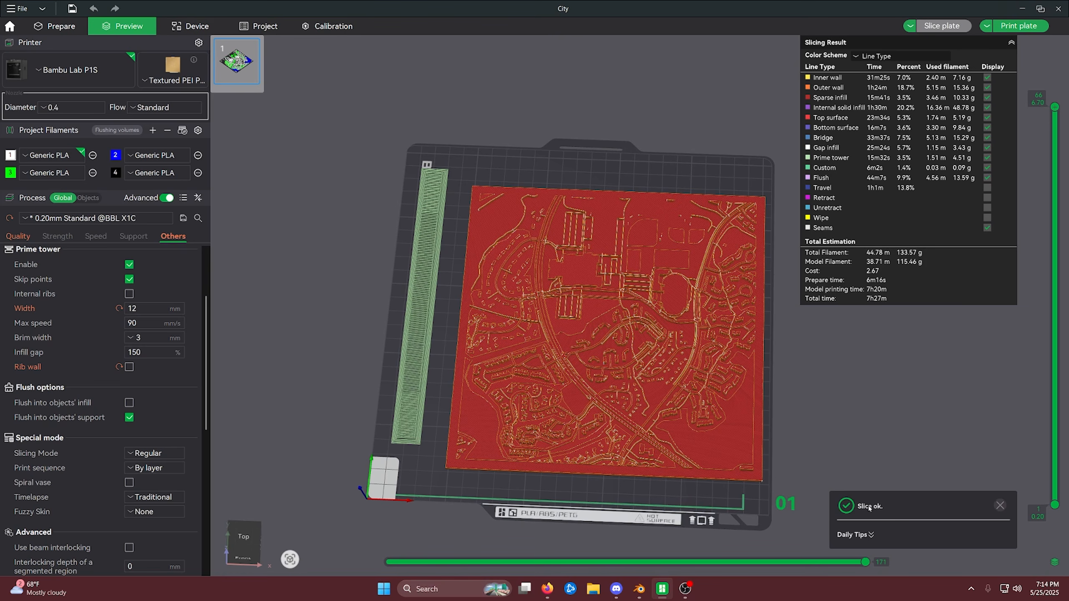
{"action": "left_click", "coordinate": [876, 56]}
{"action": "left_click", "coordinate": [876, 67]}
Inspect the sliced city map from above, checking the roads, buildings, green areas and water up close and the whole plate with its prime tower
{"action": "scroll", "coordinate": [710, 363], "scroll_direction": "up", "scroll_amount": 5}
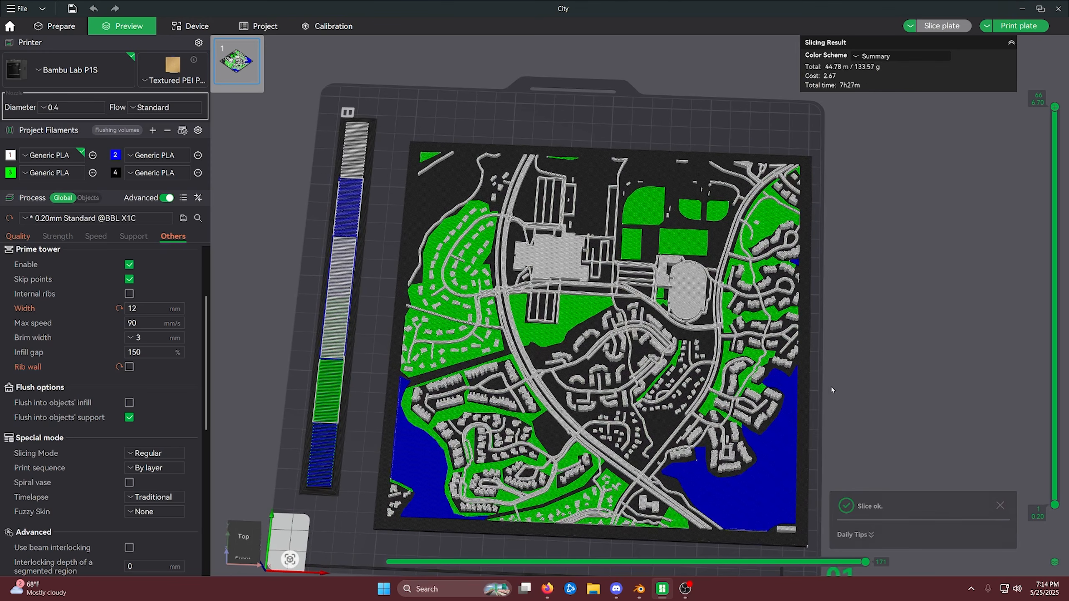
{"action": "left_click_drag", "start_coordinate": [846, 362], "coordinate": [854, 308]}
{"action": "key", "text": "1"}
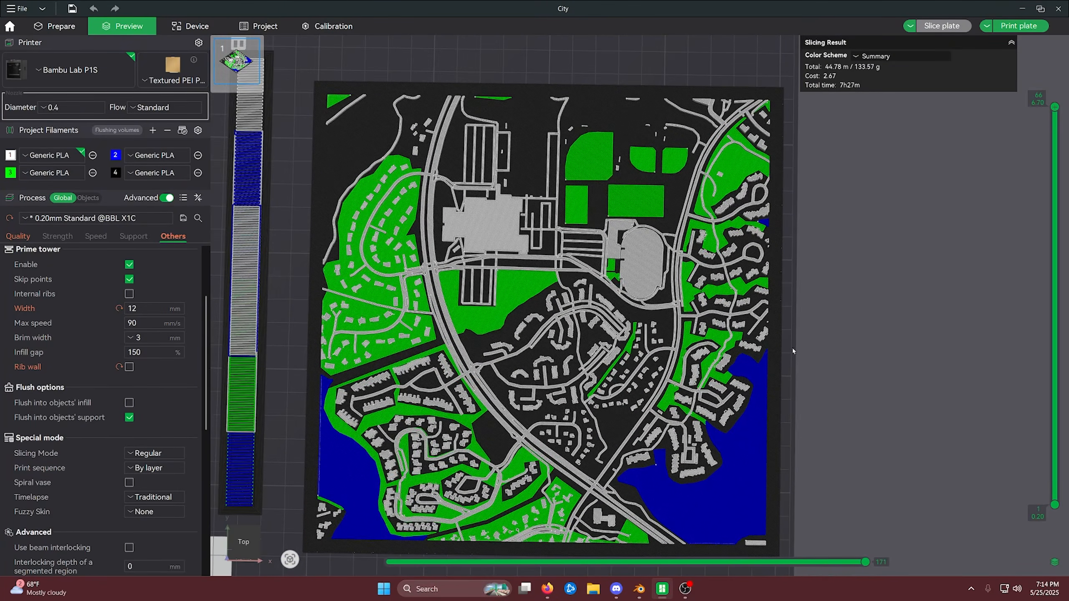
{"action": "scroll", "coordinate": [650, 399], "scroll_direction": "up", "scroll_amount": 8}
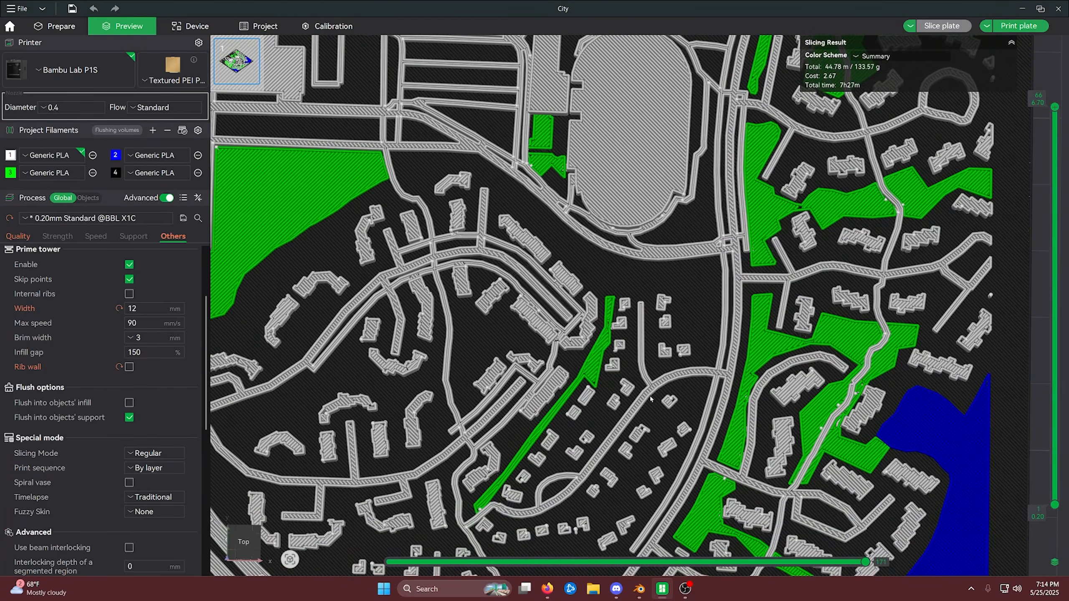
{"action": "middle_click_drag", "start_coordinate": [650, 399], "coordinate": [568, 328]}
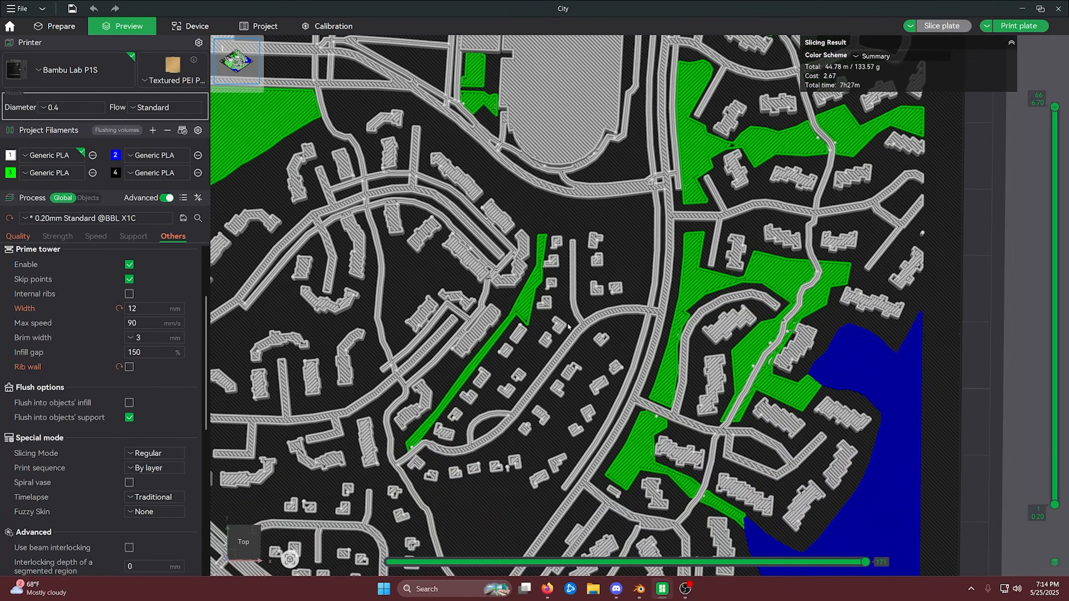
{"action": "scroll", "coordinate": [646, 355], "scroll_direction": "up", "scroll_amount": 5}
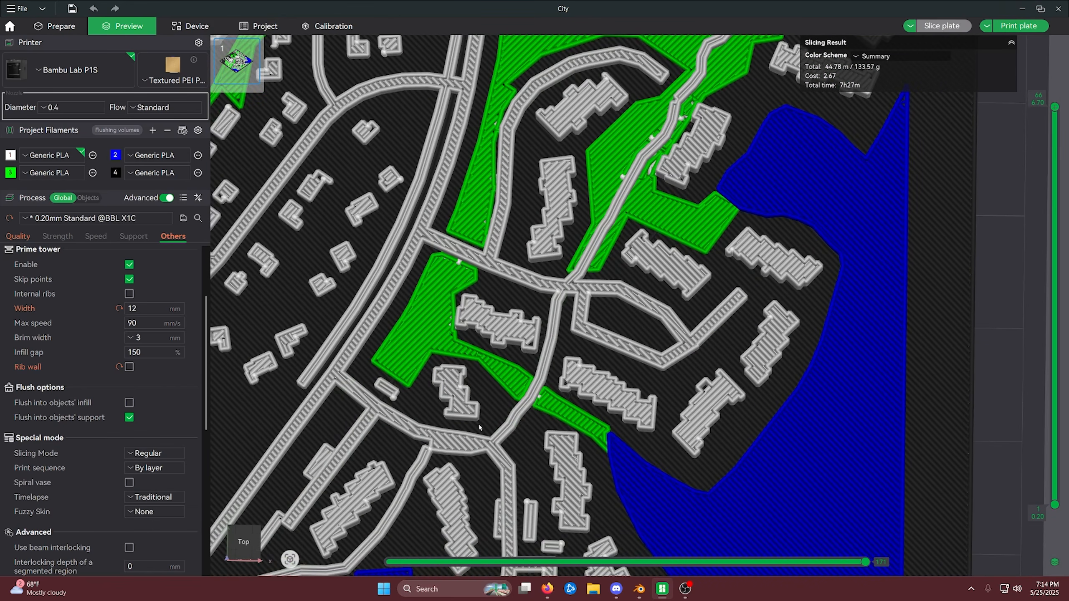
{"action": "scroll", "coordinate": [603, 238], "scroll_direction": "down", "scroll_amount": 3}
{"action": "middle_click_drag", "start_coordinate": [526, 436], "coordinate": [603, 345]}
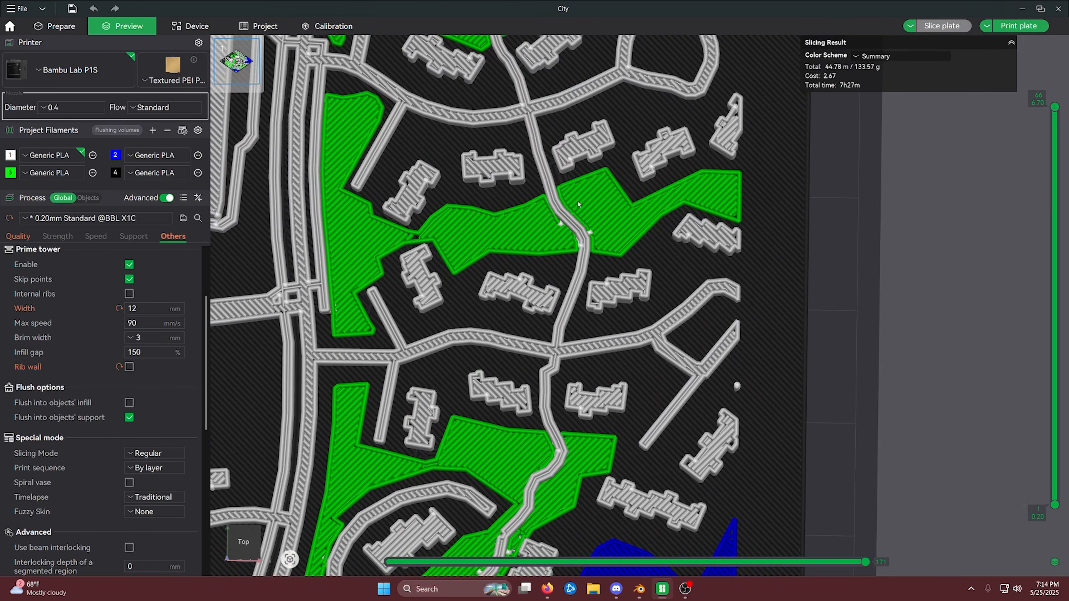
{"action": "scroll", "coordinate": [604, 345], "scroll_direction": "up", "scroll_amount": 2}
{"action": "scroll", "coordinate": [604, 346], "scroll_direction": "down", "scroll_amount": 6}
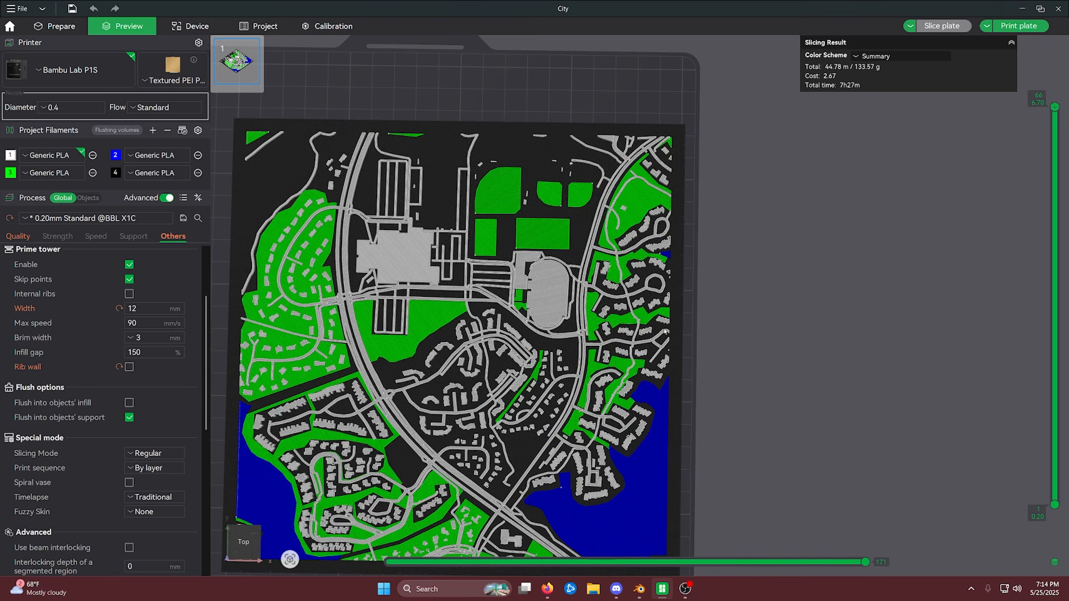
{"action": "middle_click_drag", "start_coordinate": [565, 360], "coordinate": [740, 256]}
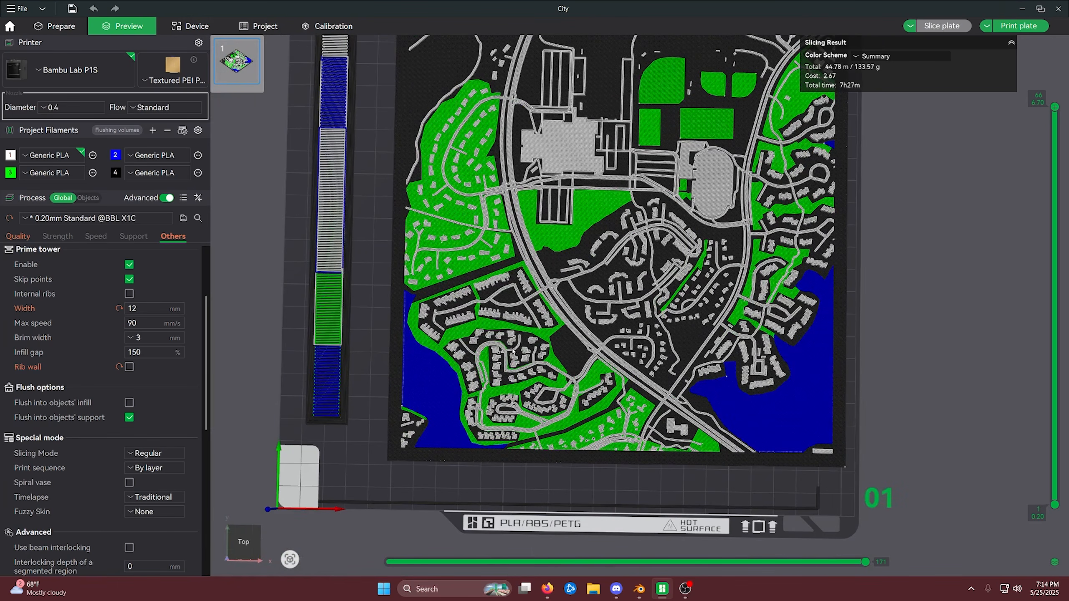
{"action": "scroll", "coordinate": [513, 352], "scroll_direction": "down", "scroll_amount": 4}
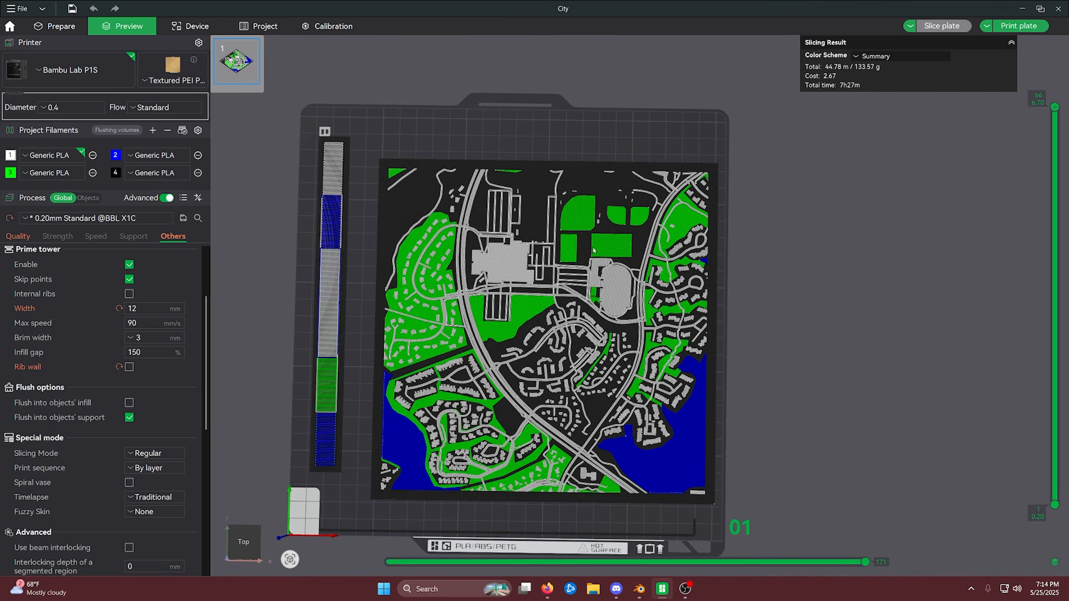
Open the print job dialog for the sliced plate and close it without sending the print
{"action": "left_click", "coordinate": [1019, 26]}
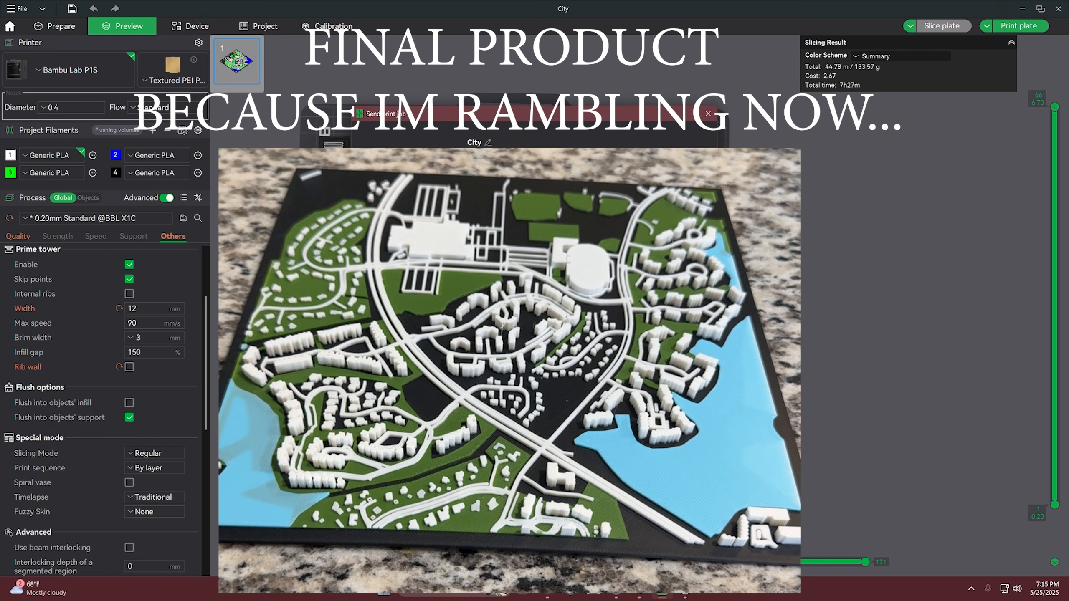
{"action": "left_click", "coordinate": [709, 115]}
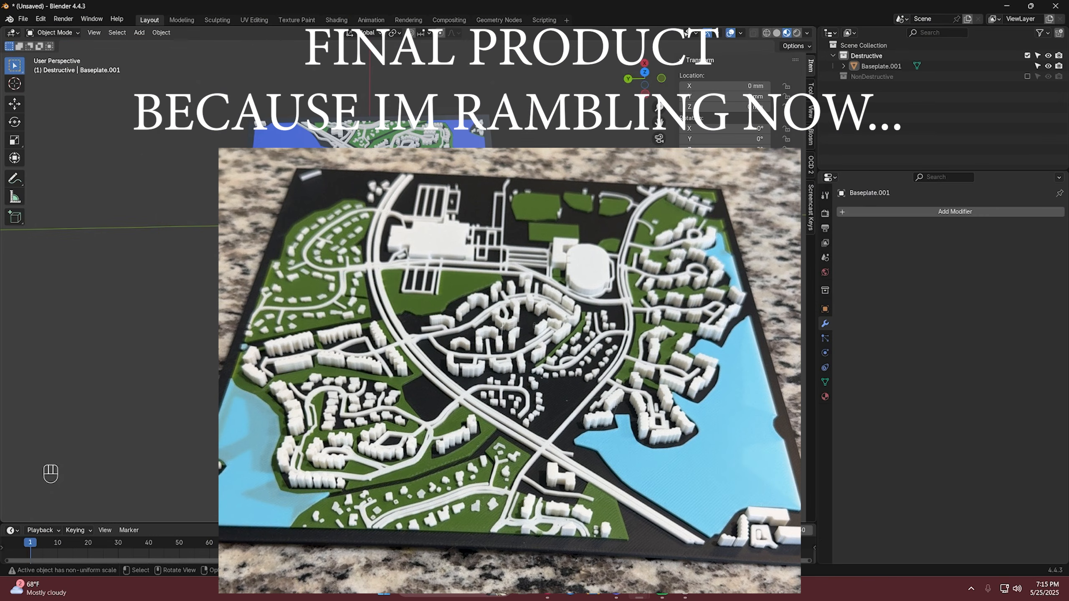
Look over the coloured city model in Blender, and minimise the browser and Blender windows to return to the sliced preview in Bambu Studio
{"action": "middle_click_drag", "start_coordinate": [421, 337], "coordinate": [493, 337]}
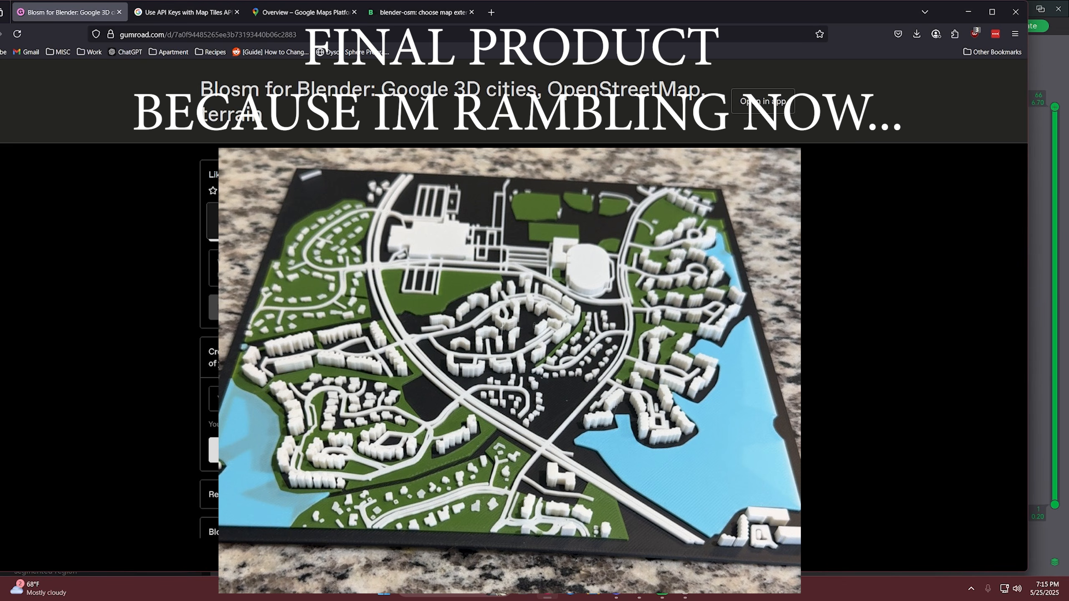
{"action": "left_click", "coordinate": [969, 12]}
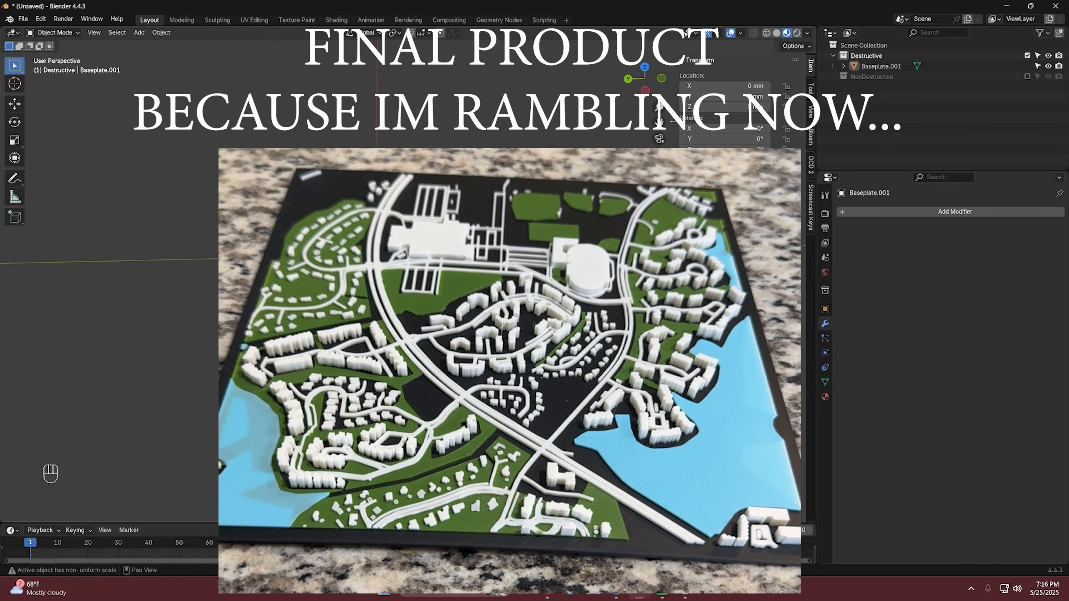
{"action": "middle_click_drag", "start_coordinate": [421, 295], "coordinate": [502, 273]}
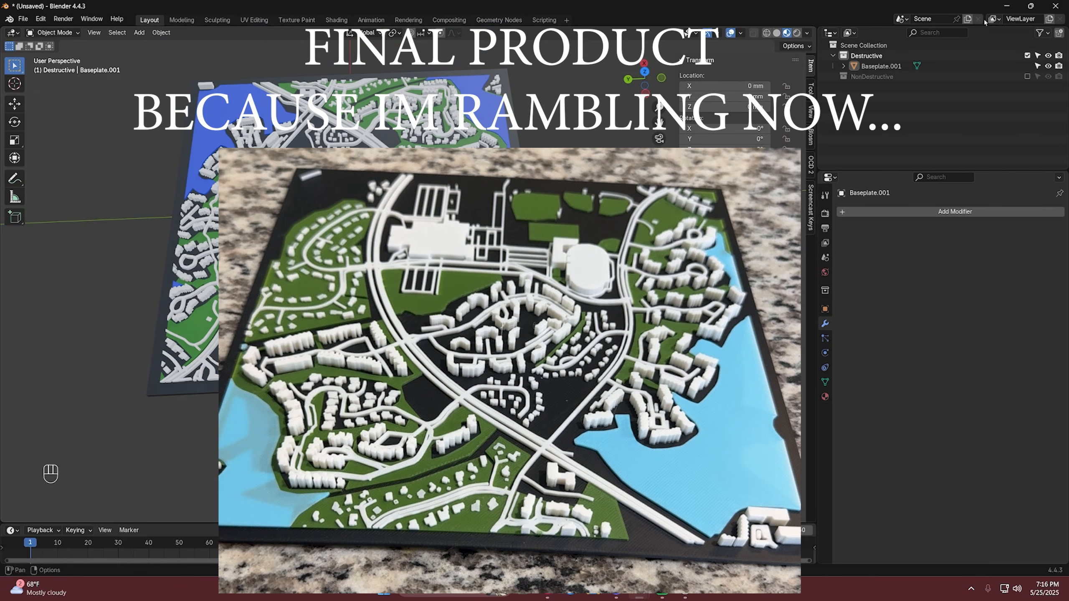
{"action": "left_click", "coordinate": [1010, 7]}
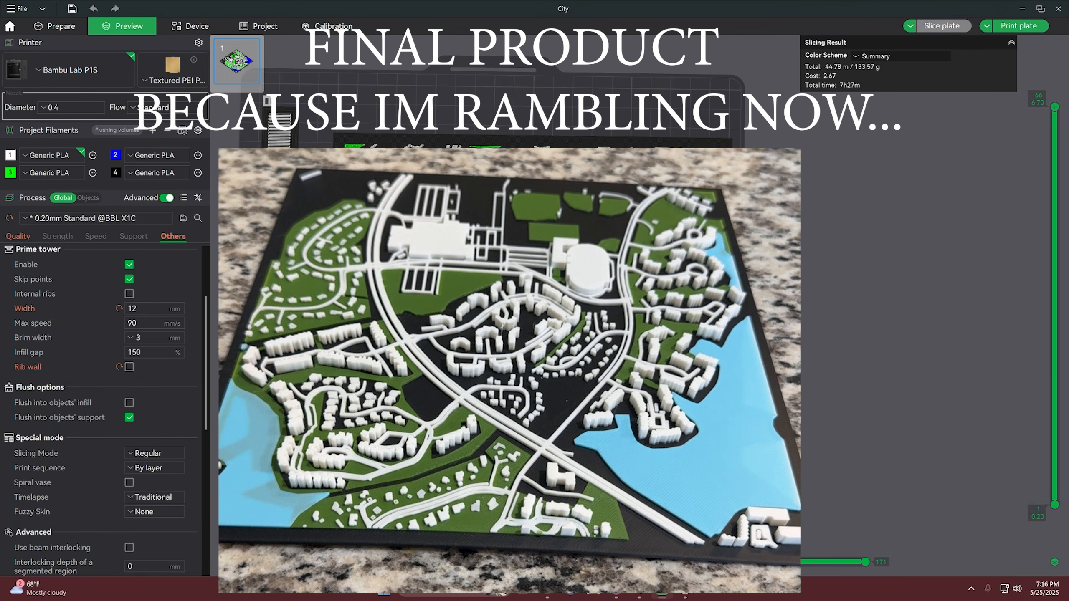
{"action": "scroll", "coordinate": [491, 102], "scroll_direction": "down", "scroll_amount": 1}
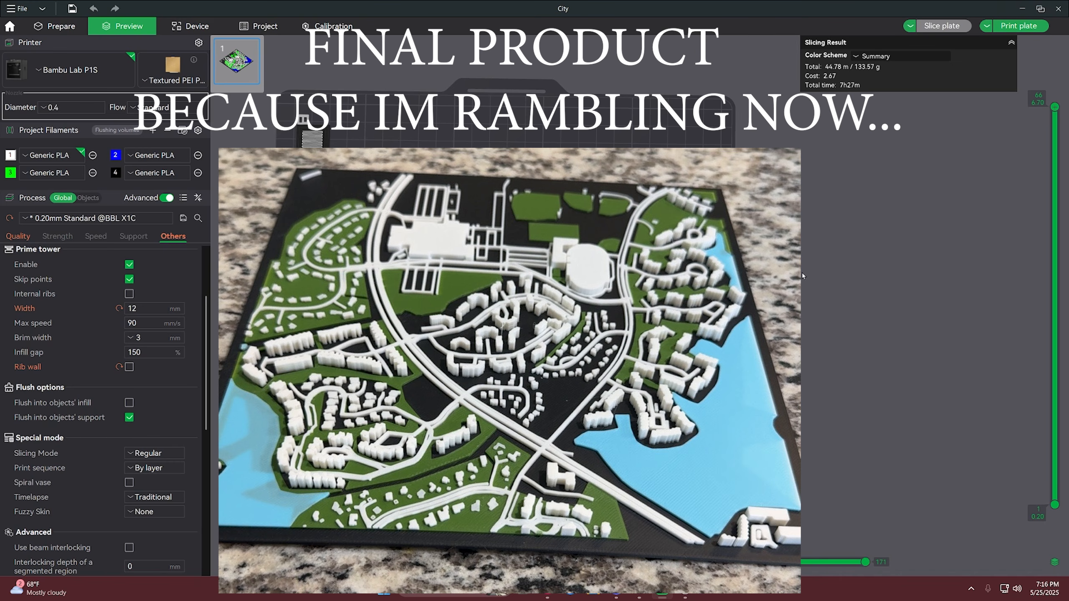
{"action": "scroll", "coordinate": [804, 270], "scroll_direction": "up", "scroll_amount": 2}
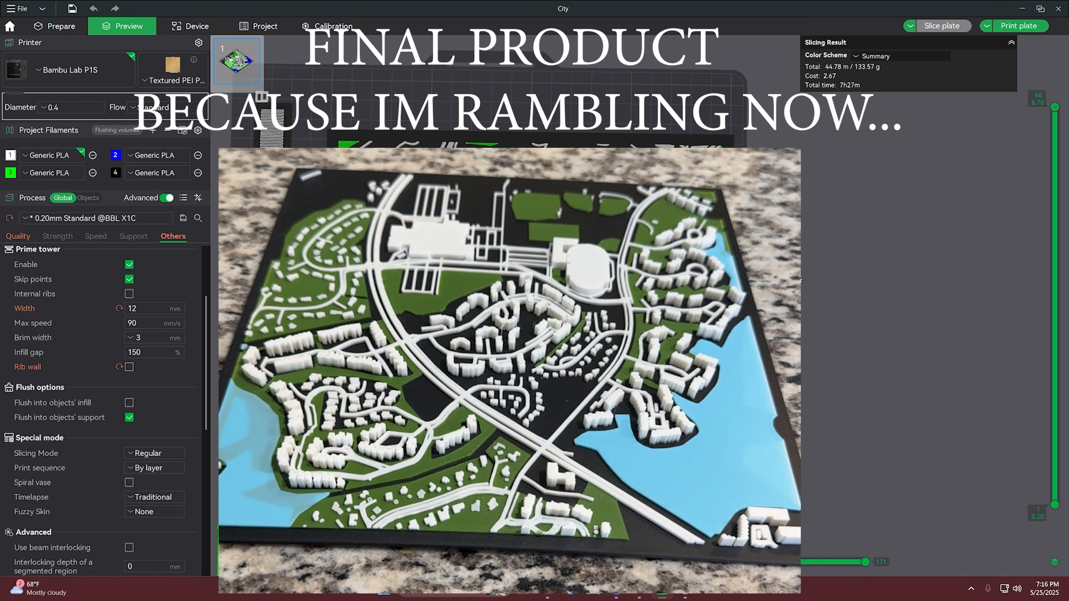